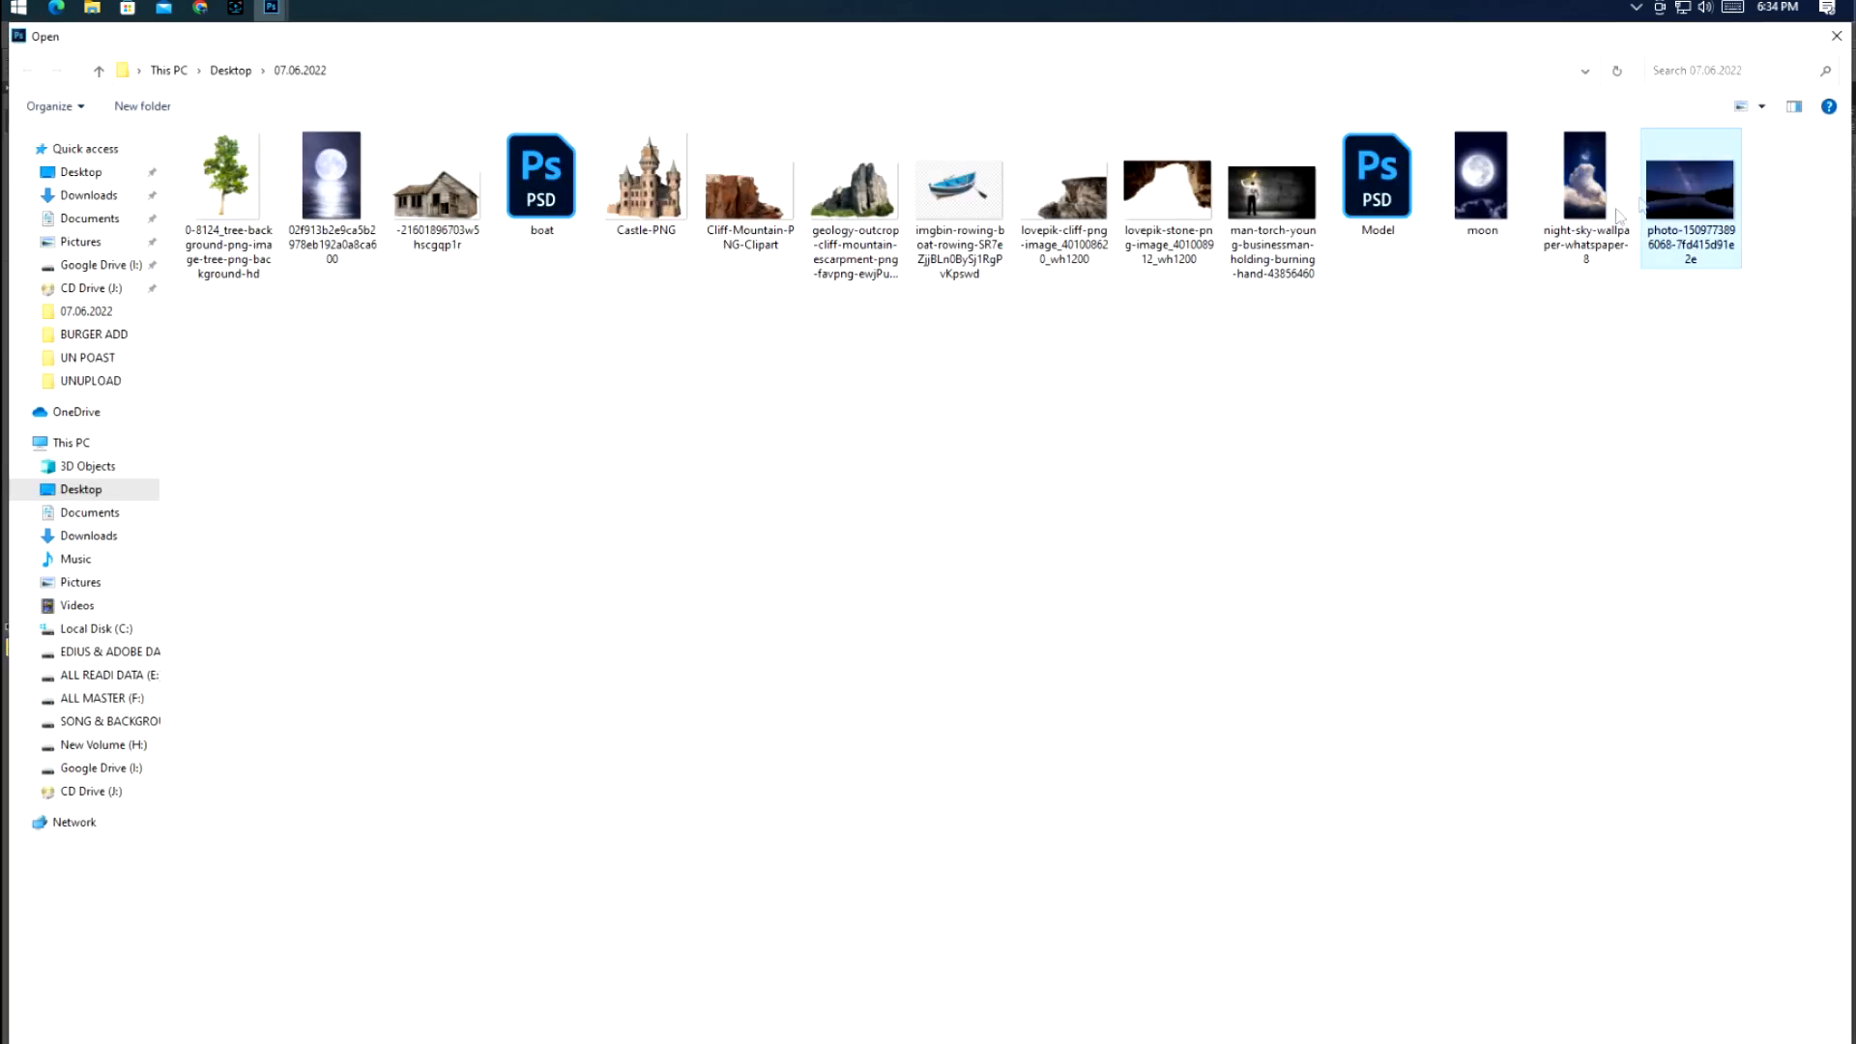
# Open the moon-over-sea and starry lake photos, and place the starry lake photo on the blank Untitled-1 canvas
pyautogui.keyDown('ctrl'); pyautogui.click(350, 205); pyautogui.keyUp('ctrl')
pyautogui.press('Return')
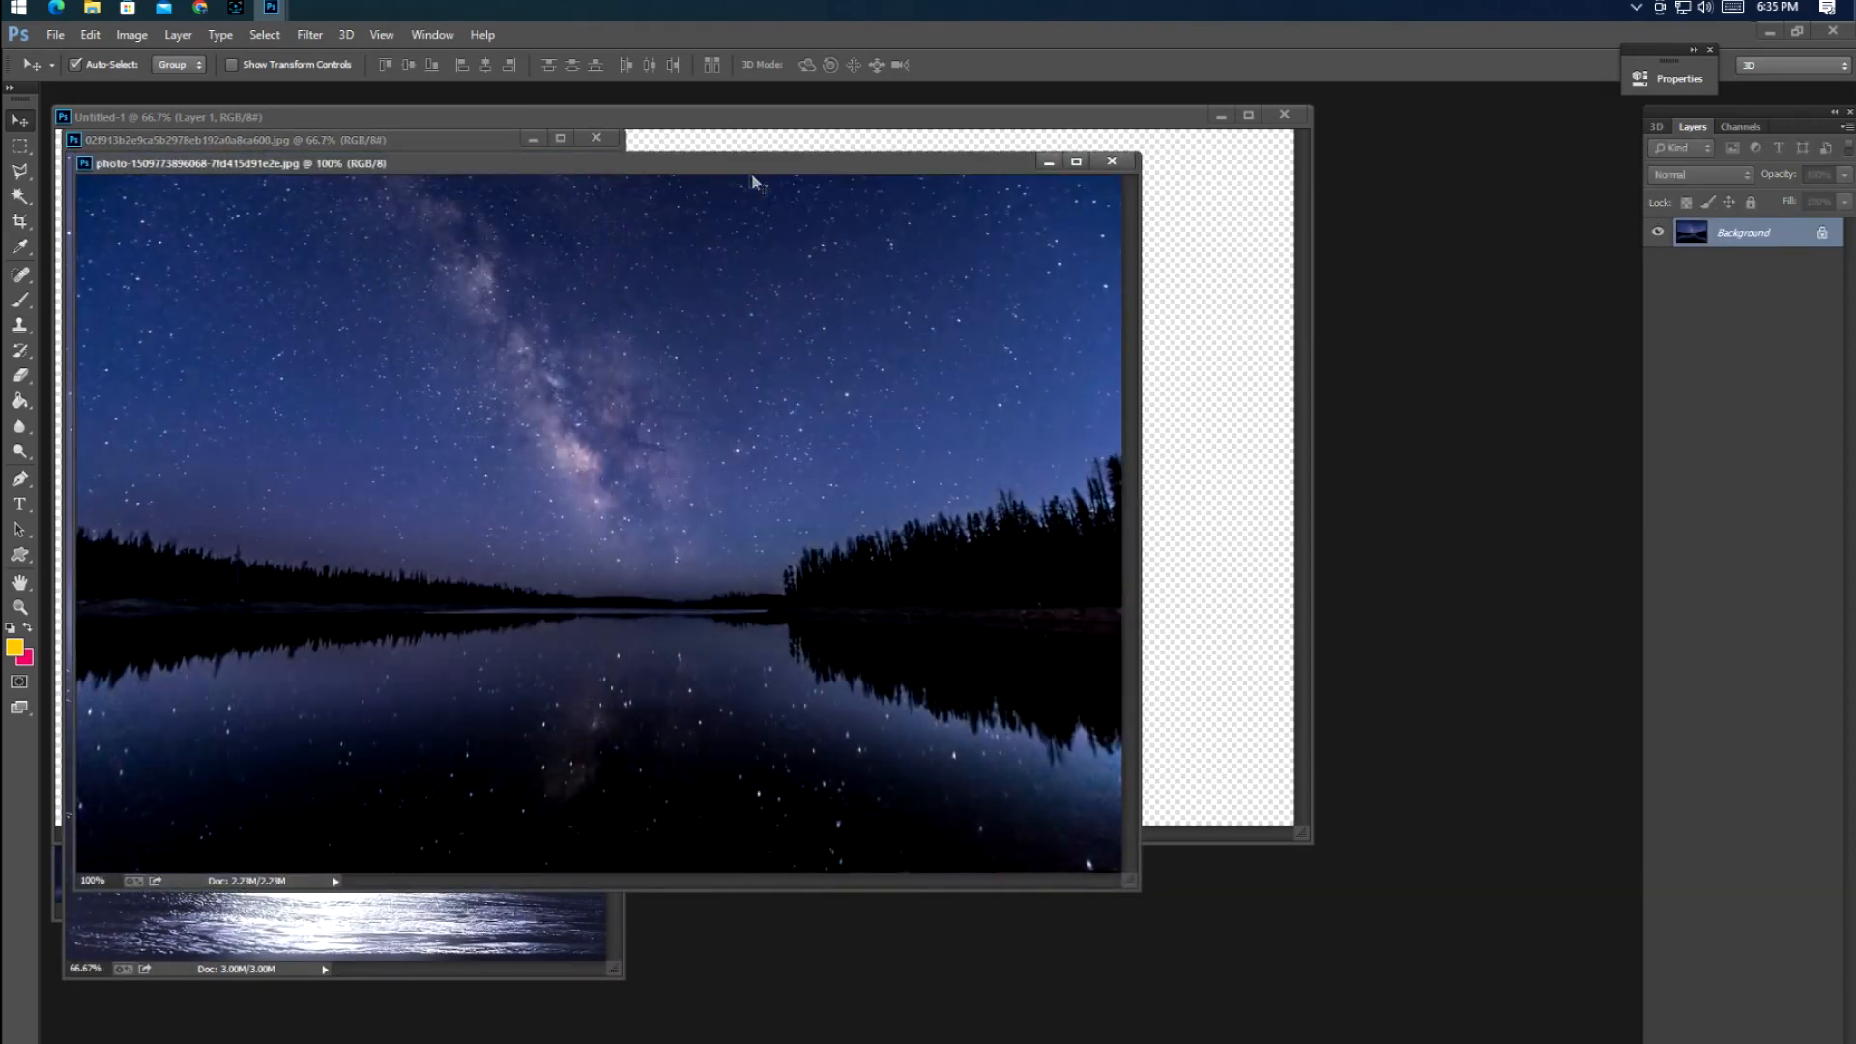
pyautogui.moveTo(754, 176); pyautogui.dragTo(1044, 309)
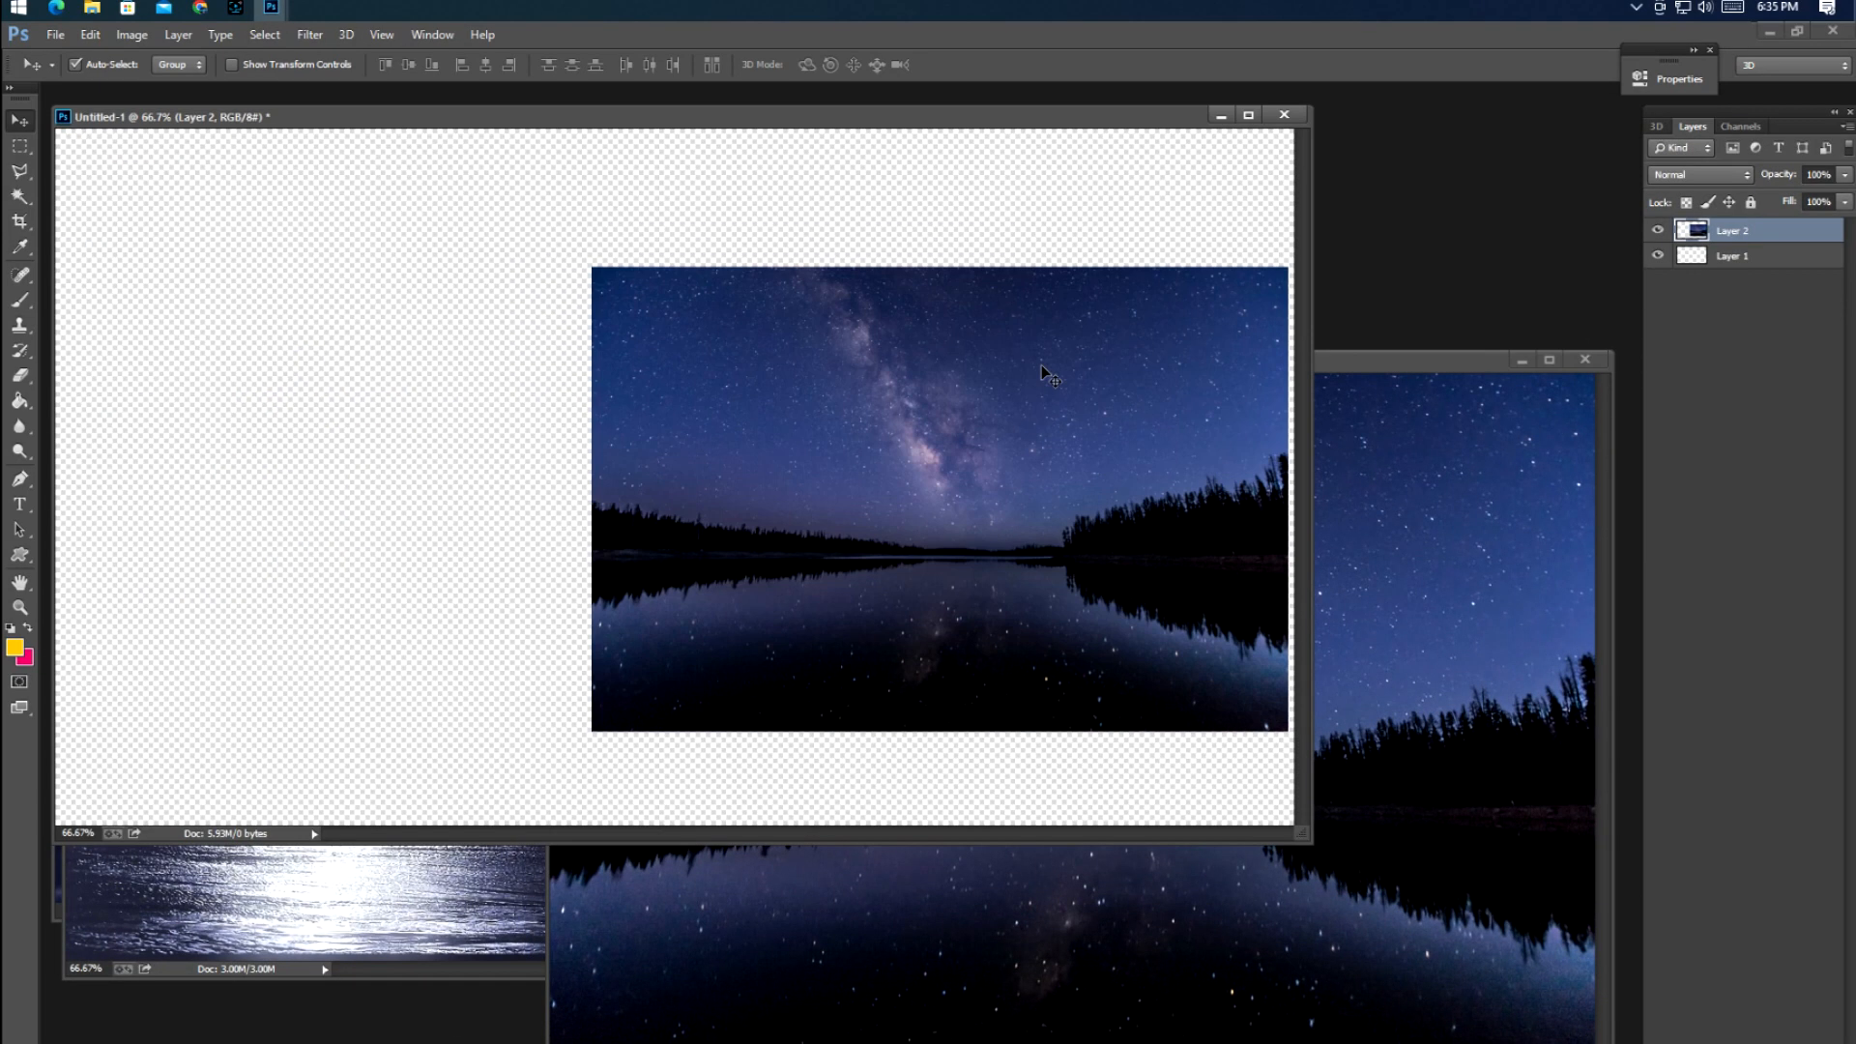
pyautogui.press('f')
pyautogui.moveTo(1210, 459); pyautogui.dragTo(1019, 425)
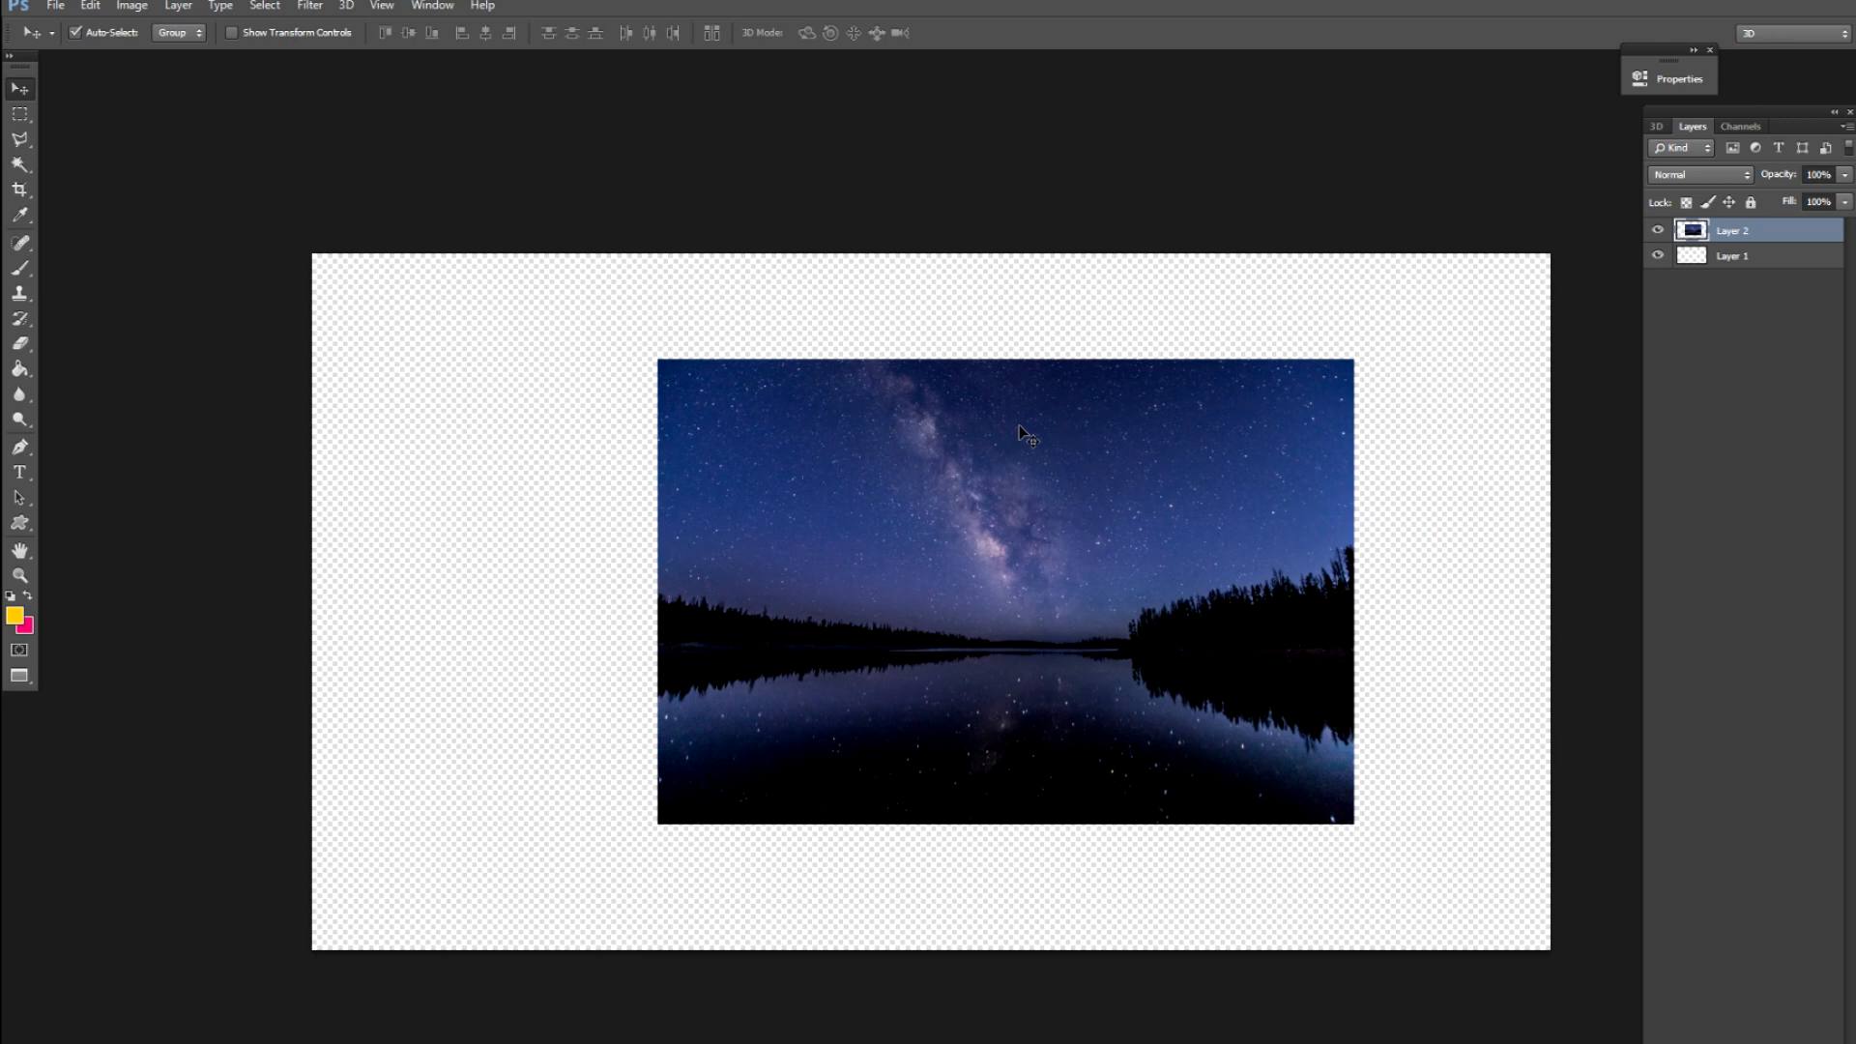
# Scale up the starry lake photo to the full canvas height and align it with the canvas's right edge
pyautogui.hotkey('ctrl', 't')
pyautogui.moveTo(1351, 356); pyautogui.dragTo(1539, 234)
pyautogui.moveTo(1444, 283); pyautogui.dragTo(1452, 297)
pyautogui.press('Return')
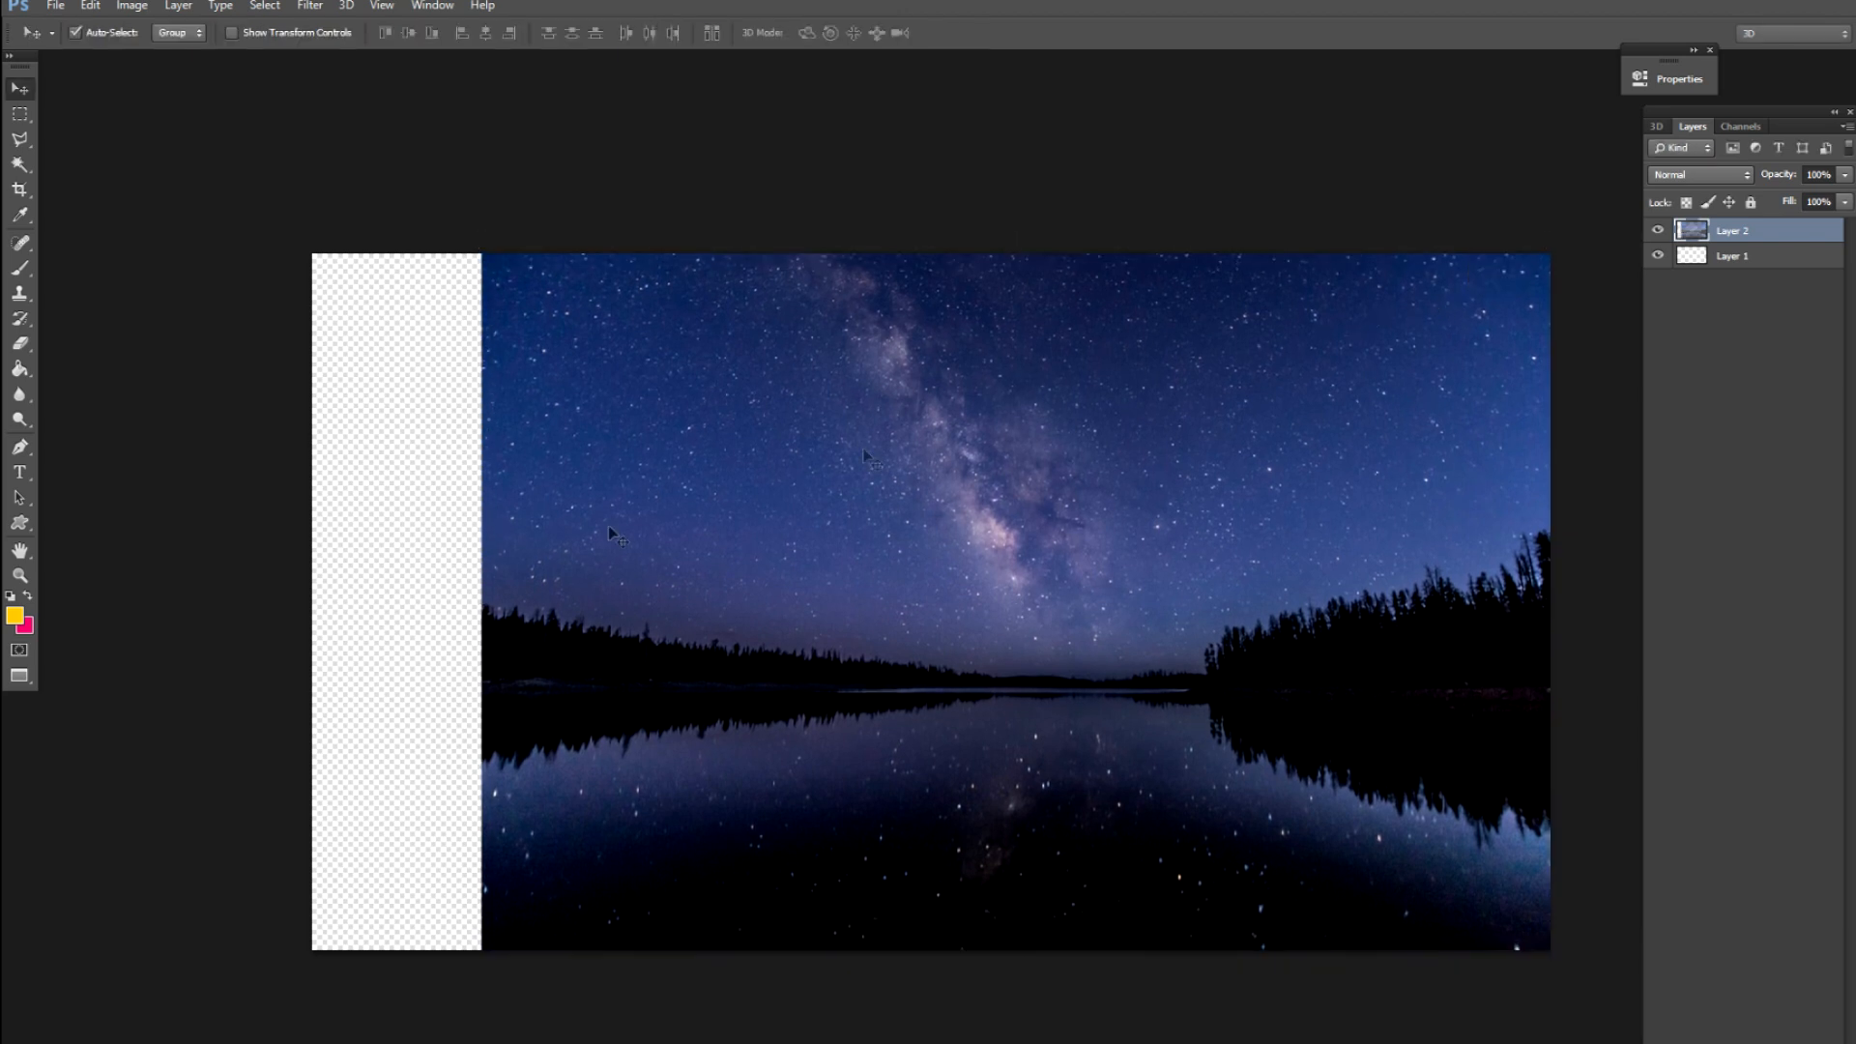
# Copy the lake photo's left strip to a new layer and move it over the empty left part of the canvas
pyautogui.press('m')
pyautogui.moveTo(253, 208); pyautogui.dragTo(656, 991)
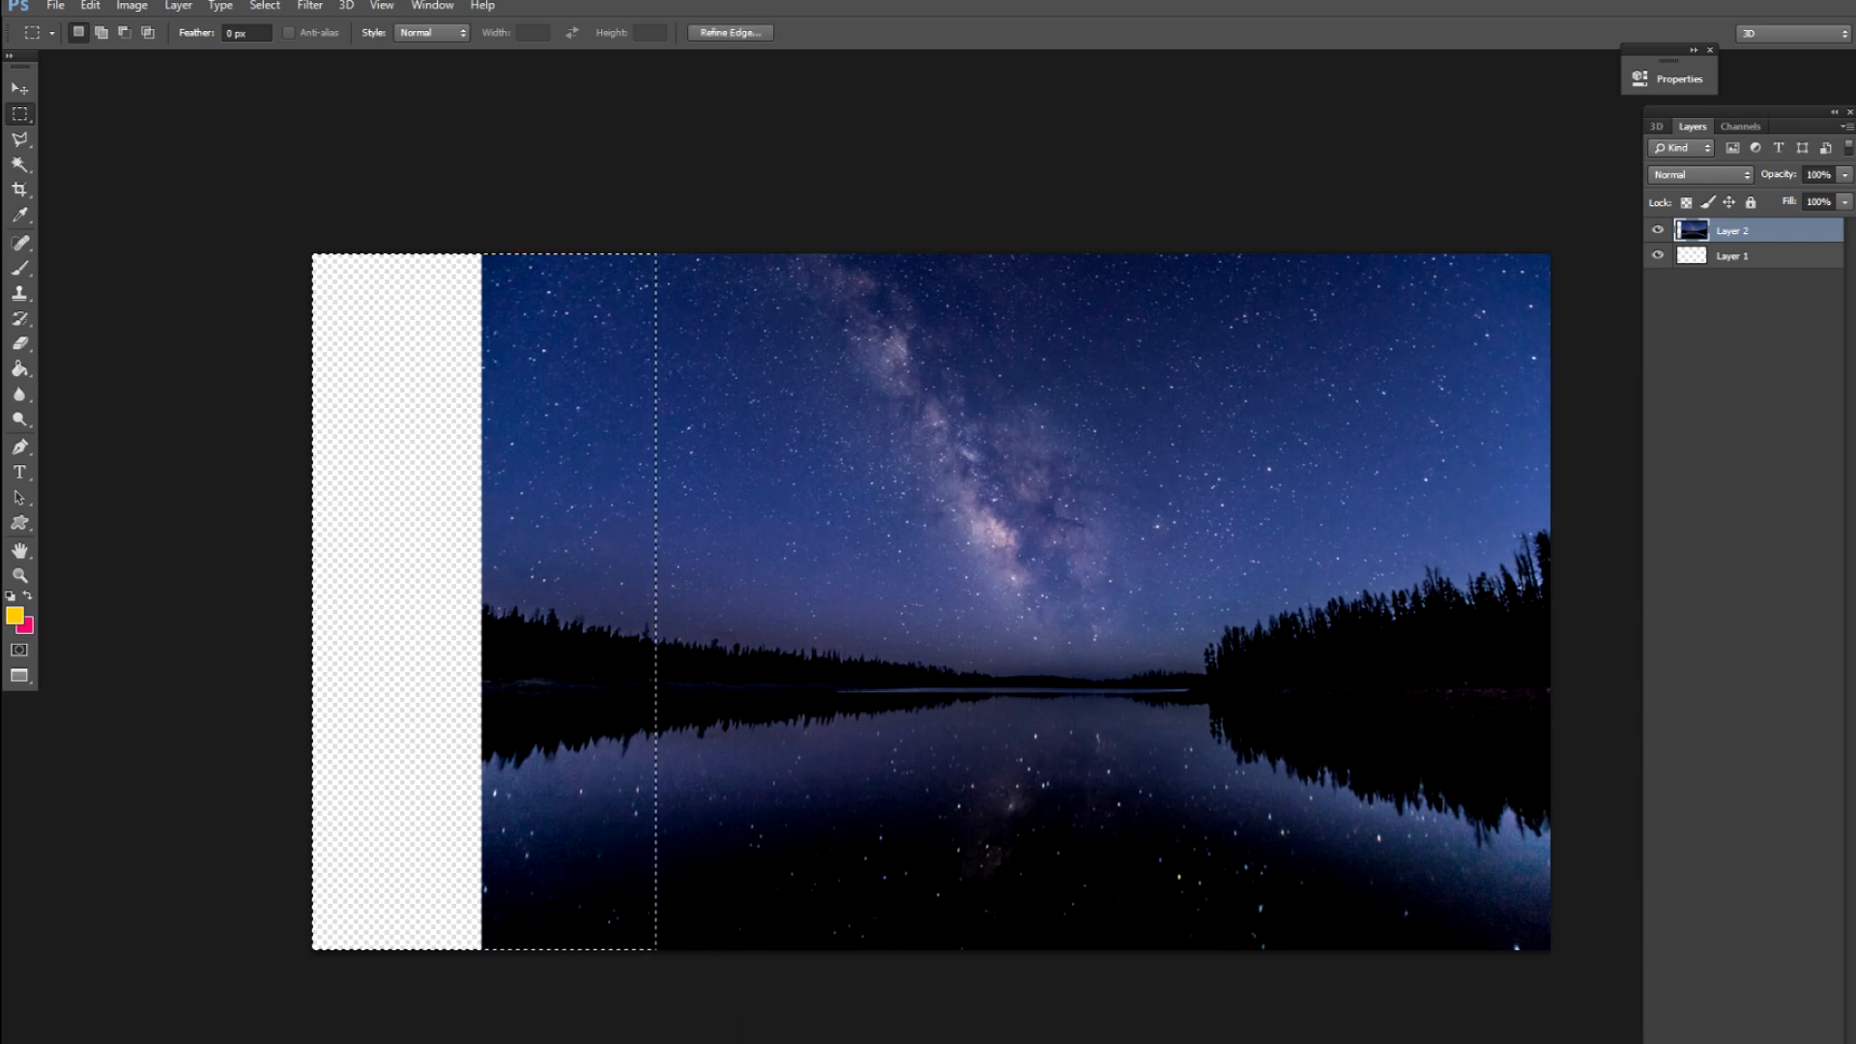
pyautogui.hotkey('ctrl', 'c')
pyautogui.hotkey('ctrl', 'v')
pyautogui.press('v')
pyautogui.moveTo(534, 786); pyautogui.dragTo(445, 793)
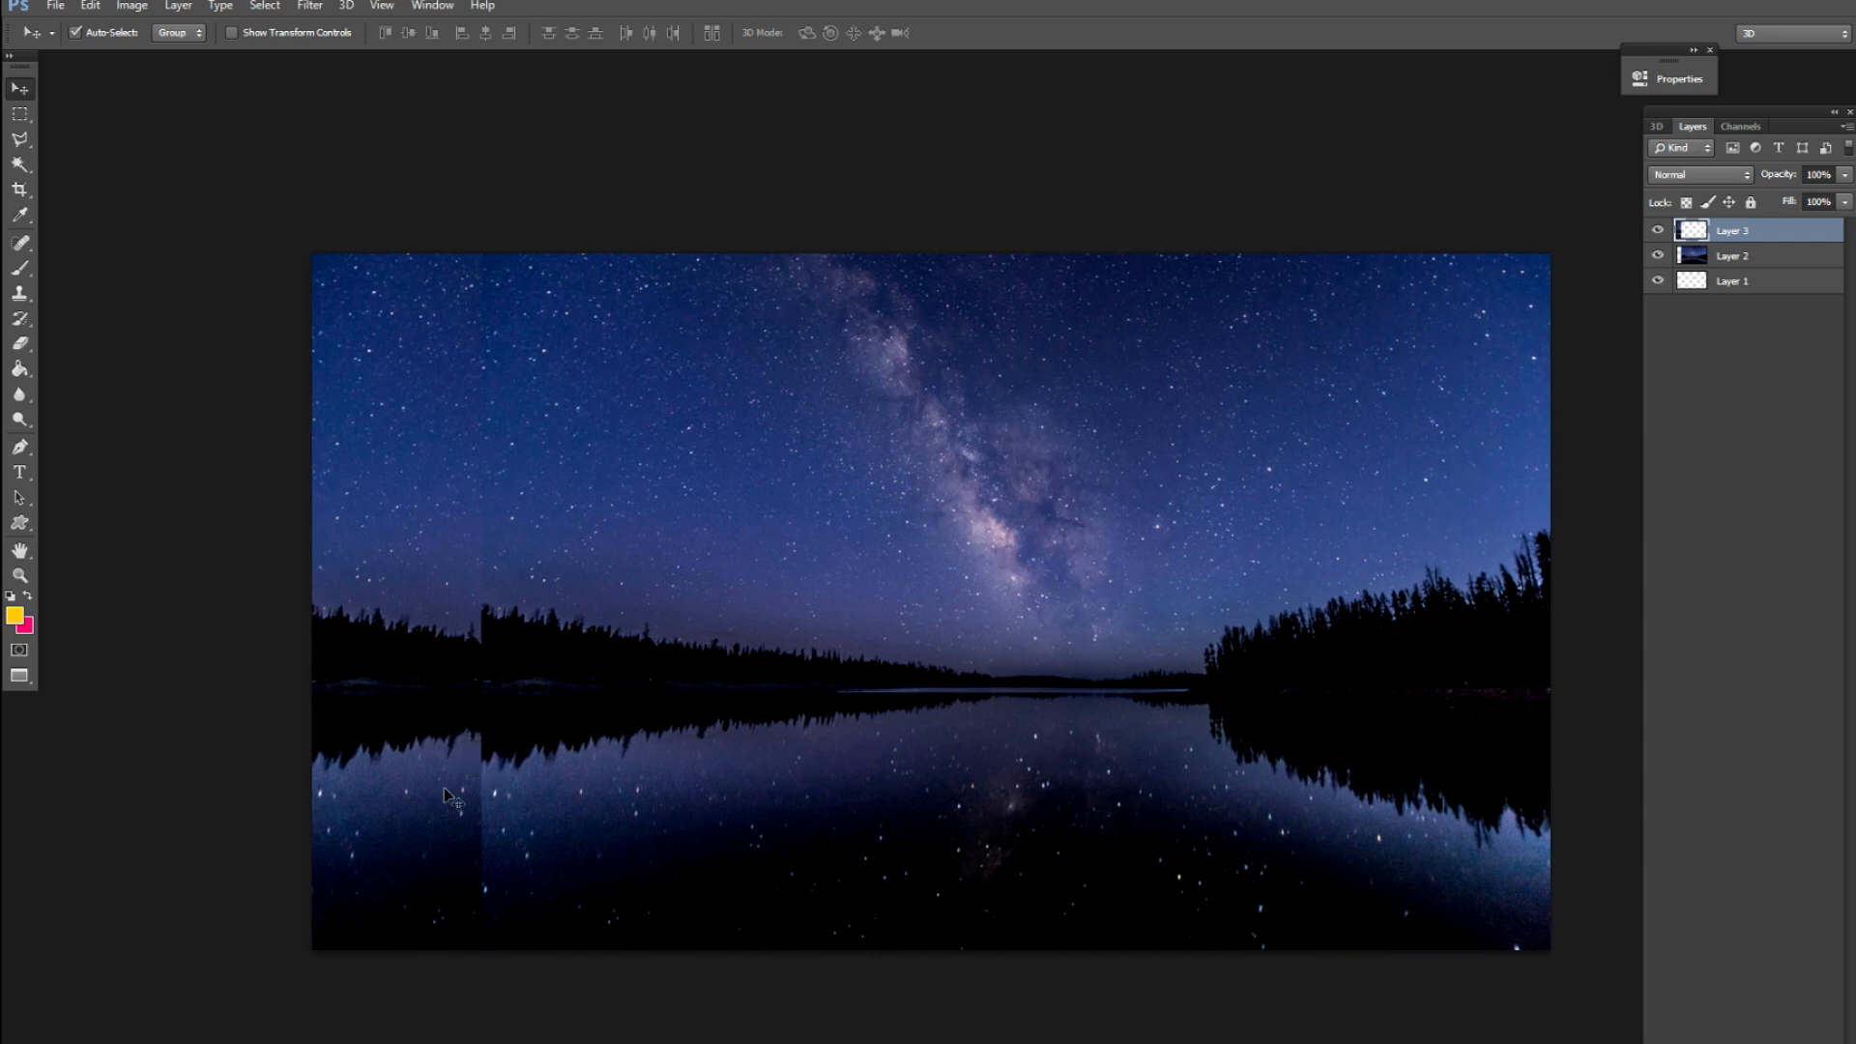
# Enlarge the copied strip to about 140% and position it so its tree line meets the original one
pyautogui.hotkey('ctrl', 't')
pyautogui.moveTo(488, 256); pyautogui.dragTo(597, 108)
pyautogui.moveTo(431, 499); pyautogui.dragTo(404, 477)
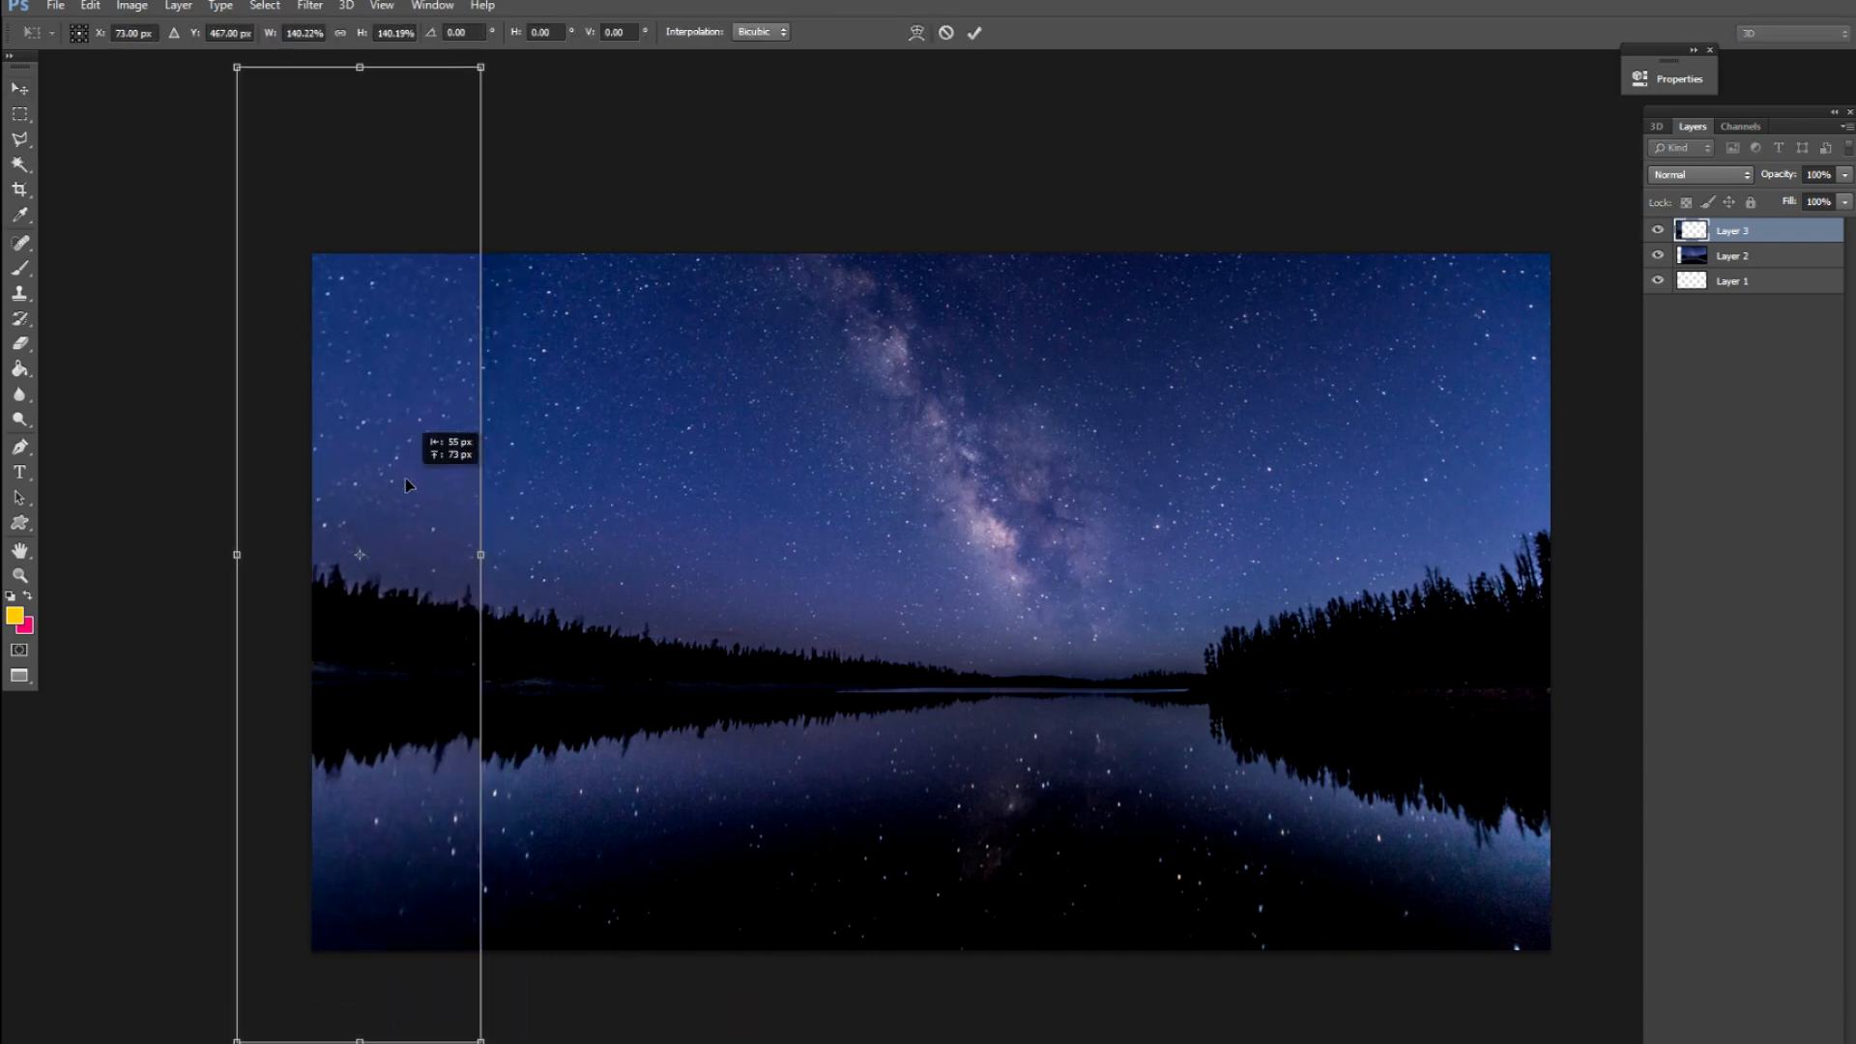
pyautogui.press('Return')
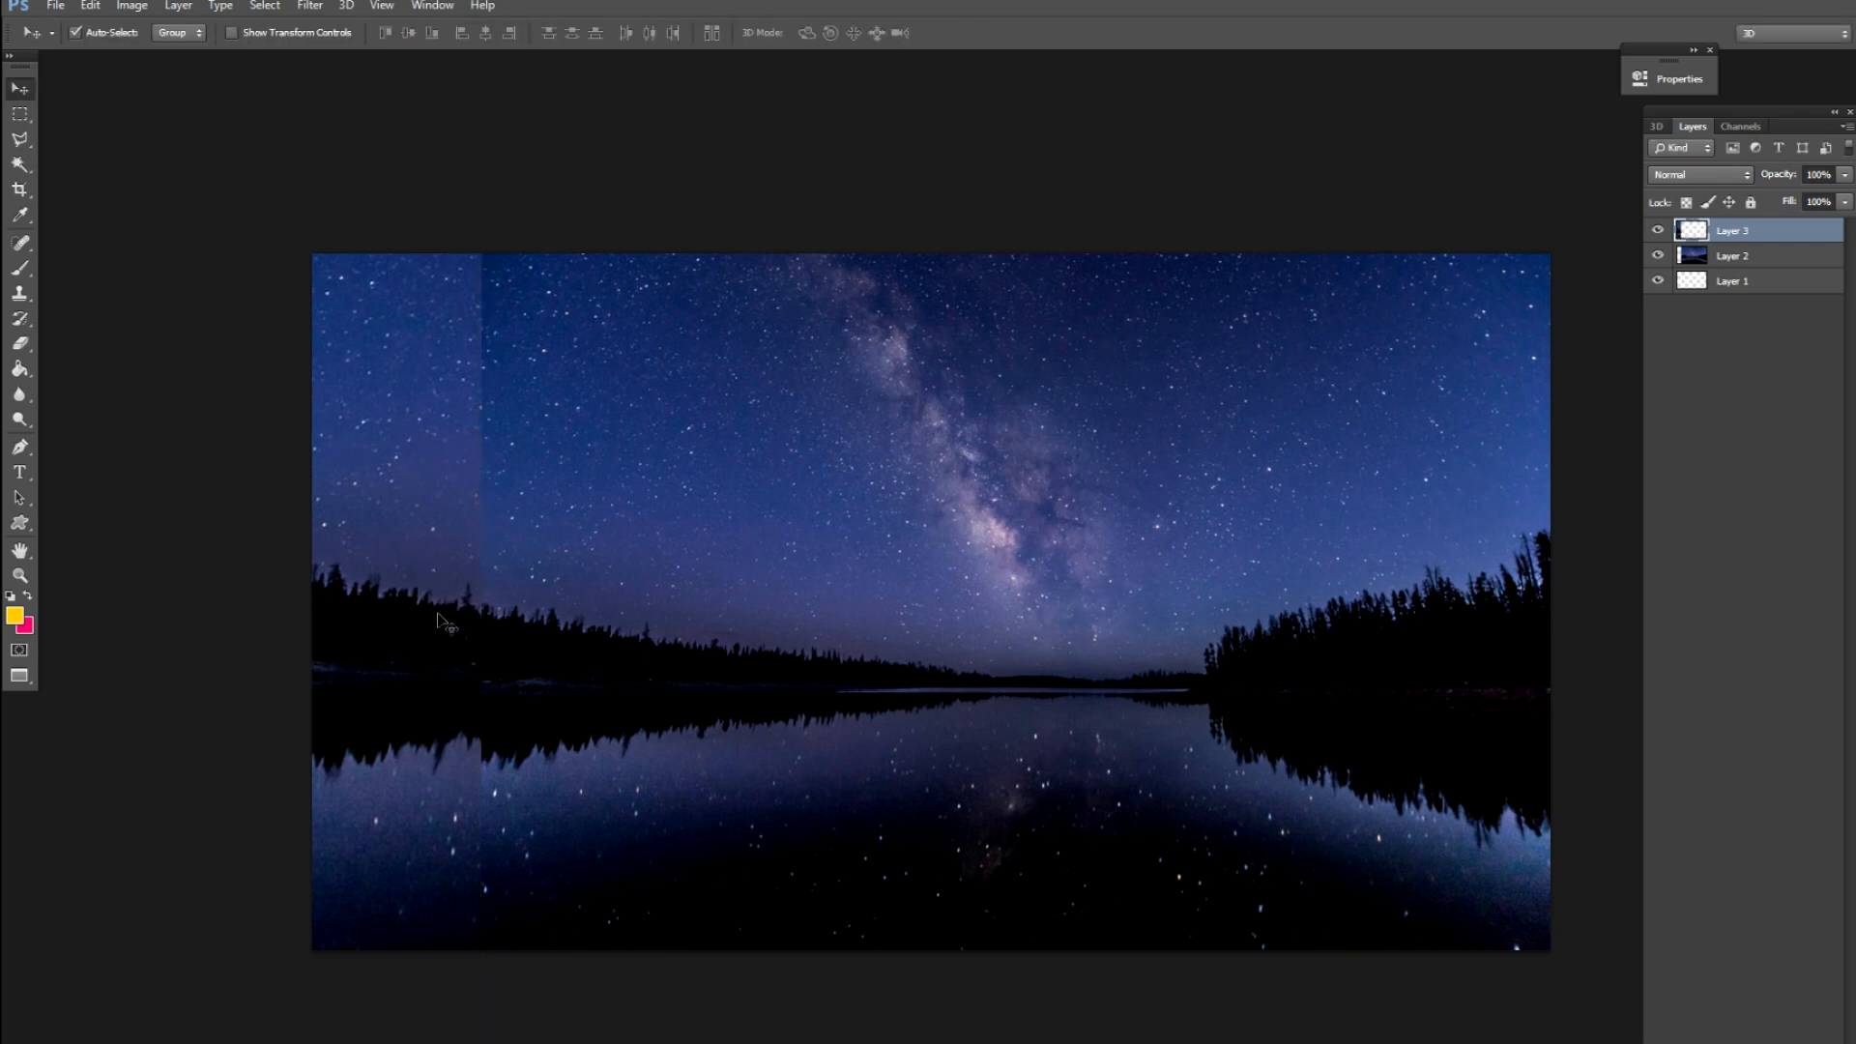
pyautogui.moveTo(442, 634); pyautogui.dragTo(423, 627)
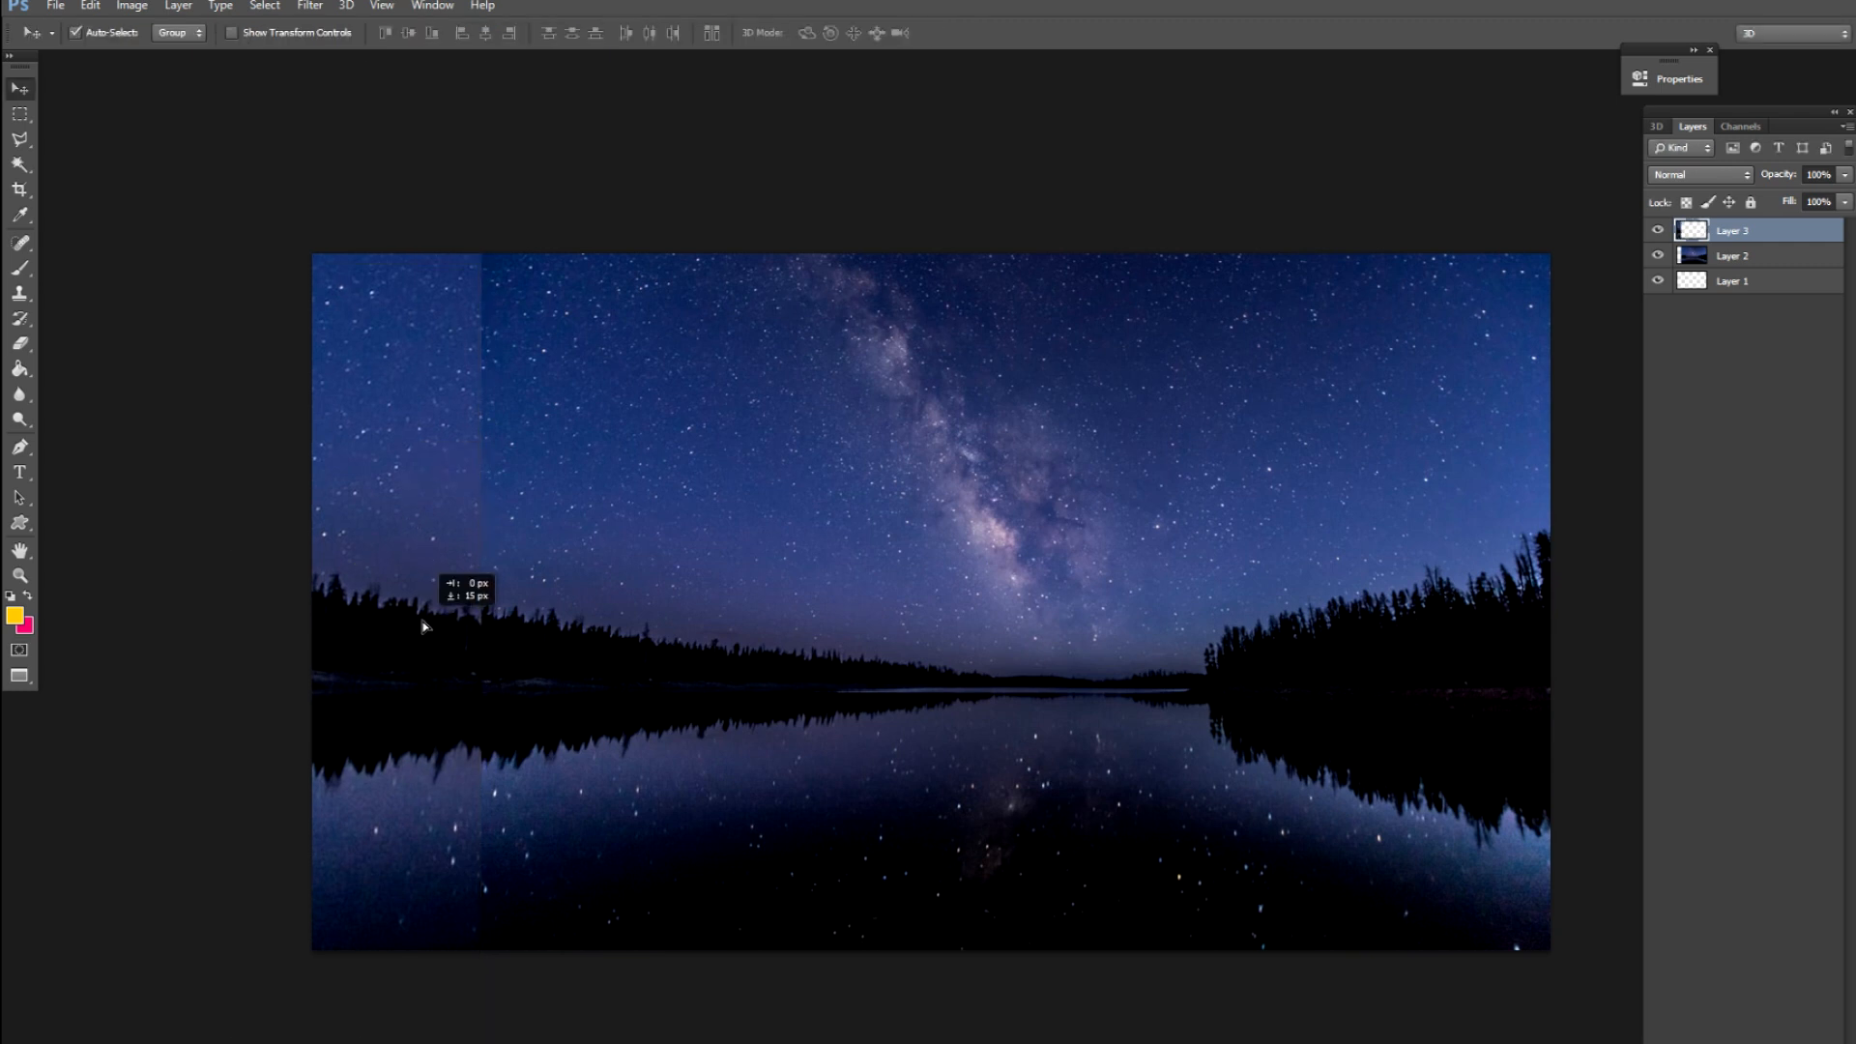
# Try to soften the strip's seam by deleting freehand selections over the sky and water with a 10-pixel feather
pyautogui.press('l')
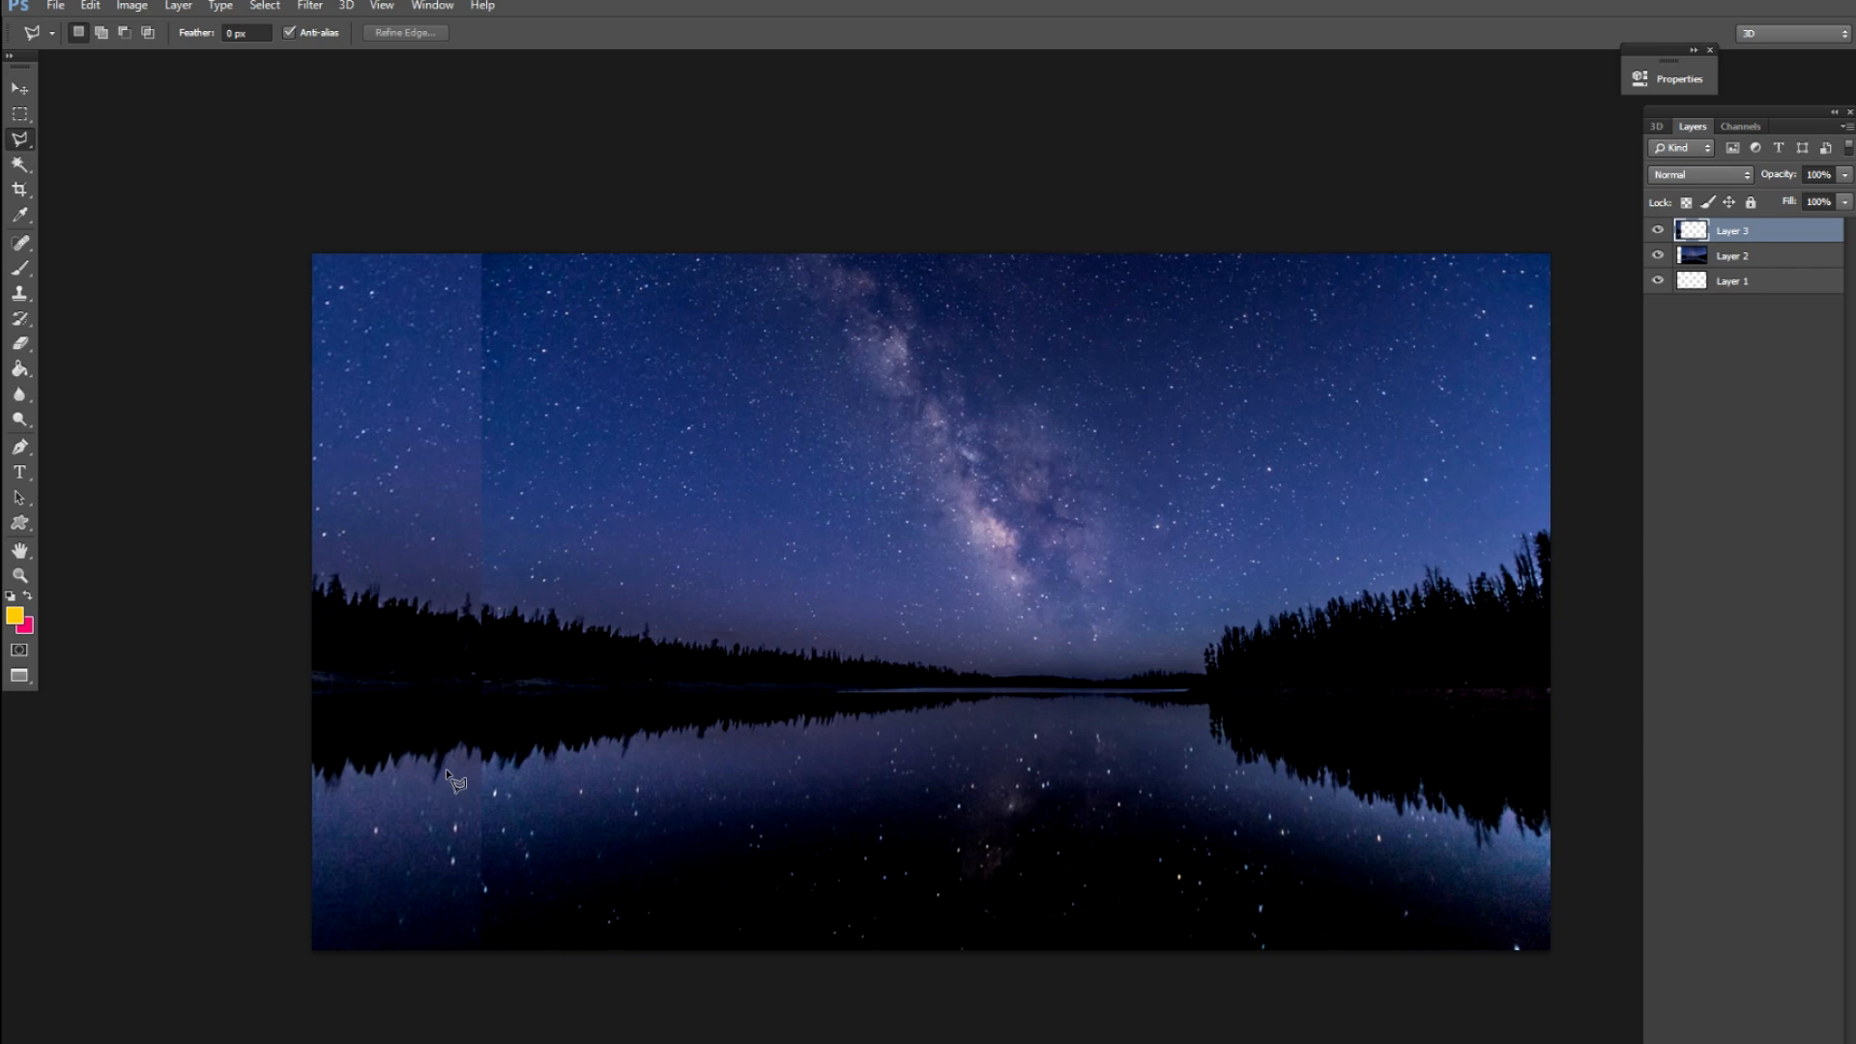
pyautogui.hotkey('shift', 'l')
pyautogui.moveTo(457, 778)
pyautogui.mouseDown()
pyautogui.moveTo(491, 768)
pyautogui.moveTo(506, 867)
pyautogui.moveTo(450, 959)
pyautogui.moveTo(436, 894)
pyautogui.mouseUp()
pyautogui.press('shift')
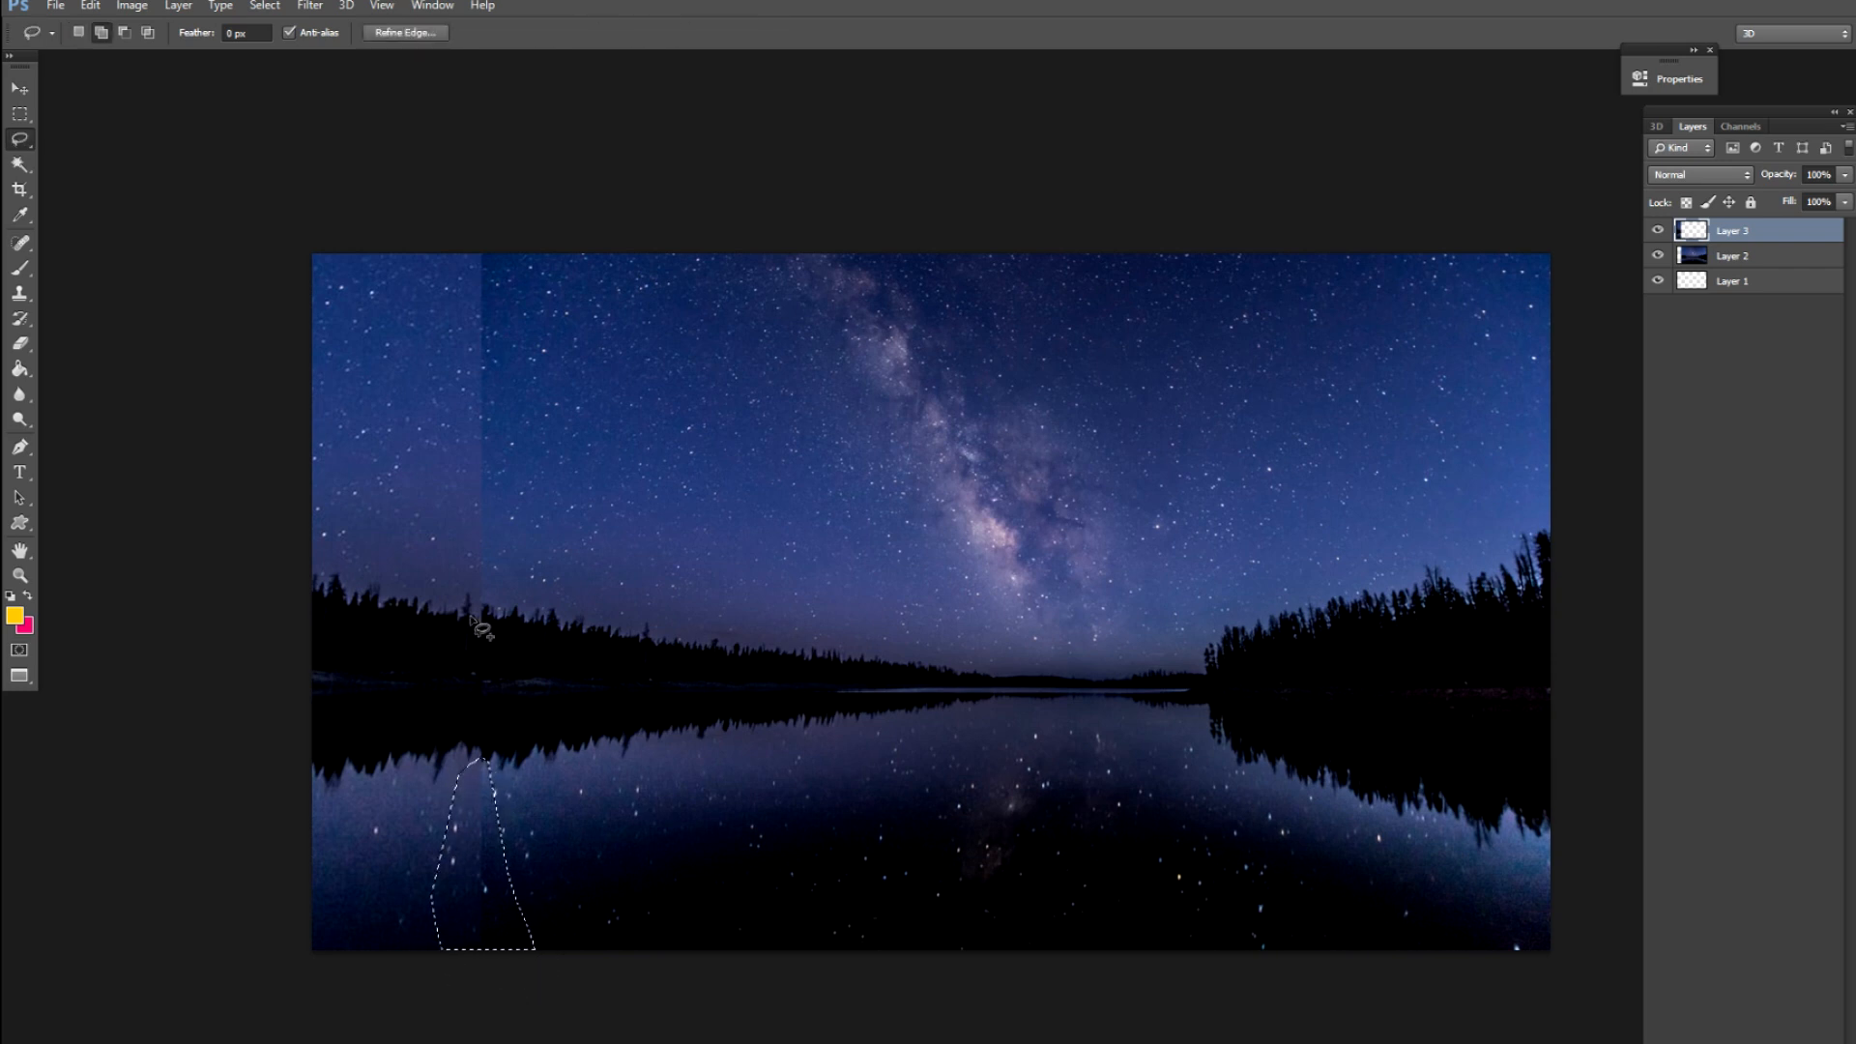
pyautogui.moveTo(470, 612)
pyautogui.mouseDown()
pyautogui.moveTo(497, 583)
pyautogui.moveTo(501, 432)
pyautogui.moveTo(499, 282)
pyautogui.moveTo(477, 233)
pyautogui.moveTo(430, 390)
pyautogui.moveTo(468, 609)
pyautogui.mouseUp()
pyautogui.rightClick(467, 531)
pyautogui.click(506, 580)
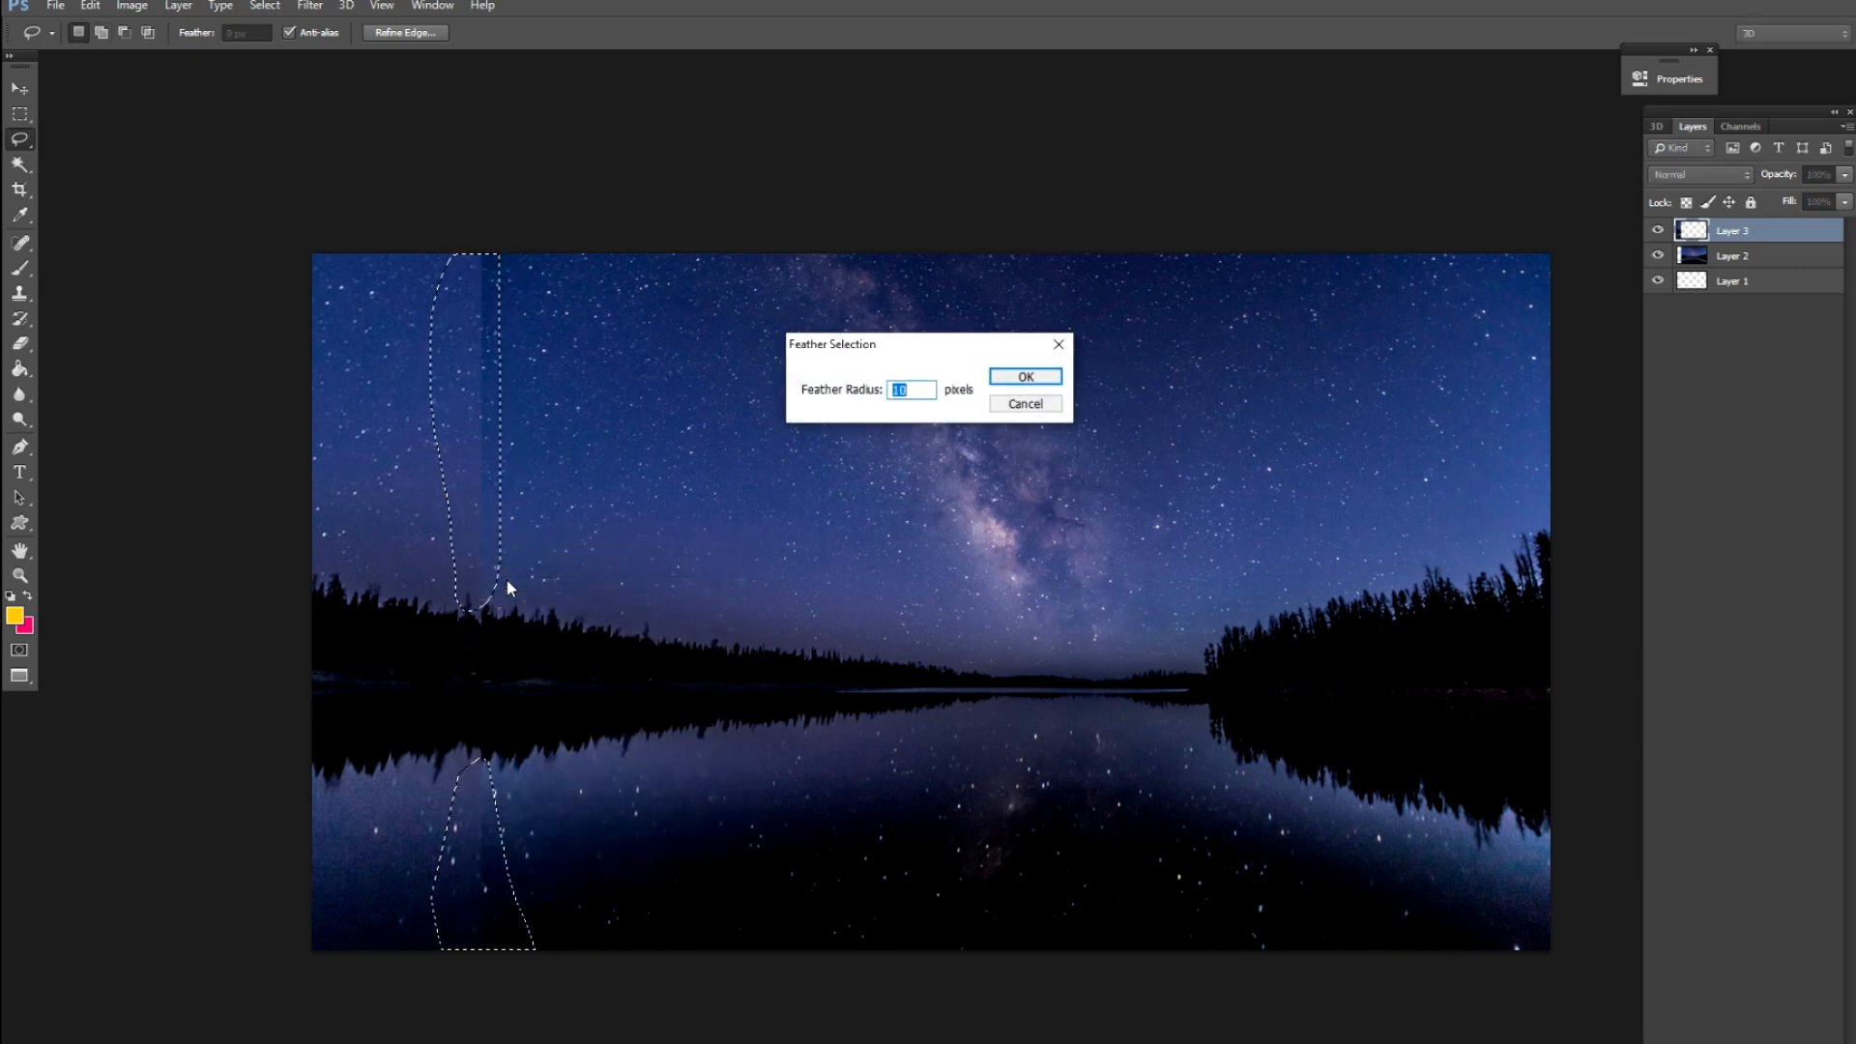
pyautogui.press('Return')
pyautogui.press('Delete')
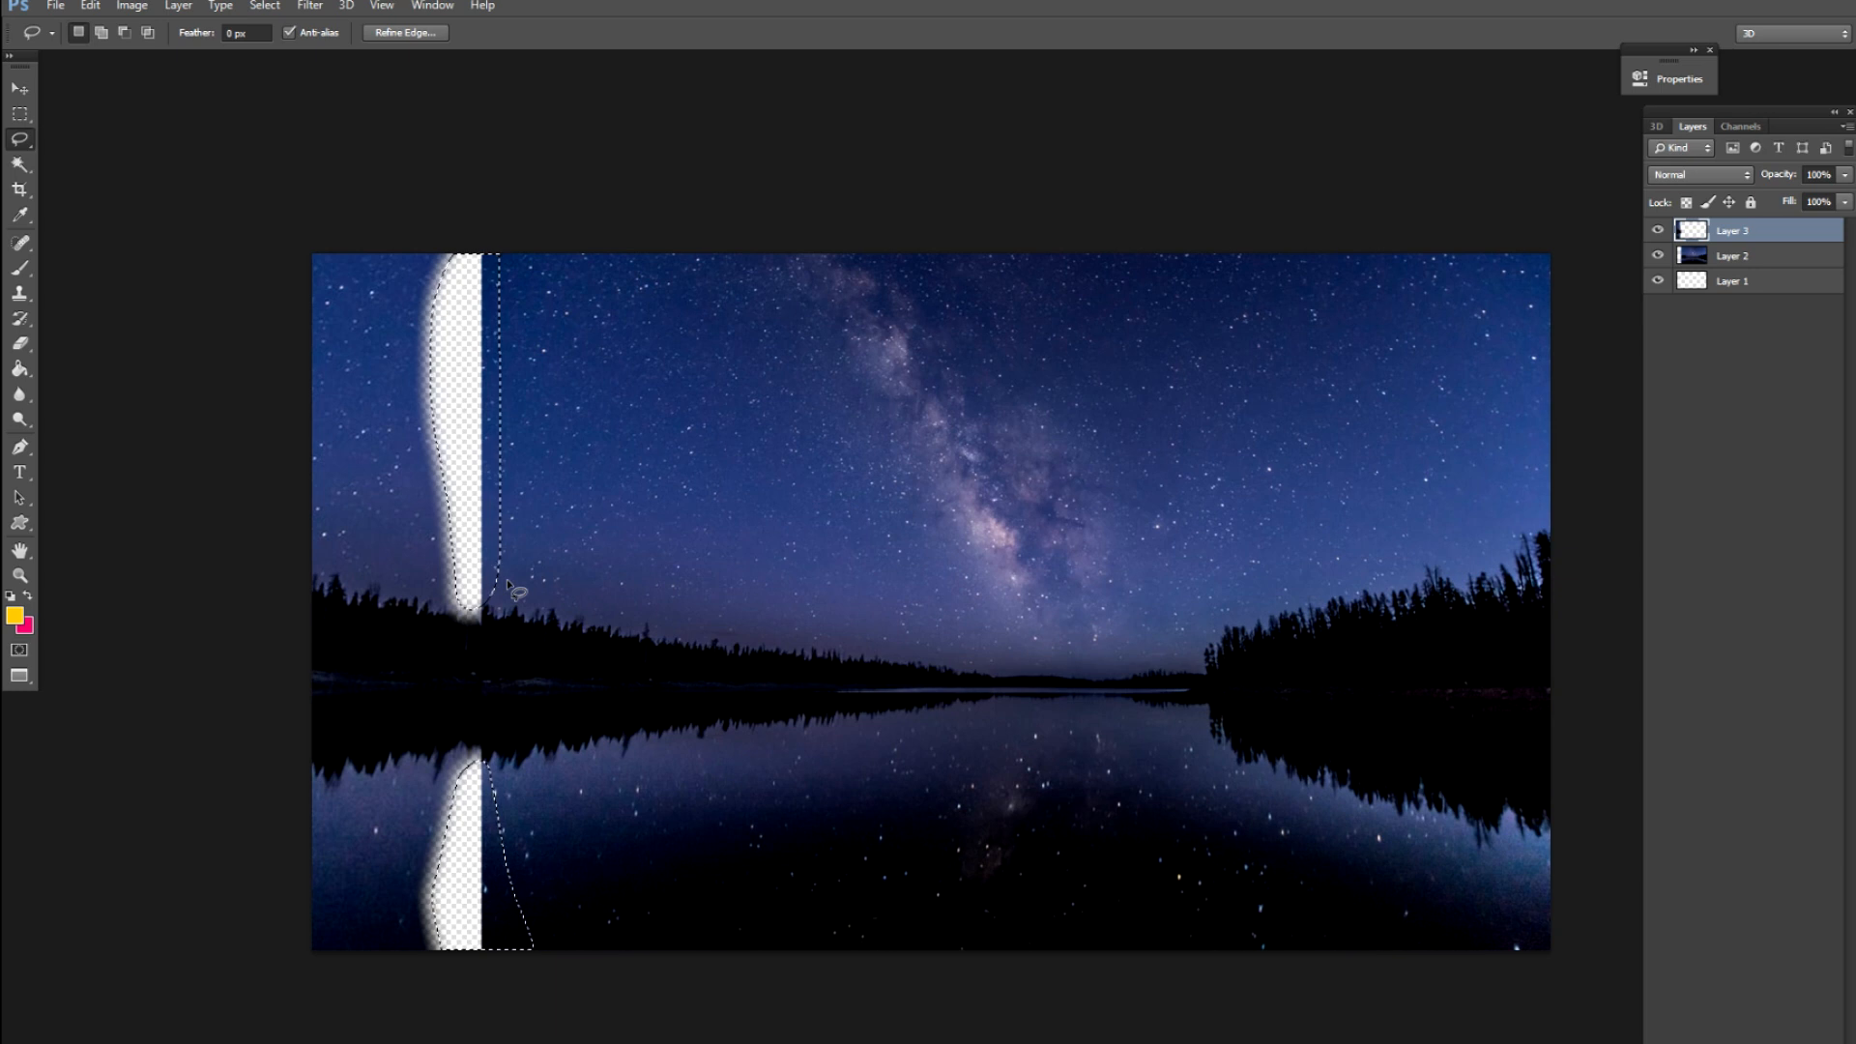
pyautogui.press('v')
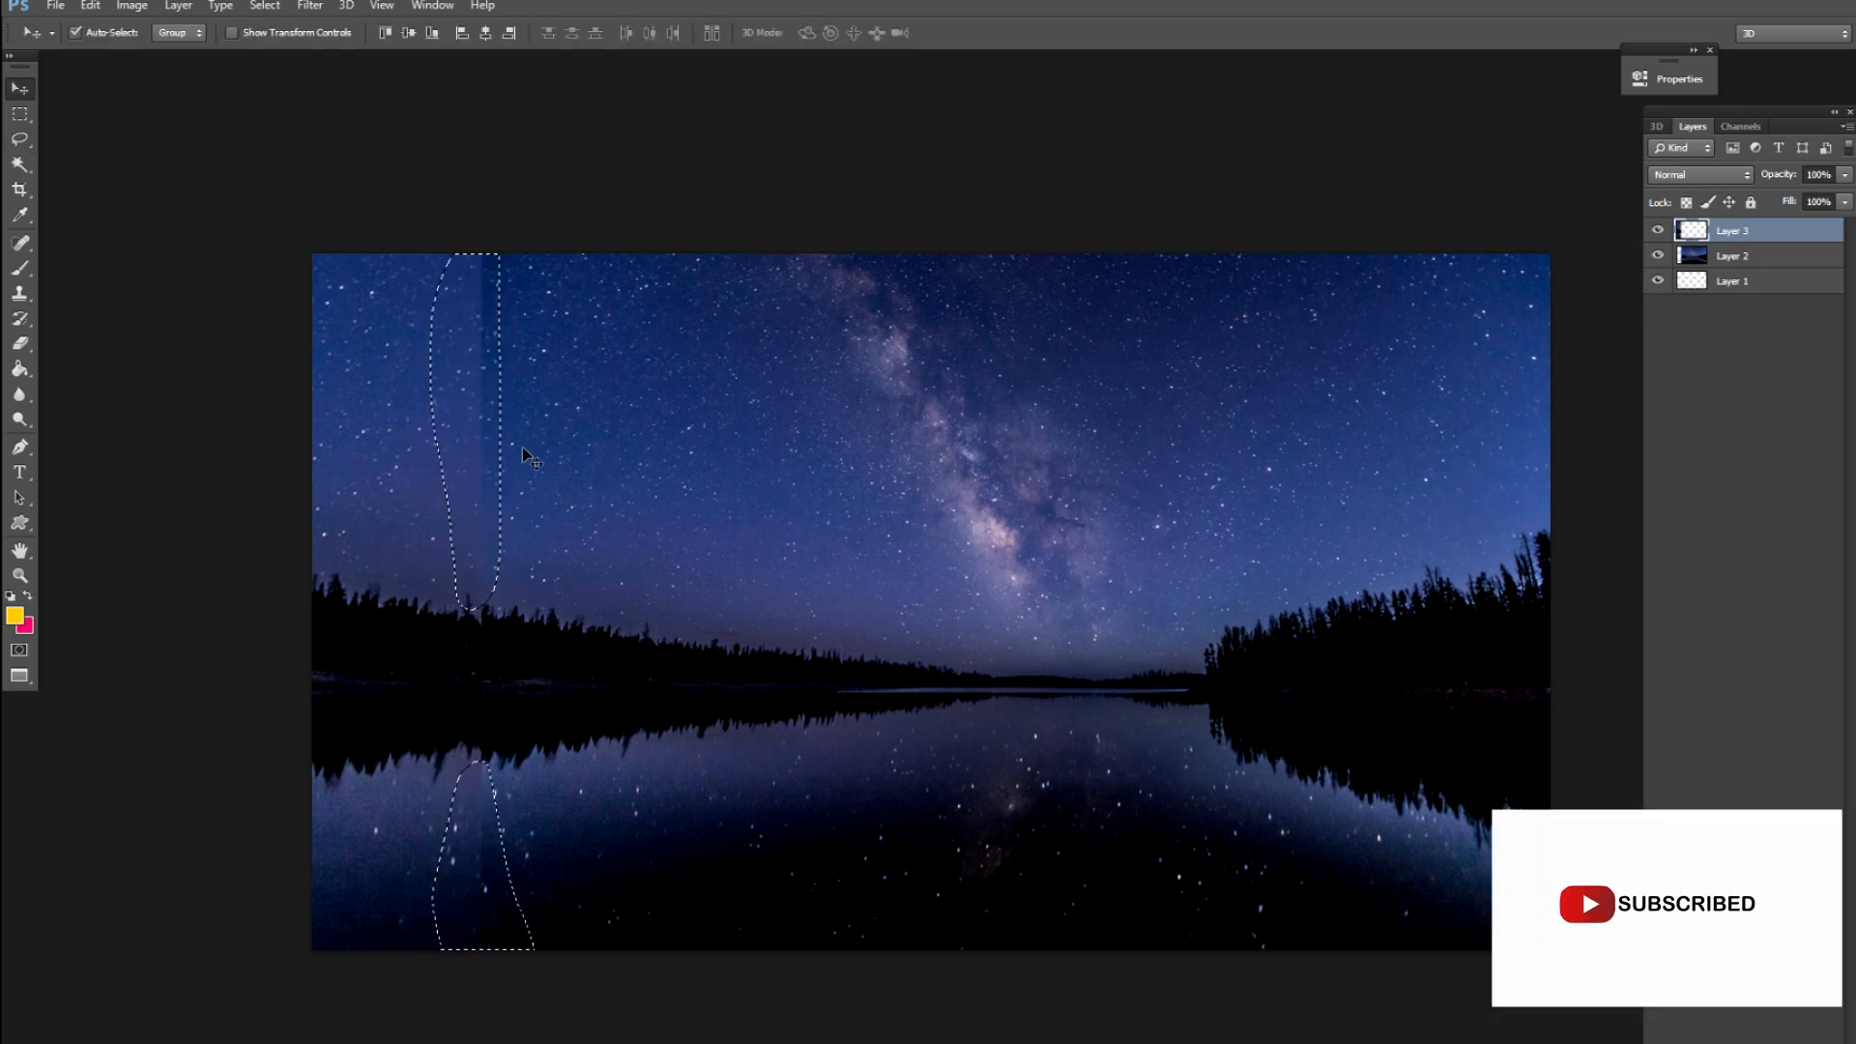
pyautogui.click(526, 445)
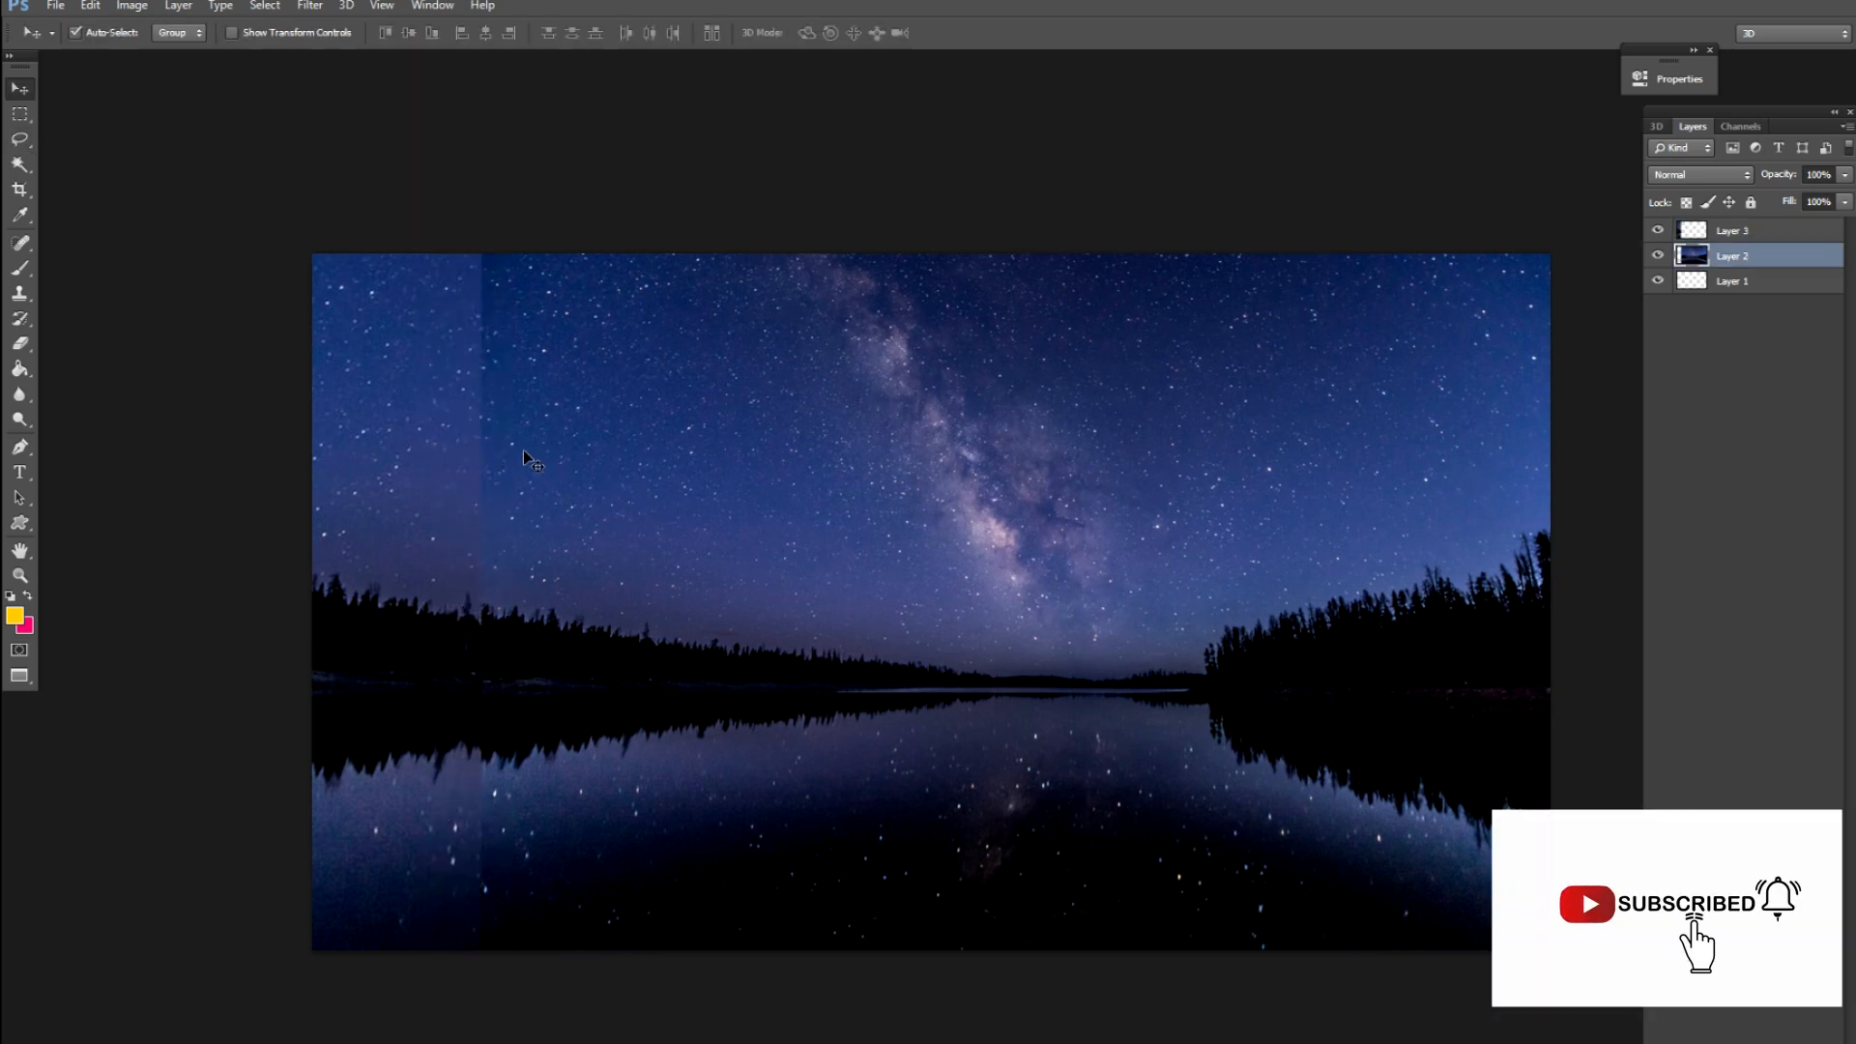
pyautogui.keyDown('shift'); pyautogui.click(1737, 235); pyautogui.keyUp('shift')
pyautogui.hotkey('ctrl', 'e')
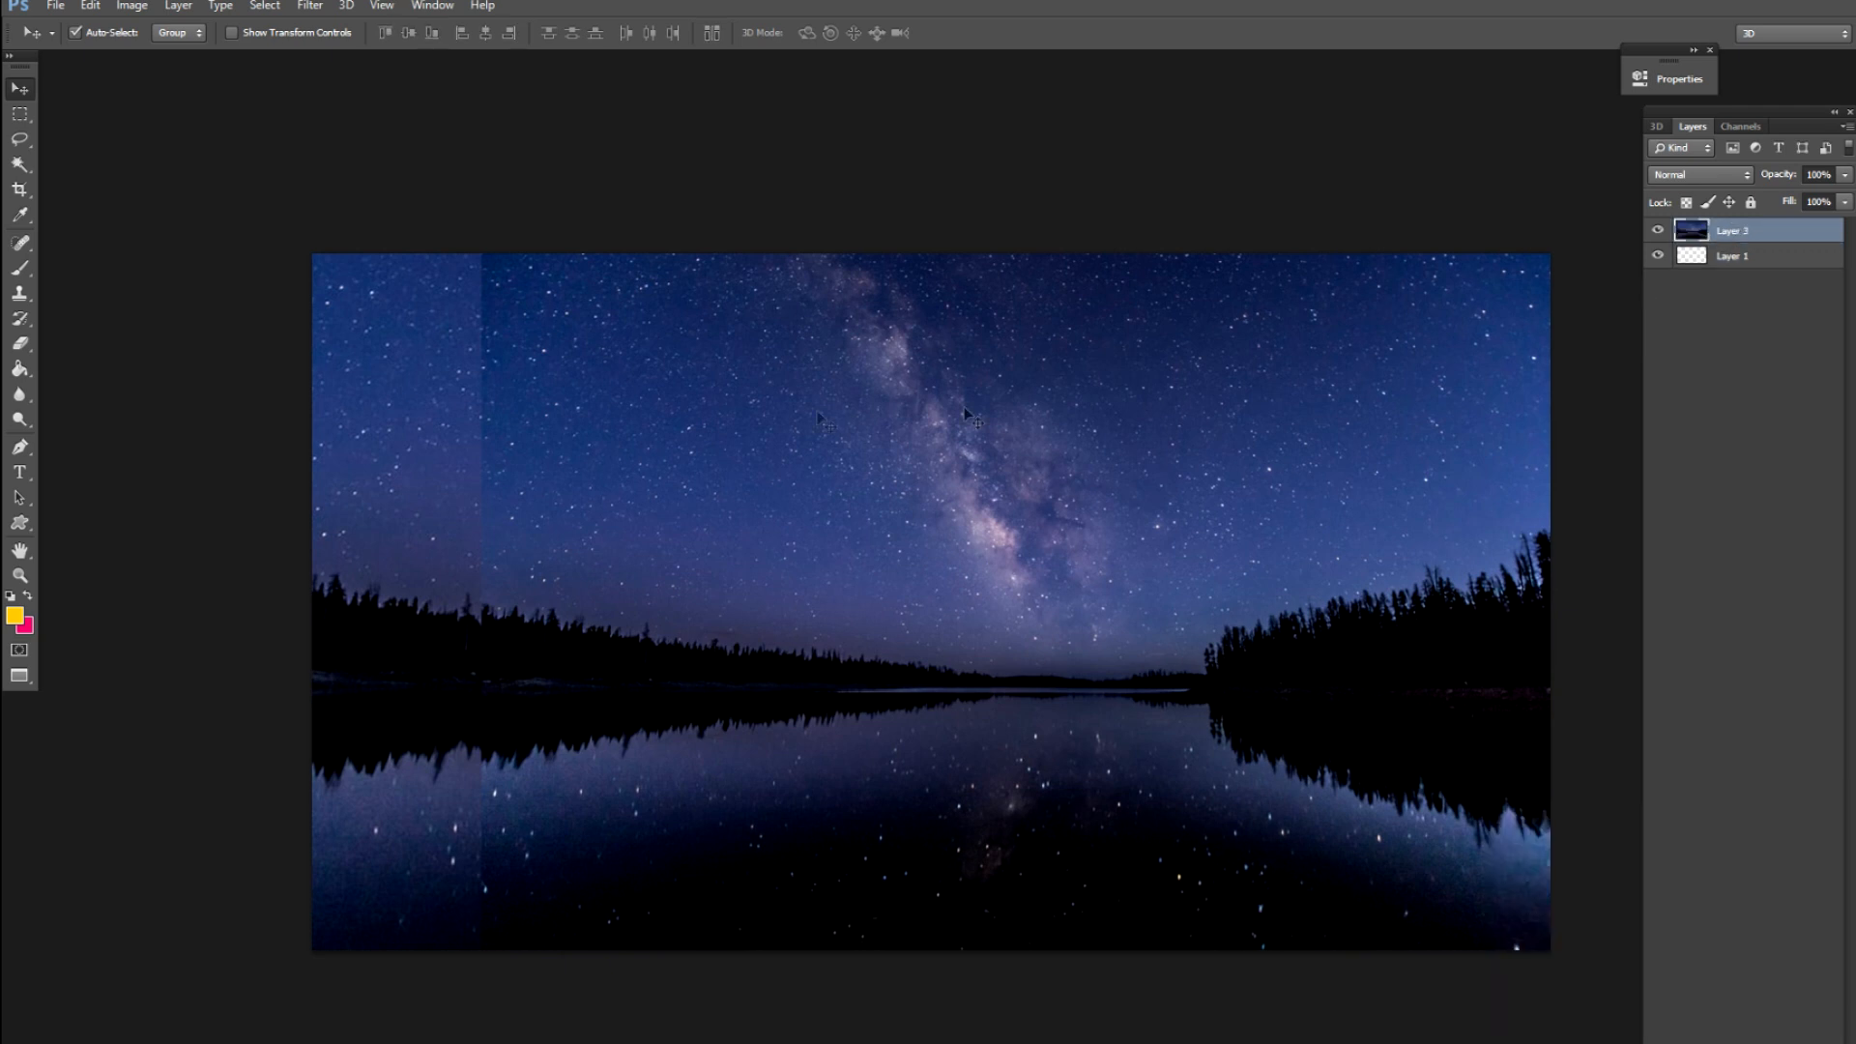
pyautogui.hotkey('ctrl', 'z')
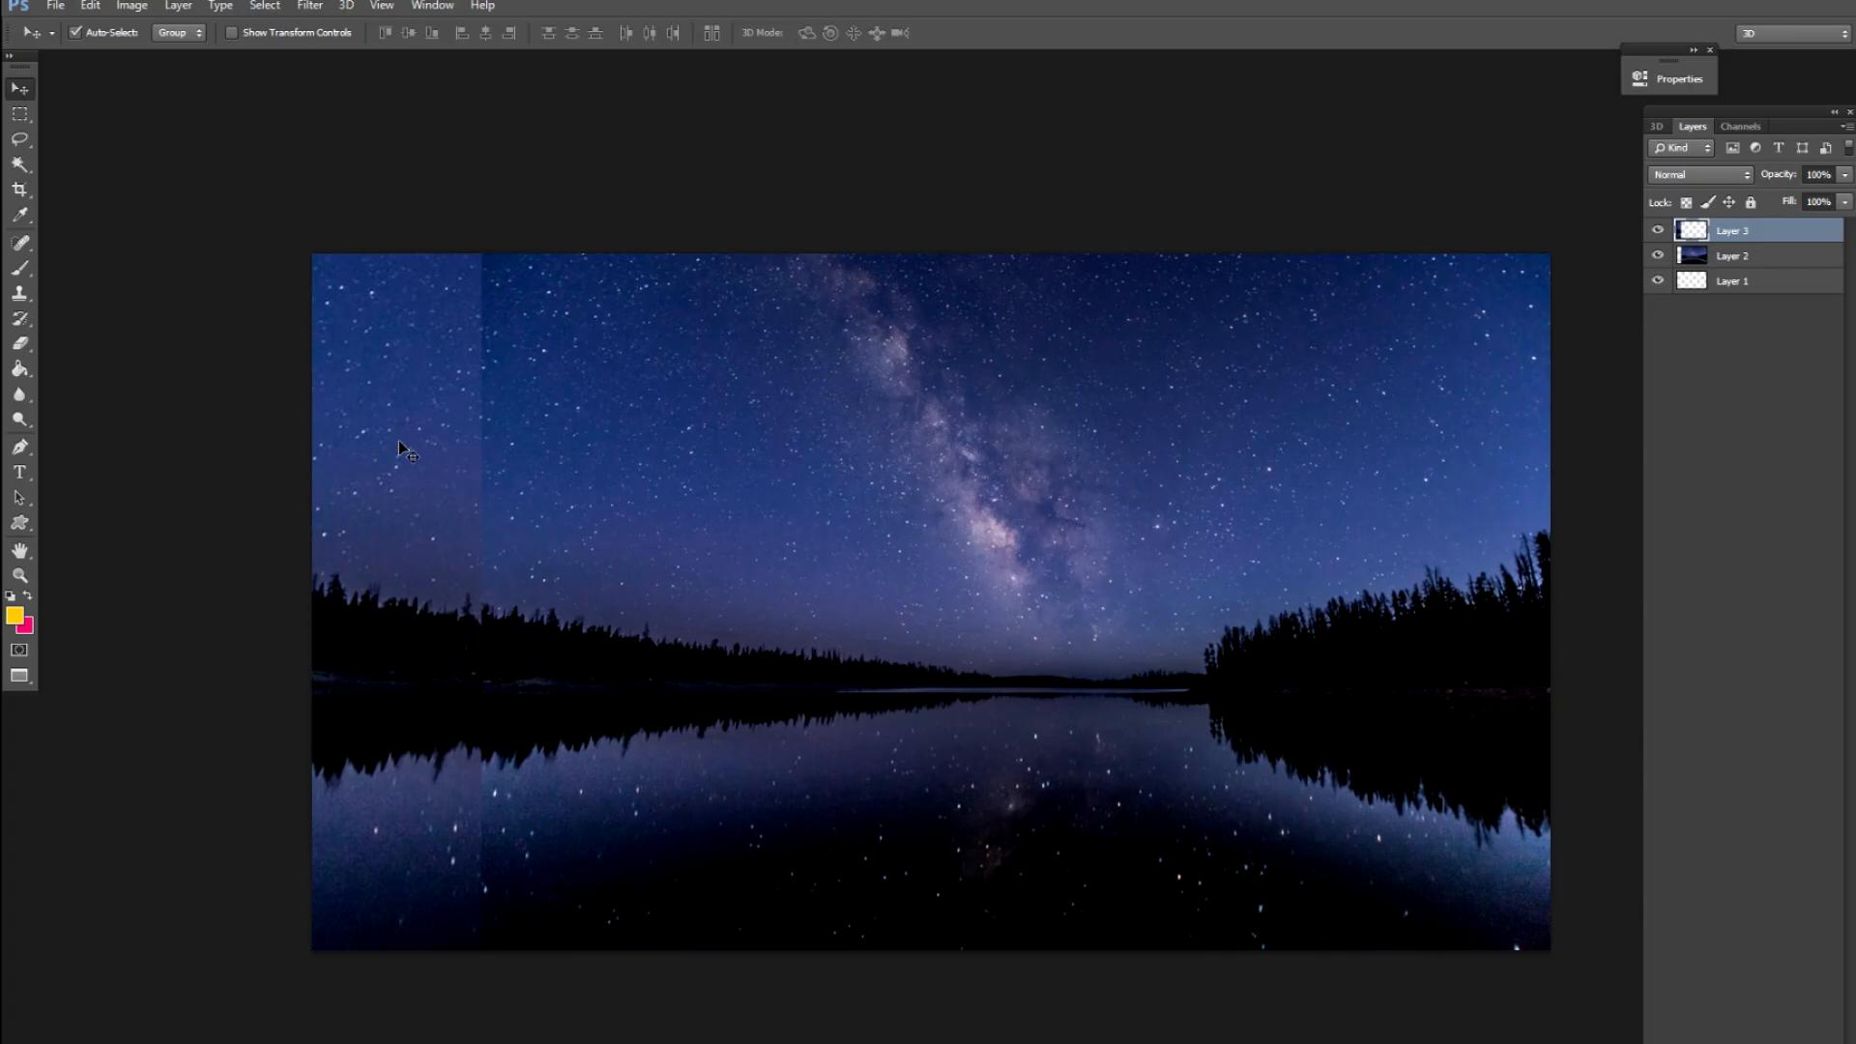
# Darken the copied strip with a Curves adjustment, setting a point at input 160 and output 149
pyautogui.hotkey('ctrl', 'm')
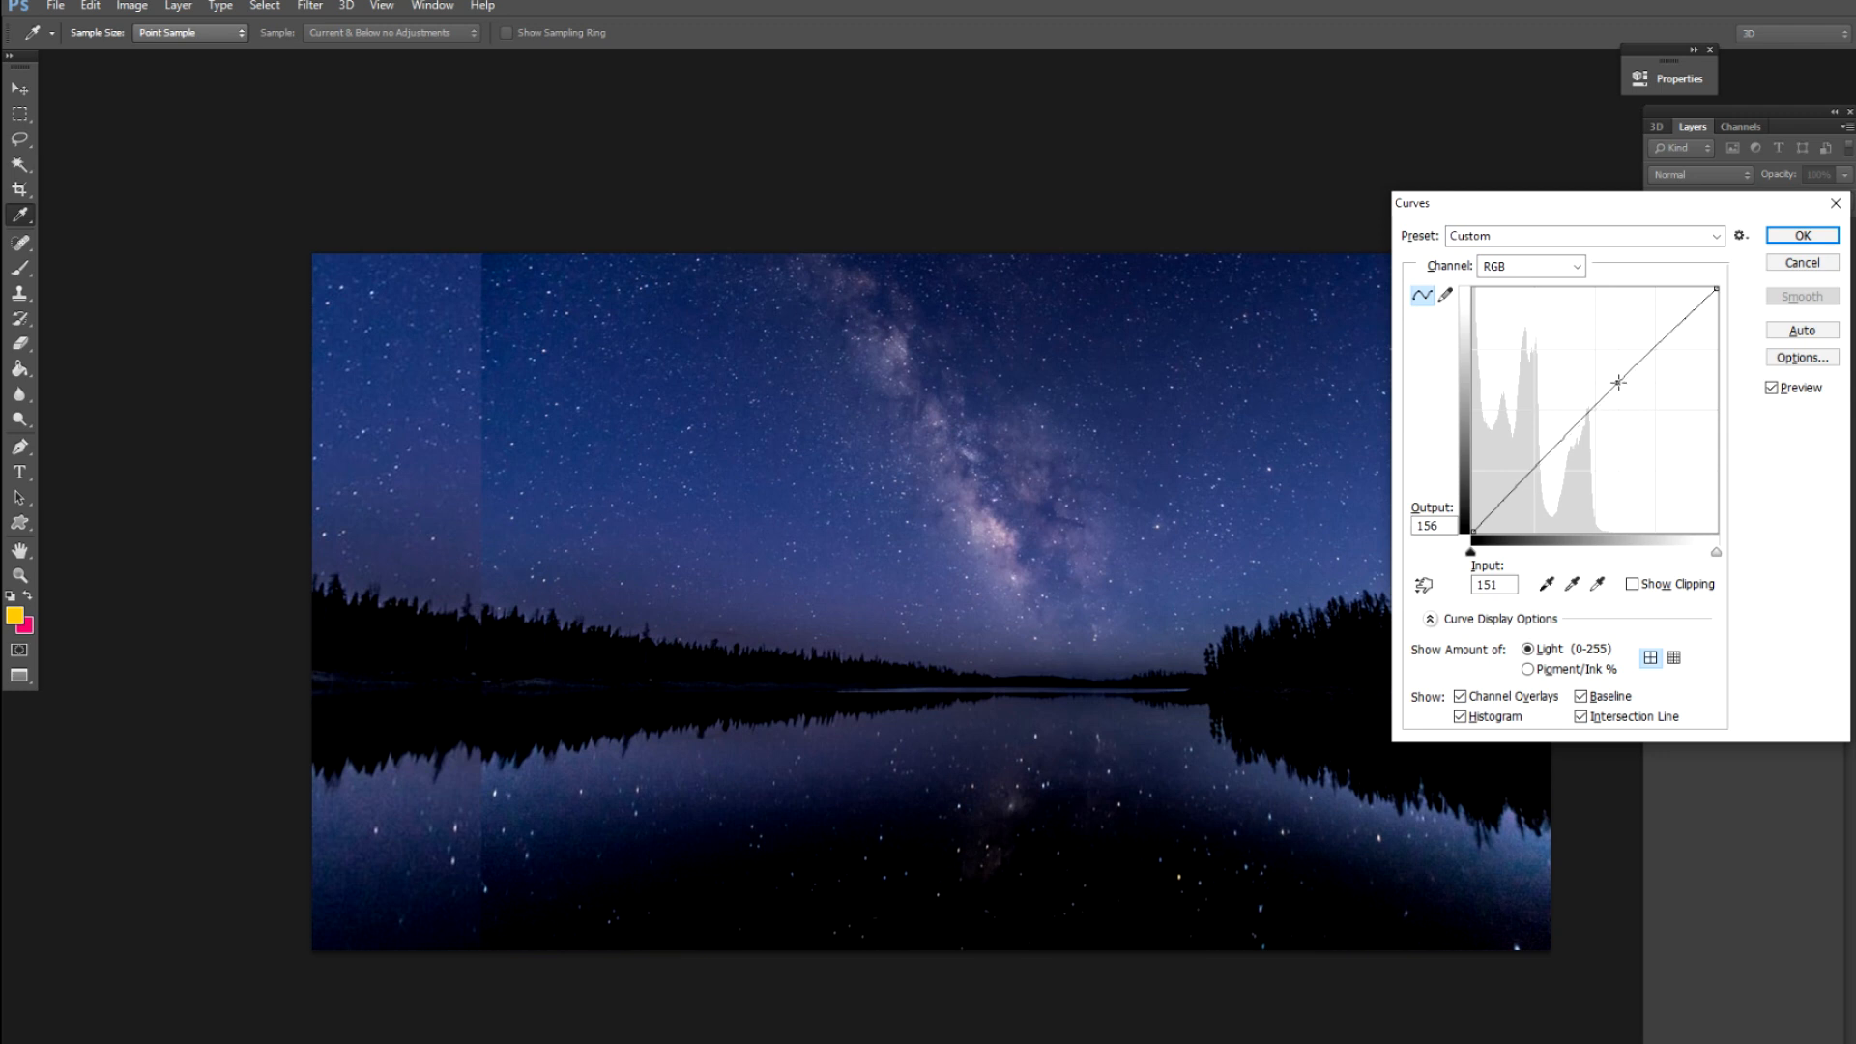
pyautogui.click(1624, 387)
pyautogui.click(1625, 389)
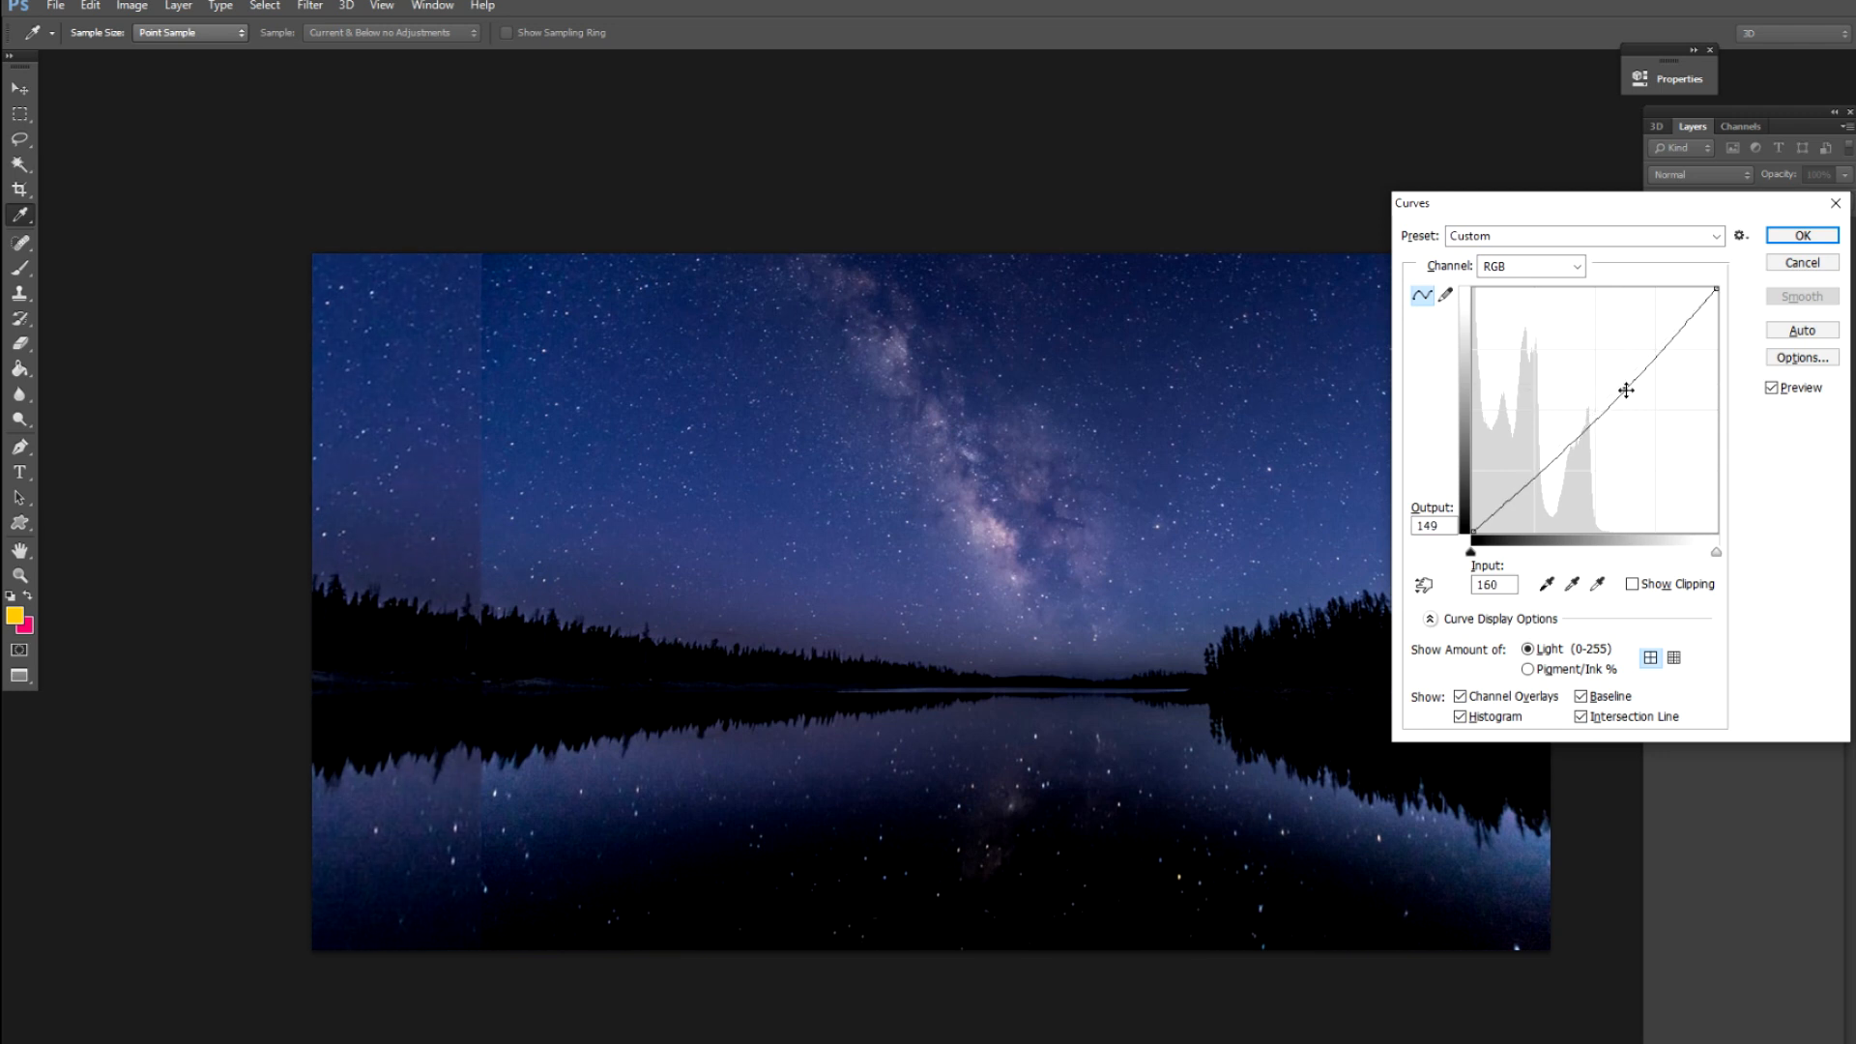
pyautogui.press('Escape')
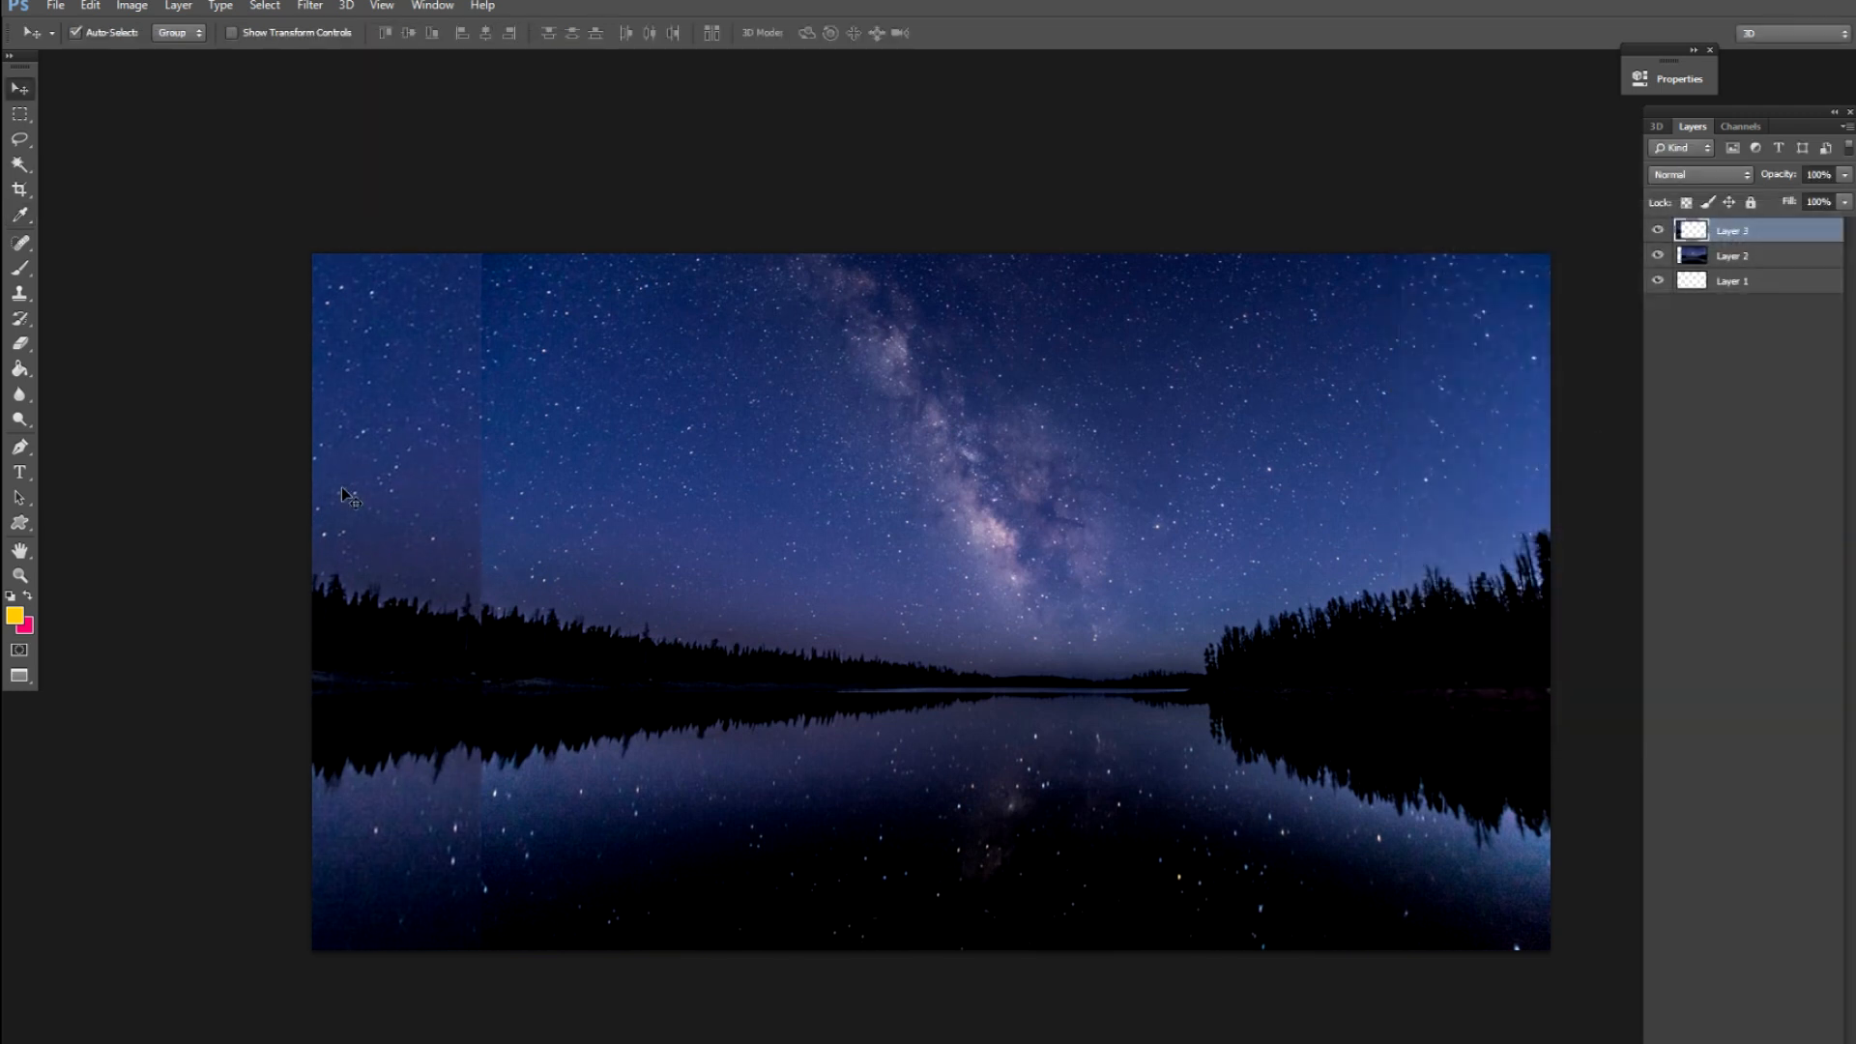
# Merge the strip with the lake photo layer and soften the seam in the sky with the Clone Stamp
pyautogui.keyDown('shift'); pyautogui.click(1734, 258); pyautogui.keyUp('shift')
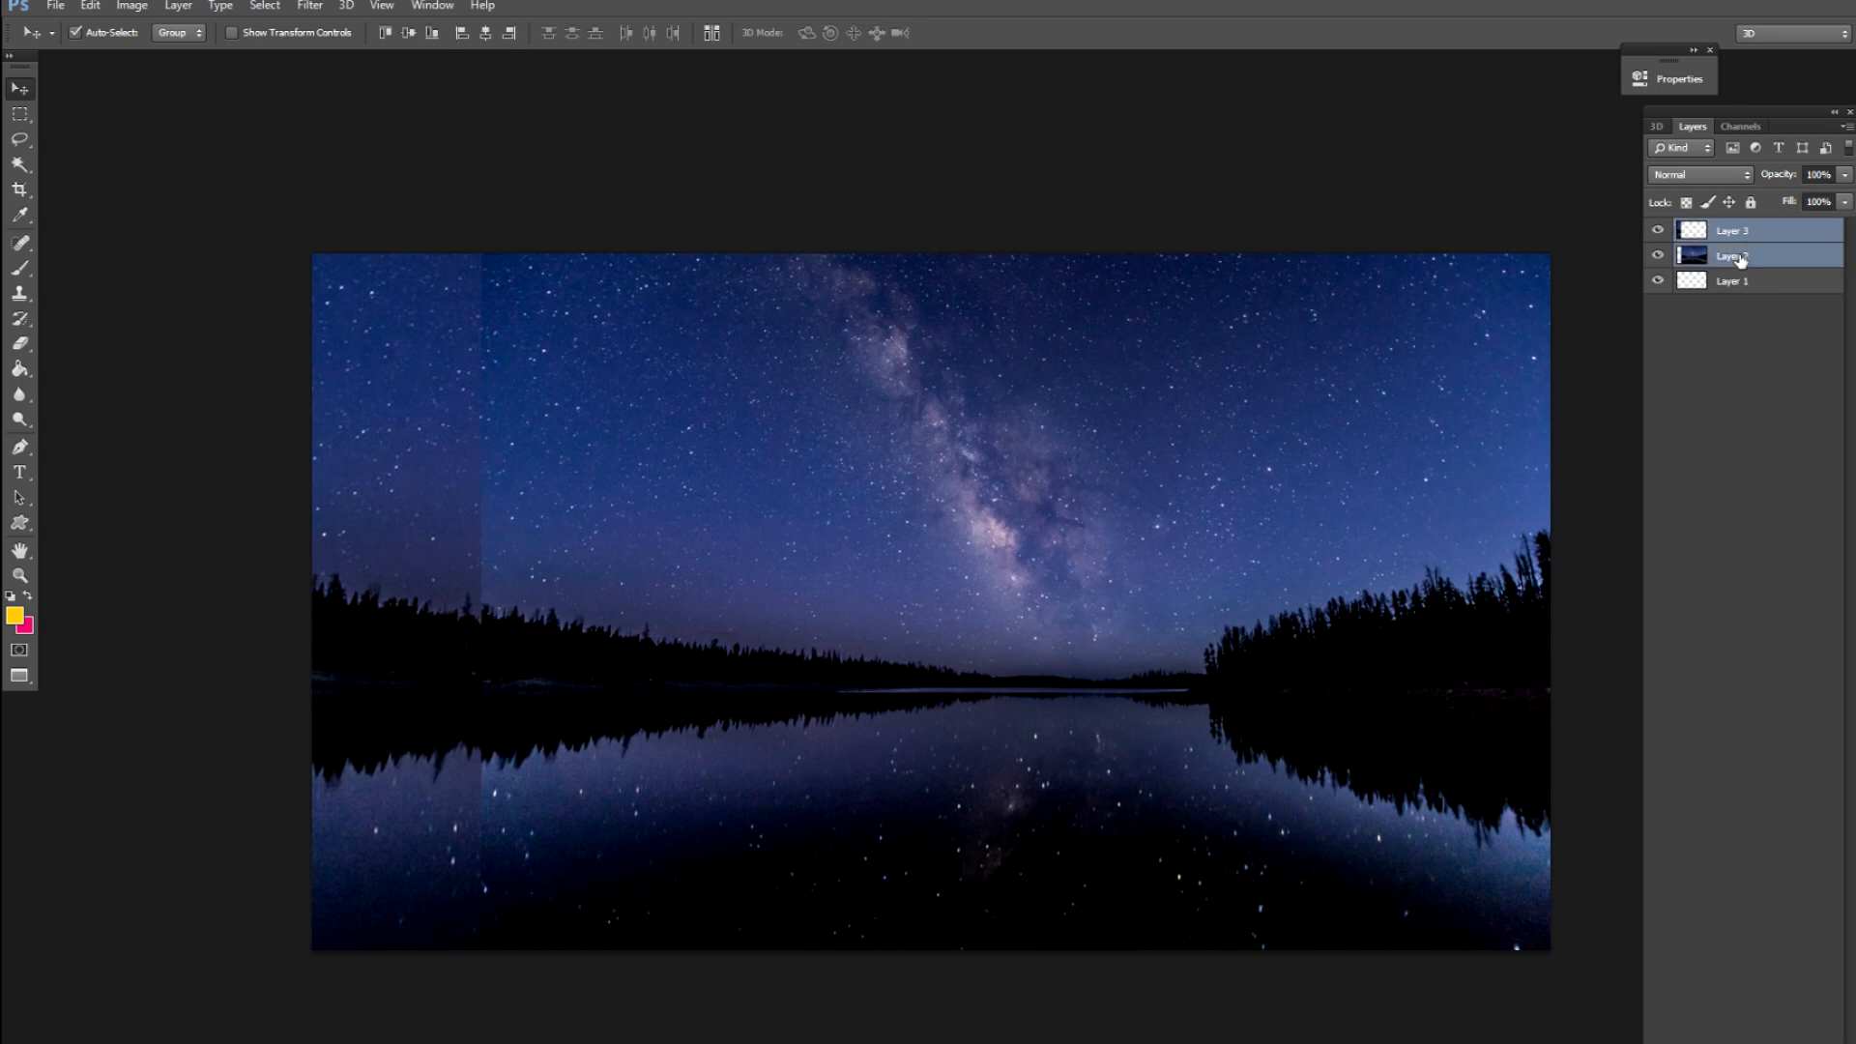
pyautogui.hotkey('ctrl', 'e')
pyautogui.press('s')
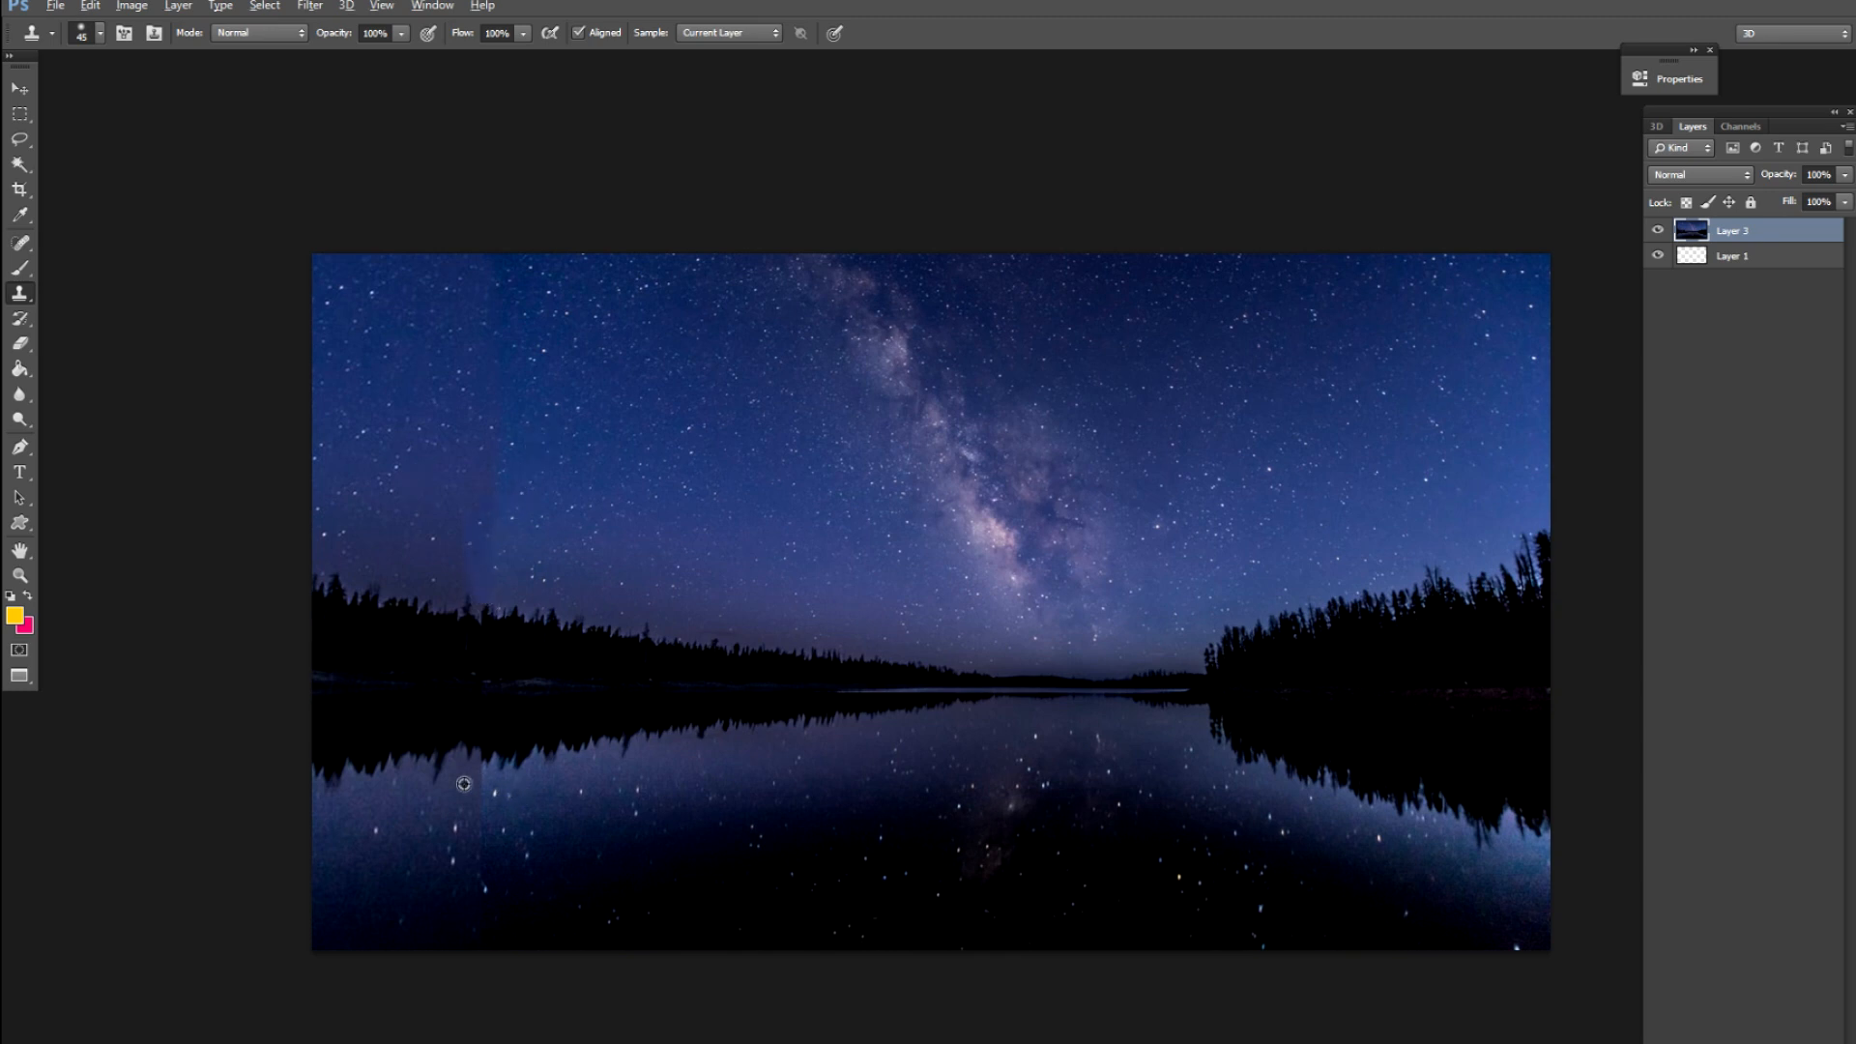
# Try cloning over the seam in the water below the trees and undo the stroke
pyautogui.moveTo(471, 831); pyautogui.dragTo(481, 940)
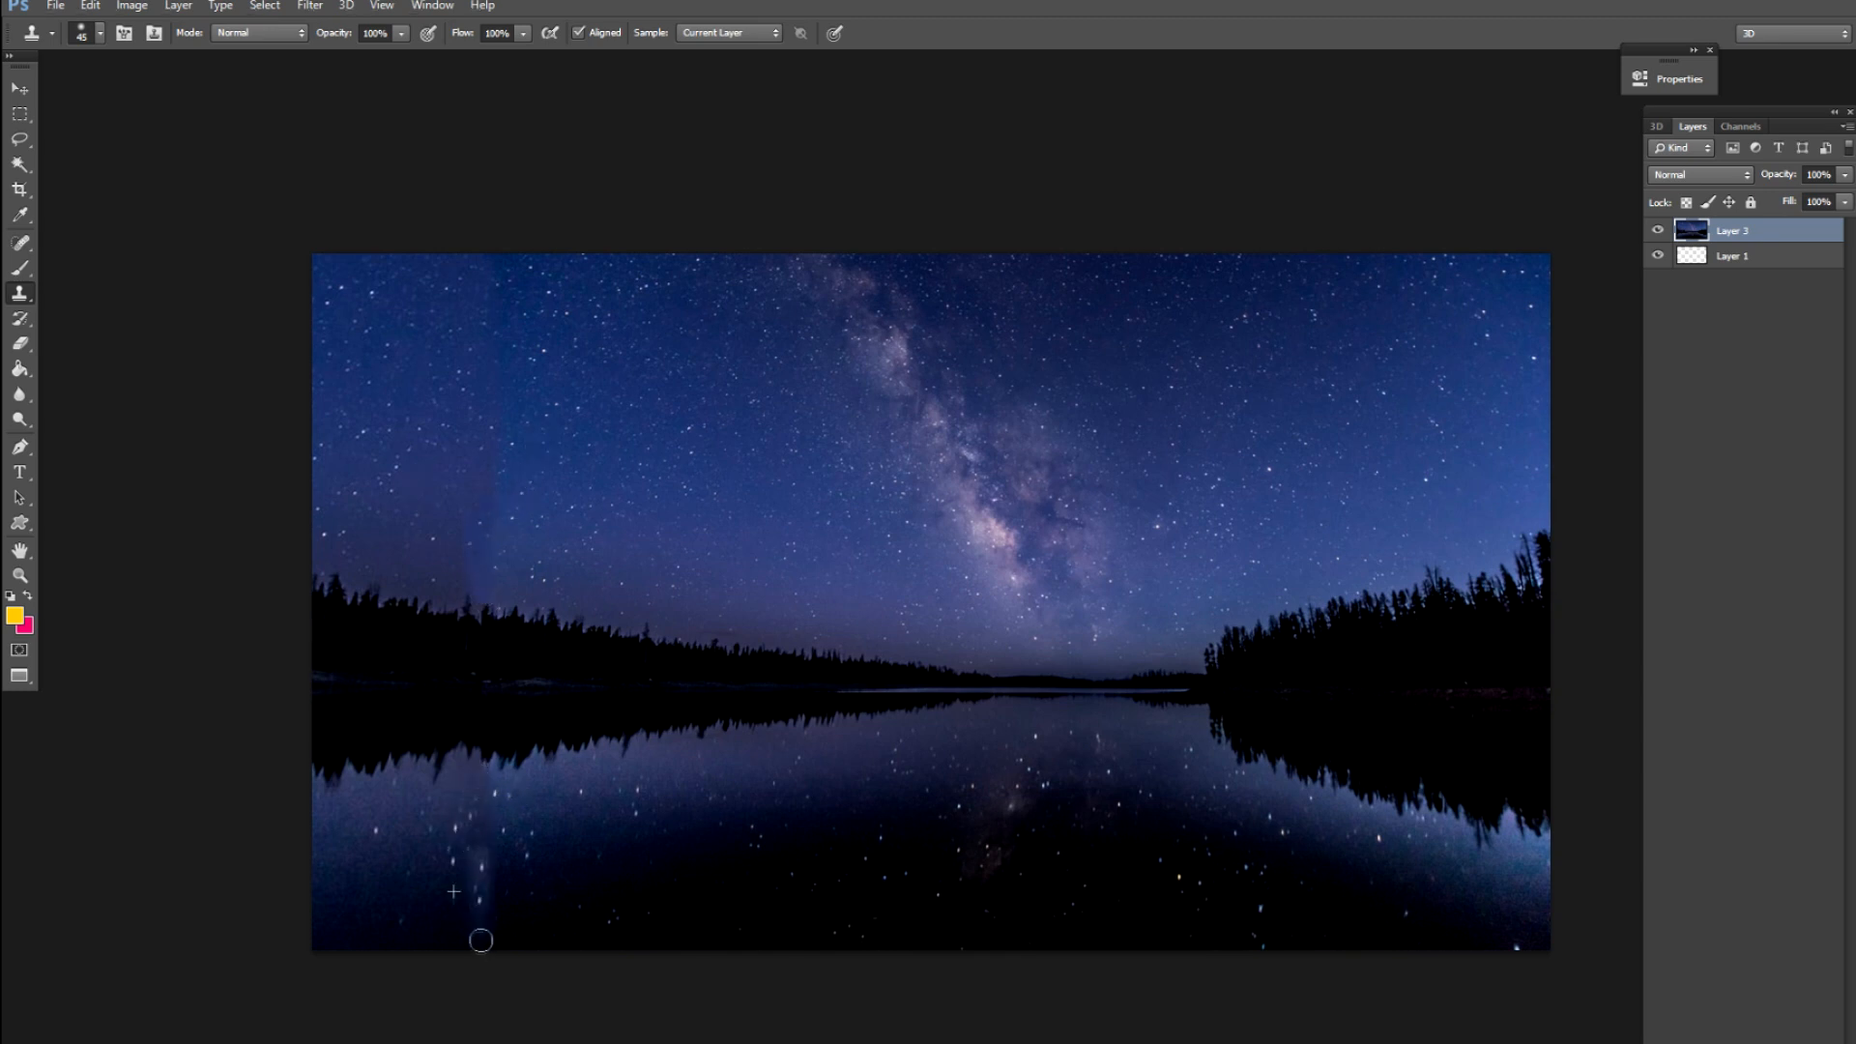
pyautogui.press('v')
pyautogui.hotkey('ctrl', 'z')
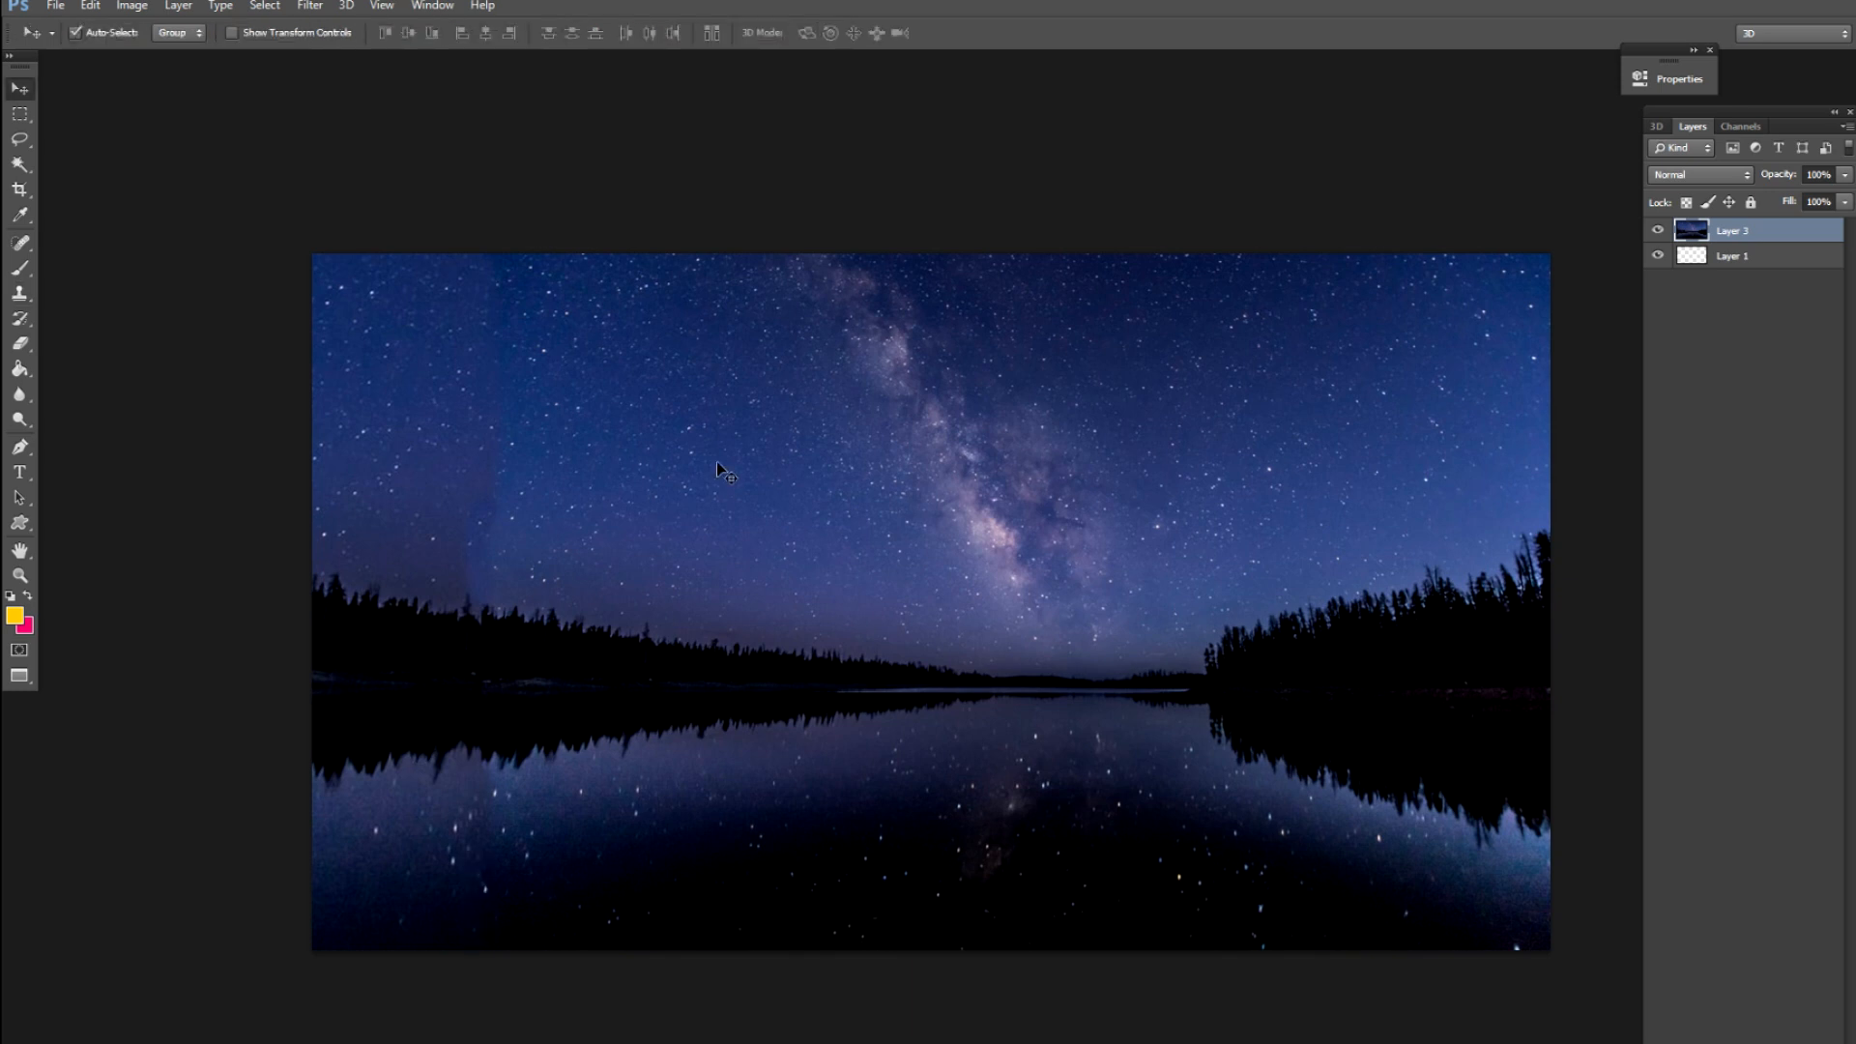
# Bring the moon-over-sea photo into the lake composition as a new layer and show the composition full screen
pyautogui.press('f')
pyautogui.press('f')
pyautogui.click(402, 890)
pyautogui.moveTo(372, 512); pyautogui.dragTo(812, 481)
pyautogui.press('f')
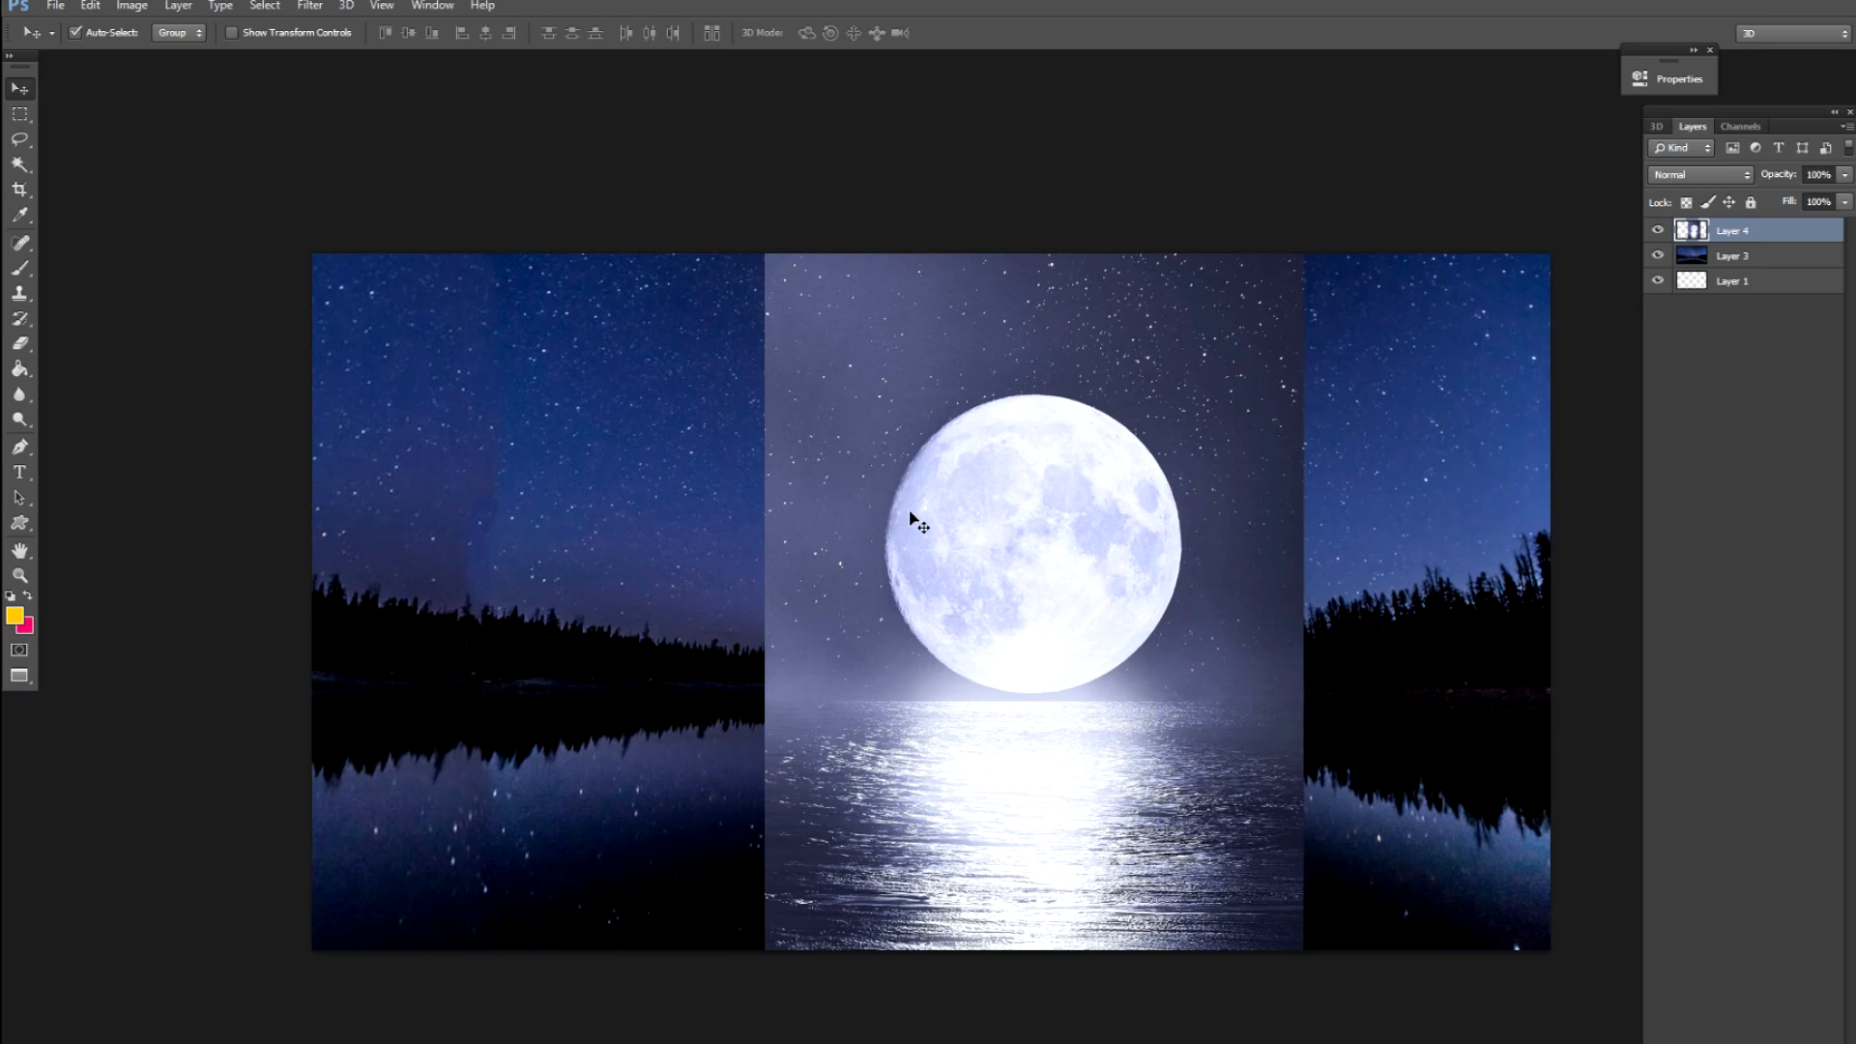
# Scale the moon photo to about 62% and position it over the gap between the two tree lines
pyautogui.hotkey('ctrl', 't')
pyautogui.moveTo(1304, 234); pyautogui.dragTo(1202, 364)
pyautogui.moveTo(1044, 564); pyautogui.dragTo(1051, 475)
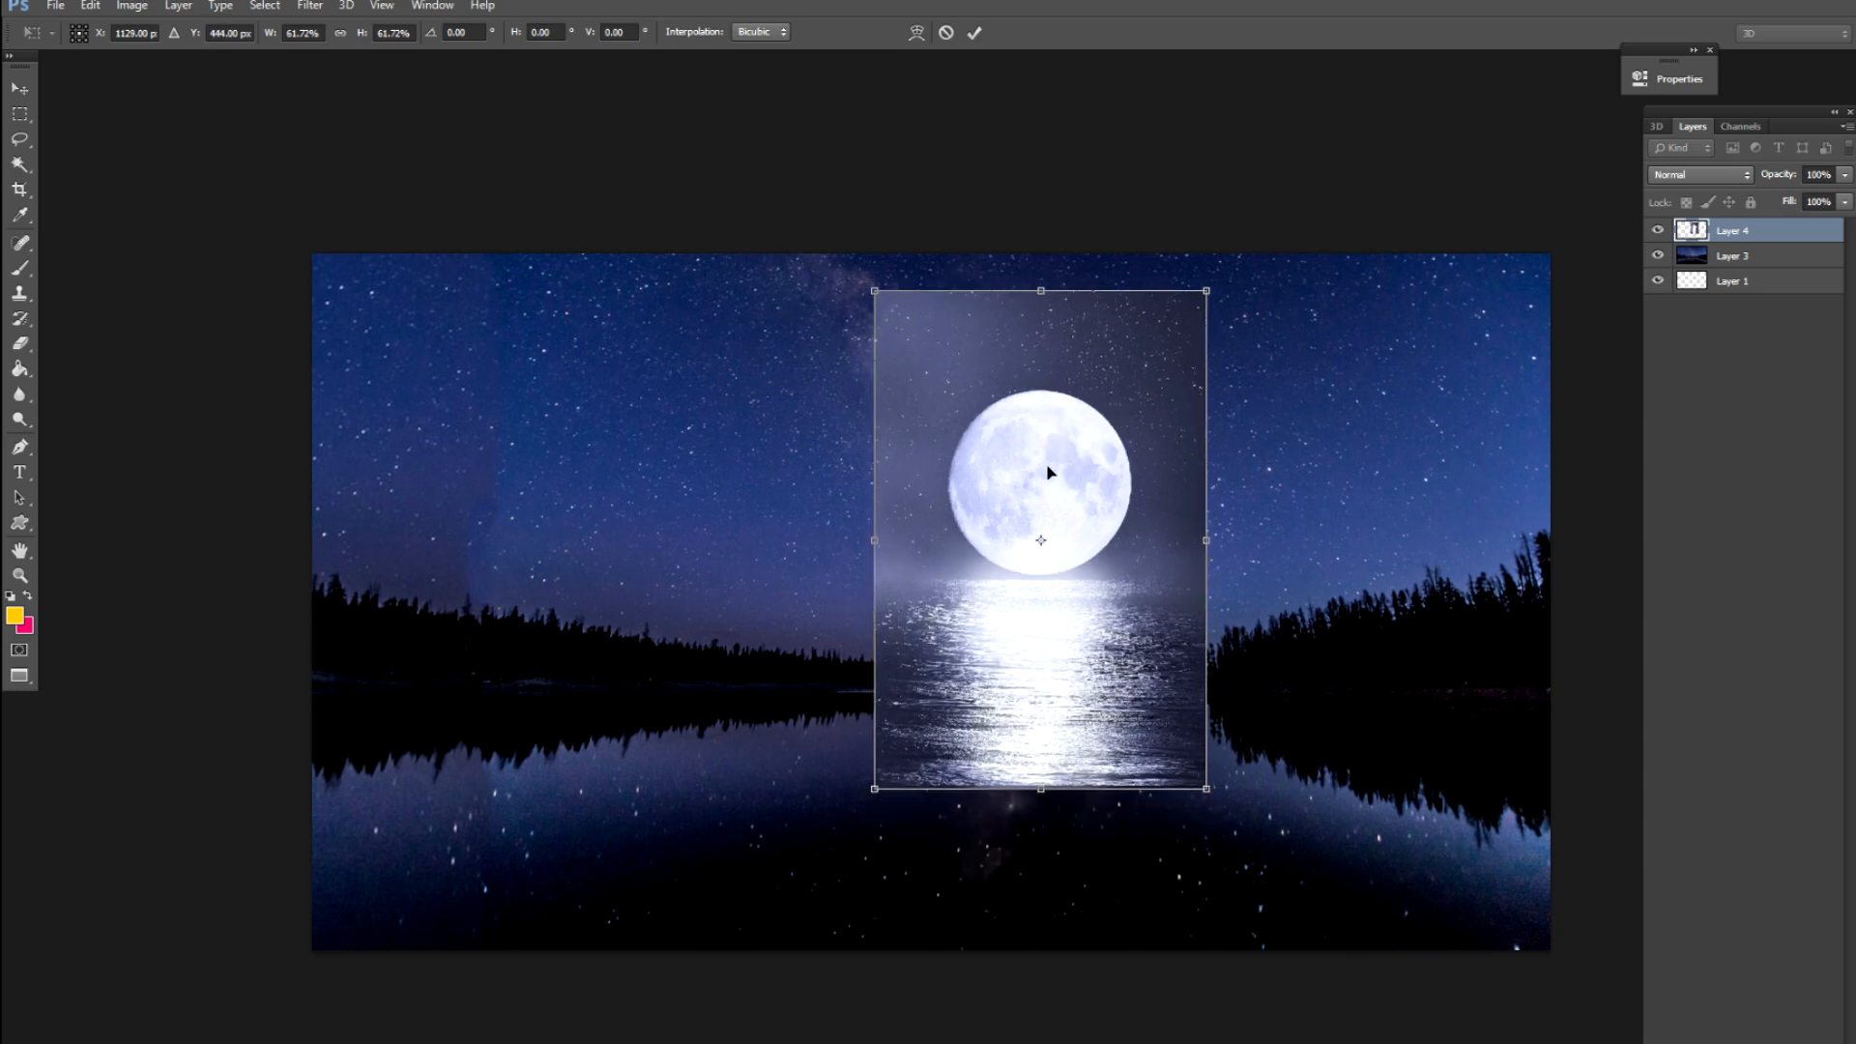
pyautogui.press('Return')
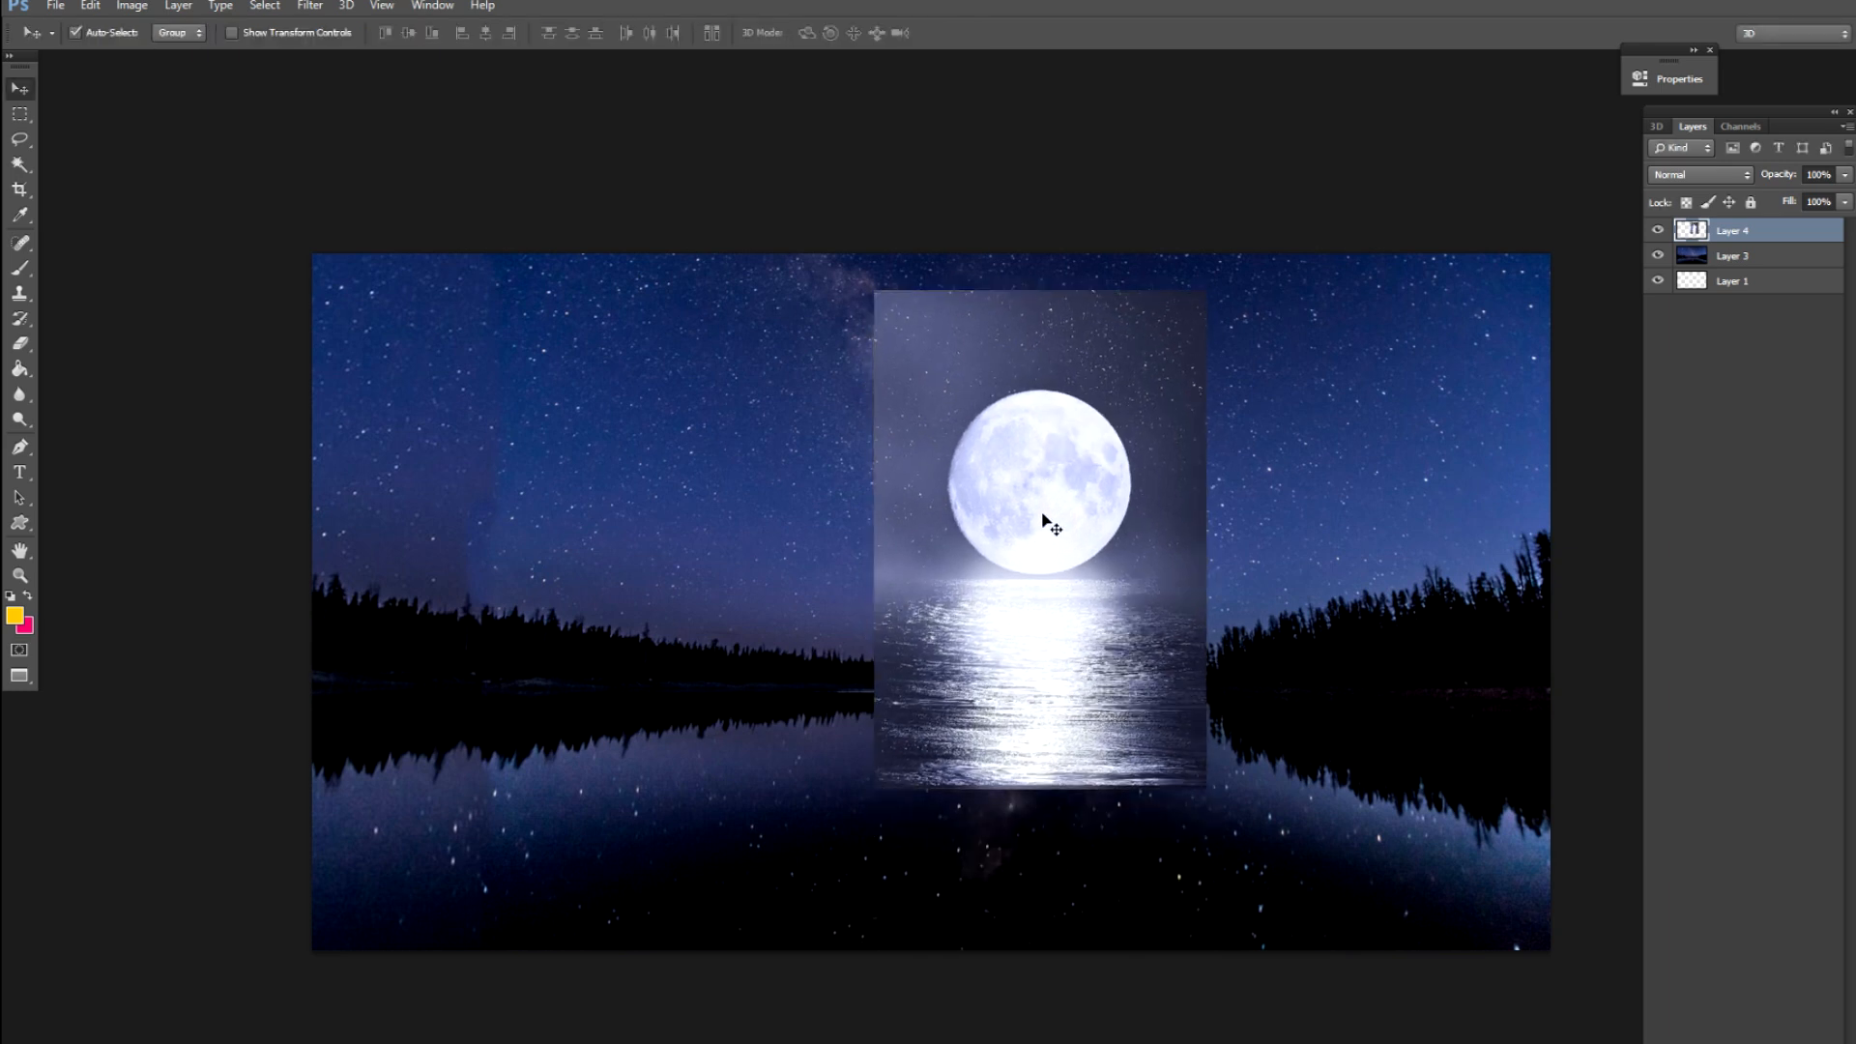
# Duplicate the moon photo's water area to a new layer, move it down to extend the reflection, and place it behind the moon layer
pyautogui.press('l')
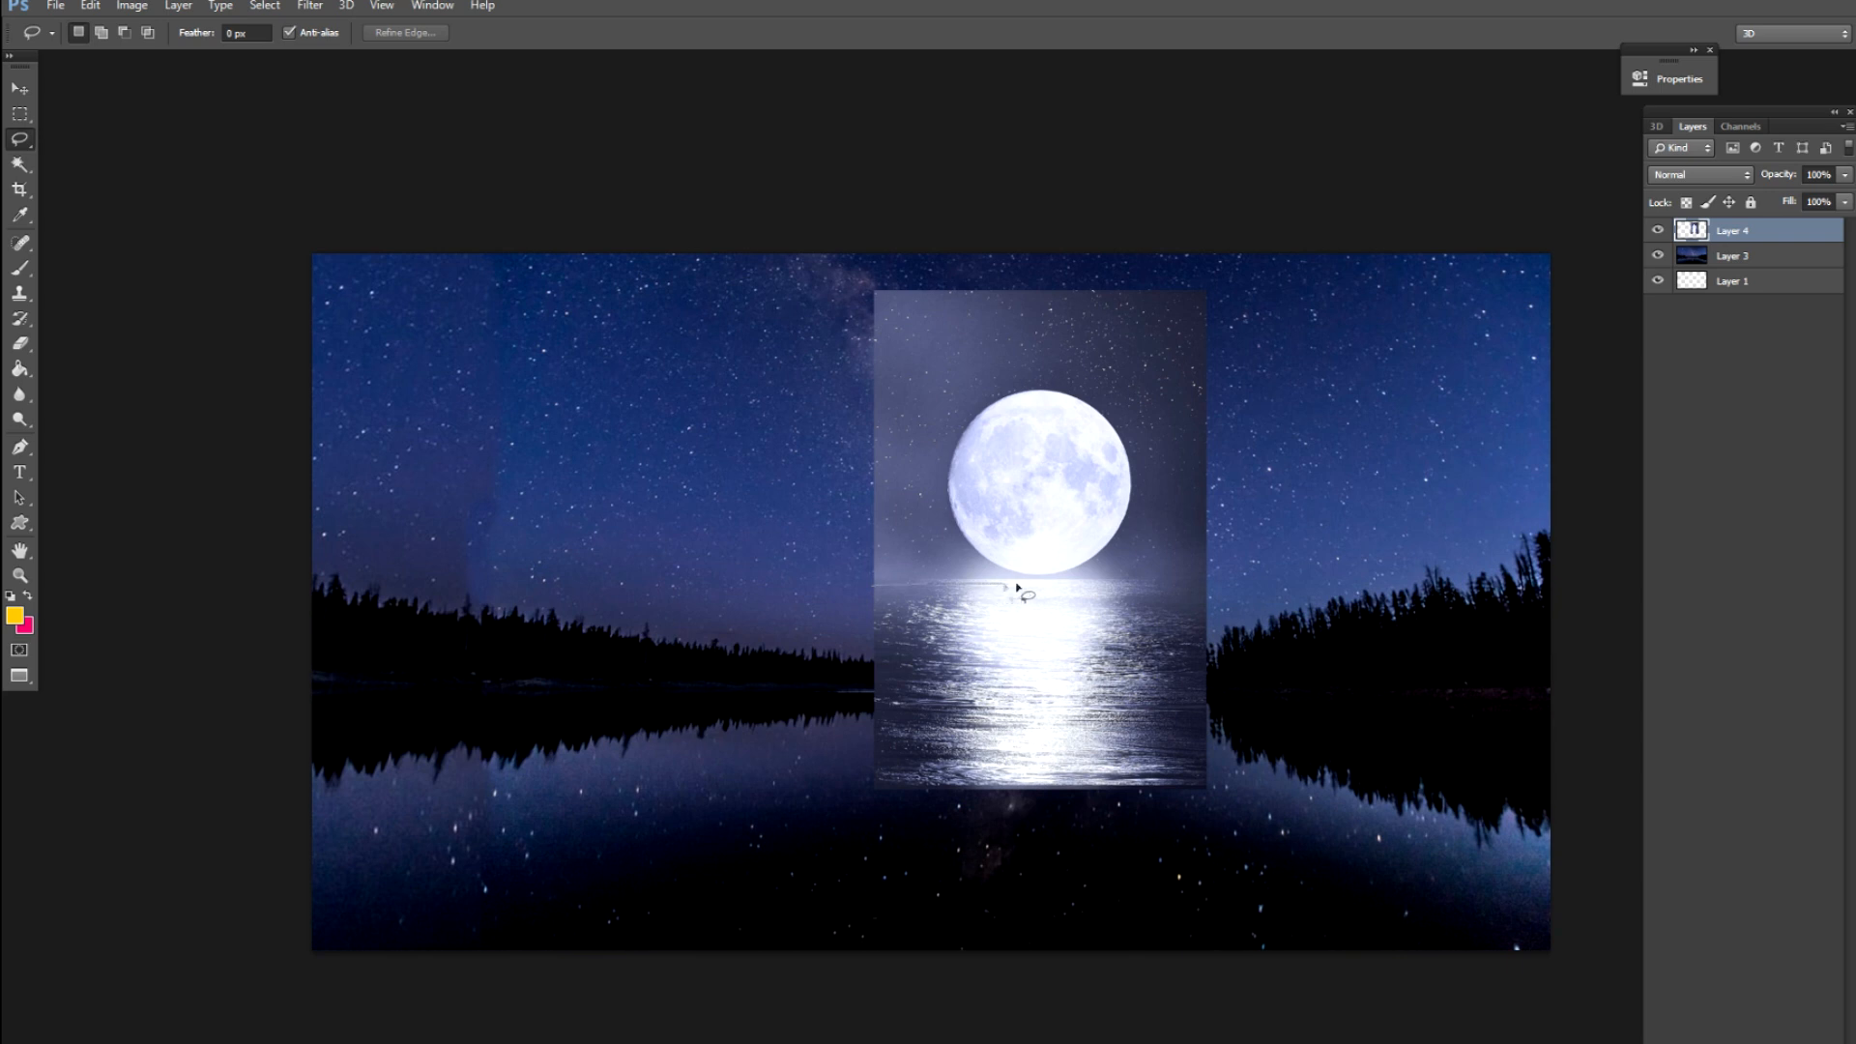
pyautogui.moveTo(1265, 626)
pyautogui.mouseDown()
pyautogui.moveTo(1223, 836)
pyautogui.moveTo(791, 643)
pyautogui.mouseUp()
pyautogui.hotkey('ctrl', 'j')
pyautogui.press('v')
pyautogui.moveTo(1027, 671)
pyautogui.mouseDown()
pyautogui.moveTo(1021, 848)
pyautogui.moveTo(1018, 788)
pyautogui.mouseUp()
pyautogui.hotkey('ctrl', '[')
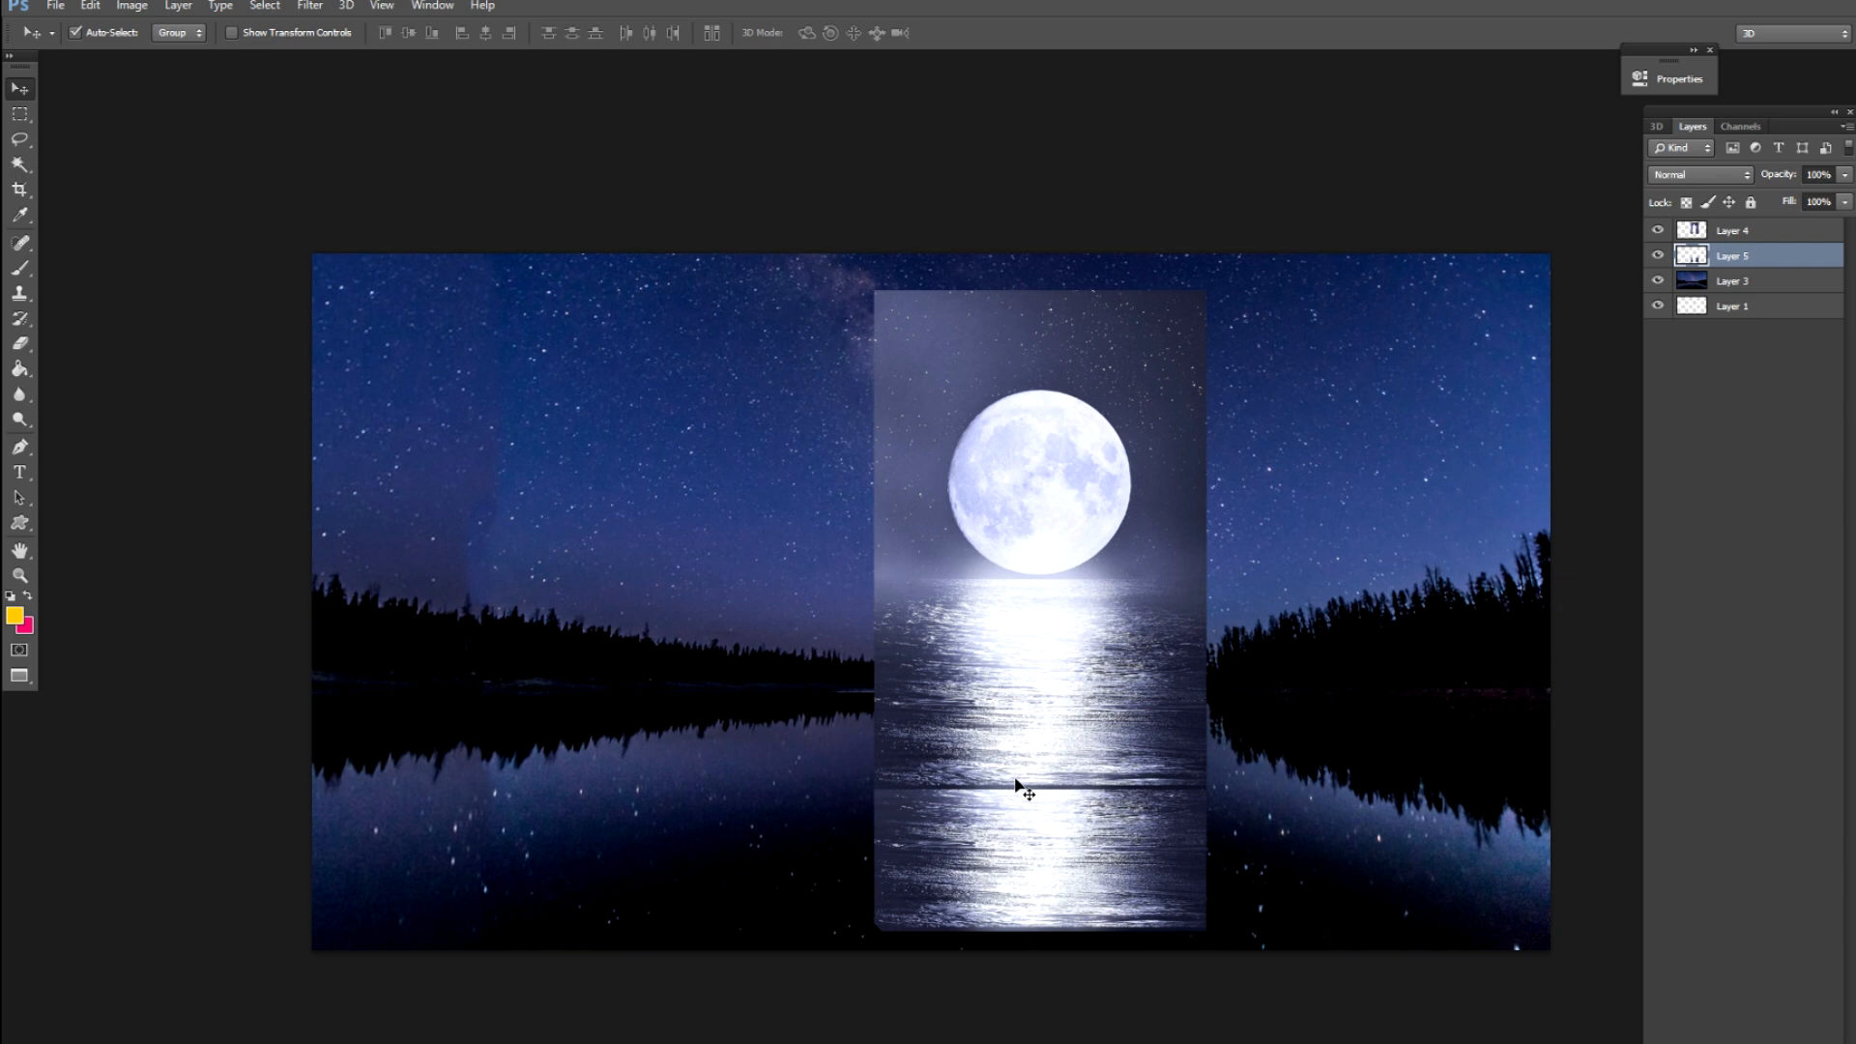
# Blend the moon photo's bottom edge into the water copy by deleting a feathered freehand selection along the seam
pyautogui.click(1025, 750)
pyautogui.press('l')
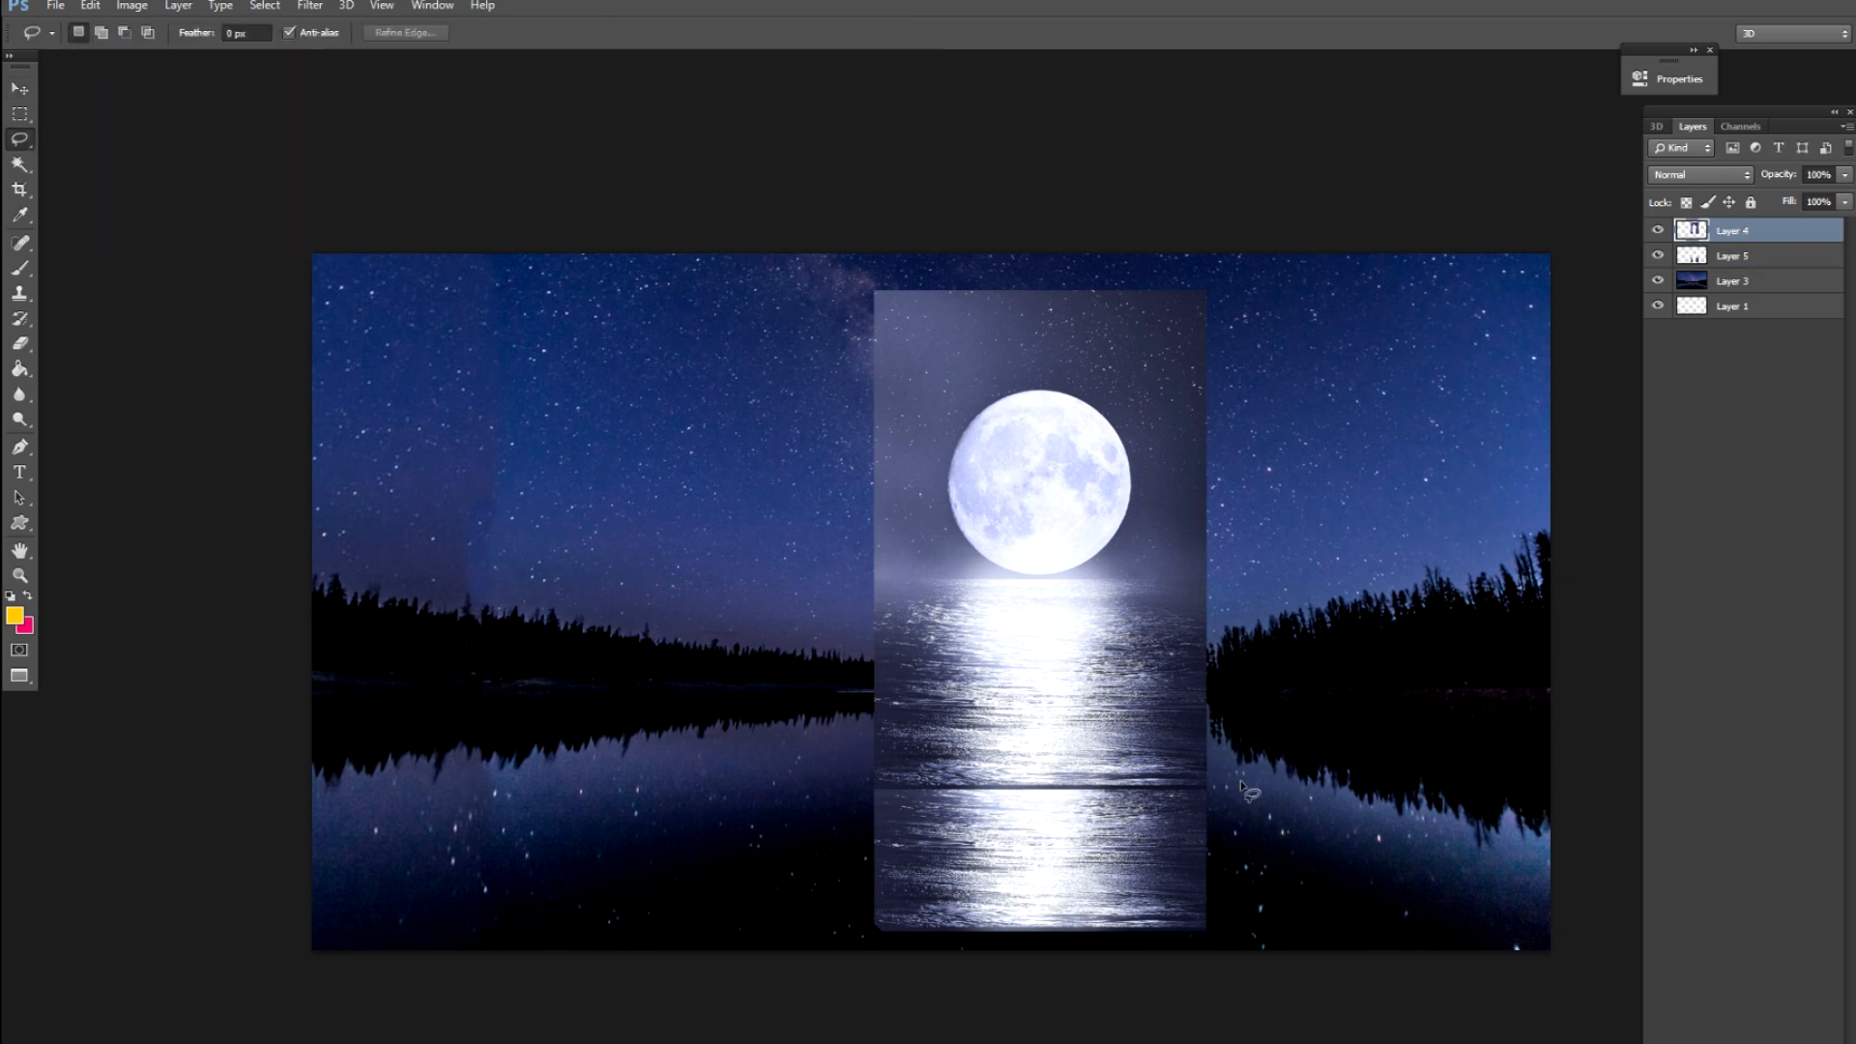
pyautogui.moveTo(1239, 785); pyautogui.dragTo(1243, 785)
pyautogui.rightClick(1070, 781)
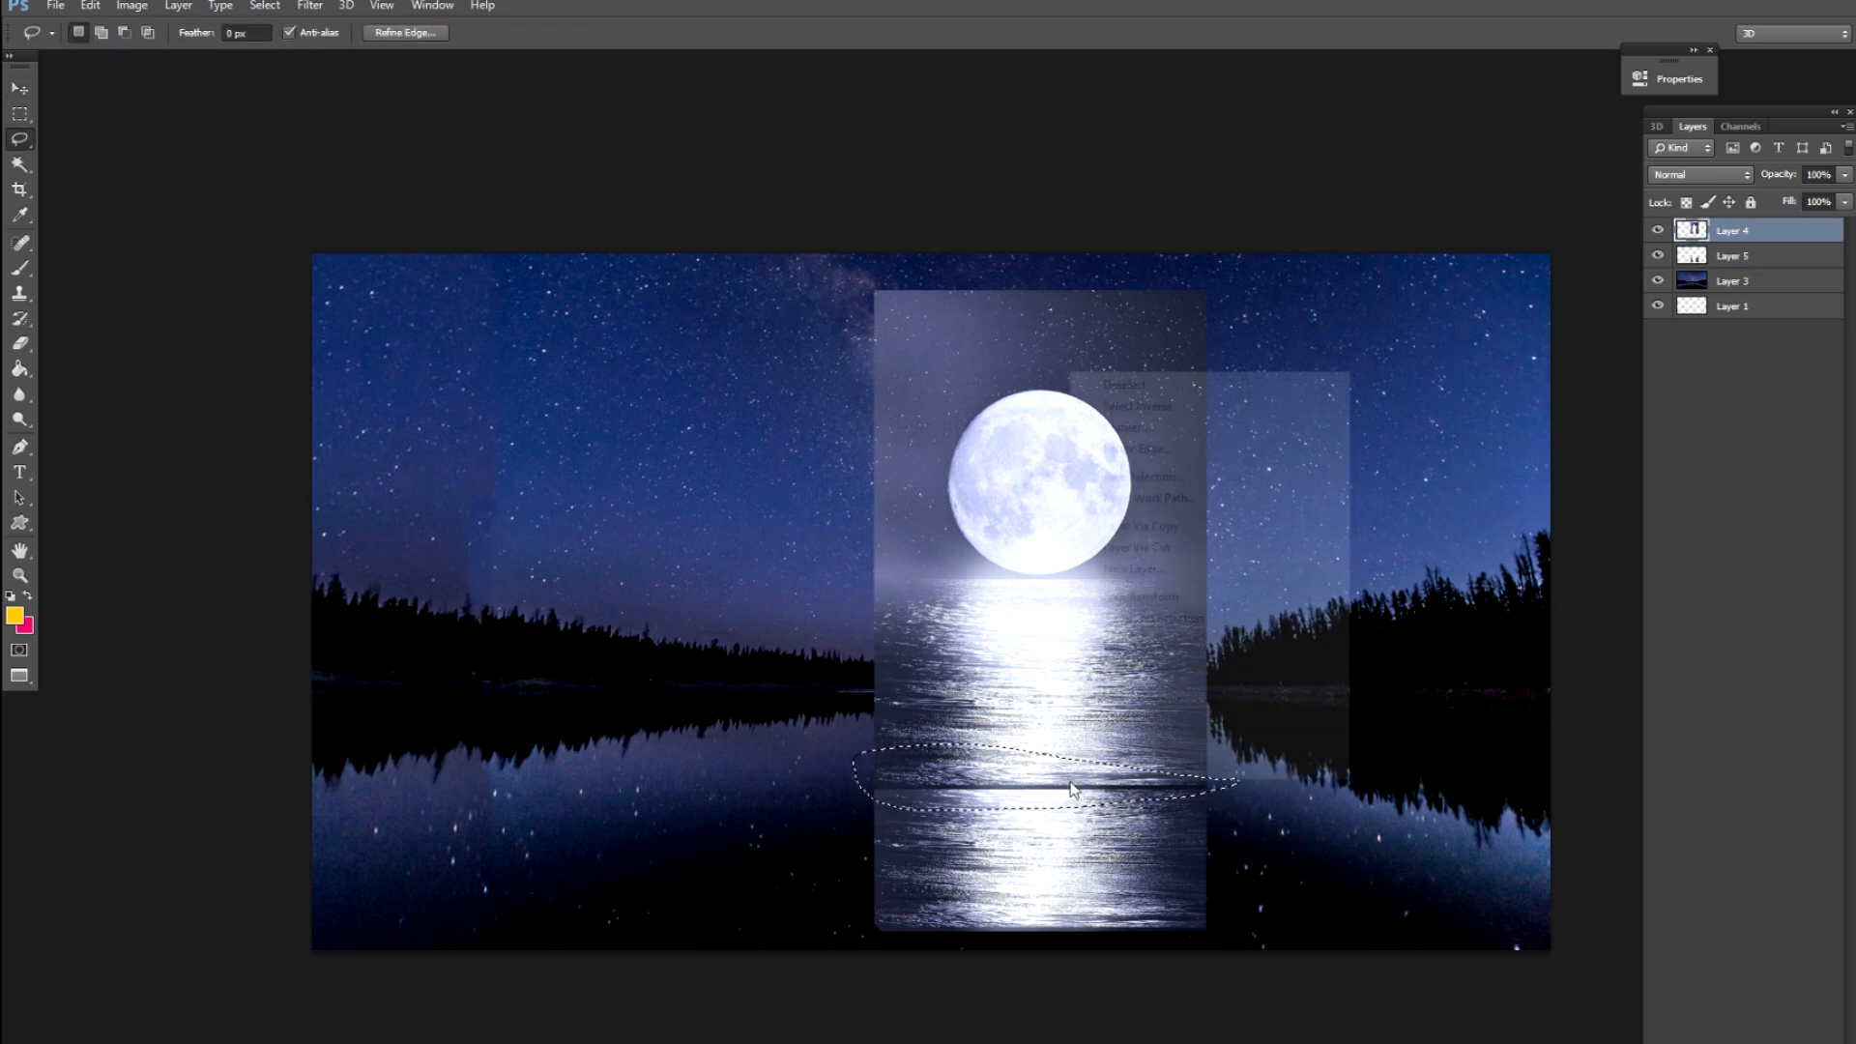
pyautogui.click(1155, 431)
pyautogui.press('Return')
pyautogui.hotkey('ctrl', 'd')
pyautogui.press('v')
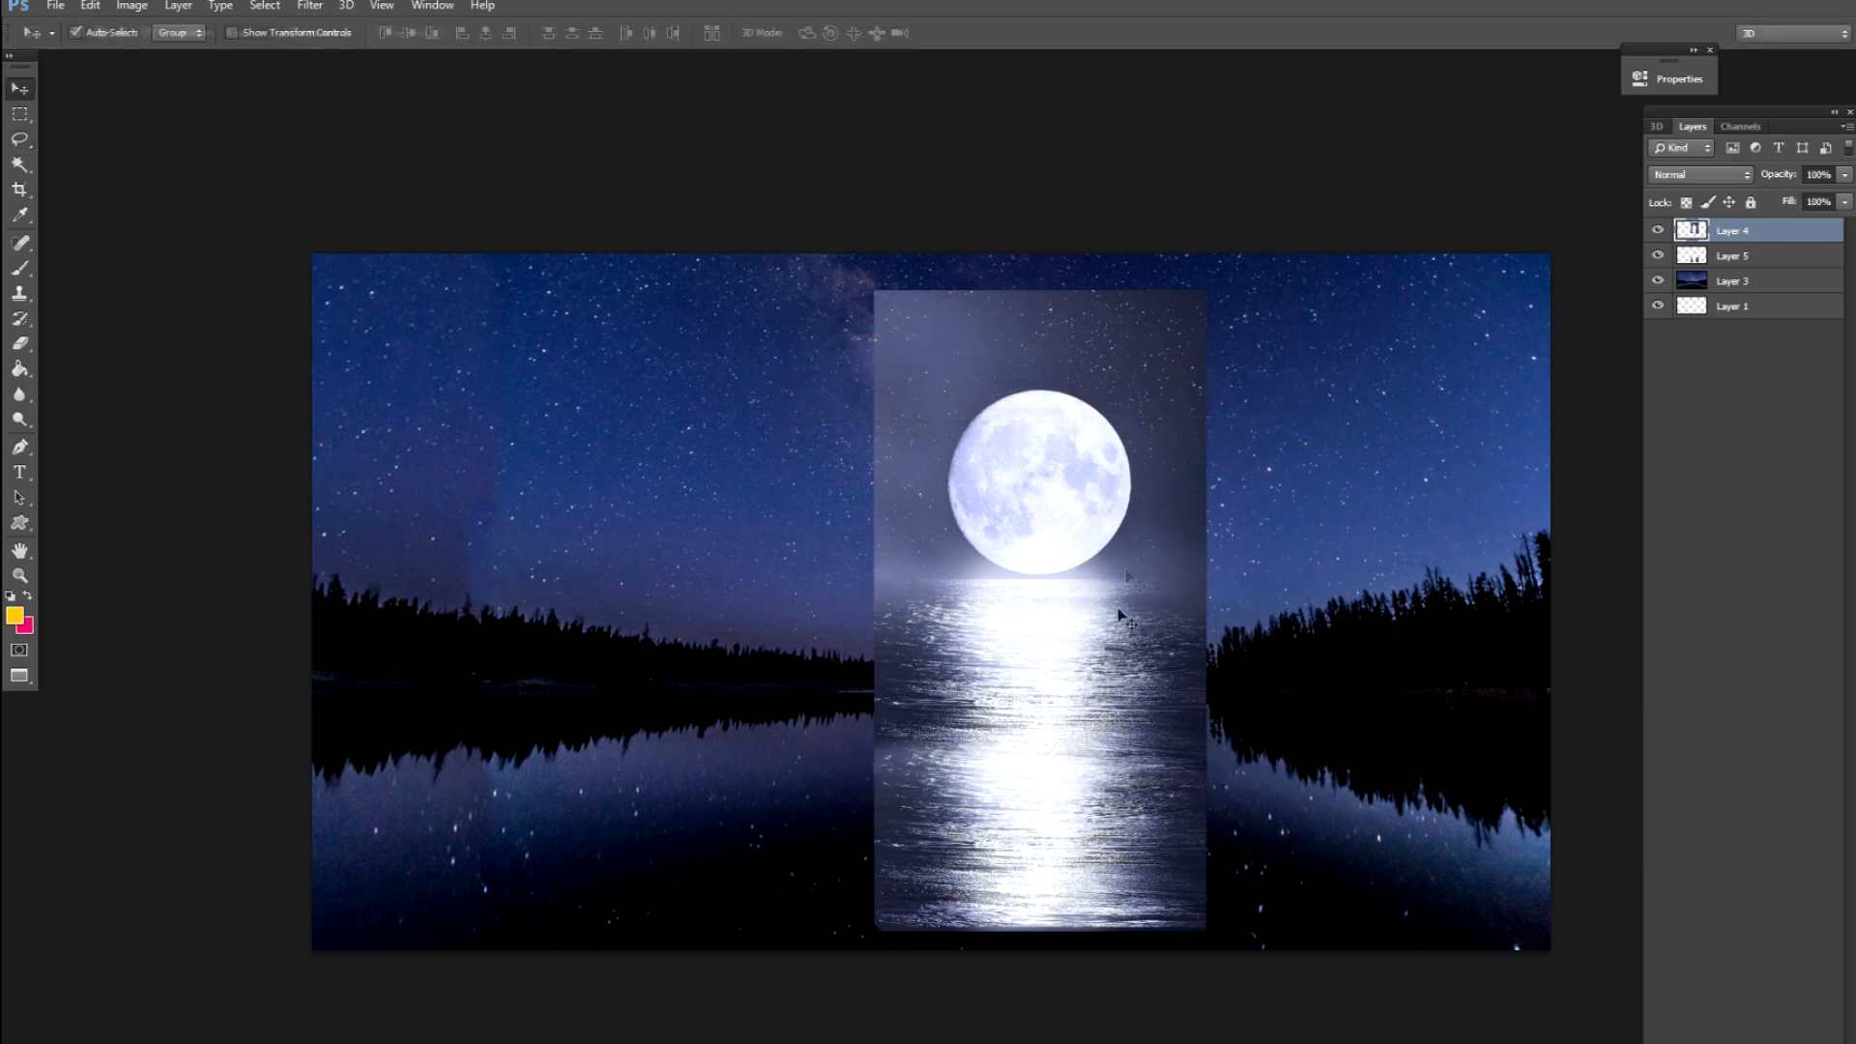
# Move the water copy up slightly and delete its bottom edge using a rectangular selection feathered by 10 pixels
pyautogui.moveTo(1080, 848); pyautogui.dragTo(1079, 817)
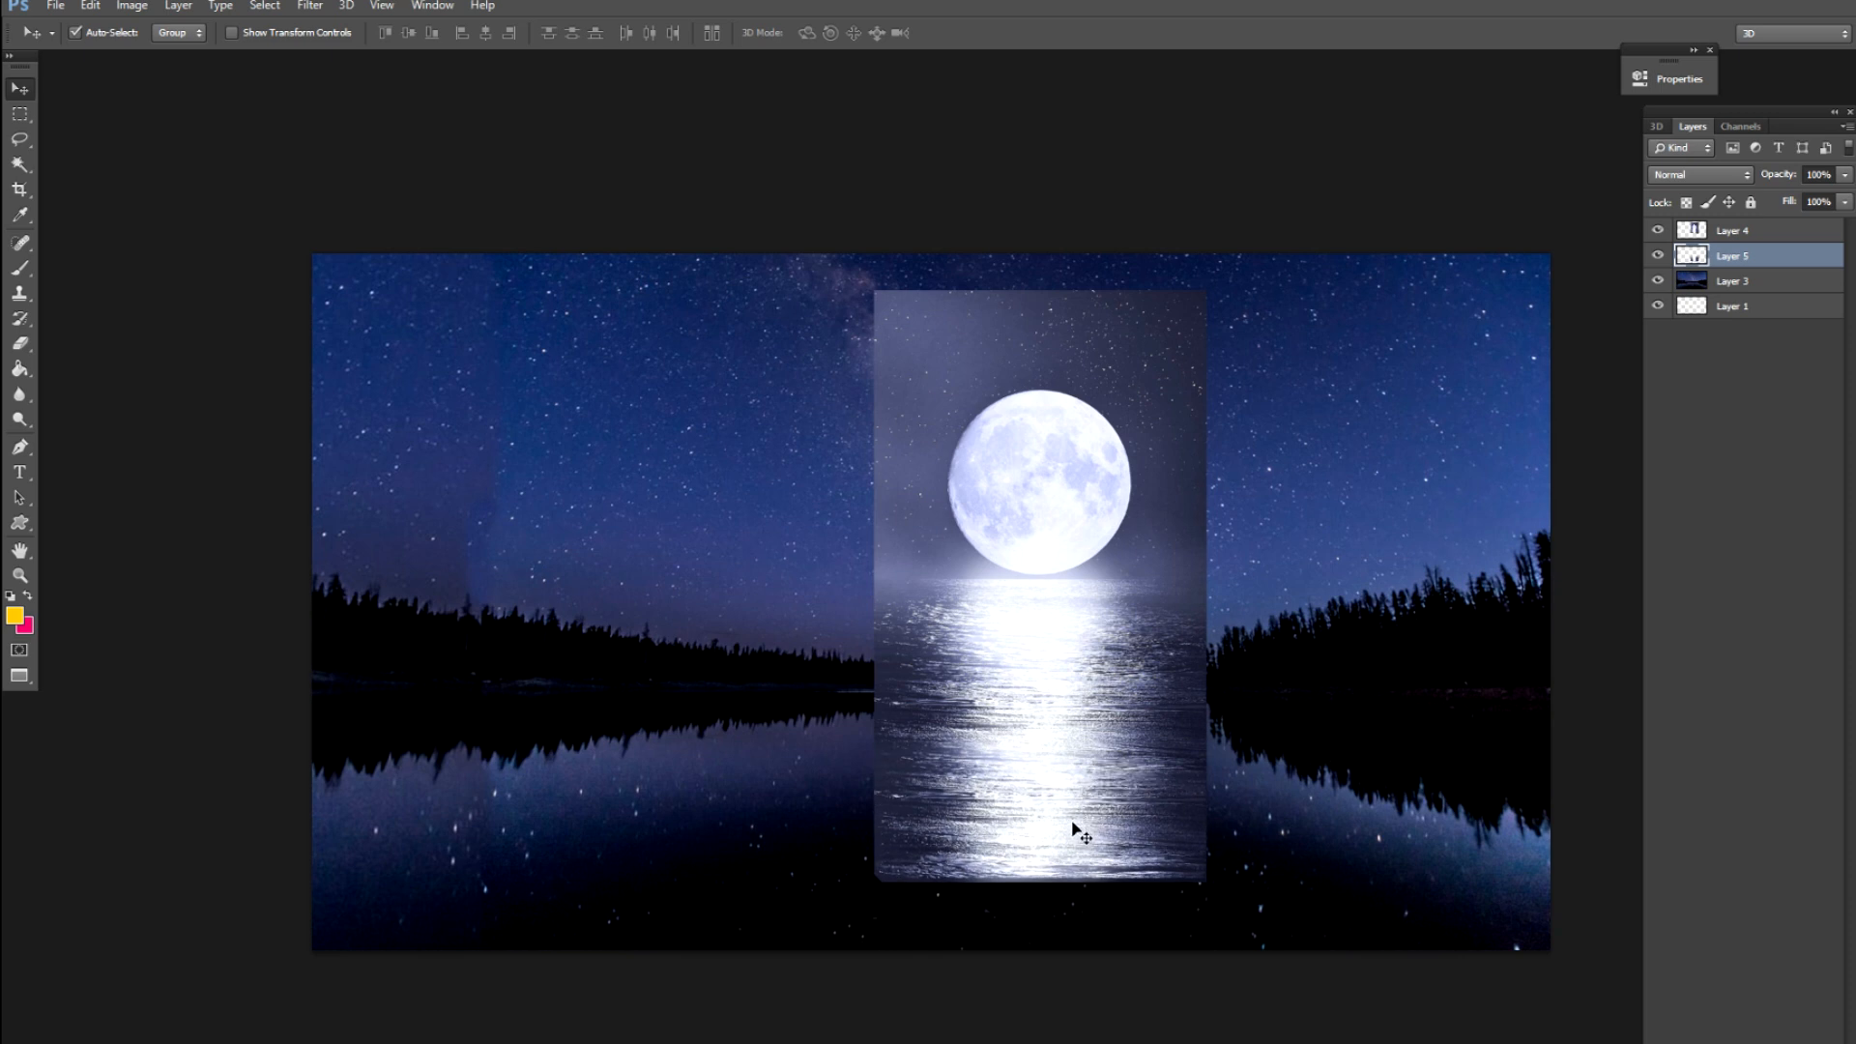
pyautogui.press('m')
pyautogui.press('l')
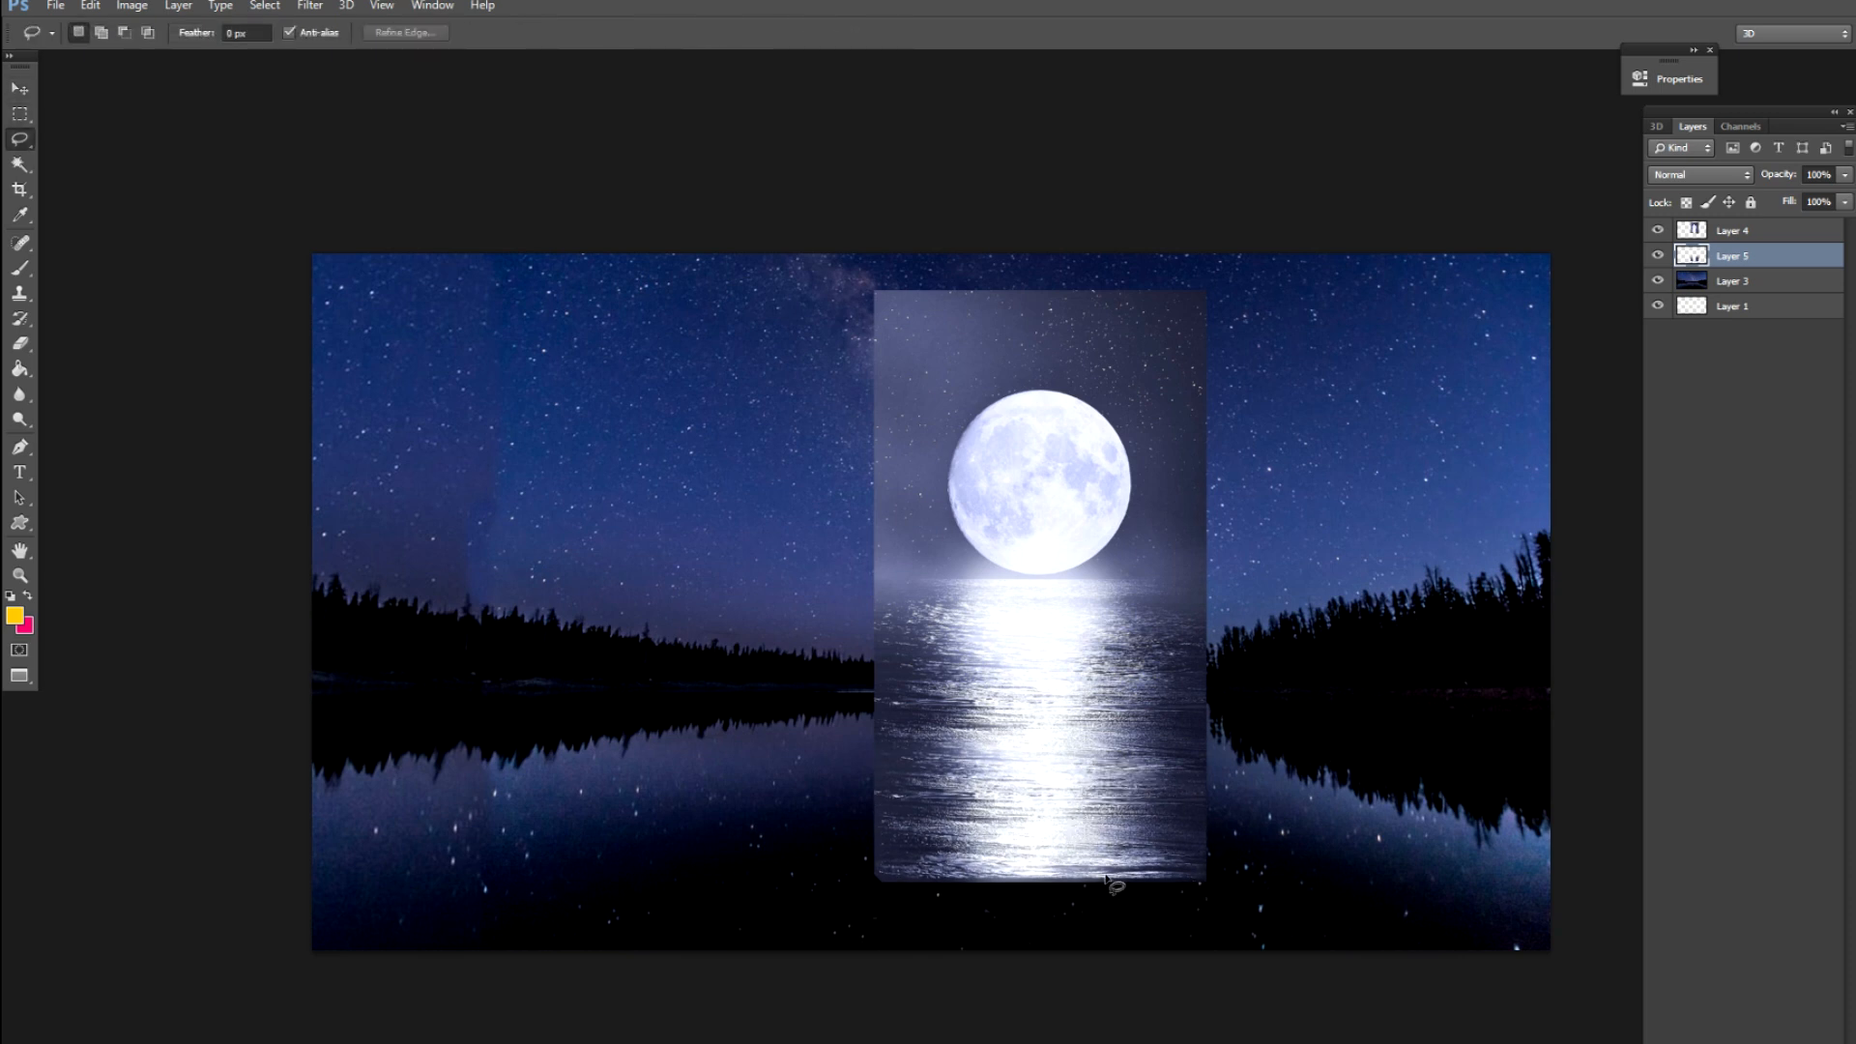
pyautogui.press('m')
pyautogui.moveTo(860, 853); pyautogui.dragTo(1302, 947)
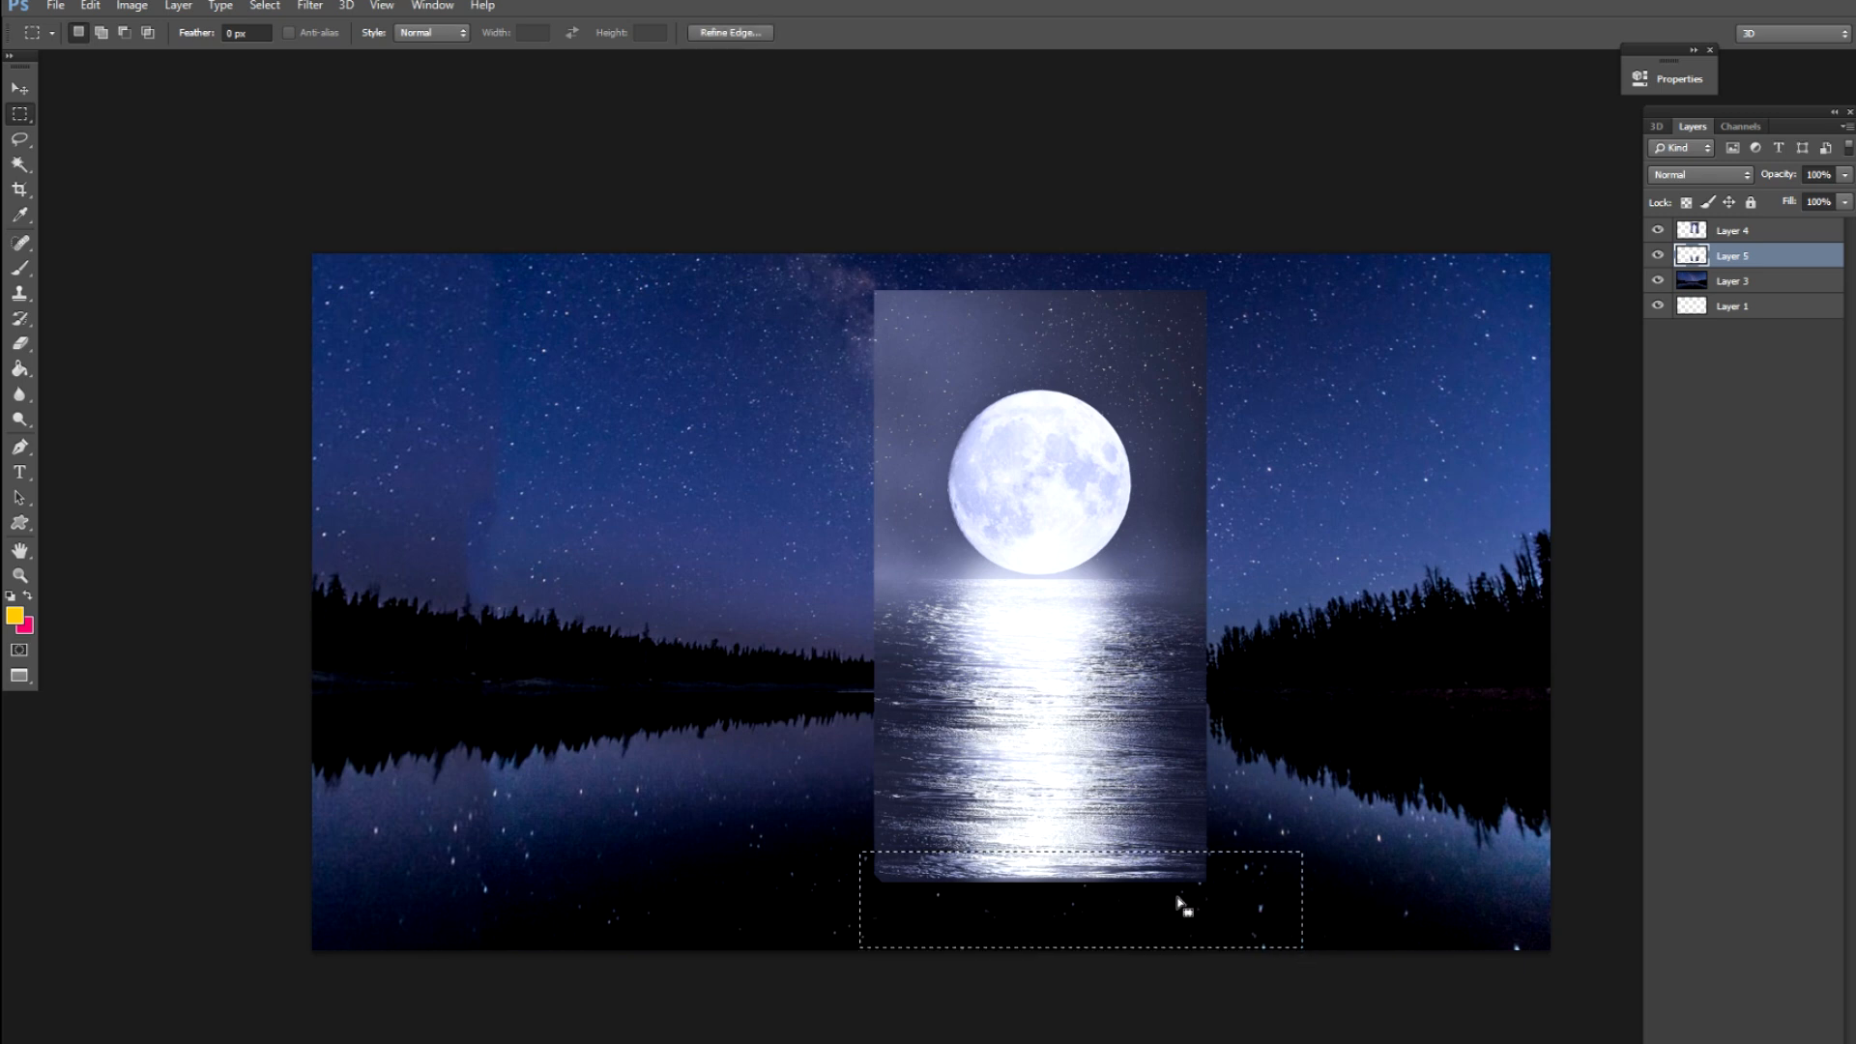
pyautogui.rightClick(1181, 899)
pyautogui.click(1234, 543)
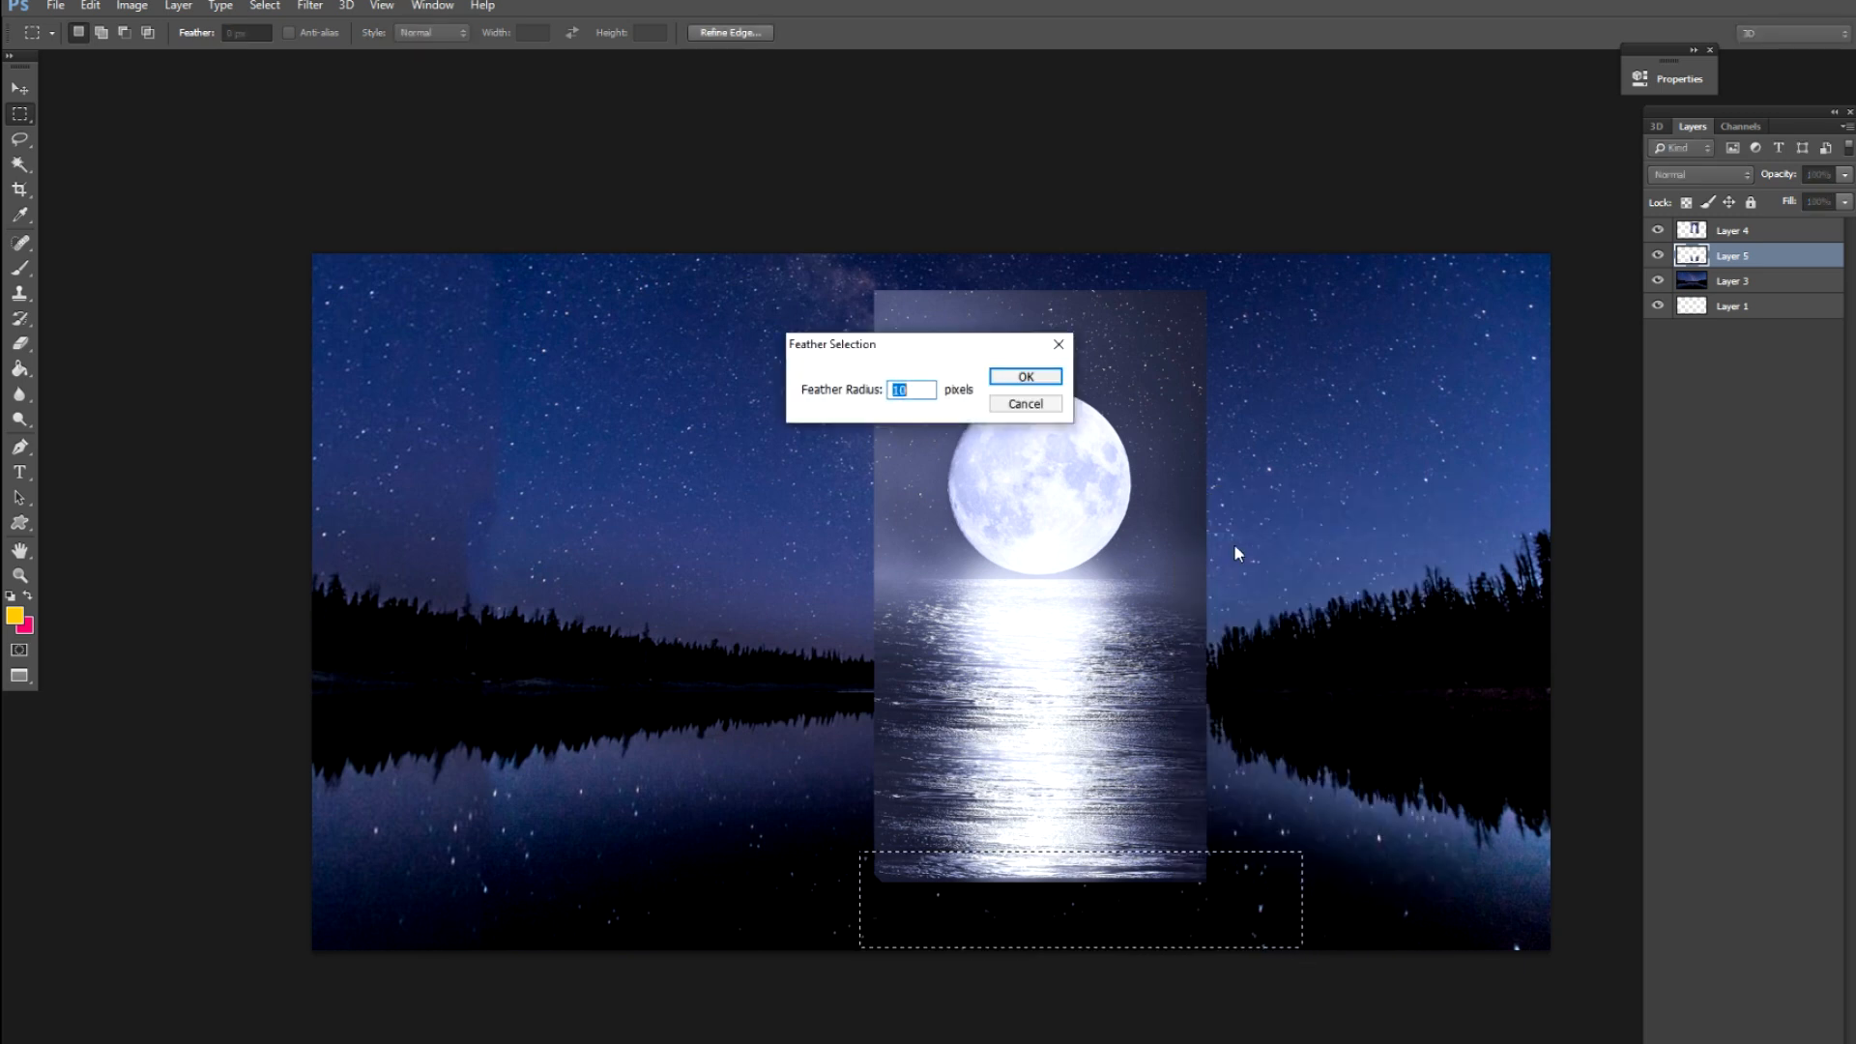
pyautogui.press('Return')
pyautogui.press('Delete')
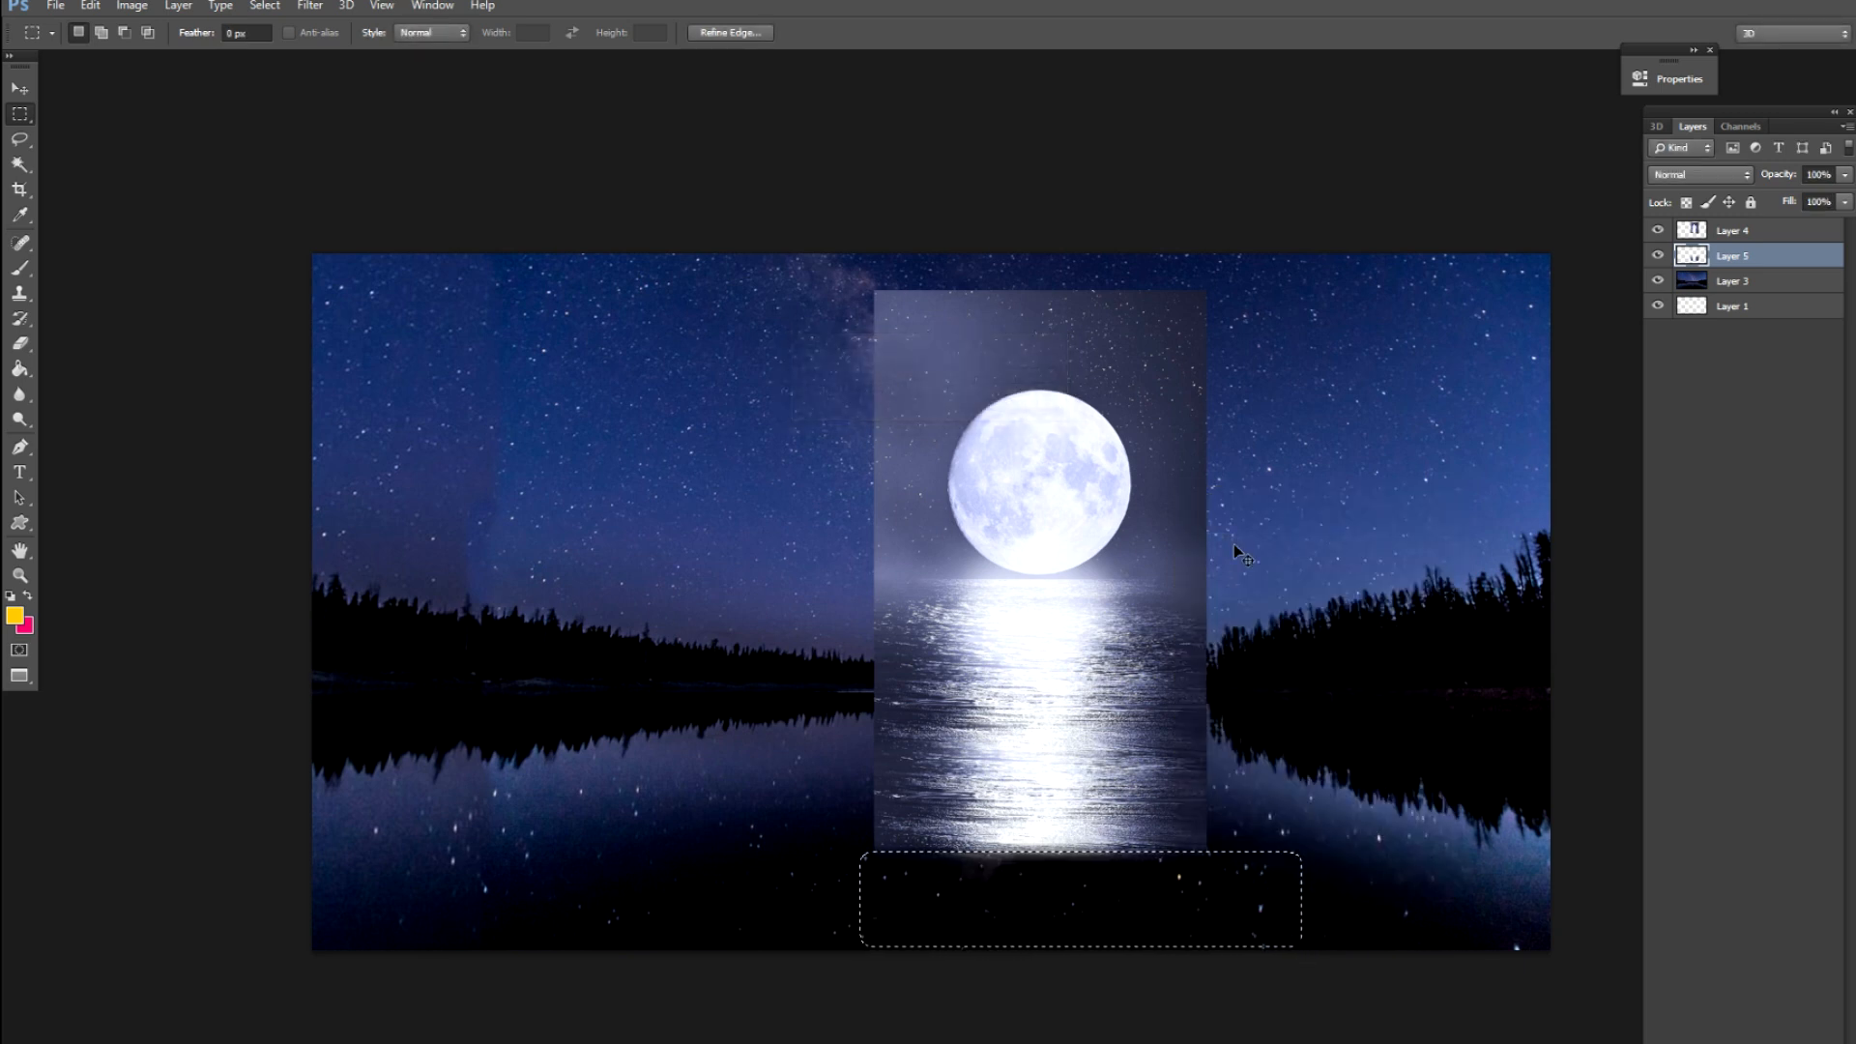
pyautogui.hotkey('ctrl', 'd')
# Merge the moon photo layer and the water copy layer into a single layer
pyautogui.press('v')
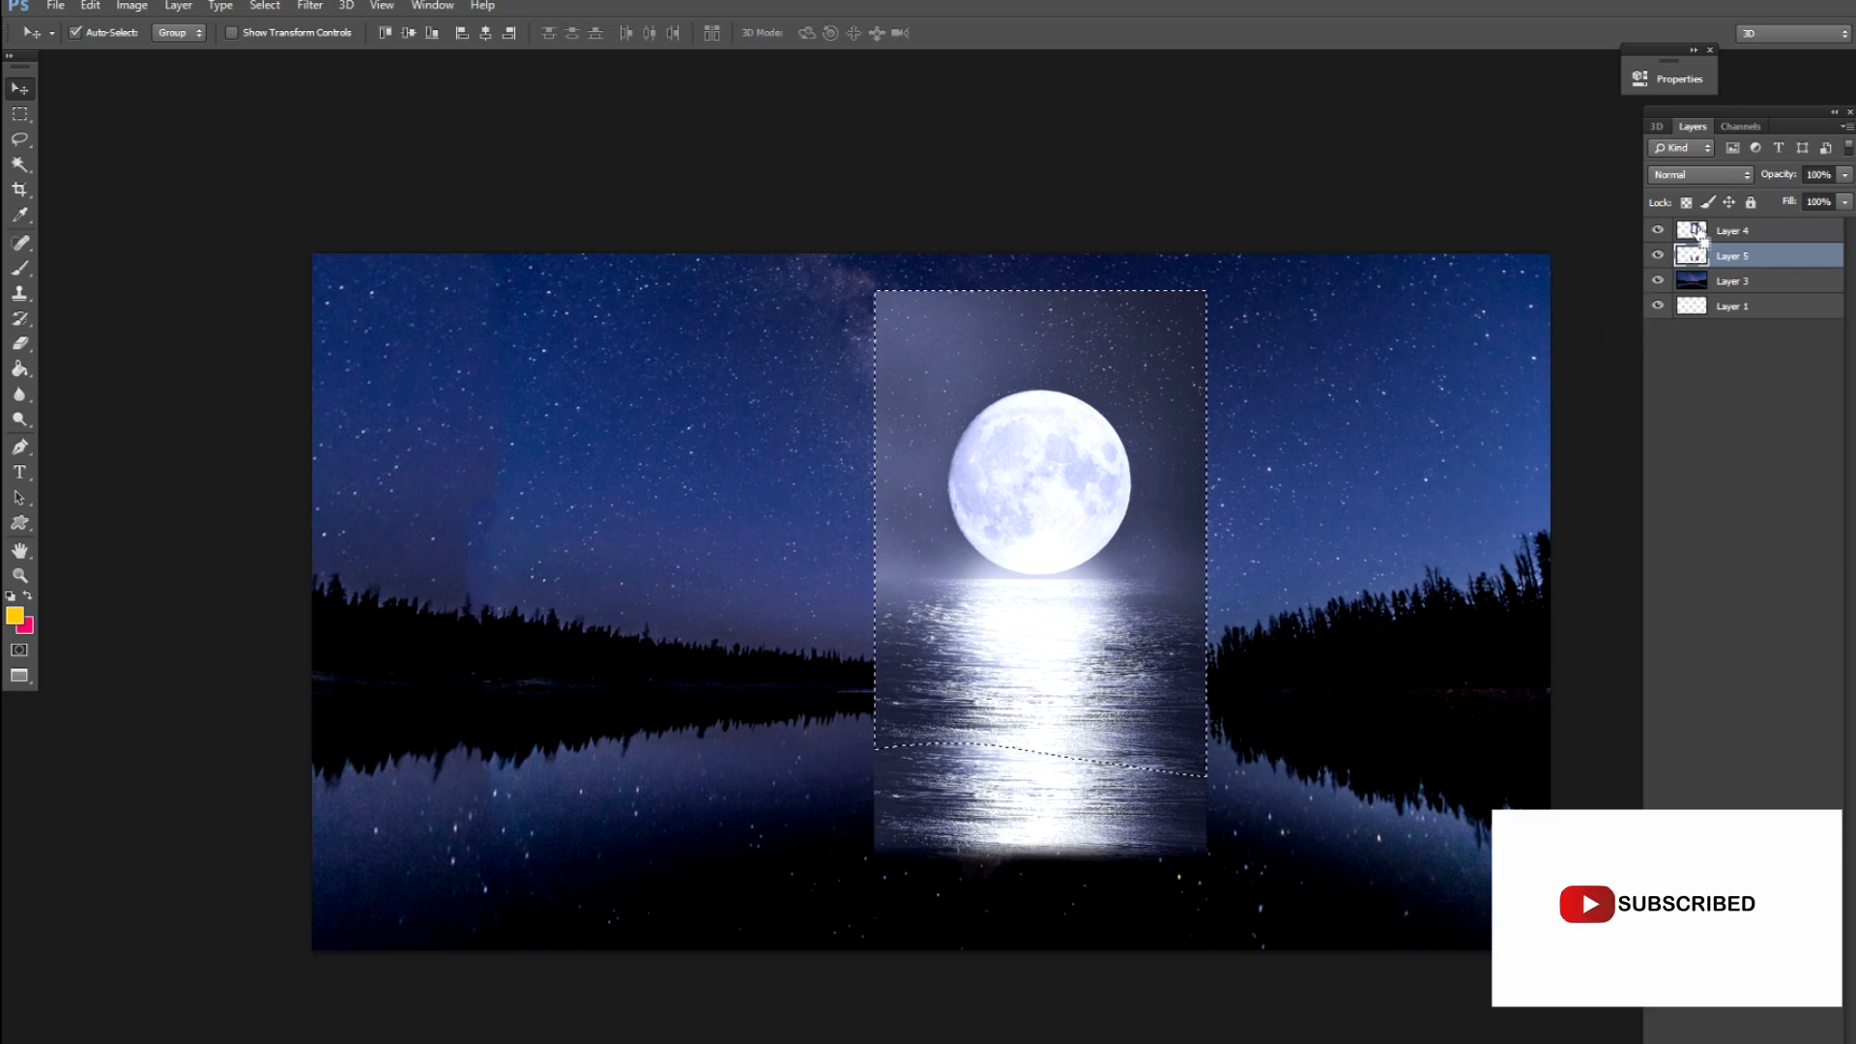
pyautogui.keyDown('shift'); pyautogui.click(1753, 232); pyautogui.keyUp('shift')
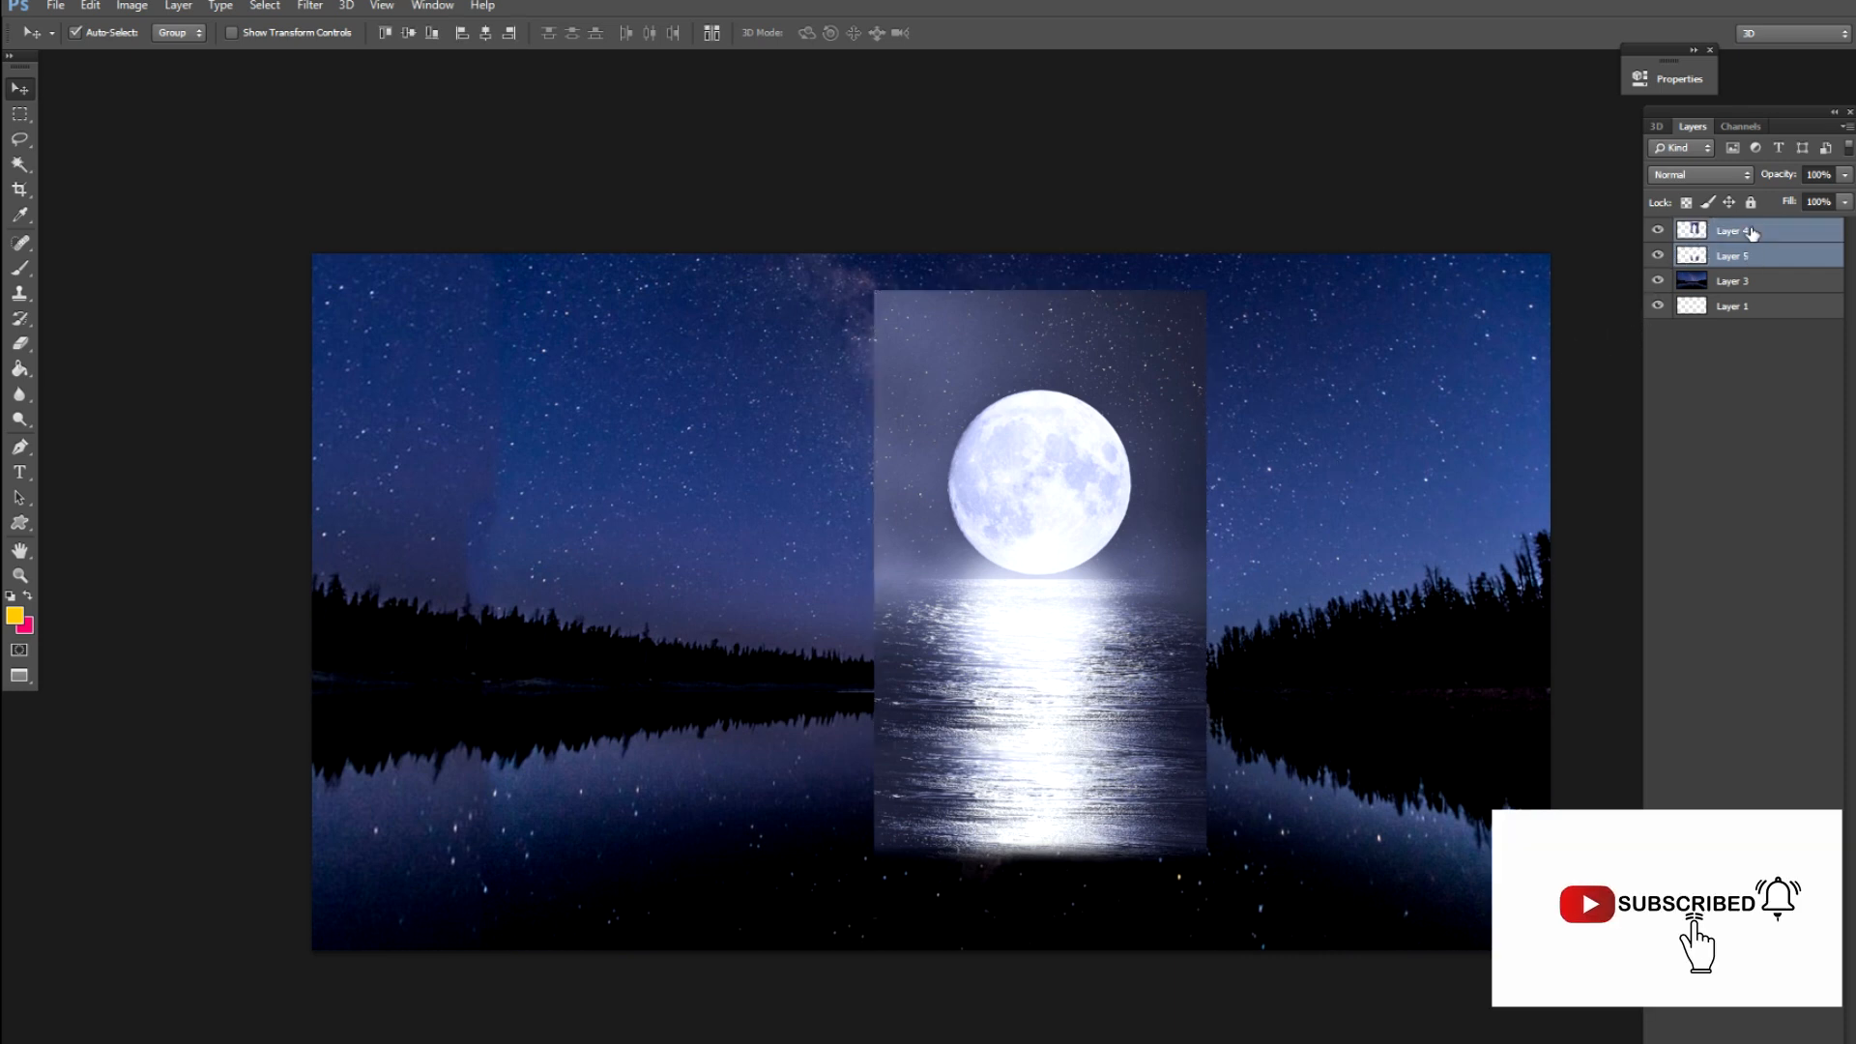
pyautogui.hotkey('ctrl', 'e')
# Try successive blend modes on the merged moon layer, from Dissolve through Pin Light
pyautogui.click(1681, 180)
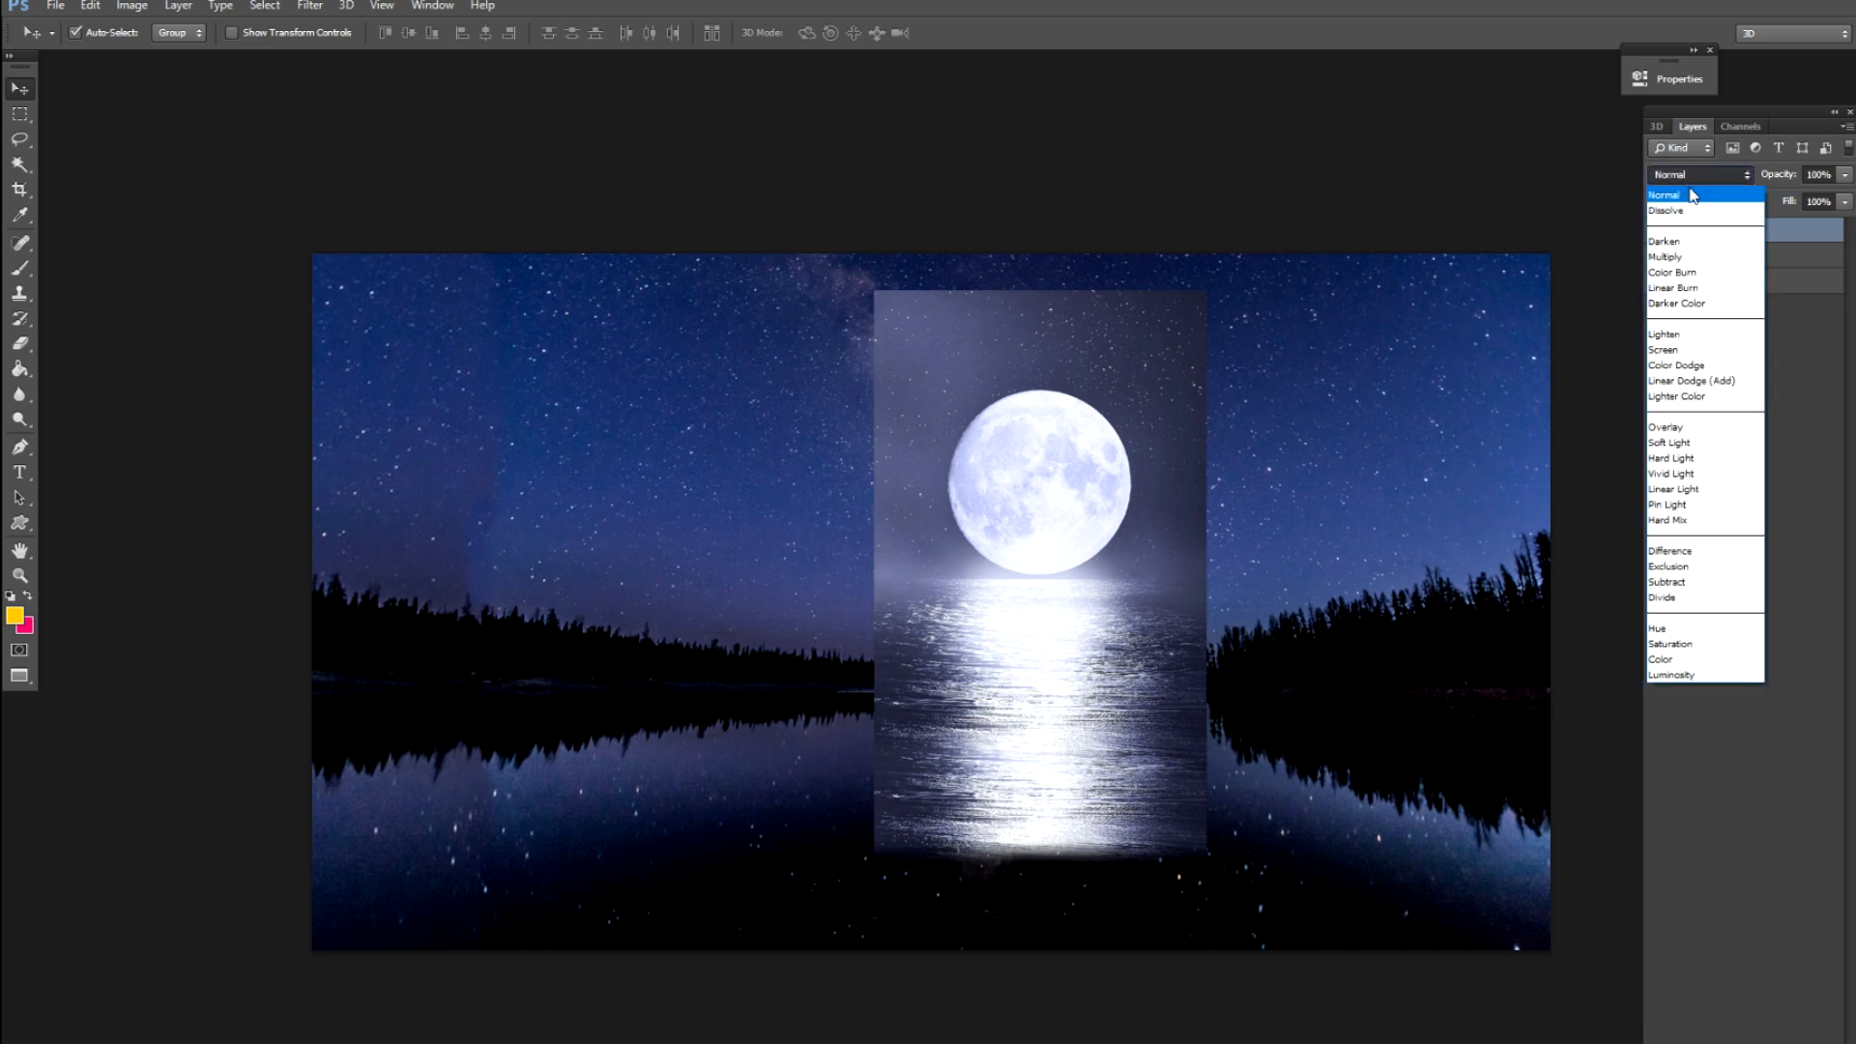
pyautogui.click(1689, 223)
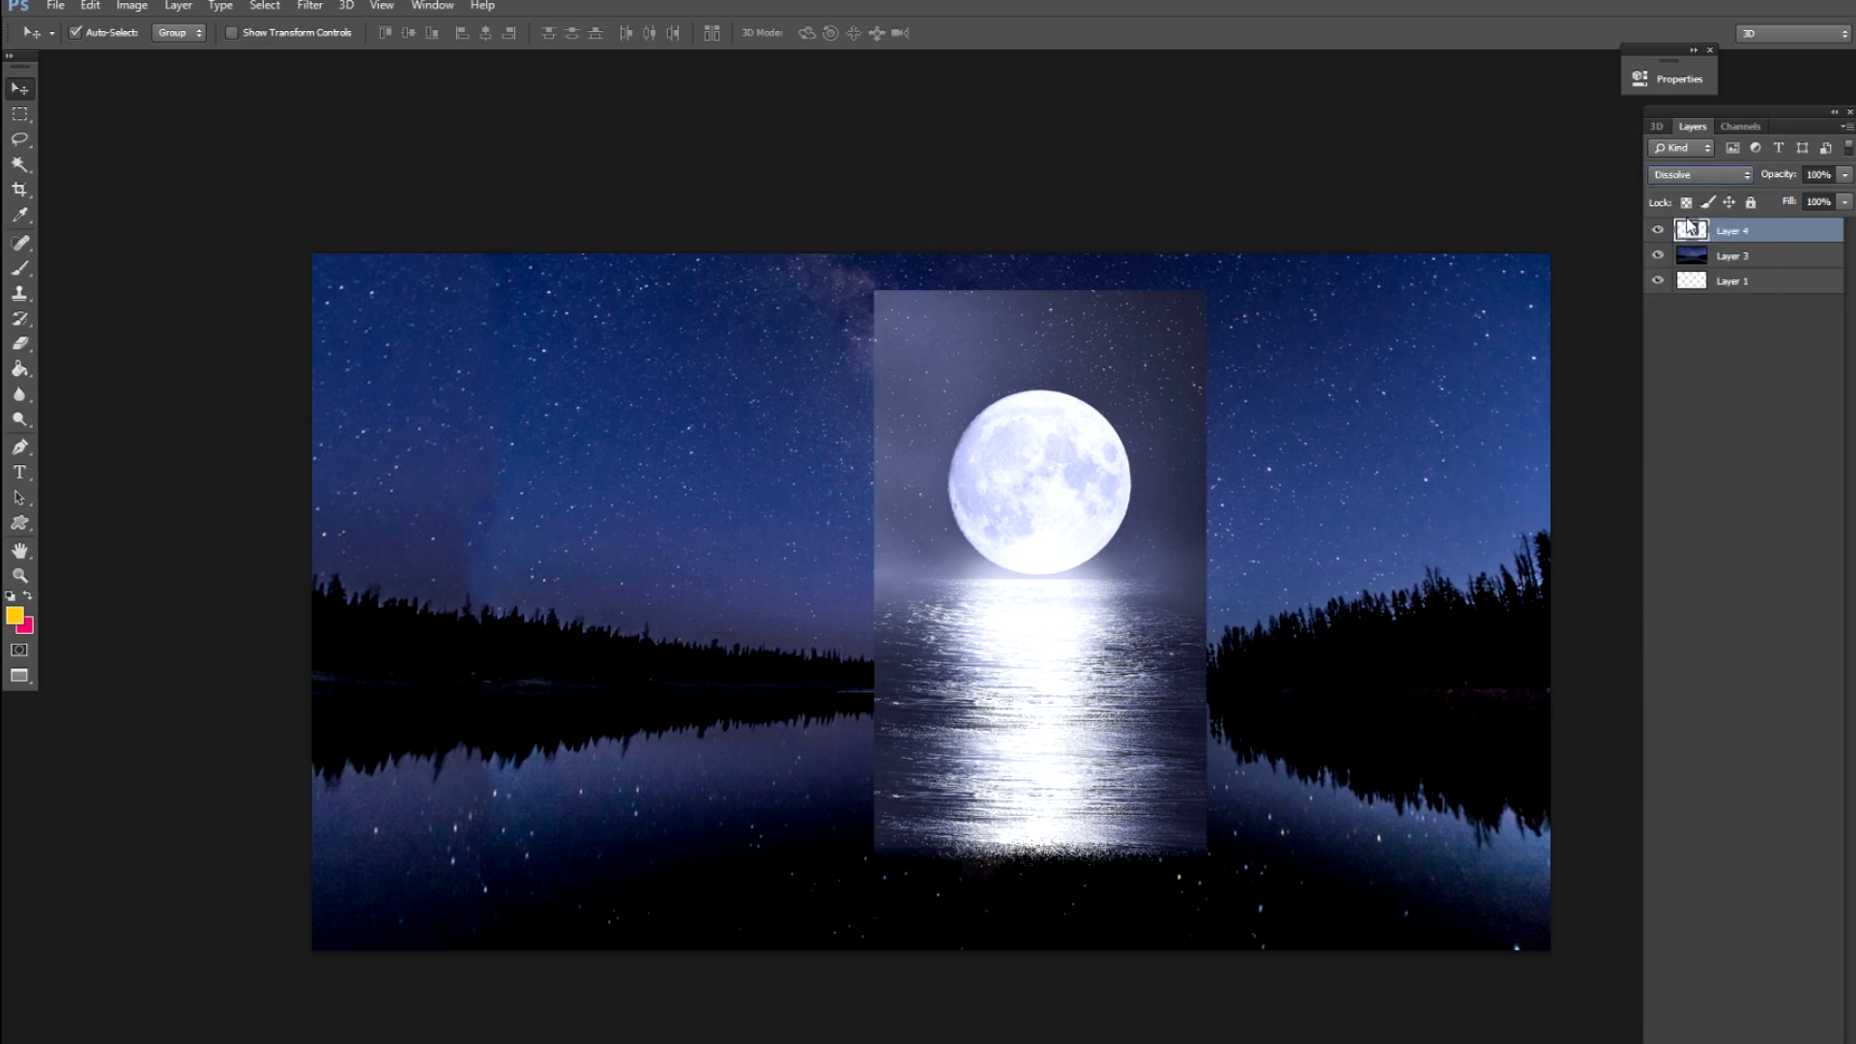
pyautogui.hotkey('shift', '+')
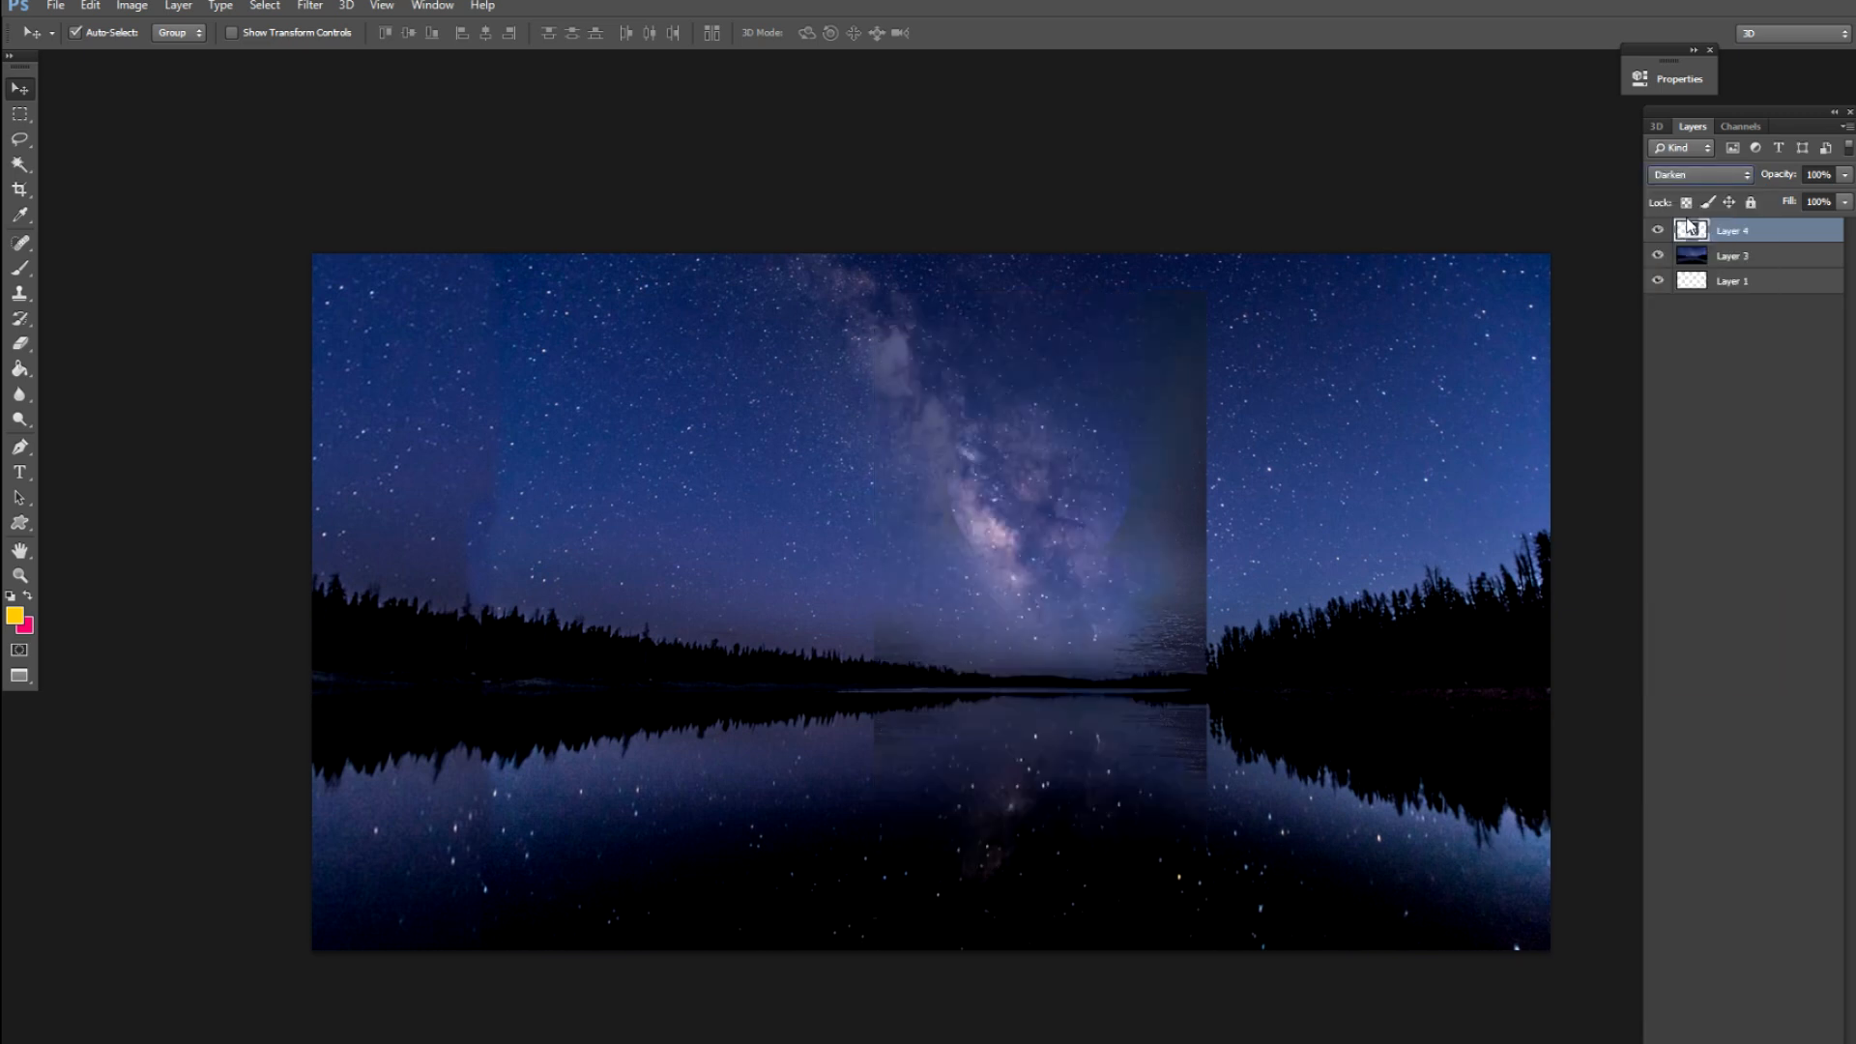
pyautogui.hotkey('shift', '+')
pyautogui.hotkey('shift', '+')
pyautogui.hotkey('shift', '-')
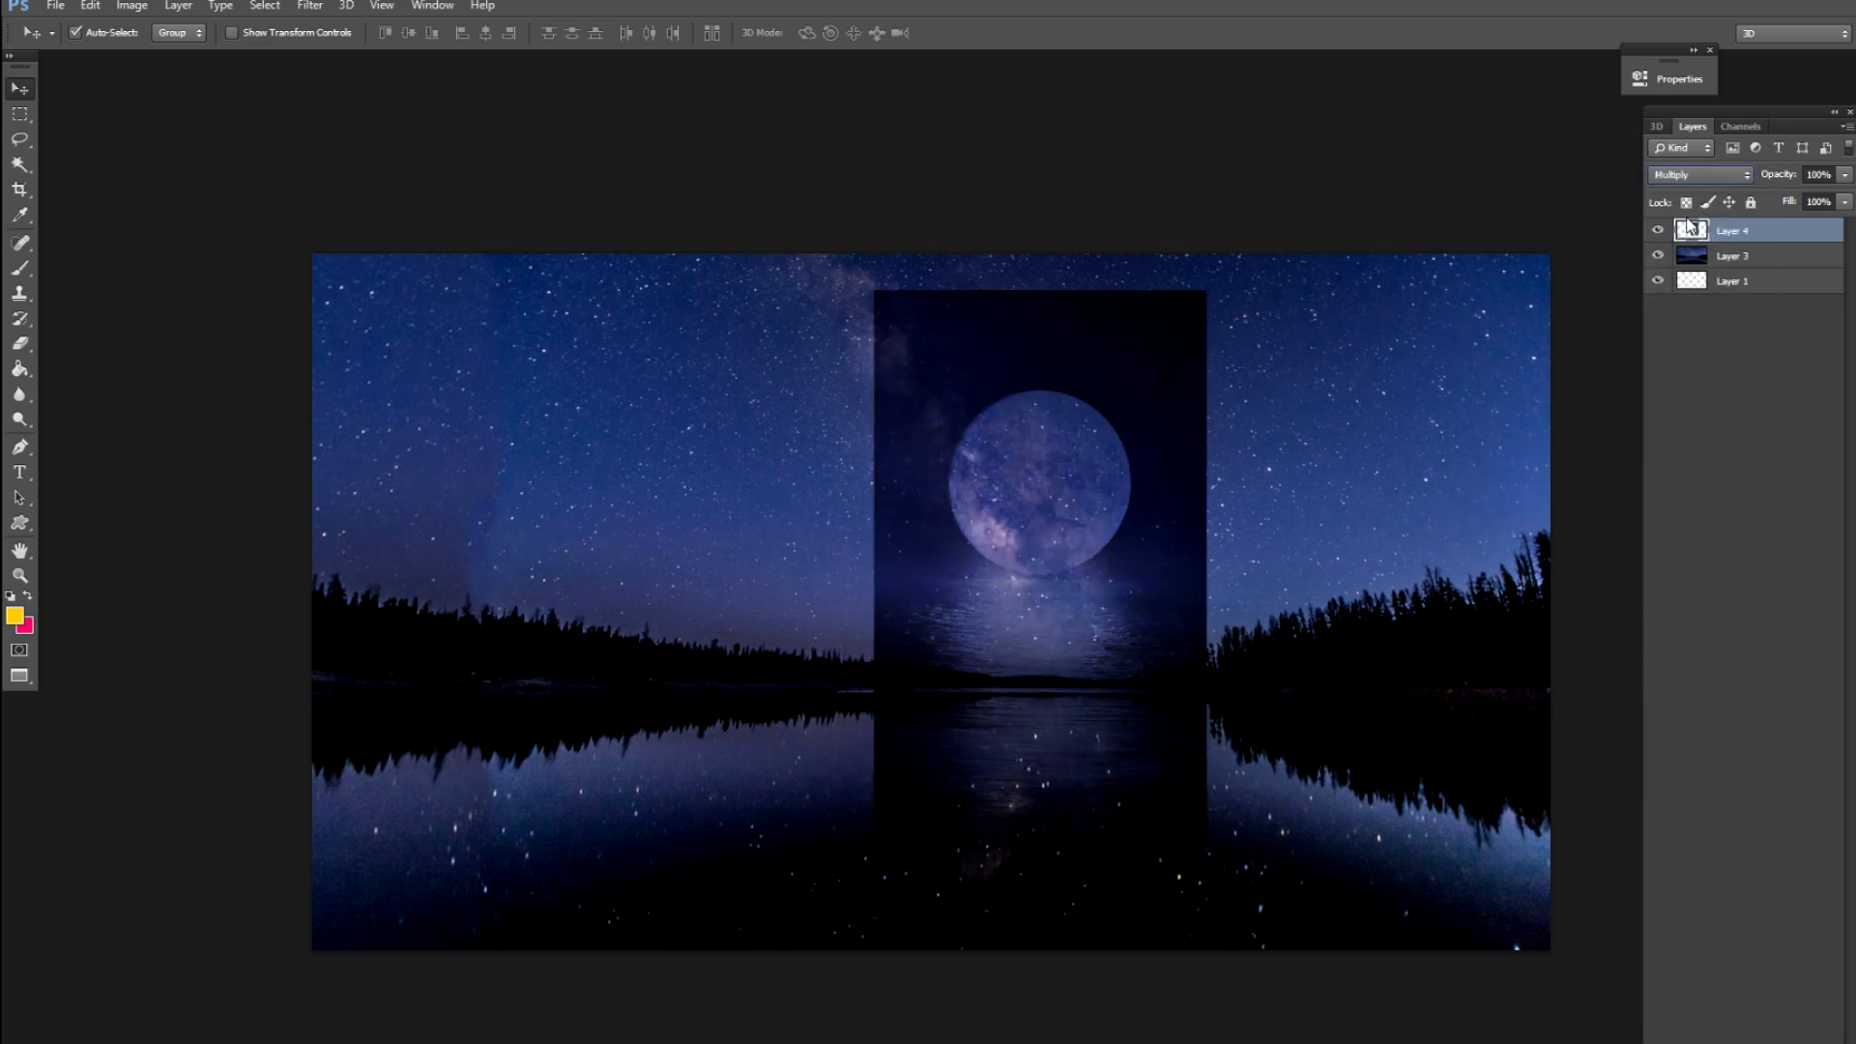
pyautogui.hotkey('shift', '+')
pyautogui.hotkey('shift', '+')
pyautogui.hotkey('shift', '+')
pyautogui.hotkey('shift', '+')
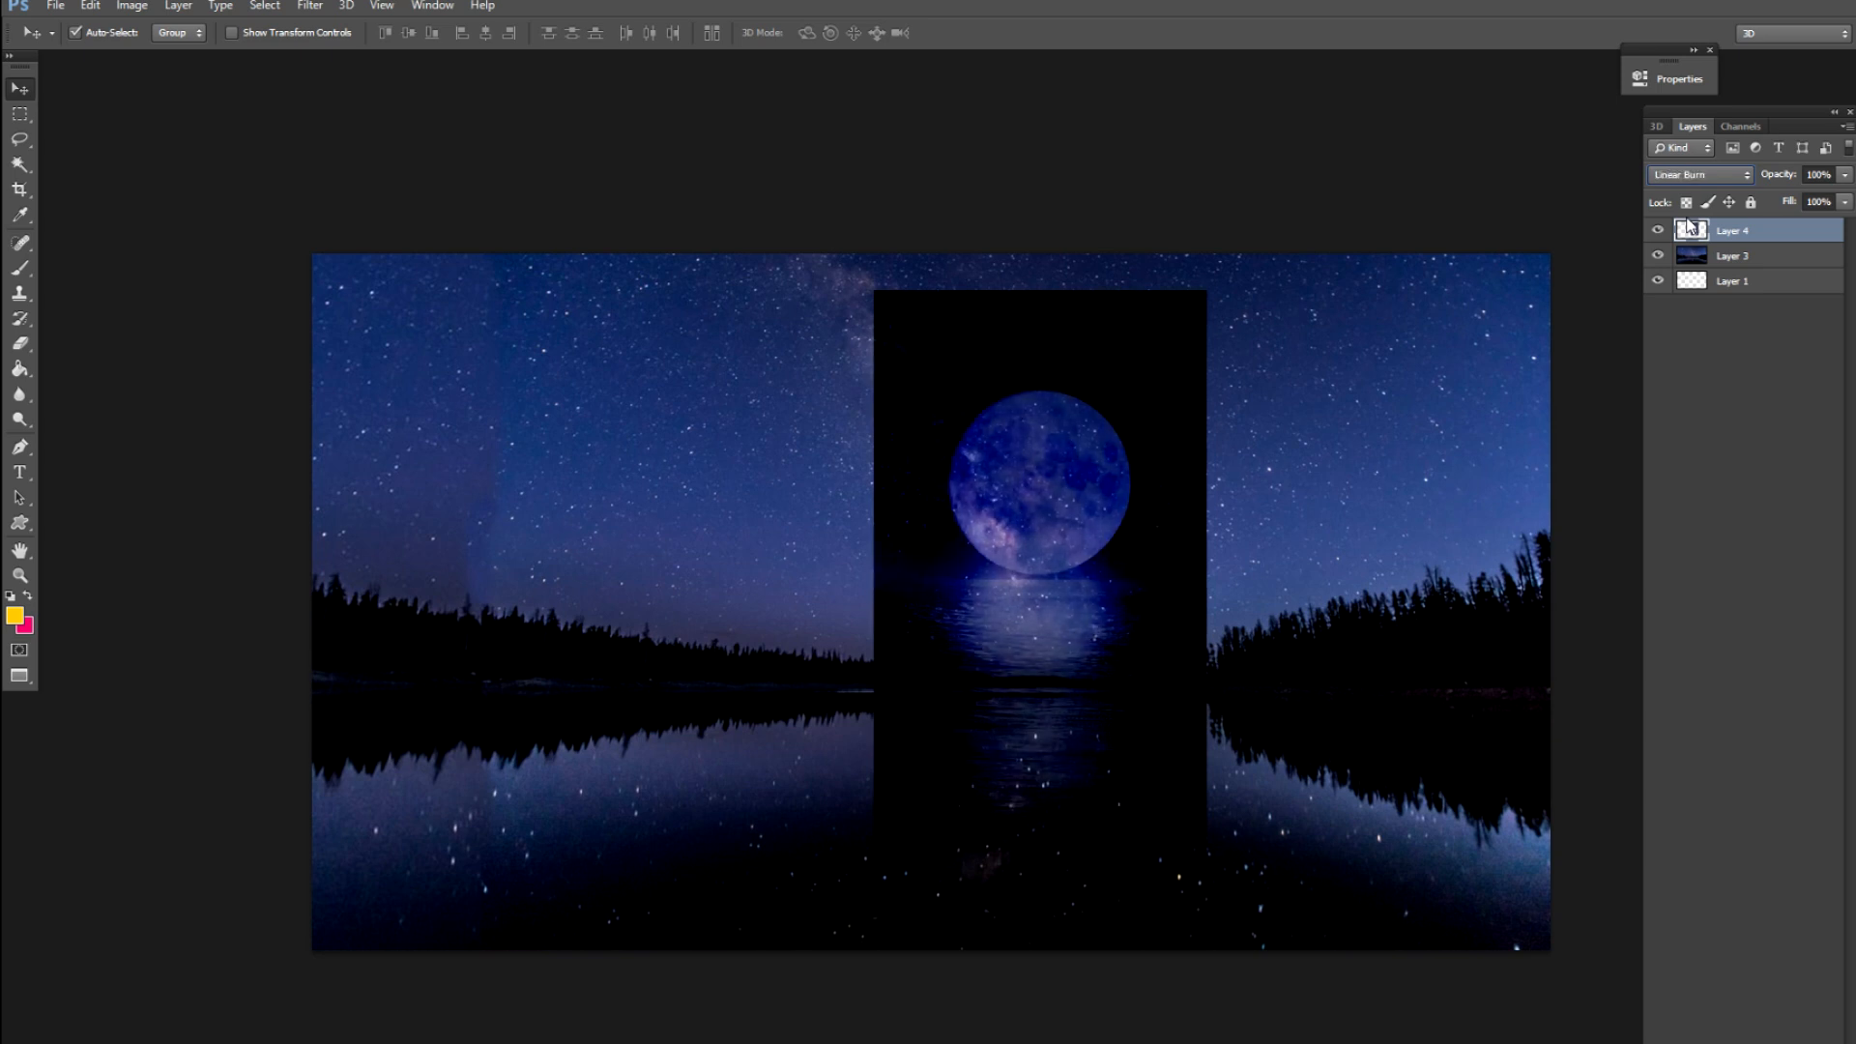
pyautogui.hotkey('shift', '+')
pyautogui.hotkey('shift', '+')
pyautogui.hotkey('shift', '+')
pyautogui.hotkey('shift', '+')
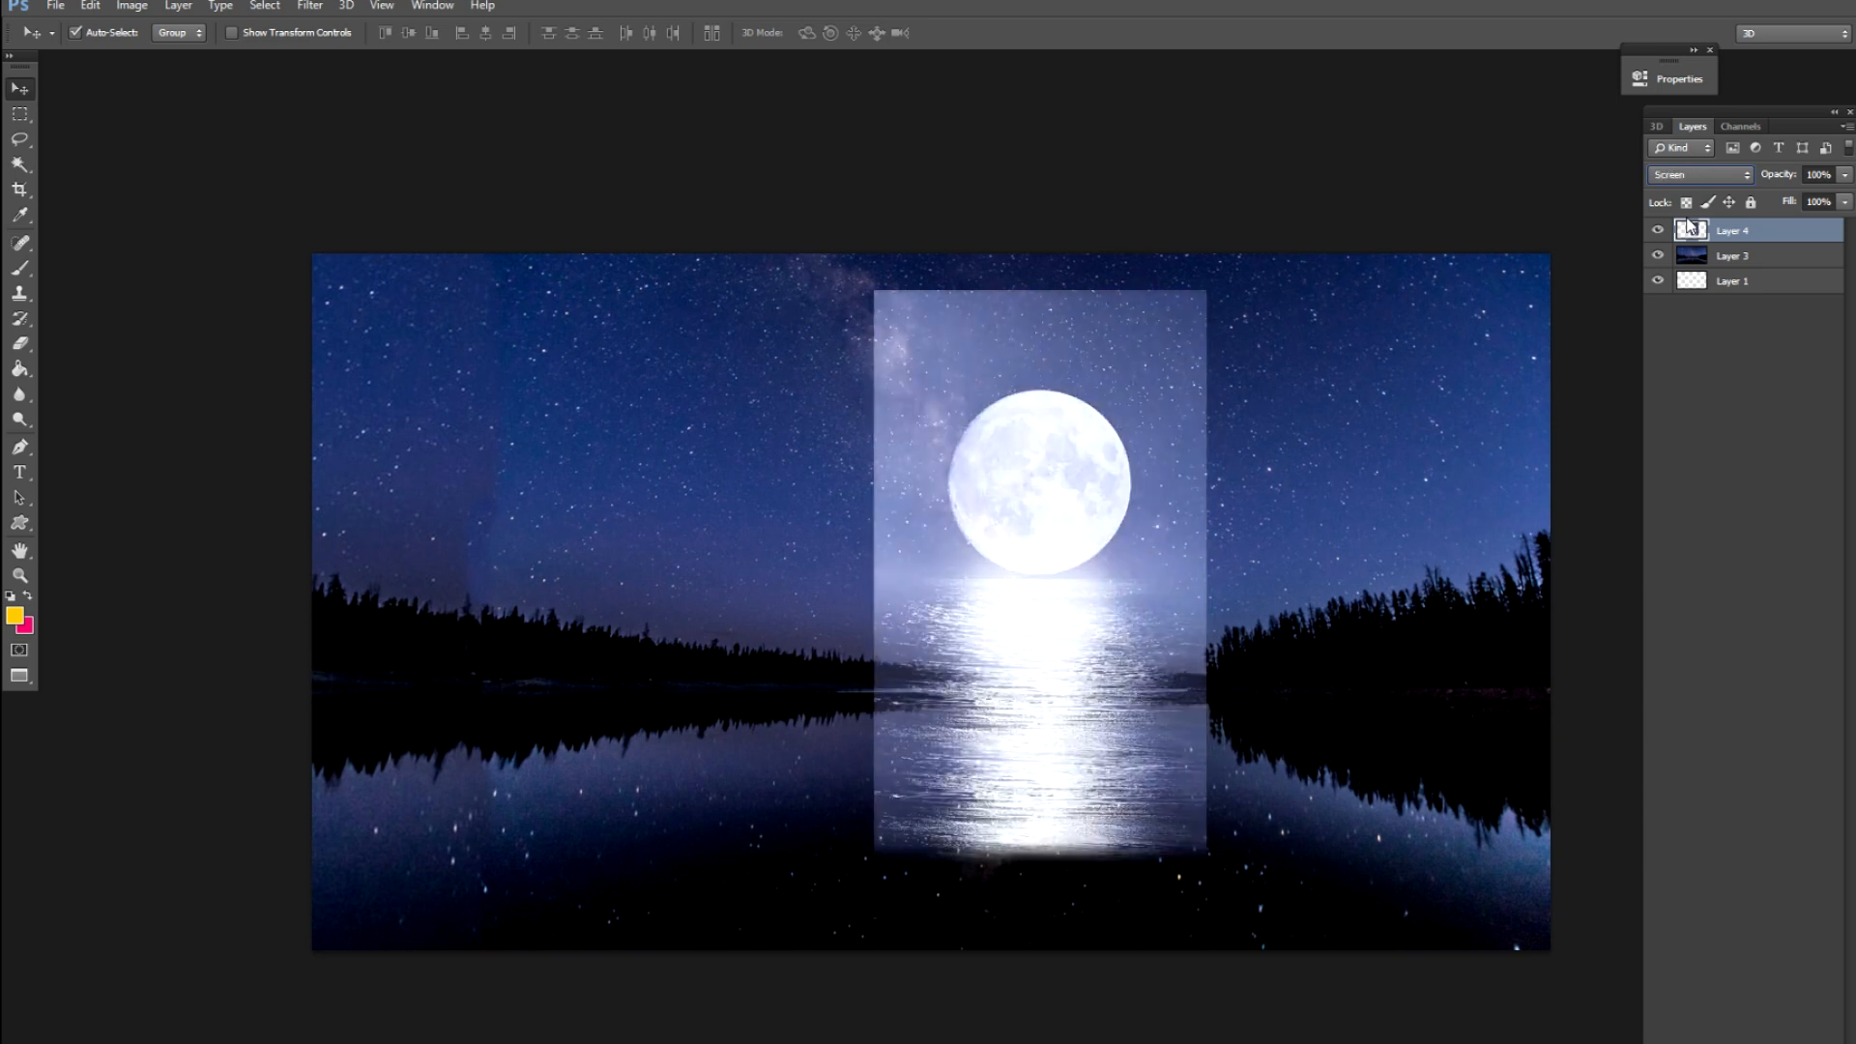
pyautogui.hotkey('shift', '+')
pyautogui.hotkey('shift', '+')
pyautogui.hotkey('shift', '+')
pyautogui.hotkey('shift', '+')
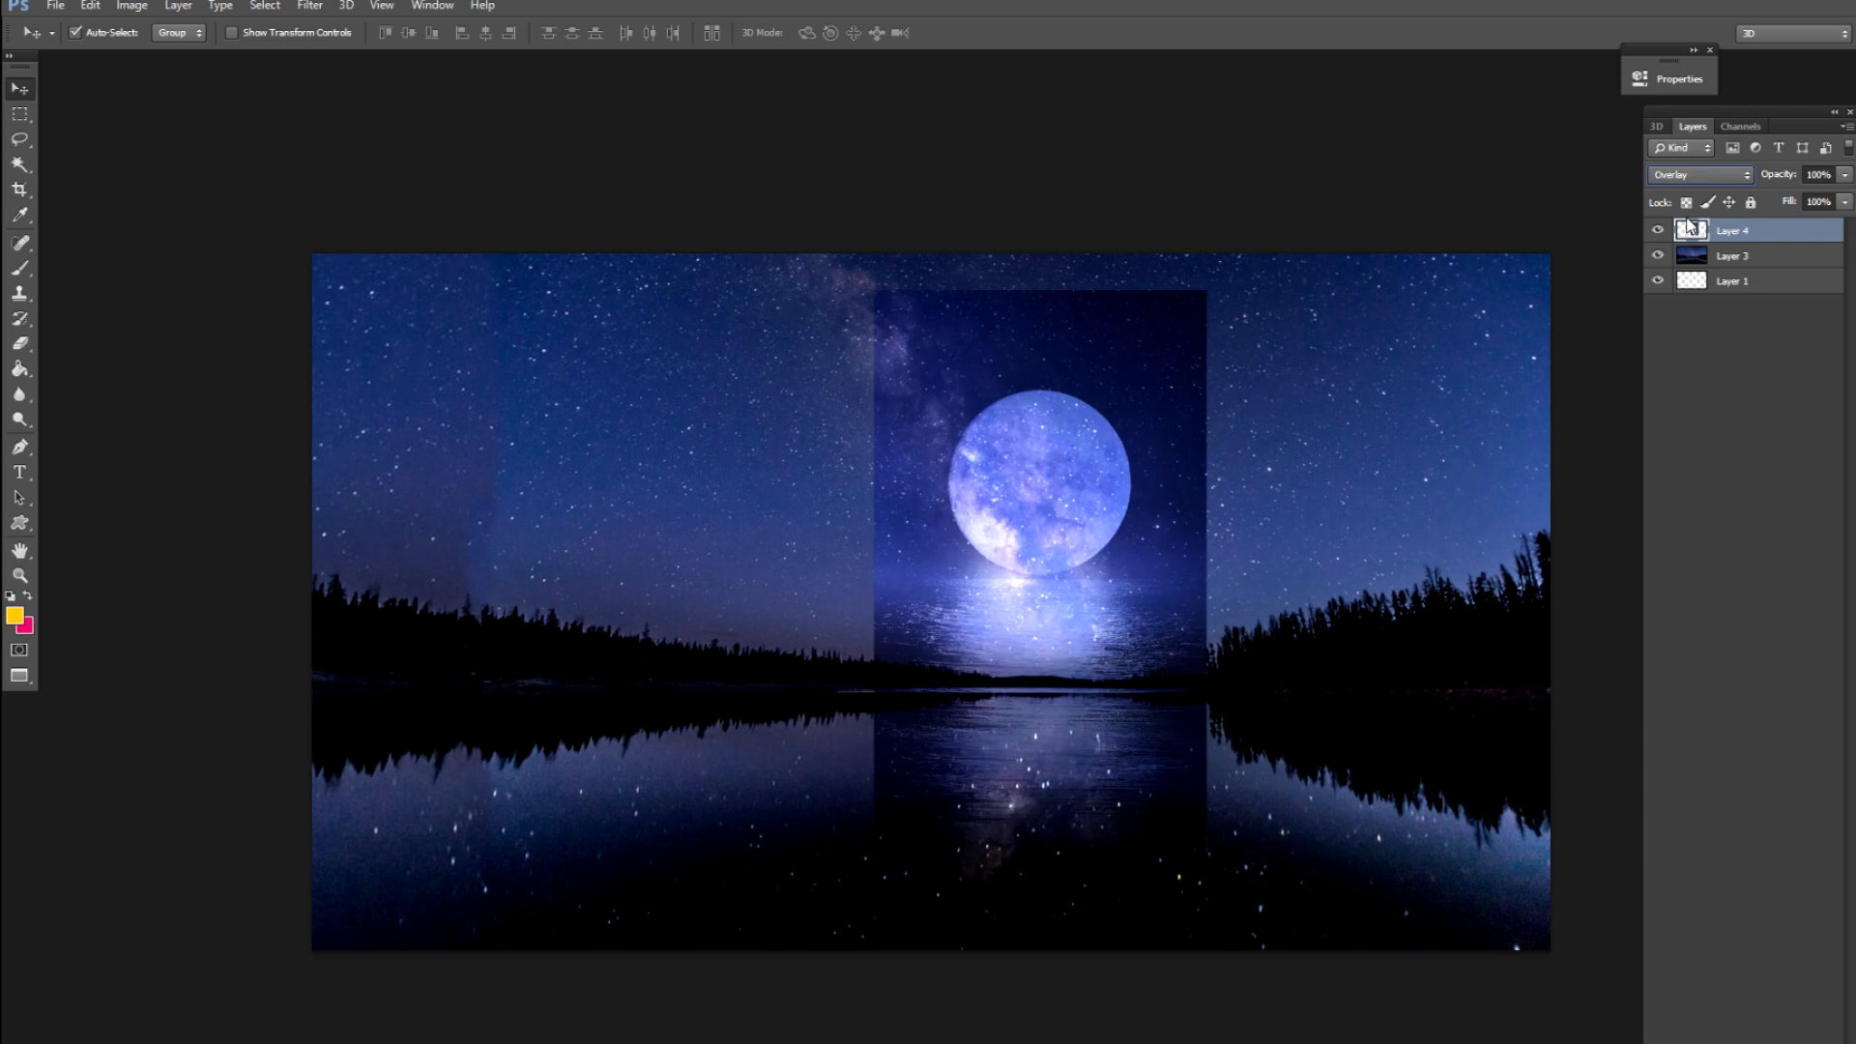
pyautogui.hotkey('shift', '+')
pyautogui.hotkey('shift', '+')
pyautogui.hotkey('shift', '+')
pyautogui.hotkey('shift', '-')
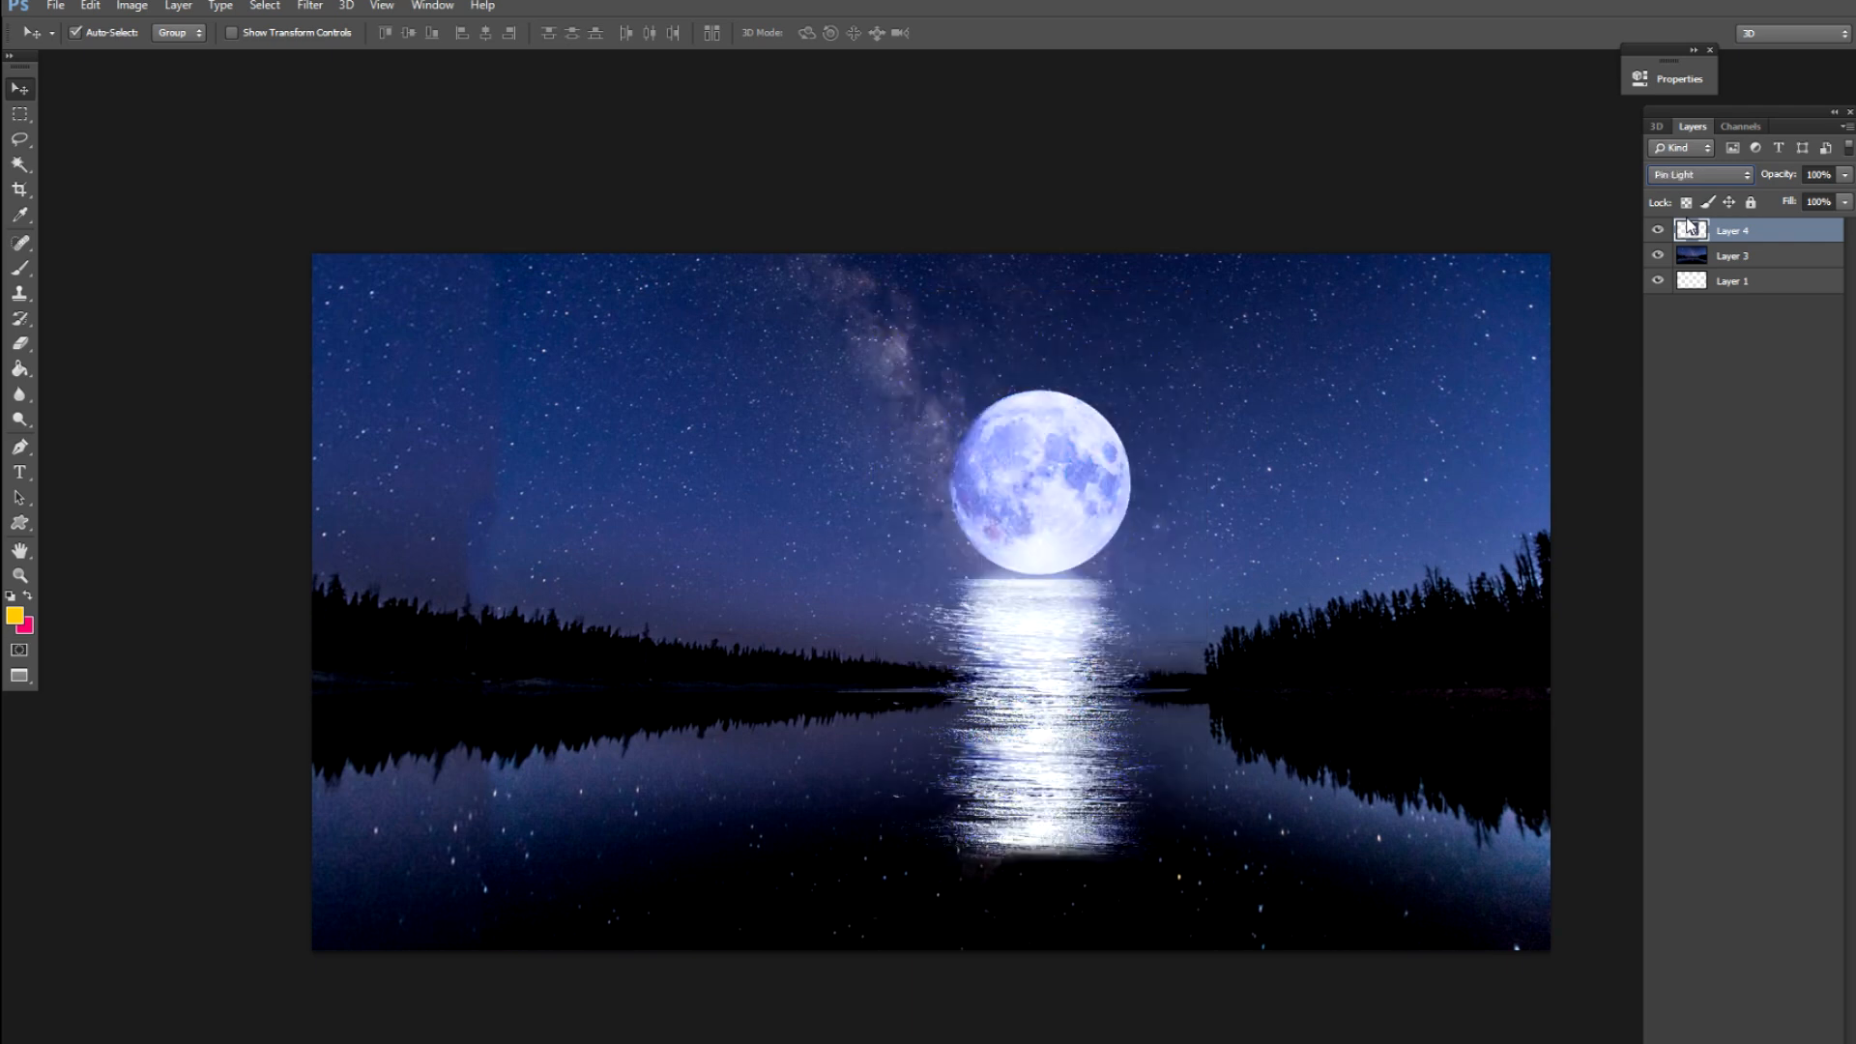
pyautogui.hotkey('ctrl', 't')
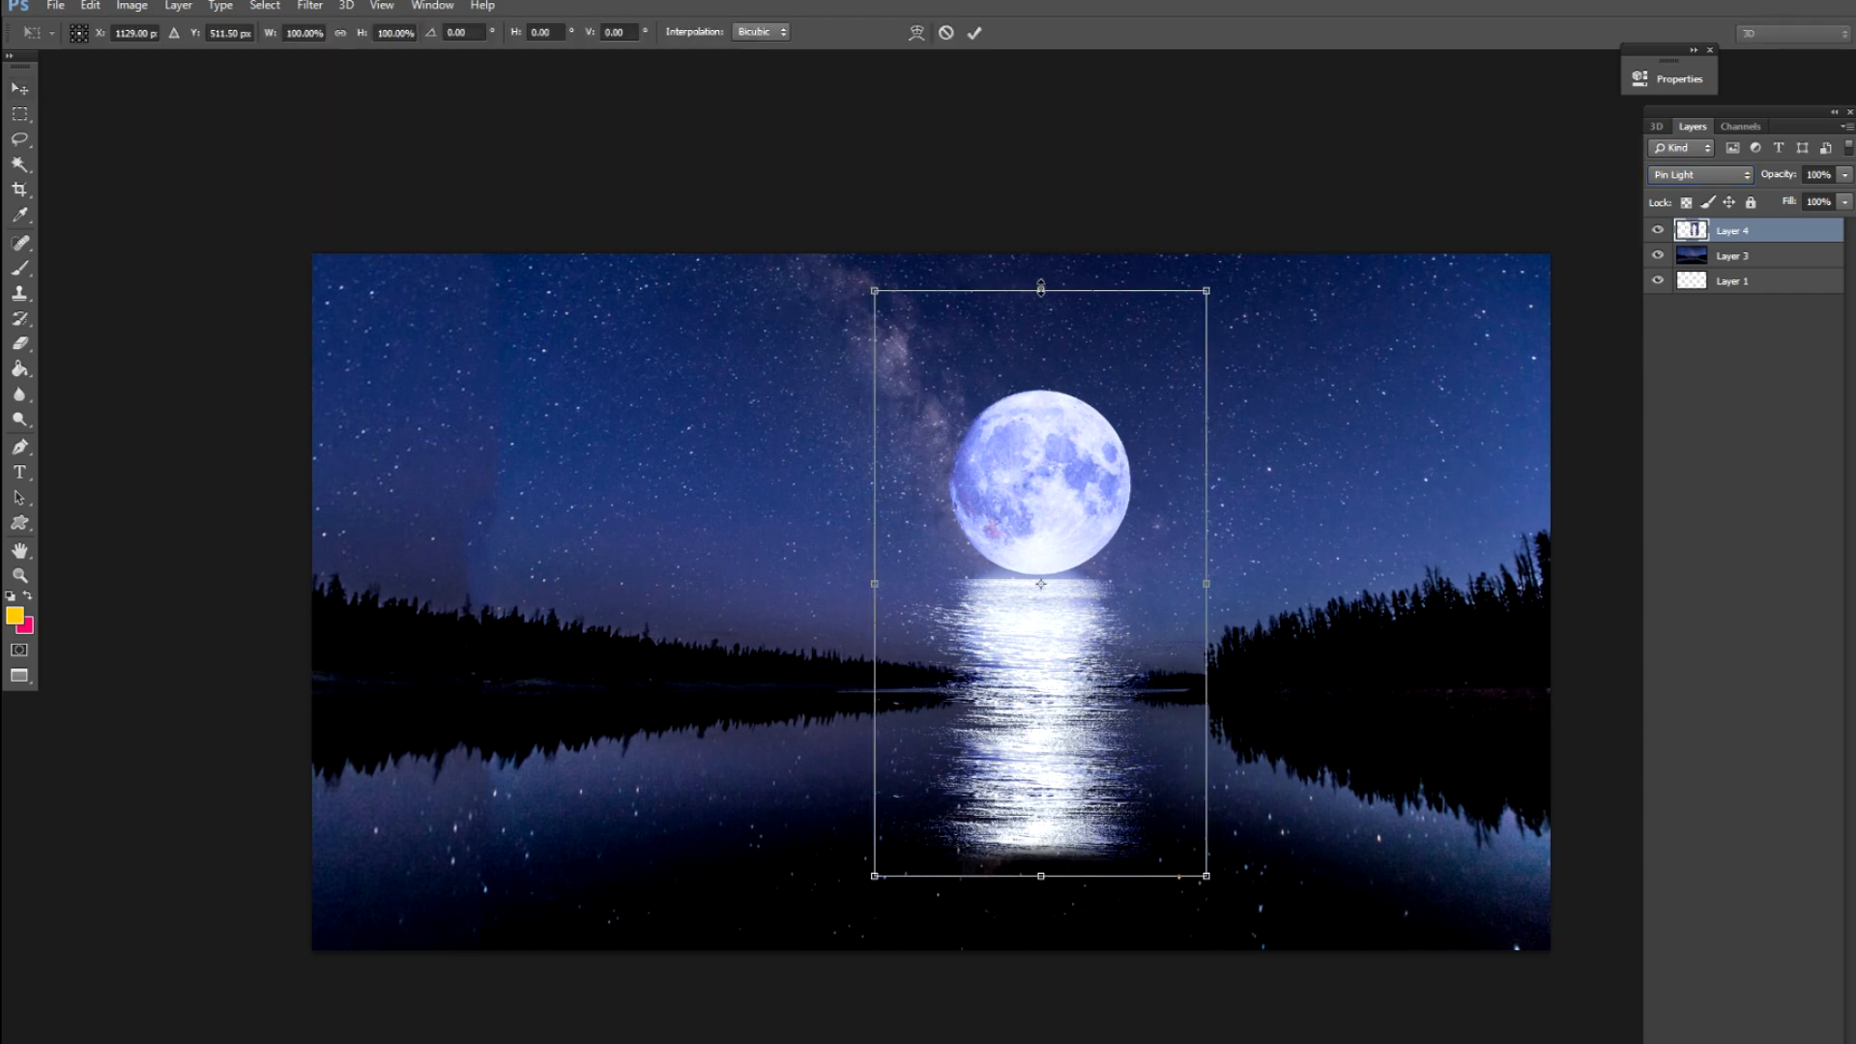
pyautogui.moveTo(1041, 288); pyautogui.dragTo(1044, 365)
pyautogui.press('Escape')
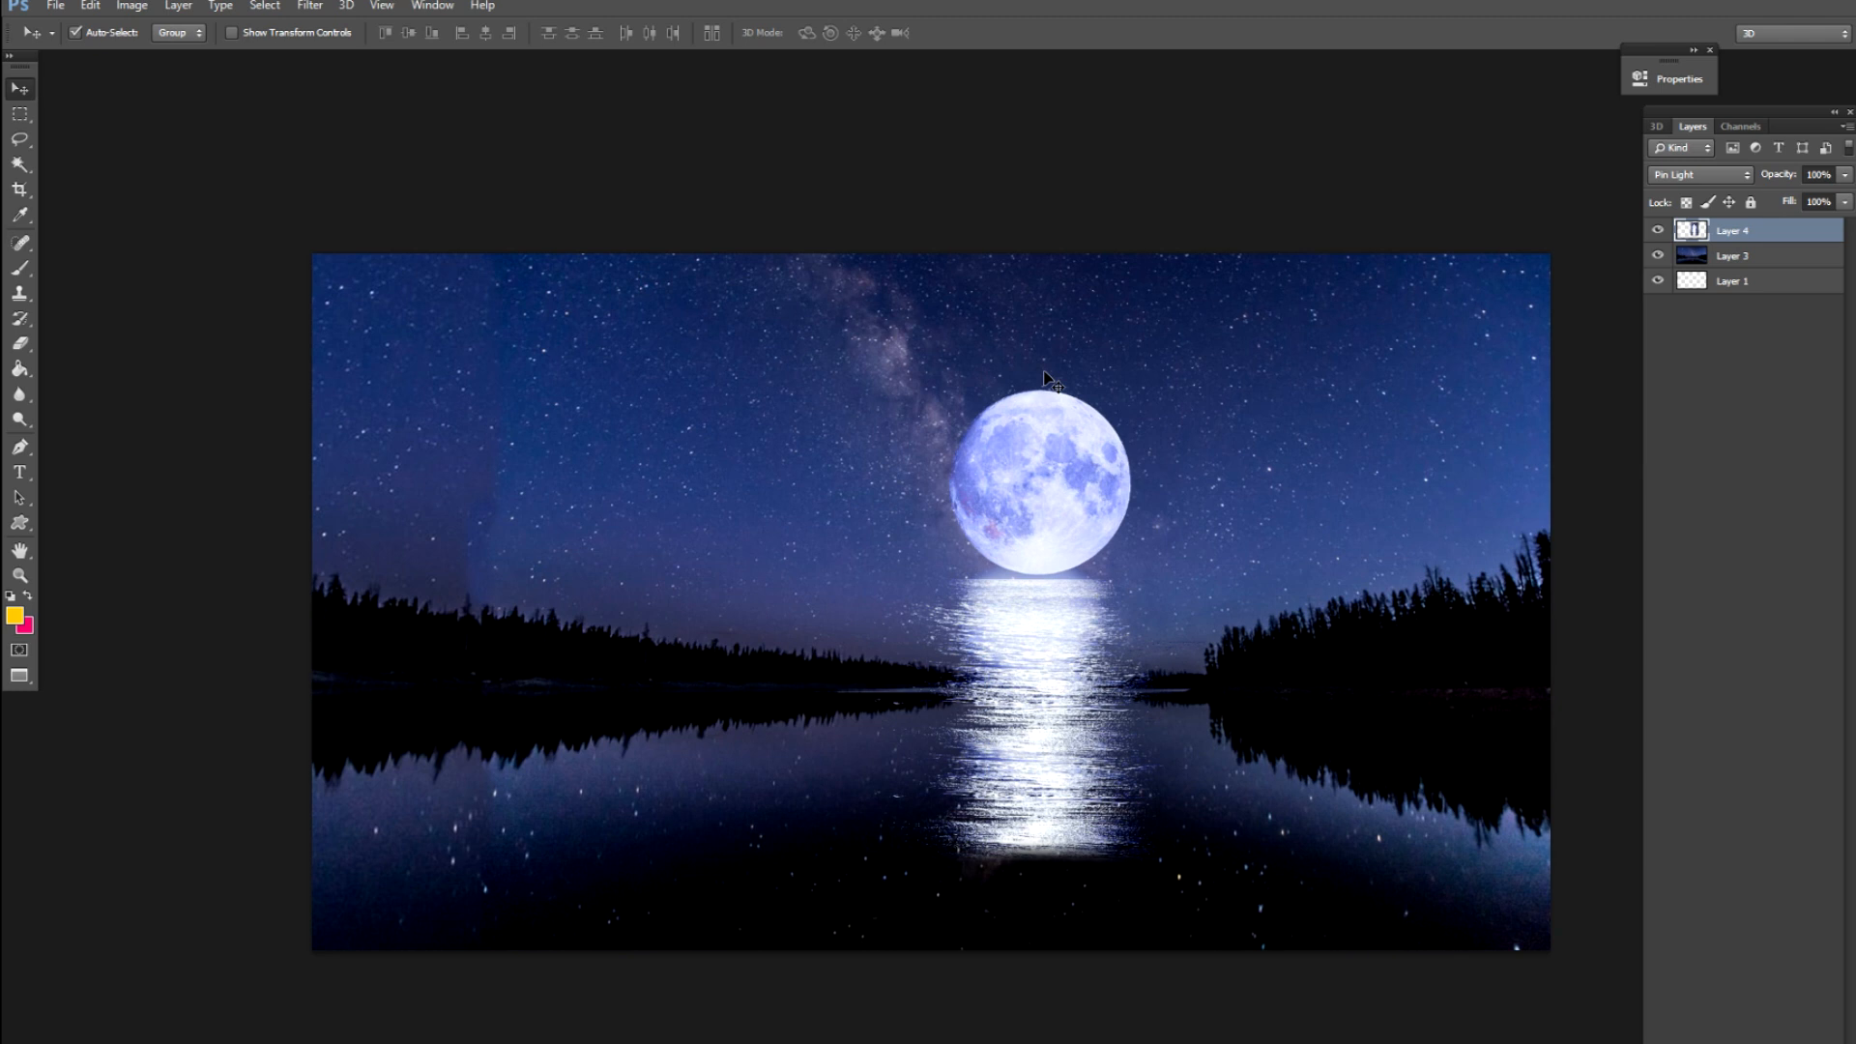
pyautogui.hotkey('ctrl', 't')
pyautogui.moveTo(1040, 290); pyautogui.dragTo(1089, 620)
pyautogui.press('Escape')
pyautogui.hotkey('ctrl', 't')
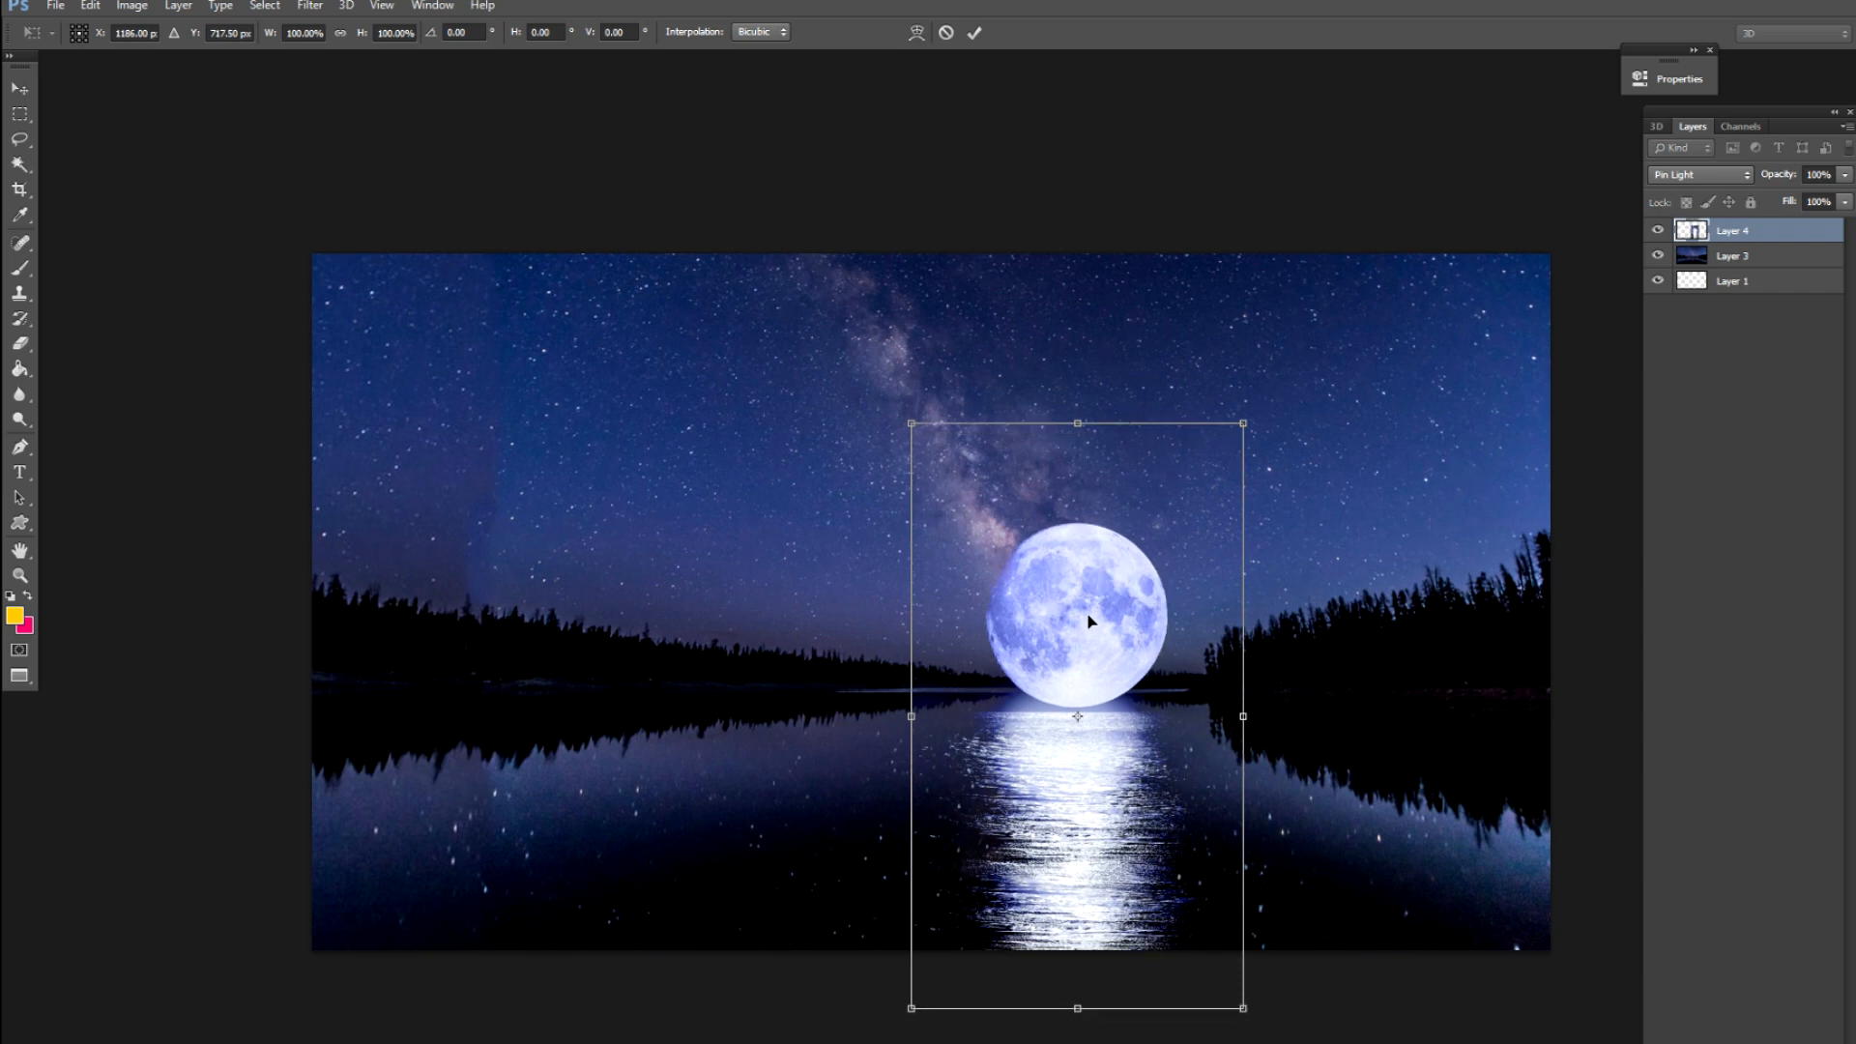
pyautogui.press('Escape')
# Try the blend modes from Difference through Luminosity on the moon layer, and set it back to Normal
pyautogui.click(1679, 166)
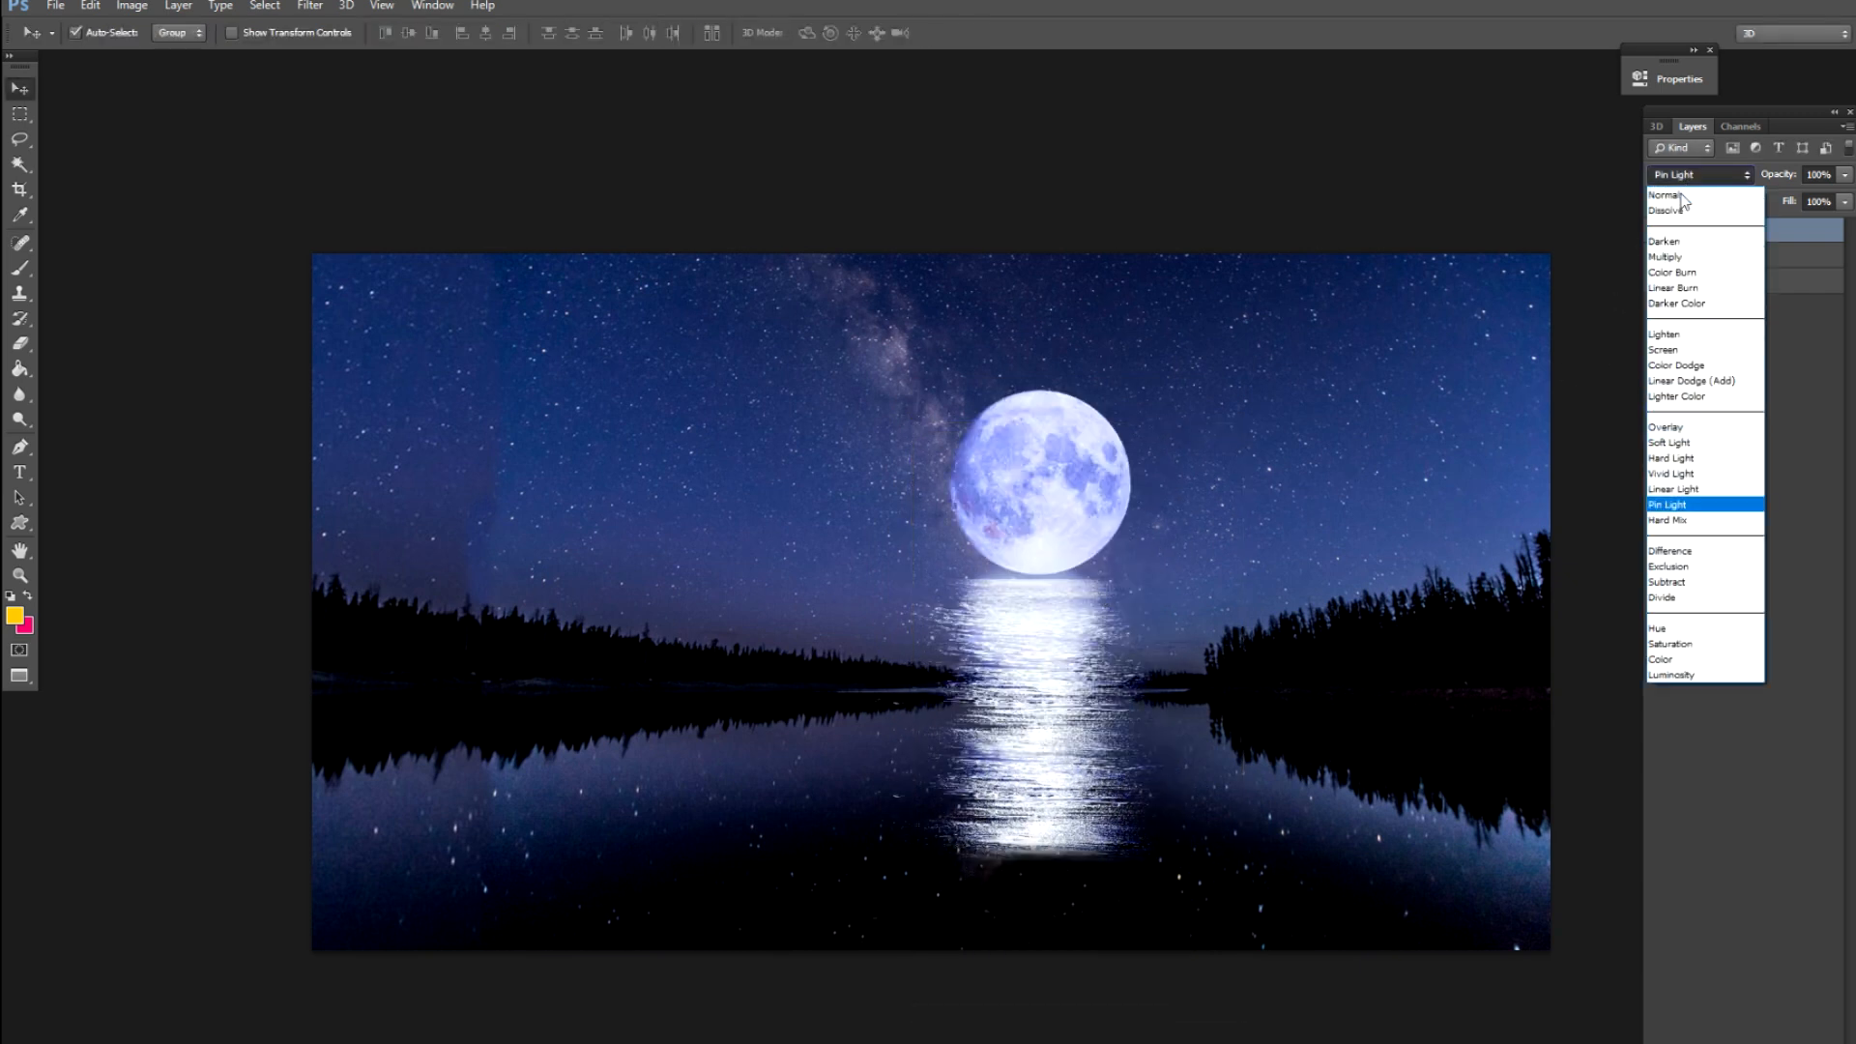
pyautogui.click(1692, 551)
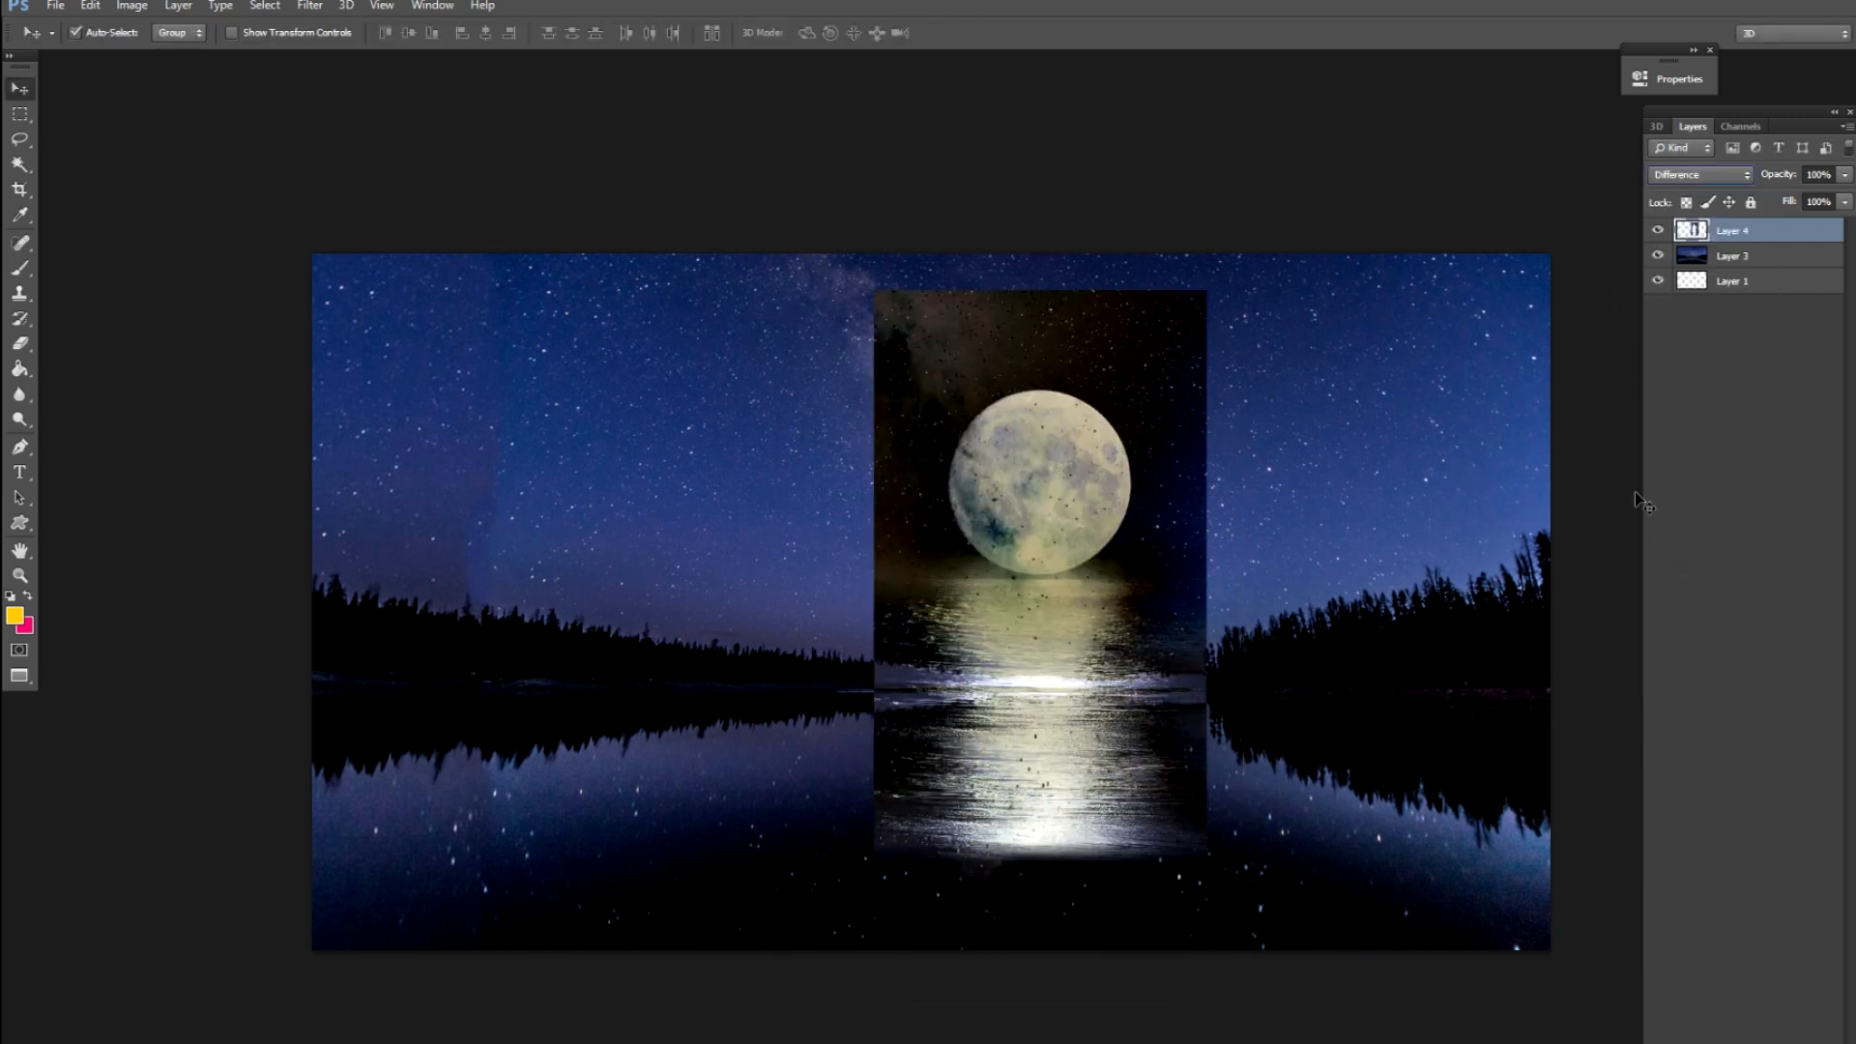
pyautogui.press('Down')
pyautogui.press('Down')
pyautogui.press('Down')
pyautogui.press('Down')
pyautogui.press('Down')
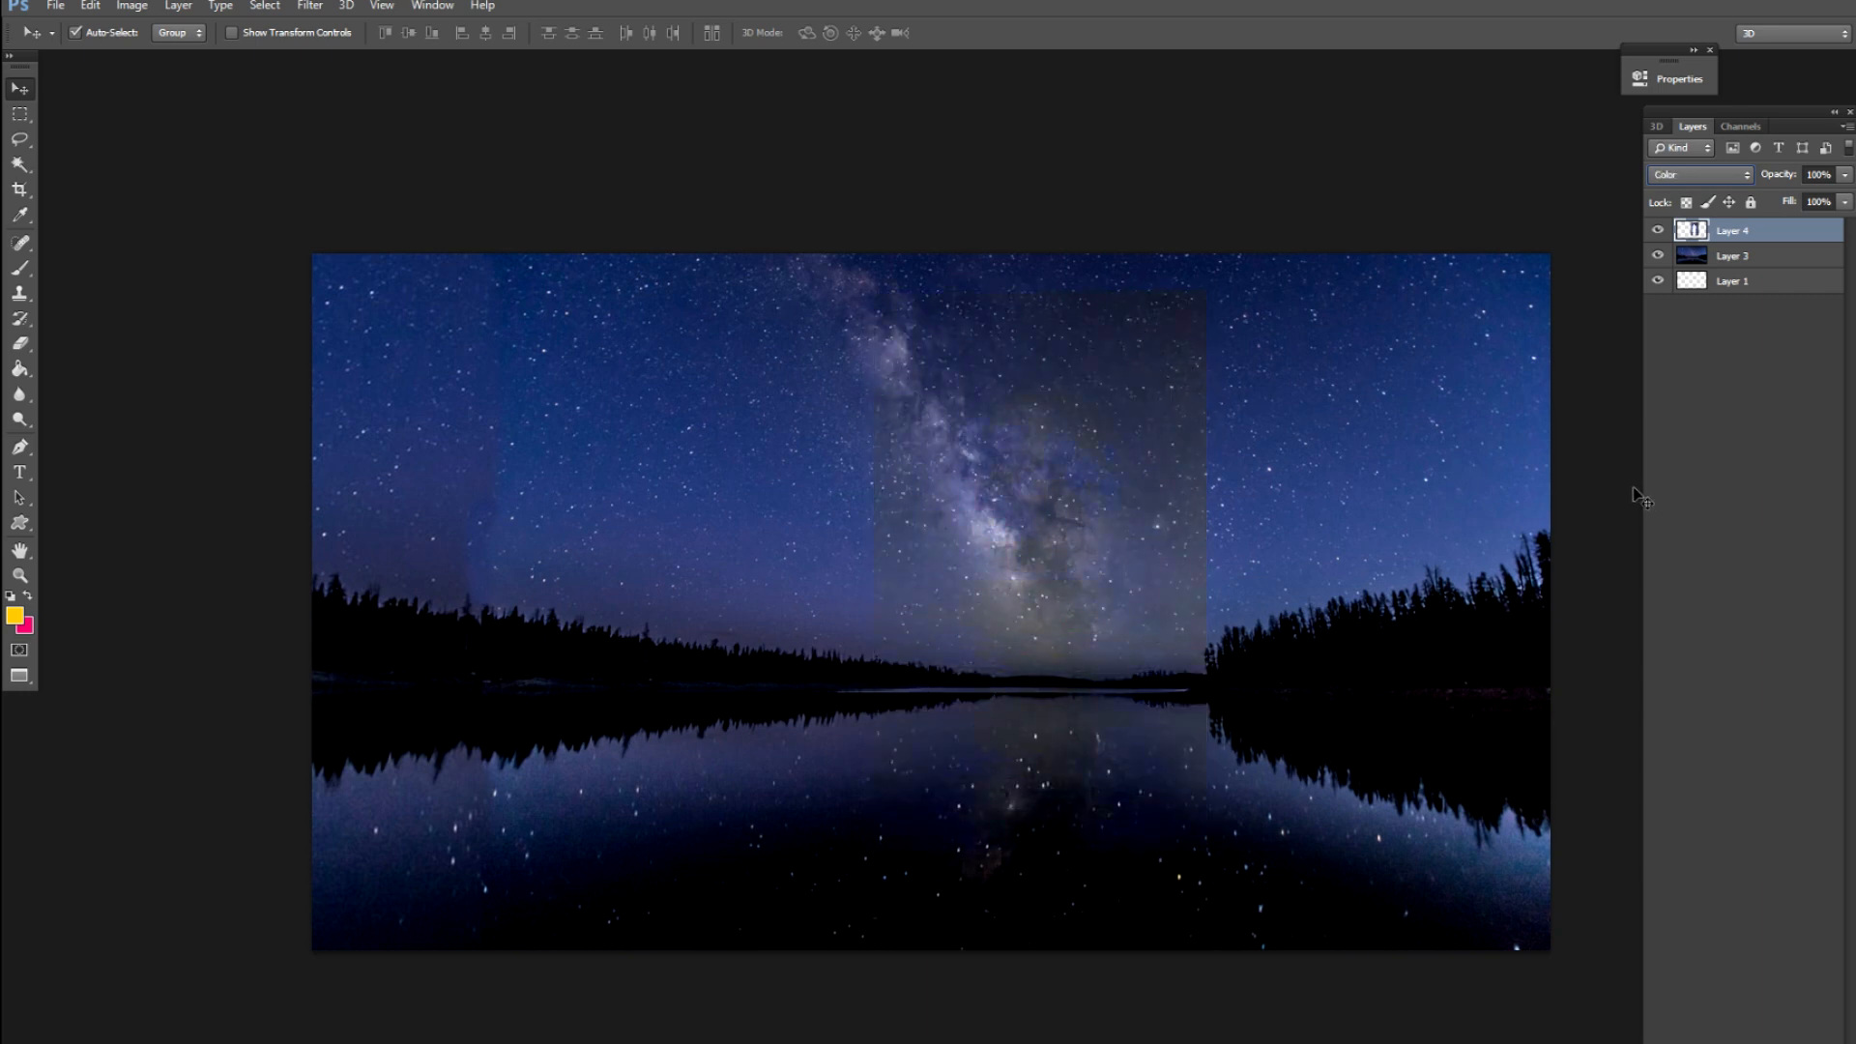
pyautogui.press('Down')
pyautogui.click(1700, 175)
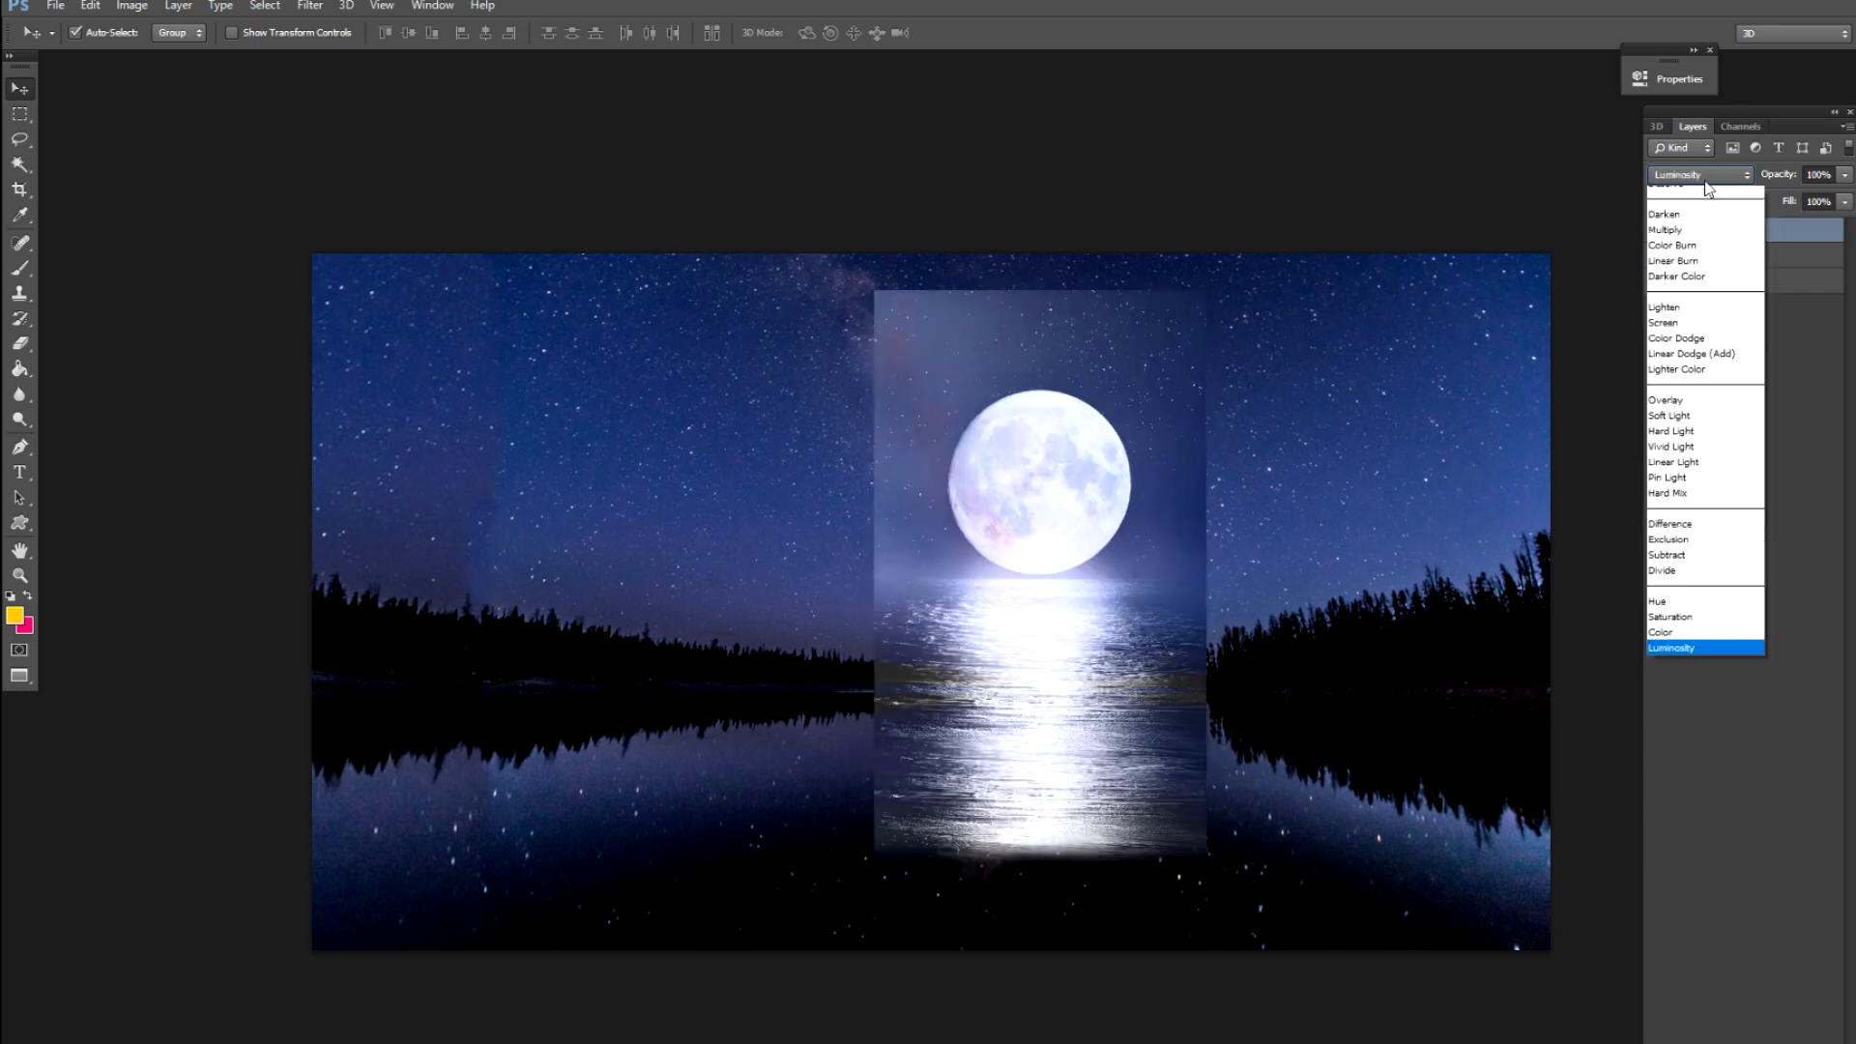
pyautogui.click(1687, 192)
# Shift the moon layer slightly and select the dark sky and water around its moon and reflection by colour similarity
pyautogui.moveTo(1105, 456)
pyautogui.mouseDown()
pyautogui.moveTo(1223, 462)
pyautogui.moveTo(1126, 473)
pyautogui.mouseUp()
pyautogui.press('w')
pyautogui.click(953, 398)
pyautogui.keyDown('shift'); pyautogui.click(1172, 387); pyautogui.keyUp('shift')
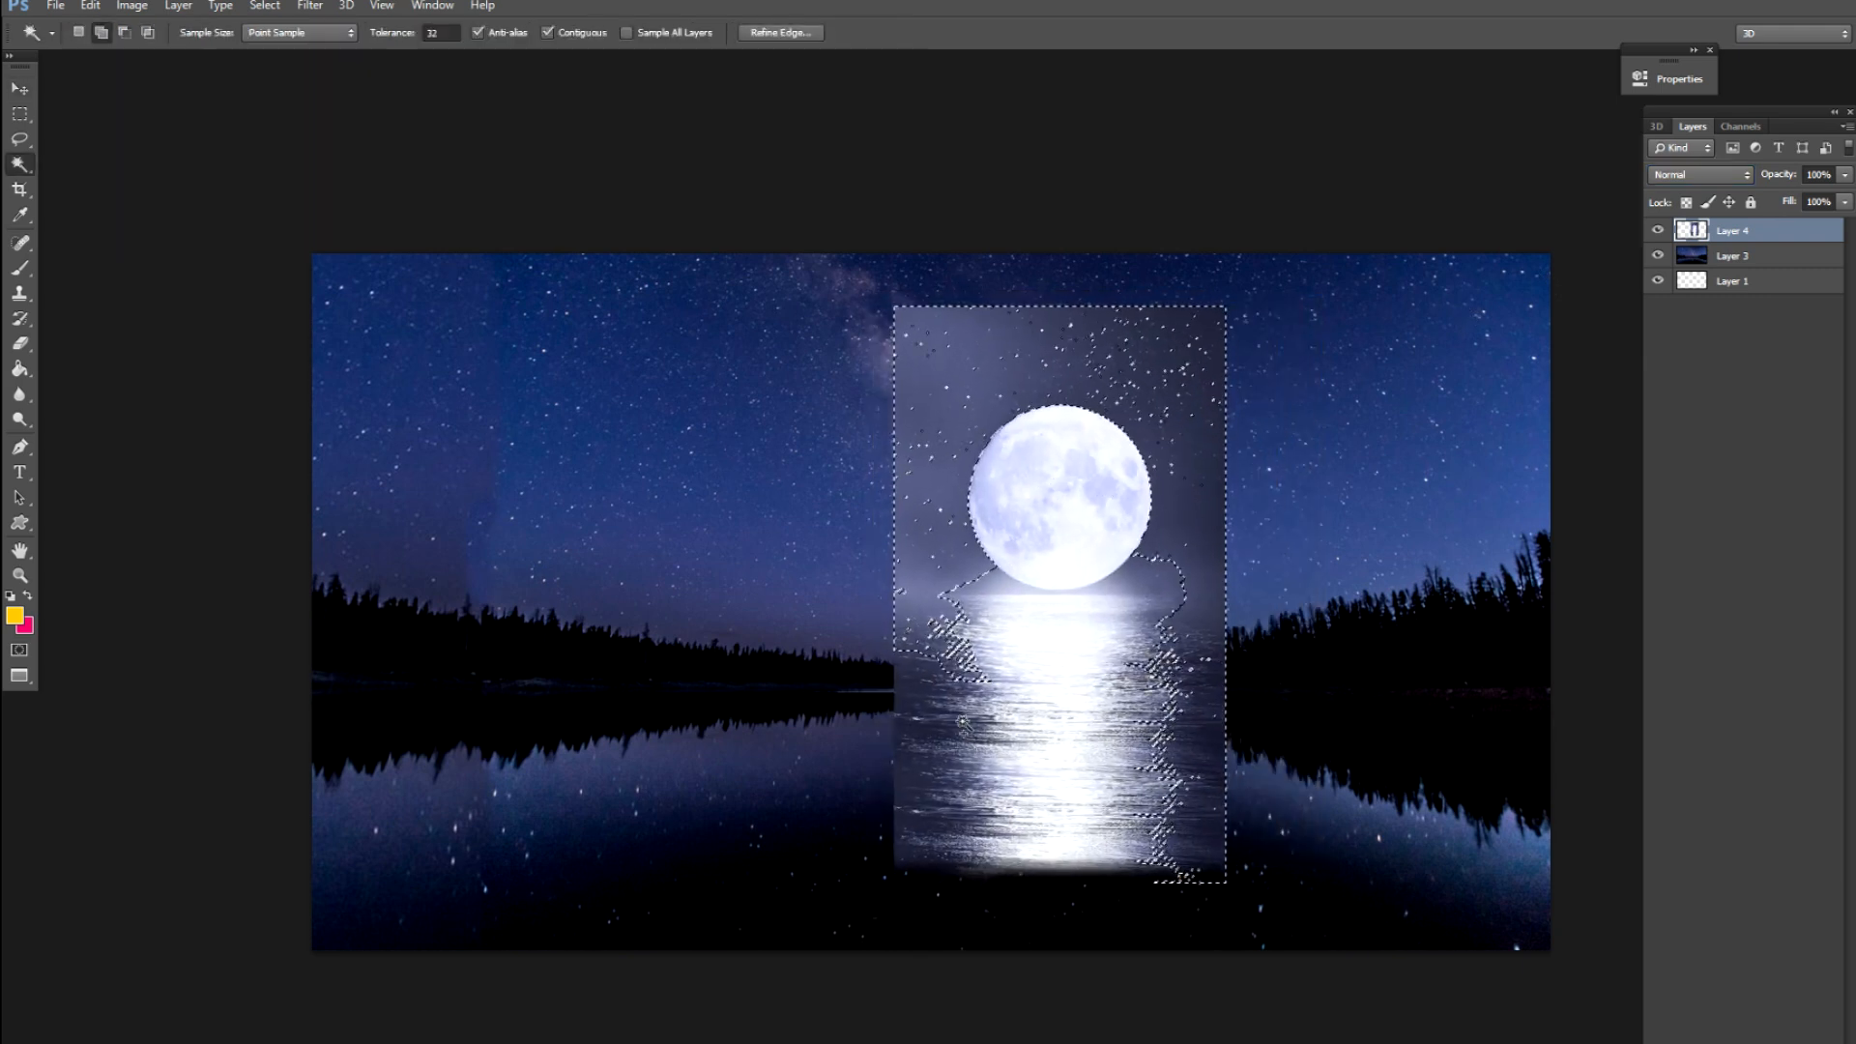
pyautogui.rightClick(919, 528)
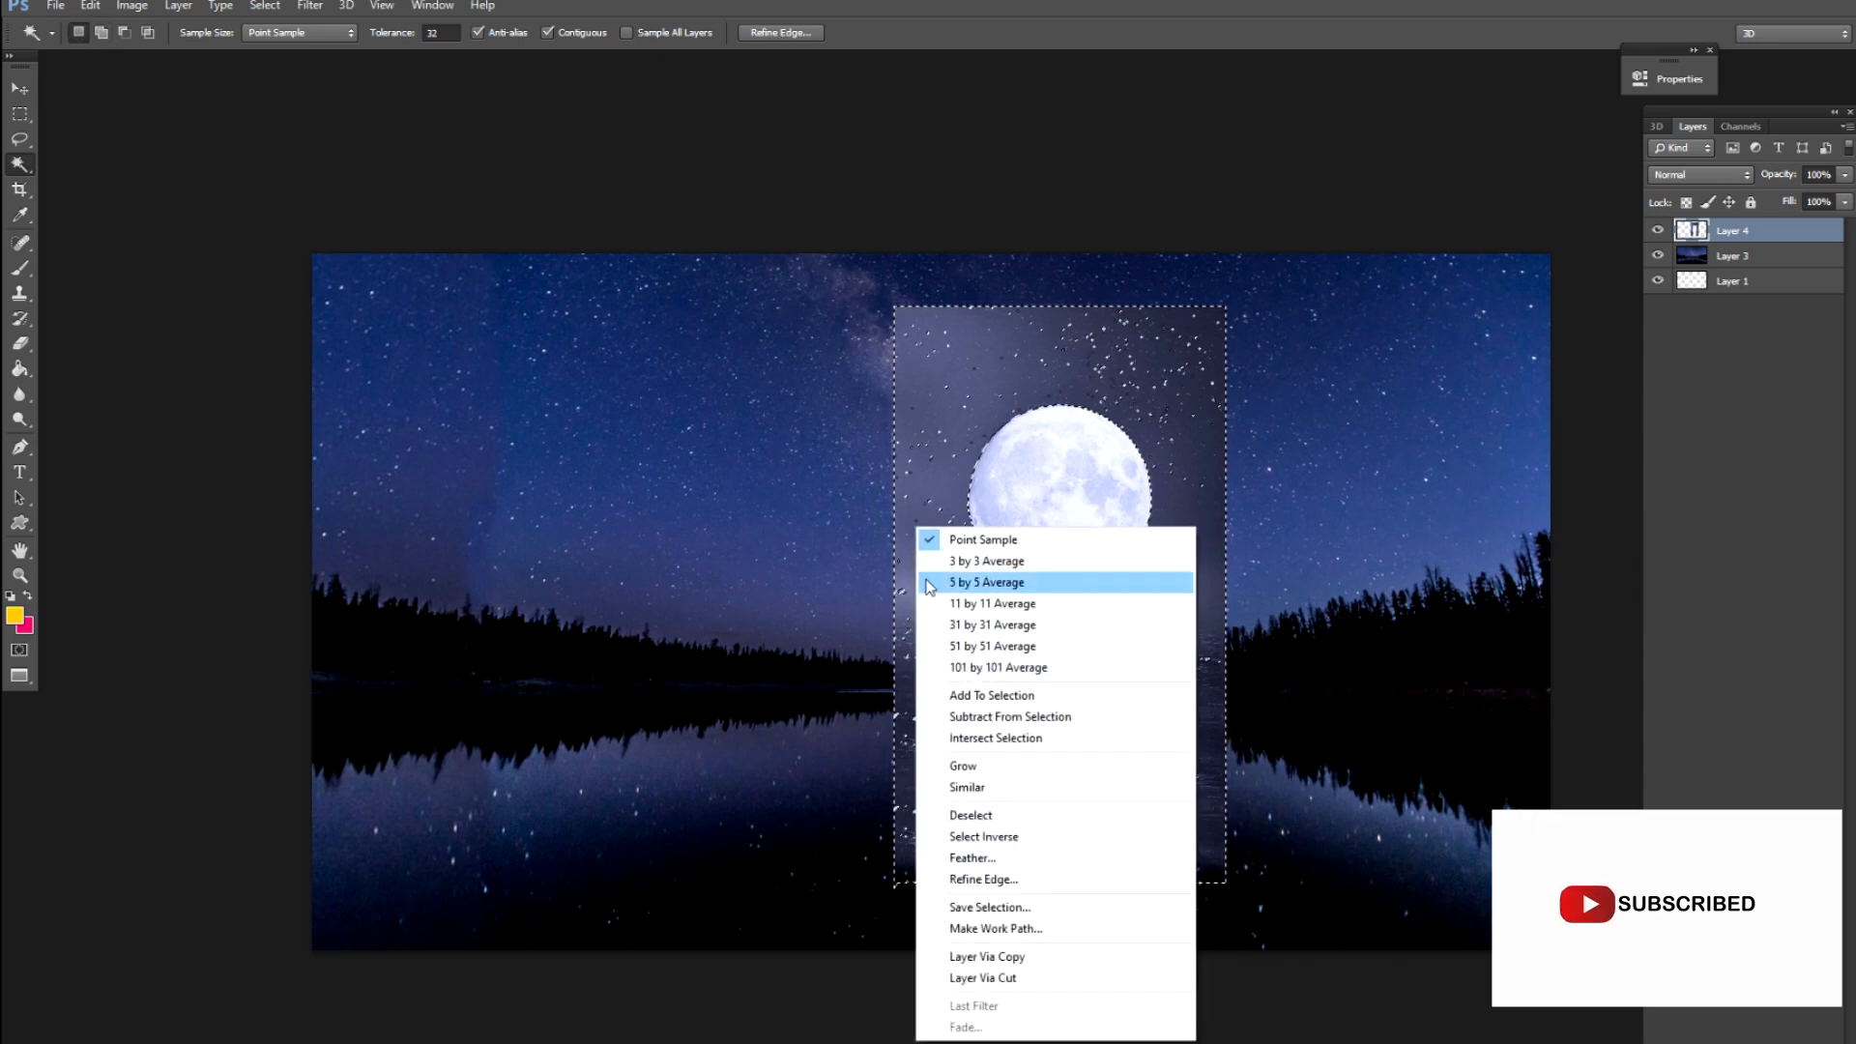
pyautogui.rightClick(945, 432)
pyautogui.rightClick(1112, 375)
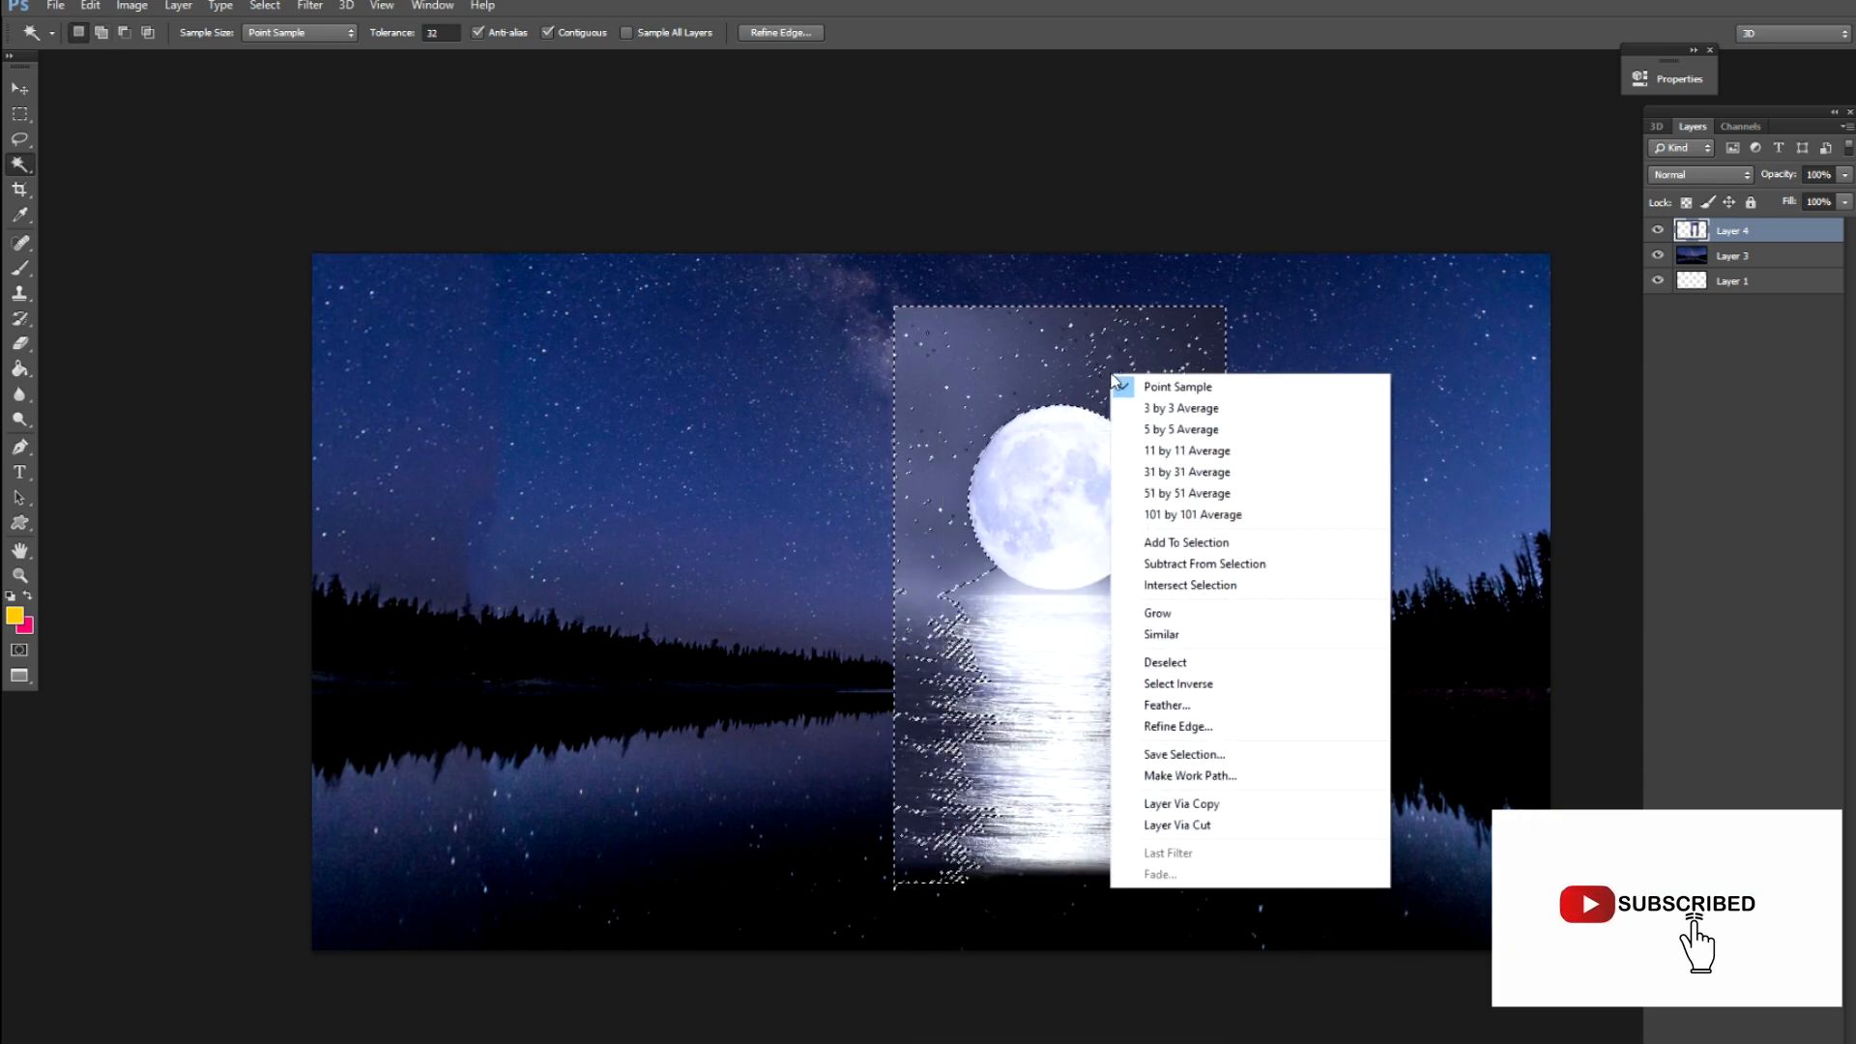
pyautogui.press('Escape')
# Feather the background selection by 5 pixels and delete the selected area from the moon layer
pyautogui.press('l')
pyautogui.rightClick(1119, 363)
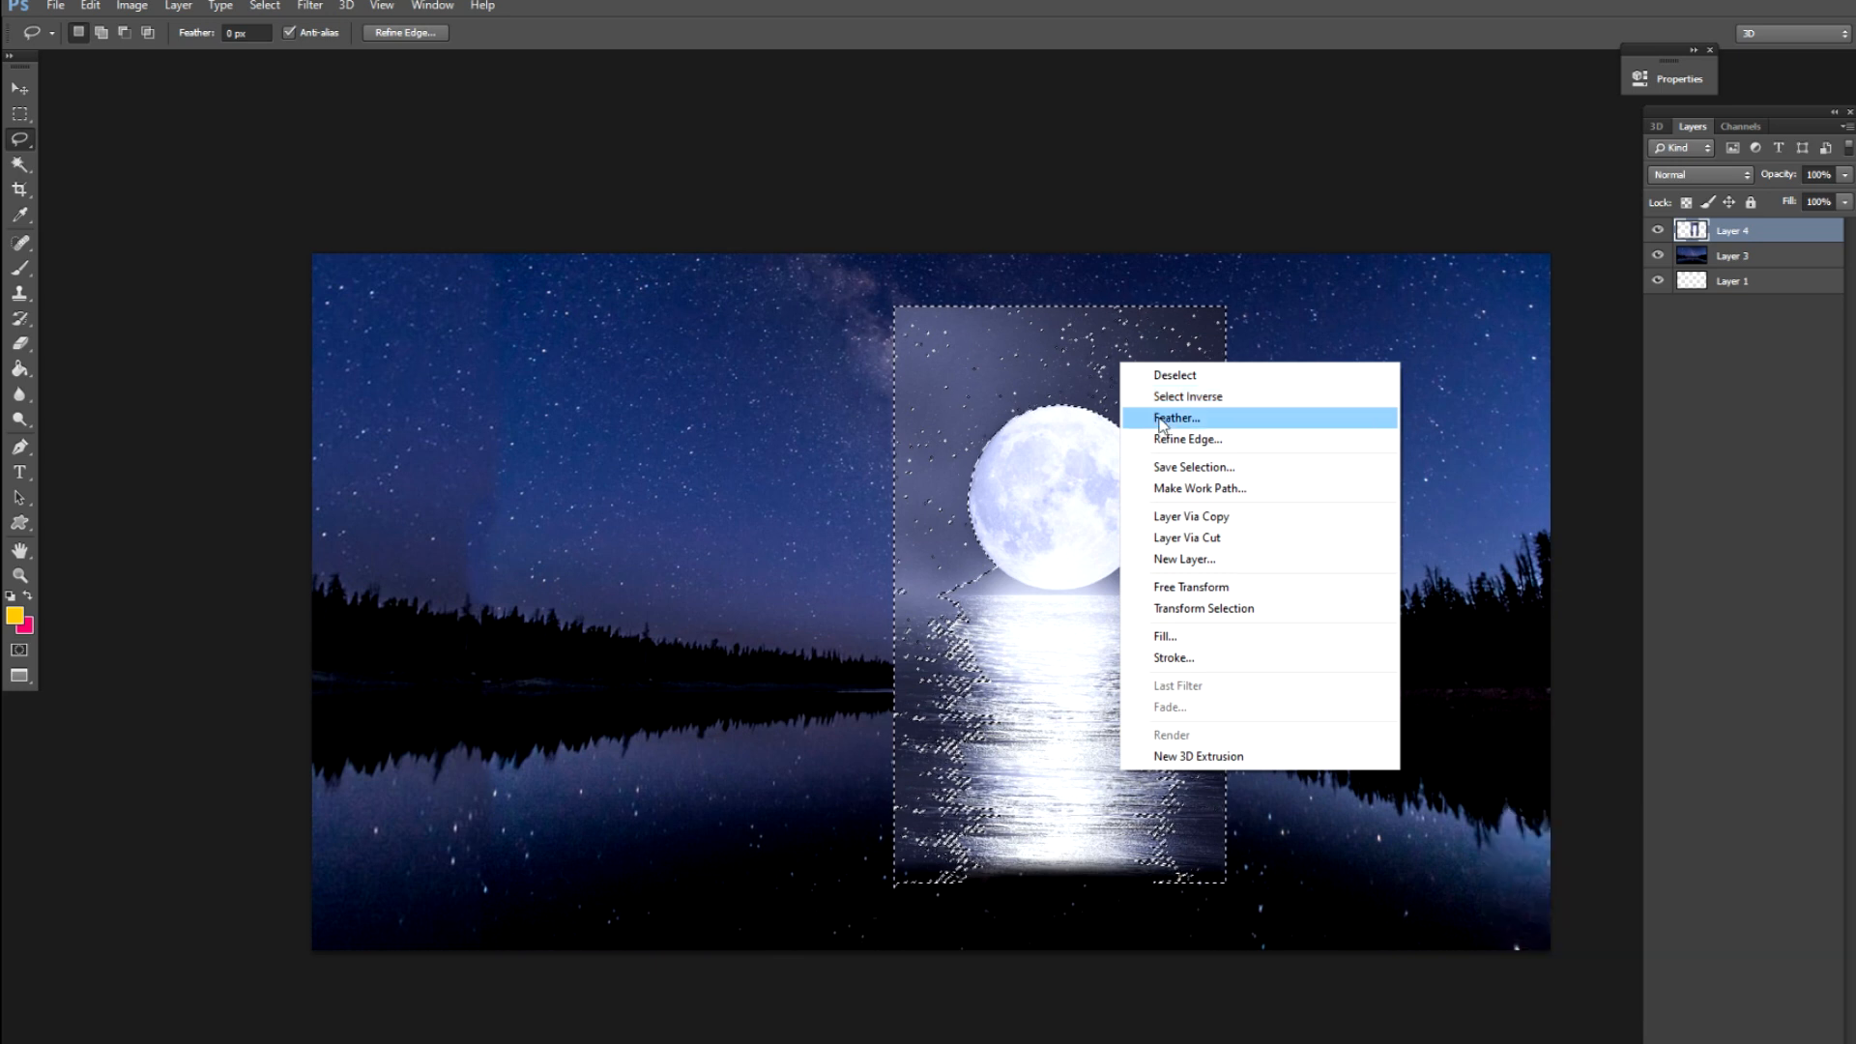
pyautogui.click(1159, 419)
pyautogui.write('5')
pyautogui.press('Return')
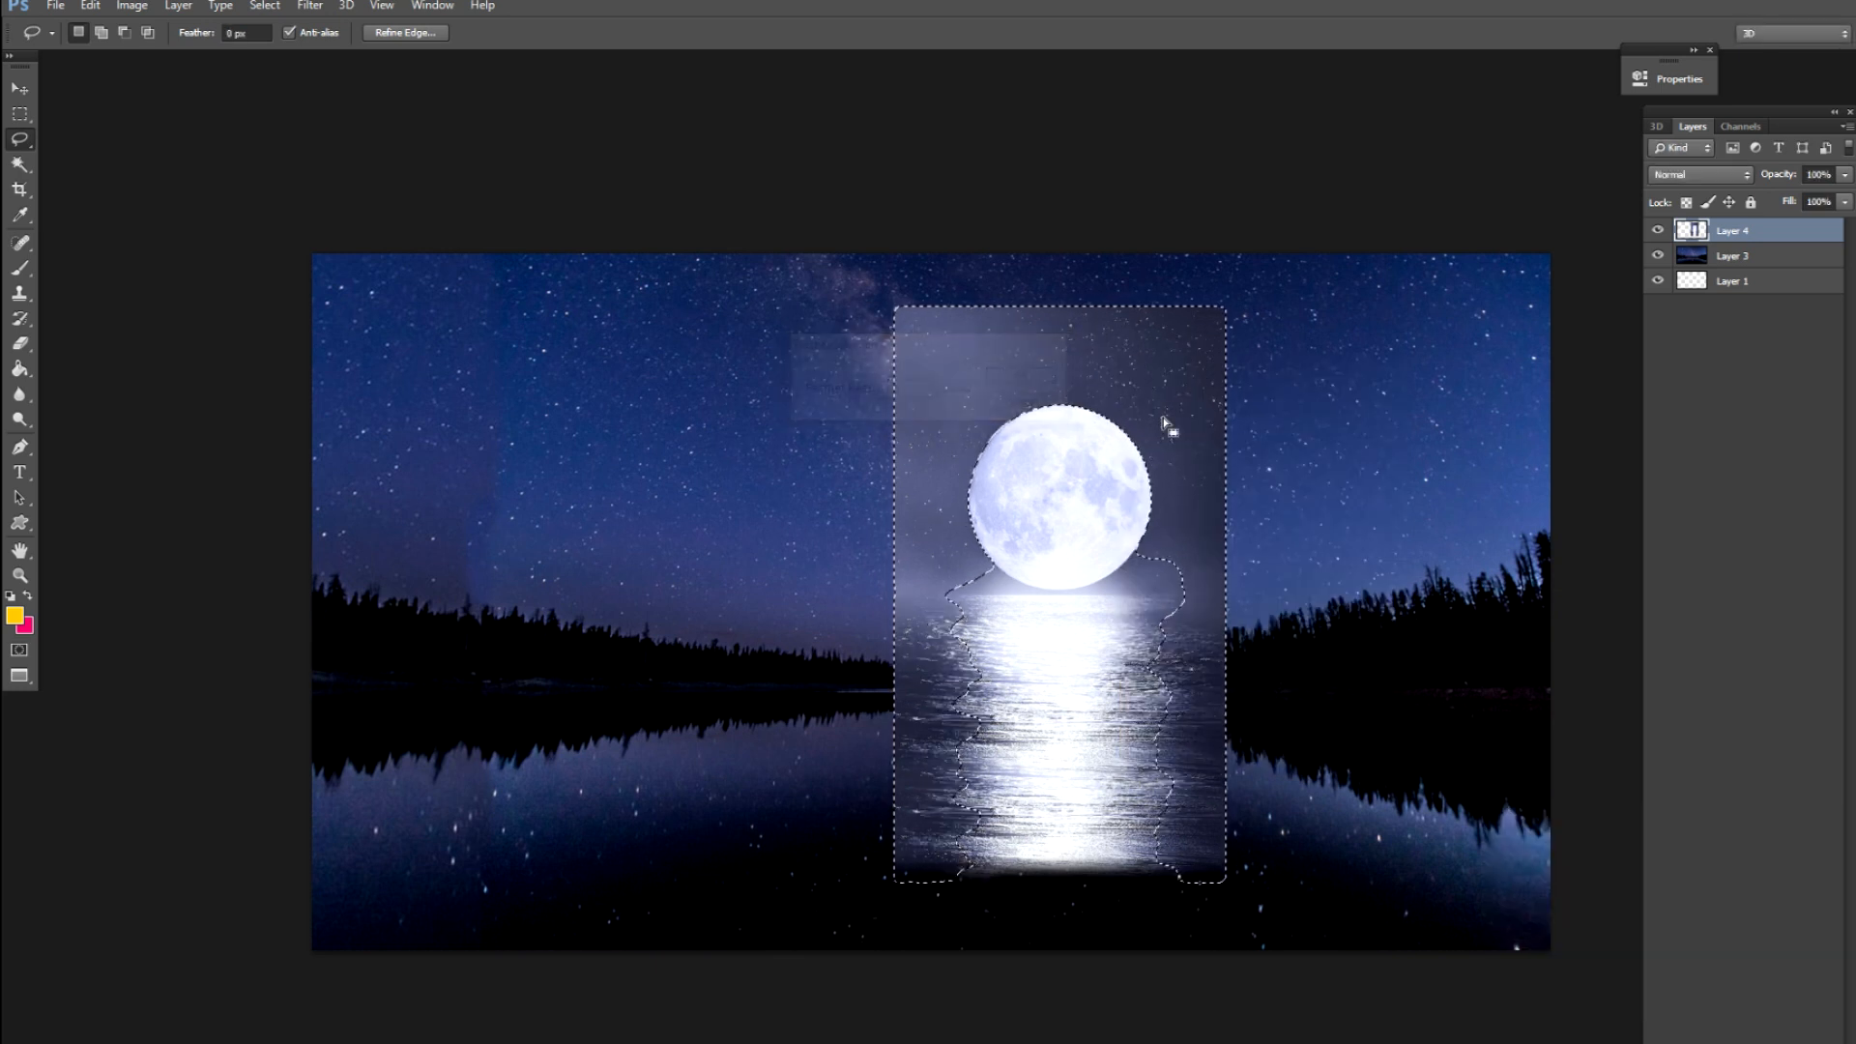
pyautogui.press('Delete')
pyautogui.hotkey('ctrl', 'd')
# Reposition the moon layer slightly and delete the leftover strips along its left, right and upper edges with rectangular selections
pyautogui.press('v')
pyautogui.moveTo(1044, 542)
pyautogui.mouseDown()
pyautogui.moveTo(1005, 570)
pyautogui.moveTo(1009, 549)
pyautogui.mouseUp()
pyautogui.press('m')
pyautogui.moveTo(783, 290)
pyautogui.mouseDown()
pyautogui.moveTo(844, 462)
pyautogui.moveTo(869, 948)
pyautogui.mouseUp()
pyautogui.press('Delete')
pyautogui.hotkey('ctrl', 'd')
pyautogui.moveTo(1281, 909); pyautogui.dragTo(1168, 286)
pyautogui.moveTo(823, 281); pyautogui.dragTo(1214, 348)
pyautogui.press('Delete')
pyautogui.hotkey('ctrl', 'd')
pyautogui.press('v')
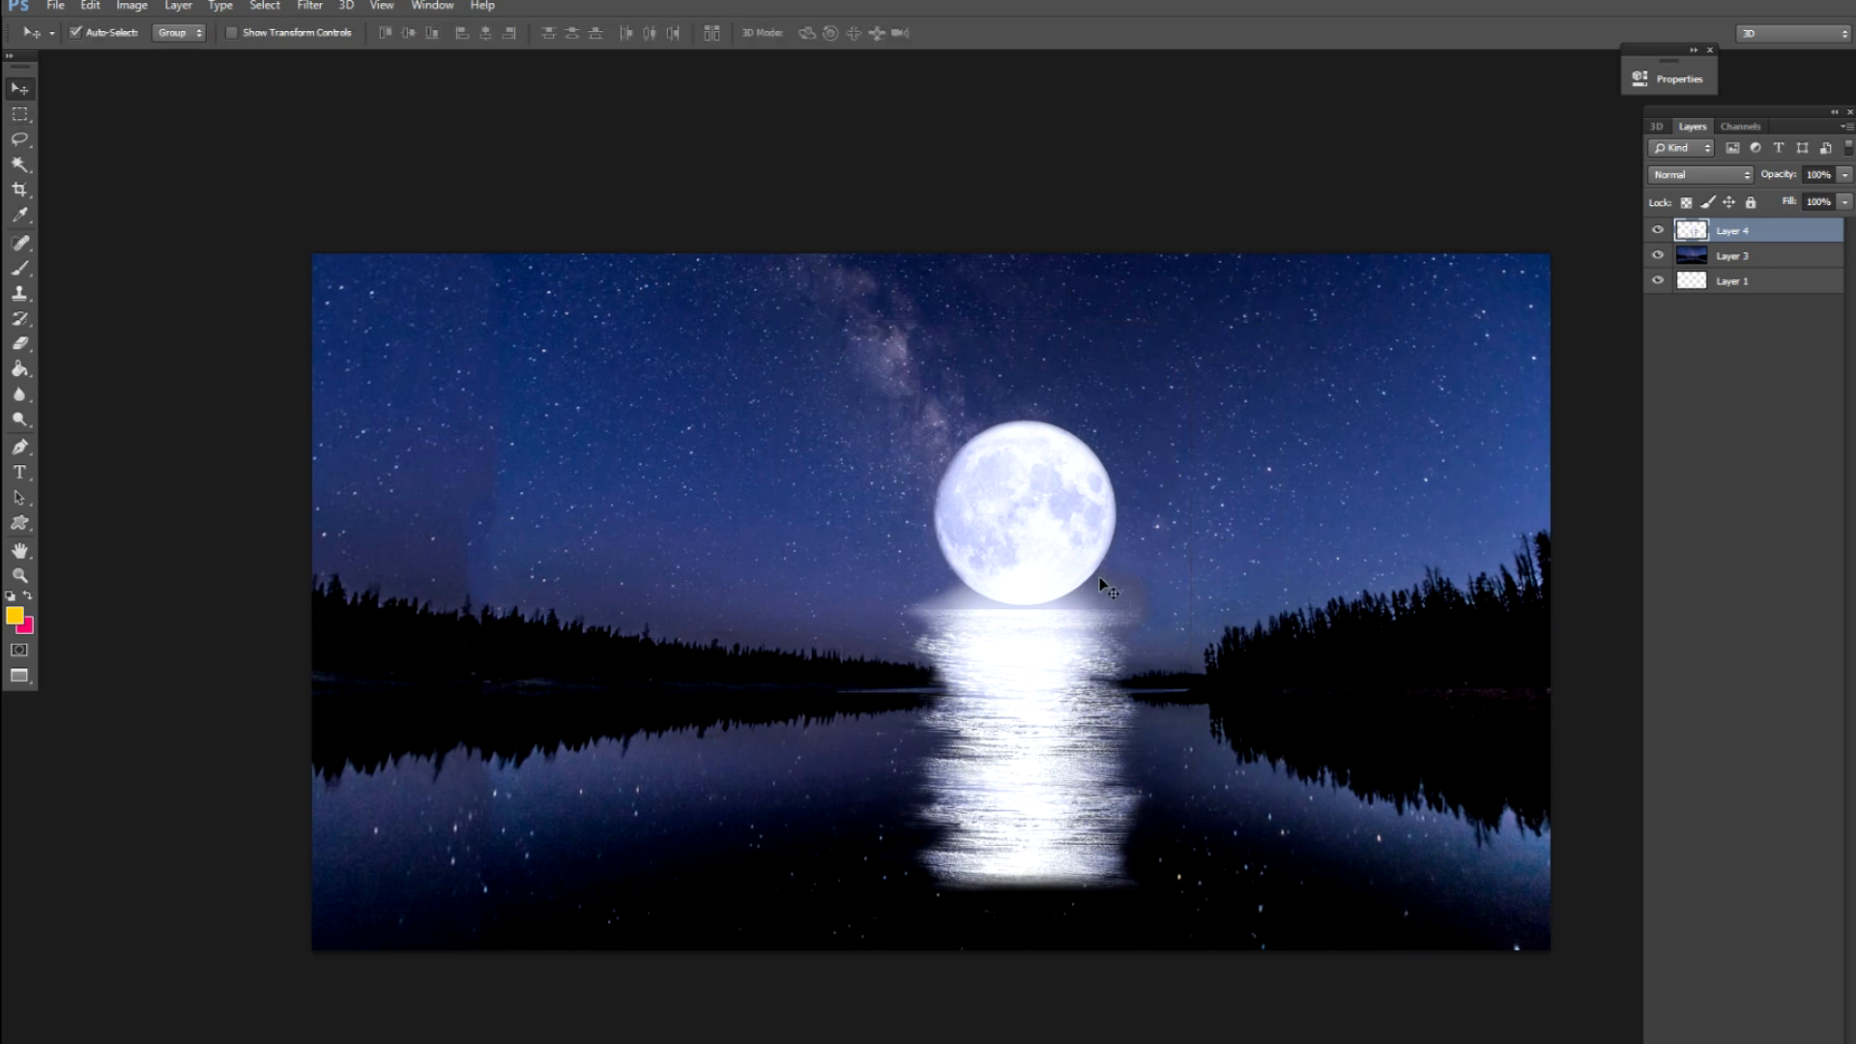
# Trace the moon's lower edge with a curved Pen path, following it up the moon's right side
pyautogui.scroll(5, 1107, 589)
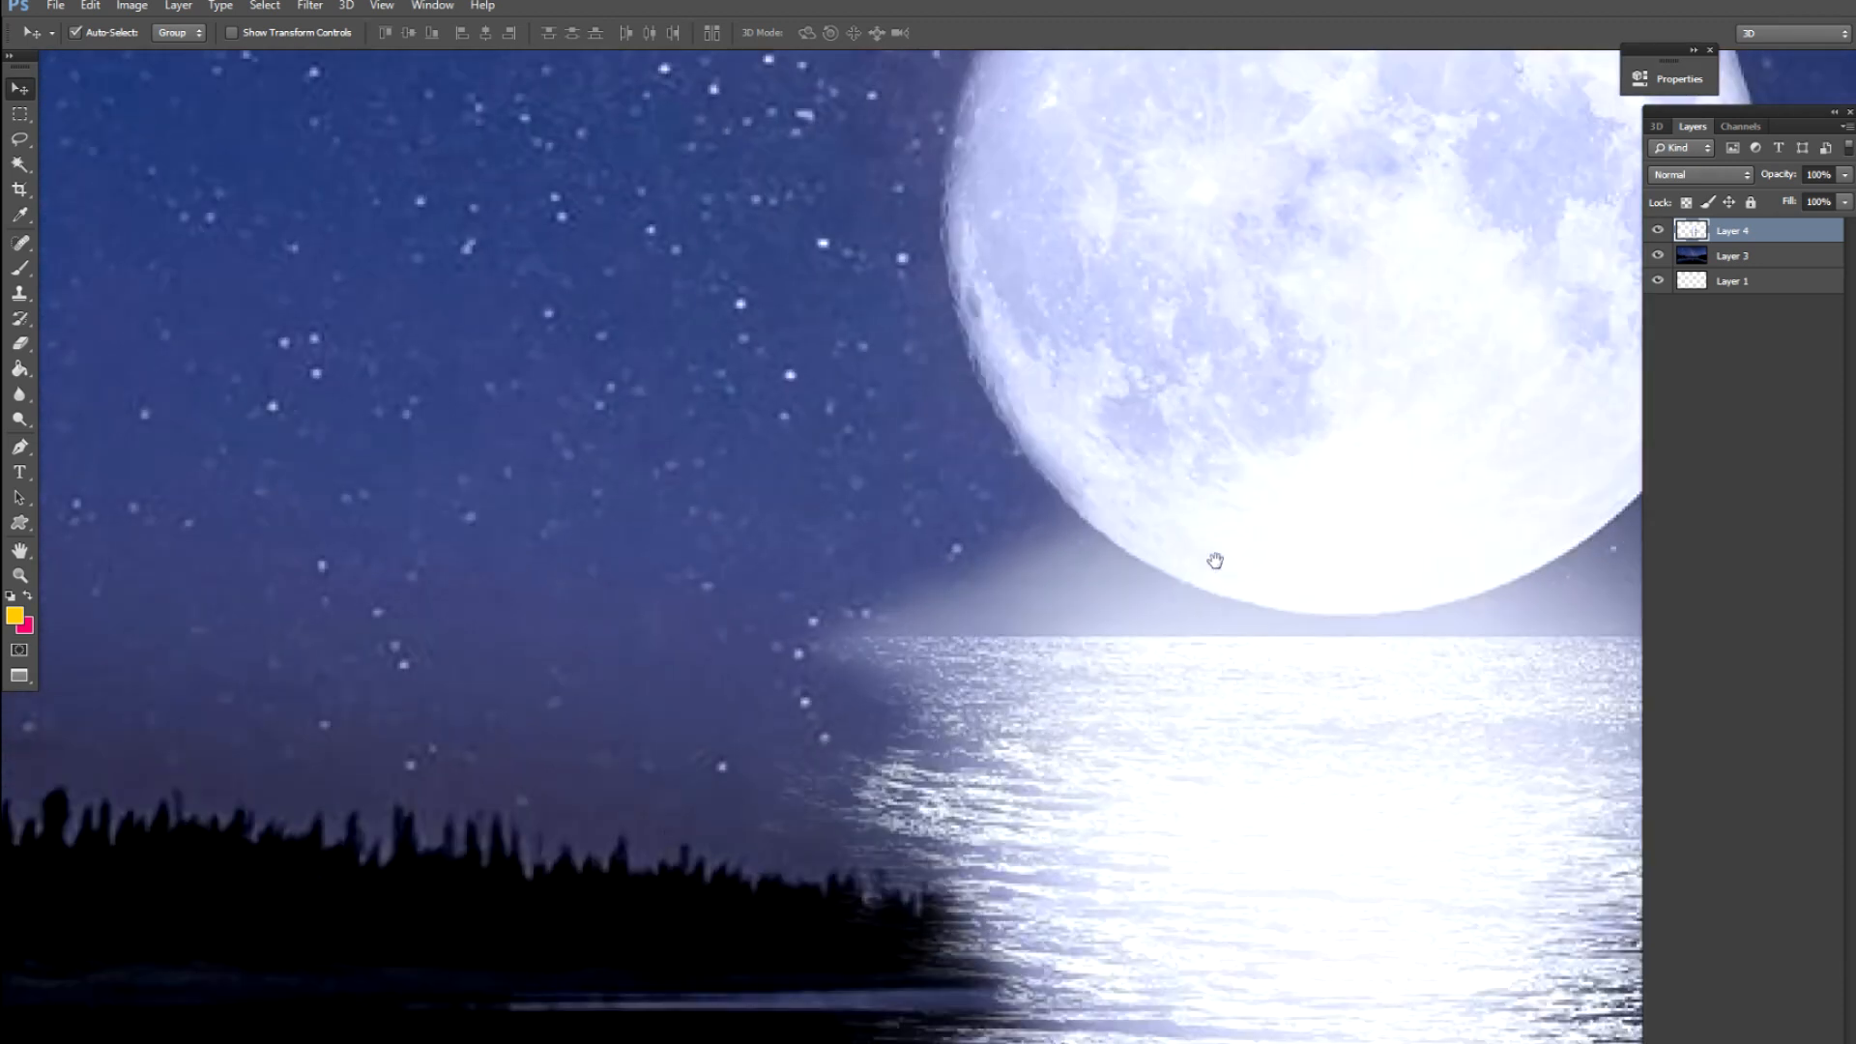
pyautogui.press('p')
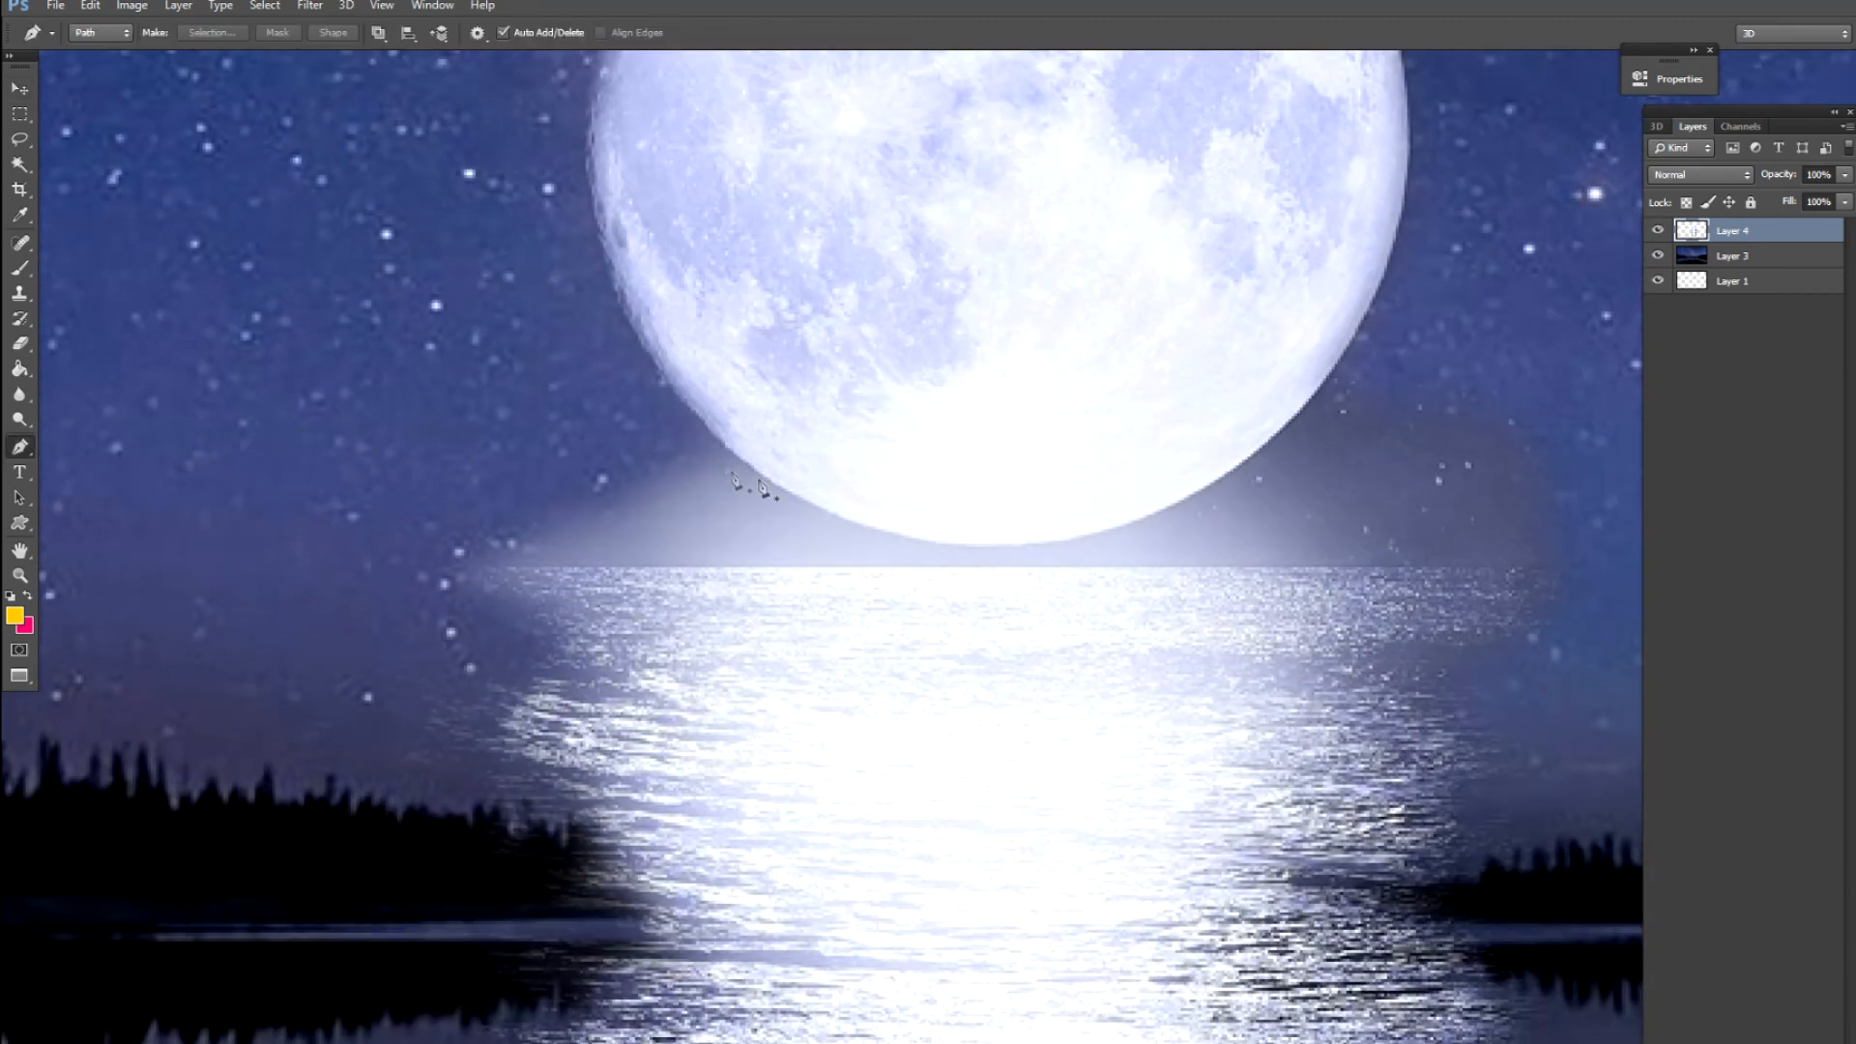
pyautogui.click(677, 398)
pyautogui.moveTo(833, 514); pyautogui.dragTo(910, 538)
pyautogui.moveTo(1068, 541); pyautogui.dragTo(1129, 529)
pyautogui.moveTo(1233, 468); pyautogui.dragTo(1275, 441)
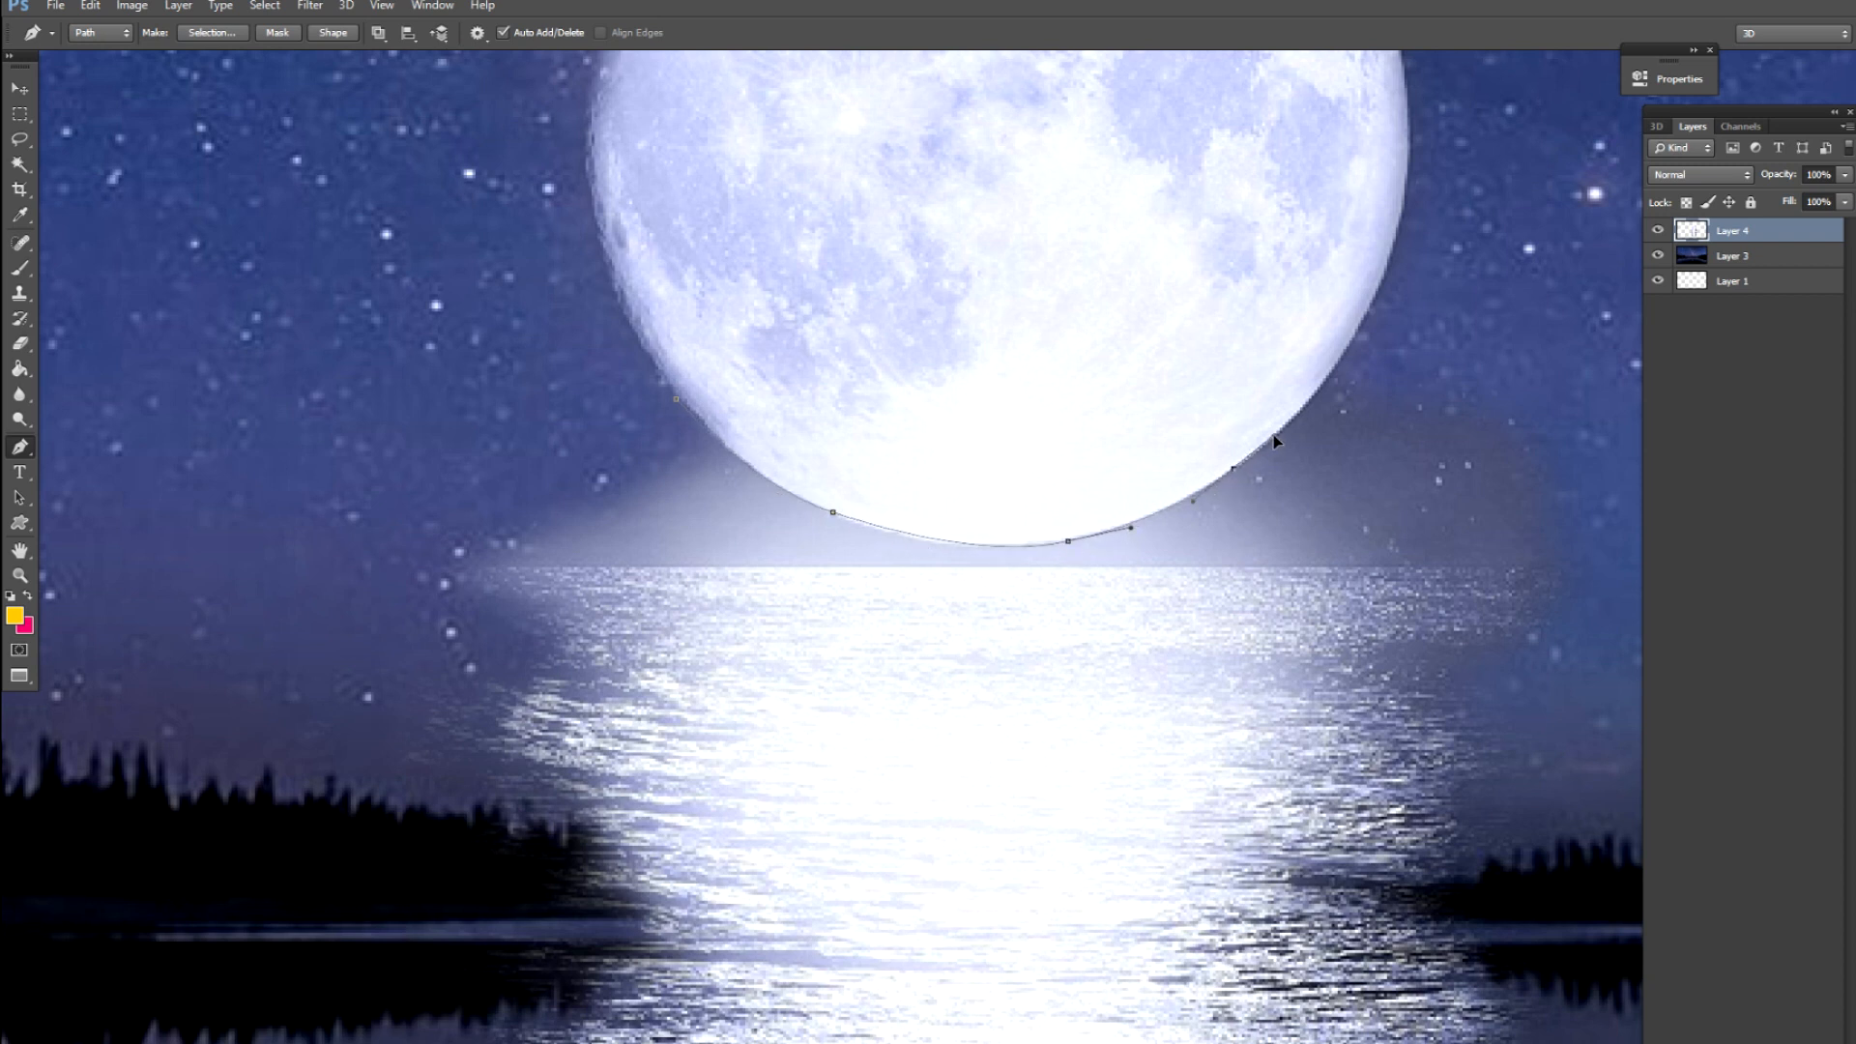
pyautogui.click(1338, 361)
pyautogui.click(1382, 282)
# Continue the path loosely around the whole water reflection and turn it into a selection
pyautogui.scroll(-5, 1382, 282)
pyautogui.click(1171, 503)
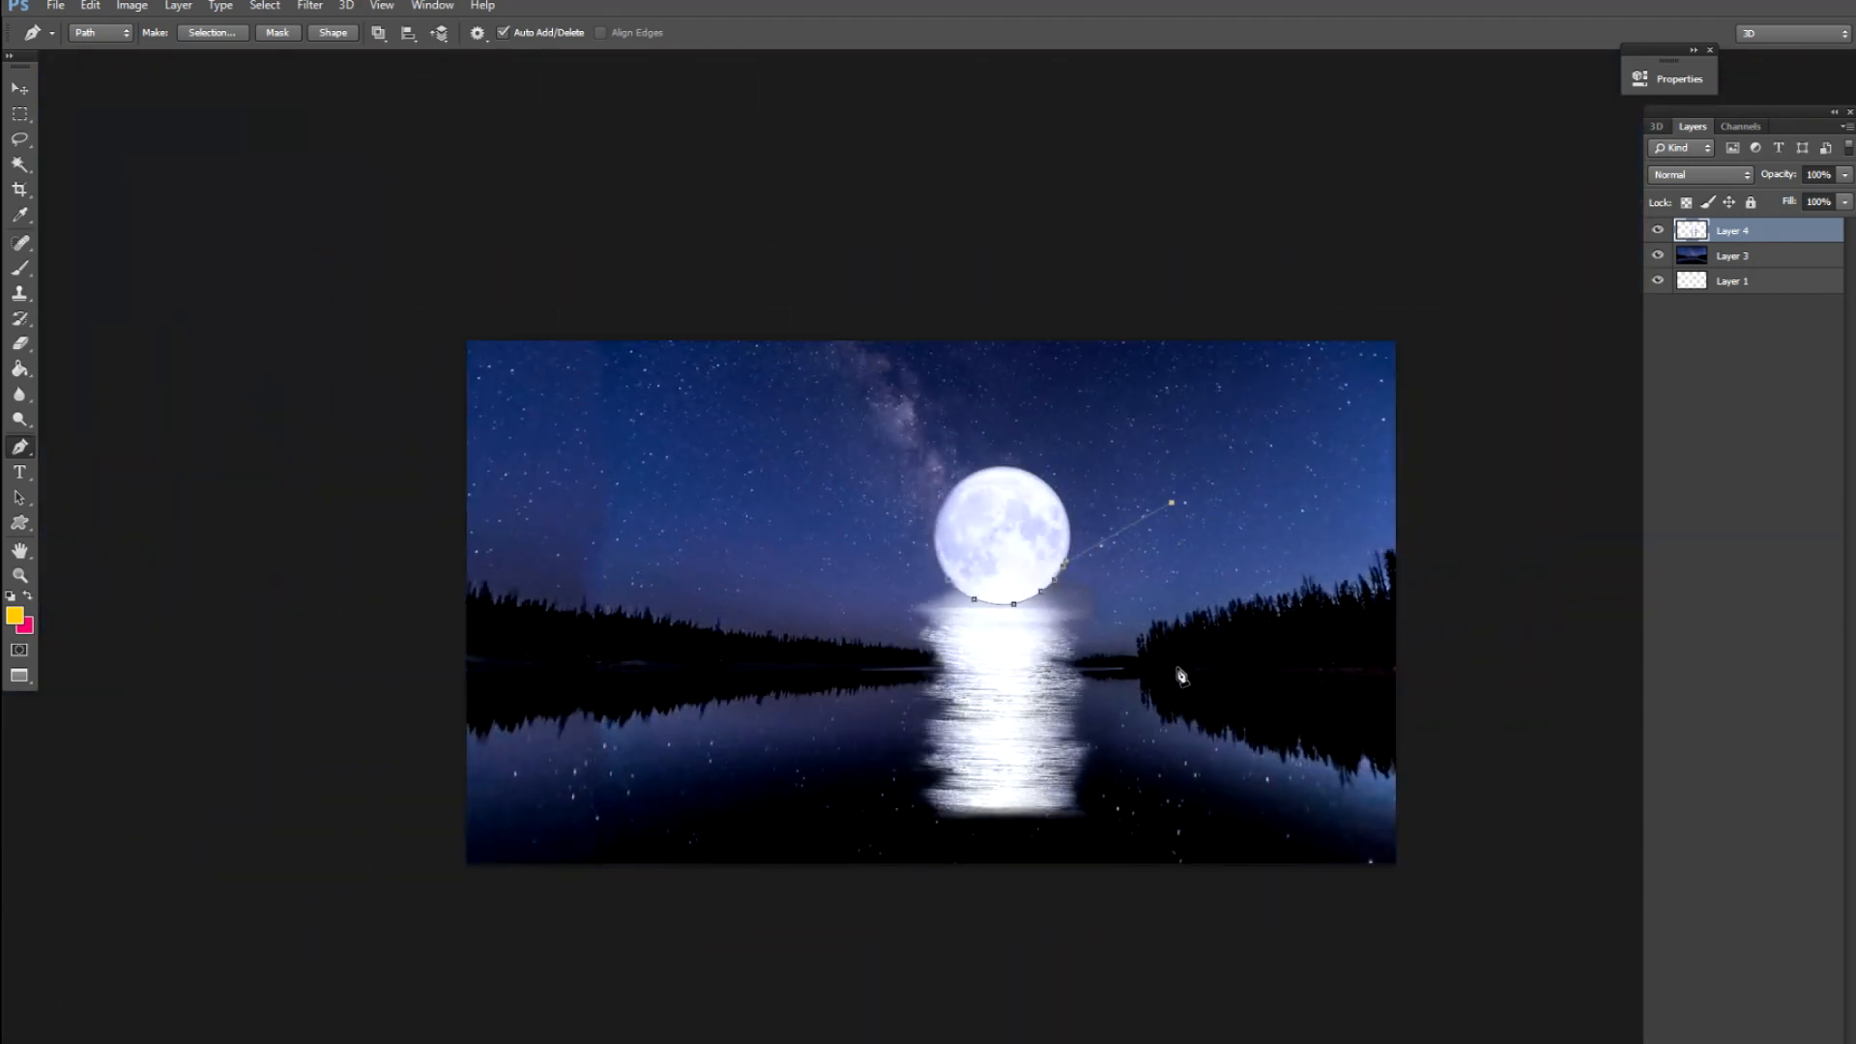
pyautogui.moveTo(1145, 797); pyautogui.dragTo(1136, 823)
pyautogui.moveTo(1119, 848); pyautogui.dragTo(1093, 851)
pyautogui.moveTo(1014, 858); pyautogui.dragTo(916, 855)
pyautogui.moveTo(863, 832); pyautogui.dragTo(851, 804)
pyautogui.moveTo(833, 765); pyautogui.dragTo(806, 660)
pyautogui.moveTo(809, 627); pyautogui.dragTo(812, 614)
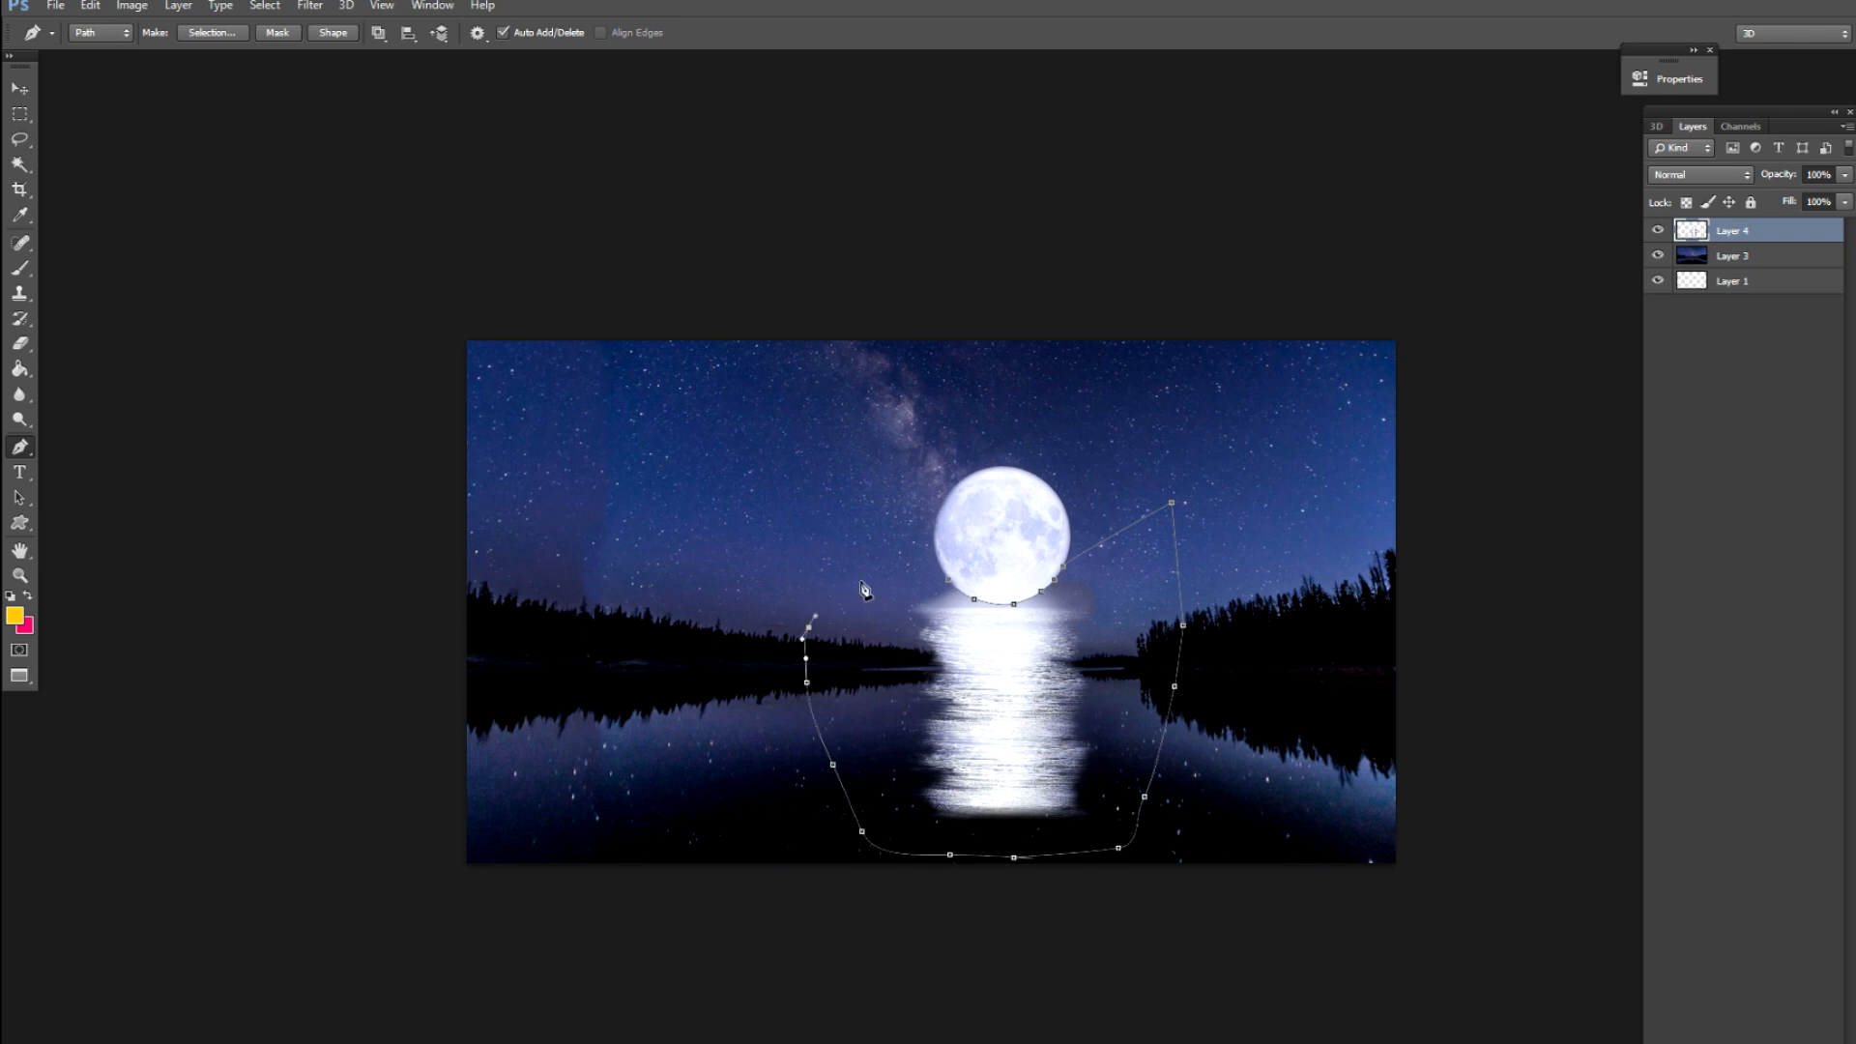
pyautogui.hotkey('ctrl', 'Return')
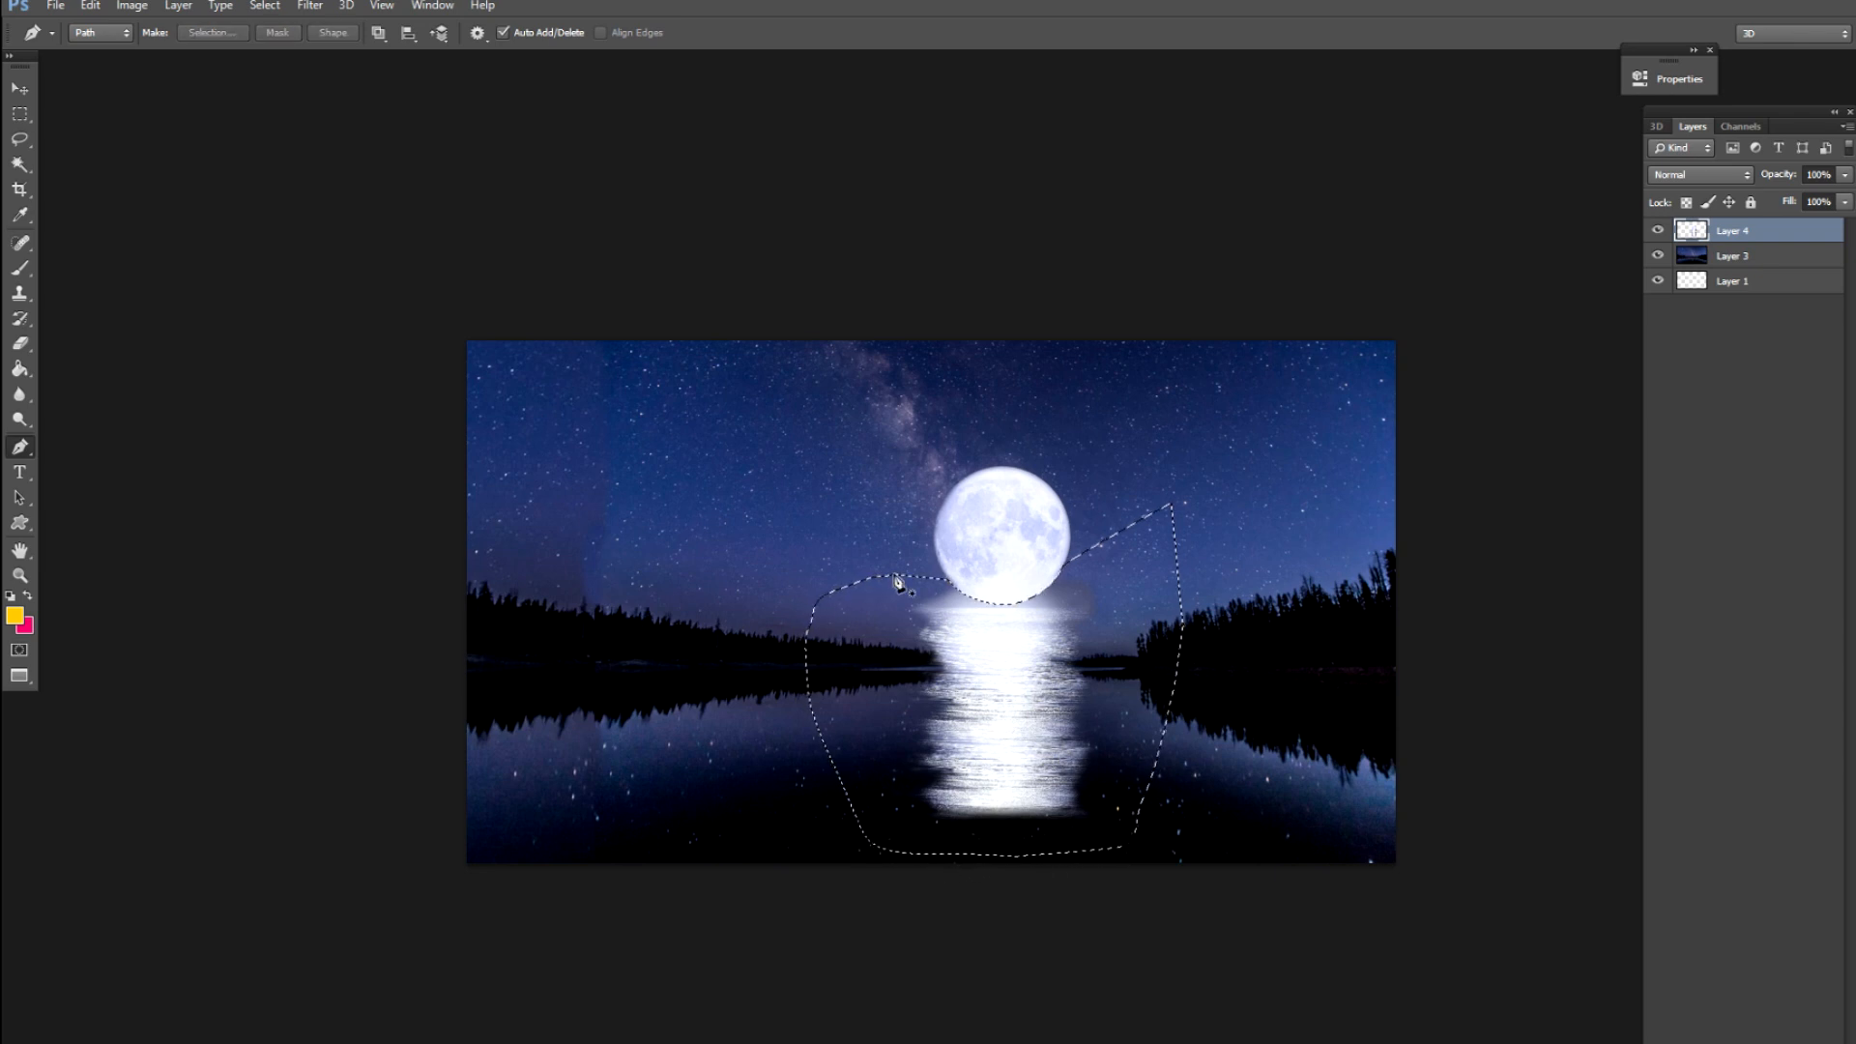
# Separate the selected reflection from the moon onto its own layer and move it down onto the lake surface
pyautogui.press('Delete')
pyautogui.hotkey('ctrl', 'd')
pyautogui.hotkey('ctrl', 'v')
pyautogui.press('v')
pyautogui.moveTo(954, 613)
pyautogui.mouseDown()
pyautogui.moveTo(1008, 744)
pyautogui.moveTo(1005, 720)
pyautogui.mouseUp()
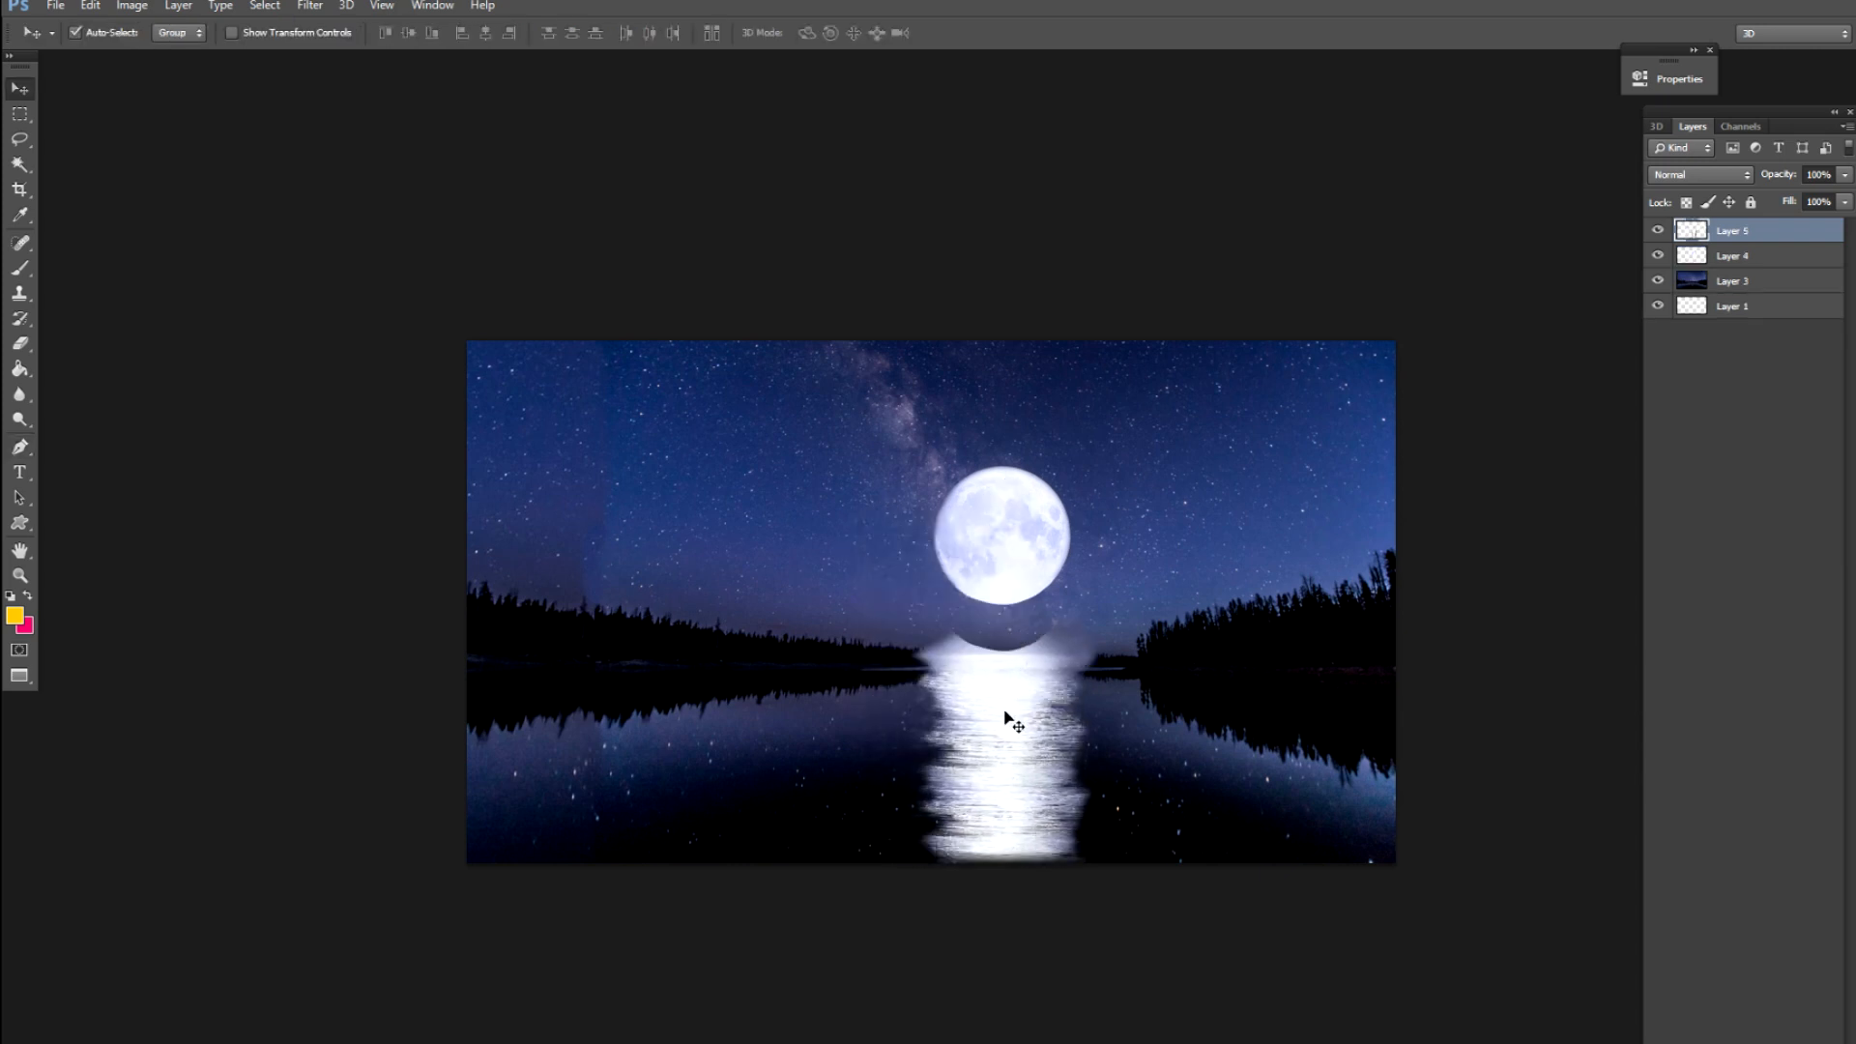
# Lasso the excess upper part of the reflection above the waterline, feather the selection by 15 pixels, and delete it
pyautogui.press('l')
pyautogui.moveTo(1107, 688)
pyautogui.mouseDown()
pyautogui.moveTo(891, 689)
pyautogui.moveTo(906, 624)
pyautogui.moveTo(1119, 602)
pyautogui.moveTo(1107, 690)
pyautogui.mouseUp()
pyautogui.rightClick(1013, 696)
pyautogui.click(1070, 716)
pyautogui.write('15')
pyautogui.press('Return')
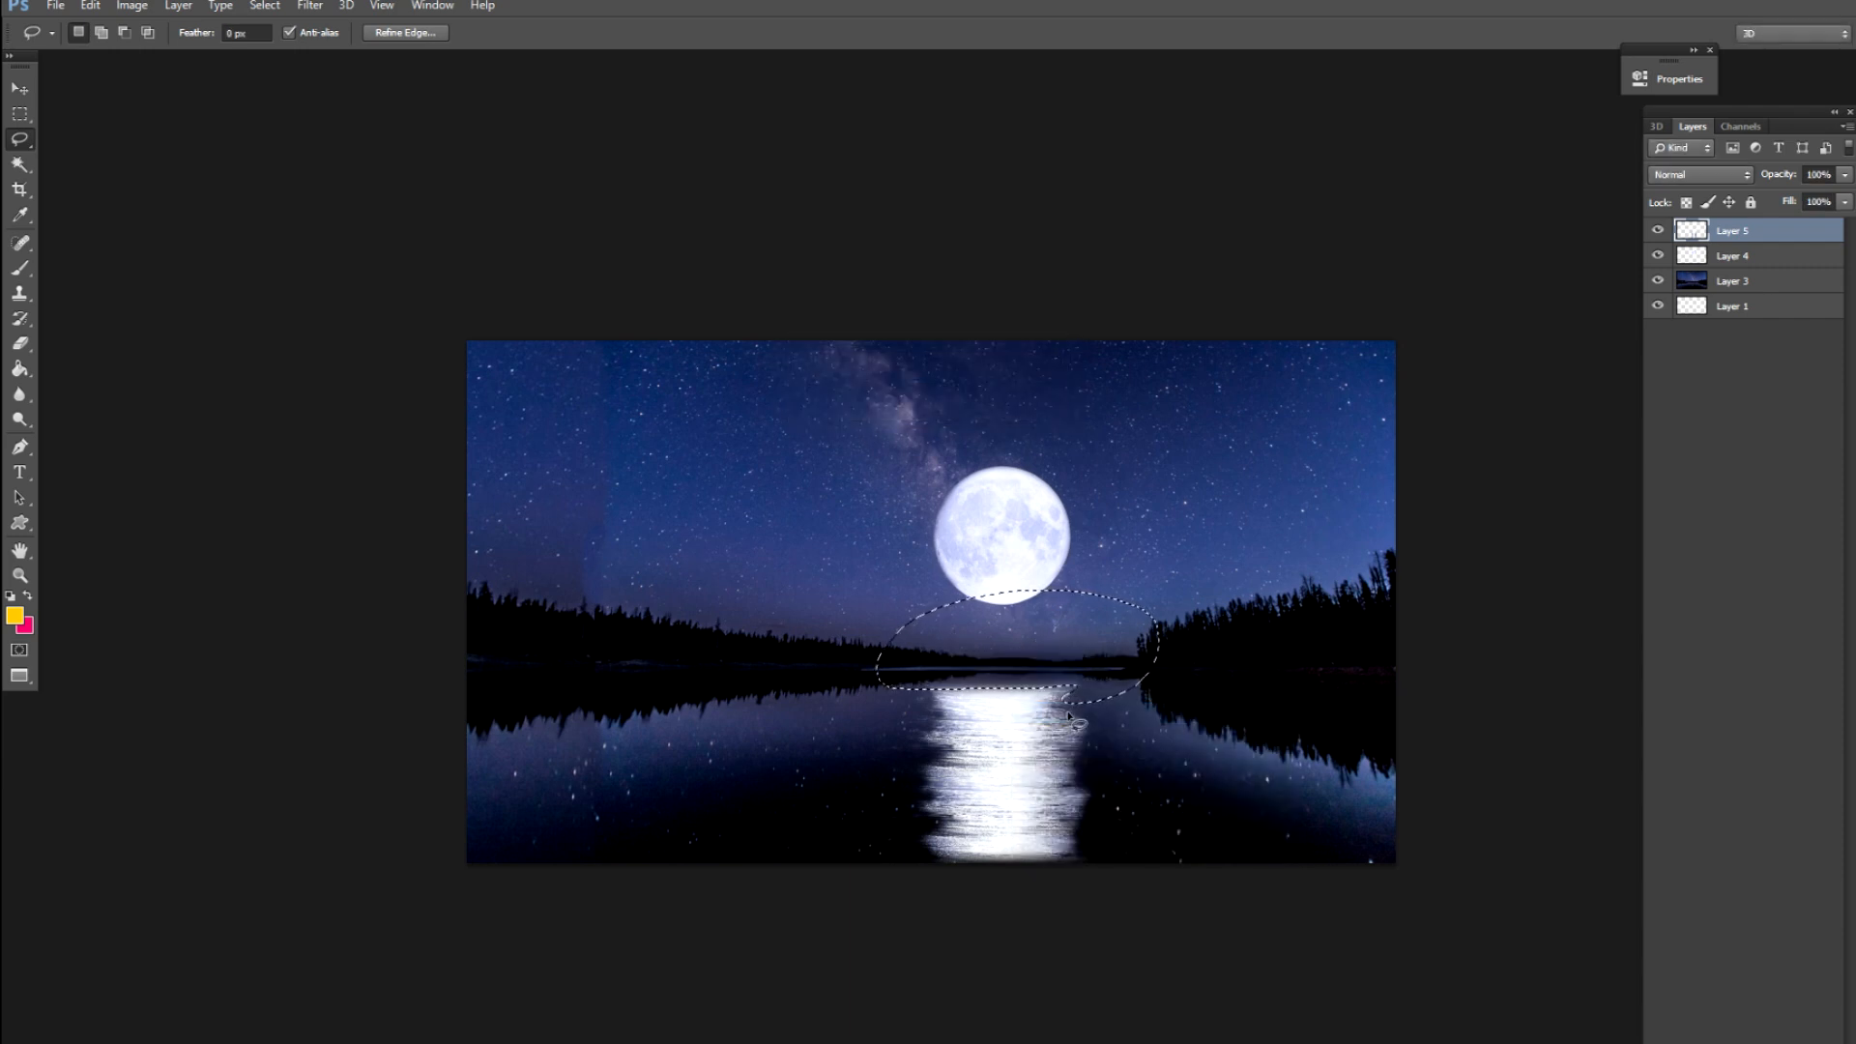
# Reposition and reshape the reflection so it runs from the far shoreline to the lower edge of the image, beneath the moon
pyautogui.press('v')
pyautogui.moveTo(978, 748); pyautogui.dragTo(978, 760)
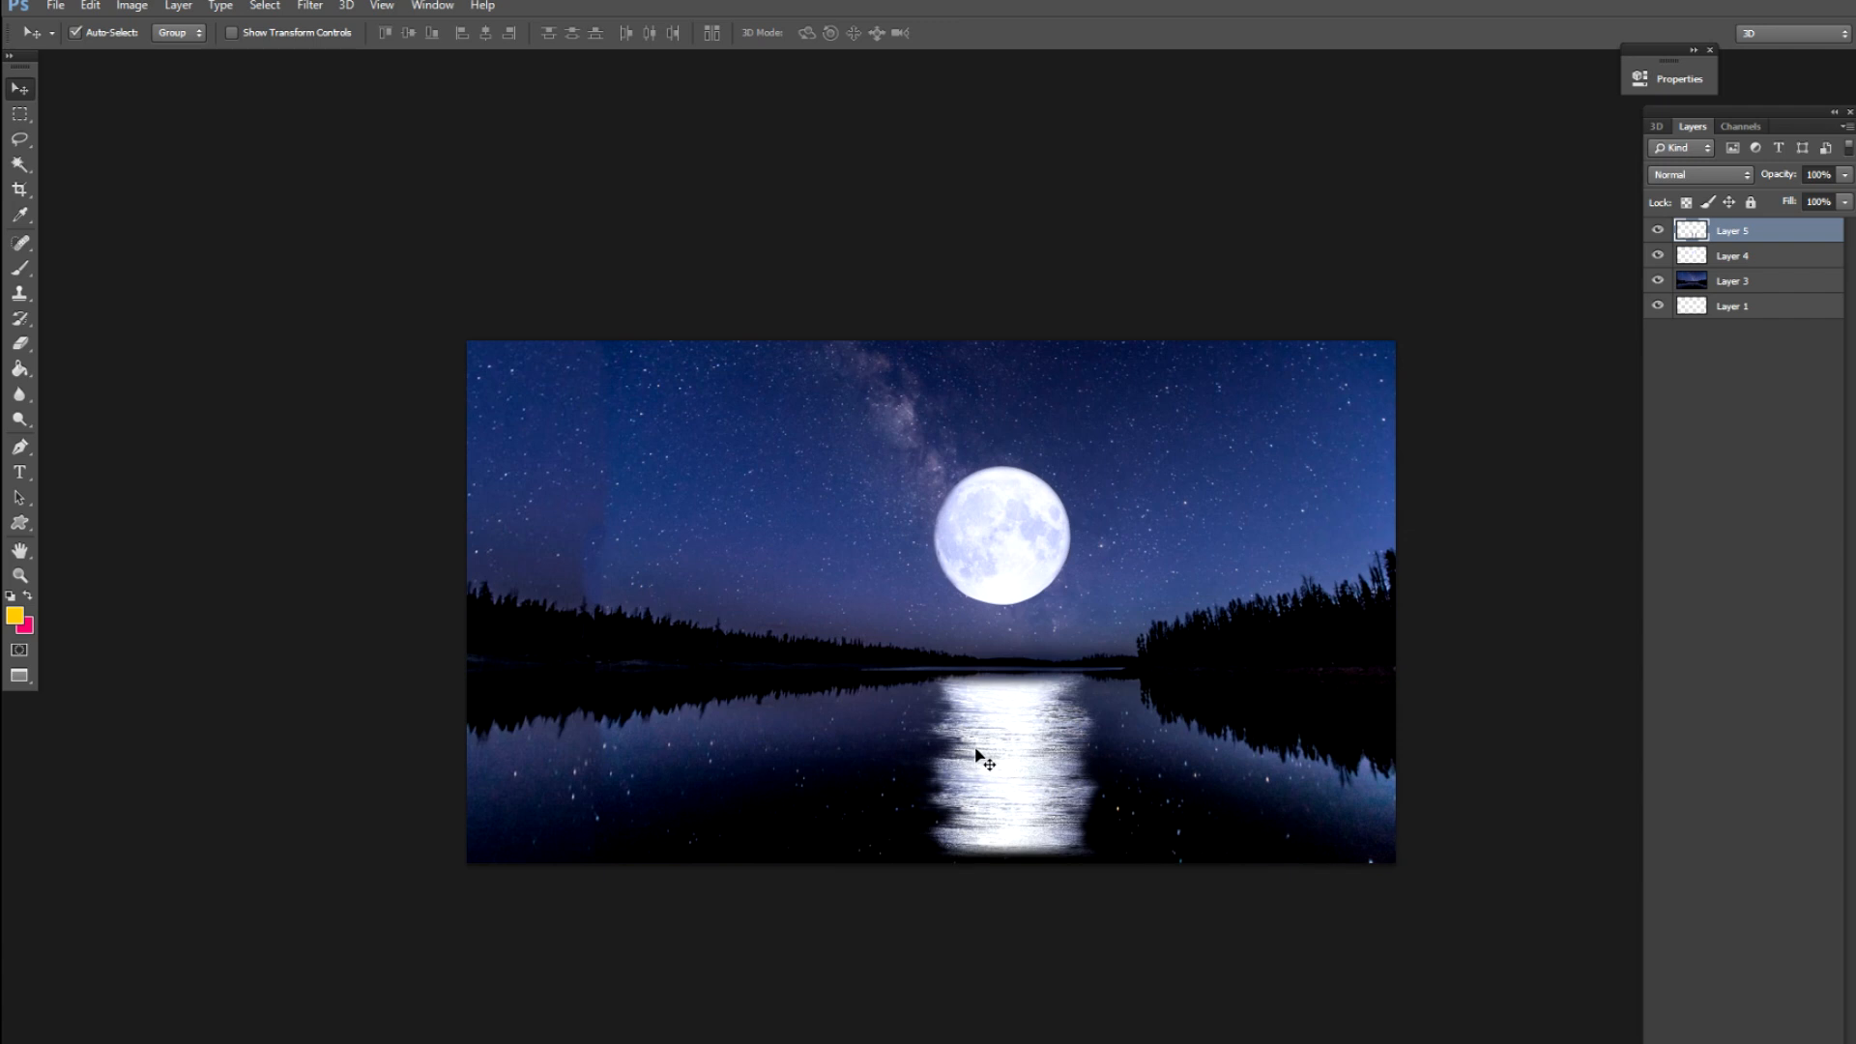
pyautogui.hotkey('ctrl', 't')
pyautogui.moveTo(1002, 621)
pyautogui.mouseDown()
pyautogui.moveTo(1001, 680)
pyautogui.moveTo(998, 653)
pyautogui.mouseUp()
pyautogui.moveTo(1003, 821); pyautogui.dragTo(988, 884)
pyautogui.press('Return')
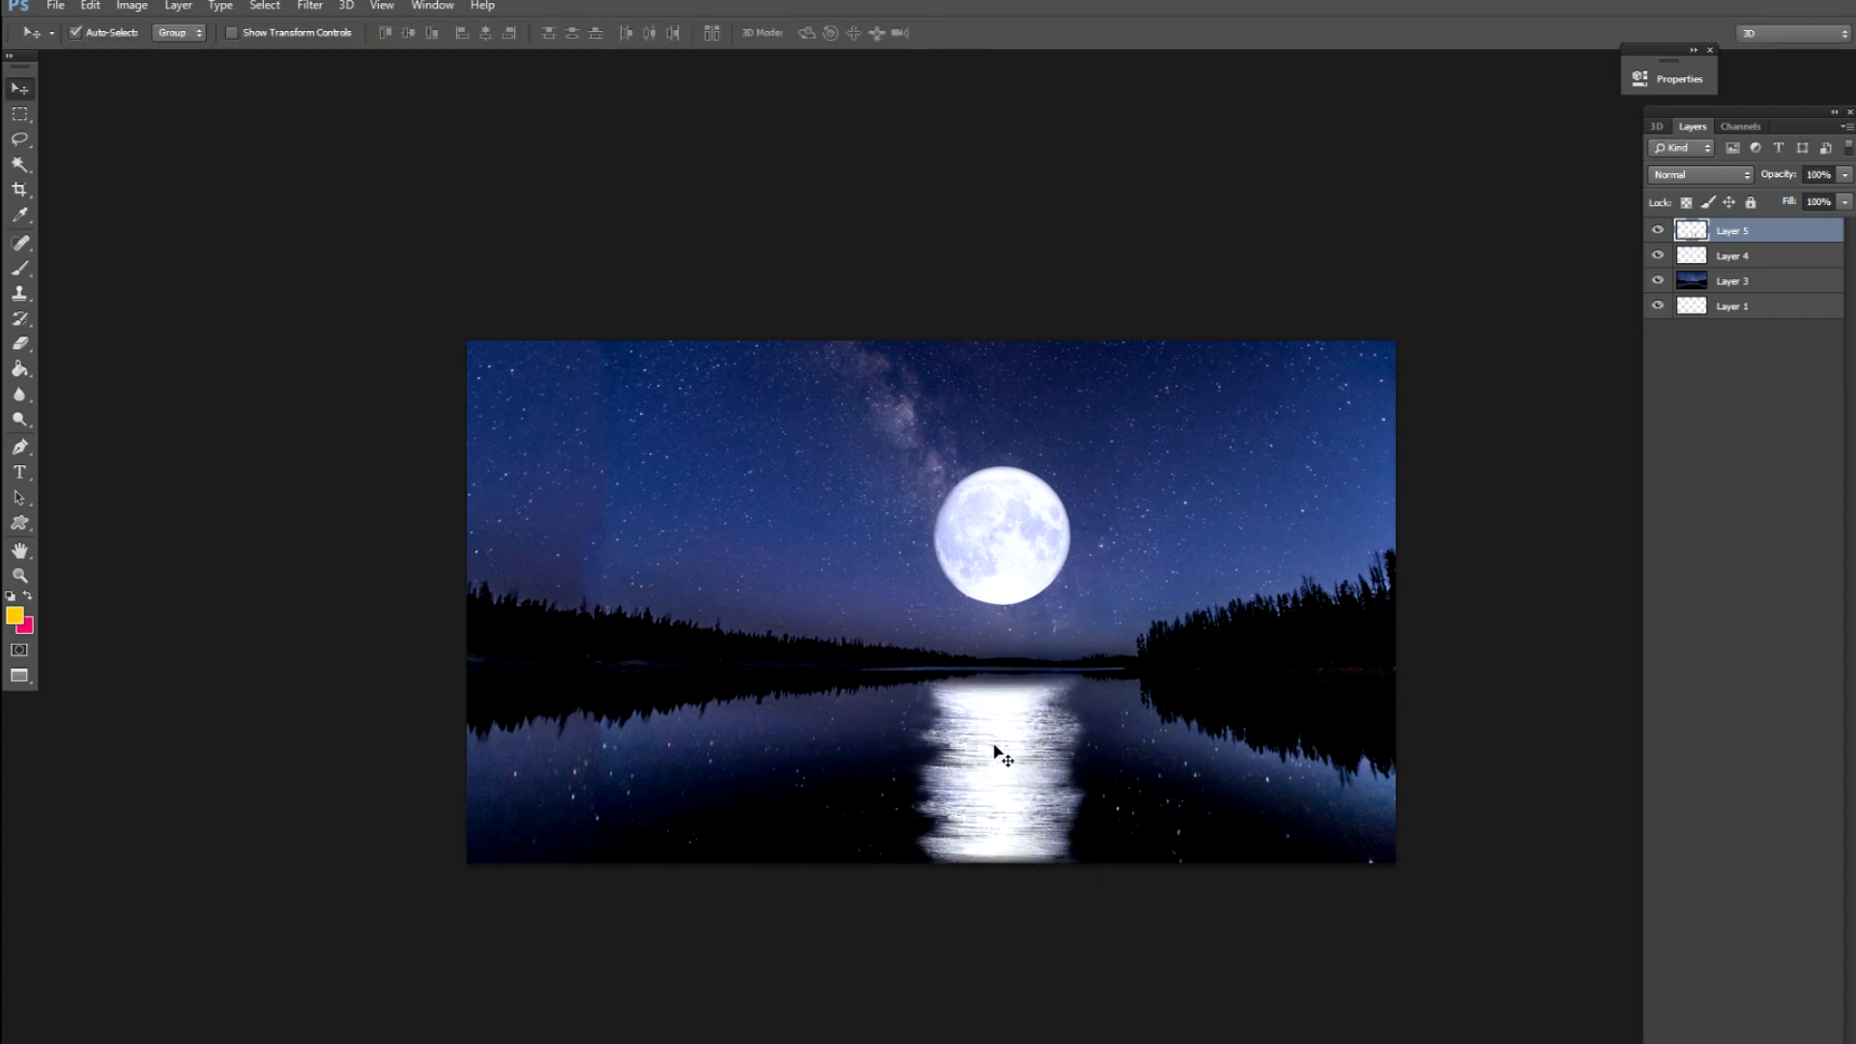
# Brighten the reflection with Hue/Saturation and lower its layer opacity to 56%
pyautogui.hotkey('ctrl', '+')
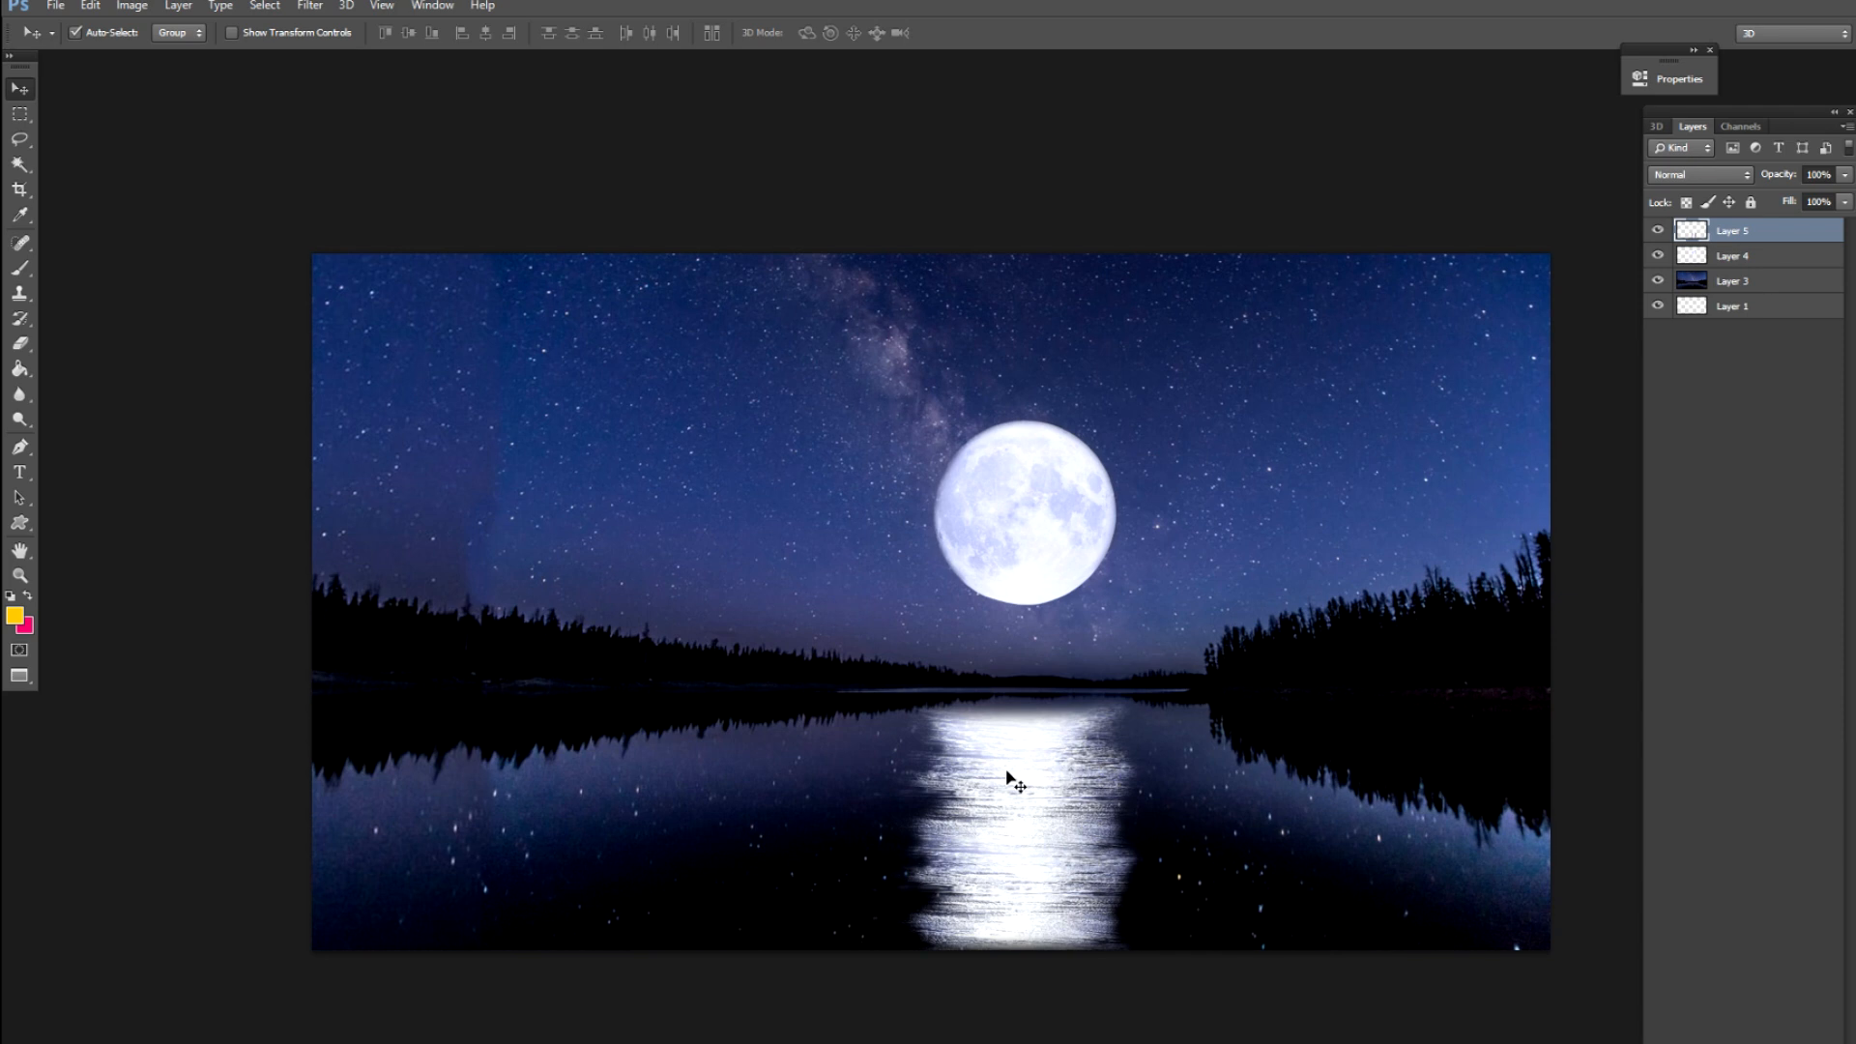
pyautogui.hotkey('ctrl', 'u')
pyautogui.moveTo(1559, 589); pyautogui.dragTo(1599, 593)
pyautogui.press('Return')
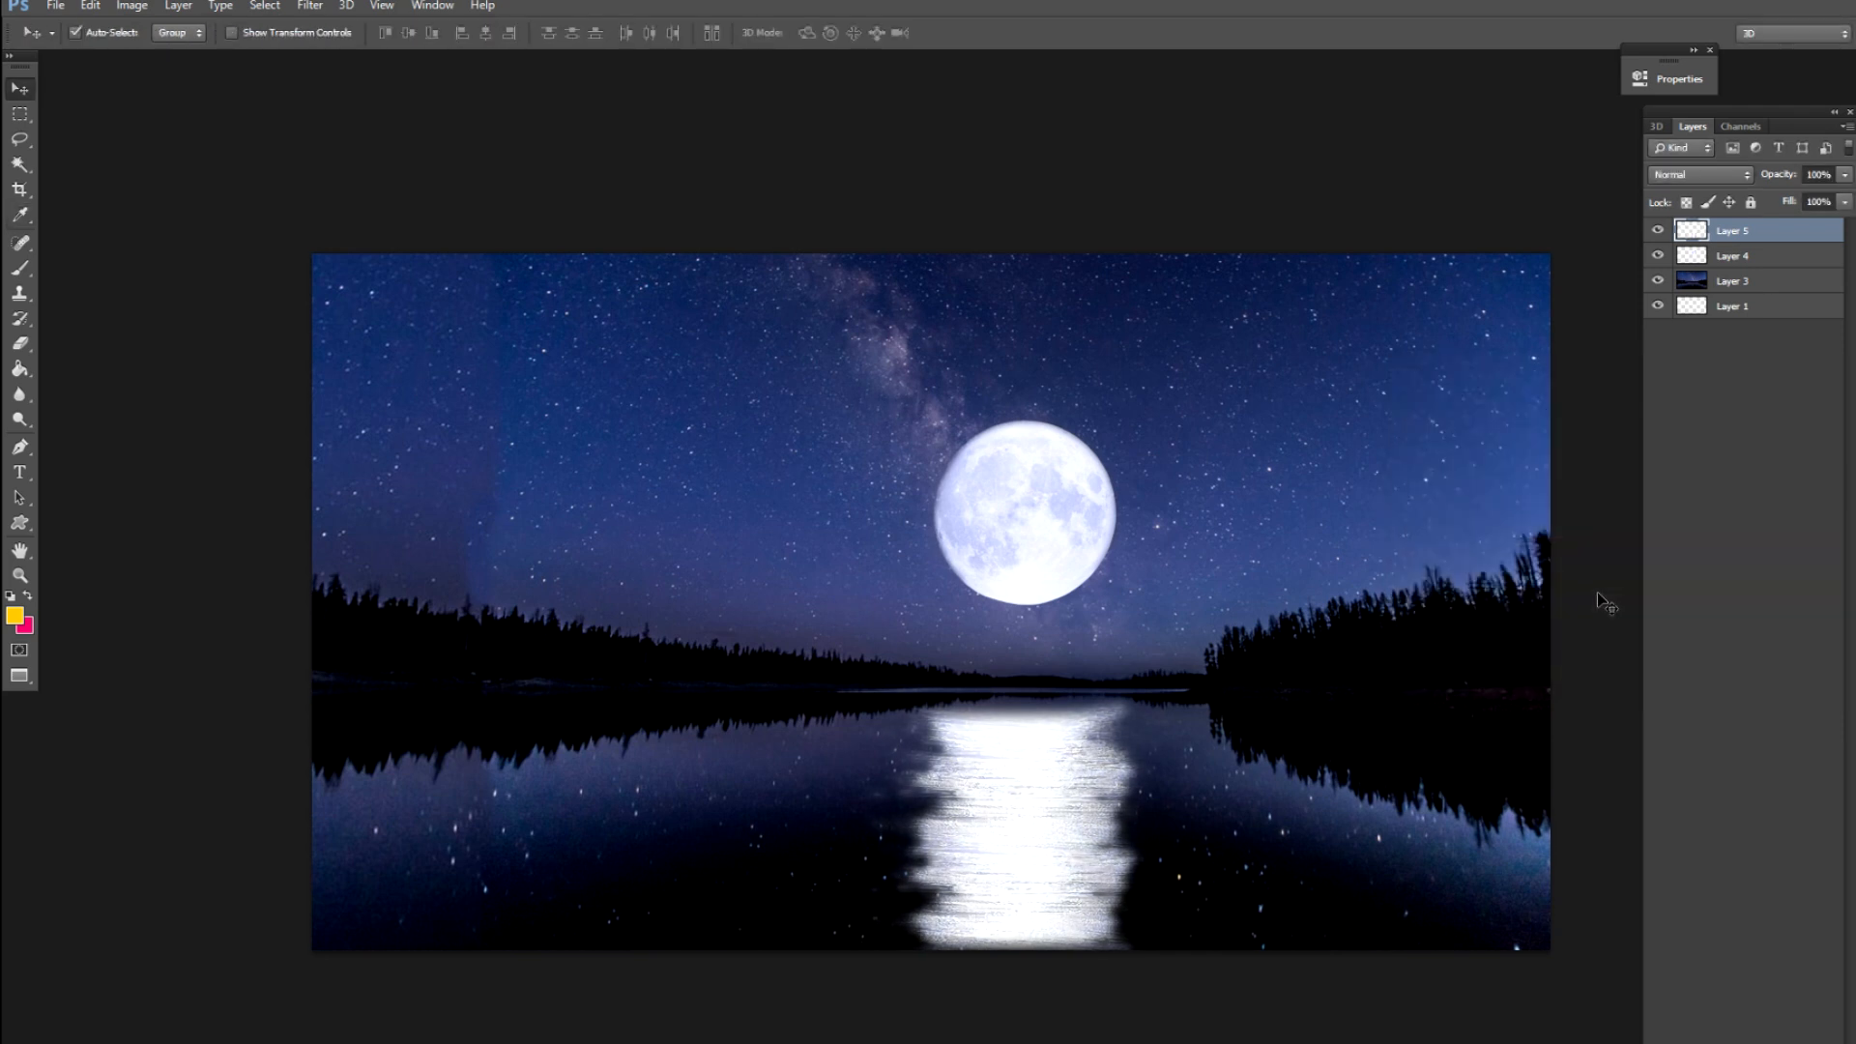
pyautogui.press('4')
pyautogui.press('5')
# Nudge the moon slightly upward and close the three source image documents, leaving only the composite open
pyautogui.moveTo(999, 514)
pyautogui.mouseDown()
pyautogui.moveTo(1019, 486)
pyautogui.moveTo(1010, 500)
pyautogui.mouseUp()
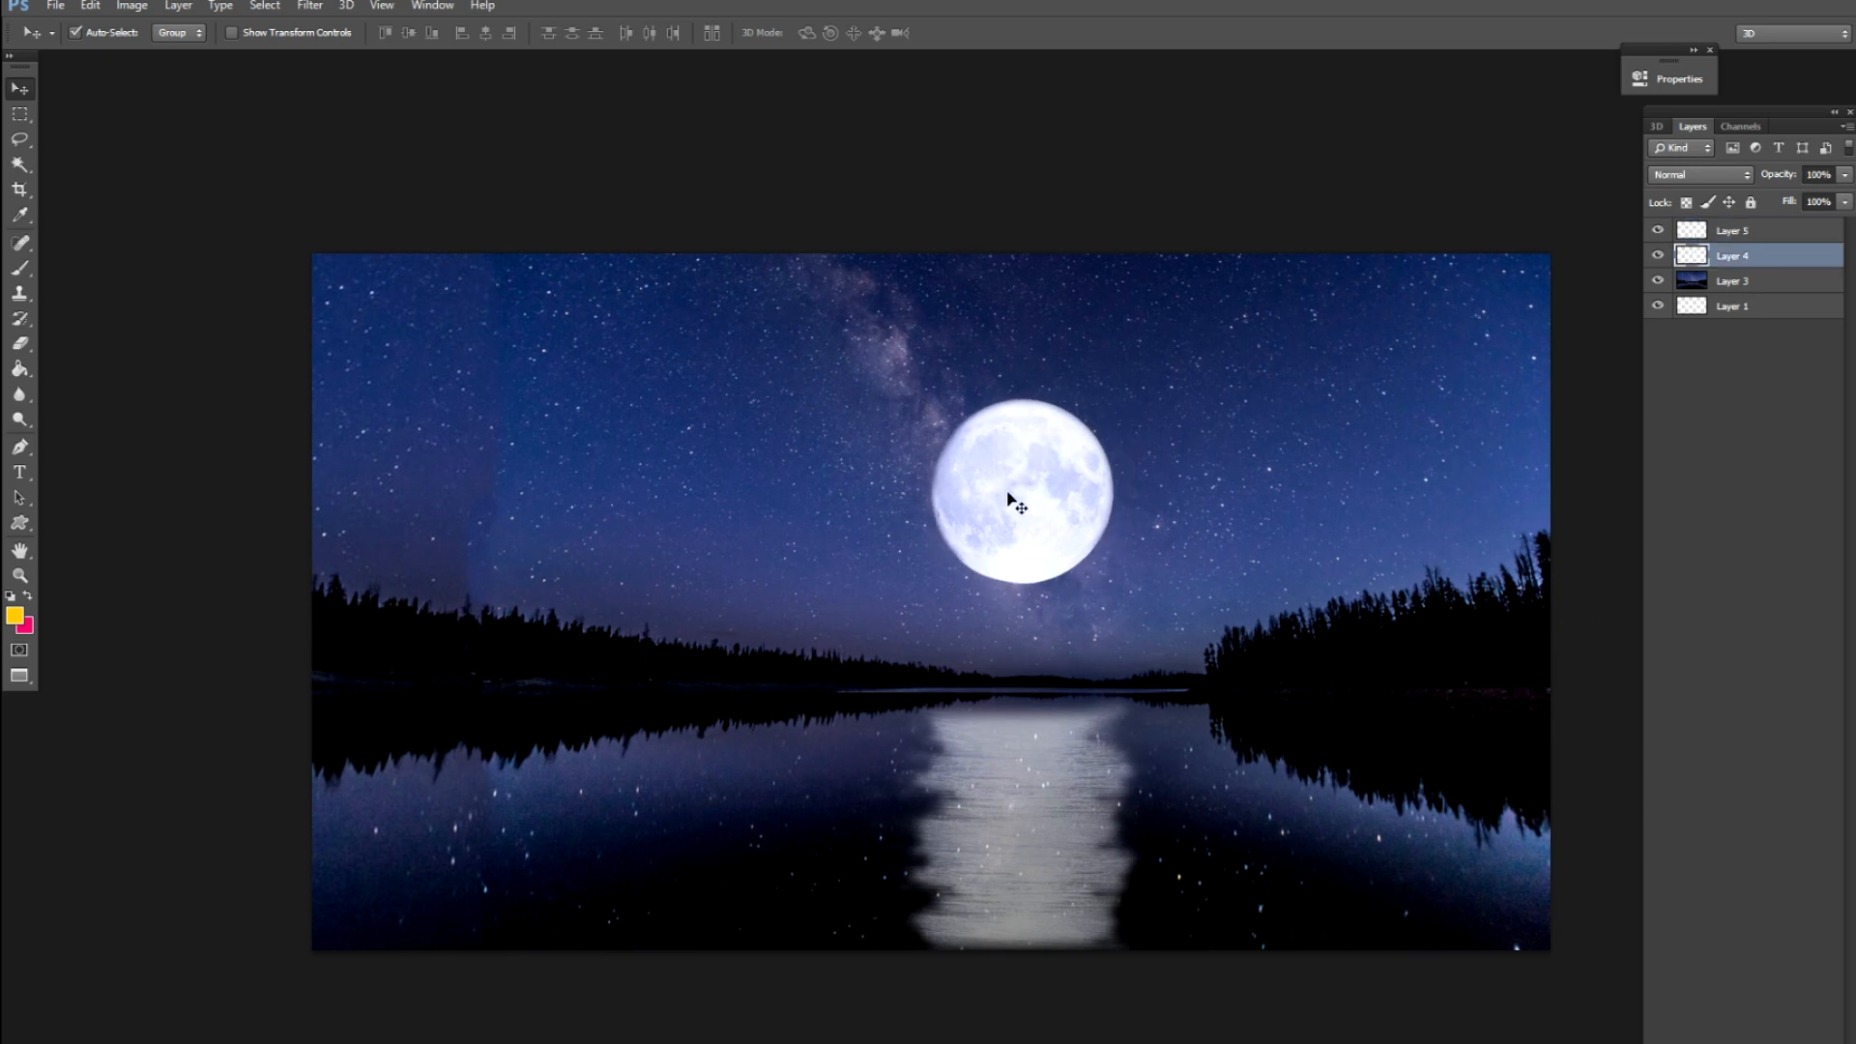
pyautogui.hotkey('shift', 'f')
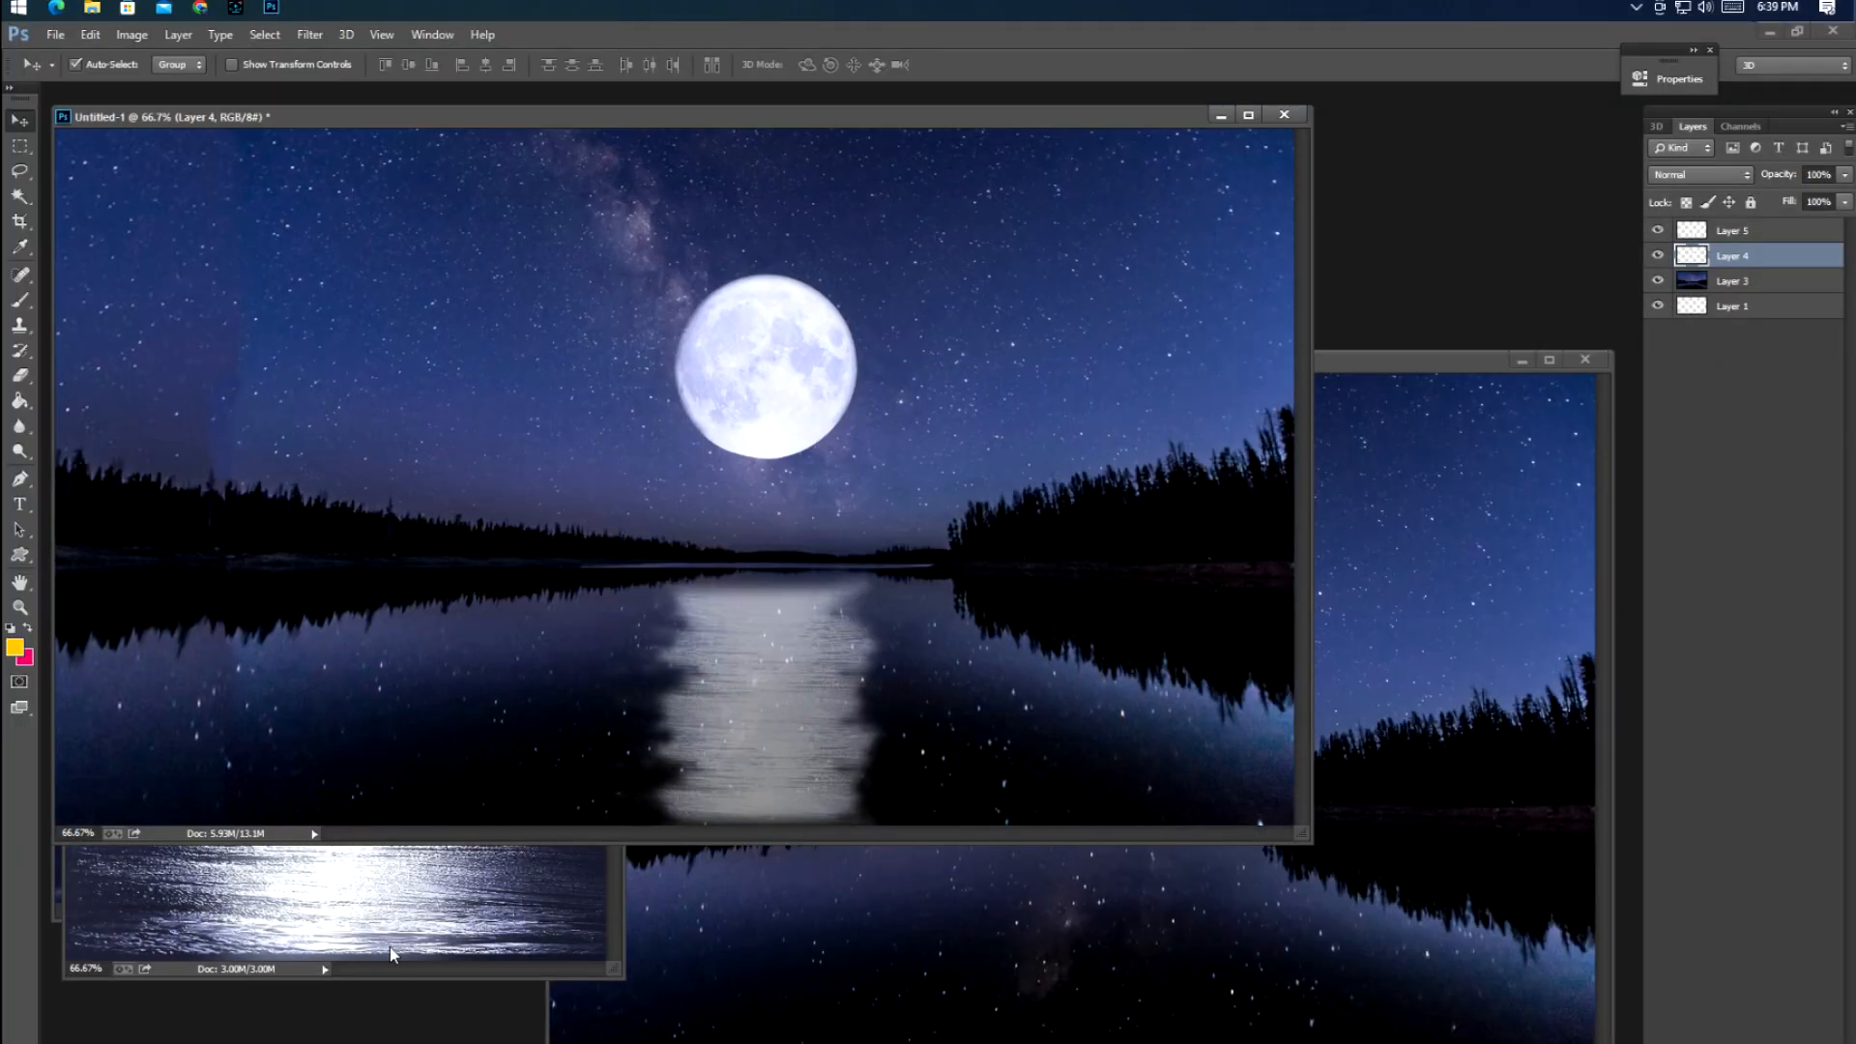
pyautogui.click(391, 954)
pyautogui.hotkey('ctrl', 'w')
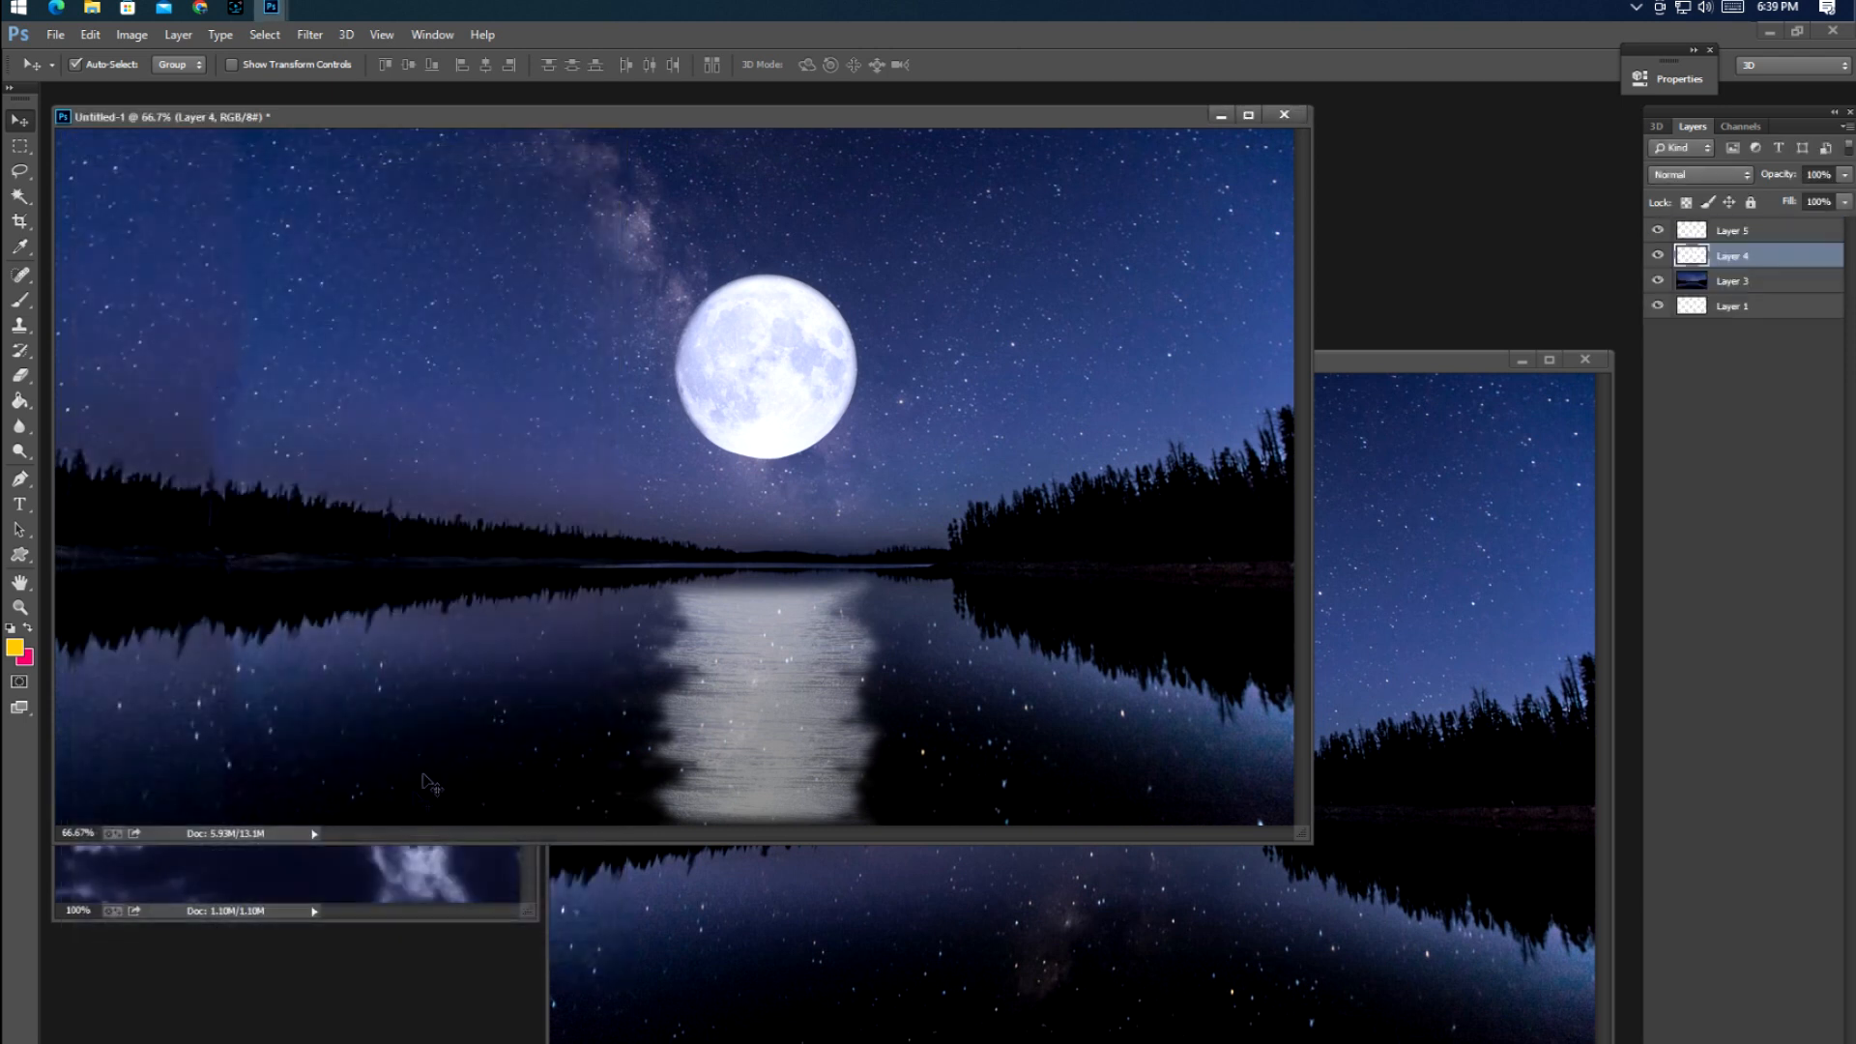
pyautogui.click(410, 878)
pyautogui.hotkey('ctrl', 'w')
pyautogui.click(804, 855)
pyautogui.hotkey('ctrl', 'w')
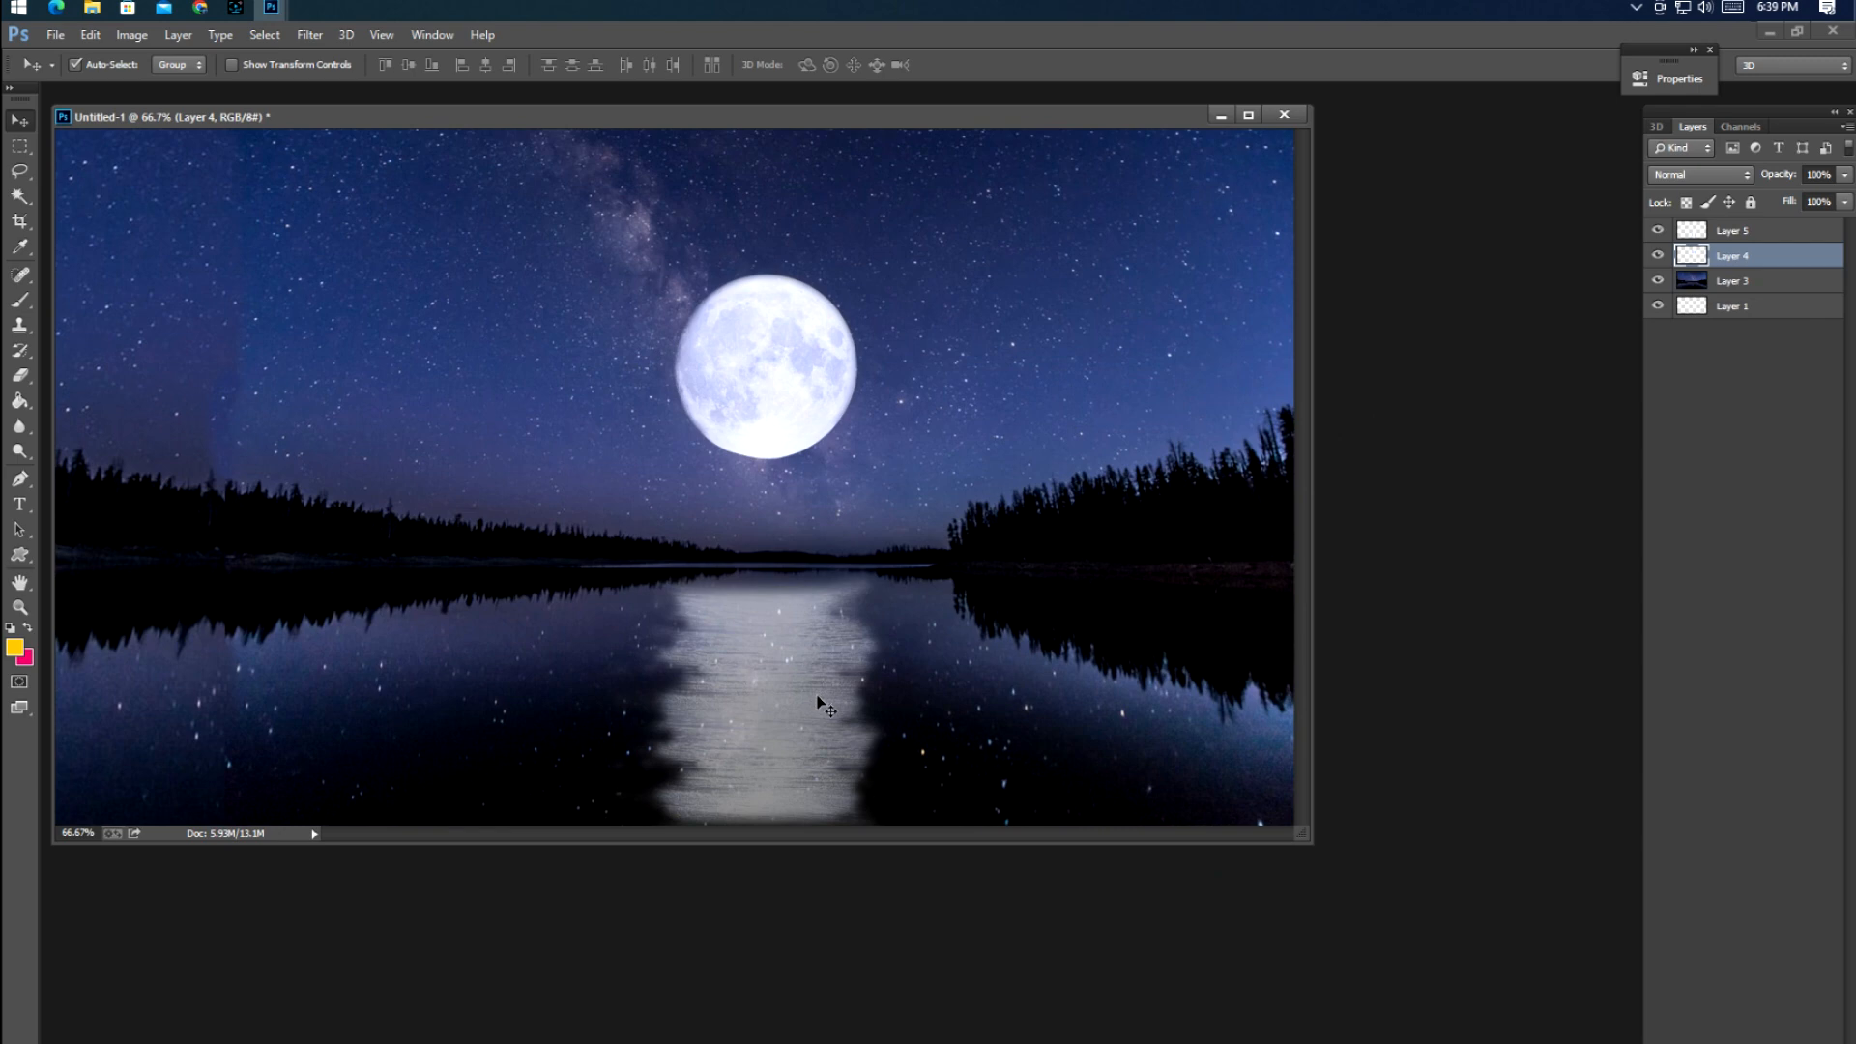
# Try to place the imgbin rowing boat JPG onto the lake in the composite
pyautogui.hotkey('ctrl', 'o')
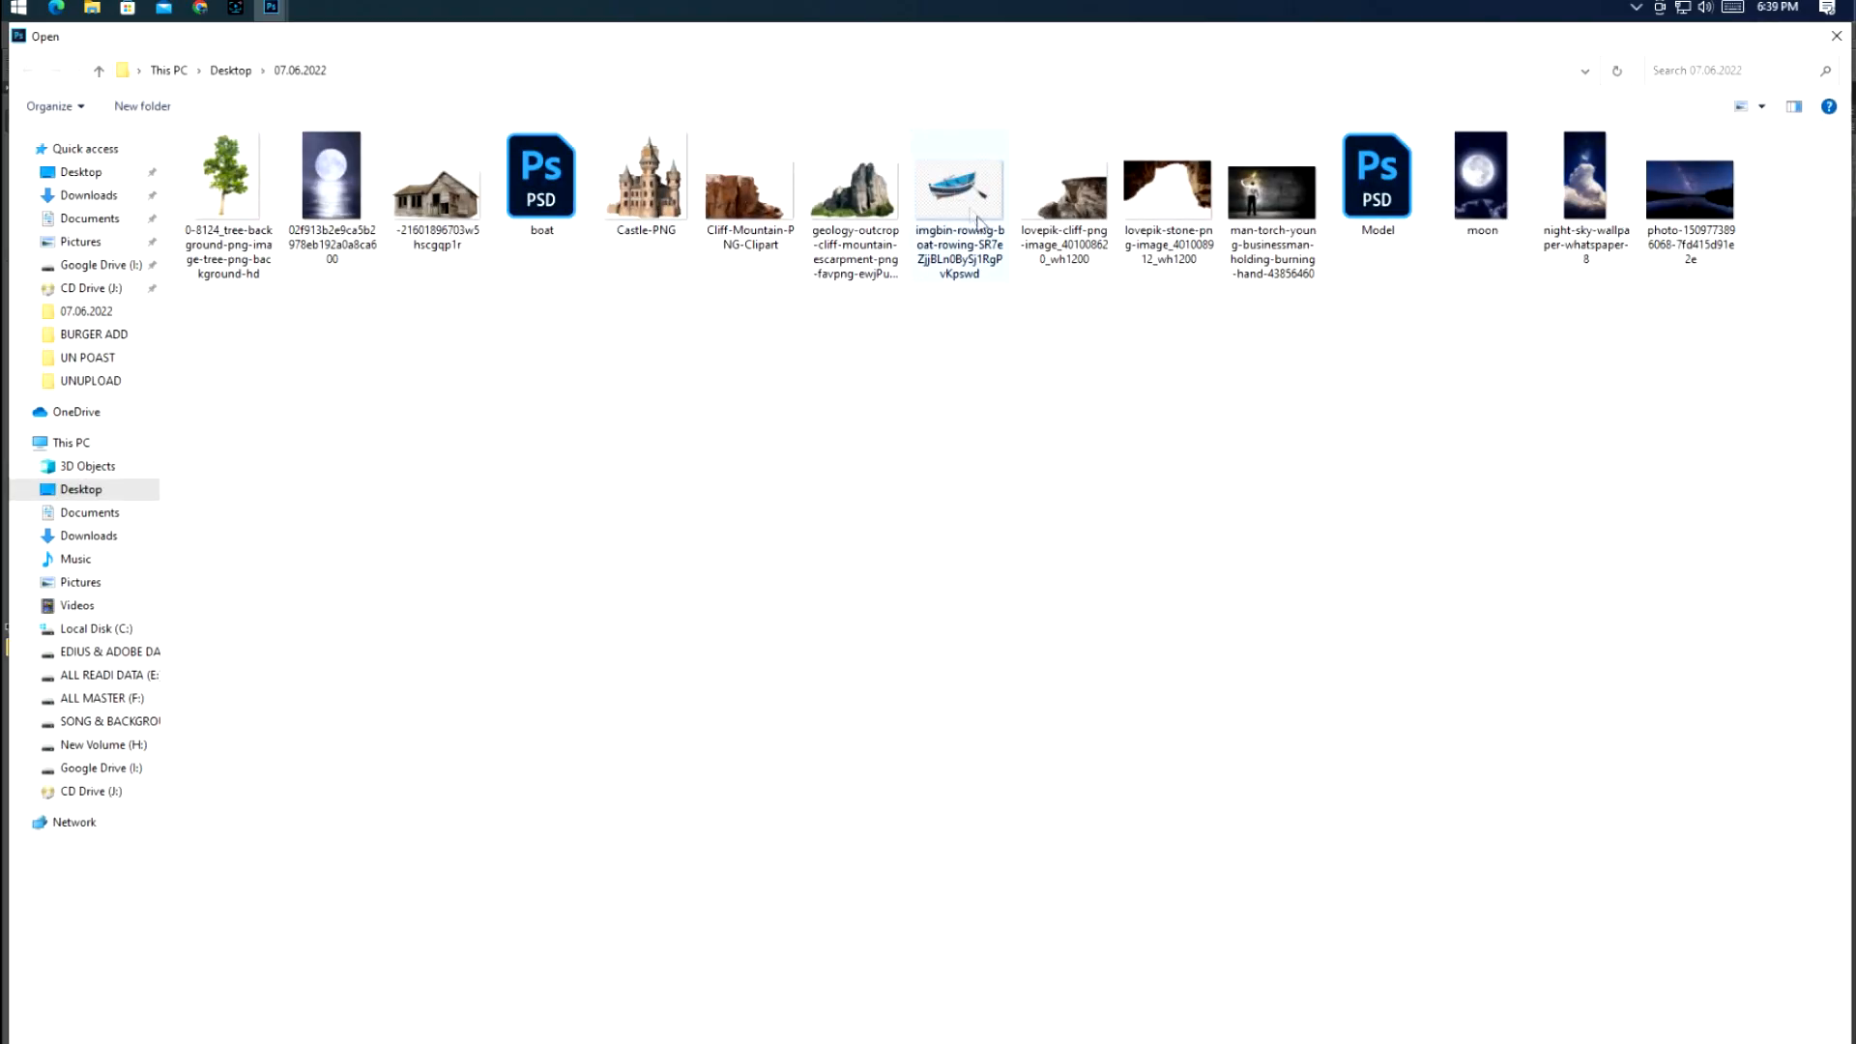
pyautogui.doubleClick(980, 218)
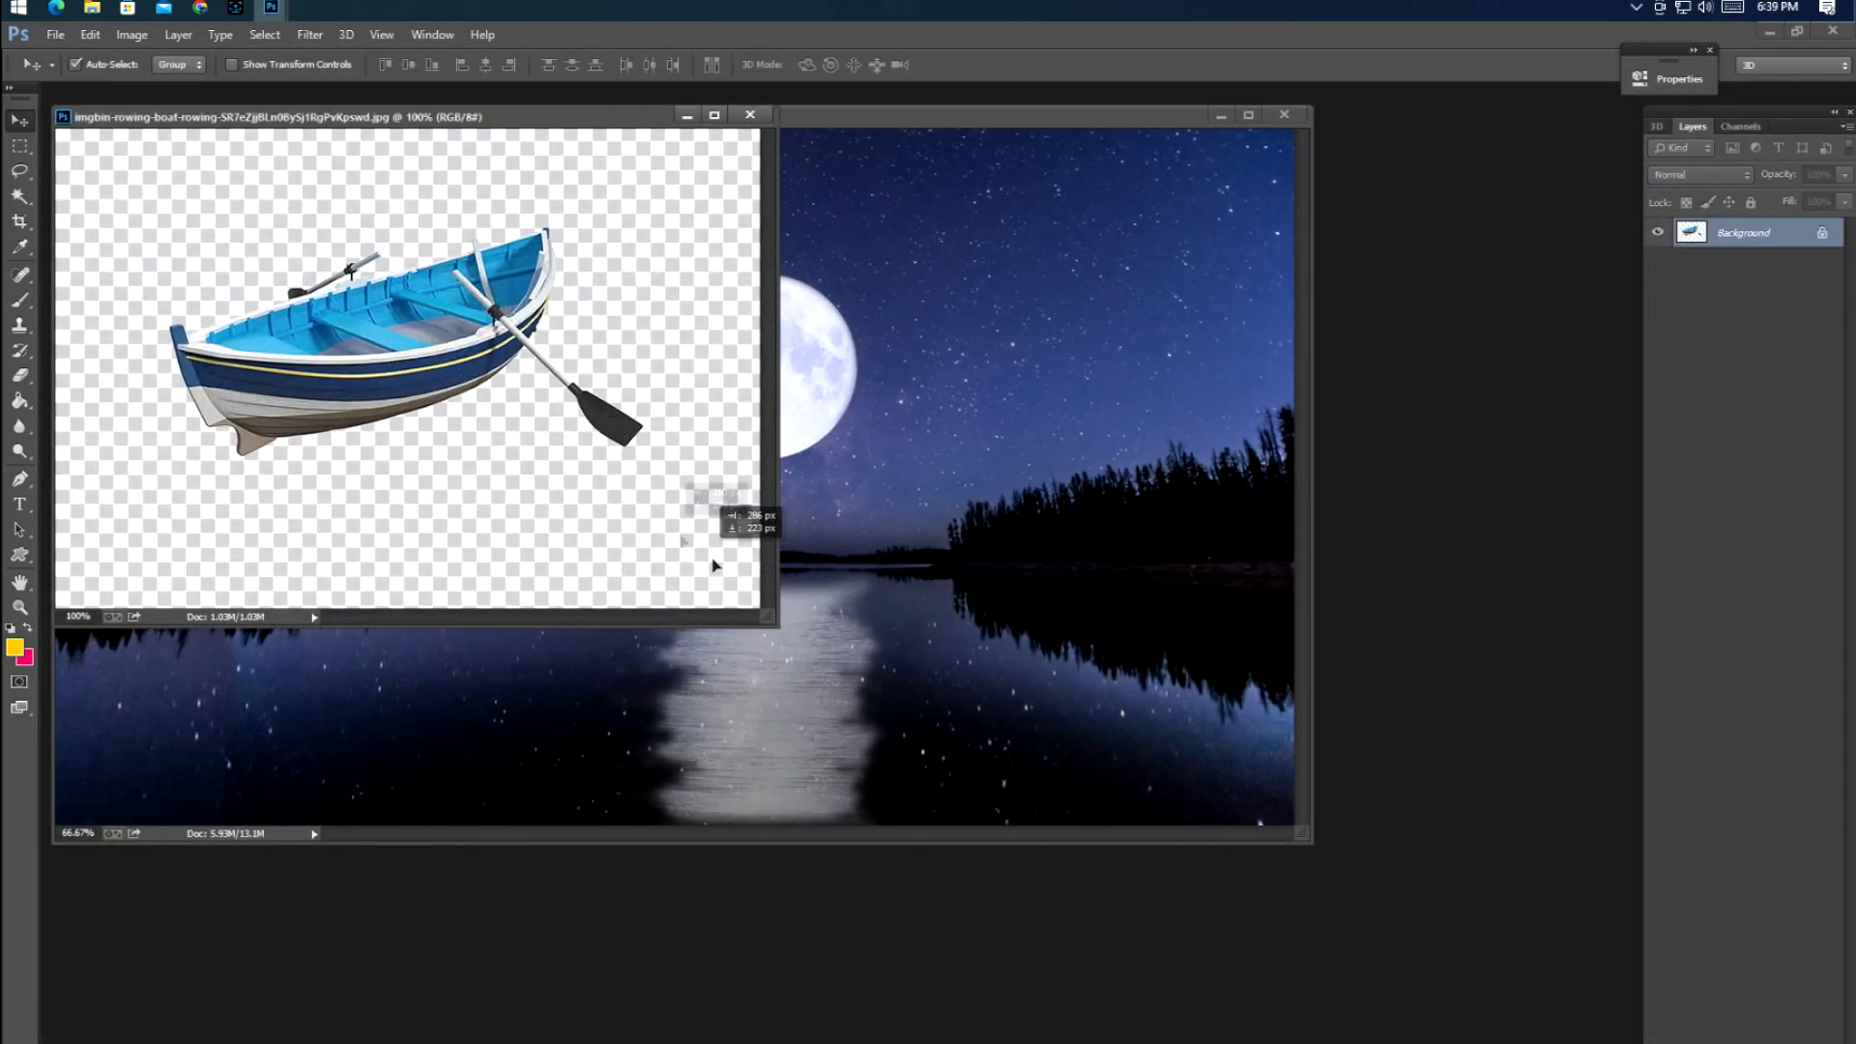
pyautogui.moveTo(827, 665); pyautogui.dragTo(820, 663)
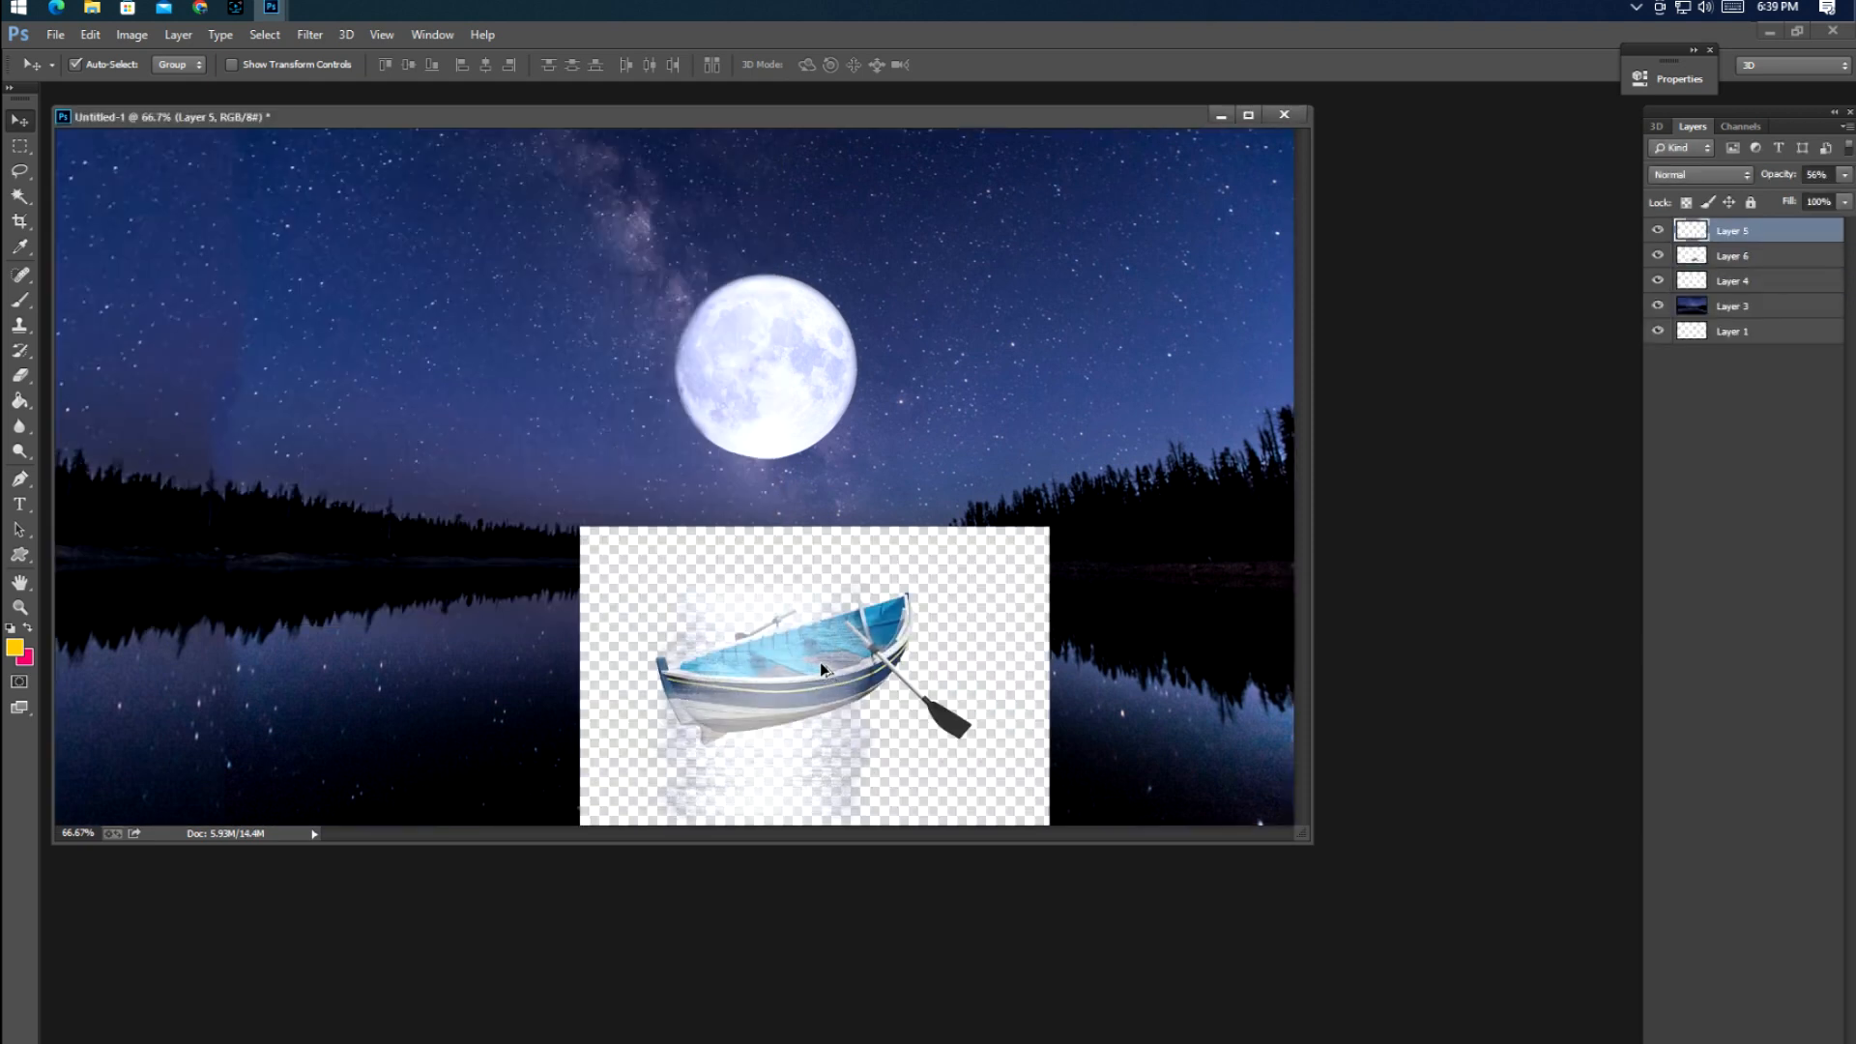
pyautogui.hotkey('alt', 'z')
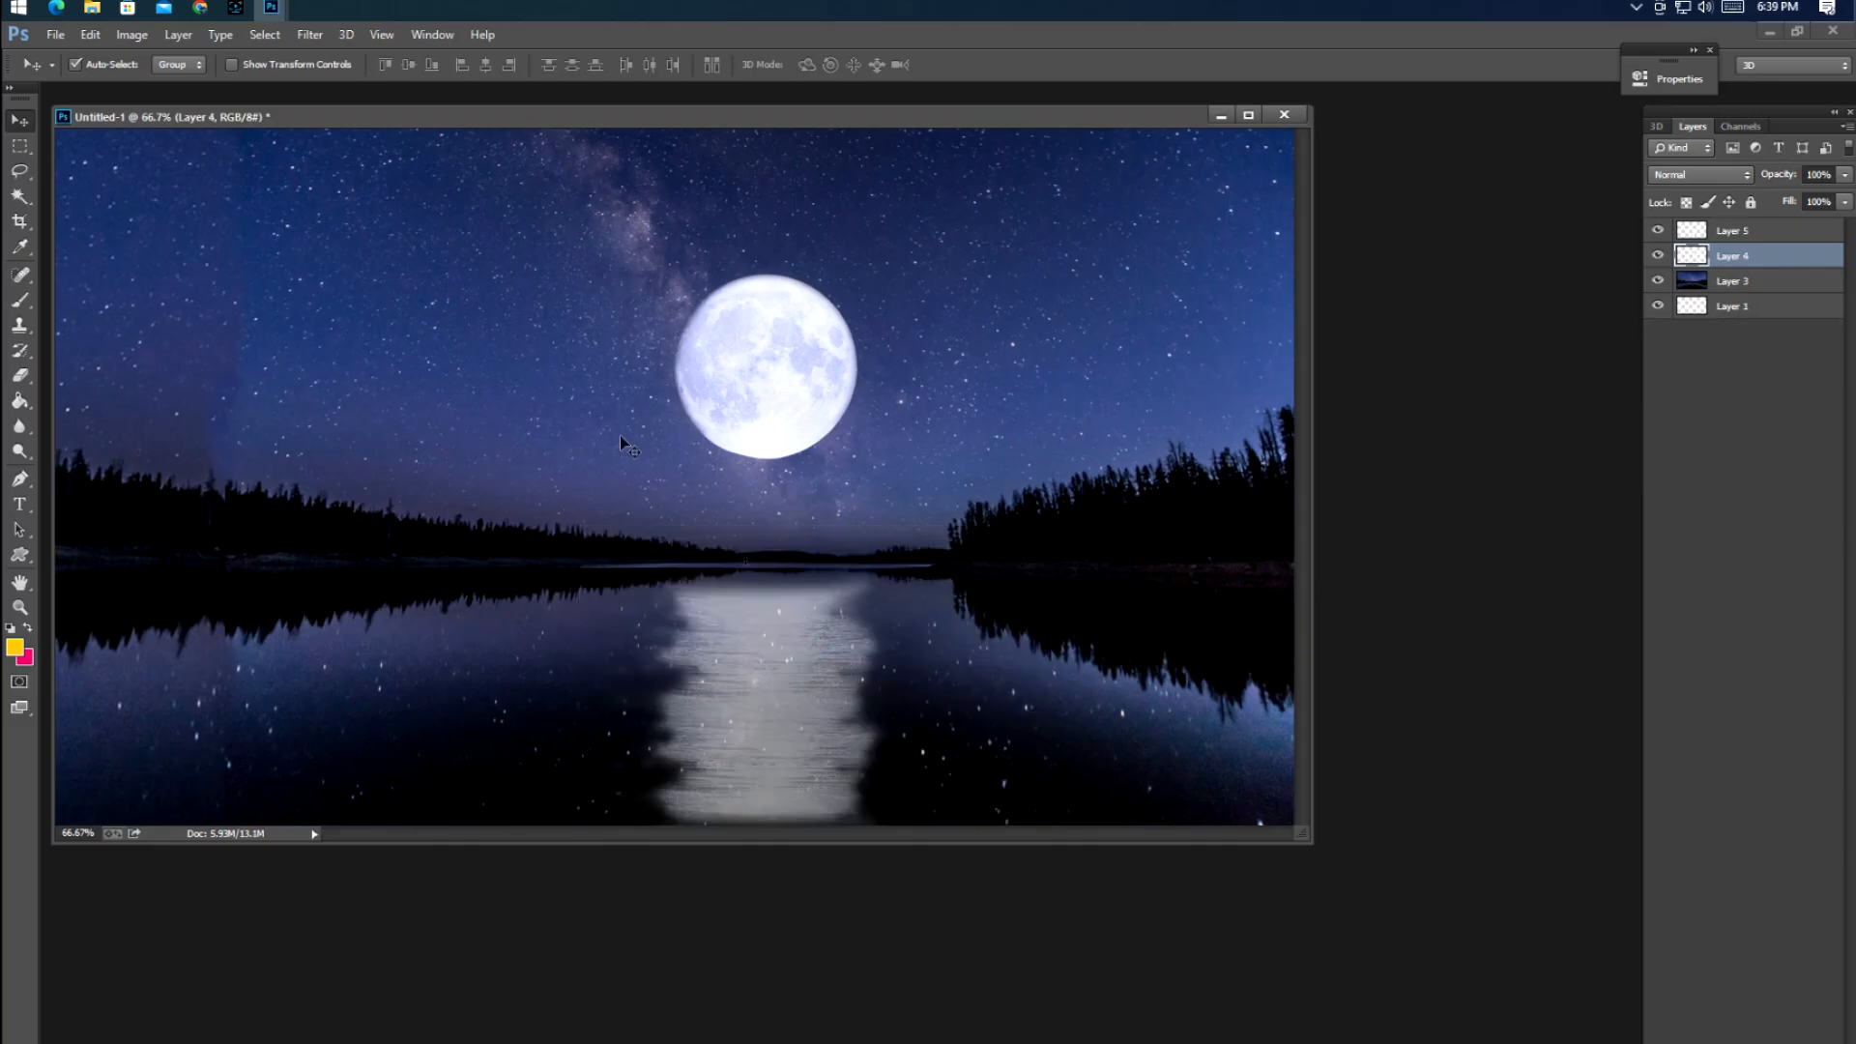
# Open boat.PSD, copy its rowing boat into the composite, and raise the boat layer to the top of the stack
pyautogui.moveTo(524, 118); pyautogui.dragTo(780, 278)
pyautogui.click(401, 223)
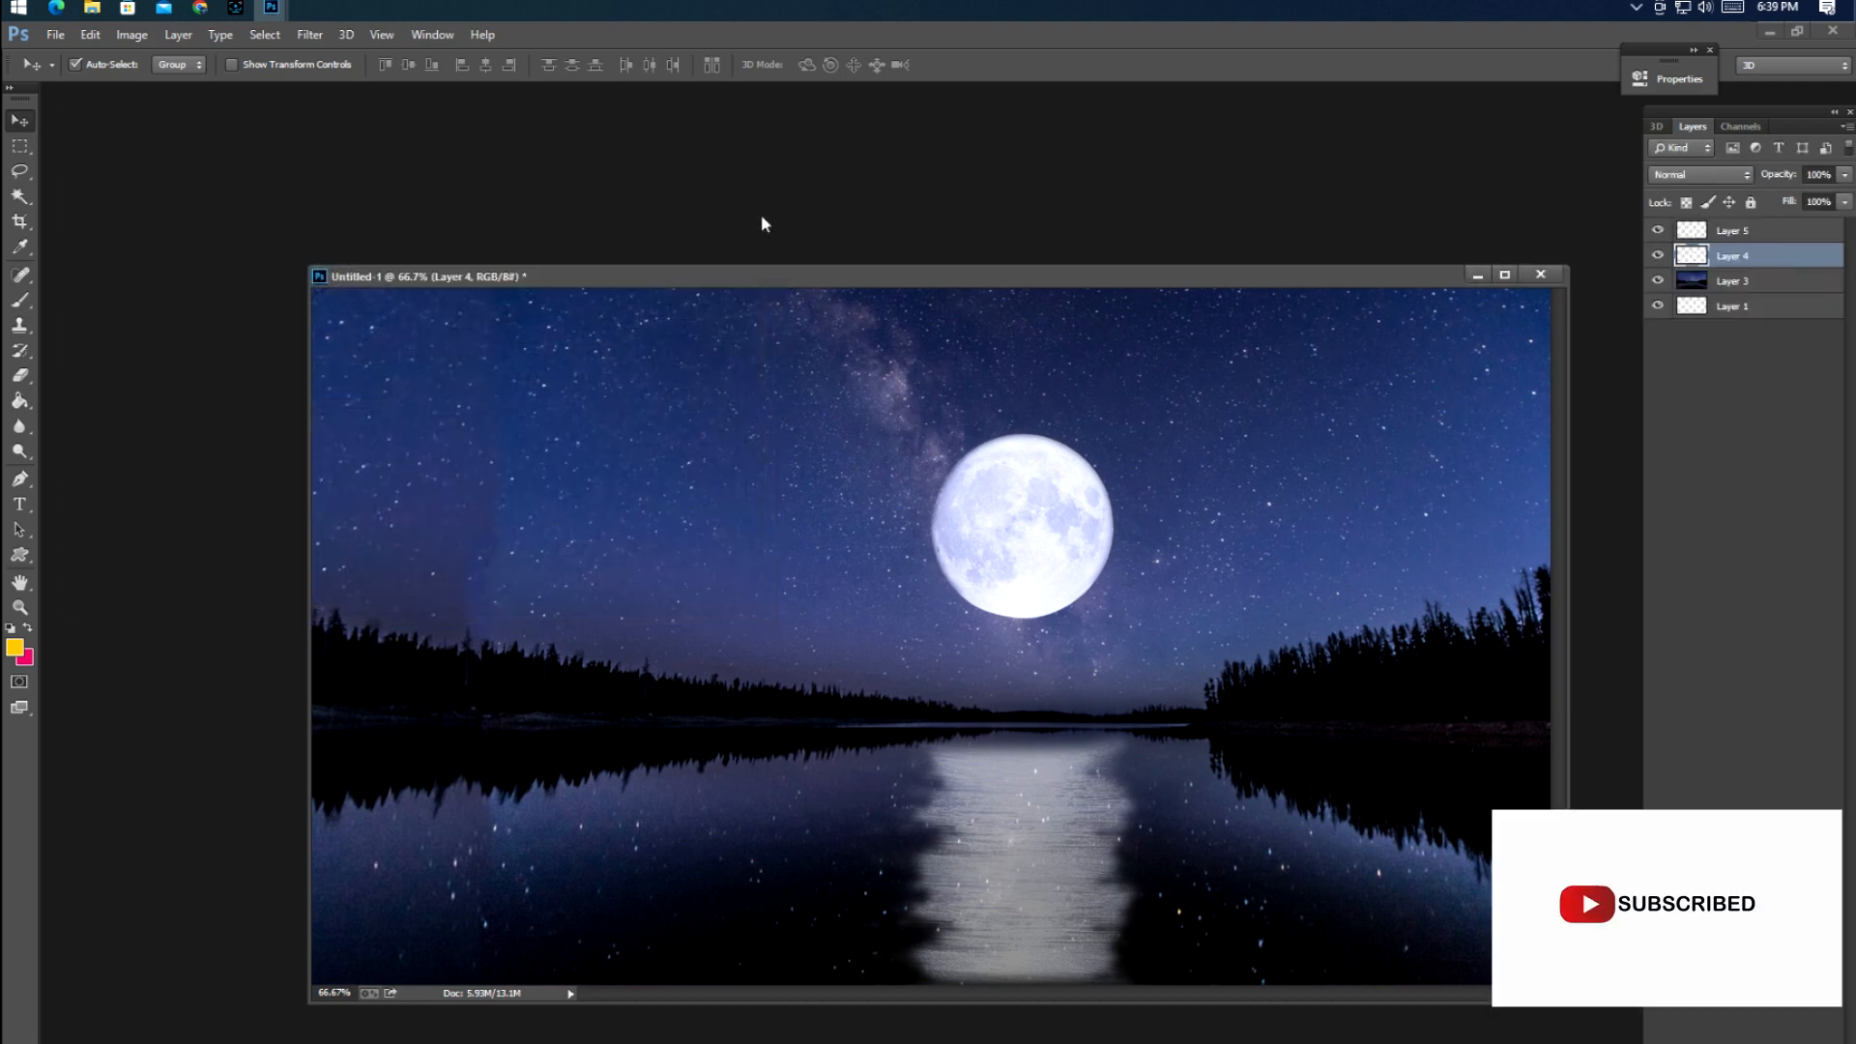
pyautogui.hotkey('ctrl', 'o')
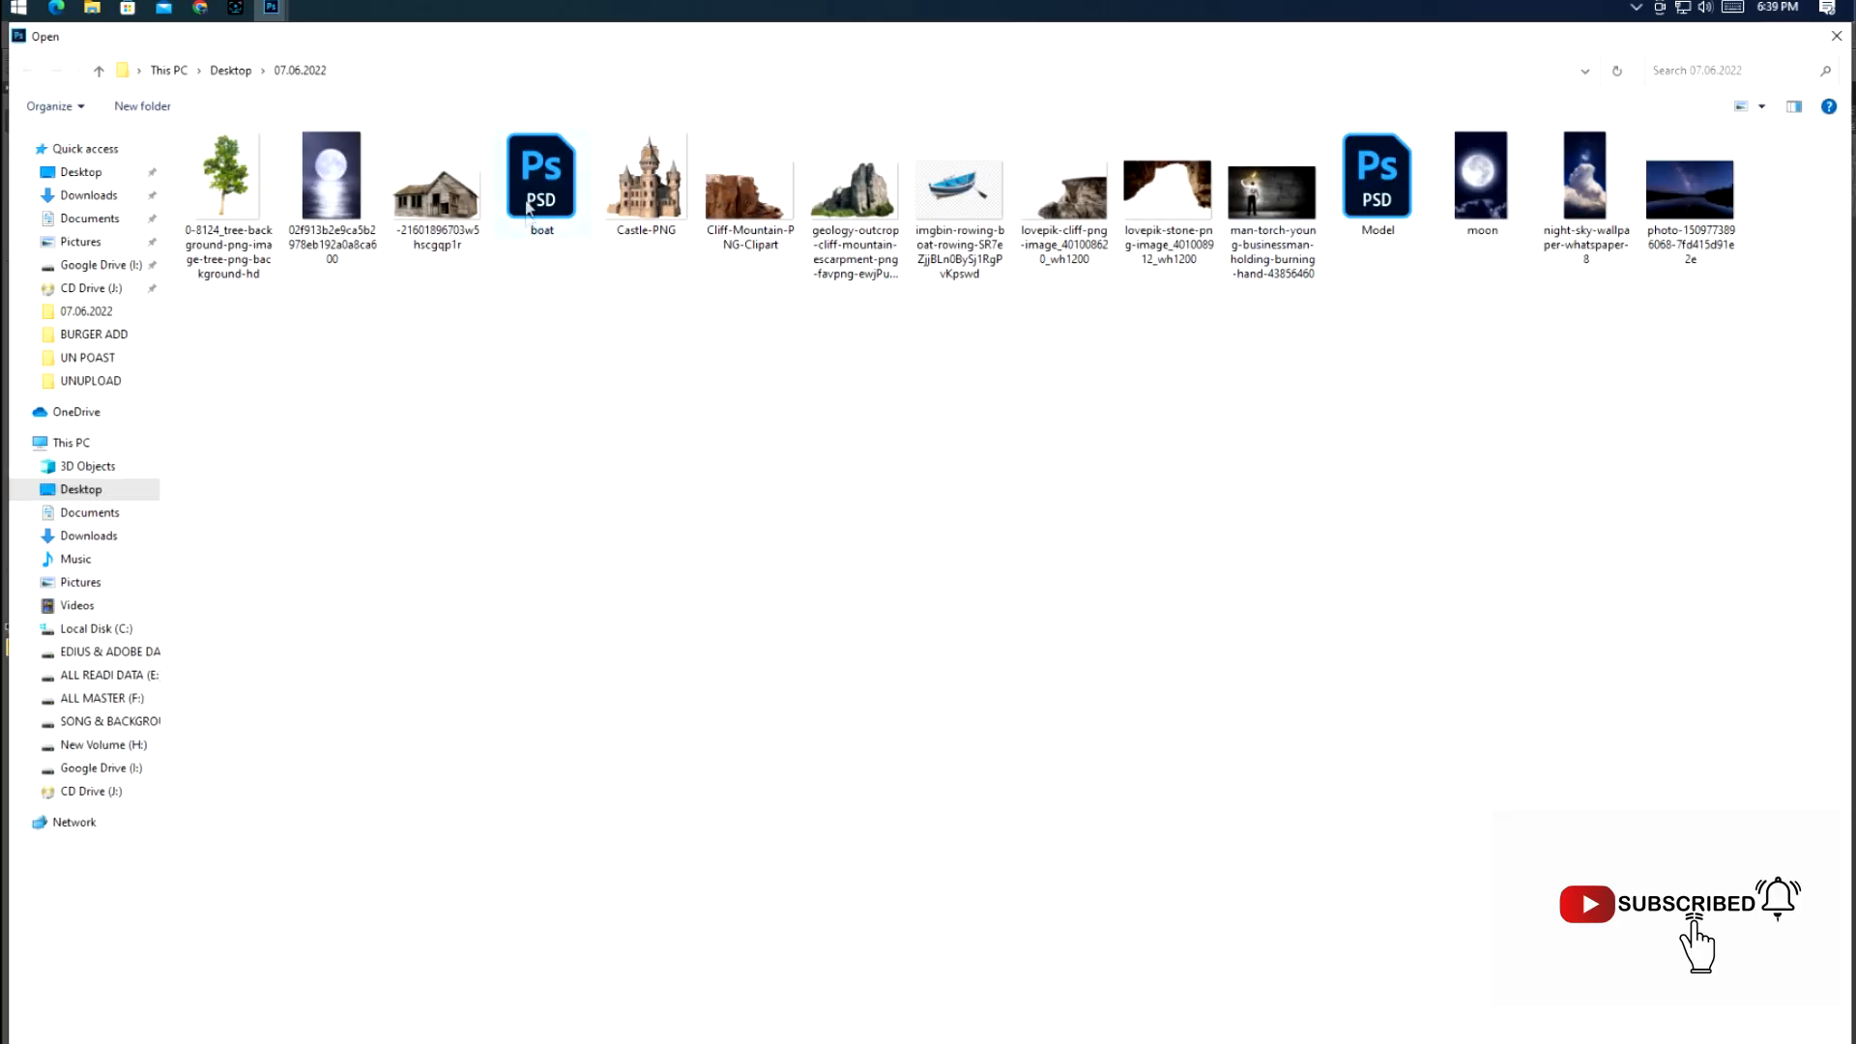
pyautogui.doubleClick(528, 207)
pyautogui.moveTo(614, 509); pyautogui.dragTo(851, 619)
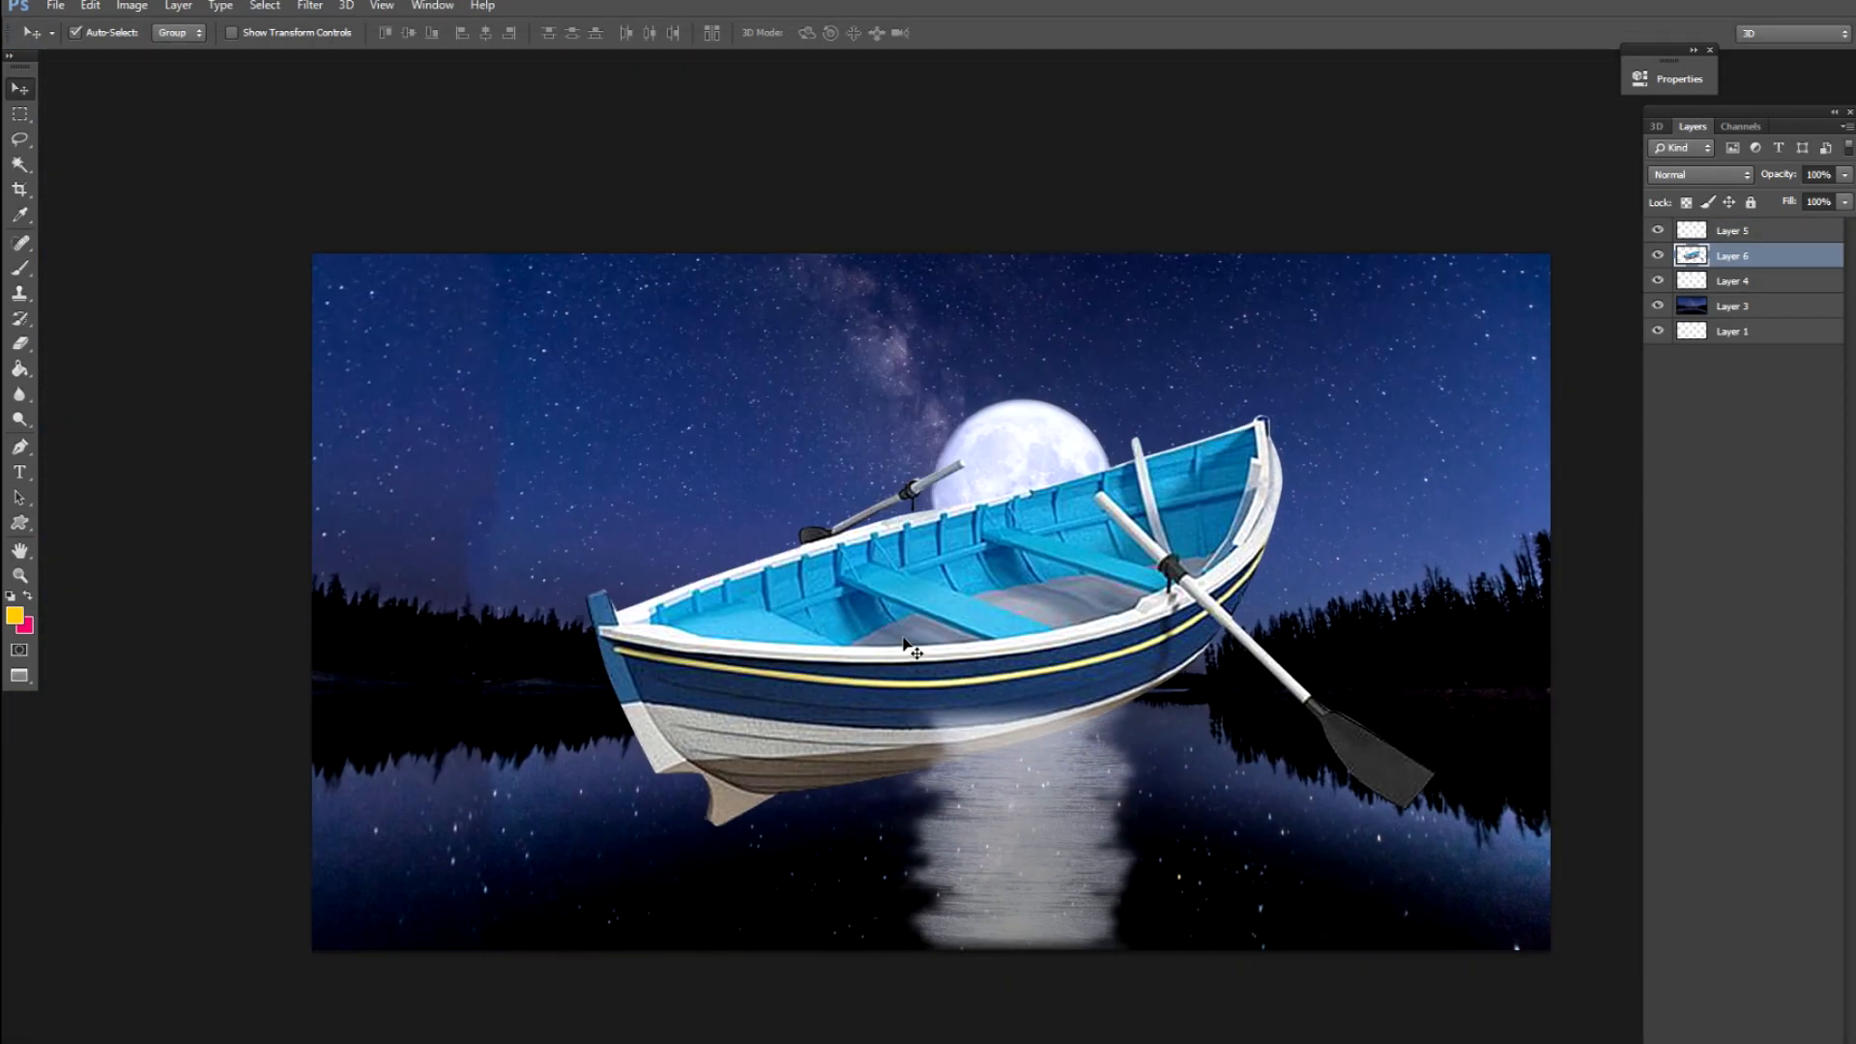
pyautogui.hotkey('ctrl', ']')
# Flip the boat horizontally, scale it to about 43%, and place it beside the moon's reflection on the lake
pyautogui.hotkey('ctrl', 't')
pyautogui.moveTo(1439, 415); pyautogui.dragTo(1131, 556)
pyautogui.moveTo(938, 681); pyautogui.dragTo(827, 809)
pyautogui.rightClick(858, 778)
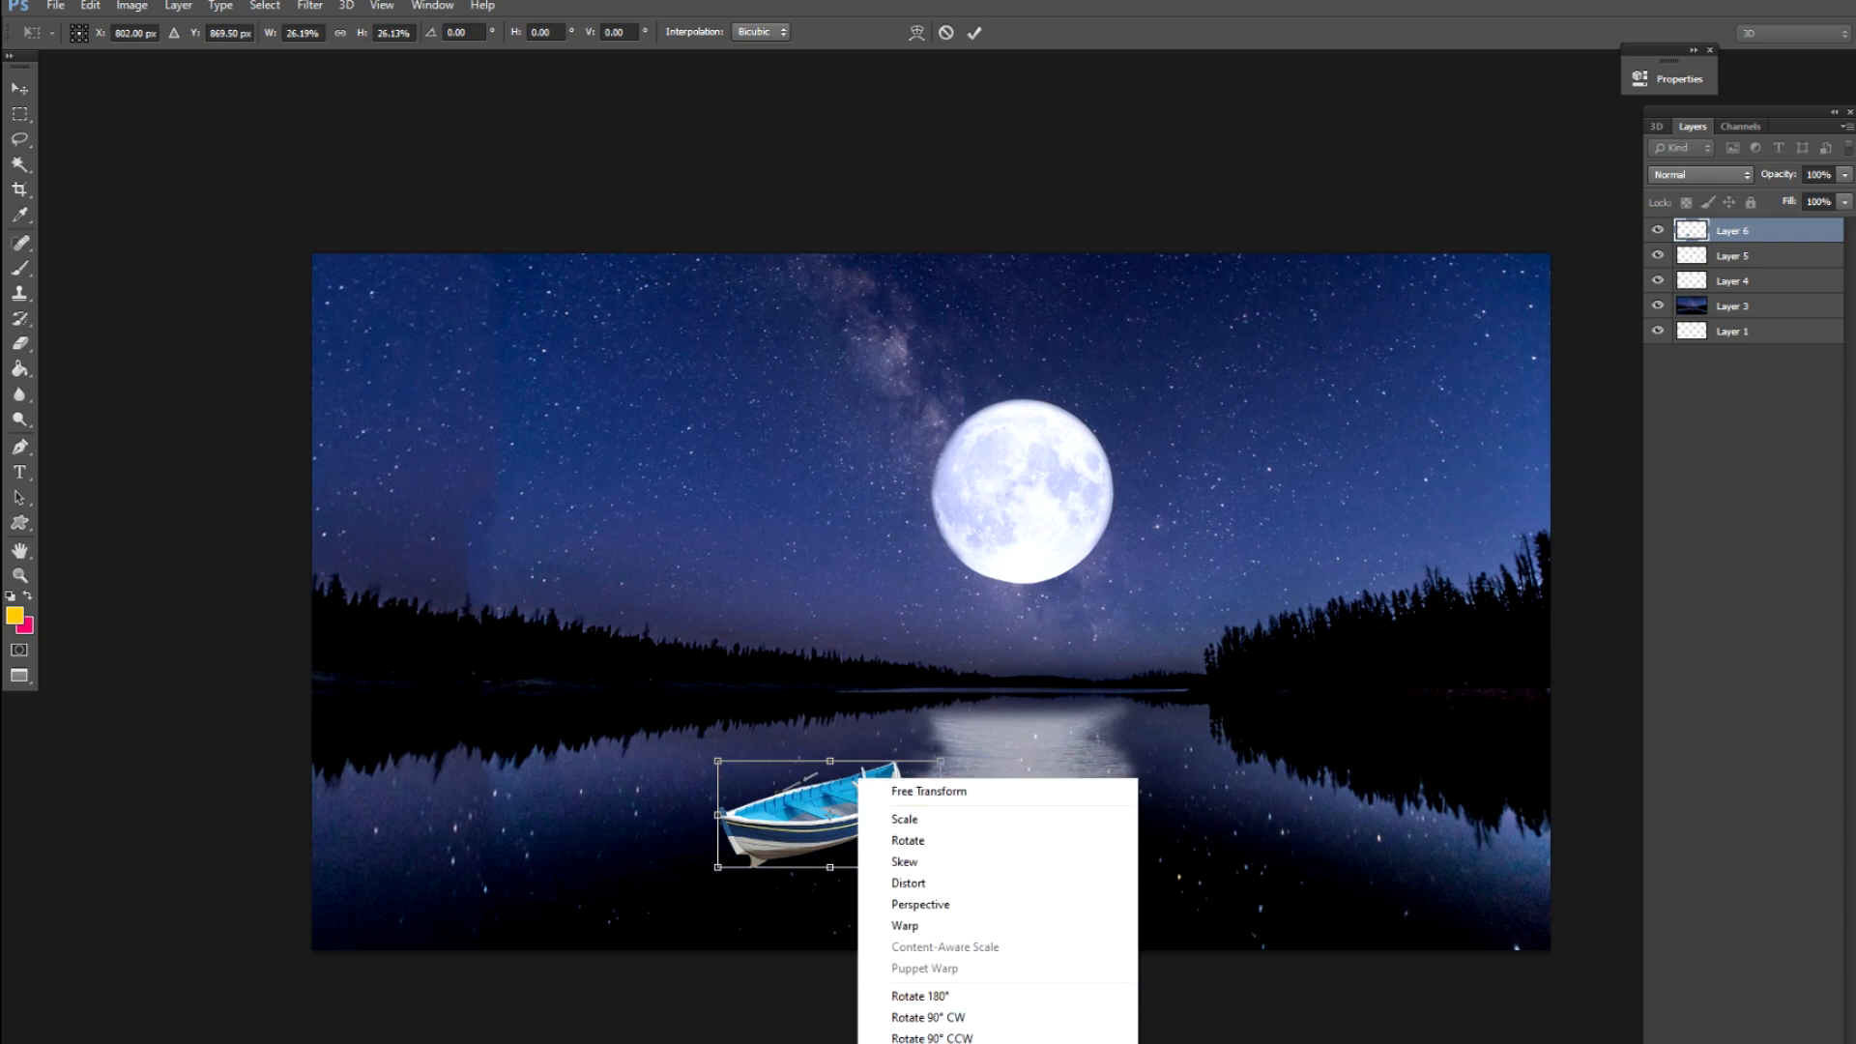
pyautogui.click(923, 1043)
pyautogui.moveTo(936, 751); pyautogui.dragTo(1009, 727)
pyautogui.moveTo(818, 785); pyautogui.dragTo(1137, 795)
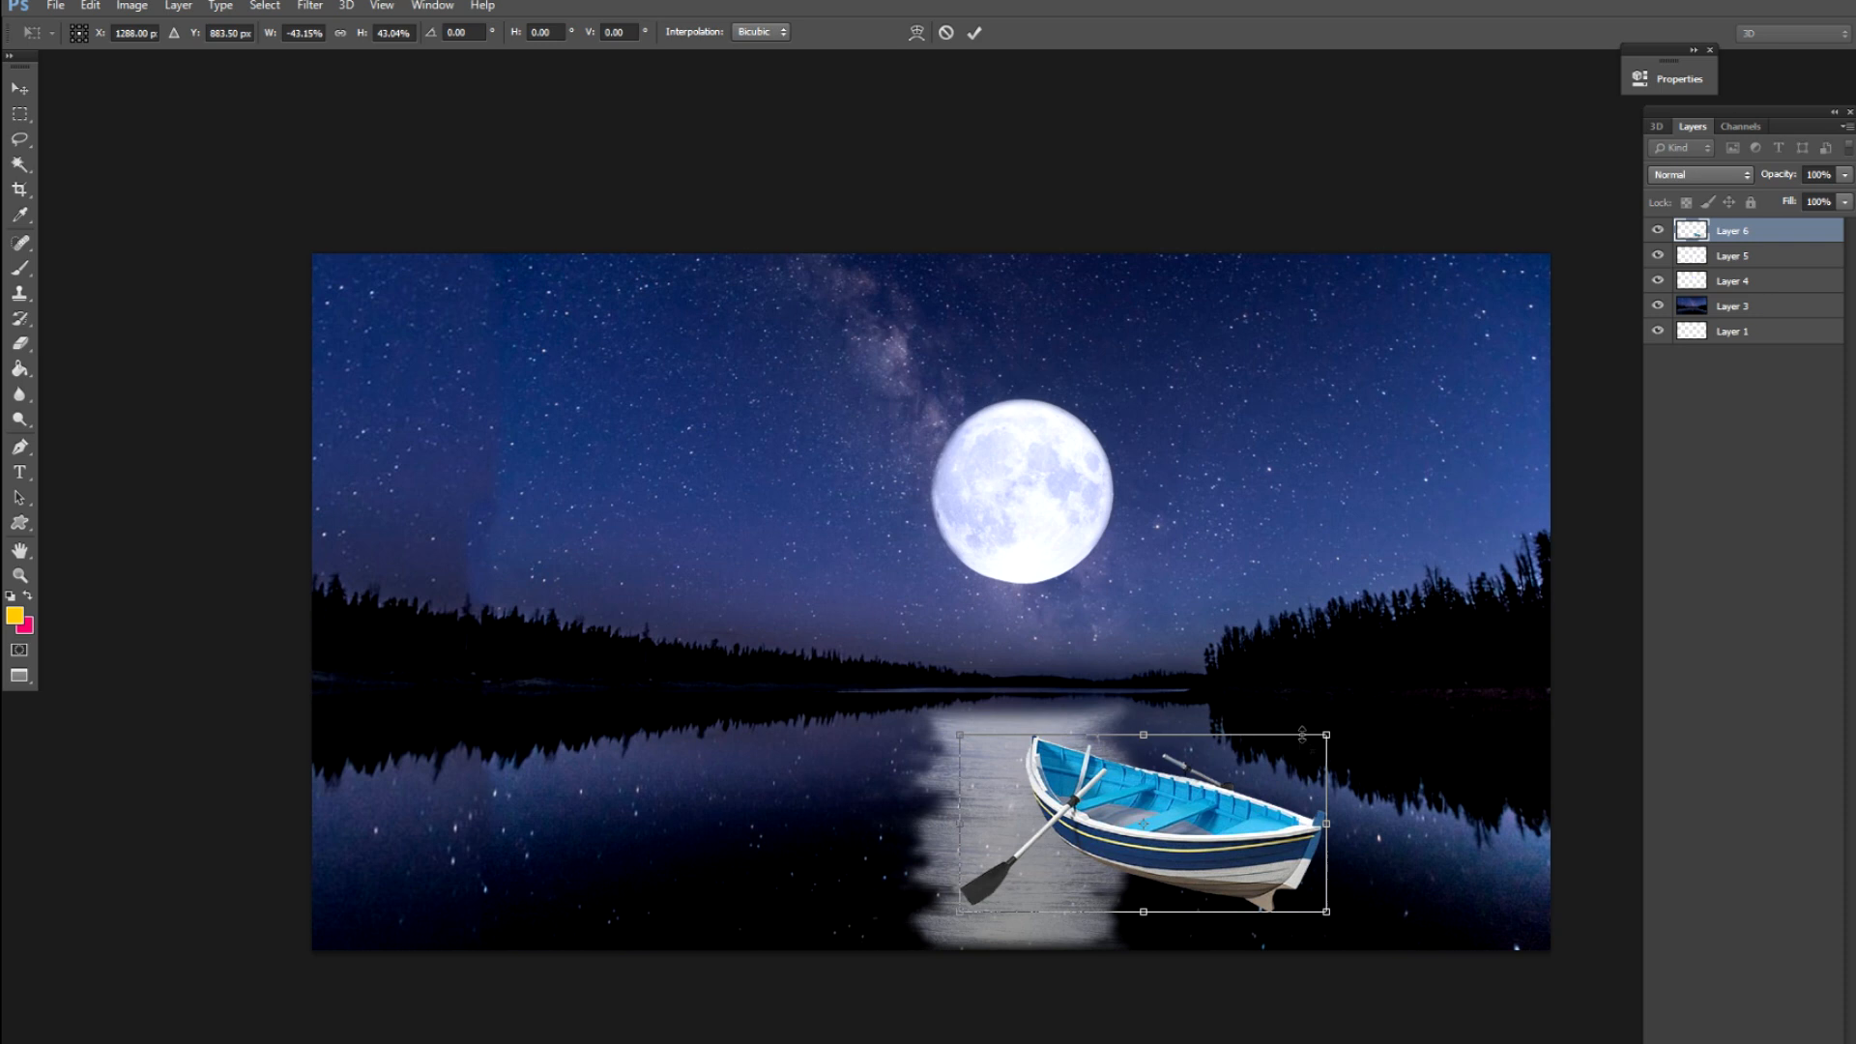
# Tilt the boat slightly counterclockwise, shrink it a little more, and settle it over the moon's reflection
pyautogui.moveTo(1328, 732); pyautogui.dragTo(1344, 725)
pyautogui.moveTo(1035, 763)
pyautogui.mouseDown()
pyautogui.moveTo(1029, 795)
pyautogui.moveTo(1027, 749)
pyautogui.mouseUp()
pyautogui.moveTo(1396, 798); pyautogui.dragTo(1221, 805)
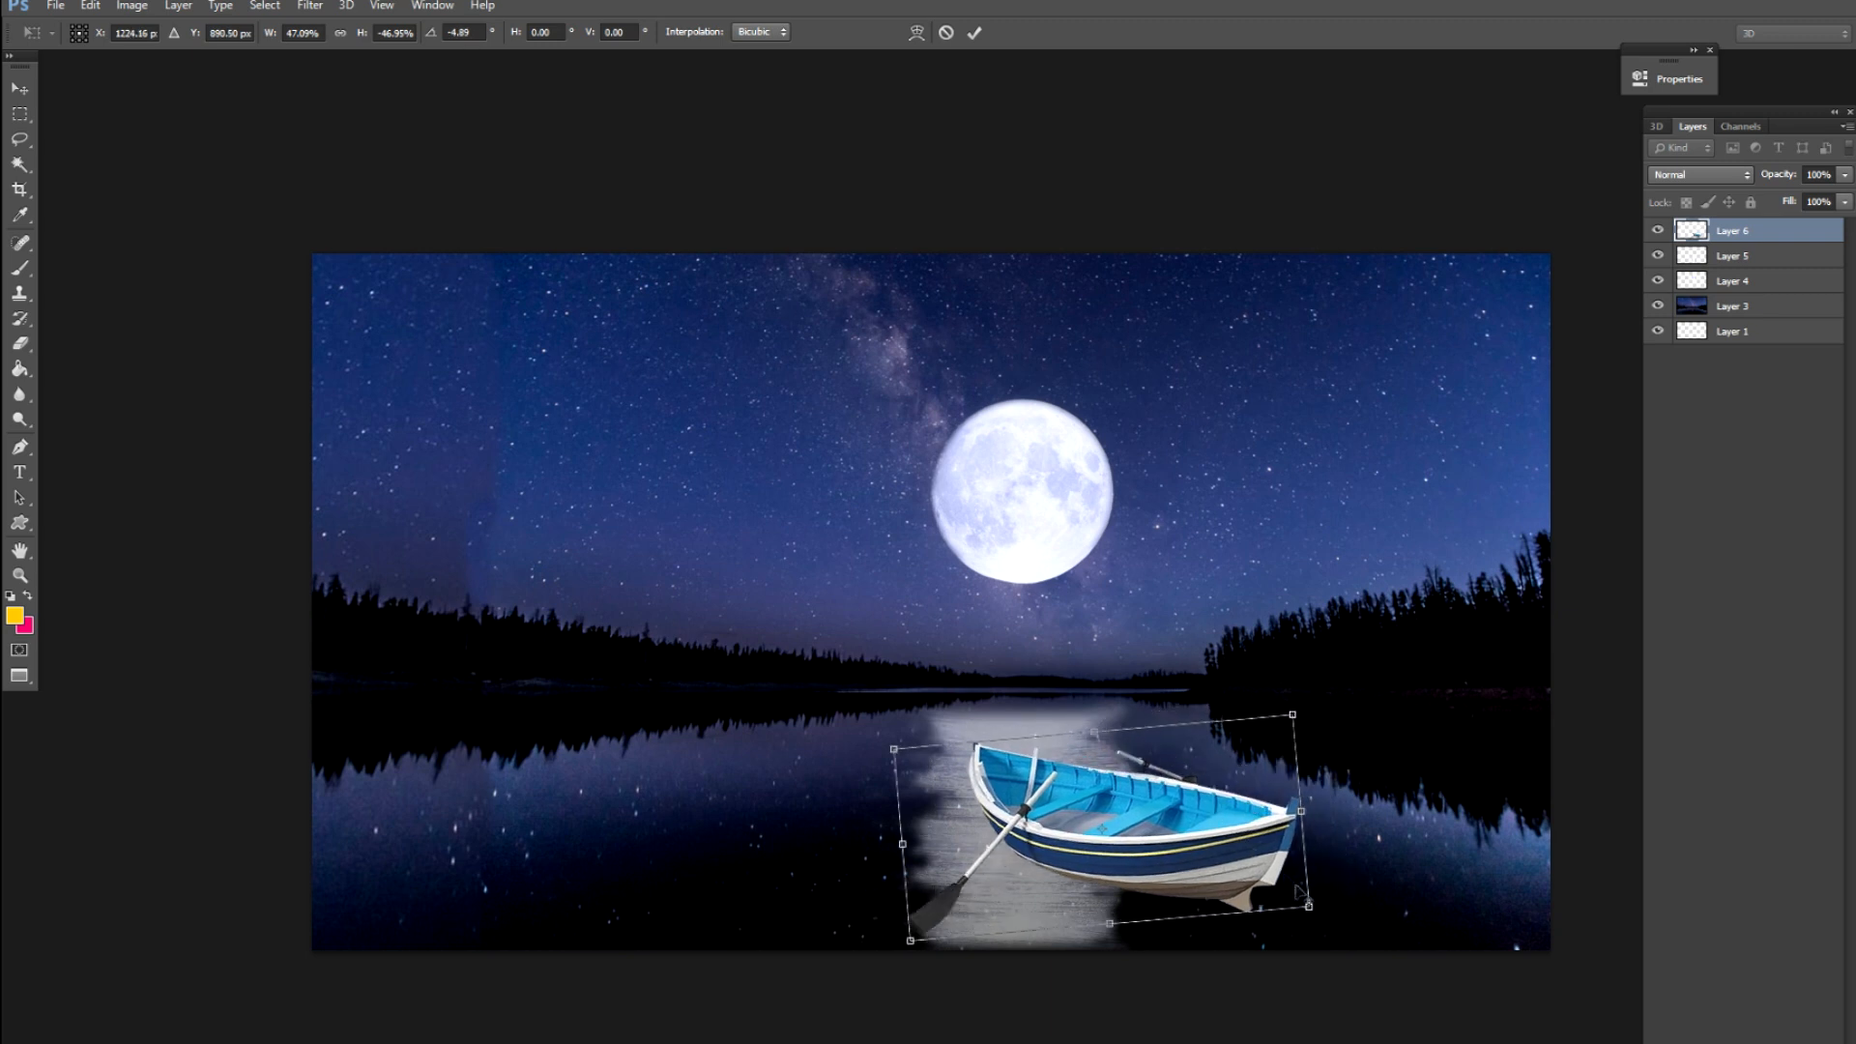
pyautogui.moveTo(1309, 904); pyautogui.dragTo(1228, 869)
pyautogui.press('Return')
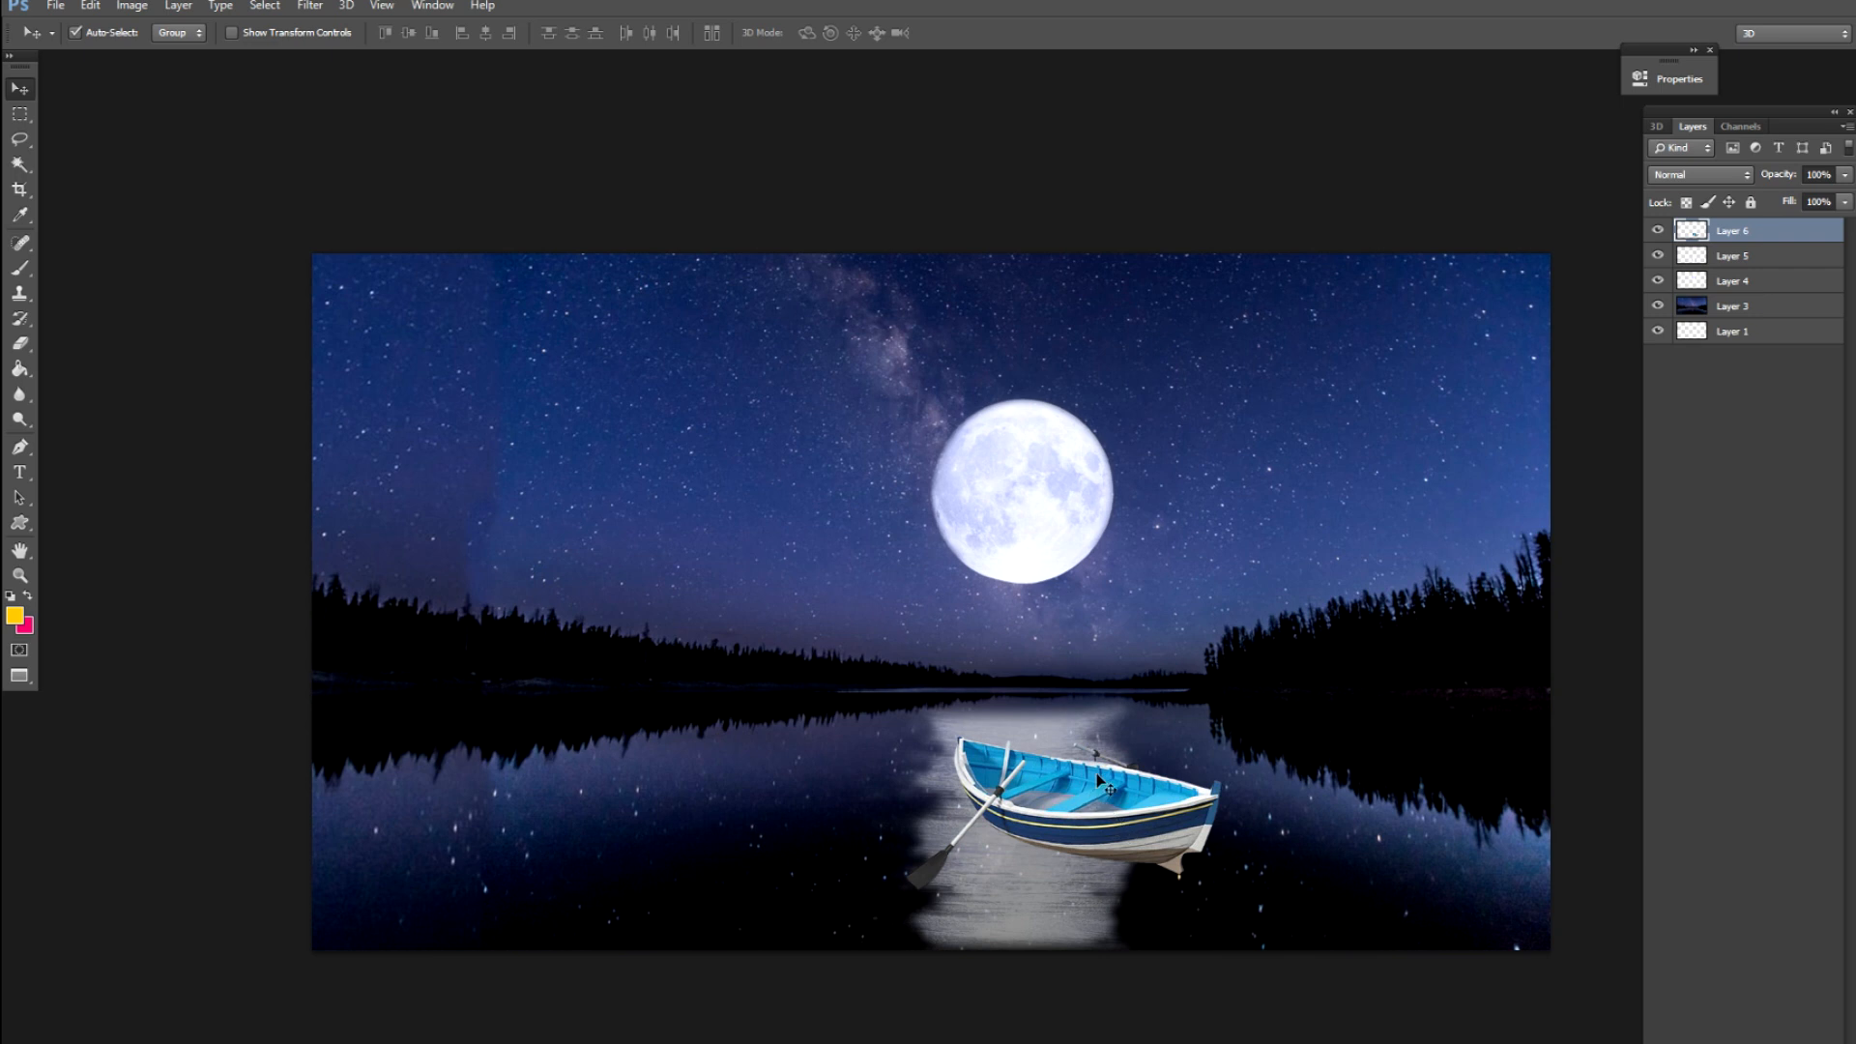
# Close the boat source document and open the cave image lovepik-stone-png-image_401008912_wh1200
pyautogui.press('f')
pyautogui.press('f')
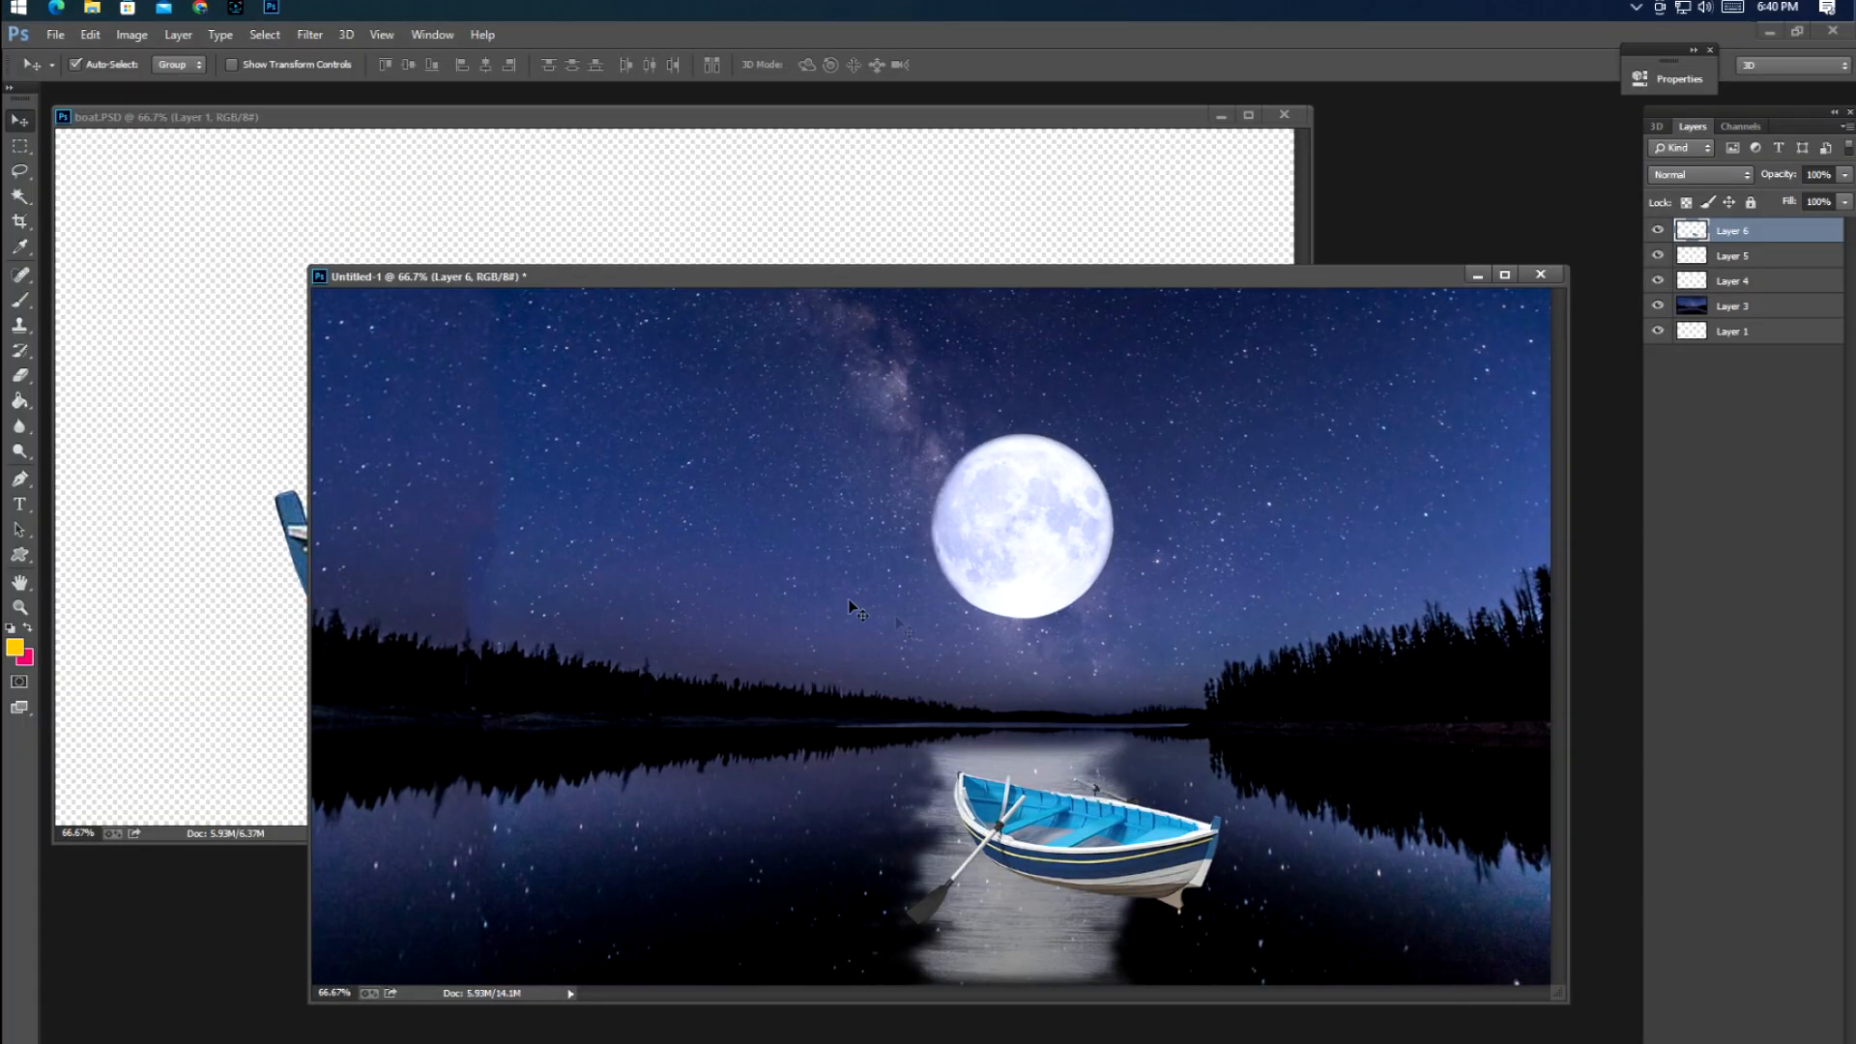
pyautogui.click(265, 404)
pyautogui.hotkey('ctrl', 'w')
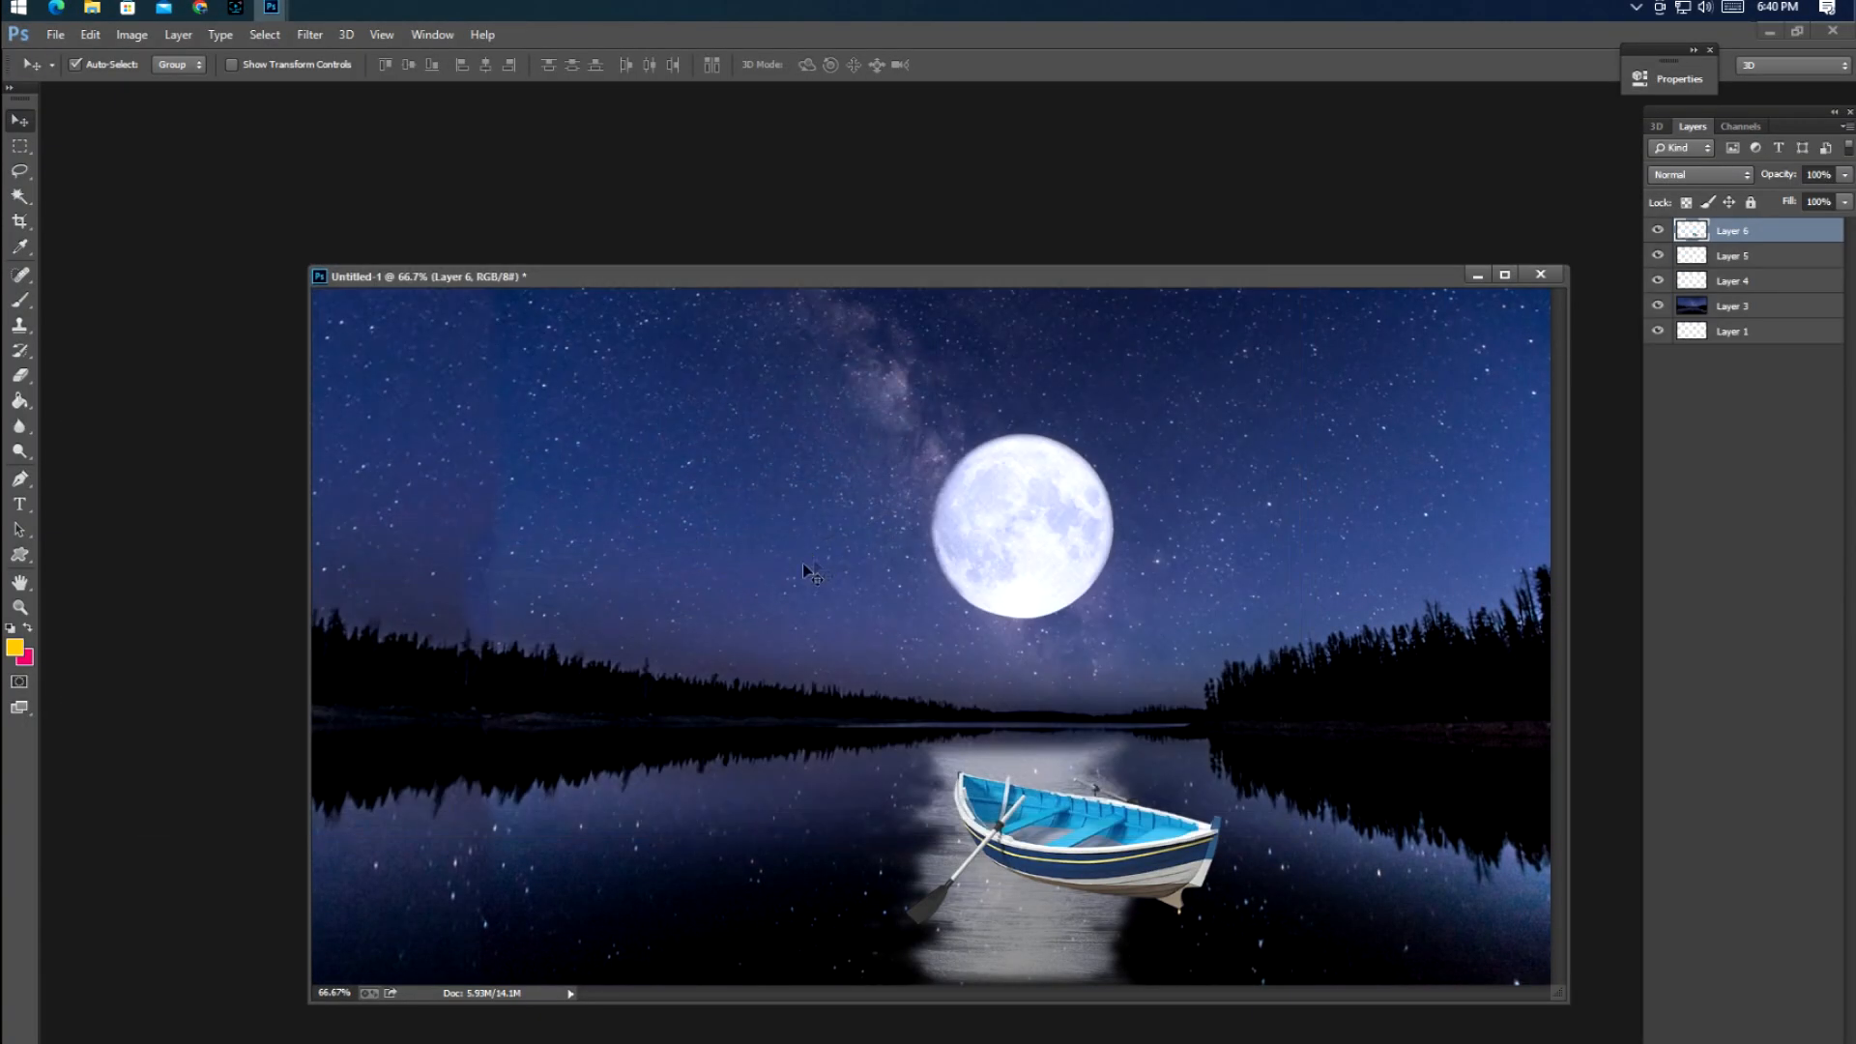
pyautogui.hotkey('ctrl', 'o')
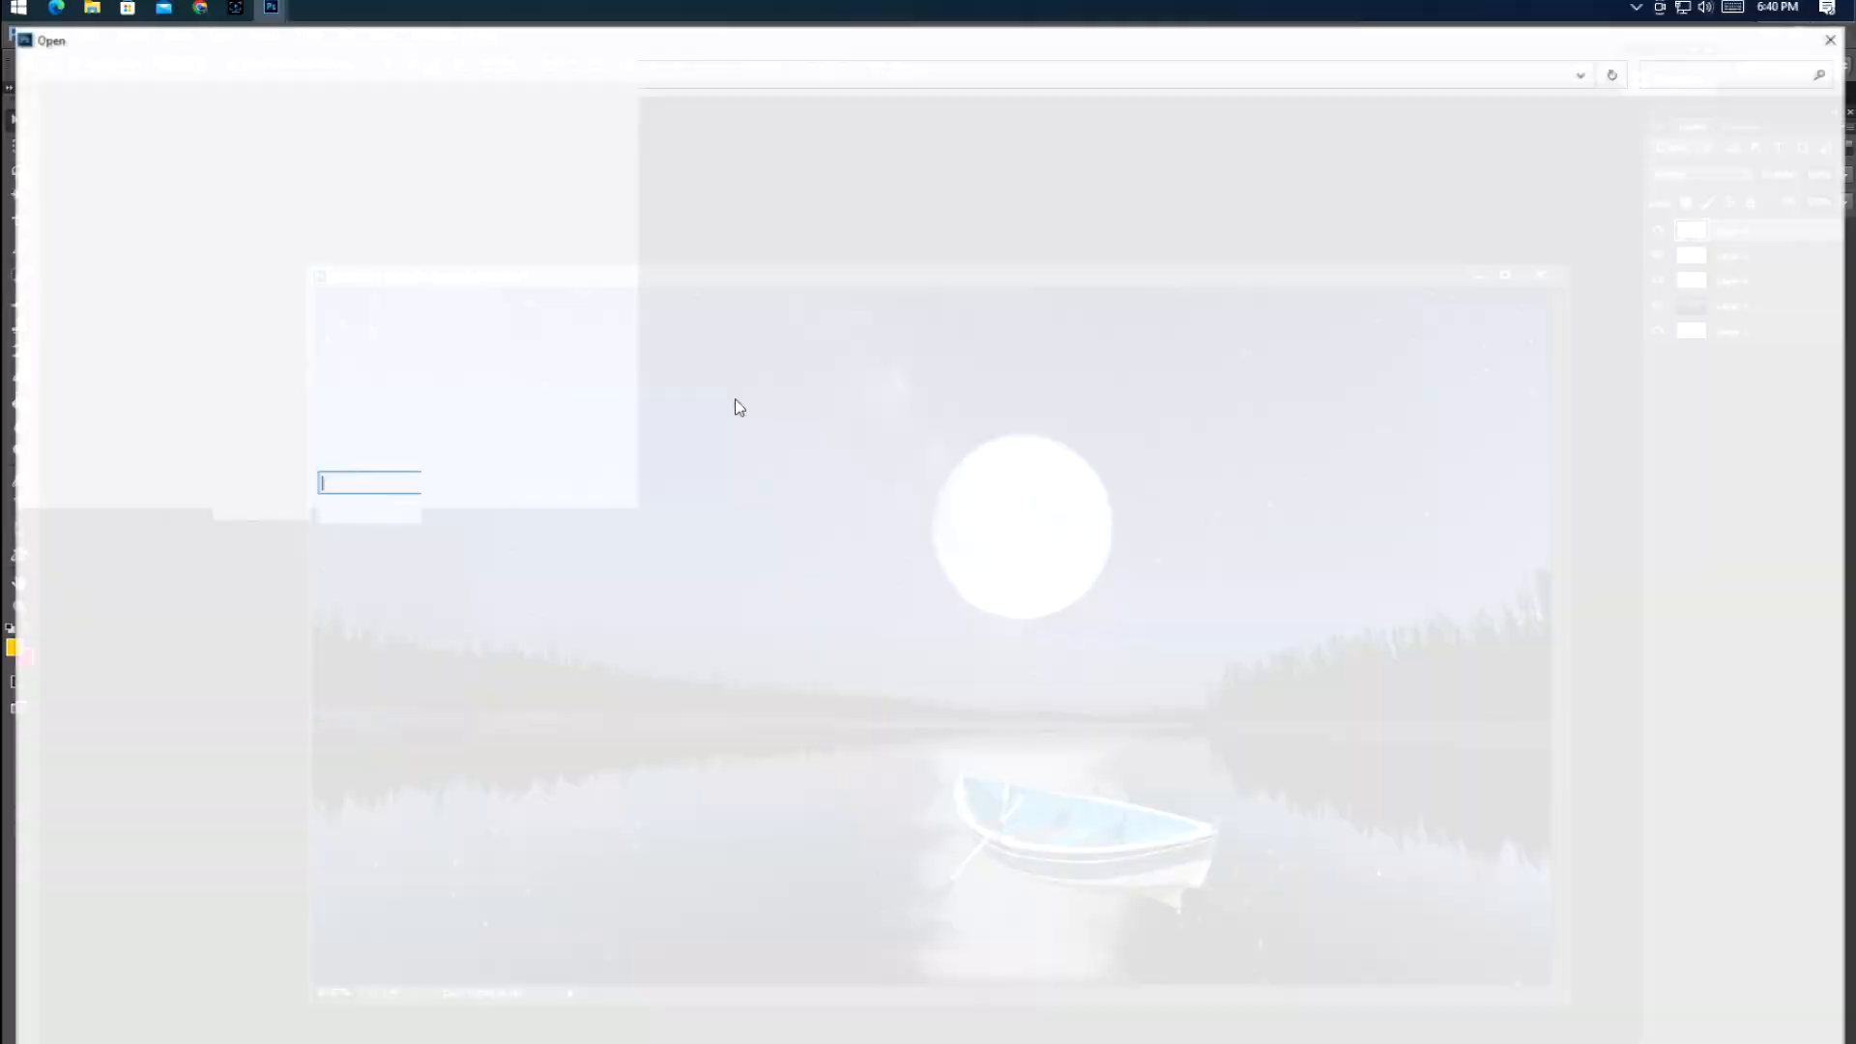
pyautogui.rightClick(669, 432)
pyautogui.click(734, 504)
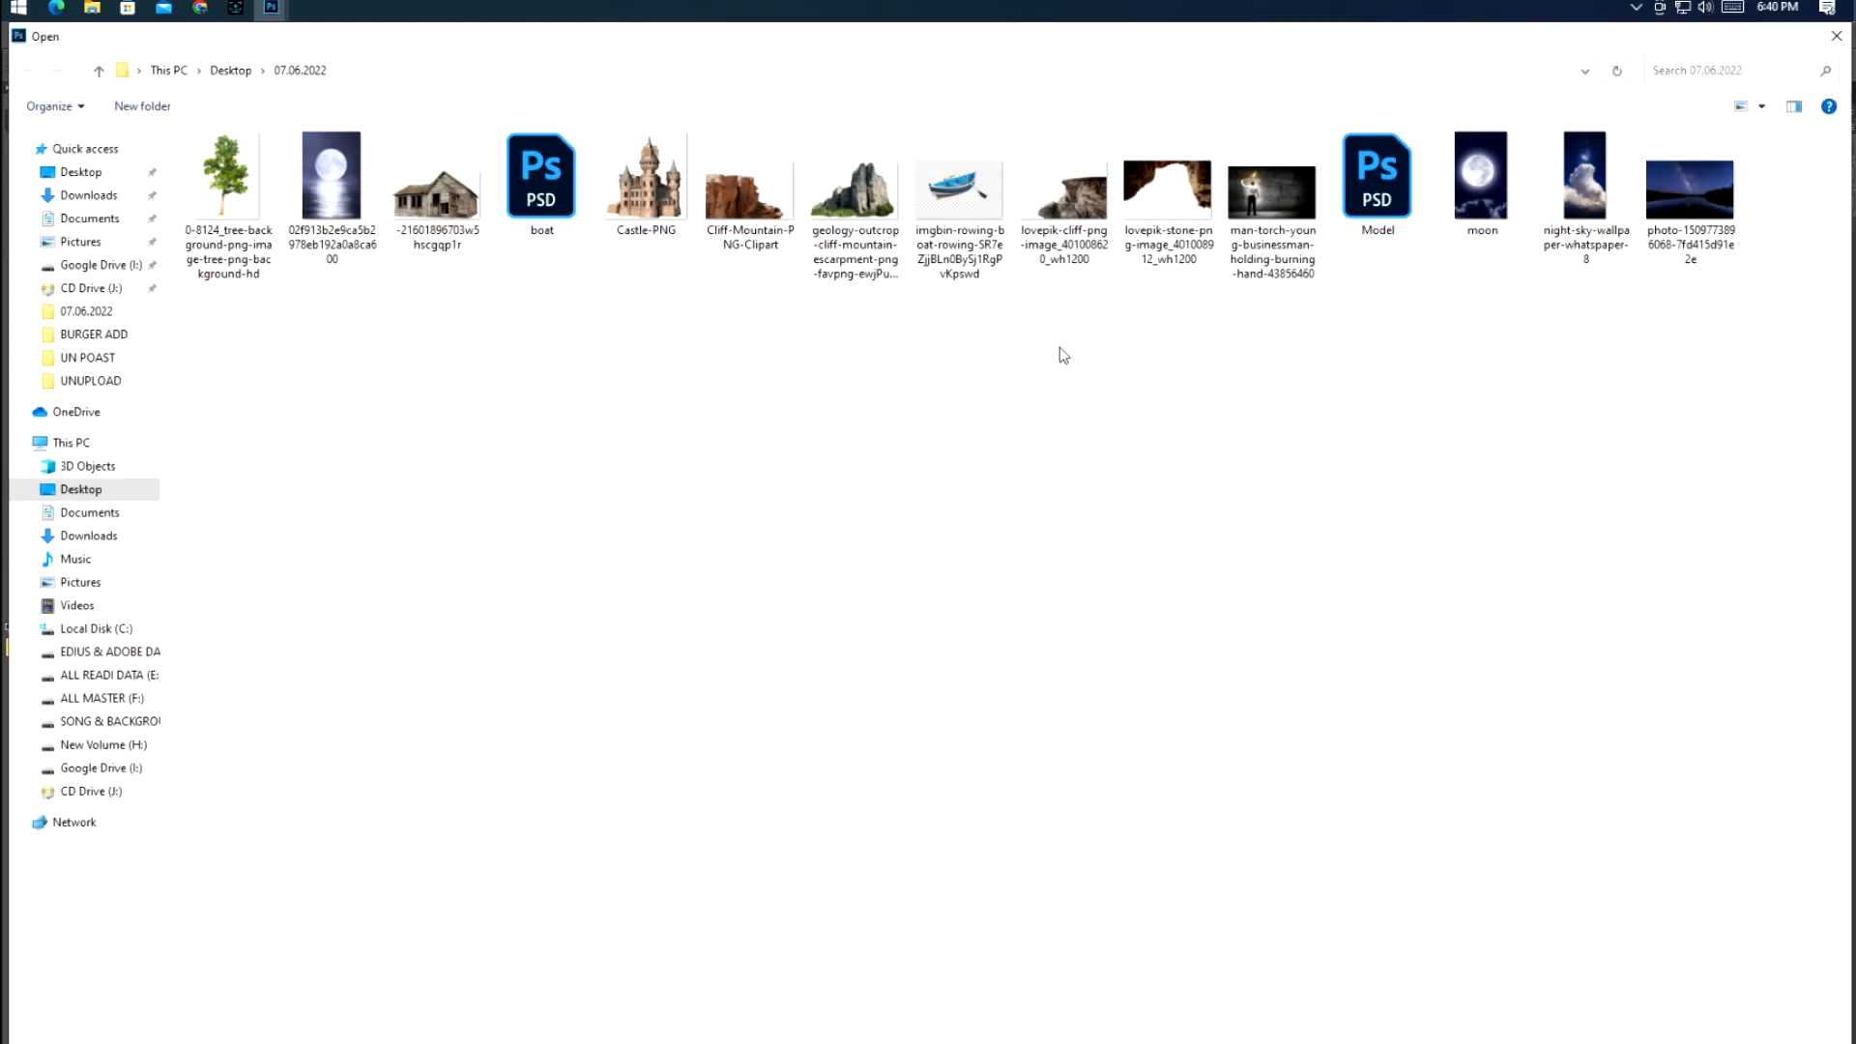
pyautogui.doubleClick(1155, 220)
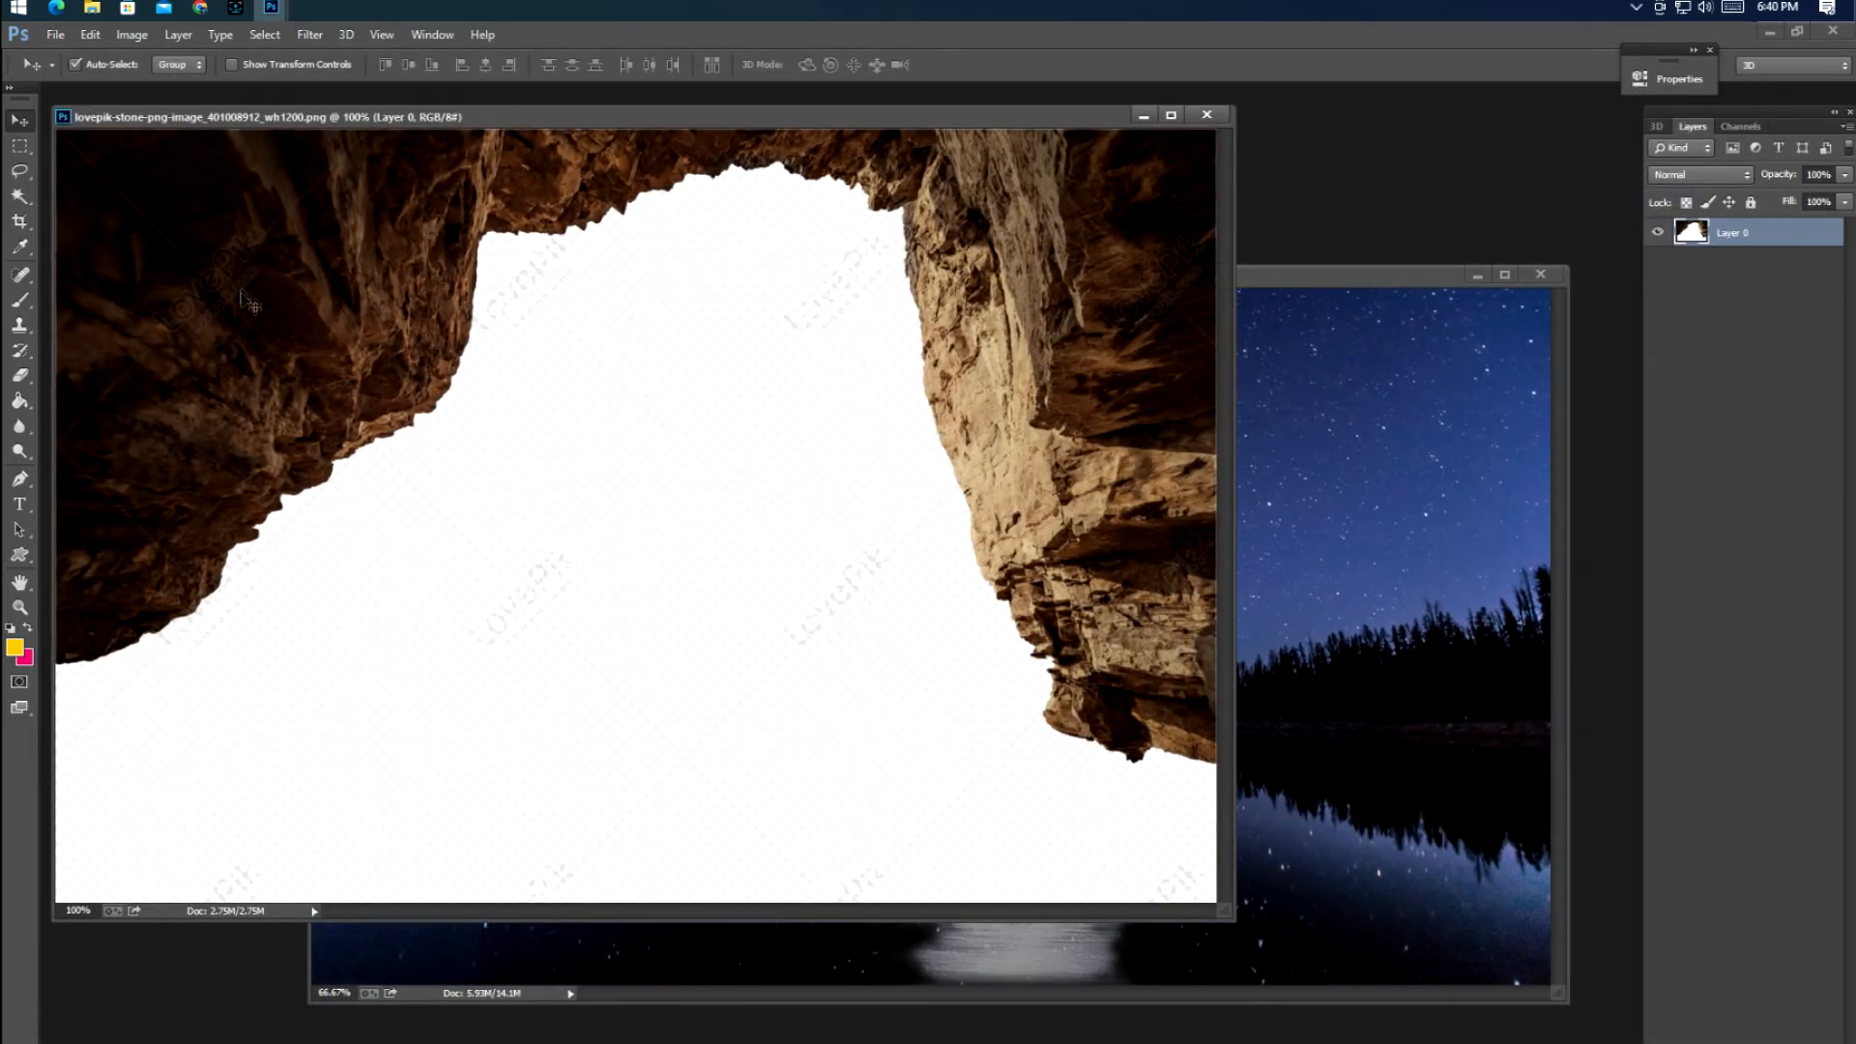
pyautogui.moveTo(244, 299)
pyautogui.mouseDown()
pyautogui.moveTo(353, 304)
pyautogui.moveTo(551, 382)
pyautogui.moveTo(241, 325)
pyautogui.mouseUp()
pyautogui.hotkey('ctrl', 'alt', 'z')
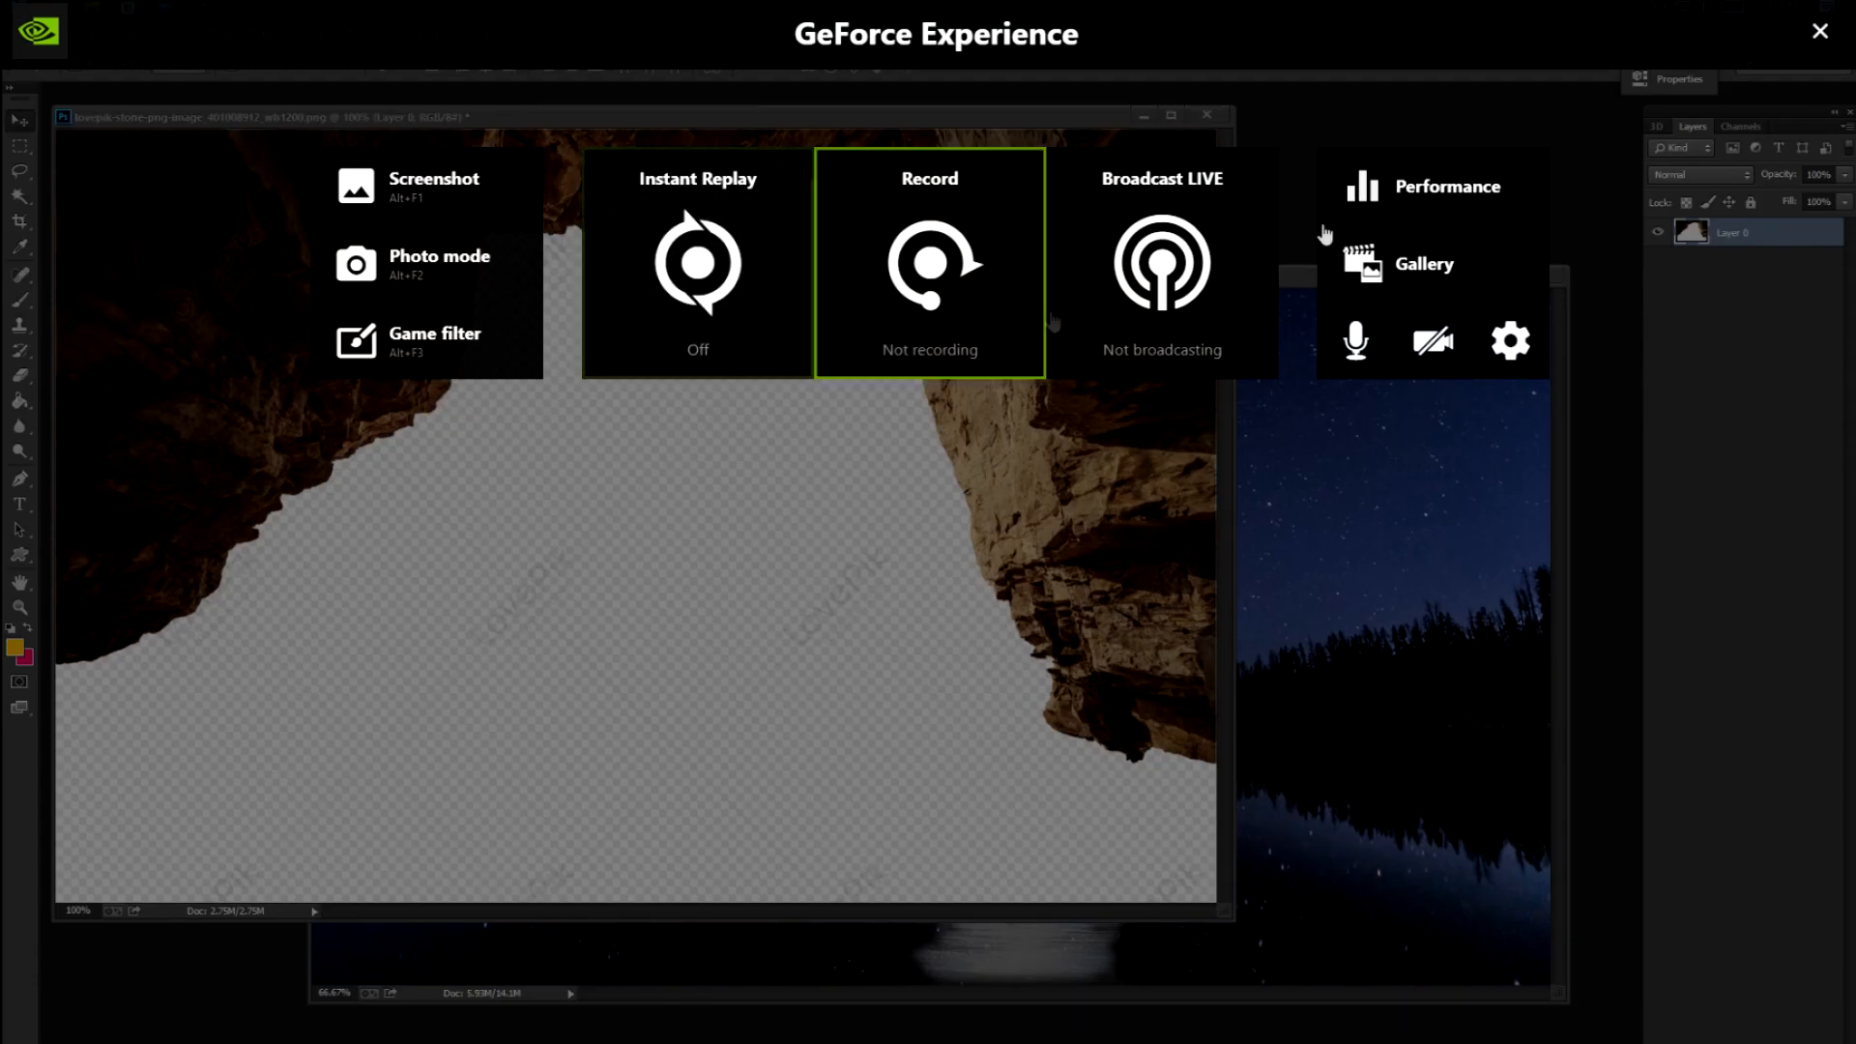
pyautogui.click(1819, 31)
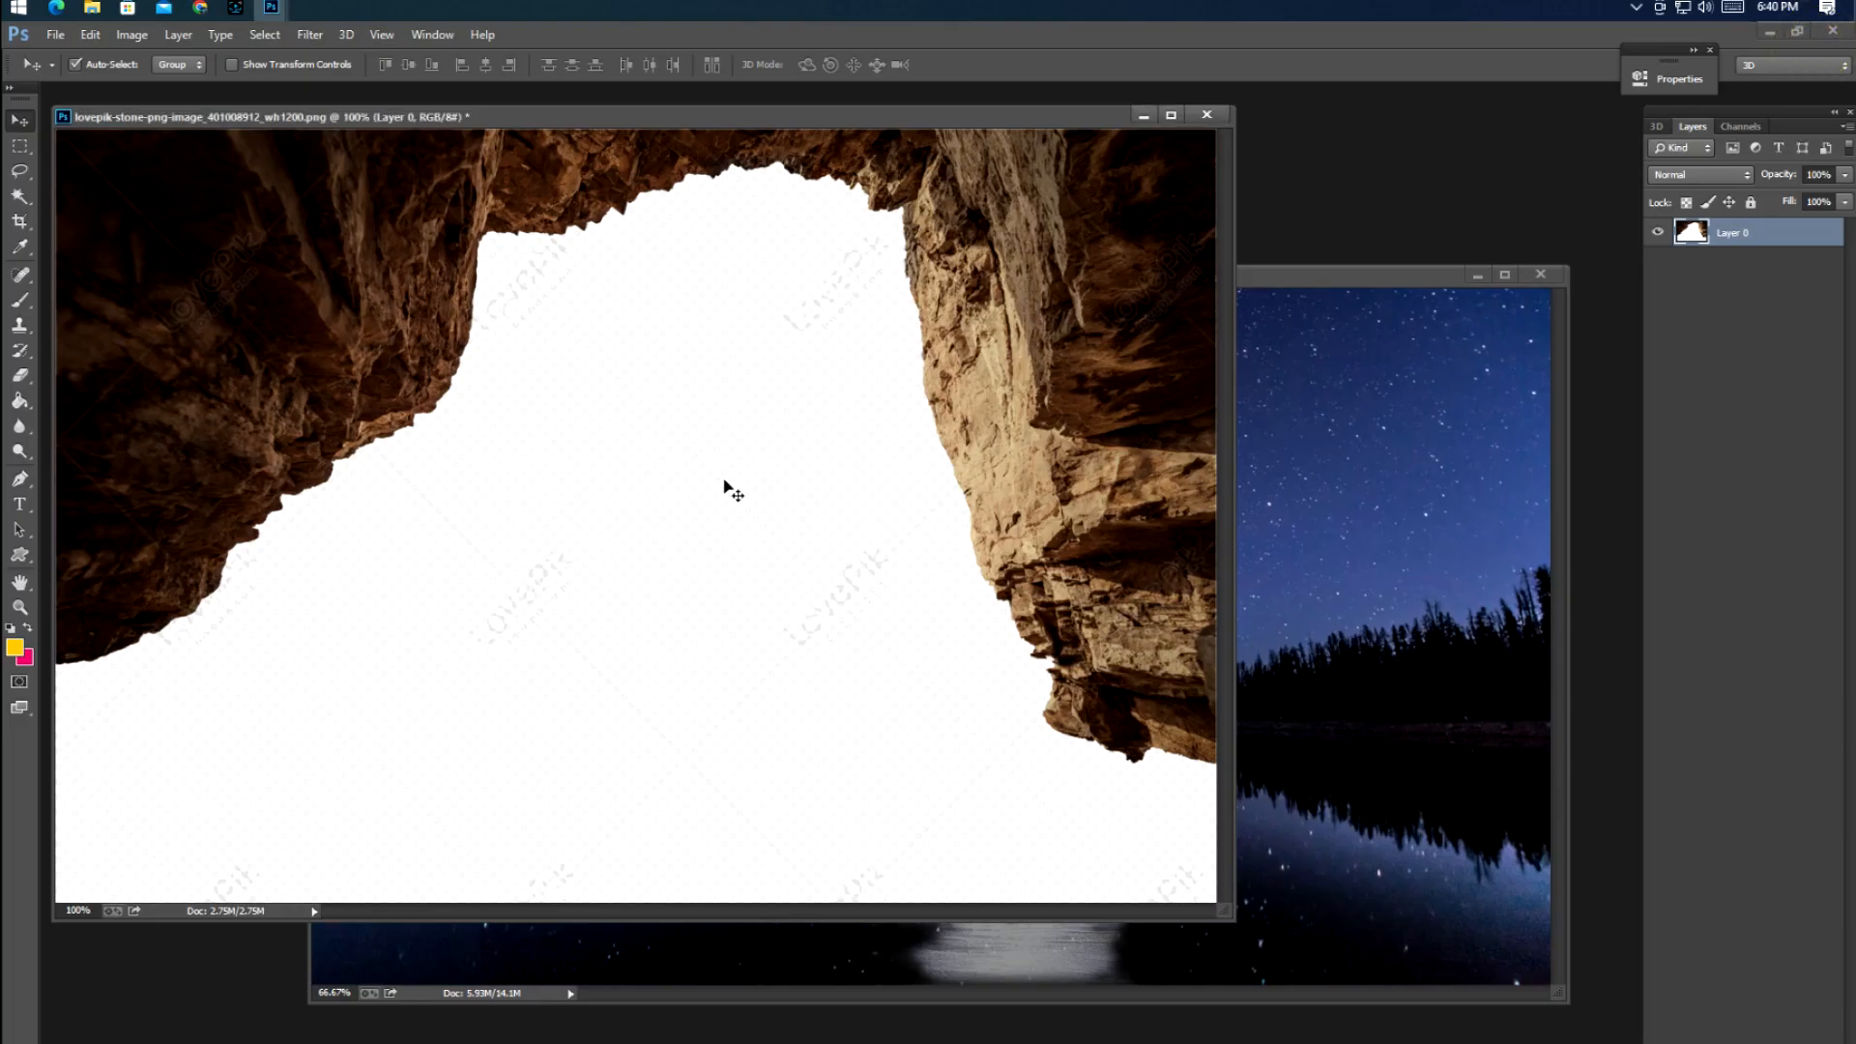
# Isolate the cave rock from its white area with an inverted Magic Wand selection and paste it as a new layer in the composite
pyautogui.press('f')
pyautogui.press('w')
pyautogui.click(827, 562)
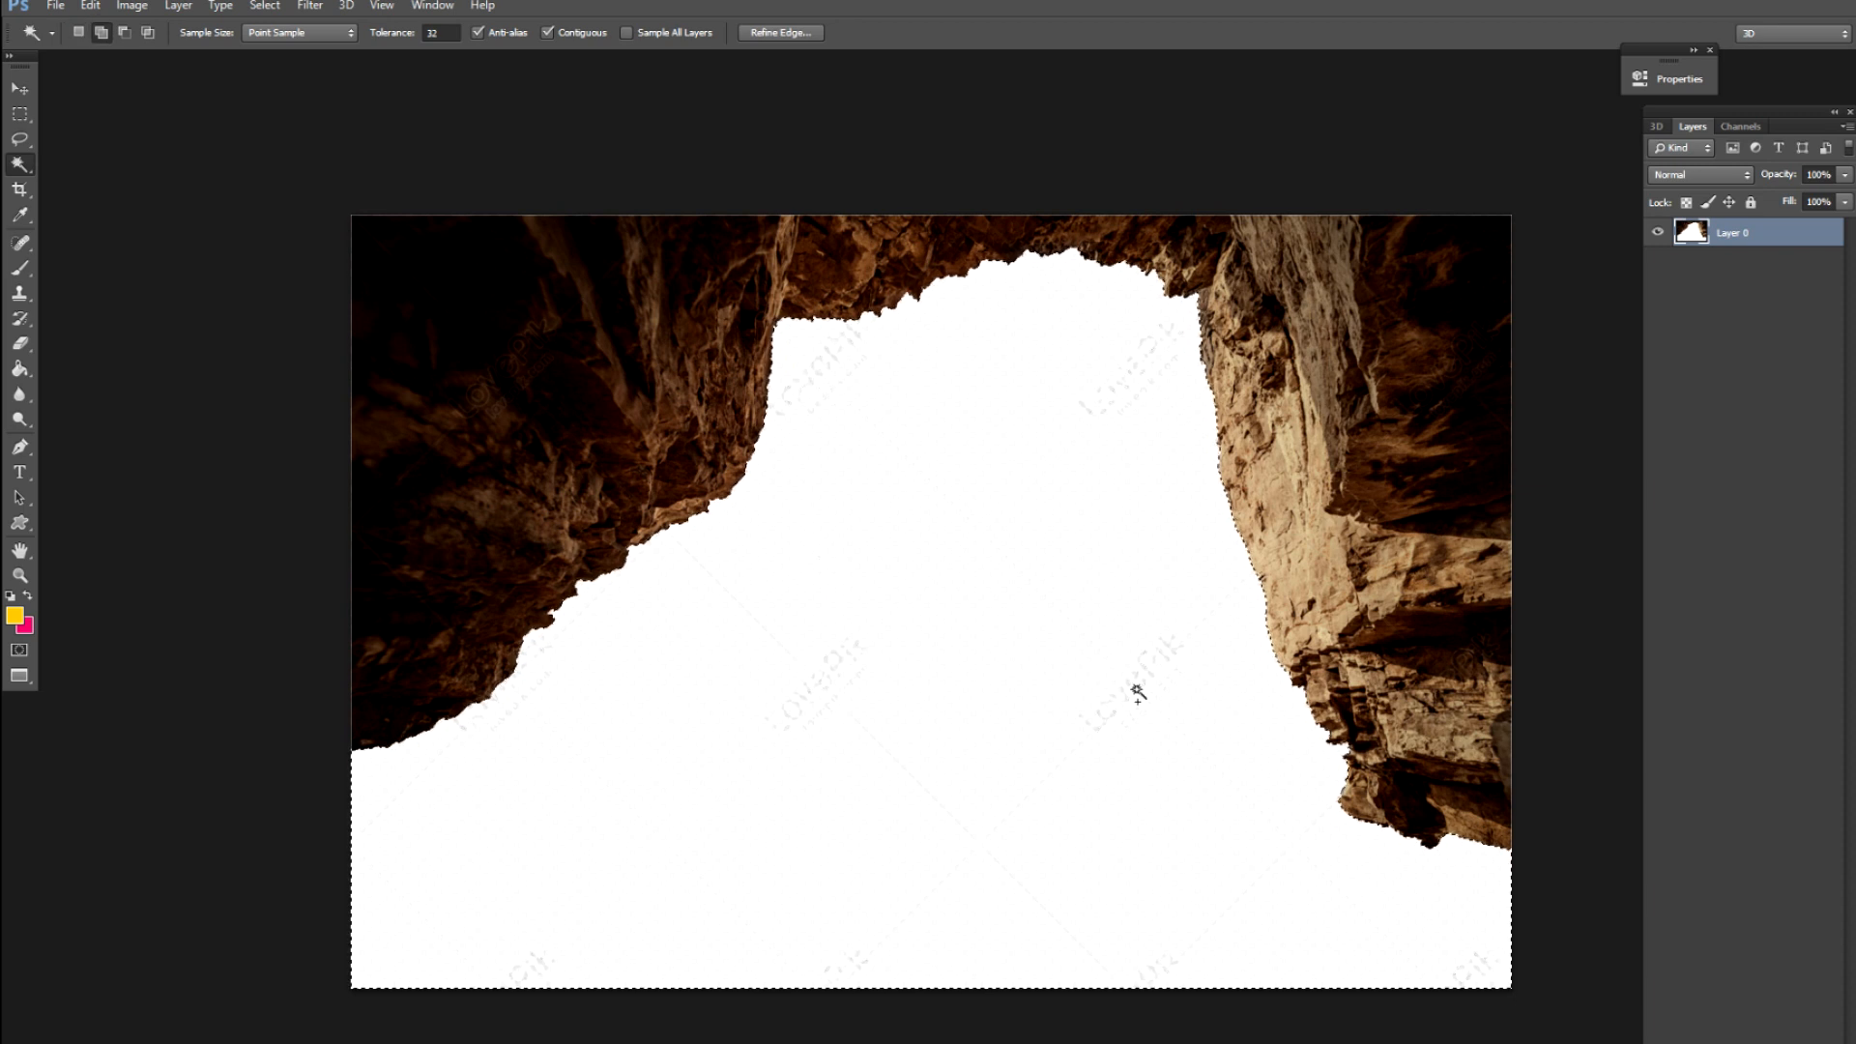
pyautogui.hotkey('ctrl', 'shift', 'i')
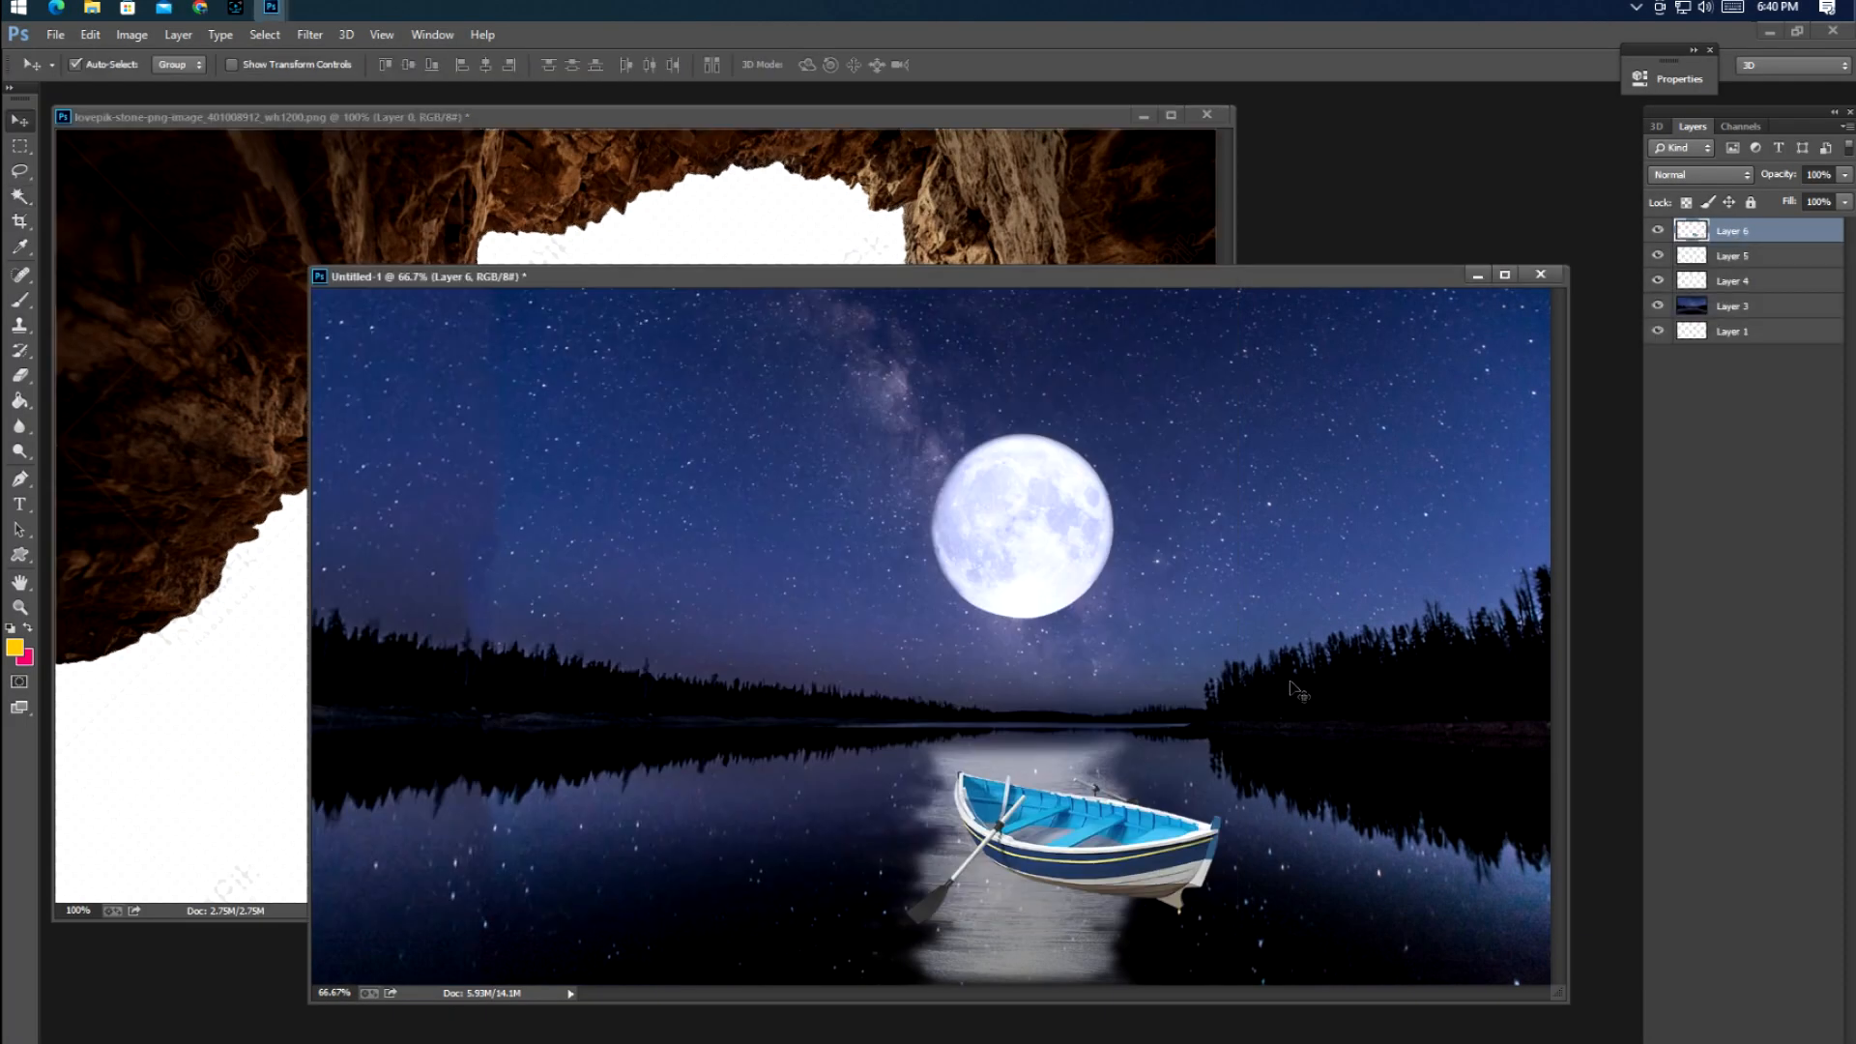
pyautogui.hotkey('ctrl', 'v')
pyautogui.press('f')
pyautogui.moveTo(1308, 584); pyautogui.dragTo(1359, 628)
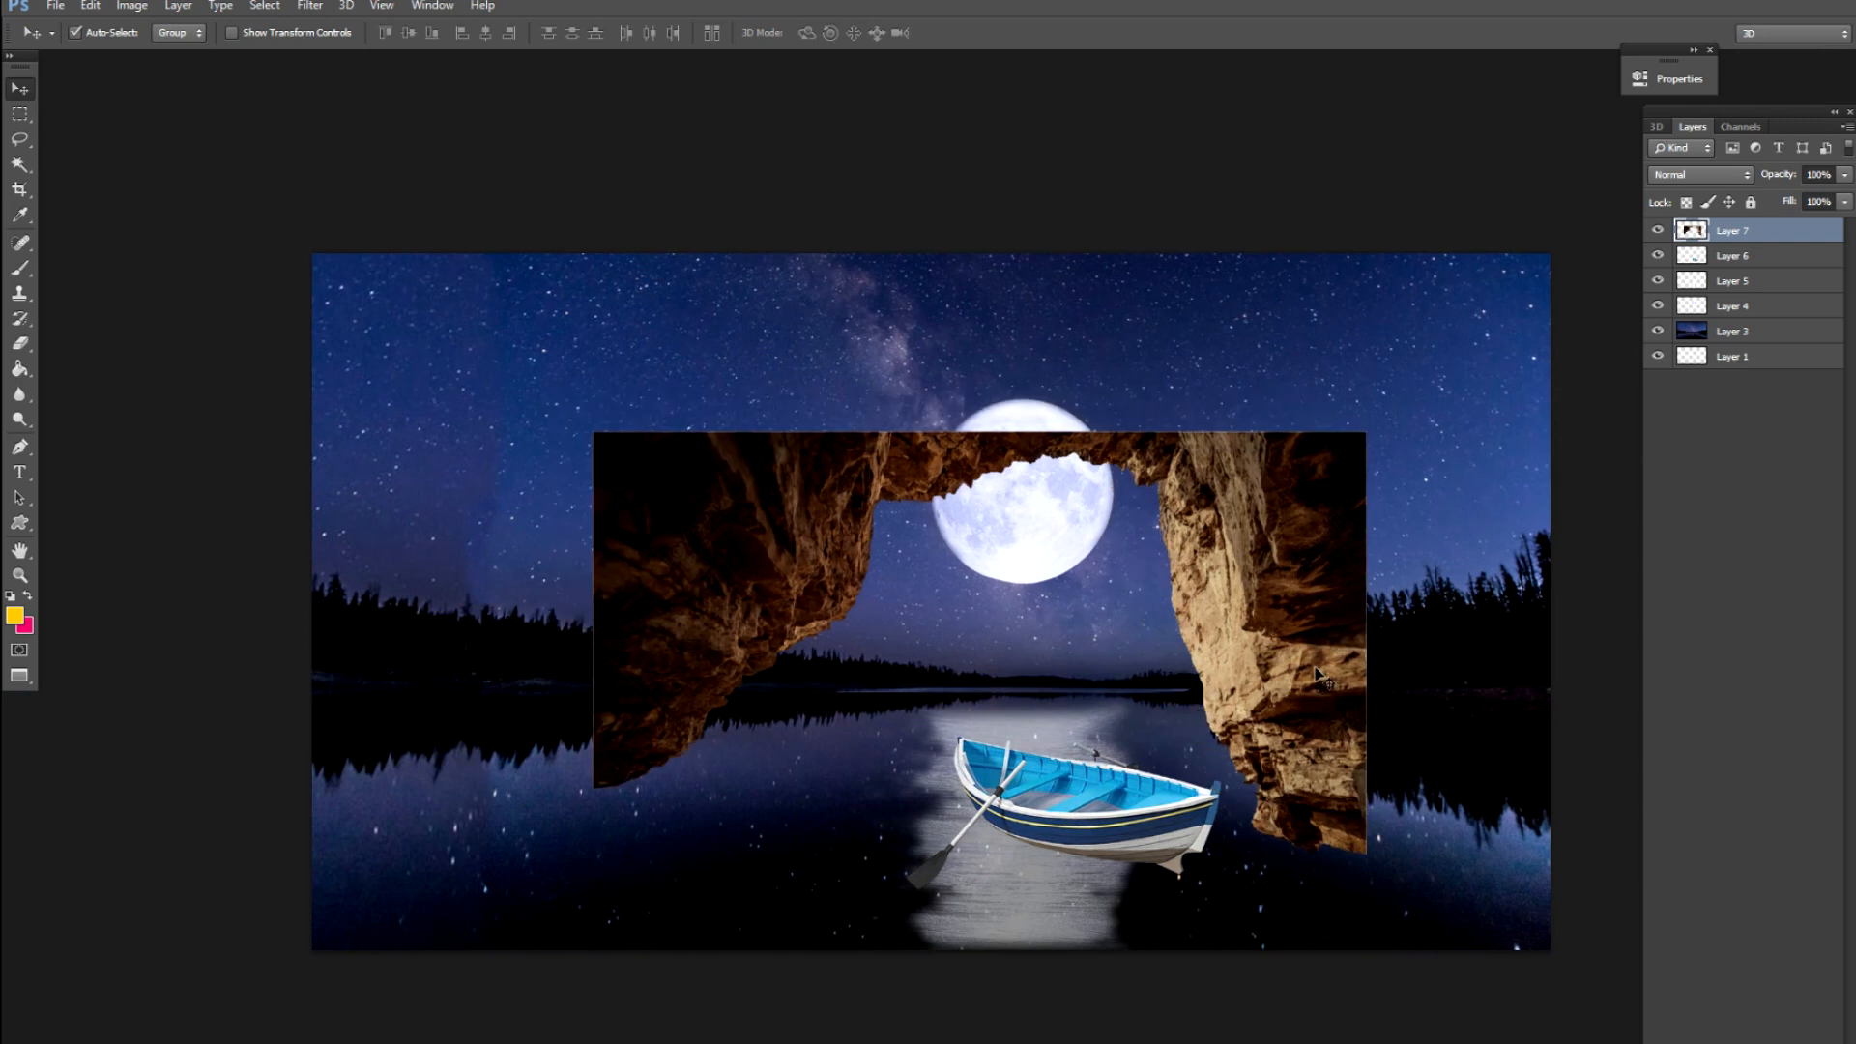
# Scale the cave layer to about 152% and stretch its sides and lower edge so it frames the whole canvas
pyautogui.hotkey('ctrl', 't')
pyautogui.moveTo(1367, 425); pyautogui.dragTo(1566, 323)
pyautogui.moveTo(1446, 394); pyautogui.dragTo(1429, 325)
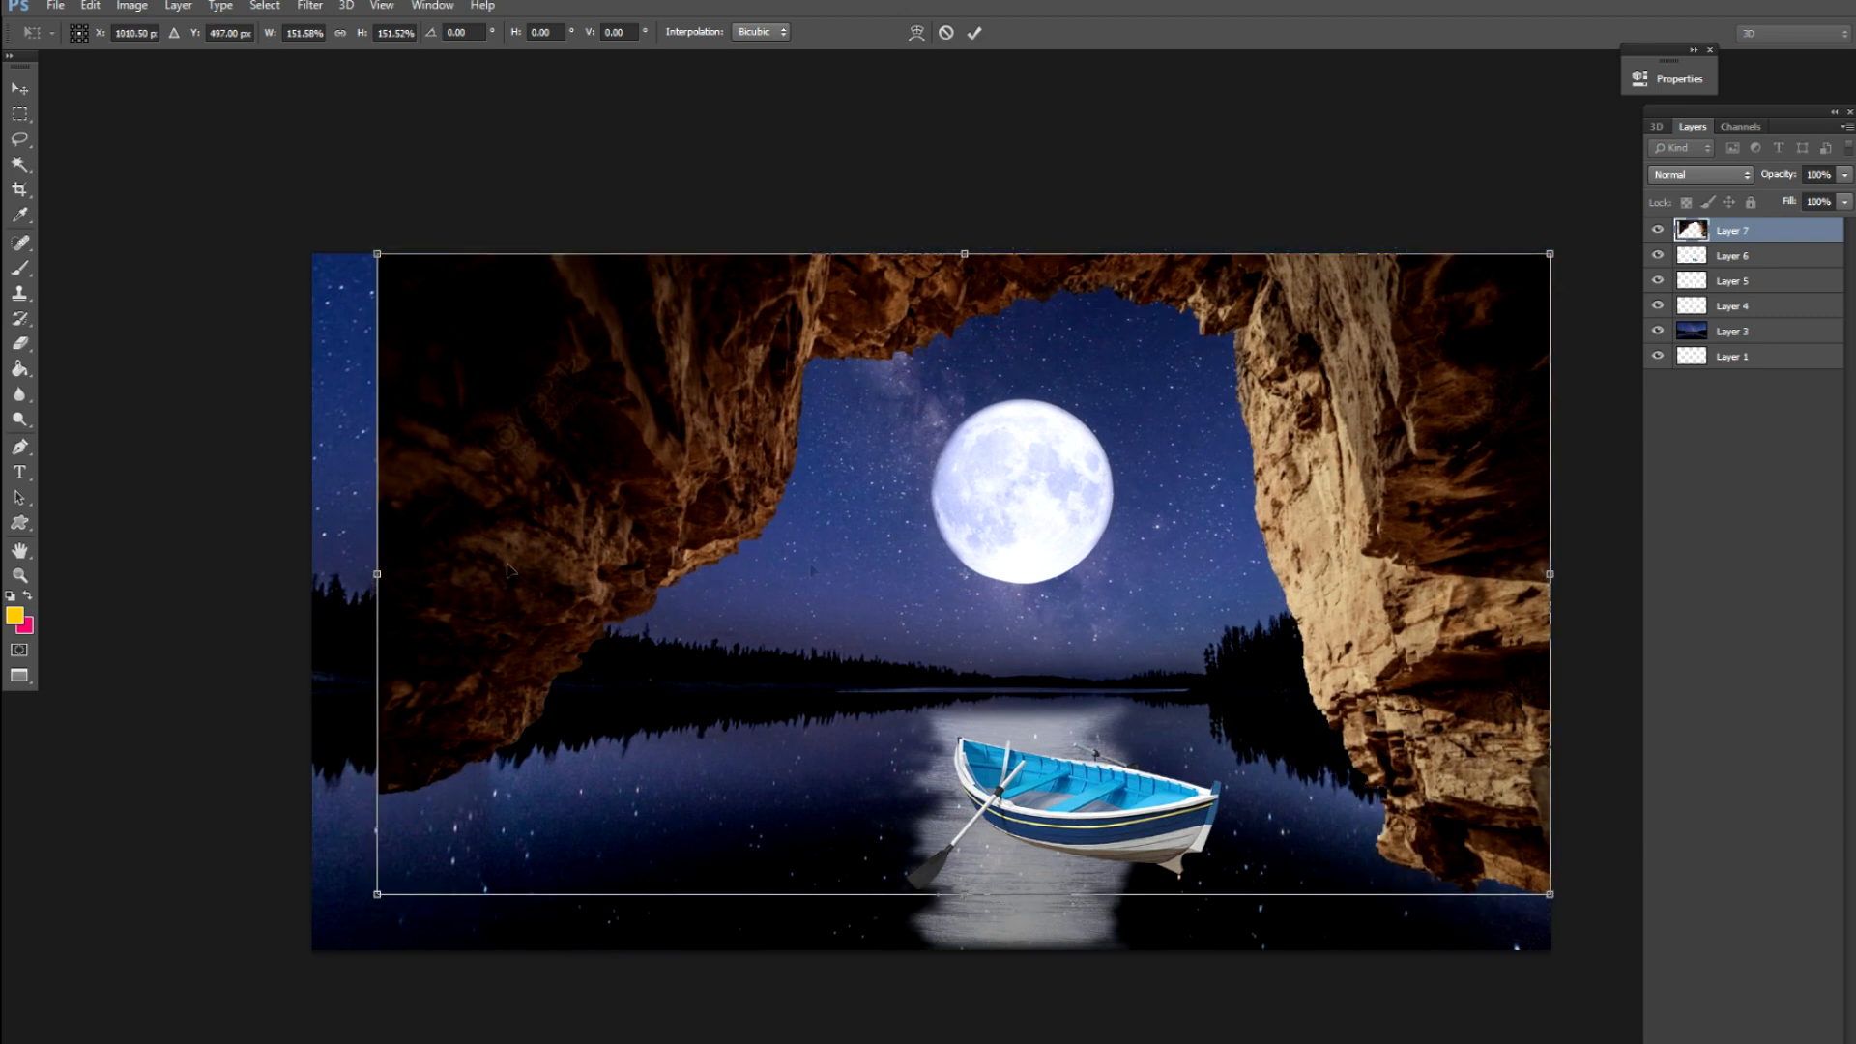
pyautogui.moveTo(372, 574); pyautogui.dragTo(333, 573)
pyautogui.moveTo(449, 534); pyautogui.dragTo(425, 531)
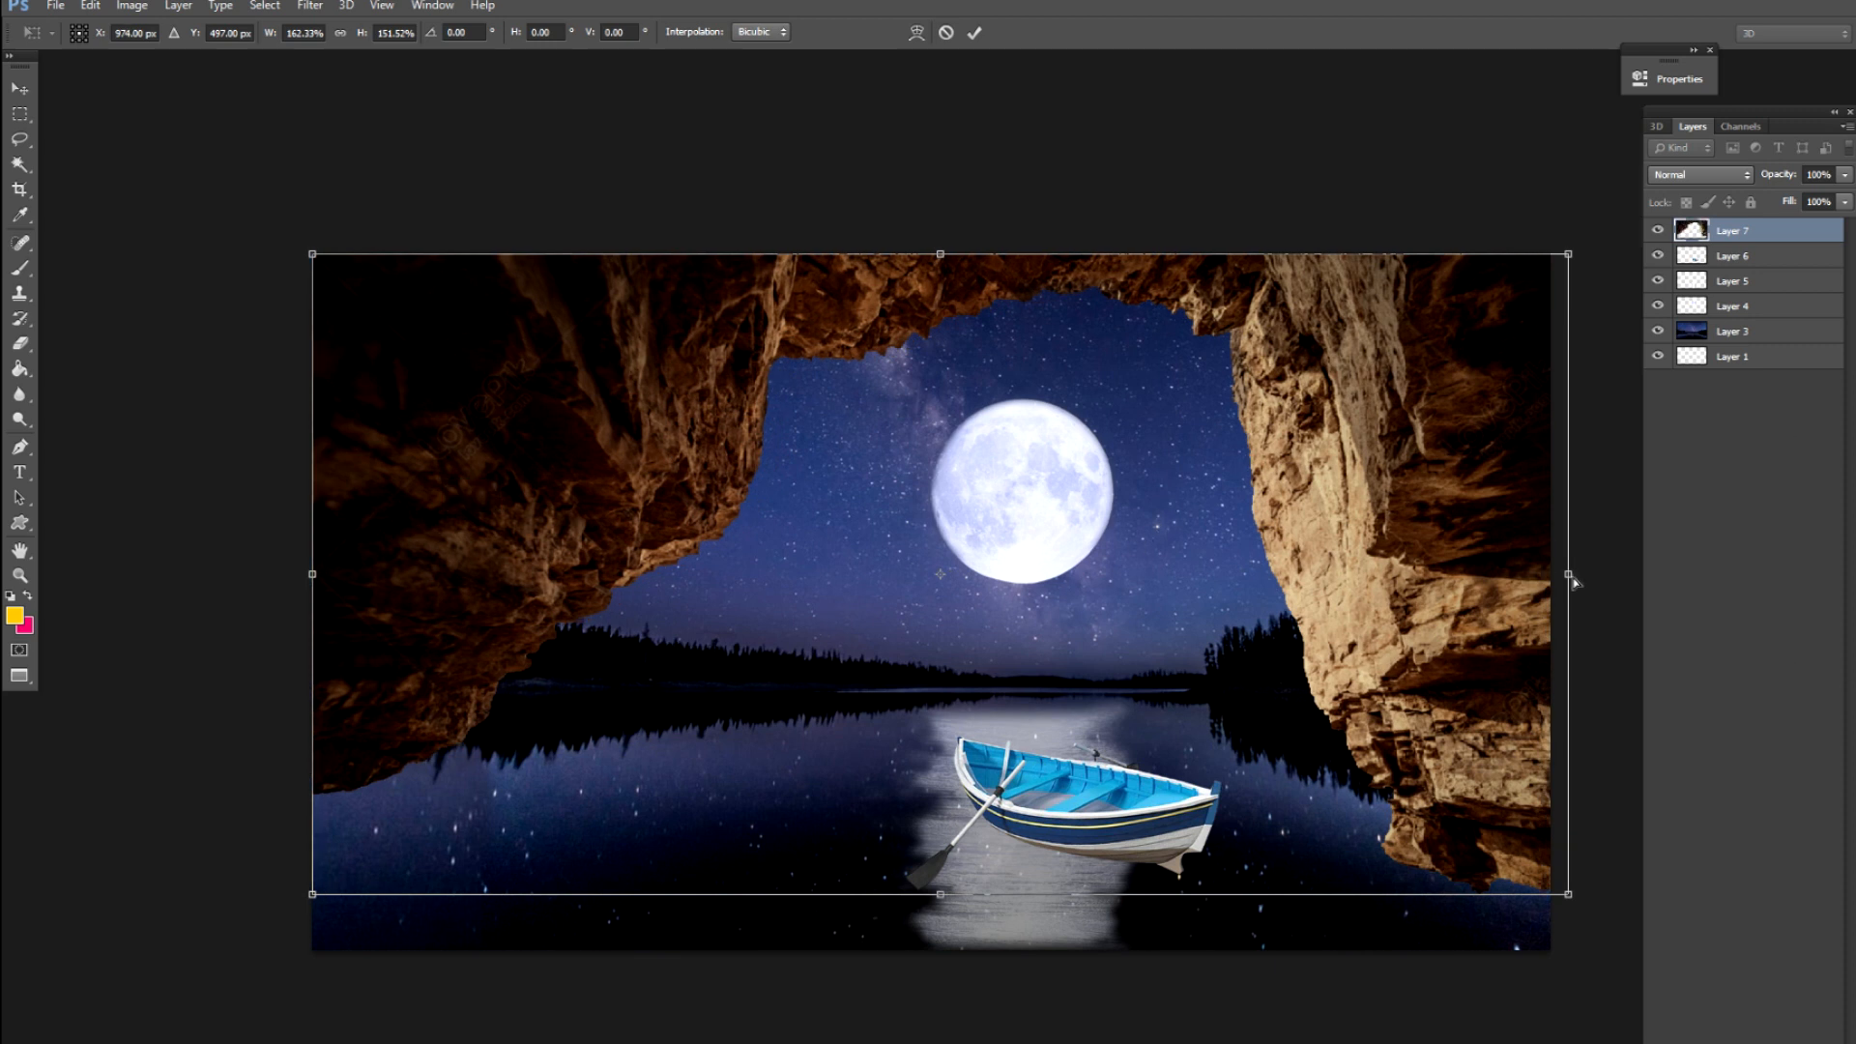
pyautogui.moveTo(1571, 584); pyautogui.dragTo(1551, 584)
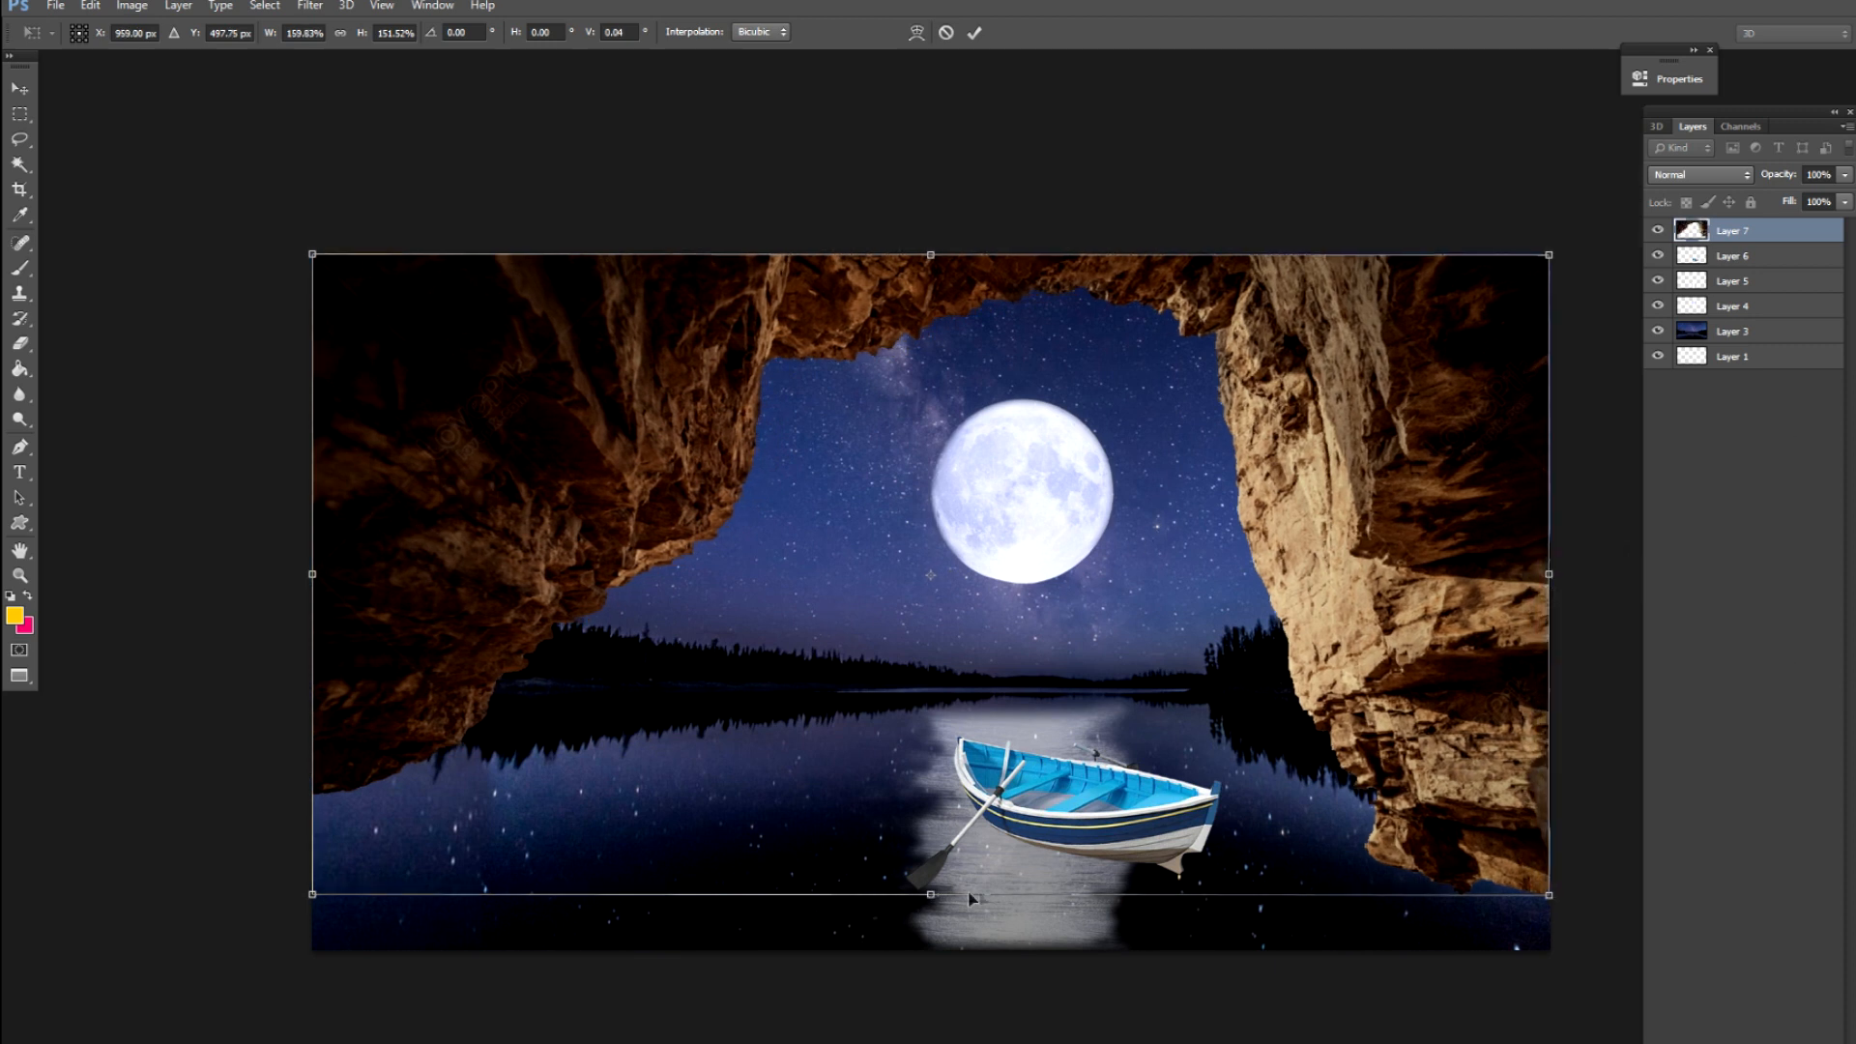
pyautogui.moveTo(933, 902); pyautogui.dragTo(934, 960)
pyautogui.press('Return')
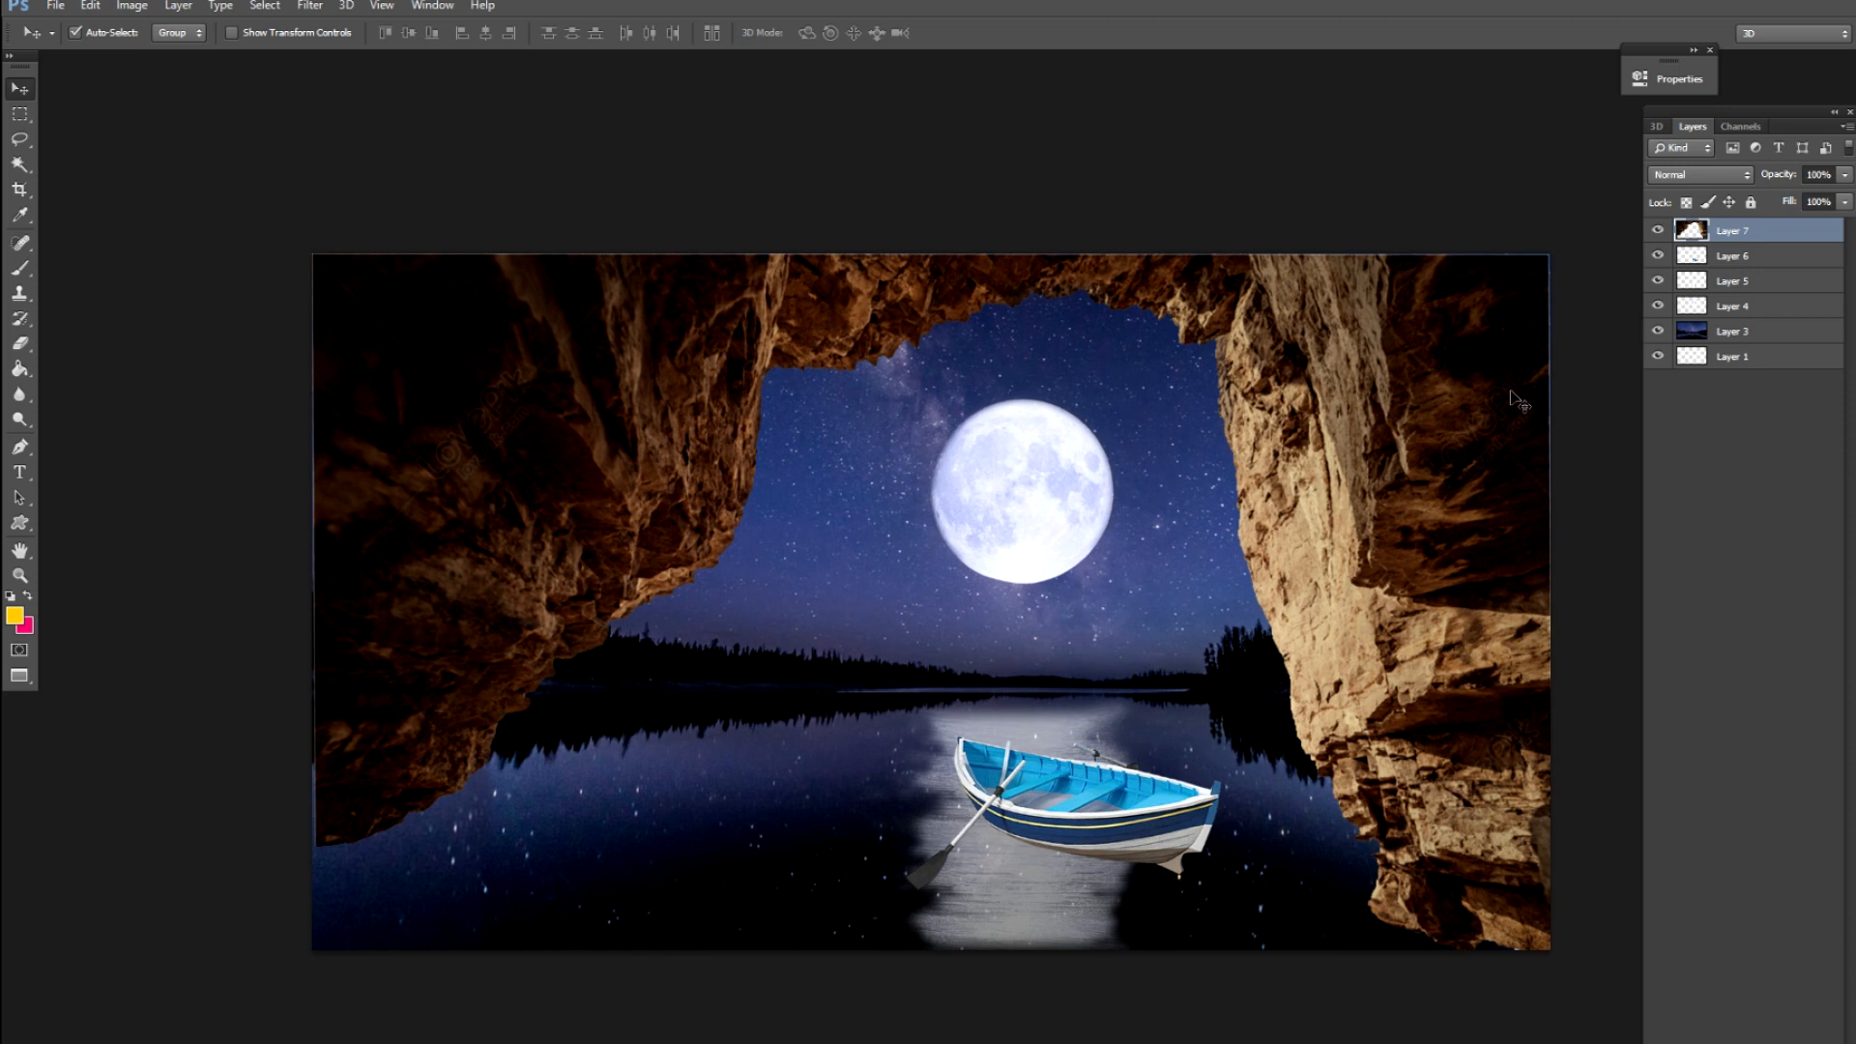
# Widen the cave layer slightly to cover the gap along the canvas's right edge
pyautogui.hotkey('ctrl', 't')
pyautogui.moveTo(1552, 618); pyautogui.dragTo(1558, 618)
pyautogui.press('Return')
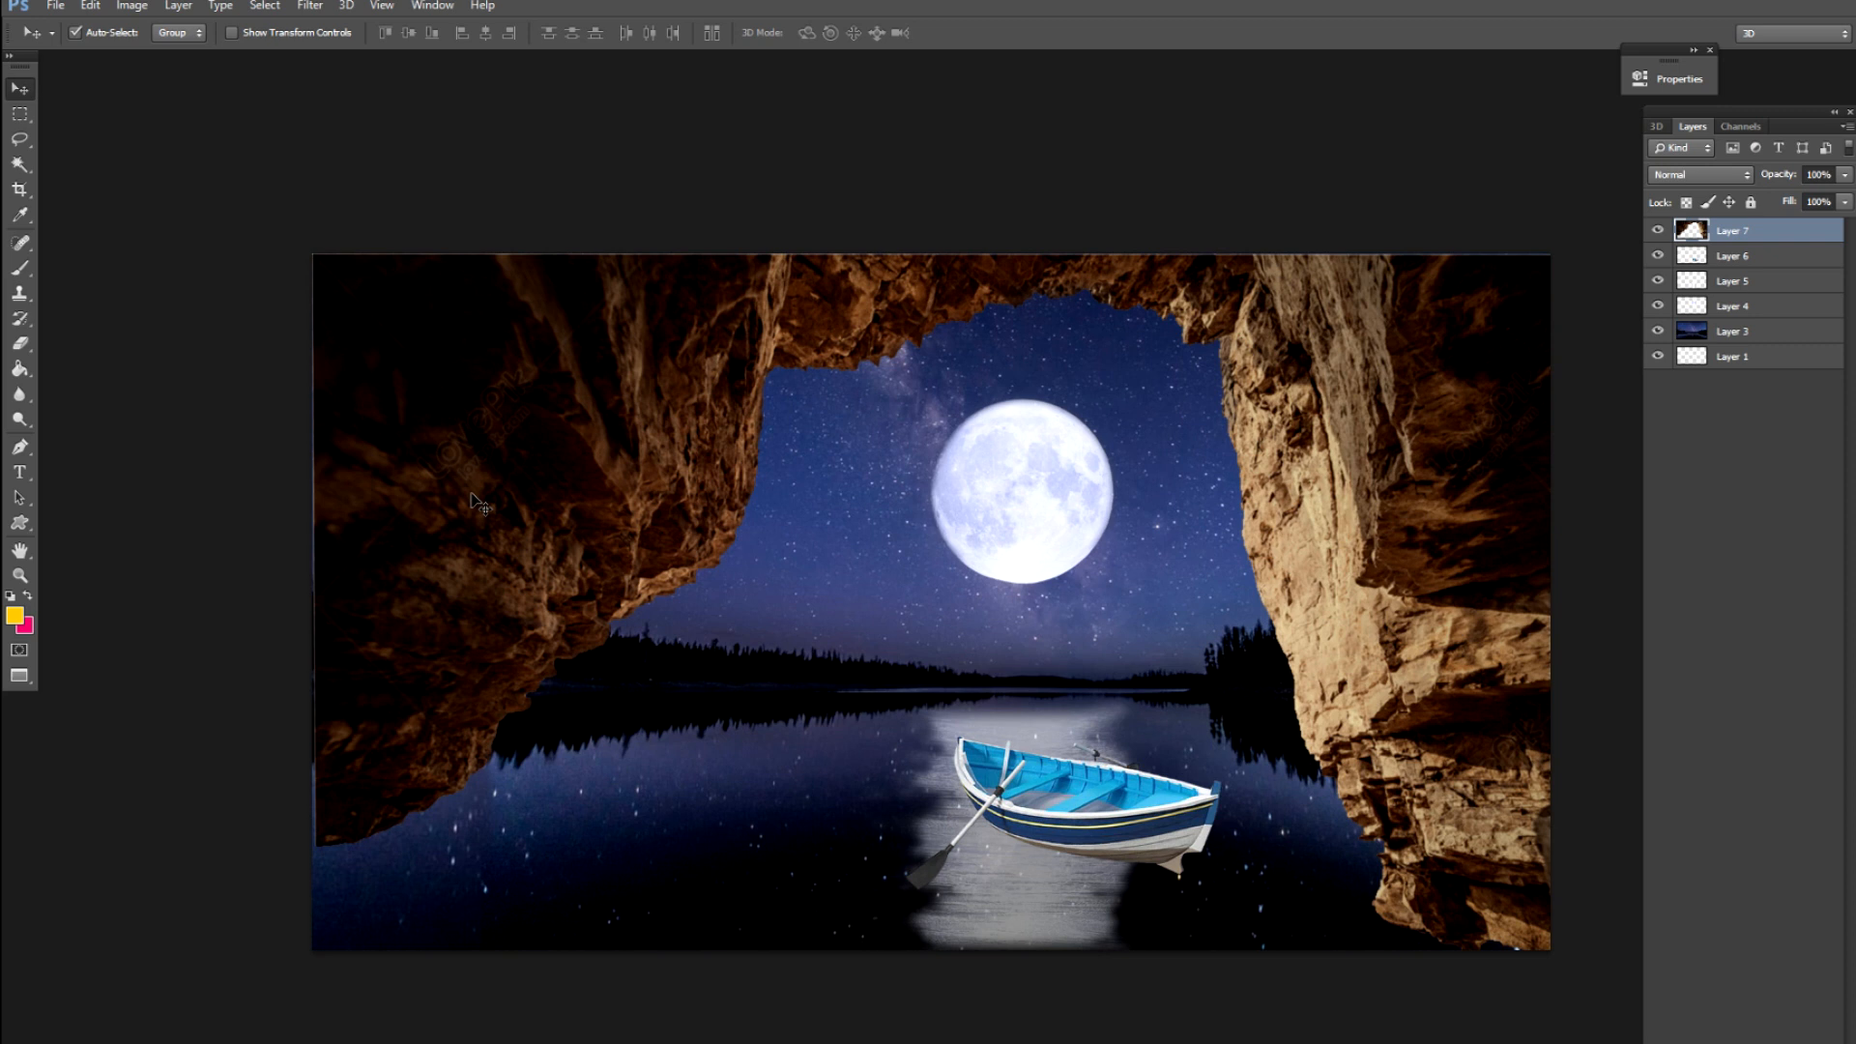
# Clone Stamp dark rock texture over the watermark traces on the left cave wall
pyautogui.press('s')
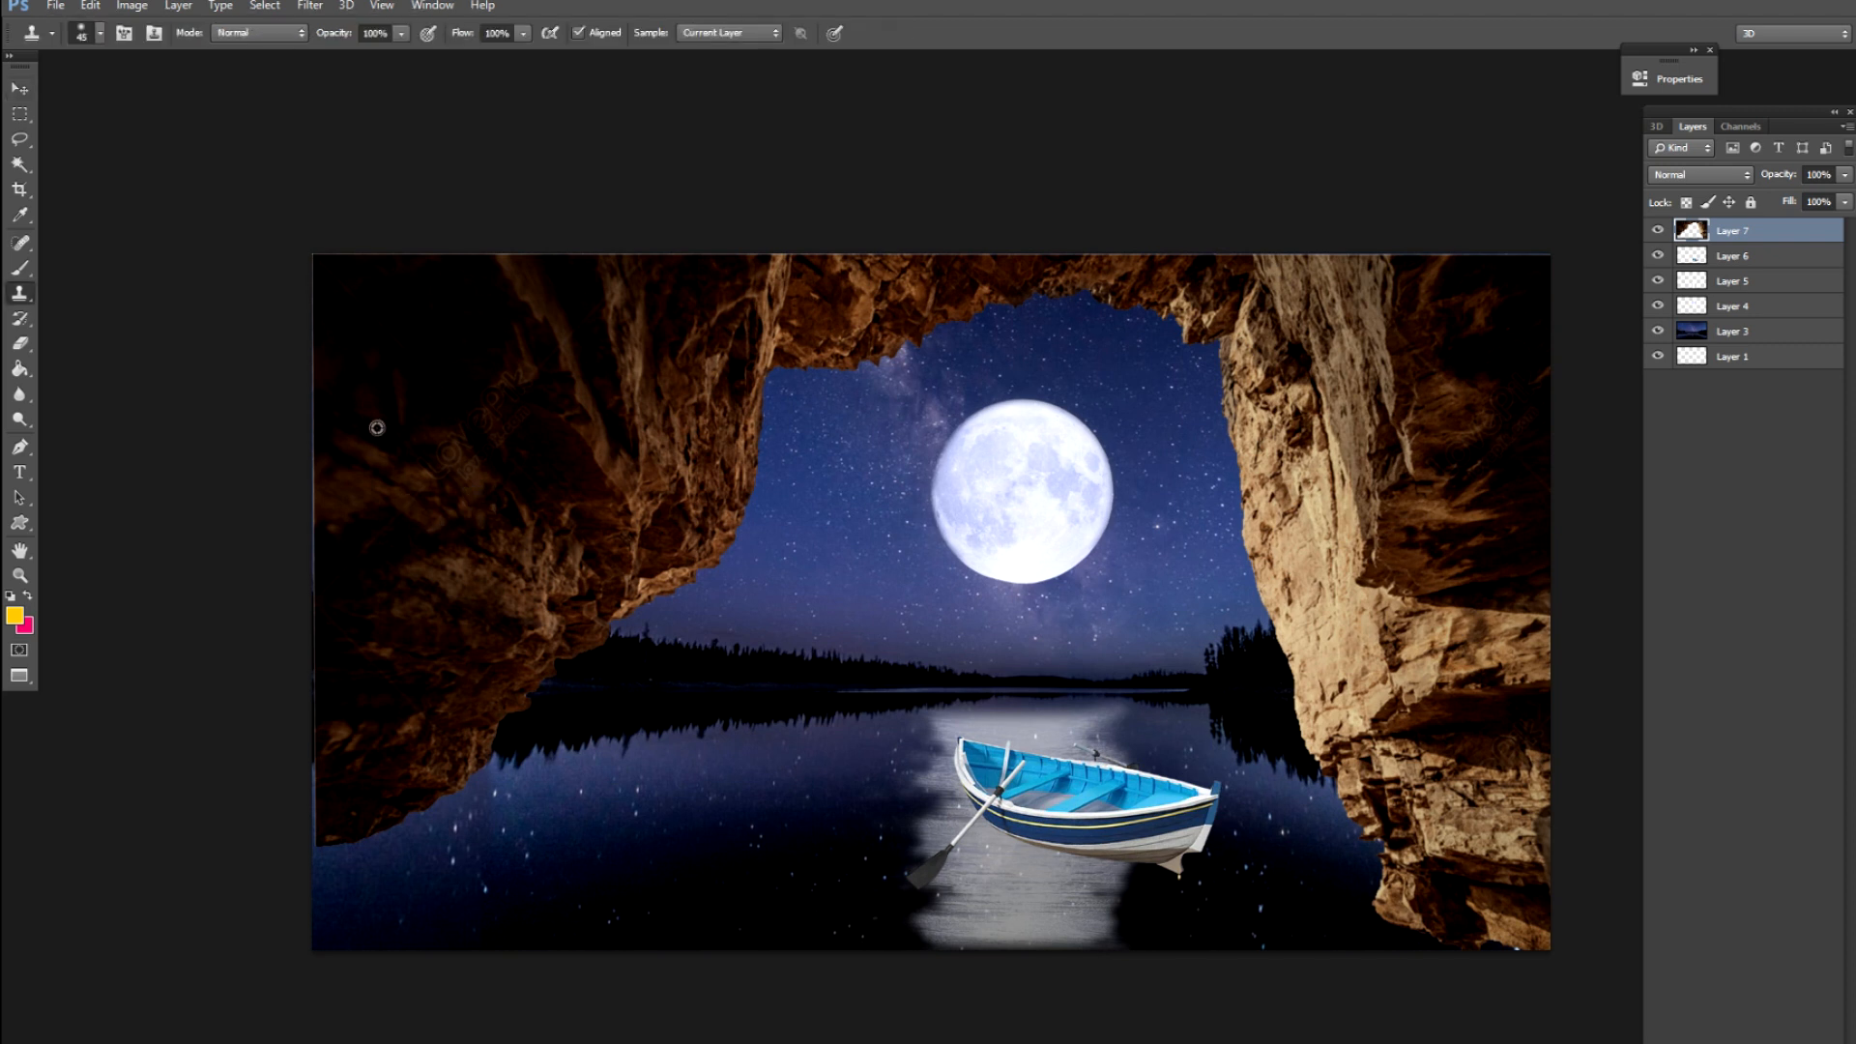
pyautogui.moveTo(451, 438)
pyautogui.mouseDown()
pyautogui.moveTo(508, 369)
pyautogui.moveTo(515, 400)
pyautogui.moveTo(438, 469)
pyautogui.moveTo(519, 418)
pyautogui.moveTo(407, 495)
pyautogui.mouseUp()
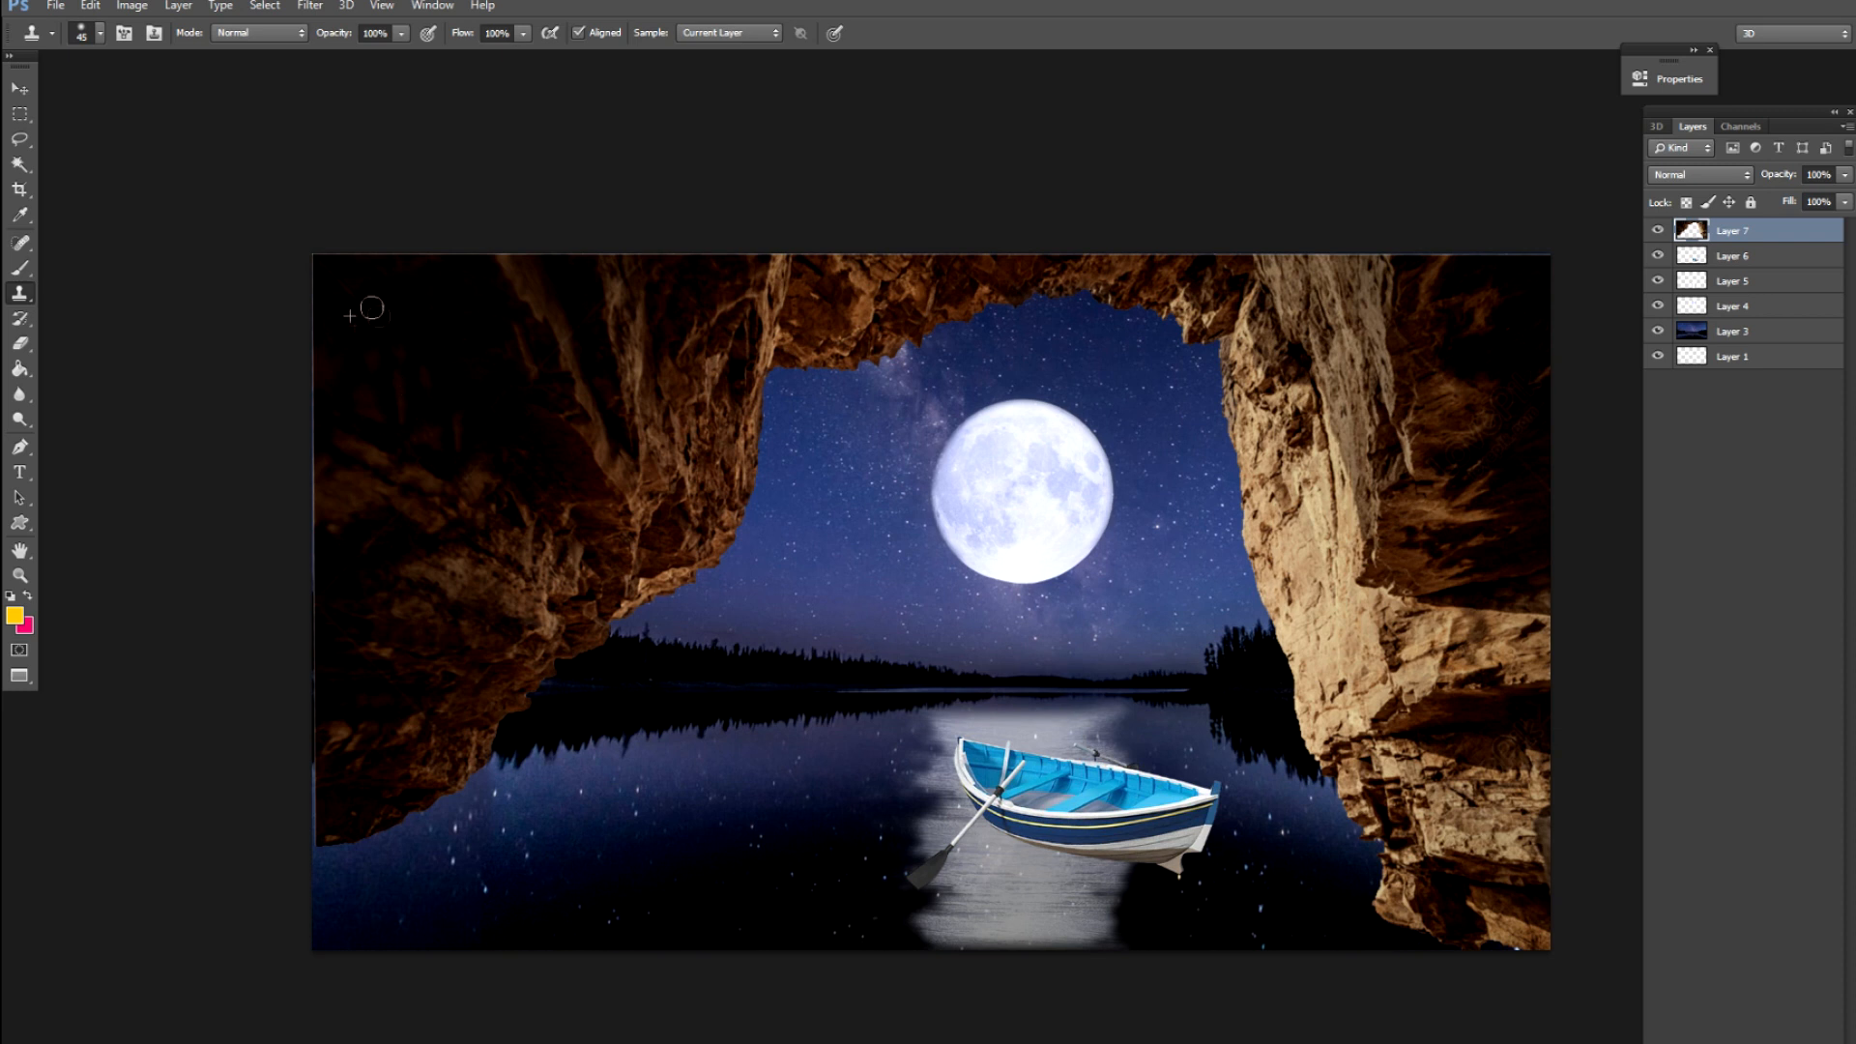
pyautogui.moveTo(352, 308); pyautogui.dragTo(341, 250)
pyautogui.moveTo(328, 595); pyautogui.dragTo(398, 527)
pyautogui.keyDown('alt'); pyautogui.click(450, 710); pyautogui.keyUp('alt')
pyautogui.moveTo(424, 713); pyautogui.dragTo(313, 571)
pyautogui.moveTo(503, 368); pyautogui.dragTo(650, 268)
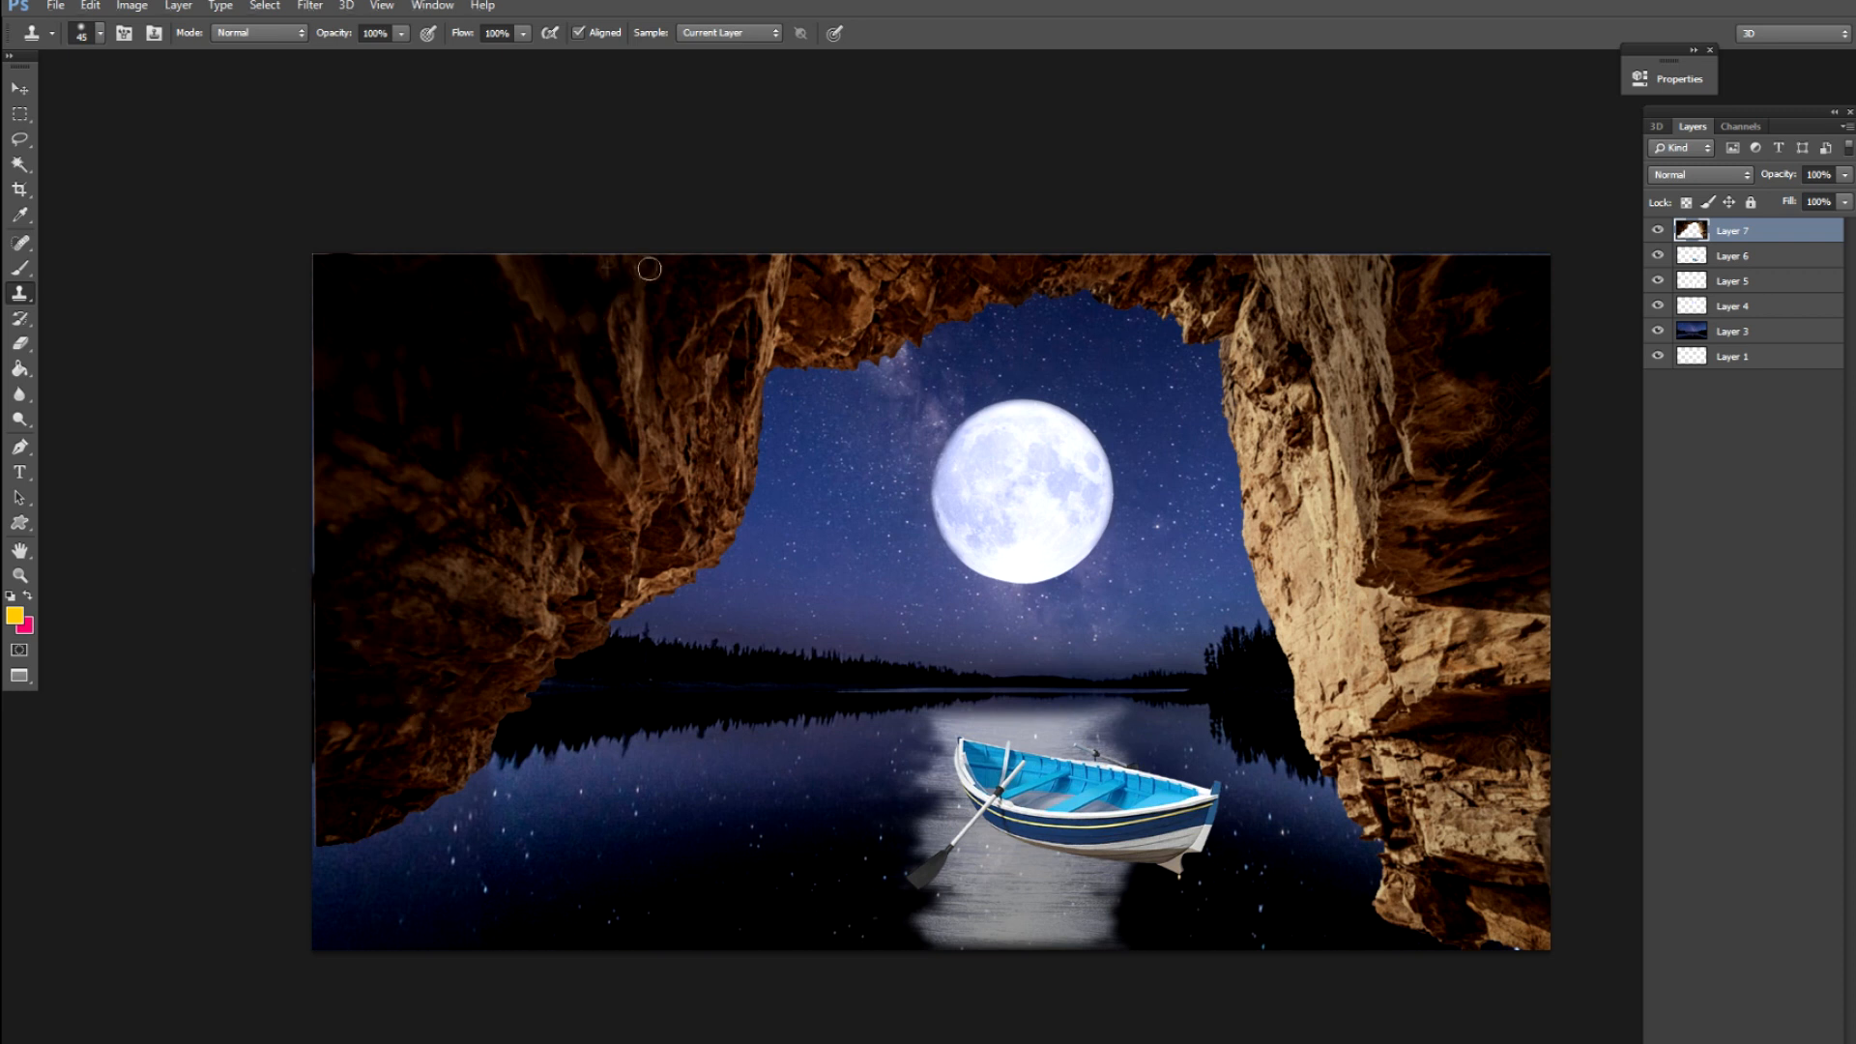
# Clone Stamp sampled rock over the marks on the dark upper part of the right cave wall
pyautogui.keyDown('alt'); pyautogui.click(1411, 425); pyautogui.keyUp('alt')
pyautogui.moveTo(1438, 464); pyautogui.dragTo(1510, 384)
pyautogui.moveTo(1515, 380)
pyautogui.mouseDown()
pyautogui.moveTo(1460, 456)
pyautogui.moveTo(1525, 411)
pyautogui.moveTo(1473, 469)
pyautogui.mouseUp()
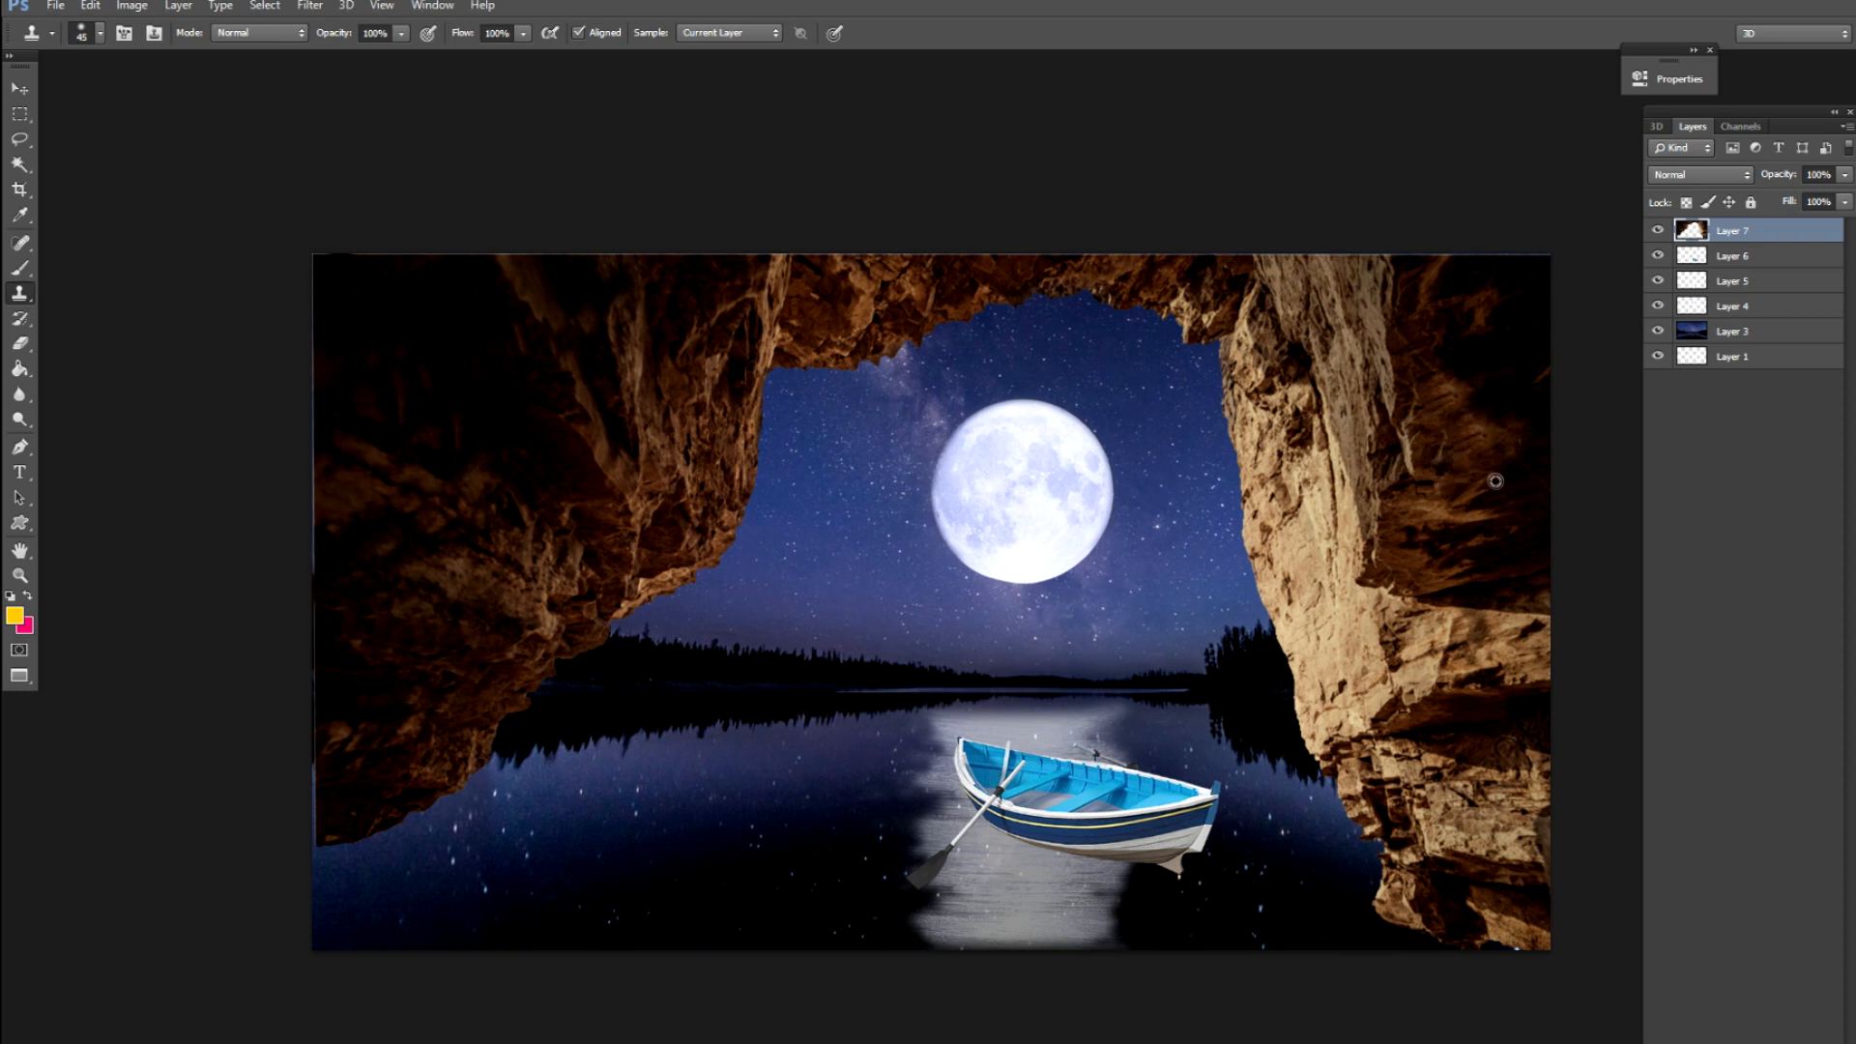
# Close the cave source document without saving its changes
pyautogui.press('v')
pyautogui.press('f')
pyautogui.press('f')
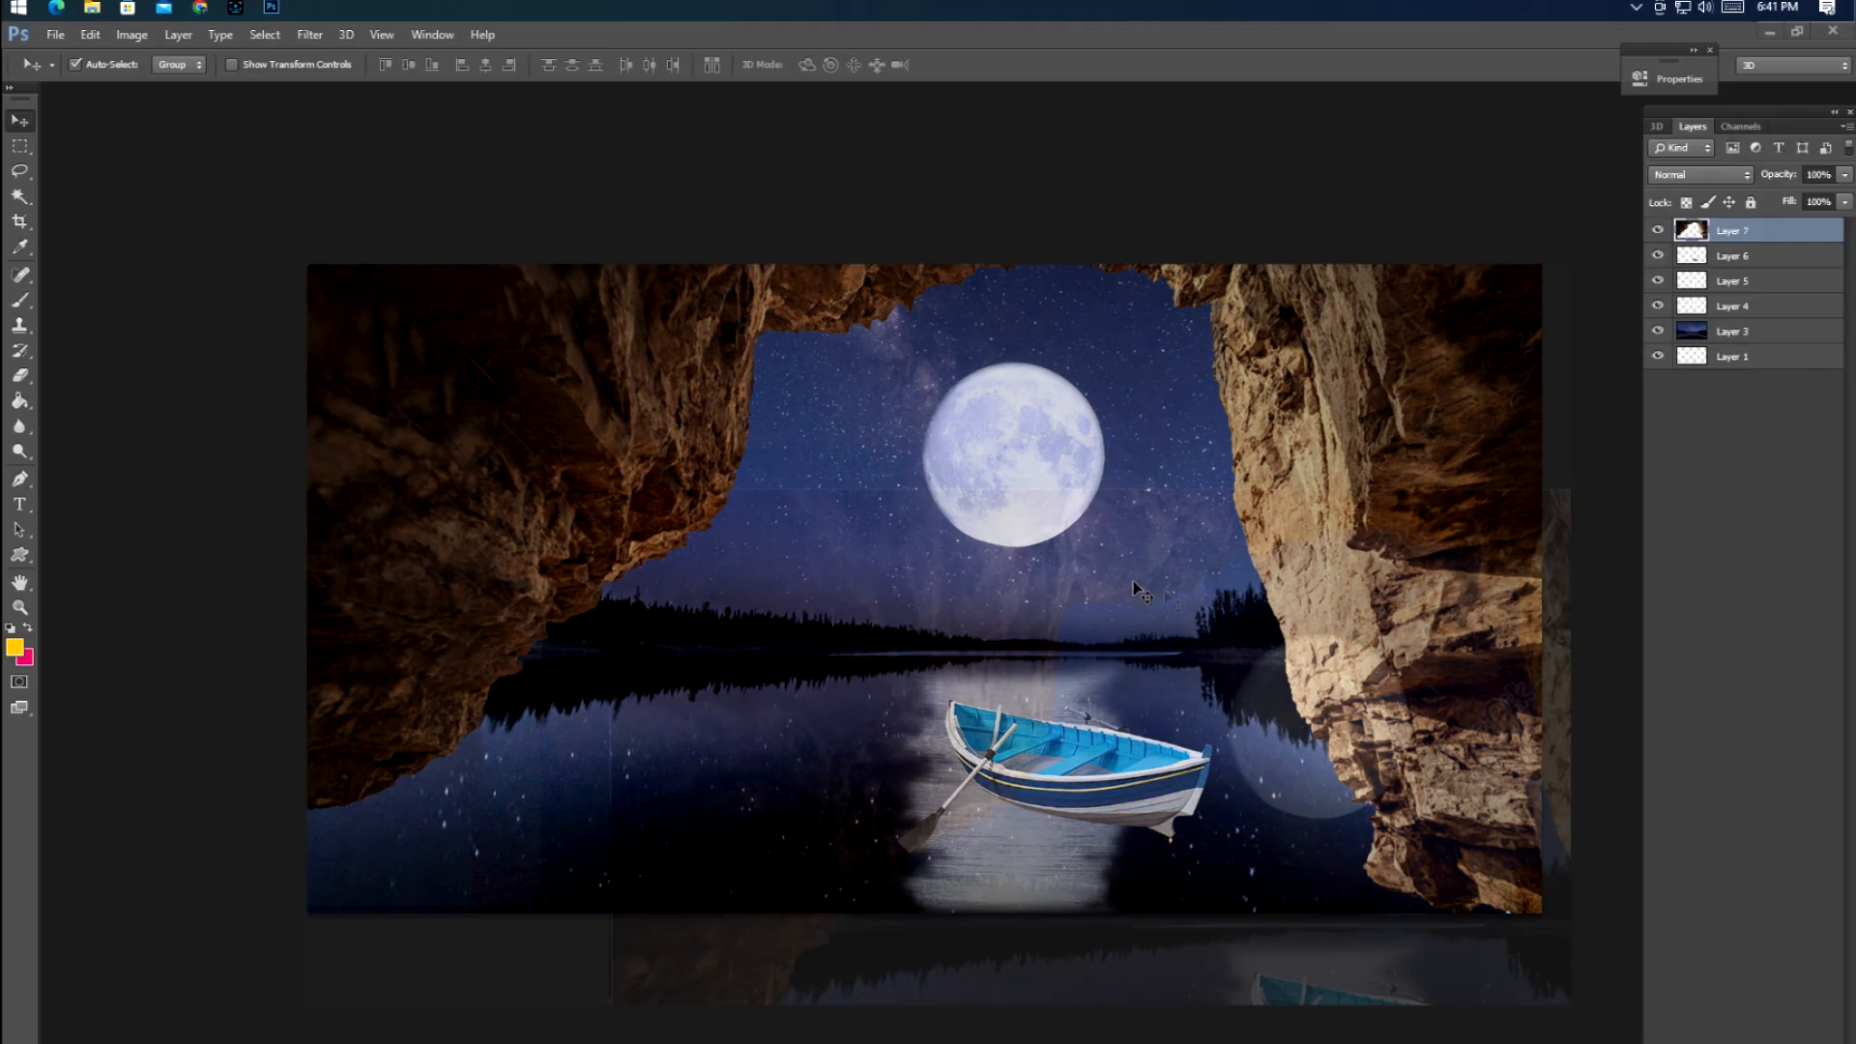
pyautogui.click(655, 228)
pyautogui.hotkey('ctrl', 'w')
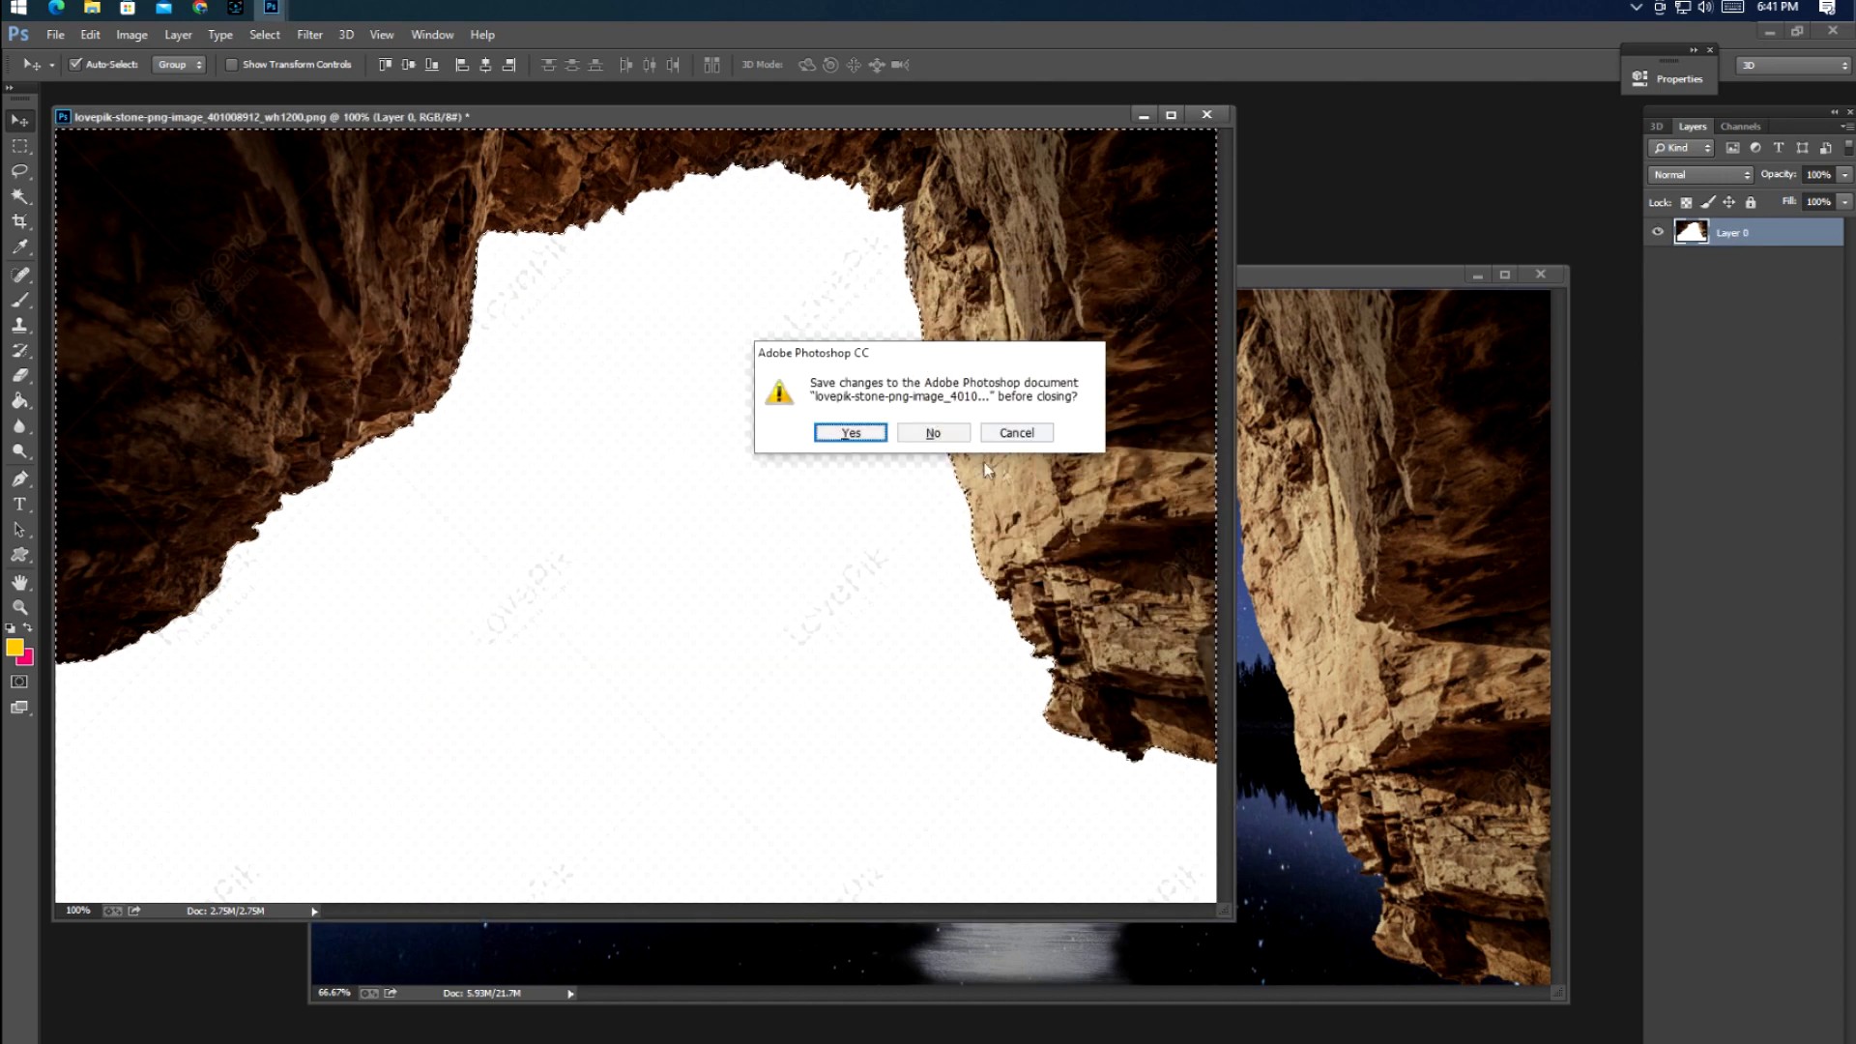
pyautogui.click(934, 432)
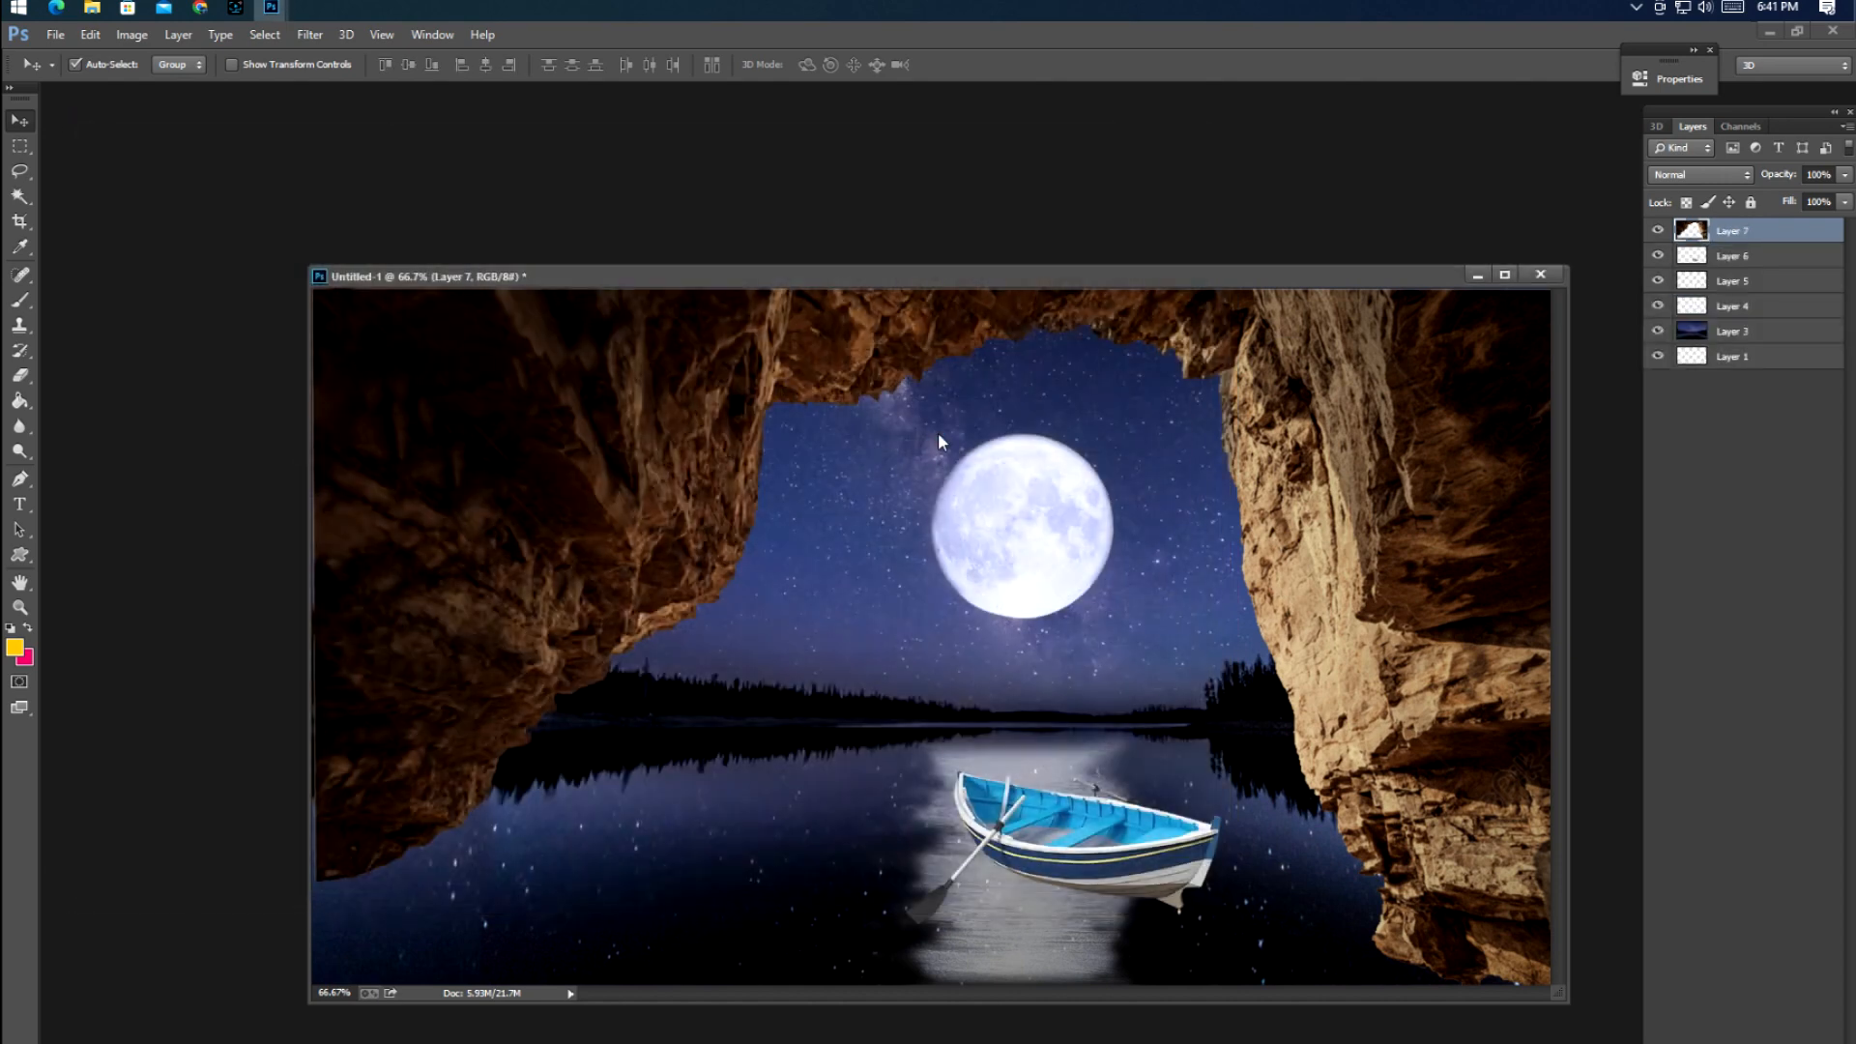
# Open the Cliff-Mountain-PNG-Clipart image and bring the cliff into the composite as a new layer
pyautogui.hotkey('ctrl', 'o')
pyautogui.doubleClick(749, 189)
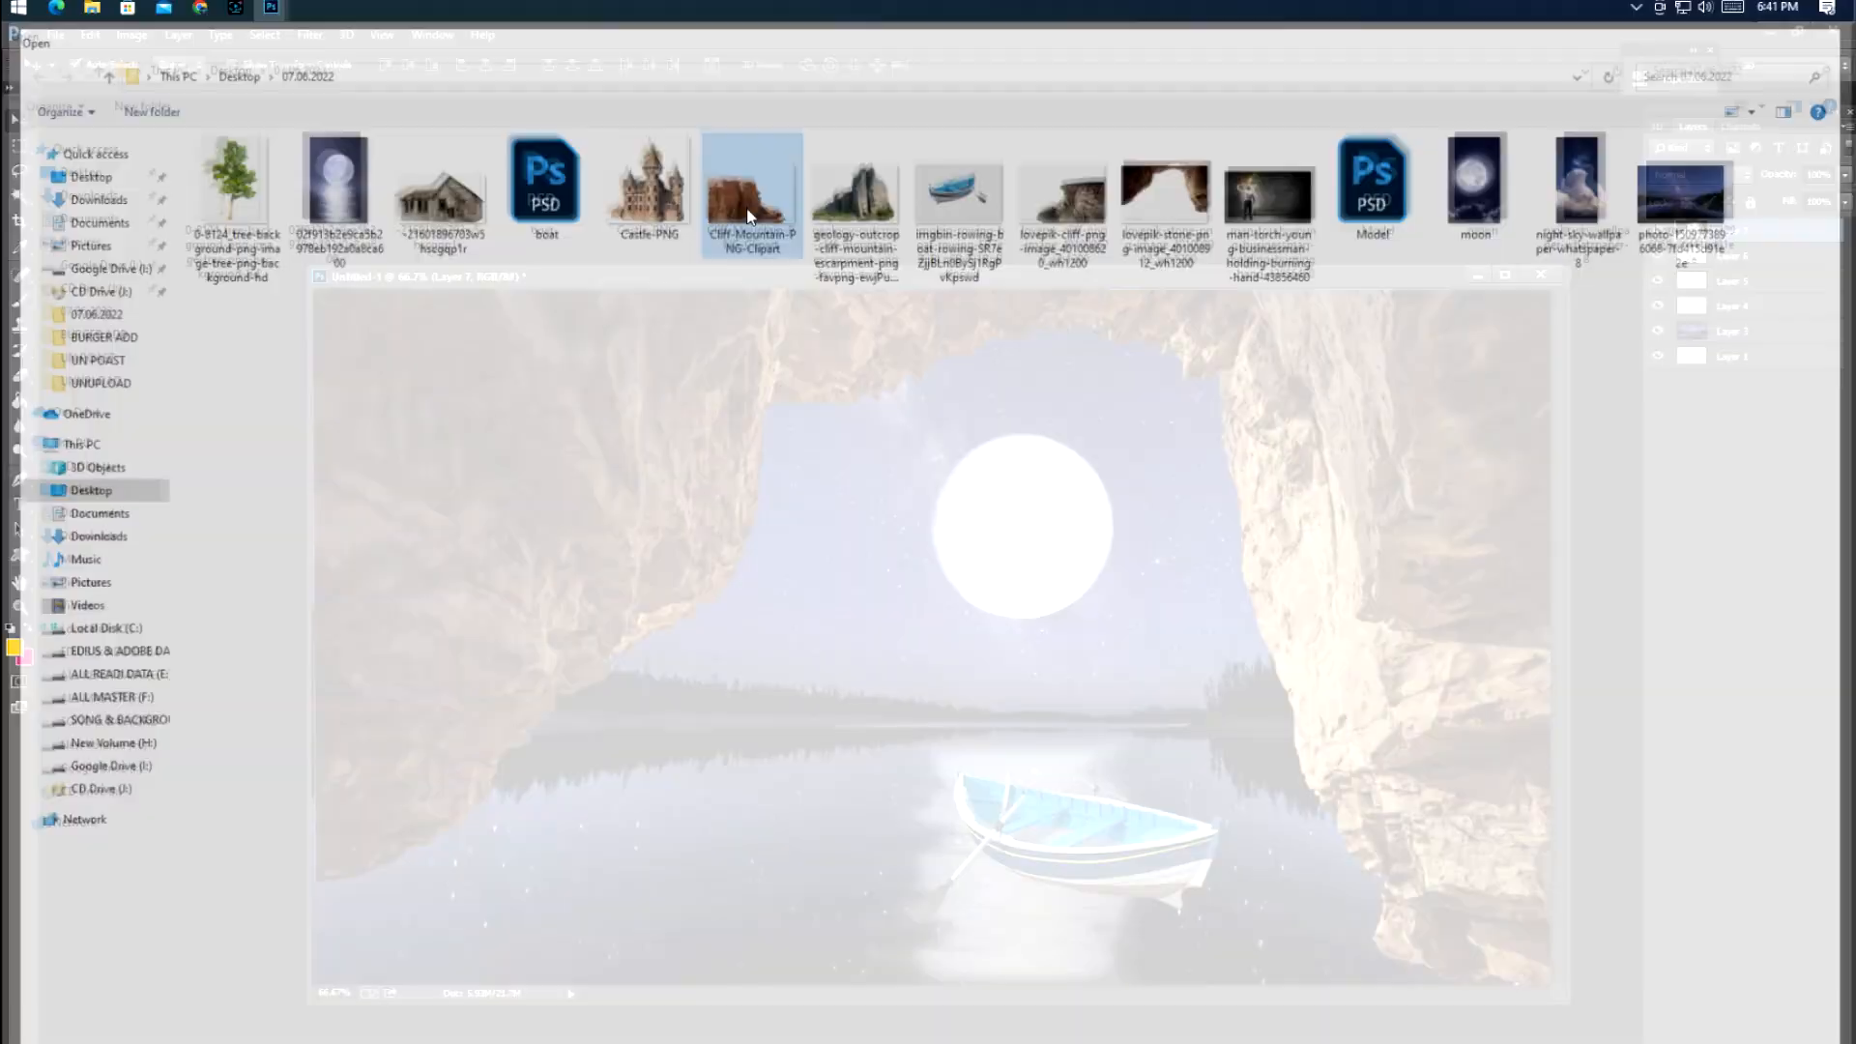
pyautogui.moveTo(245, 358); pyautogui.dragTo(490, 849)
pyautogui.press('f')
# Resize the cliff, place it in the canvas's lower-left corner and move its layer beneath the cave layer
pyautogui.hotkey('ctrl', 't')
pyautogui.moveTo(668, 709); pyautogui.dragTo(816, 634)
pyautogui.moveTo(586, 757)
pyautogui.mouseDown()
pyautogui.moveTo(628, 712)
pyautogui.moveTo(638, 756)
pyautogui.moveTo(611, 757)
pyautogui.mouseUp()
pyautogui.moveTo(851, 801); pyautogui.dragTo(707, 769)
pyautogui.moveTo(530, 815); pyautogui.dragTo(495, 801)
pyautogui.hotkey('ctrl', '[')
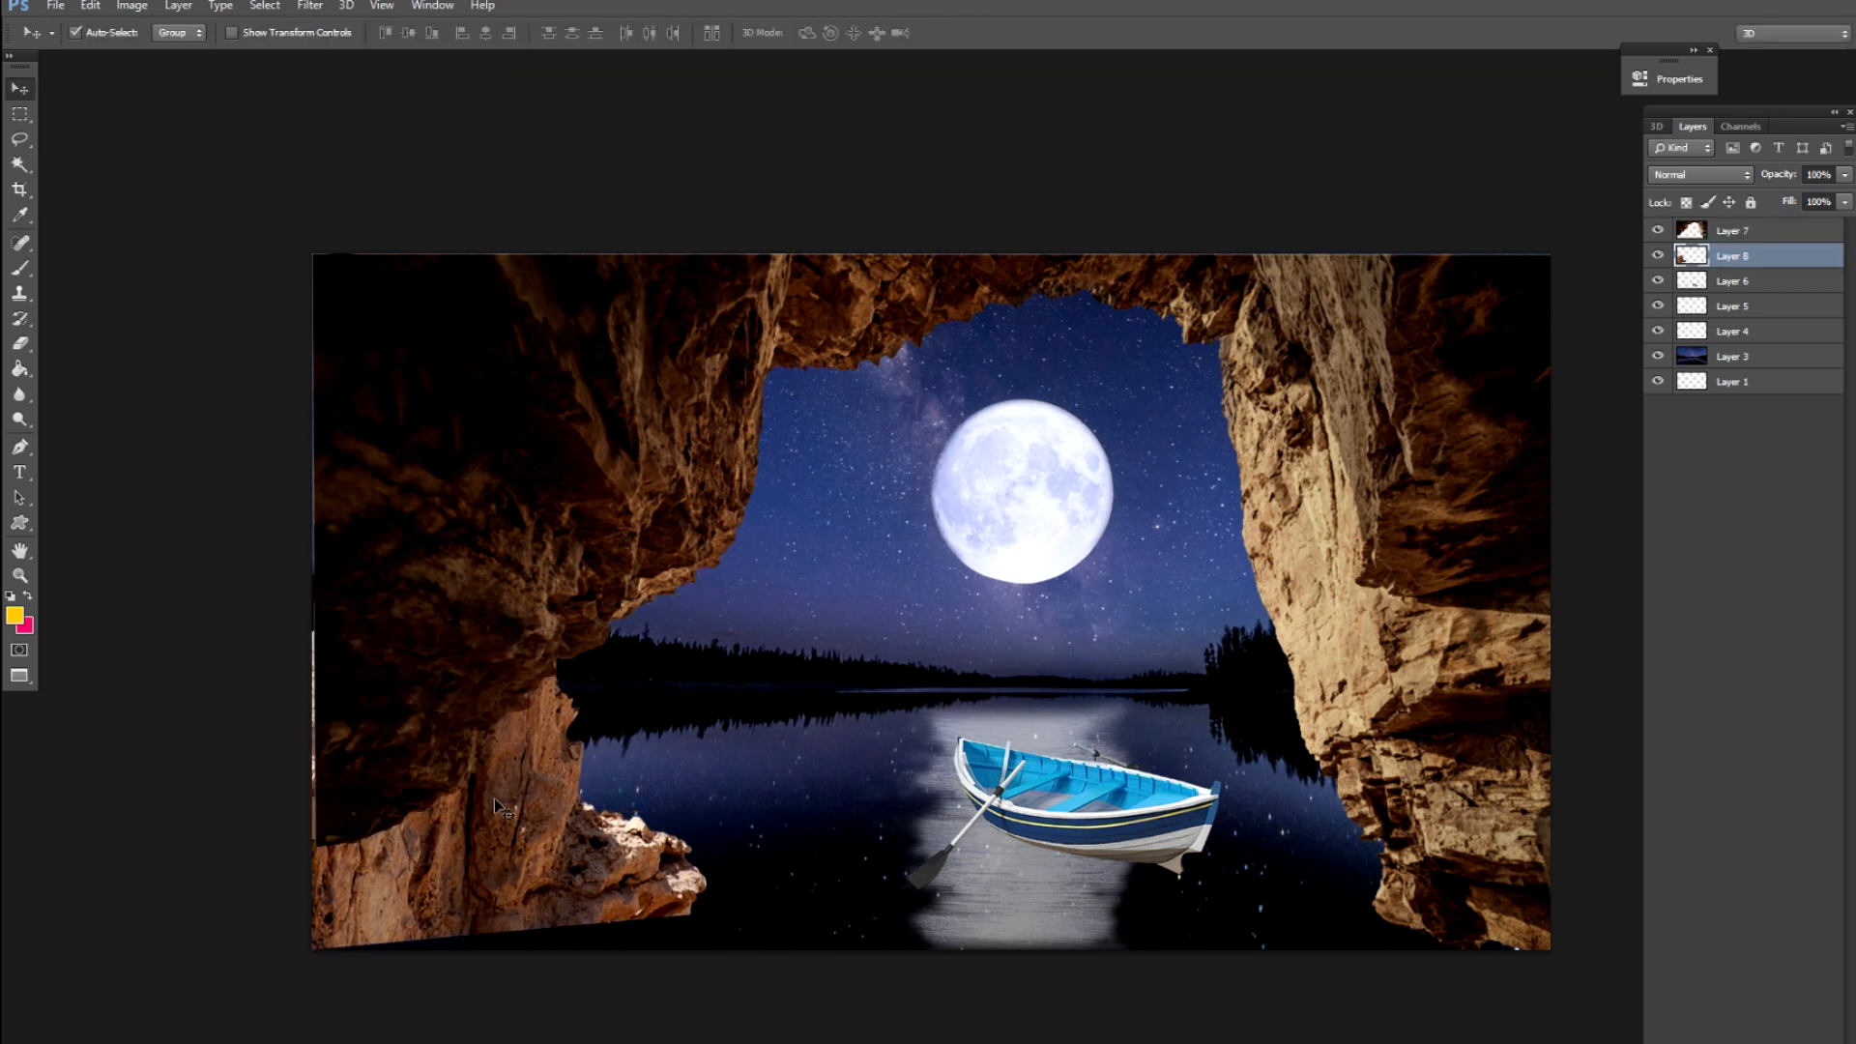
# Stretch the cliff layer downward to about 115% height and widen it toward the lake
pyautogui.hotkey('ctrl', 't')
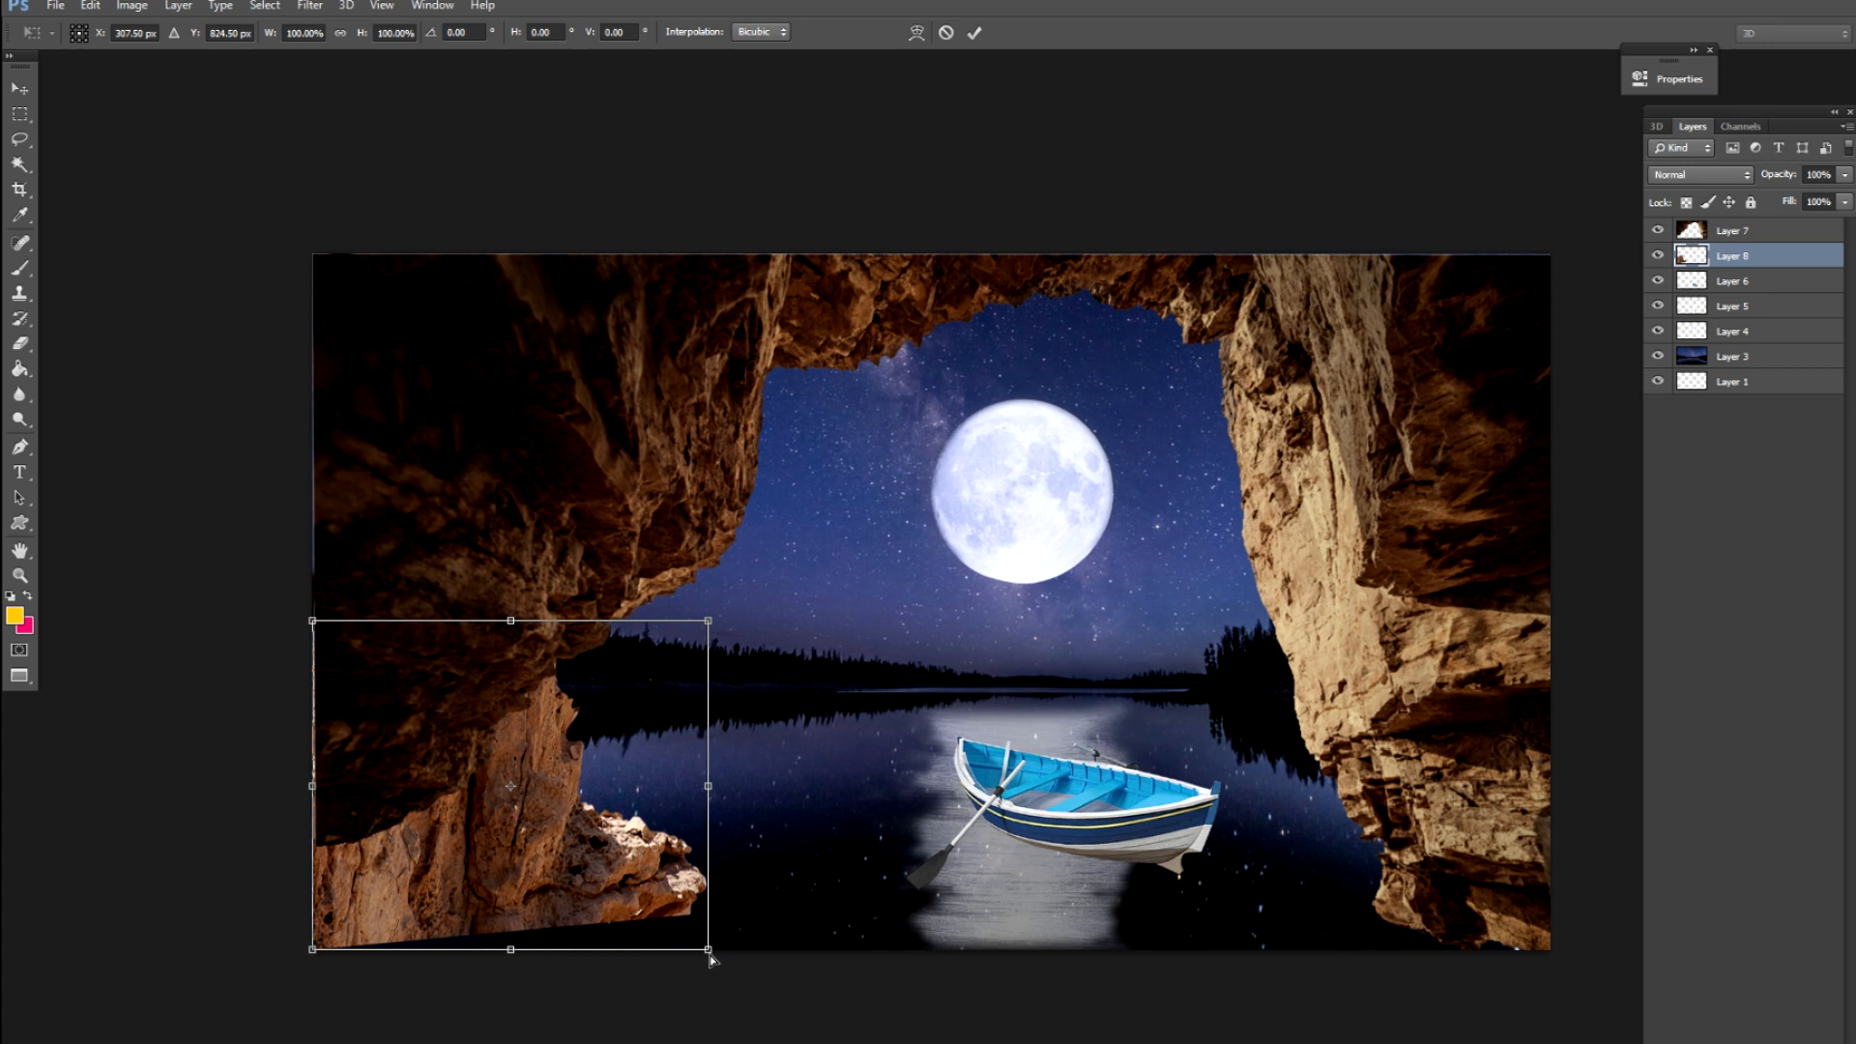
pyautogui.moveTo(512, 958)
pyautogui.mouseDown()
pyautogui.moveTo(513, 1005)
pyautogui.moveTo(531, 984)
pyautogui.mouseUp()
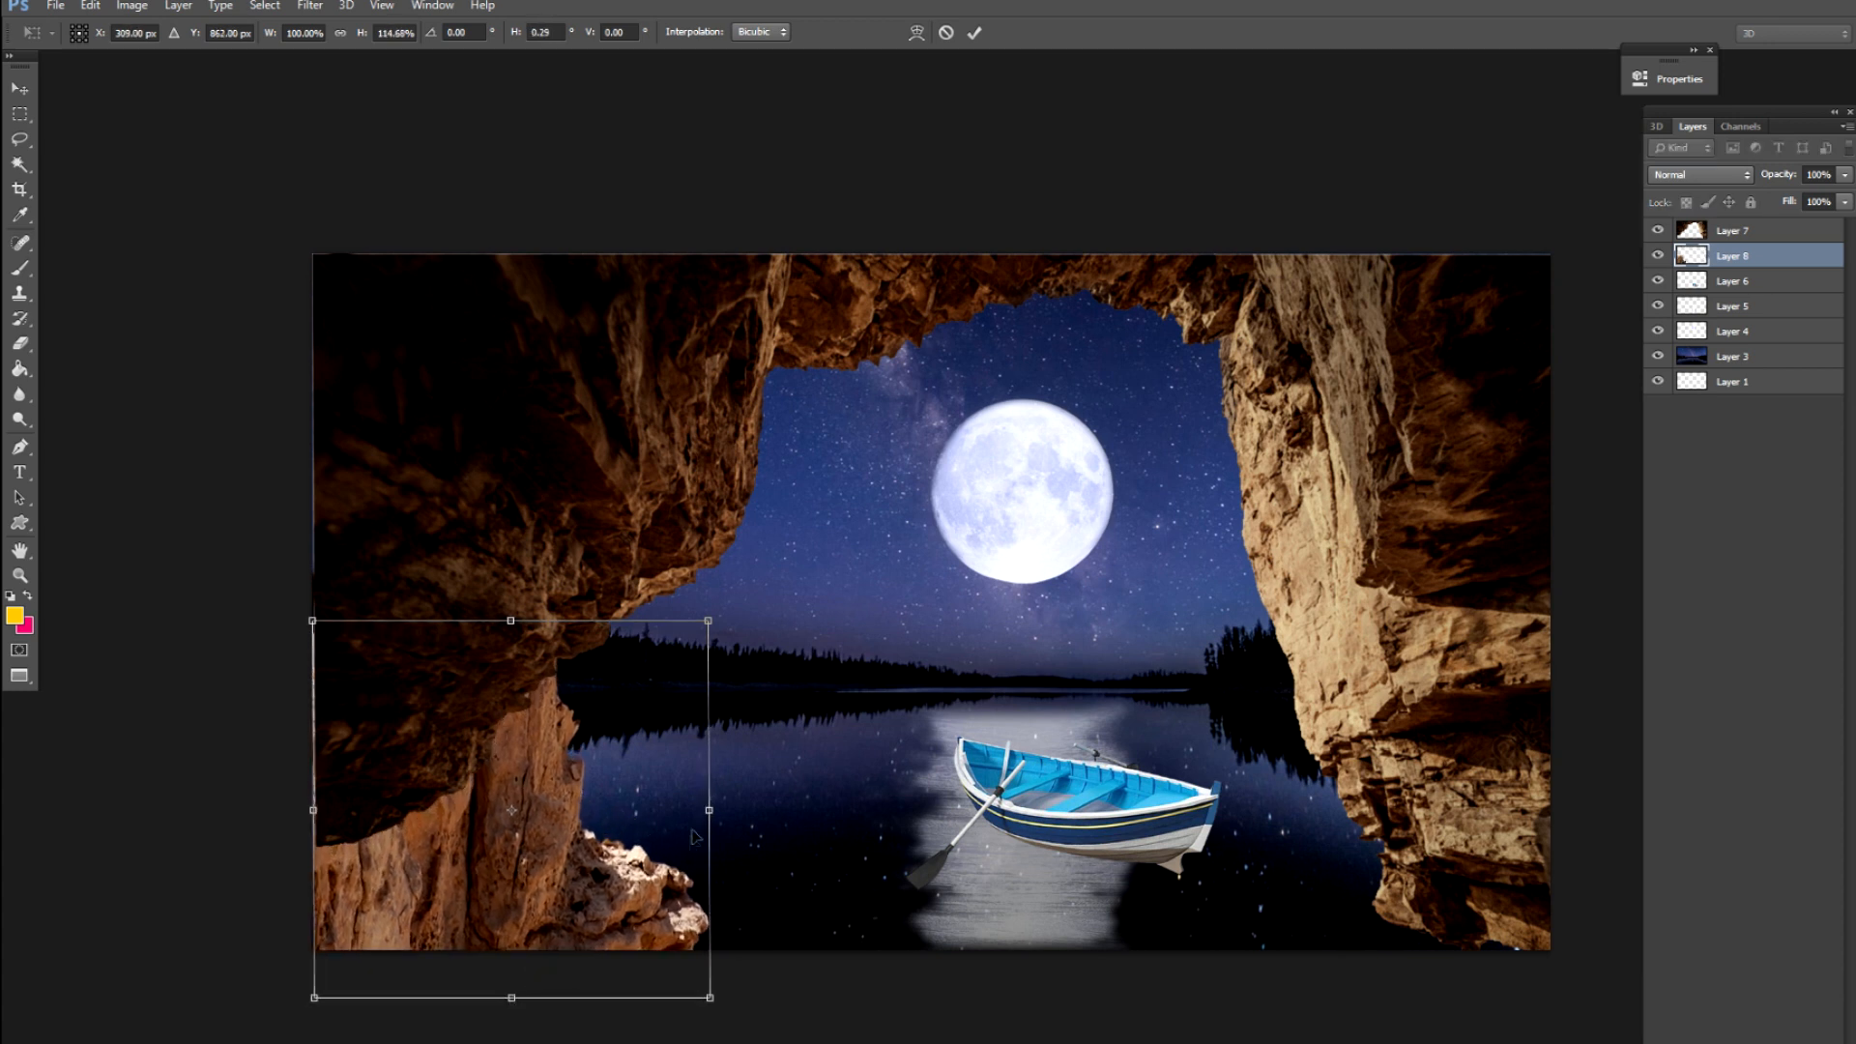
pyautogui.moveTo(709, 819); pyautogui.dragTo(761, 816)
pyautogui.press('Return')
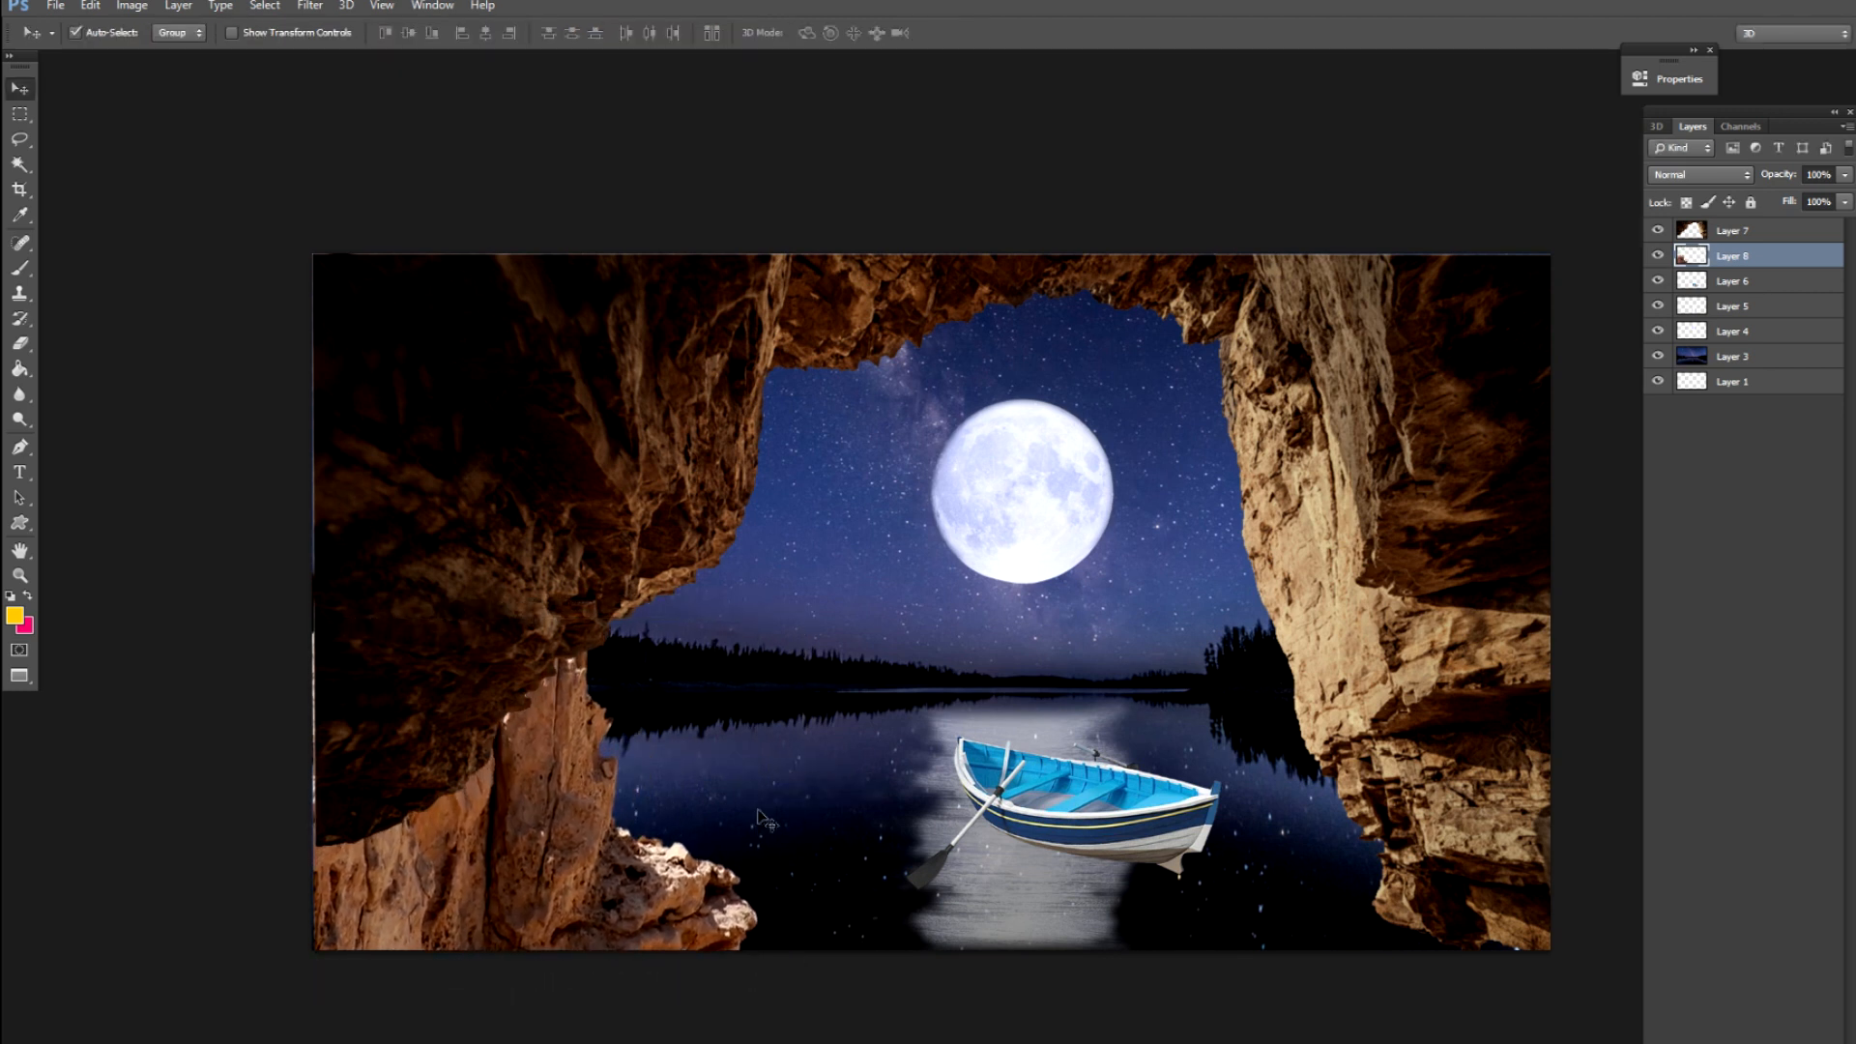
# Close the cliff source document and open the Castle-PNG image
pyautogui.press('f')
pyautogui.press('f')
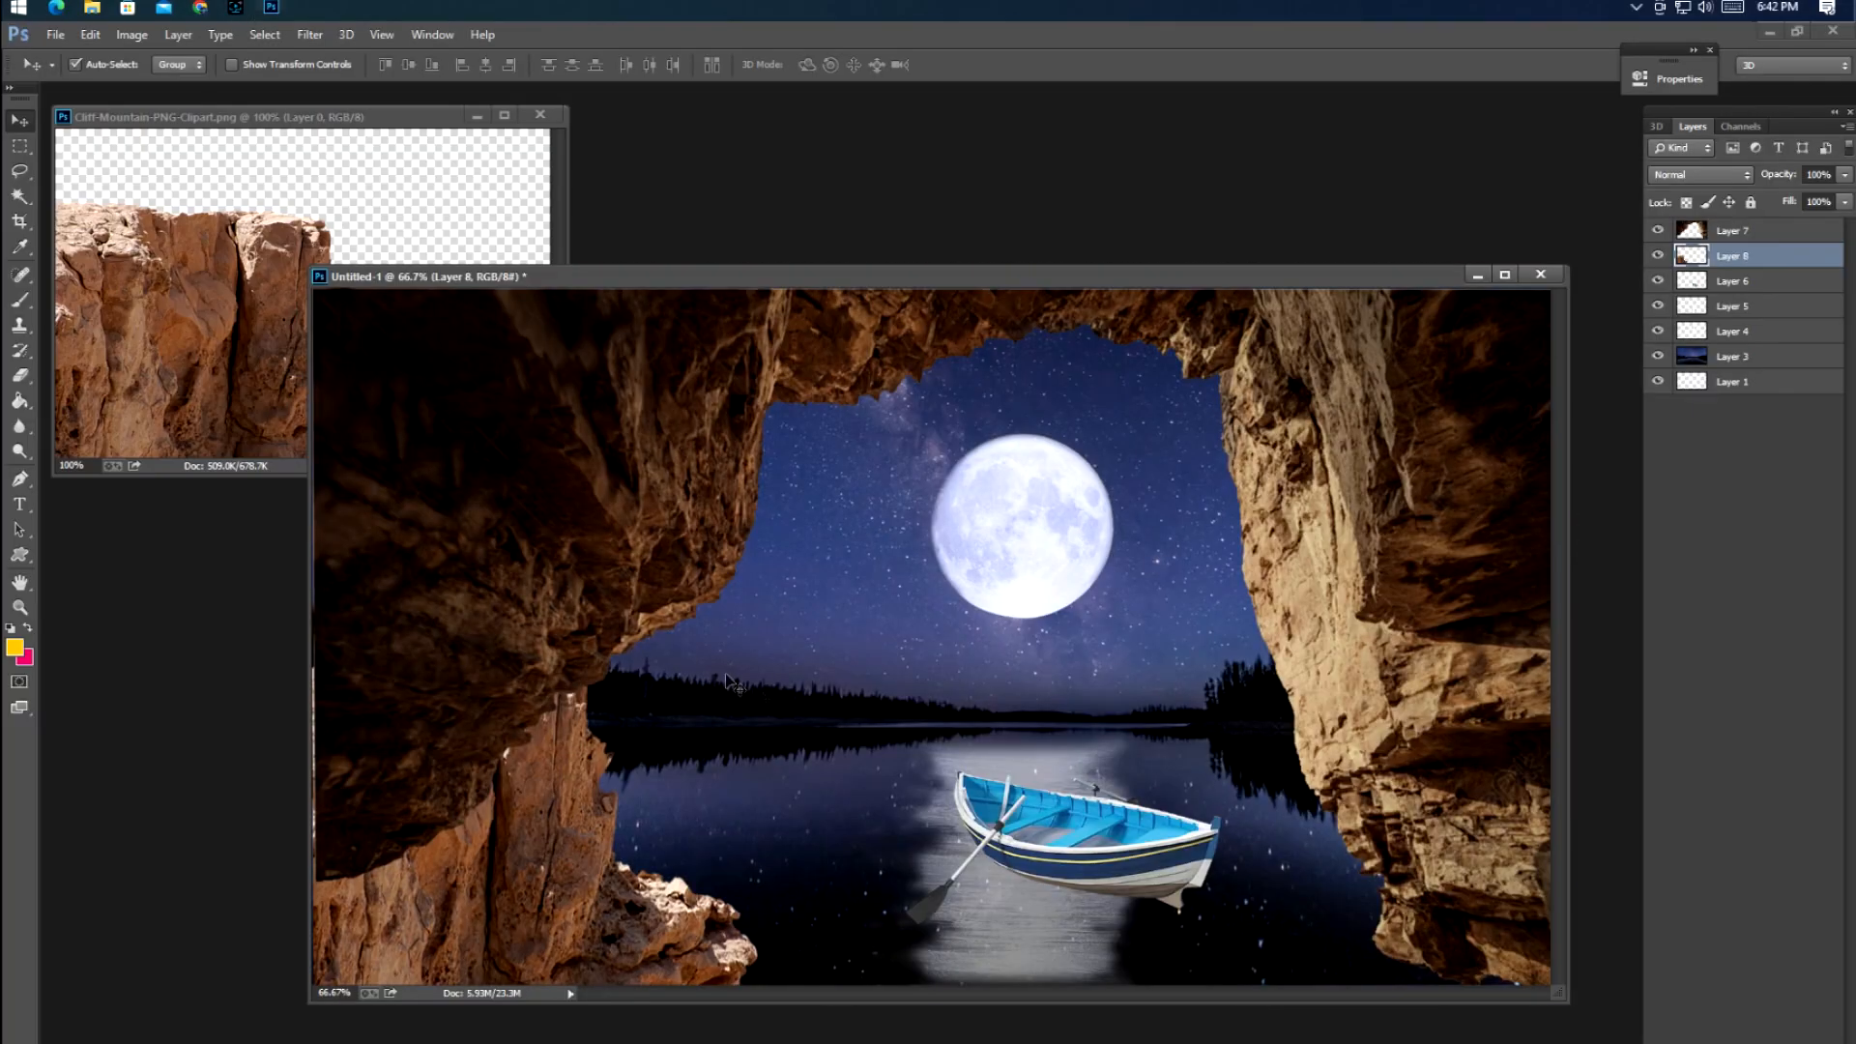
pyautogui.click(284, 333)
pyautogui.hotkey('ctrl', 'w')
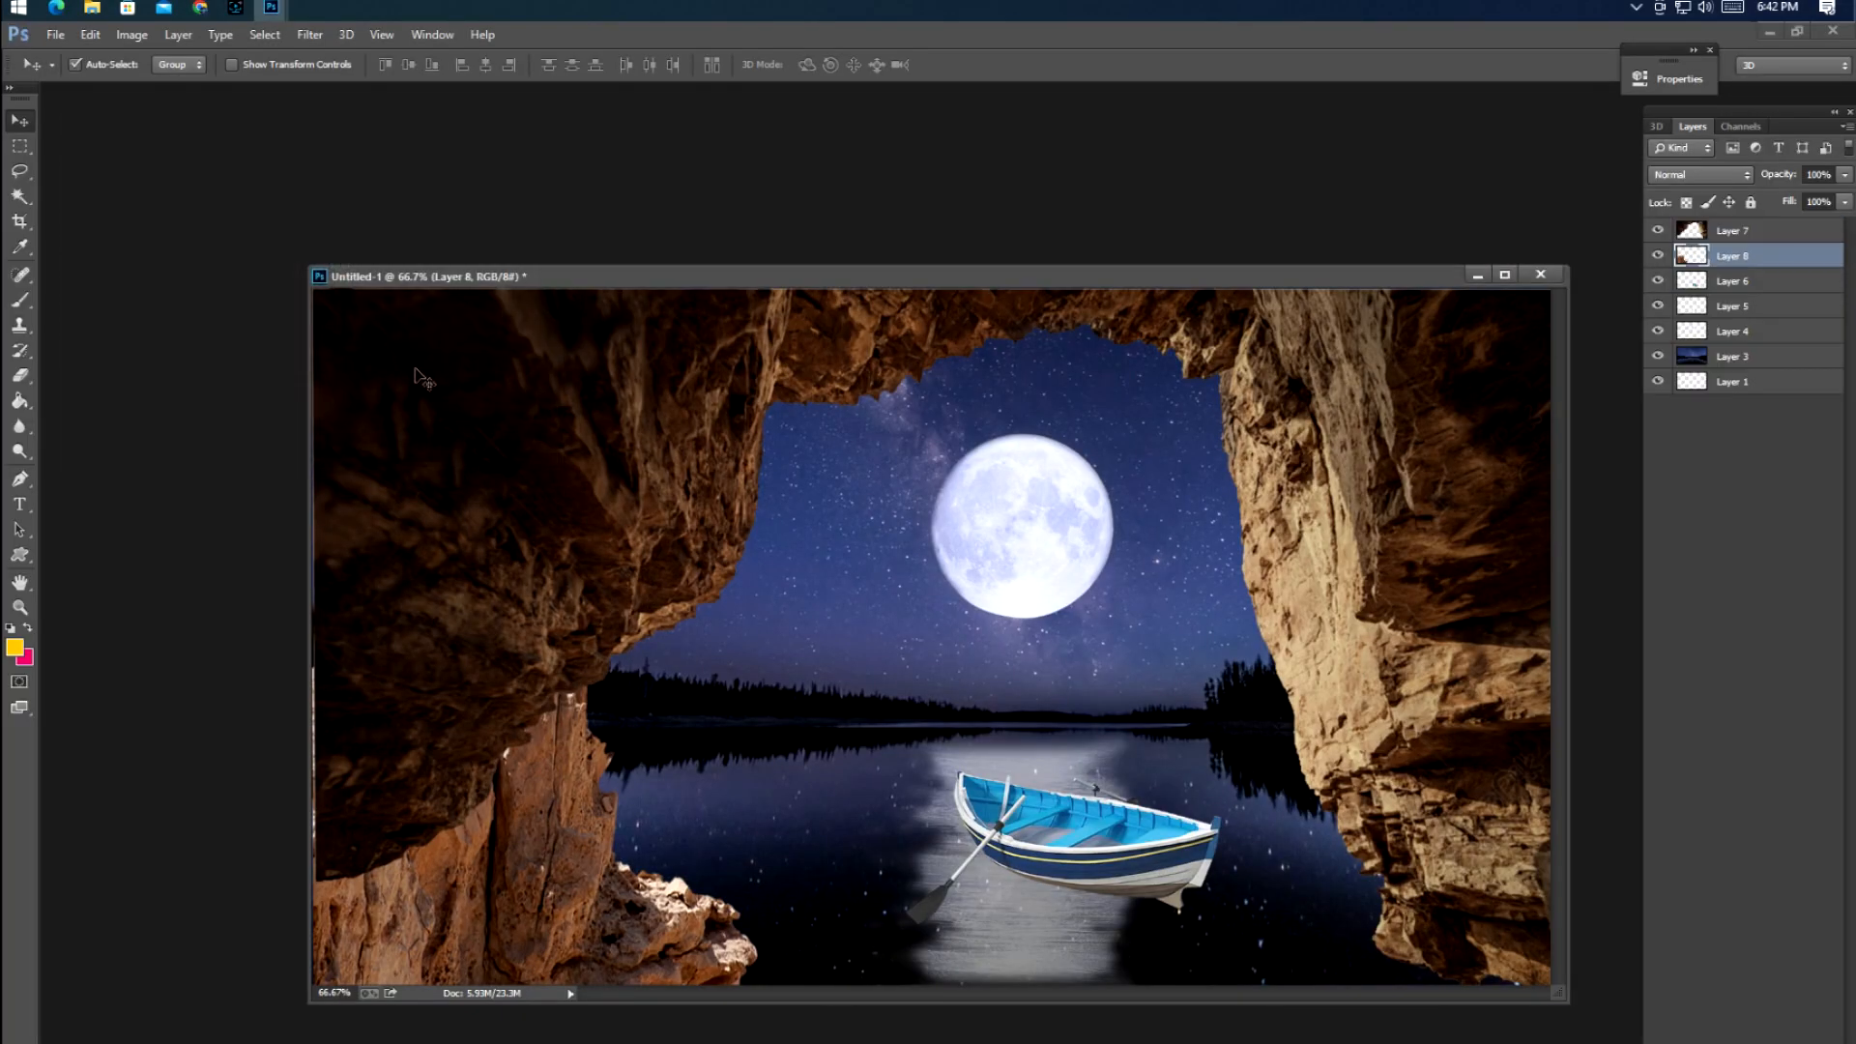
pyautogui.press('f')
pyautogui.hotkey('ctrl', 'o')
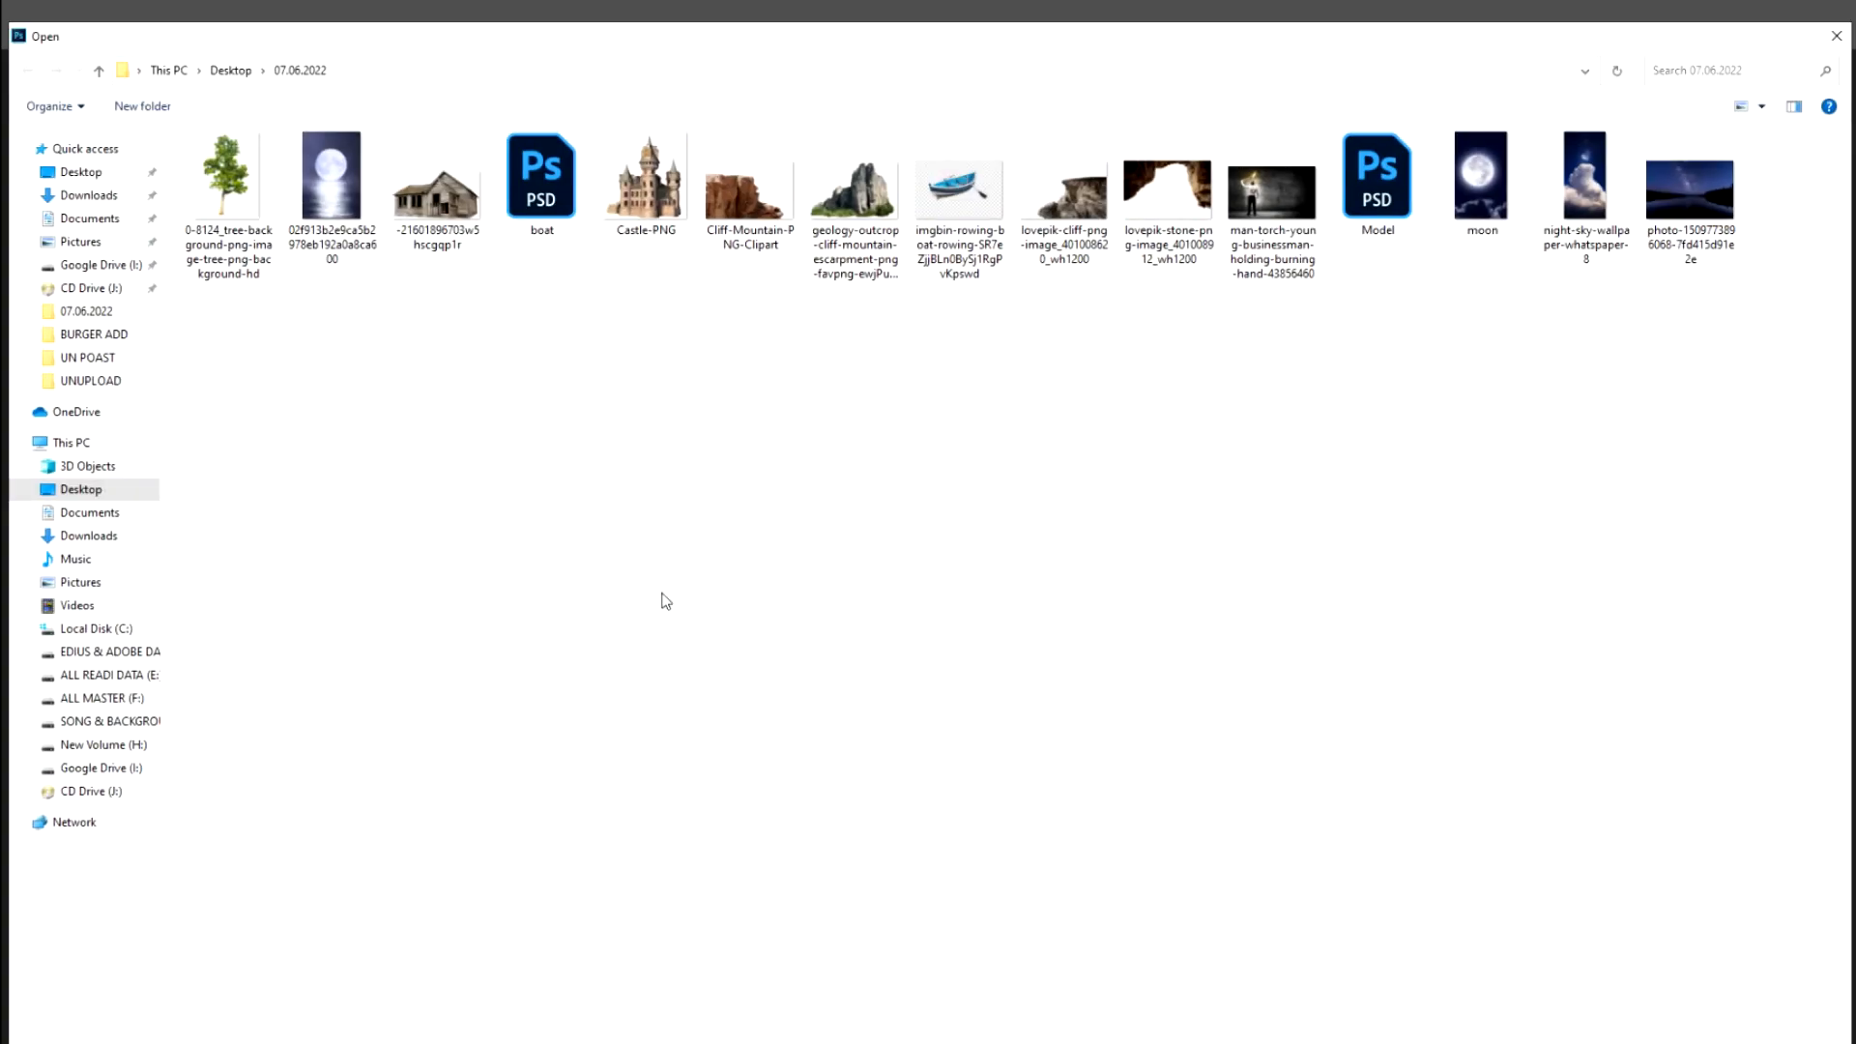
pyautogui.doubleClick(624, 213)
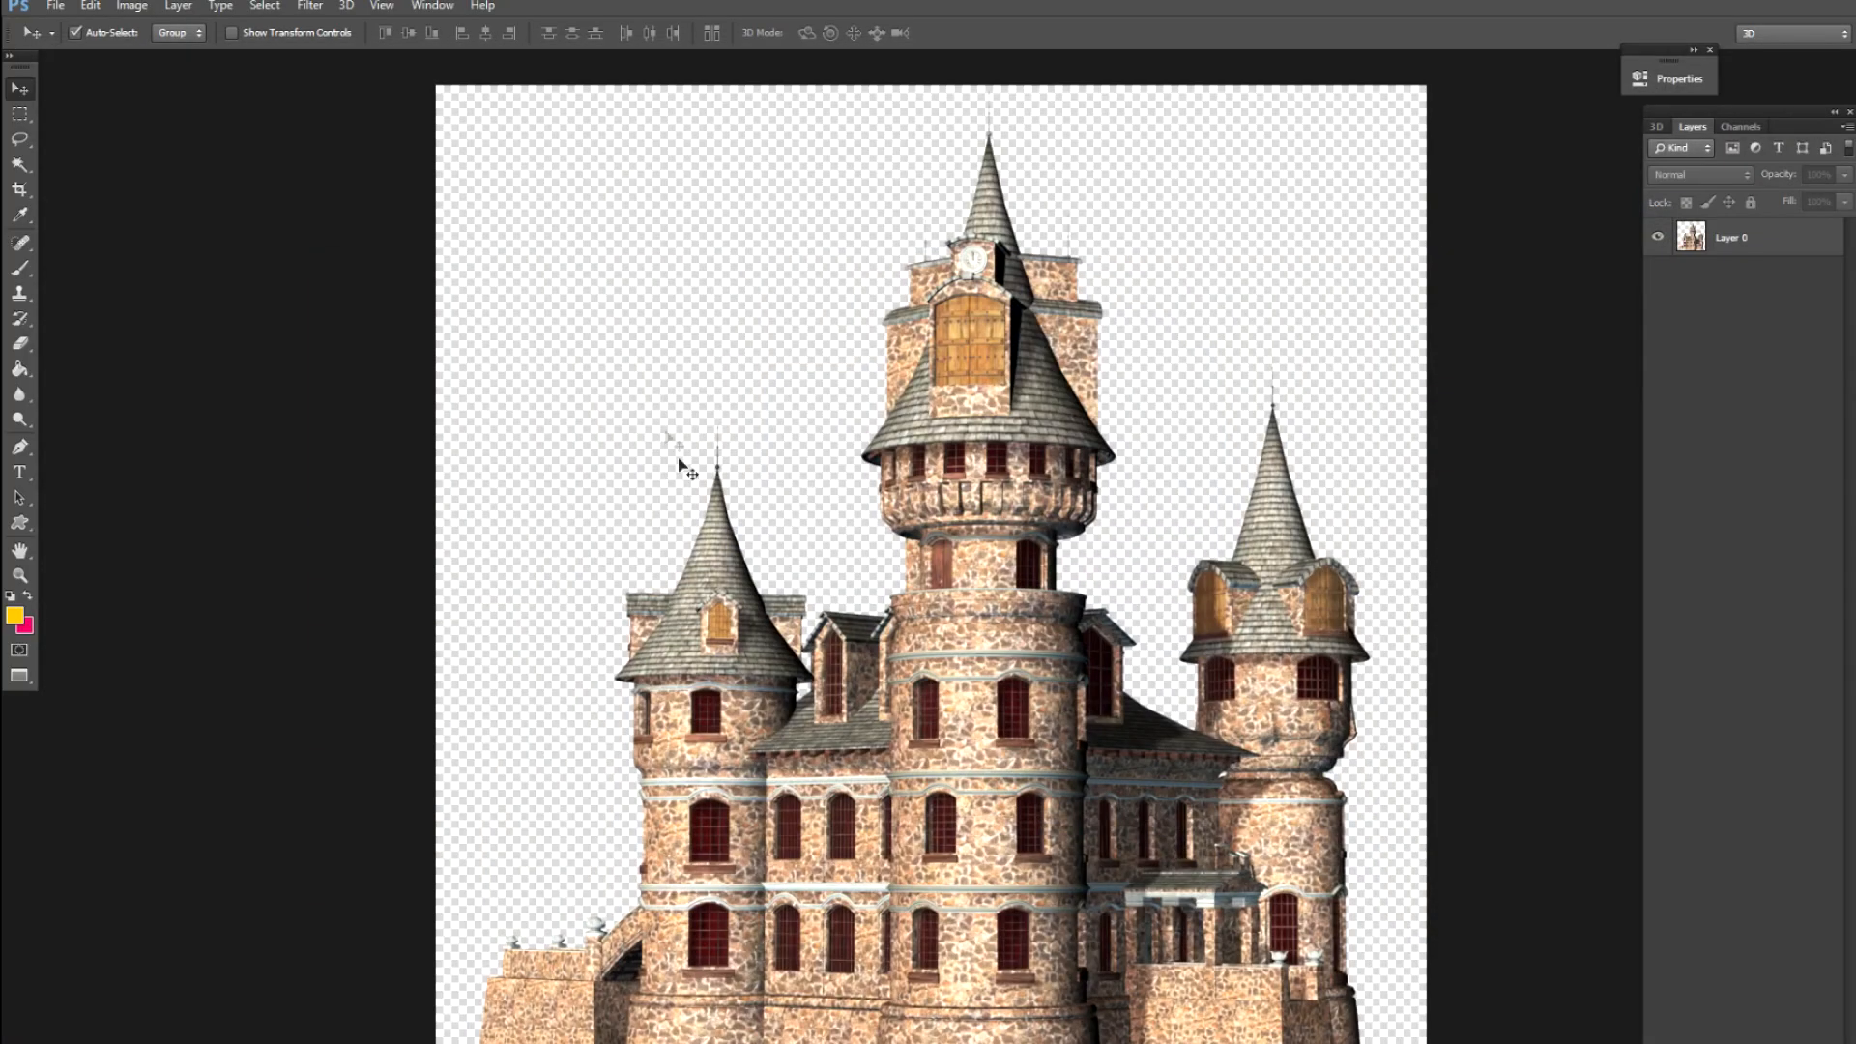
# Bring the castle into the composite as a new layer and scale it to about 39.6%
pyautogui.moveTo(735, 699); pyautogui.dragTo(788, 709)
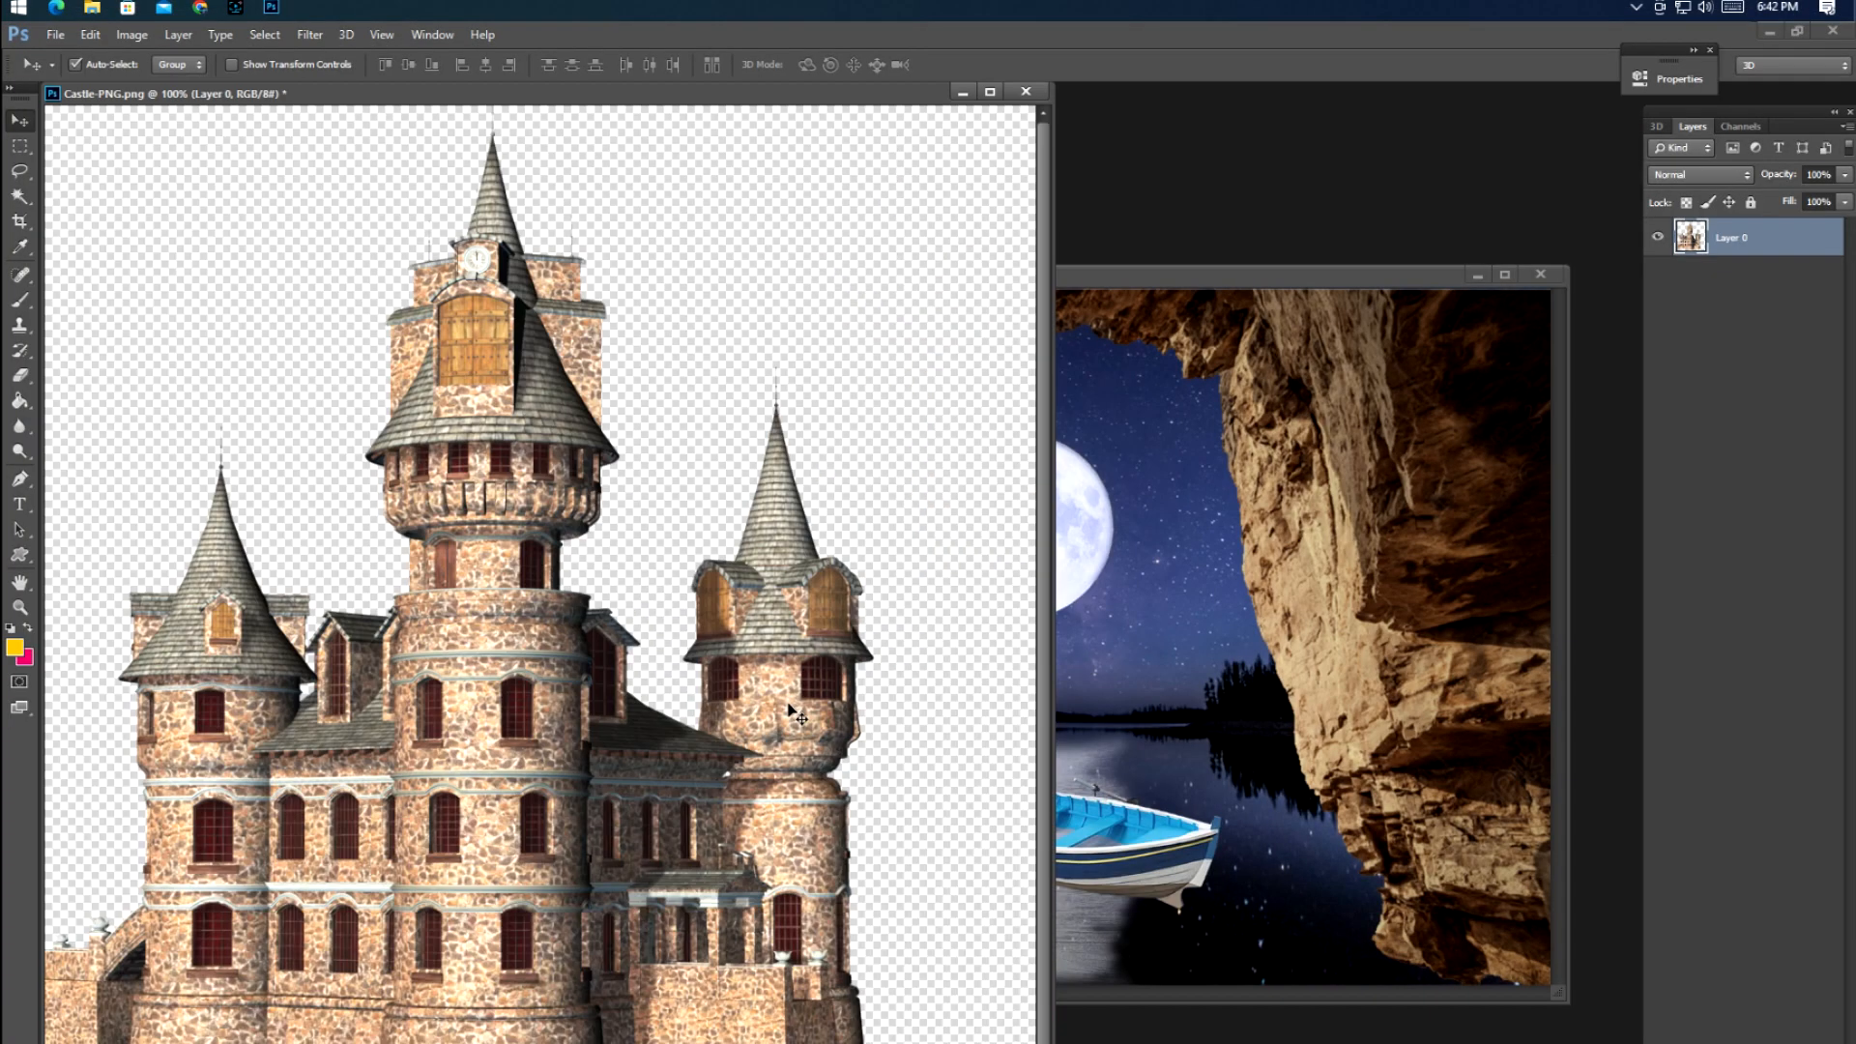
pyautogui.moveTo(562, 715); pyautogui.dragTo(846, 692)
pyautogui.press('f')
pyautogui.hotkey('ctrl', 't')
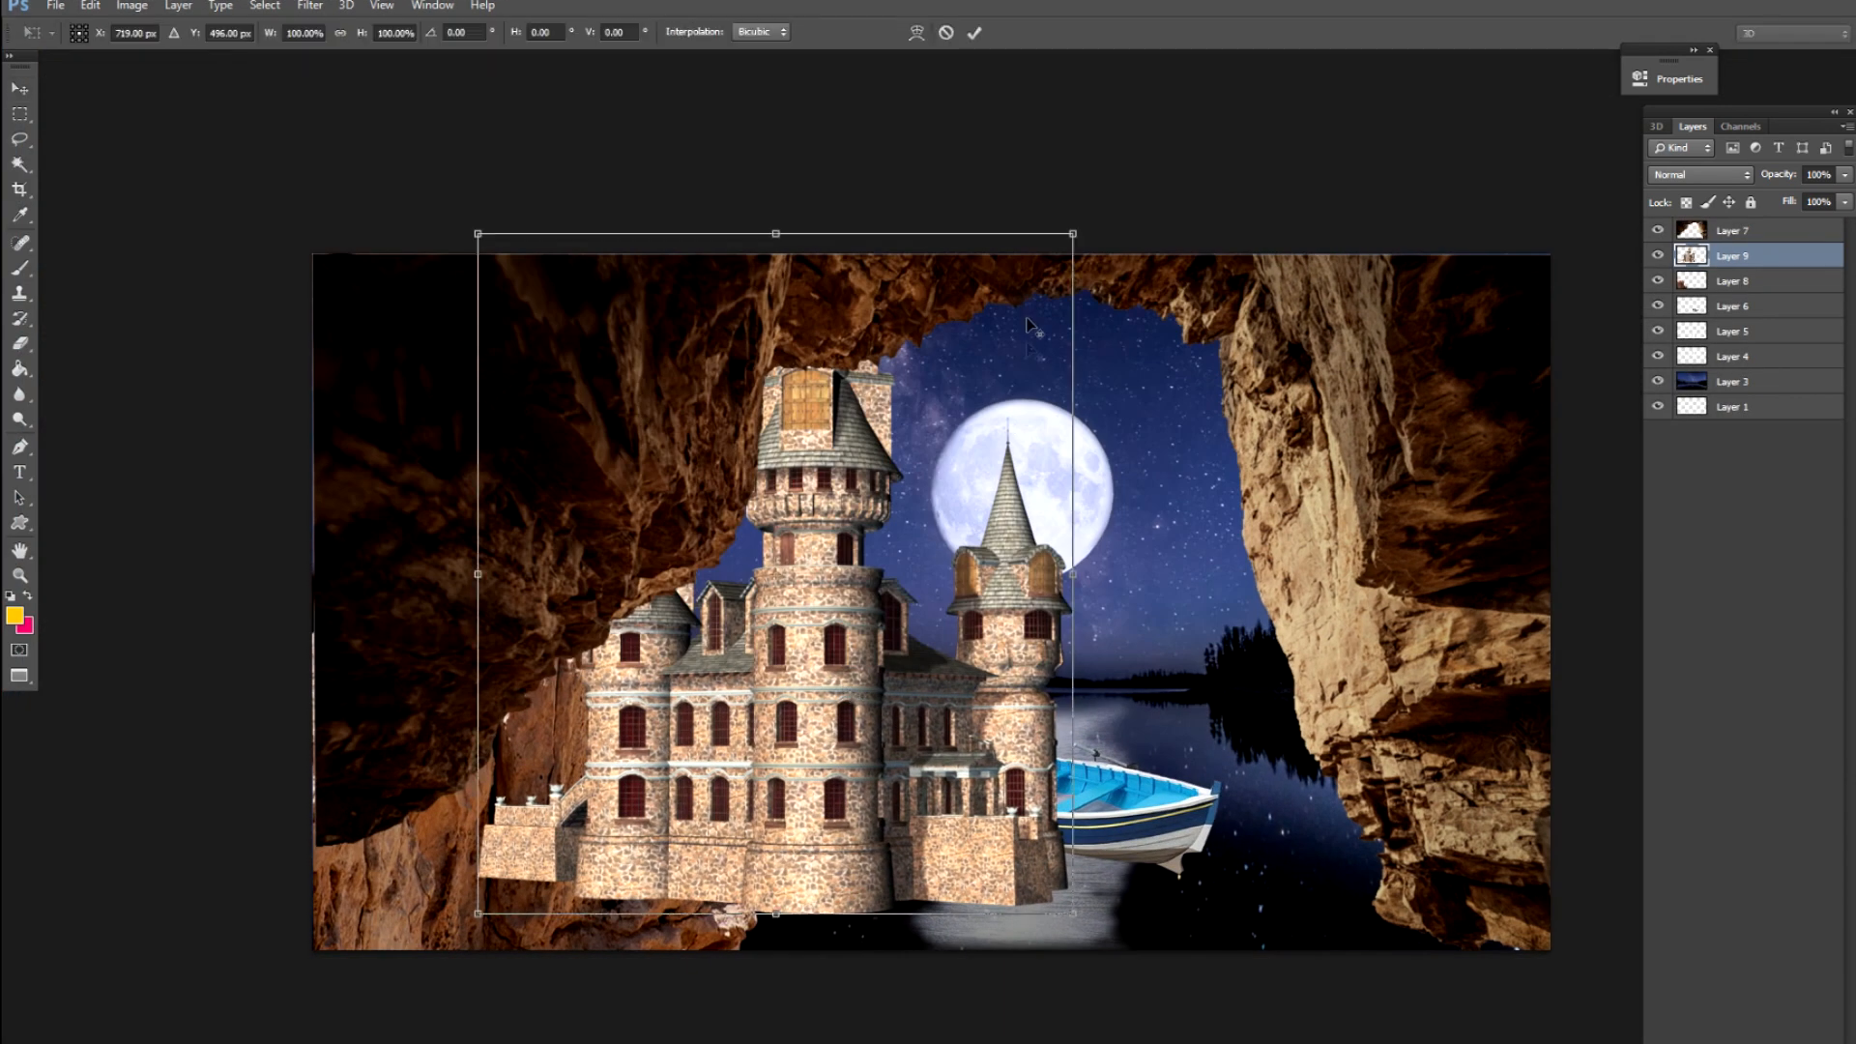
pyautogui.moveTo(1073, 234); pyautogui.dragTo(895, 442)
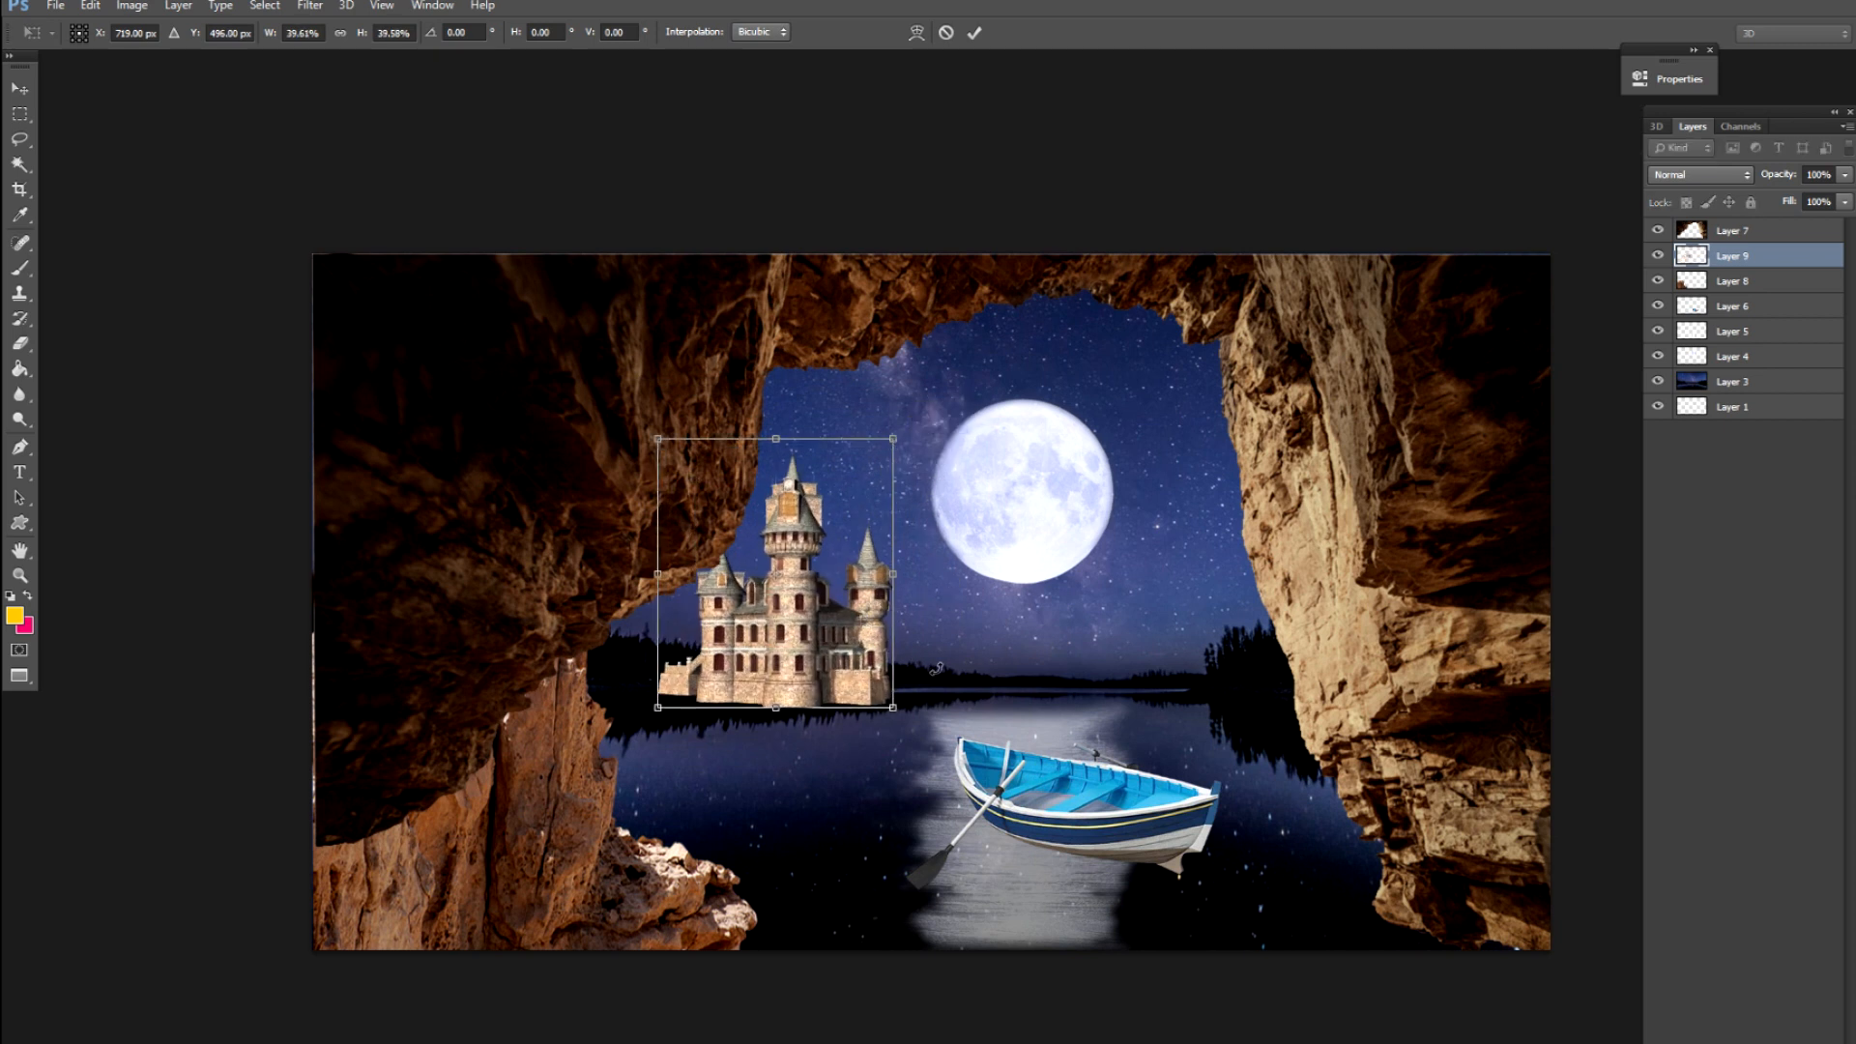
# Switch the castle's transform to Warp and commit it
pyautogui.hotkey('ctrl', '+')
pyautogui.rightClick(745, 595)
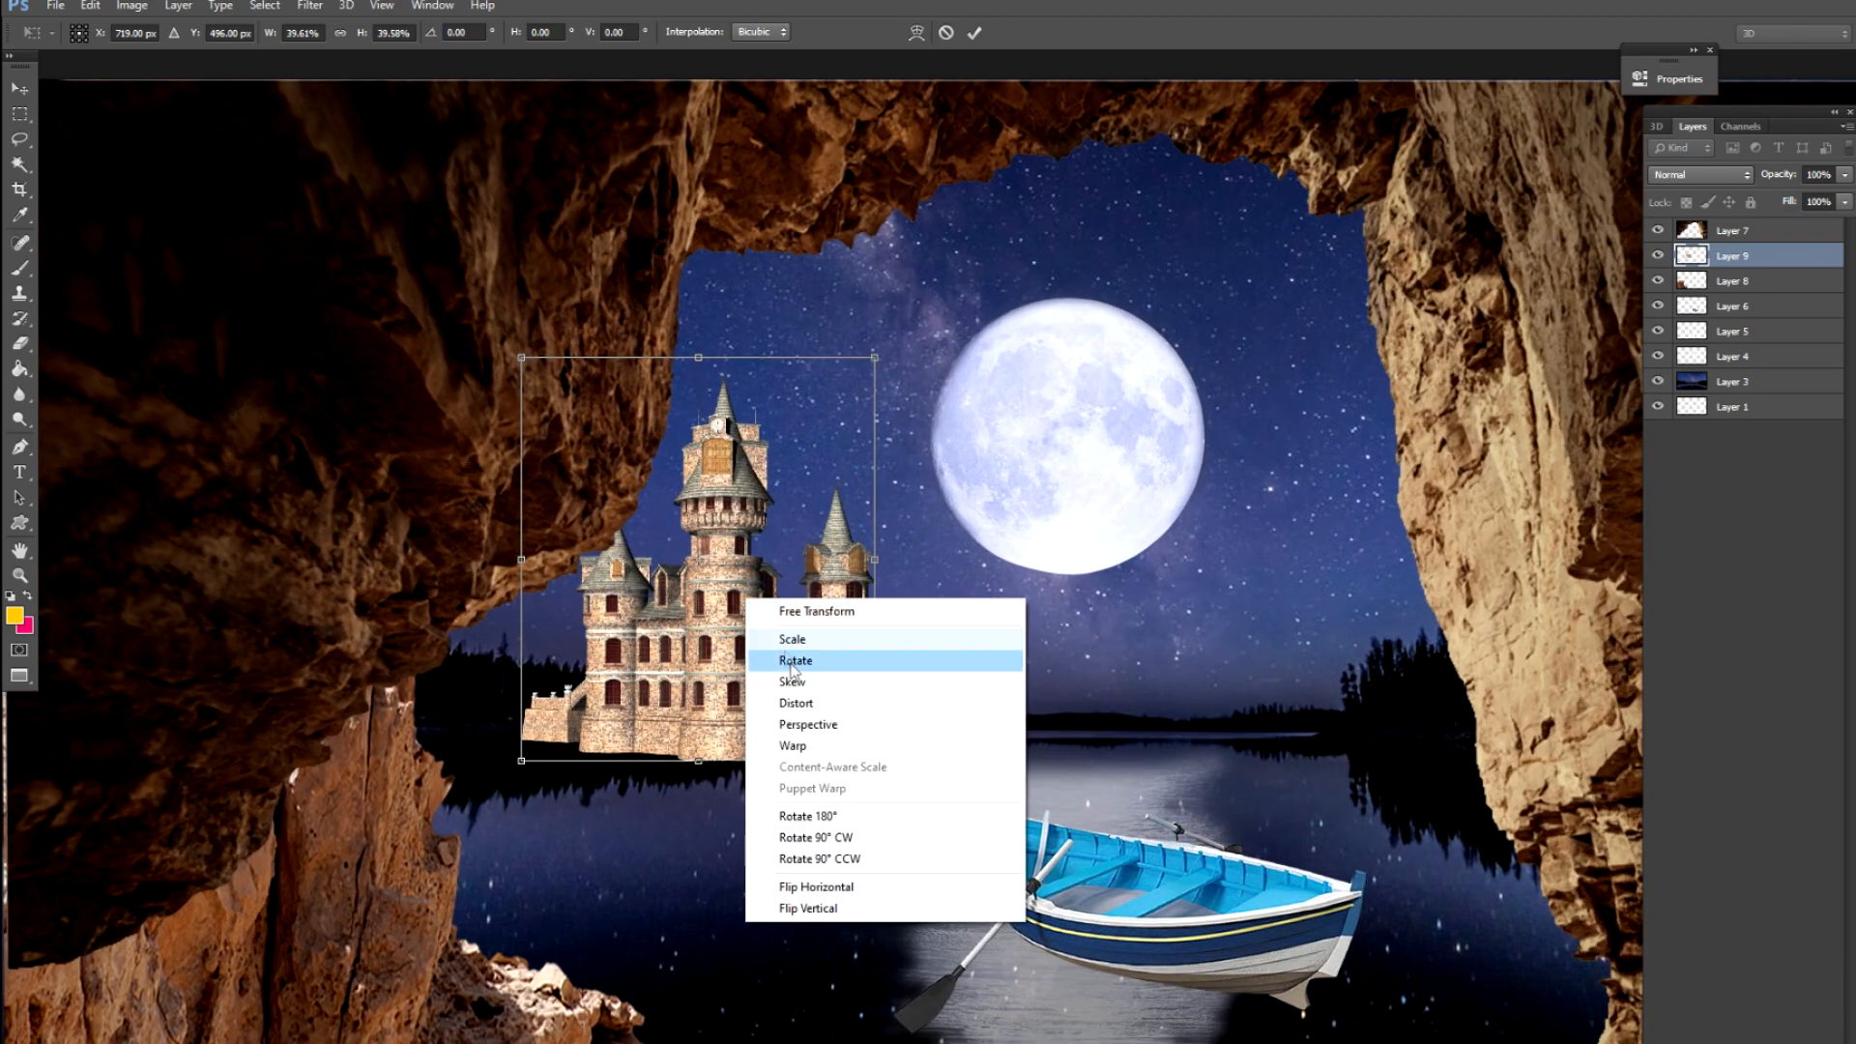
pyautogui.click(768, 747)
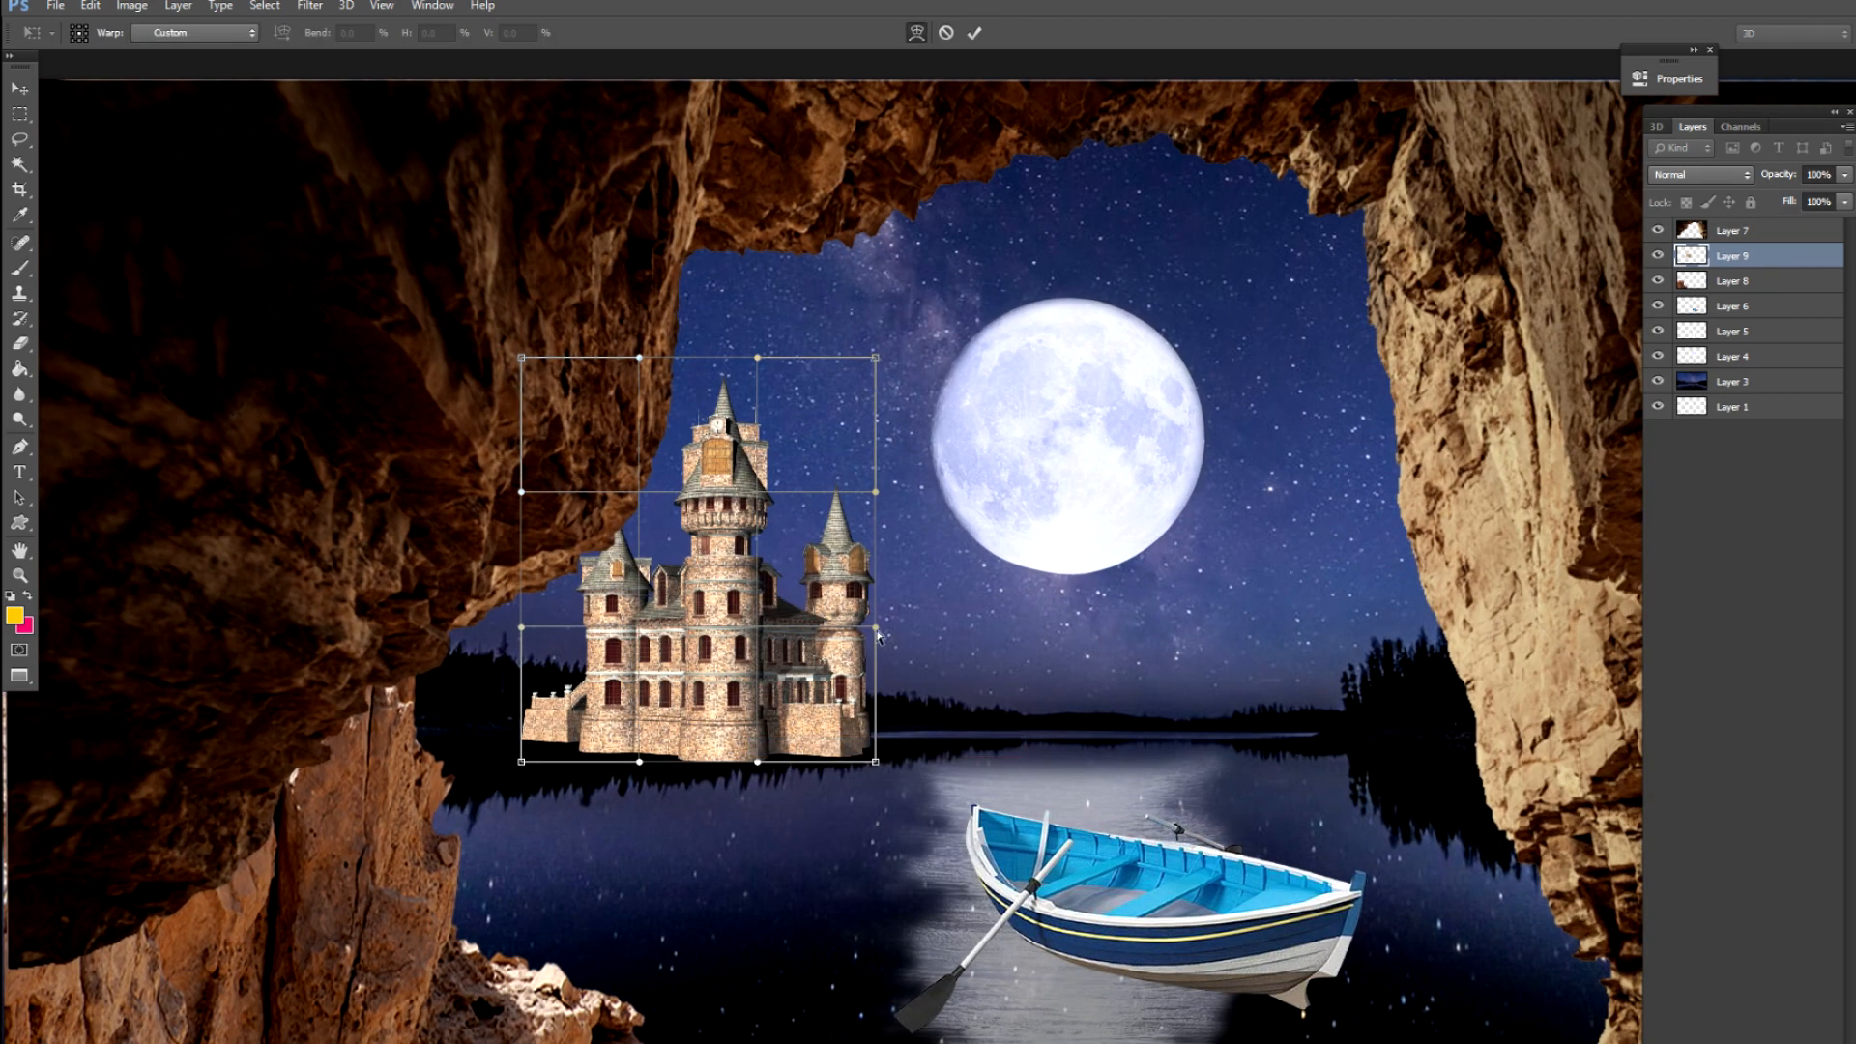
pyautogui.press('Return')
pyautogui.hotkey('ctrl', '-')
pyautogui.hotkey('ctrl', '-')
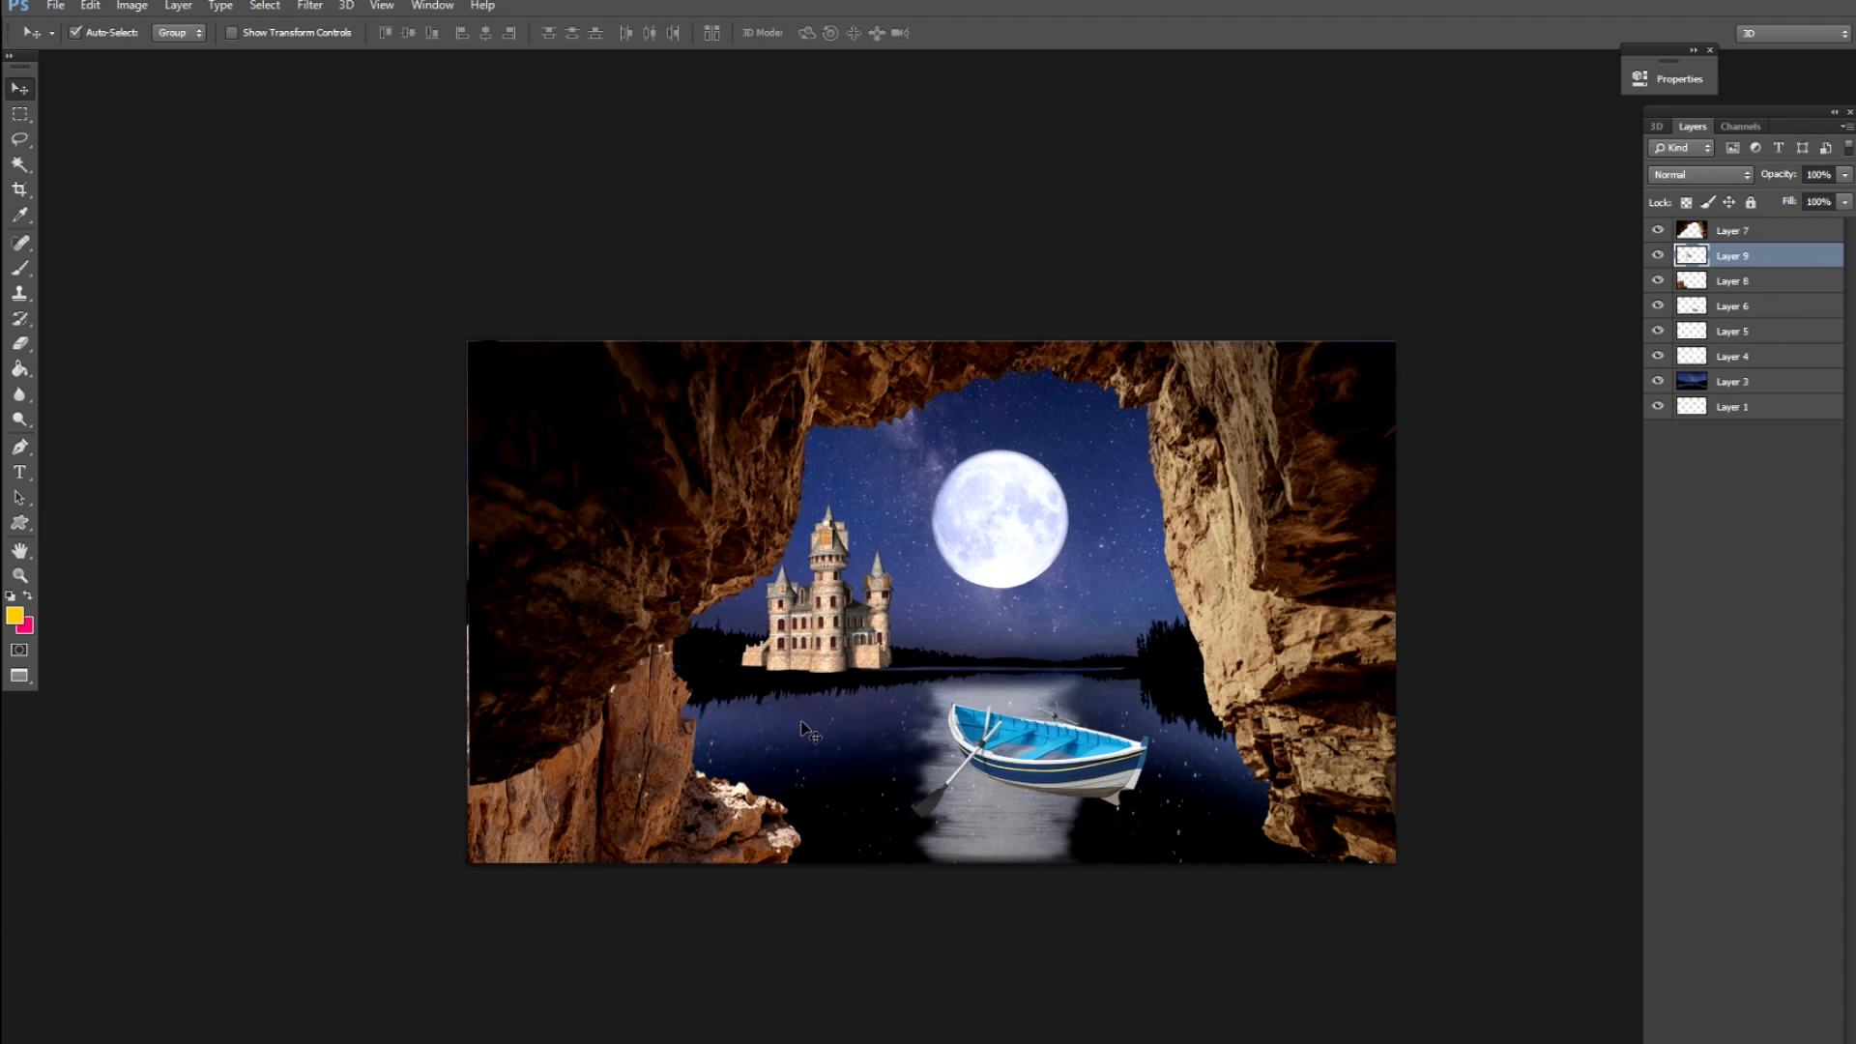
# Enlarge the castle slightly and reposition it on the far shoreline beside the moon
pyautogui.hotkey('ctrl', '+')
pyautogui.hotkey('ctrl', 't')
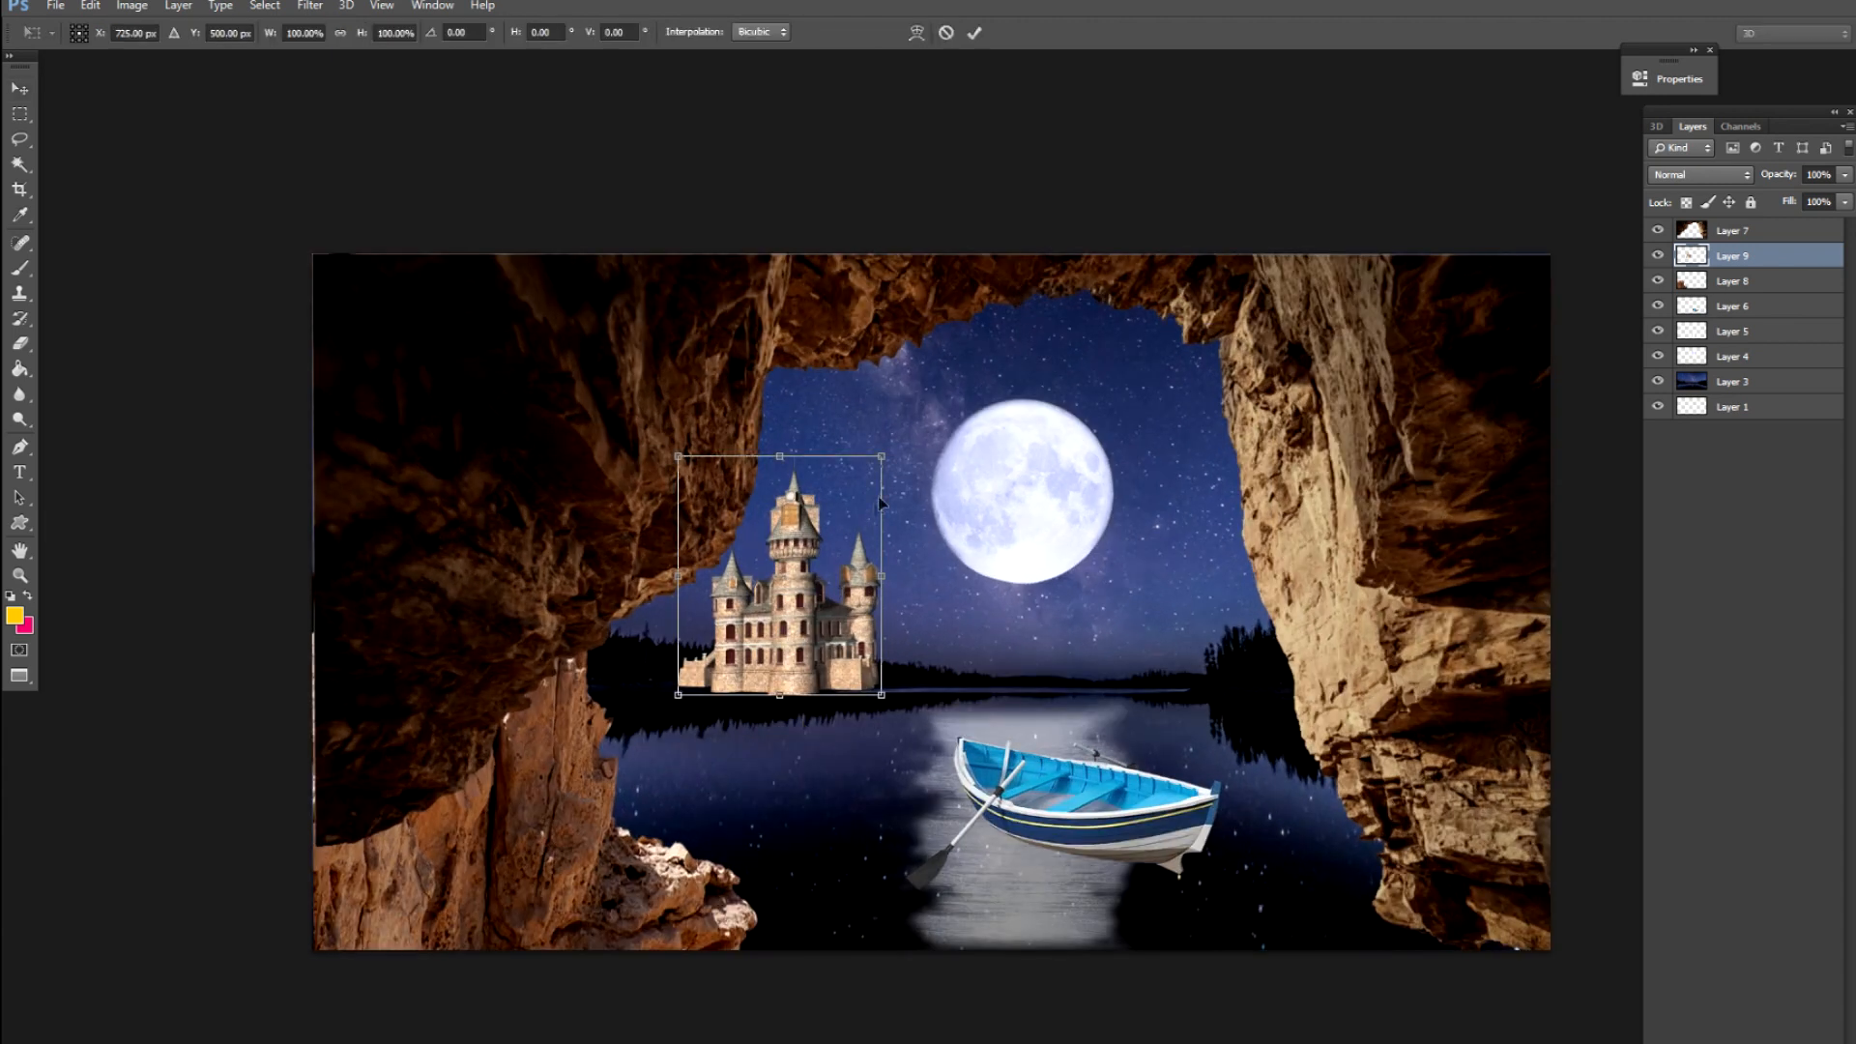
pyautogui.moveTo(883, 457); pyautogui.dragTo(908, 419)
pyautogui.moveTo(800, 652)
pyautogui.mouseDown()
pyautogui.moveTo(851, 624)
pyautogui.moveTo(819, 642)
pyautogui.mouseUp()
pyautogui.press('Return')
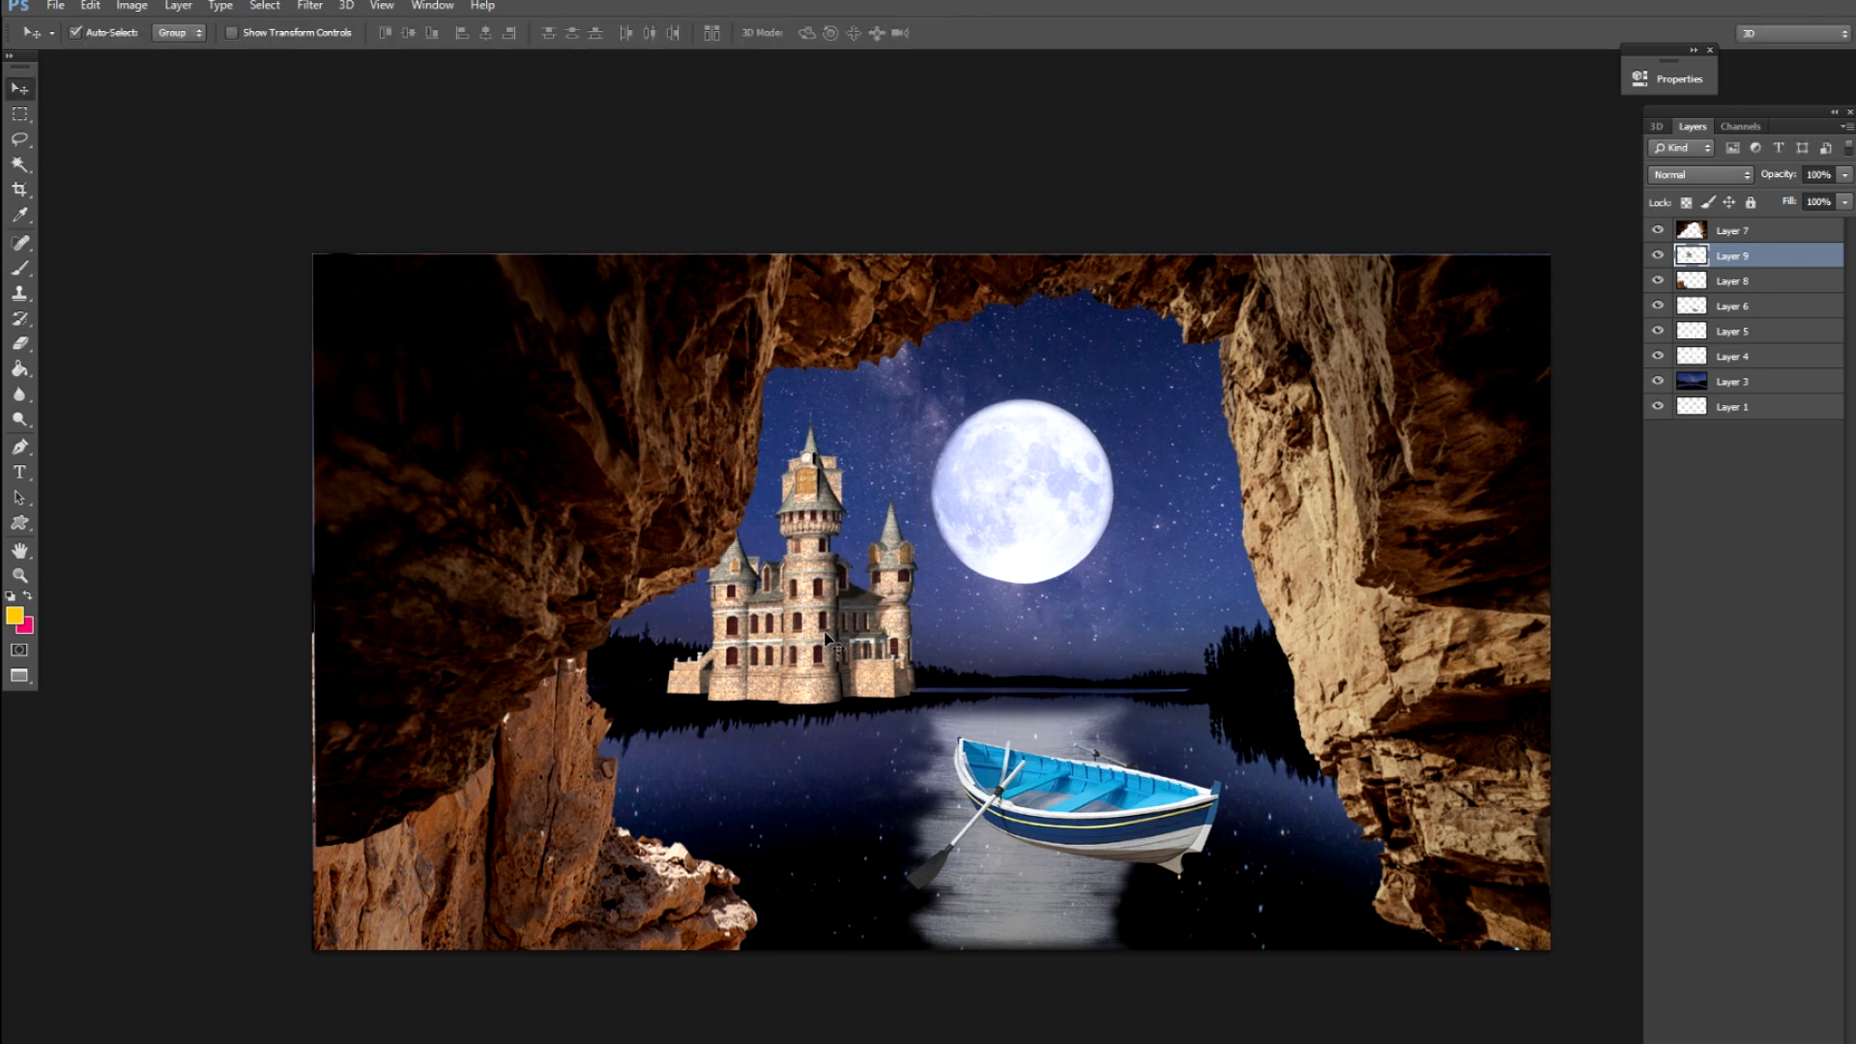
pyautogui.hotkey('ctrl', '-')
pyautogui.hotkey('ctrl', '-')
pyautogui.hotkey('ctrl', '+')
pyautogui.hotkey('ctrl', '+')
# Shift the cave layer slightly left and widen it to reach the canvas's right edge
pyautogui.click(487, 527)
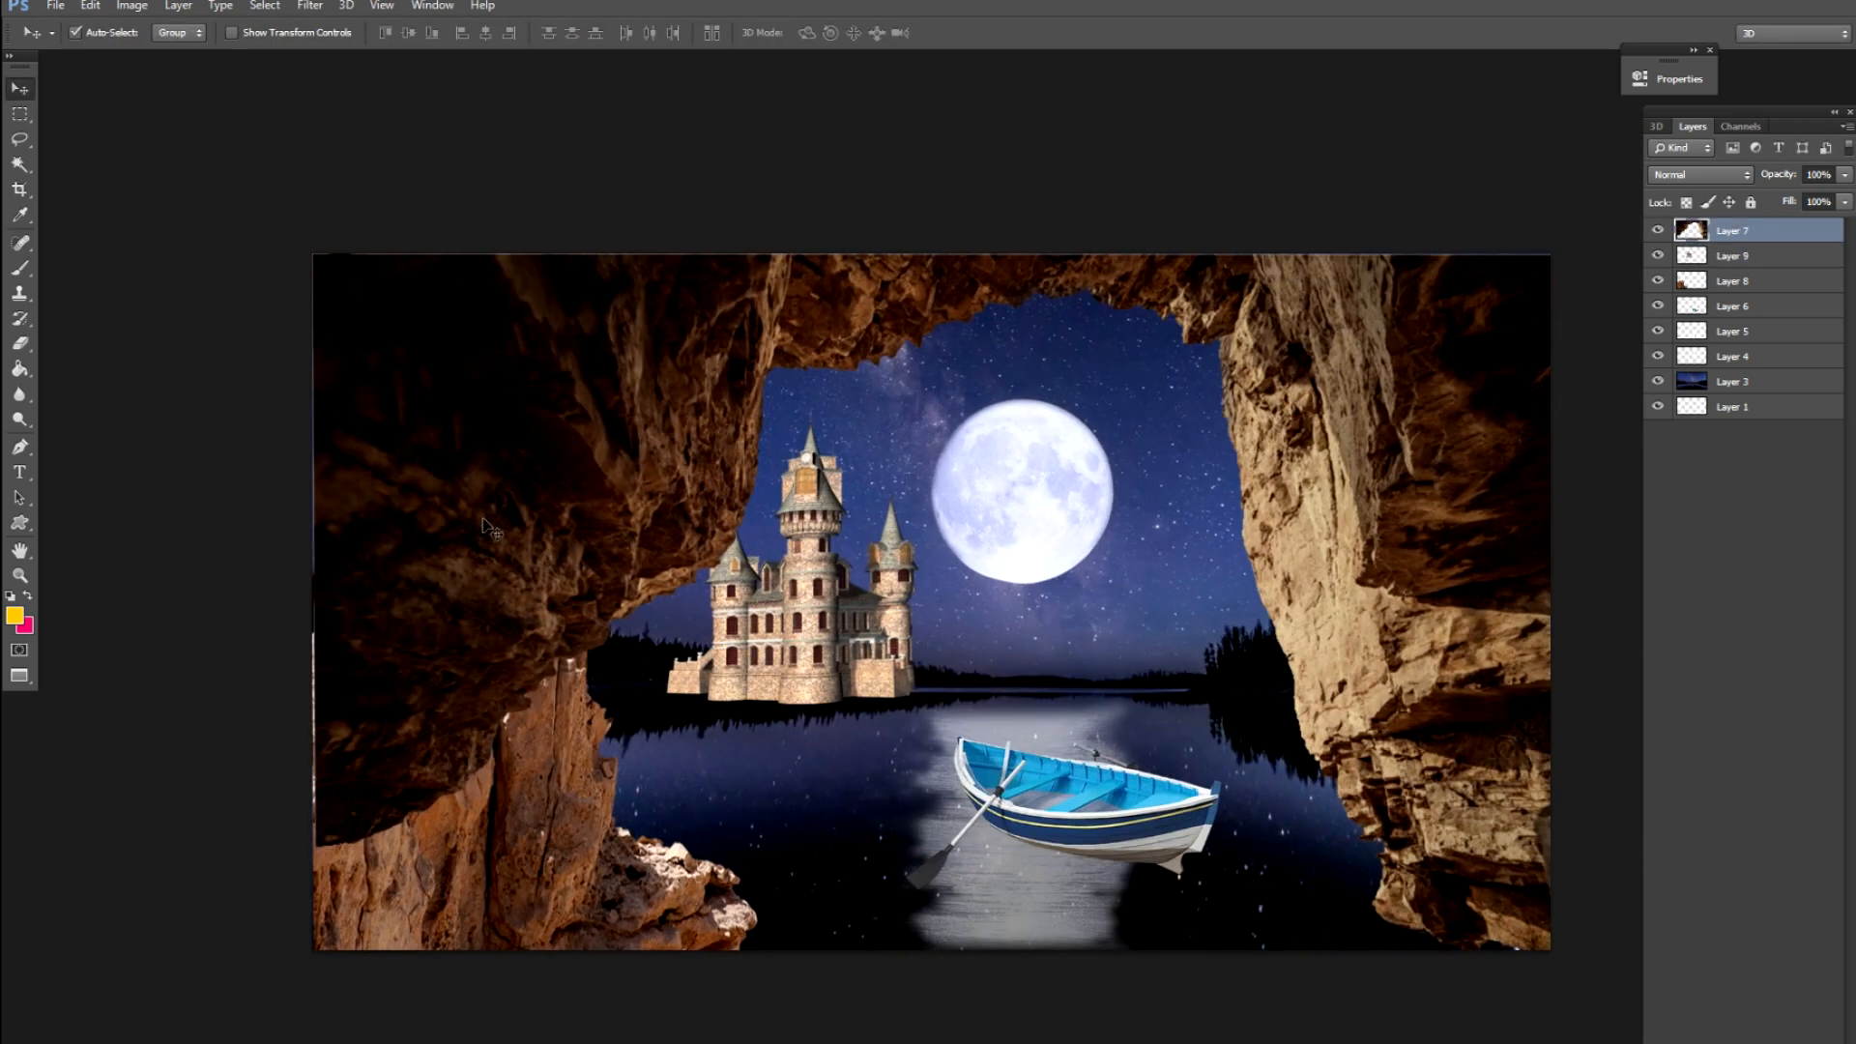
pyautogui.hotkey('ctrl', 't')
pyautogui.moveTo(1490, 630); pyautogui.dragTo(1478, 629)
pyautogui.press('Return')
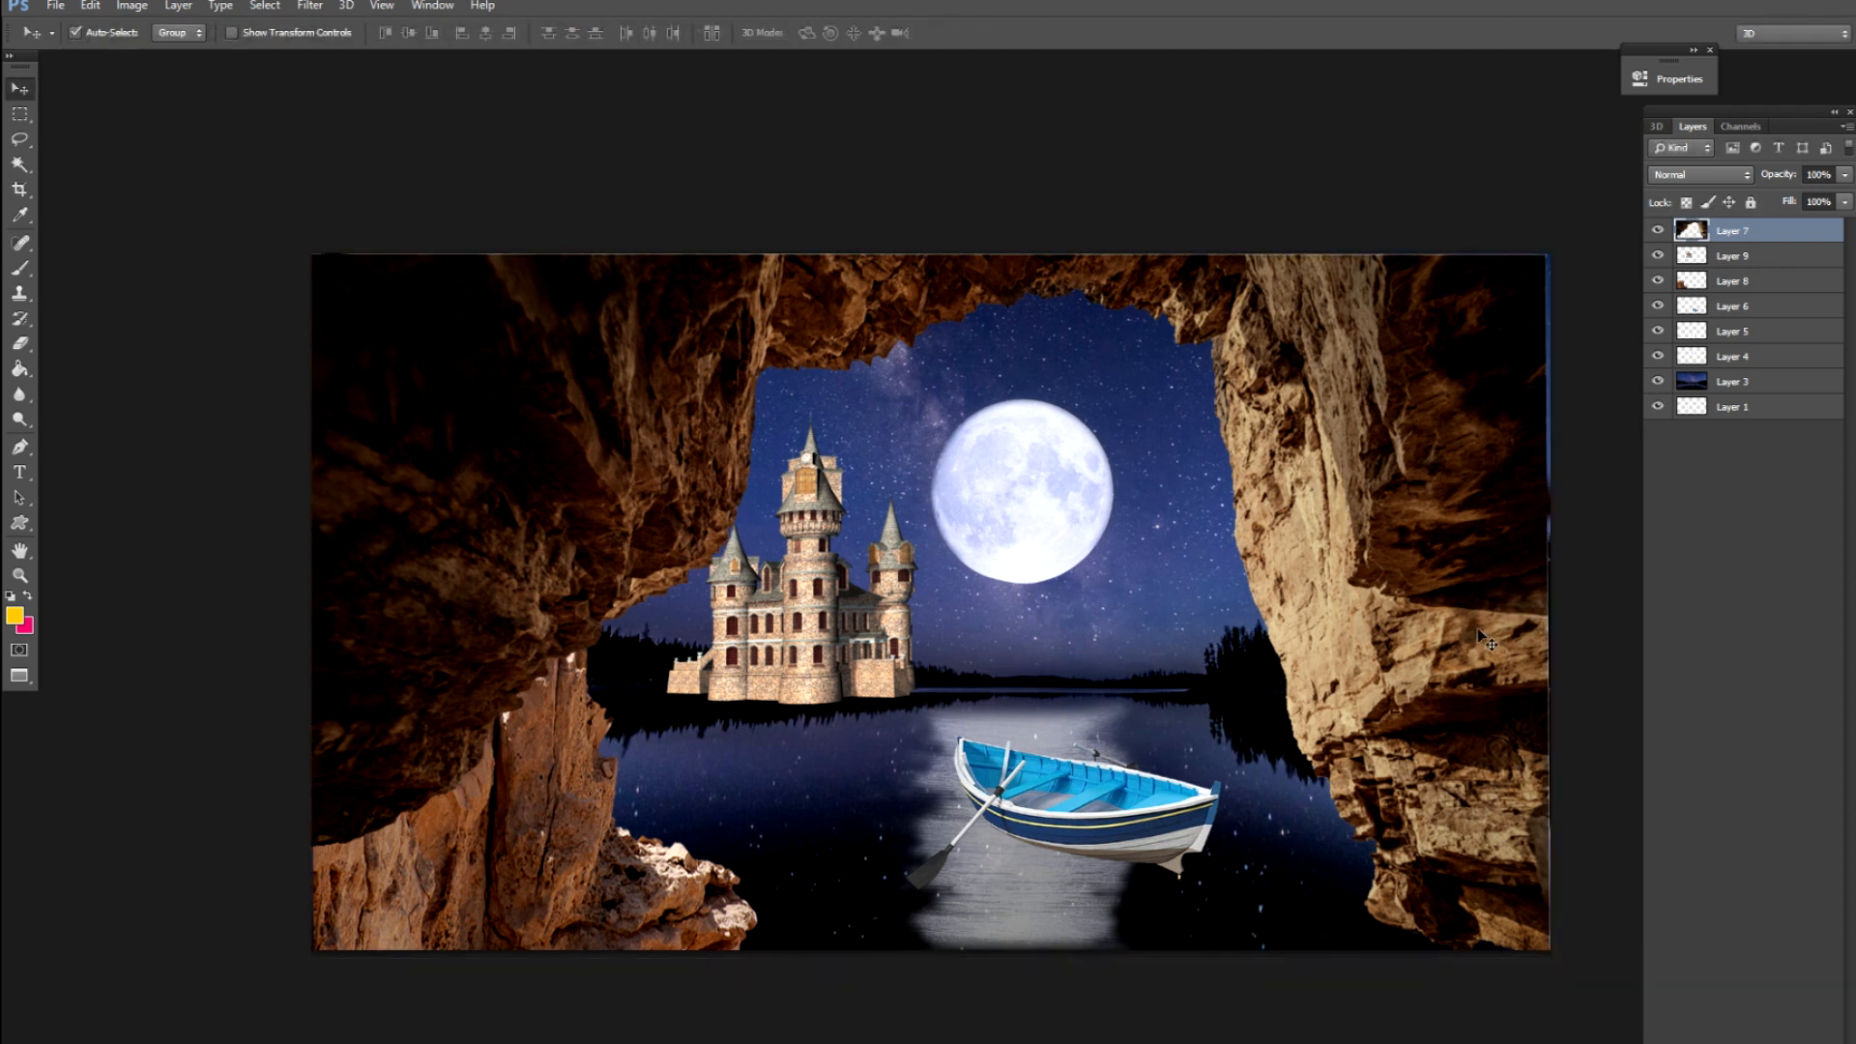
pyautogui.hotkey('ctrl', 't')
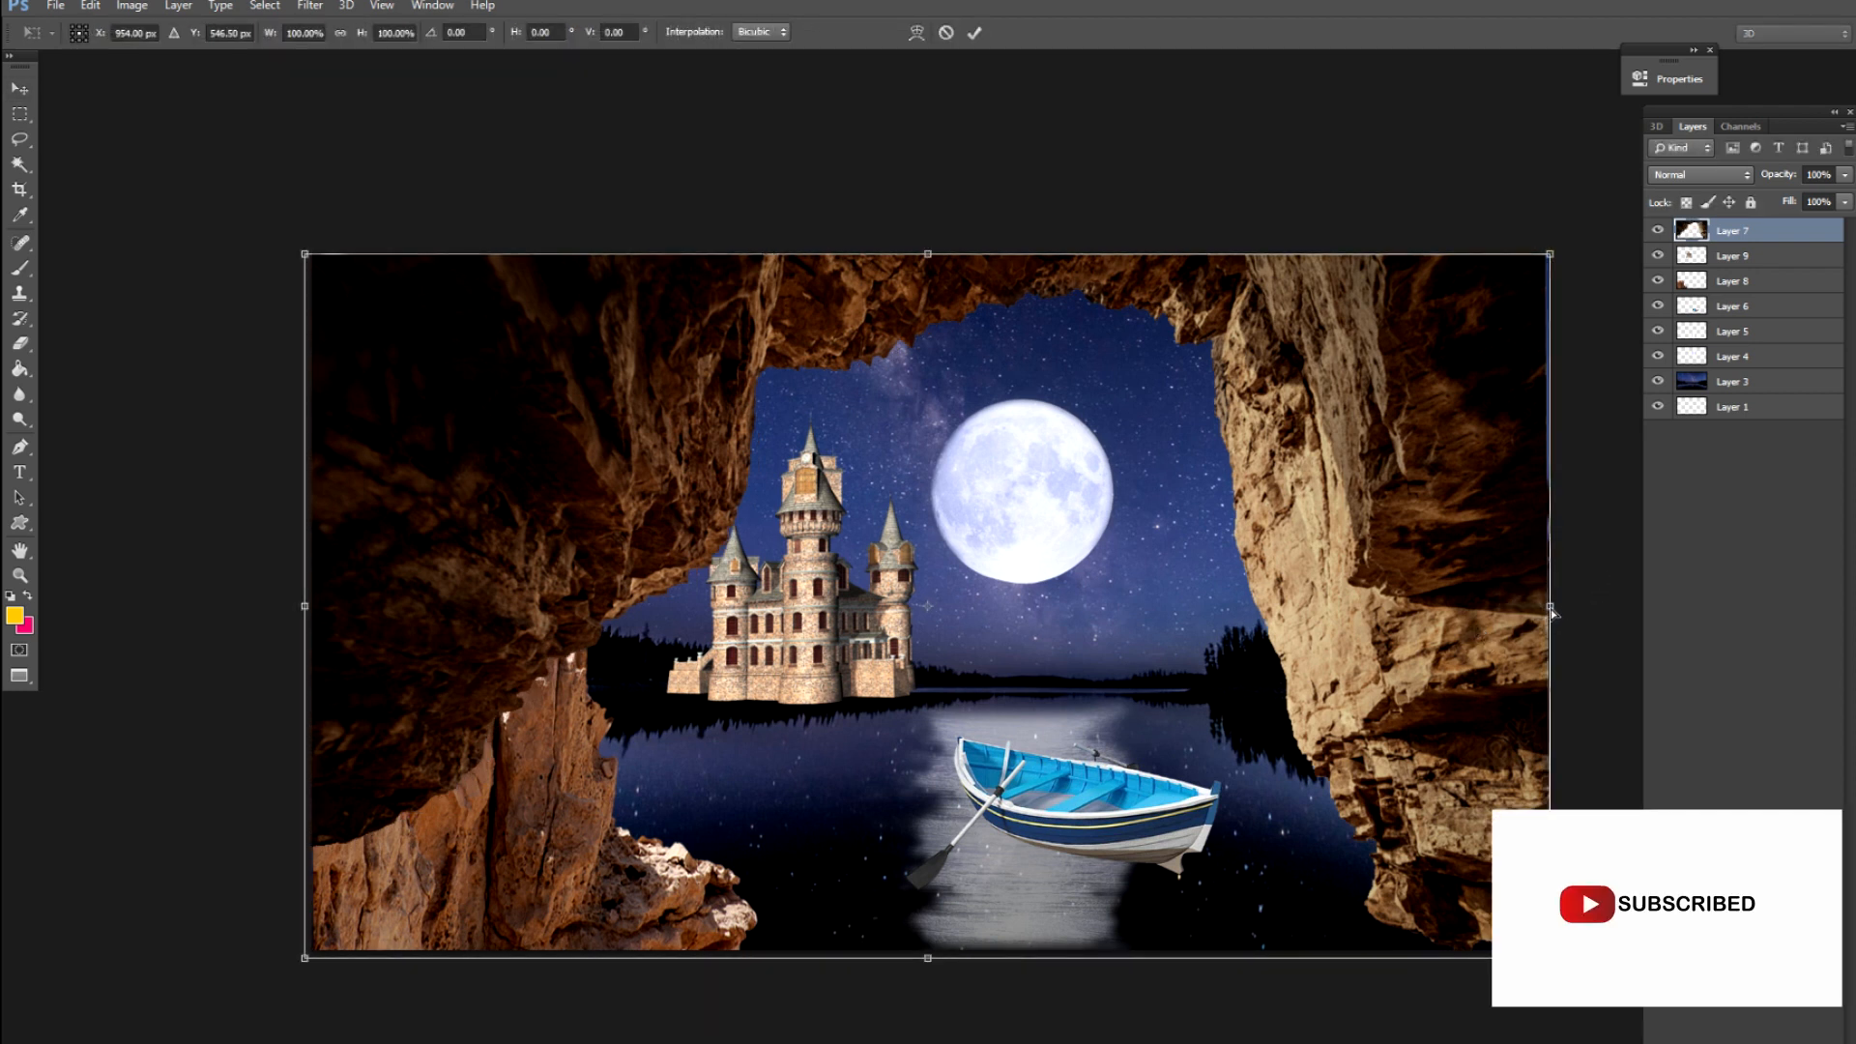
pyautogui.moveTo(1551, 609); pyautogui.dragTo(1555, 609)
pyautogui.press('Return')
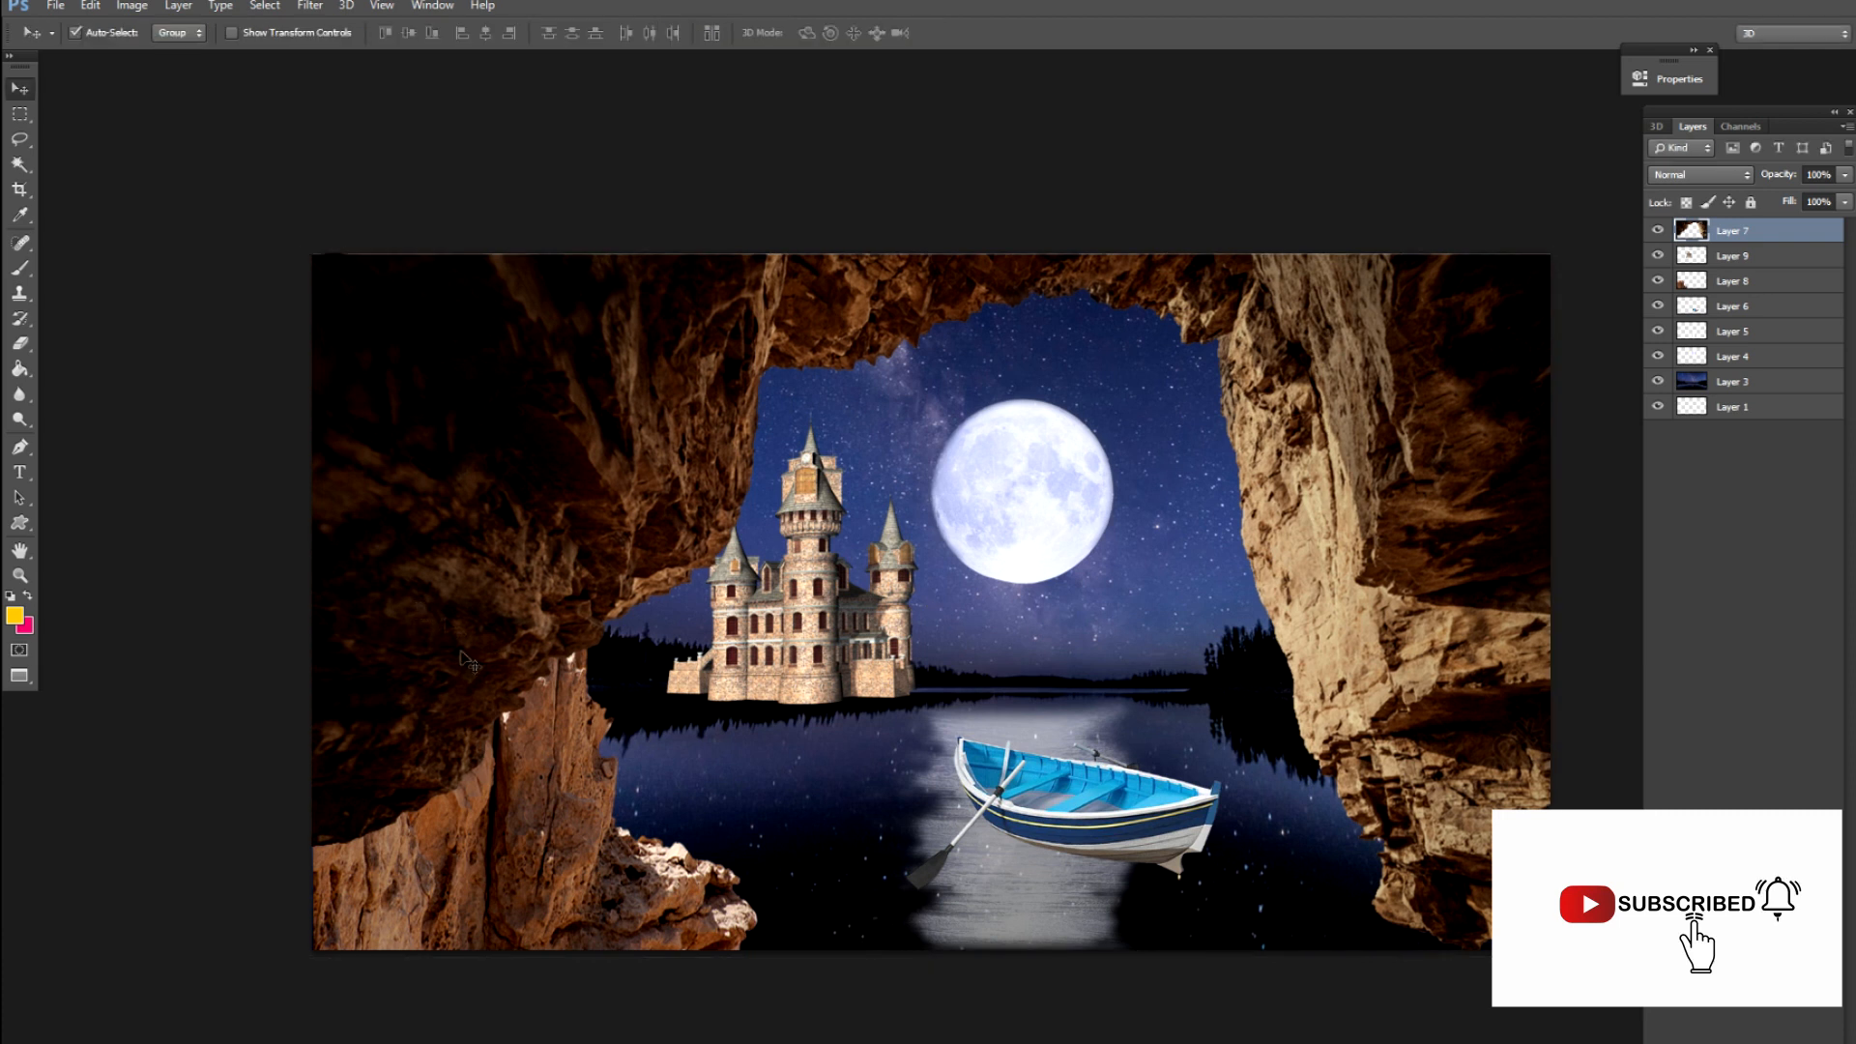
# Nudge the castle slightly left and close the castle source document without saving
pyautogui.moveTo(795, 661)
pyautogui.mouseDown()
pyautogui.moveTo(810, 649)
pyautogui.moveTo(791, 658)
pyautogui.mouseUp()
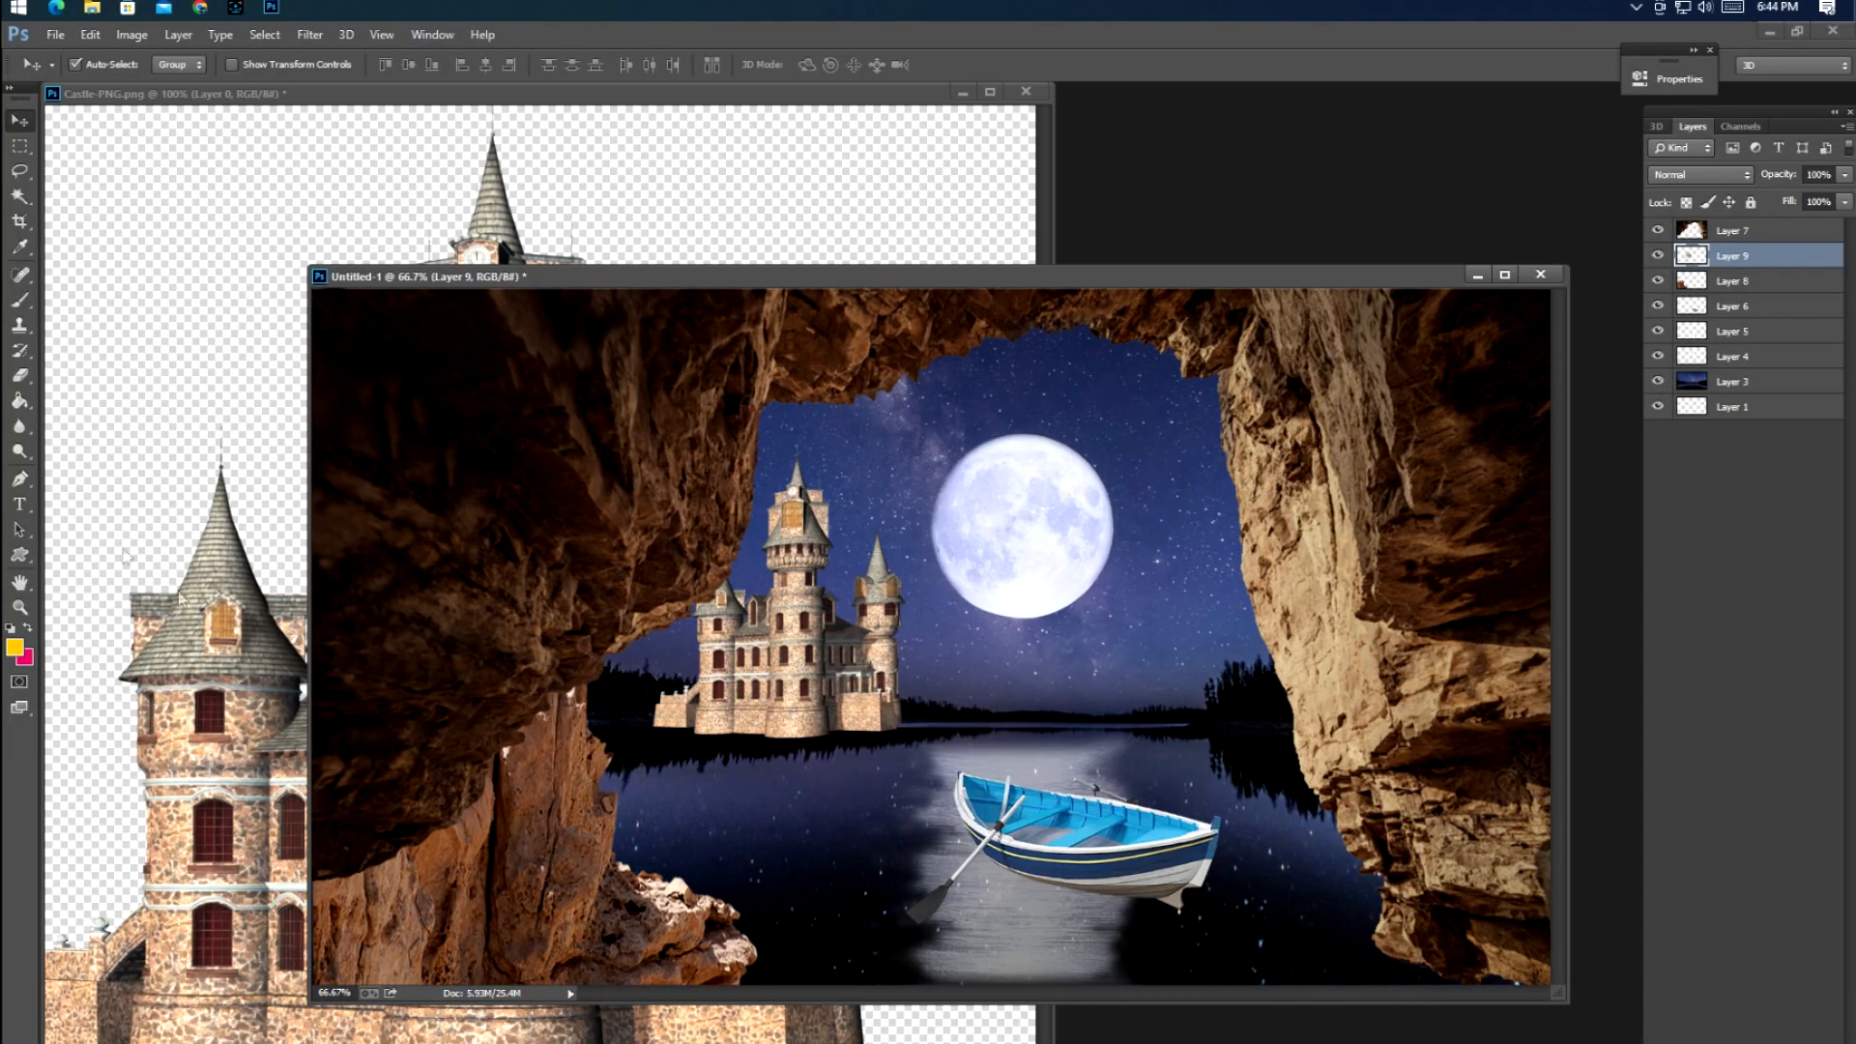
pyautogui.click(121, 547)
pyautogui.hotkey('ctrl', 'w')
pyautogui.click(1013, 432)
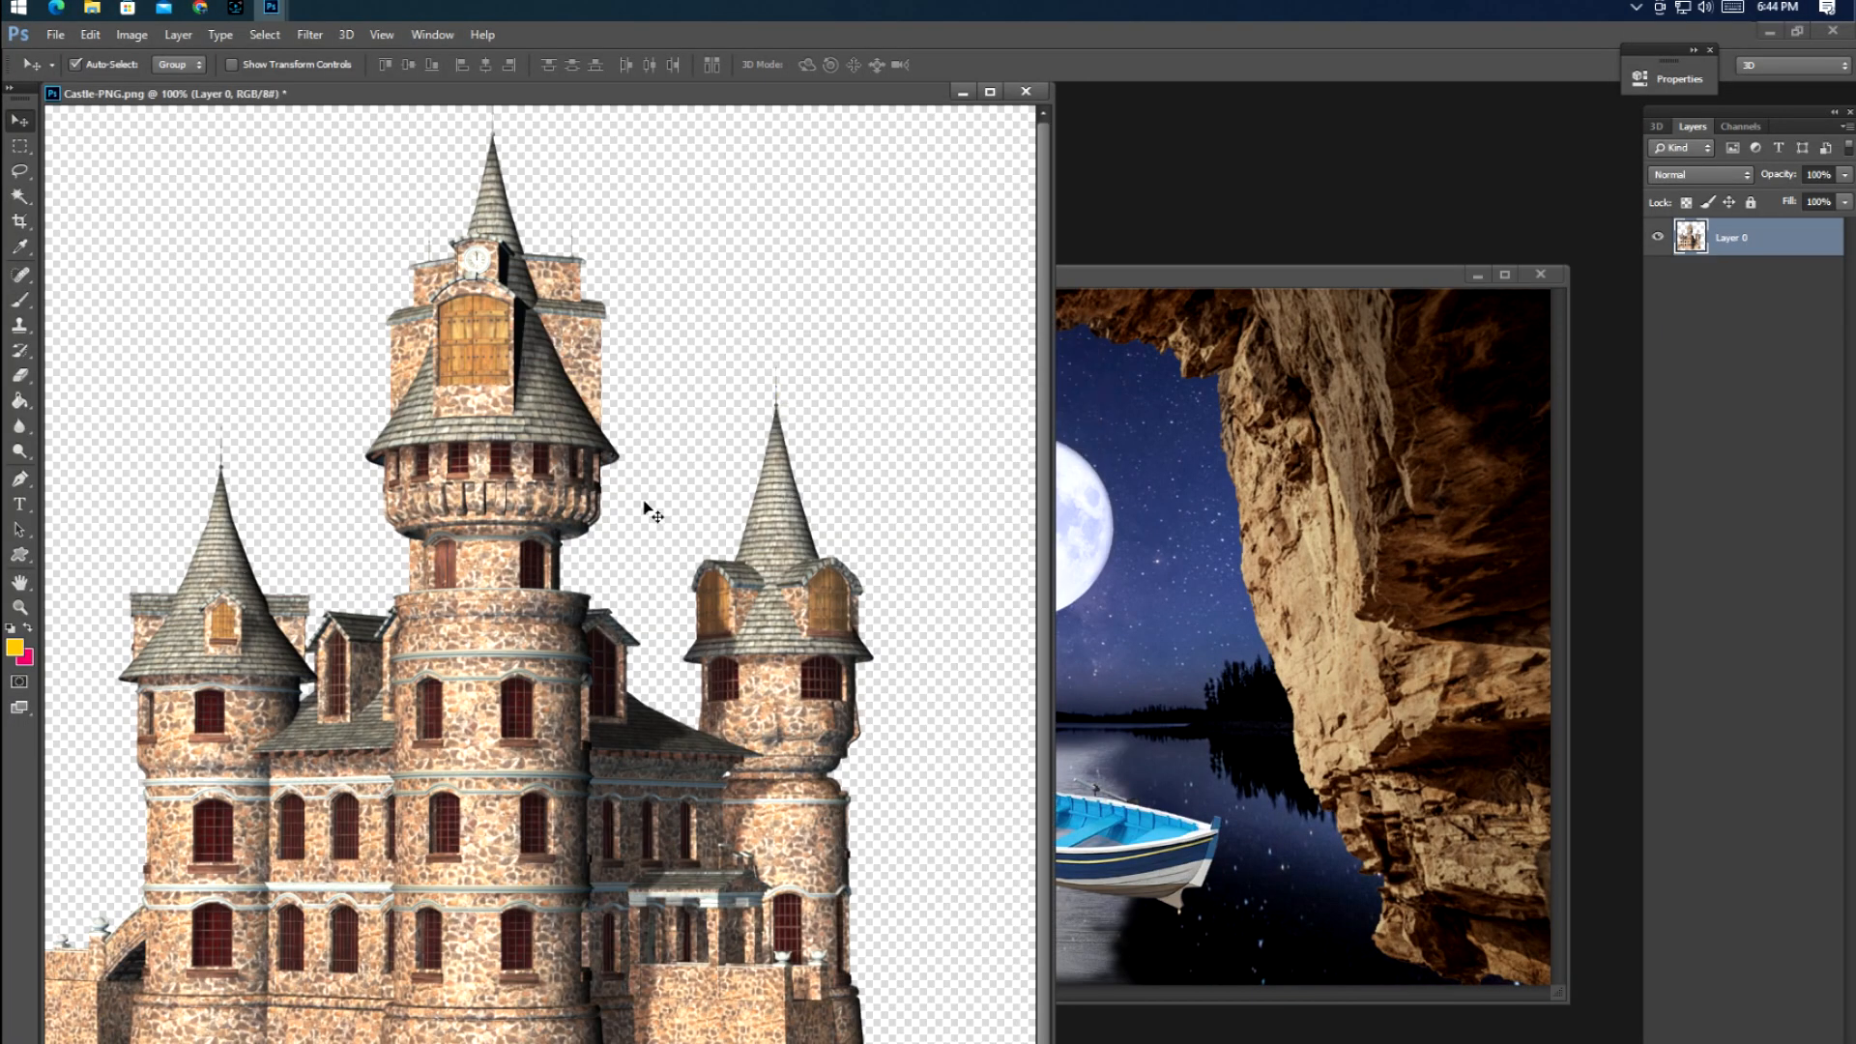
pyautogui.hotkey('ctrl', 'w')
pyautogui.click(932, 431)
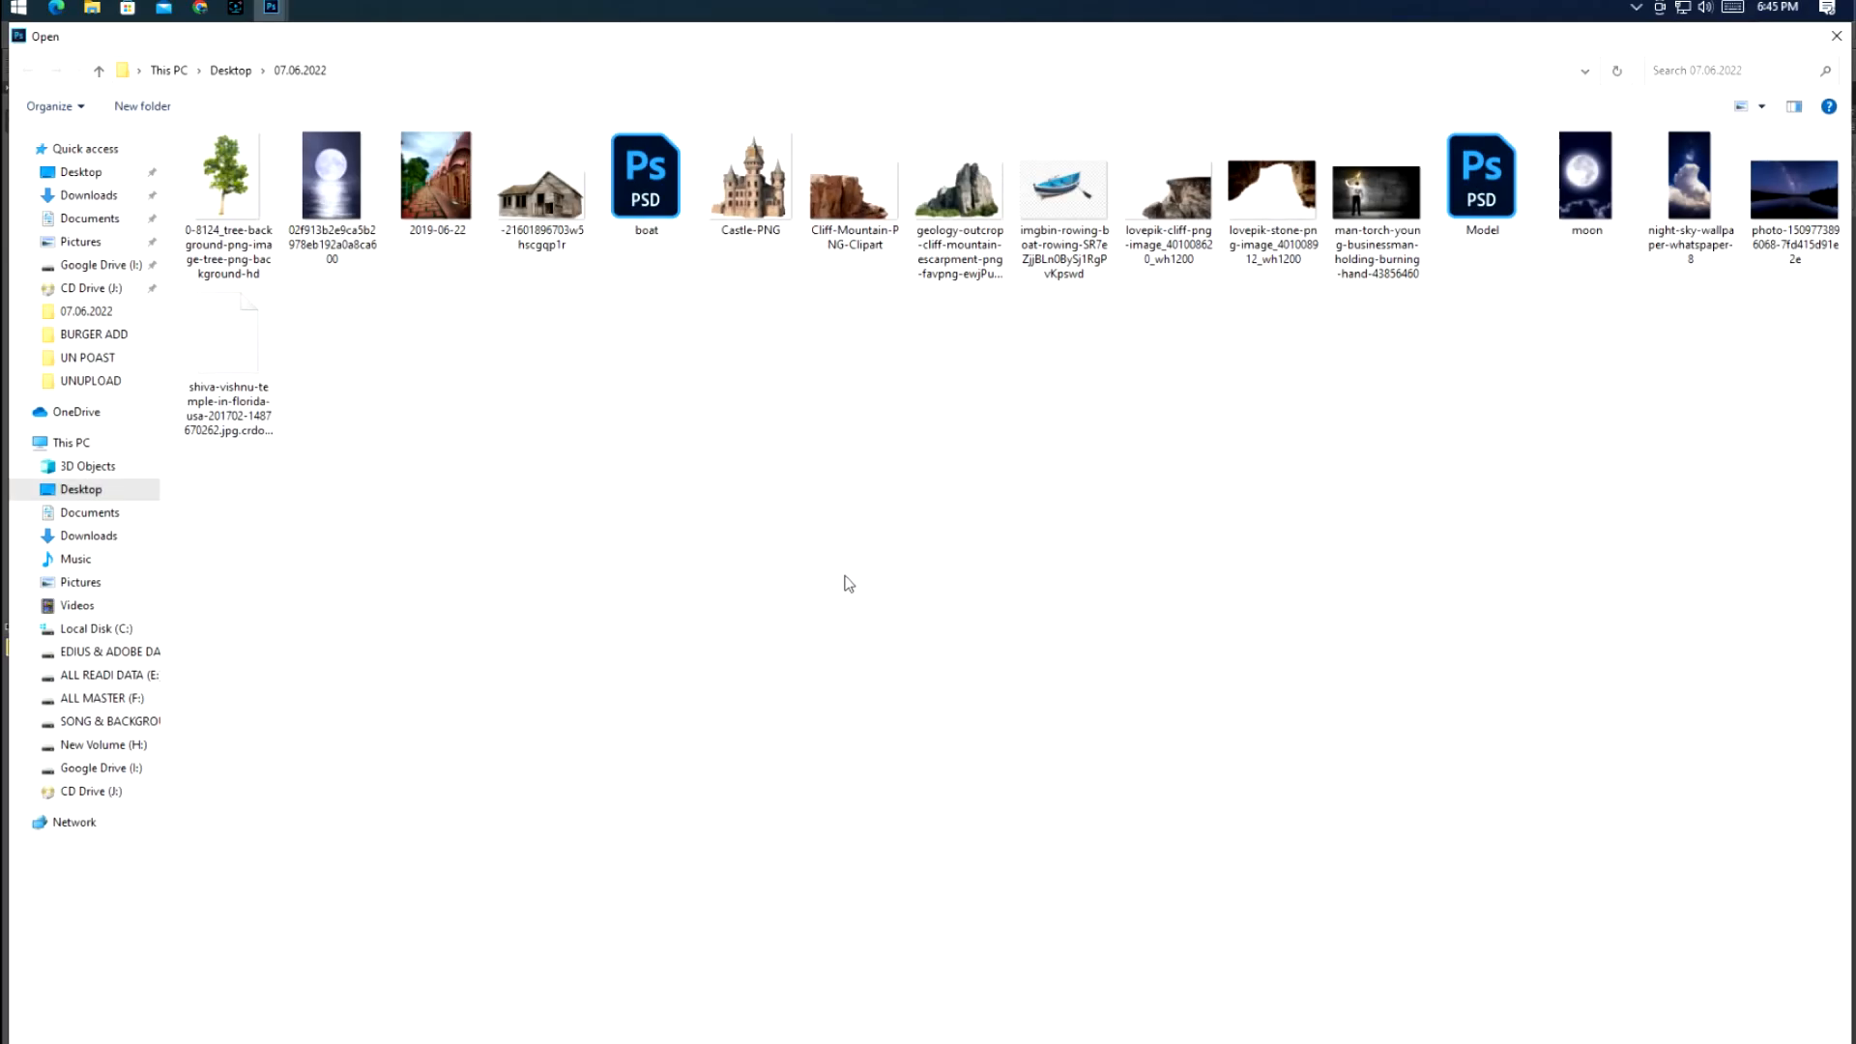
# Open the 2019-06-22 image of the temple row and bring it into the composite as a new layer
pyautogui.doubleClick(436, 199)
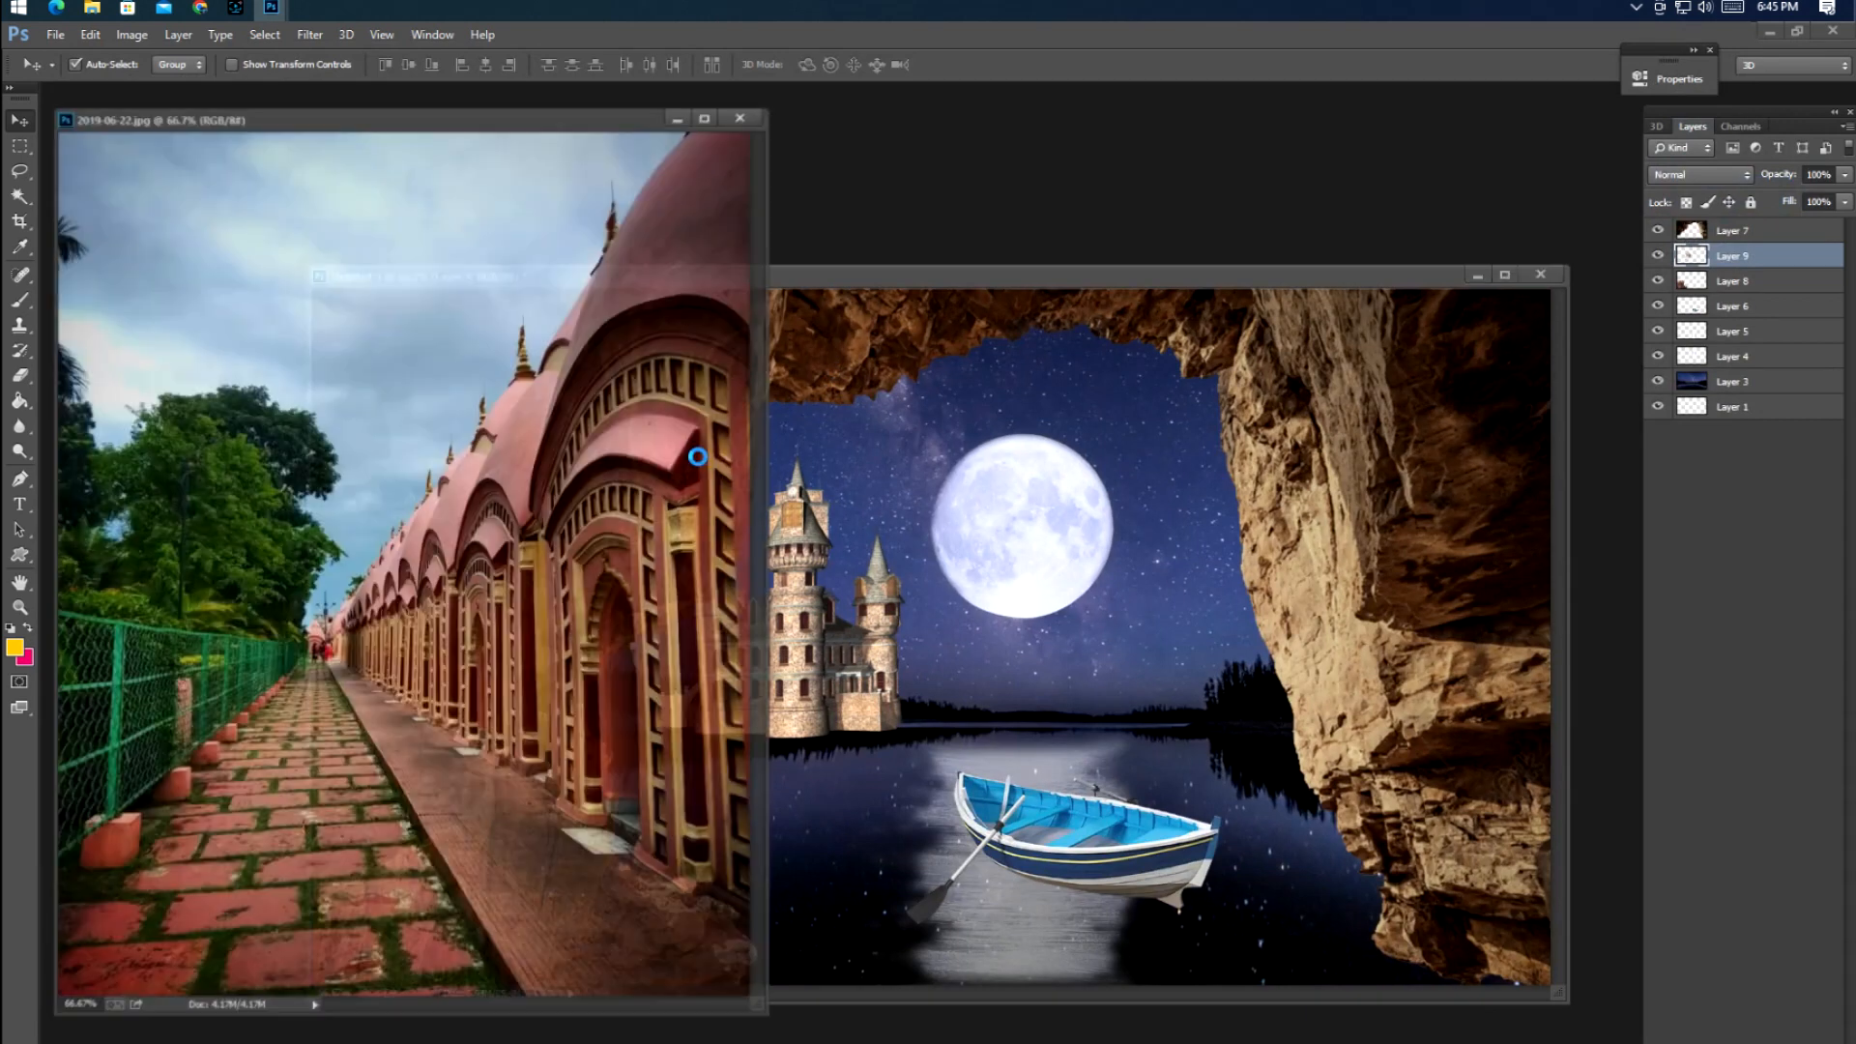
pyautogui.moveTo(586, 619); pyautogui.dragTo(813, 626)
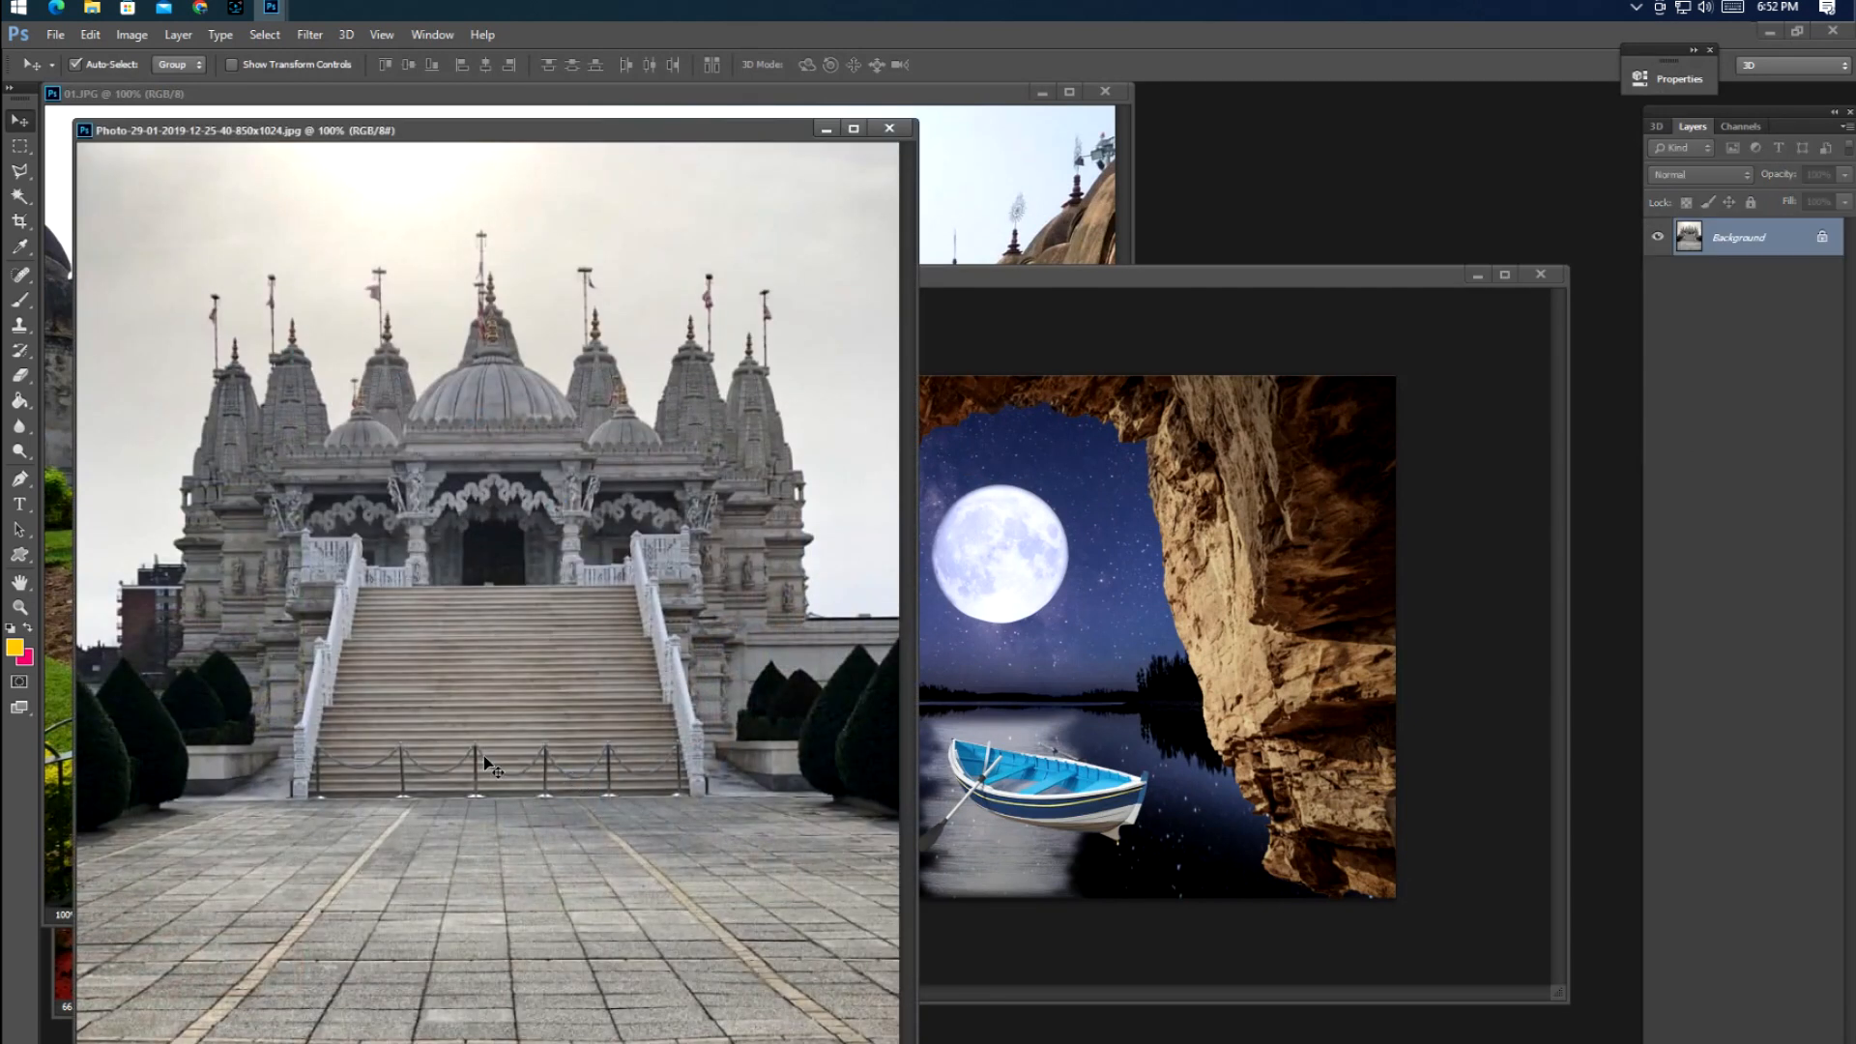
# Add the grey temple photo to the composite at about 64% scale, with its staircase directly beneath the castle
pyautogui.moveTo(491, 764); pyautogui.dragTo(829, 730)
pyautogui.press('f')
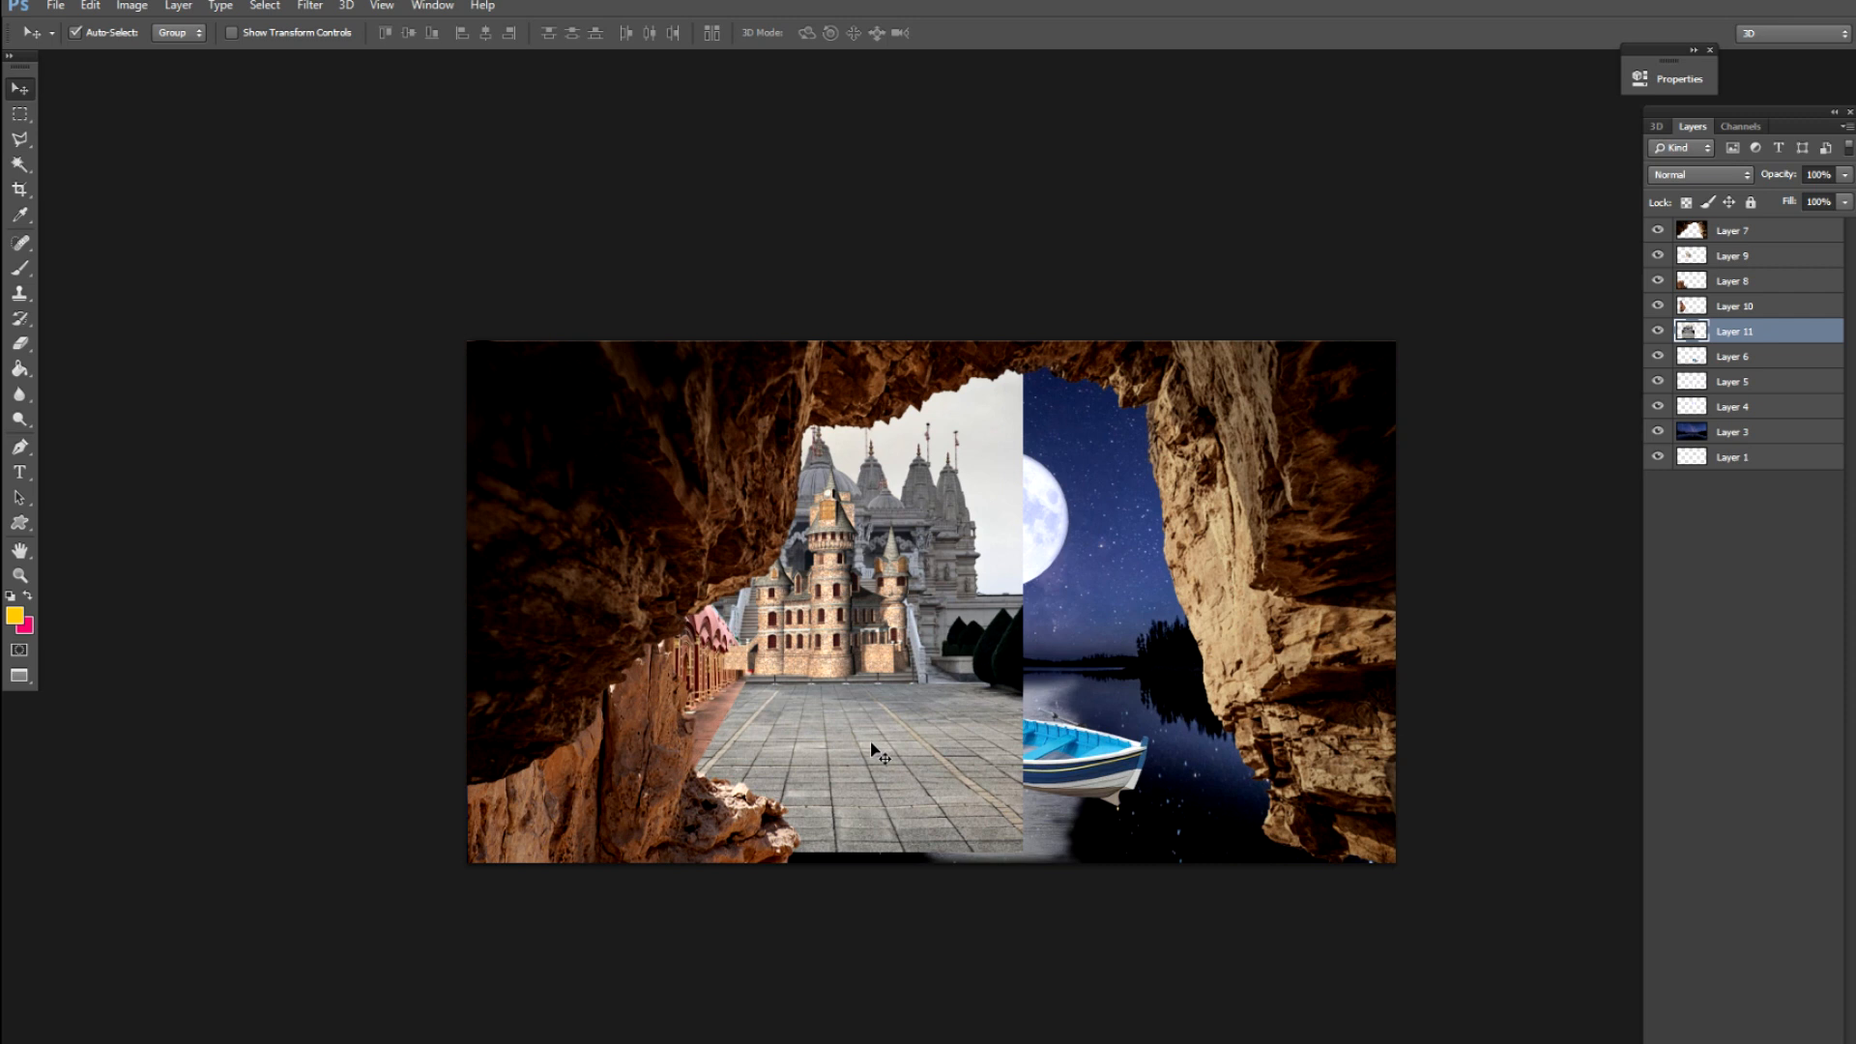
pyautogui.hotkey('ctrl', 't')
pyautogui.moveTo(1022, 357); pyautogui.dragTo(919, 416)
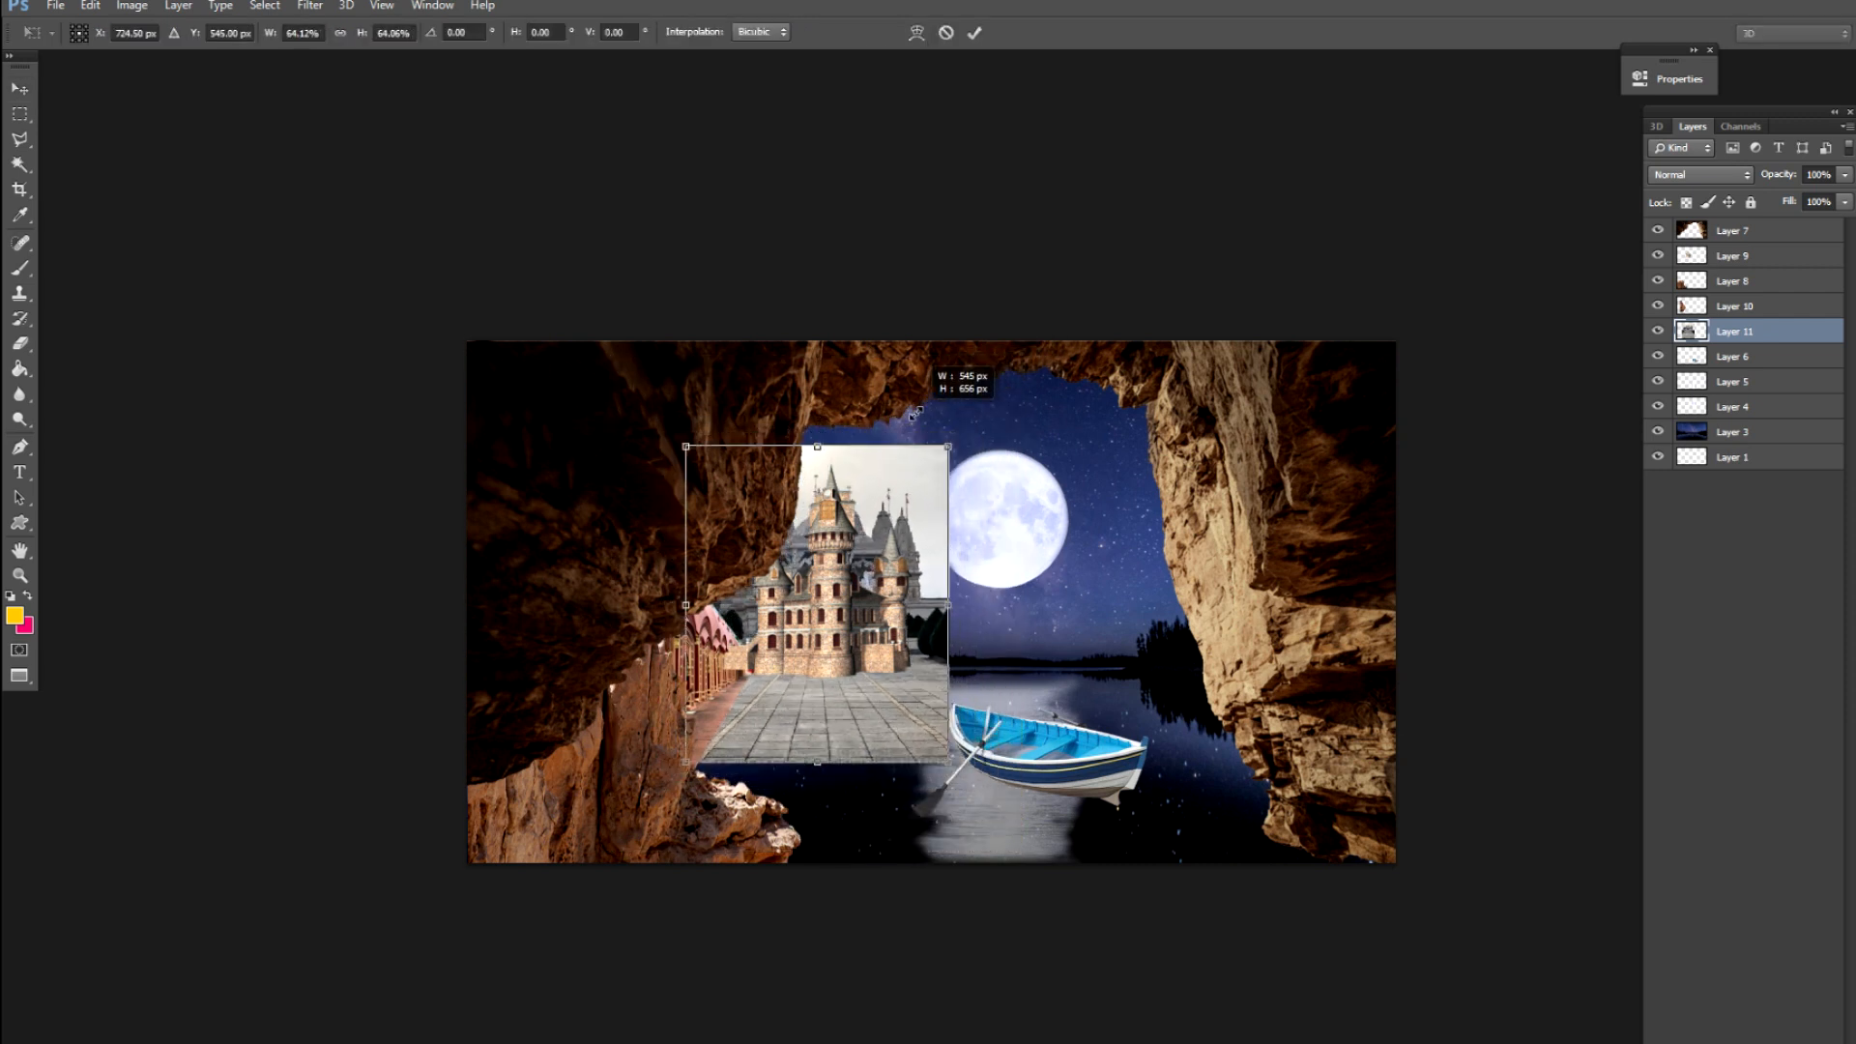
pyautogui.moveTo(880, 515); pyautogui.dragTo(882, 594)
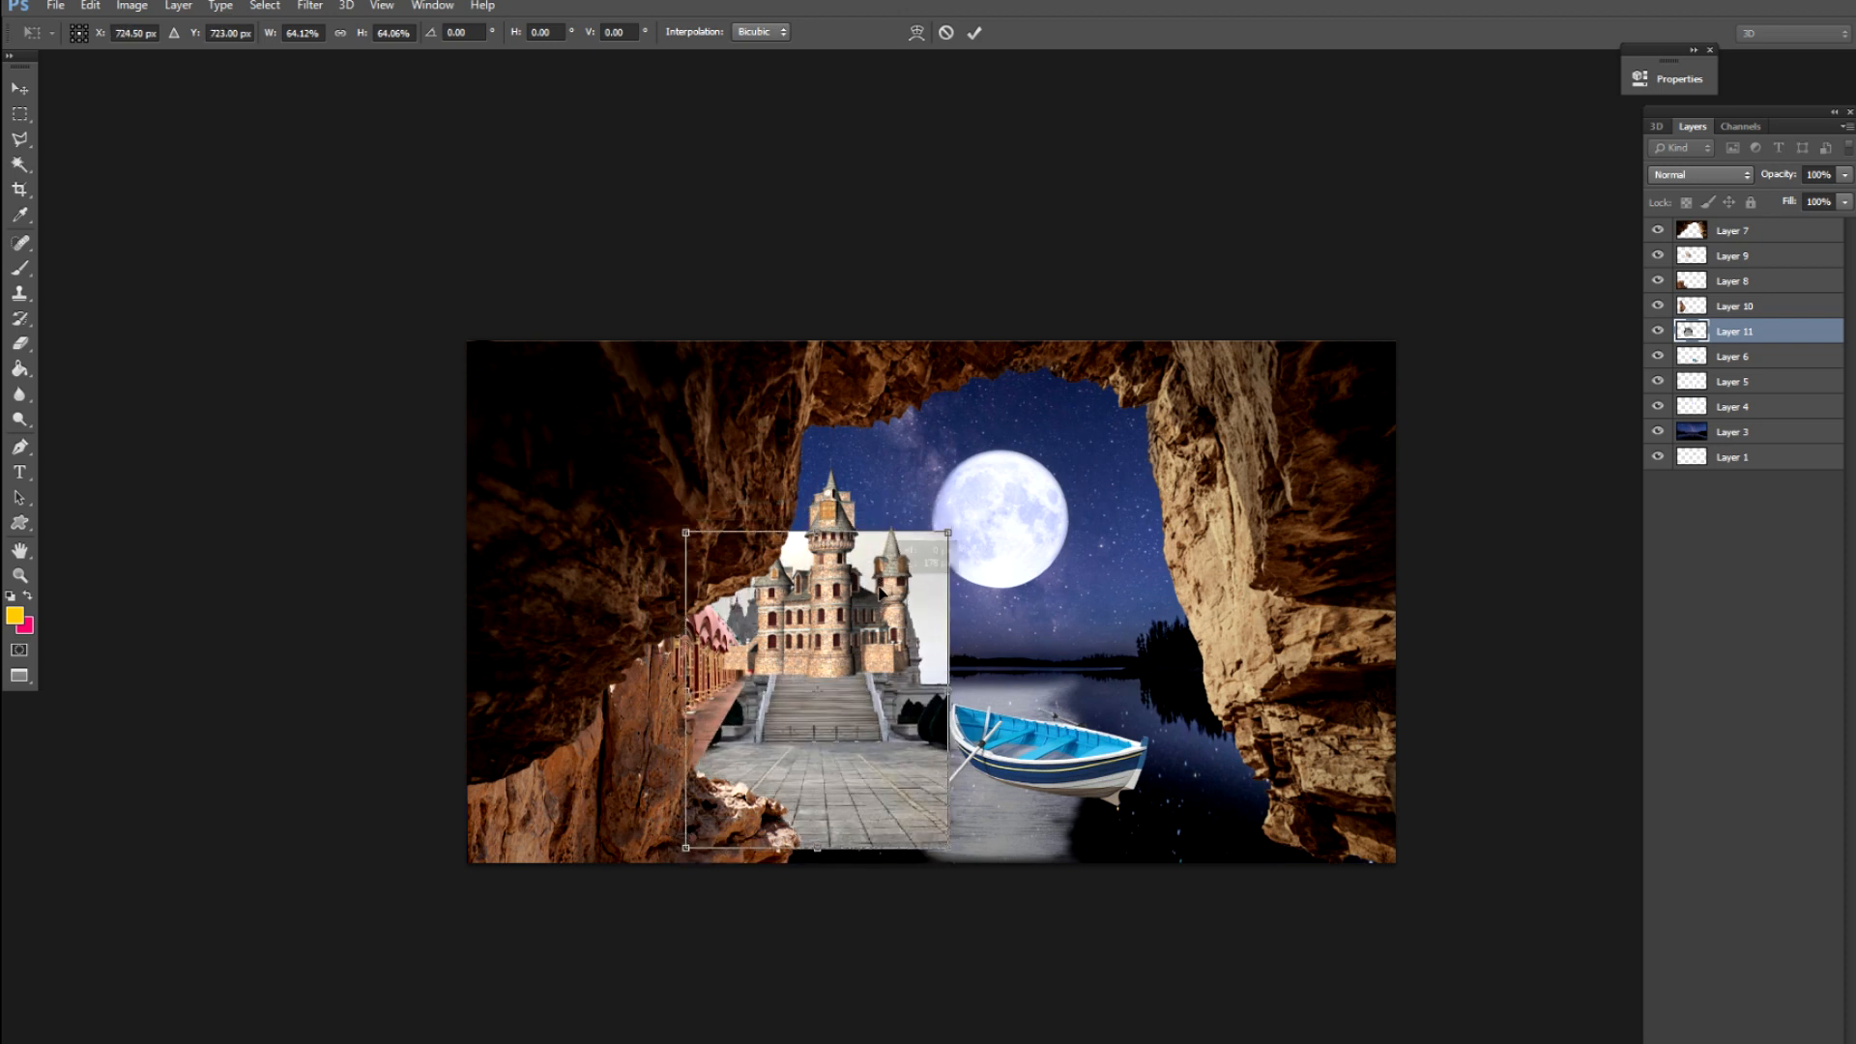
pyautogui.press('Return')
pyautogui.moveTo(858, 713); pyautogui.dragTo(839, 712)
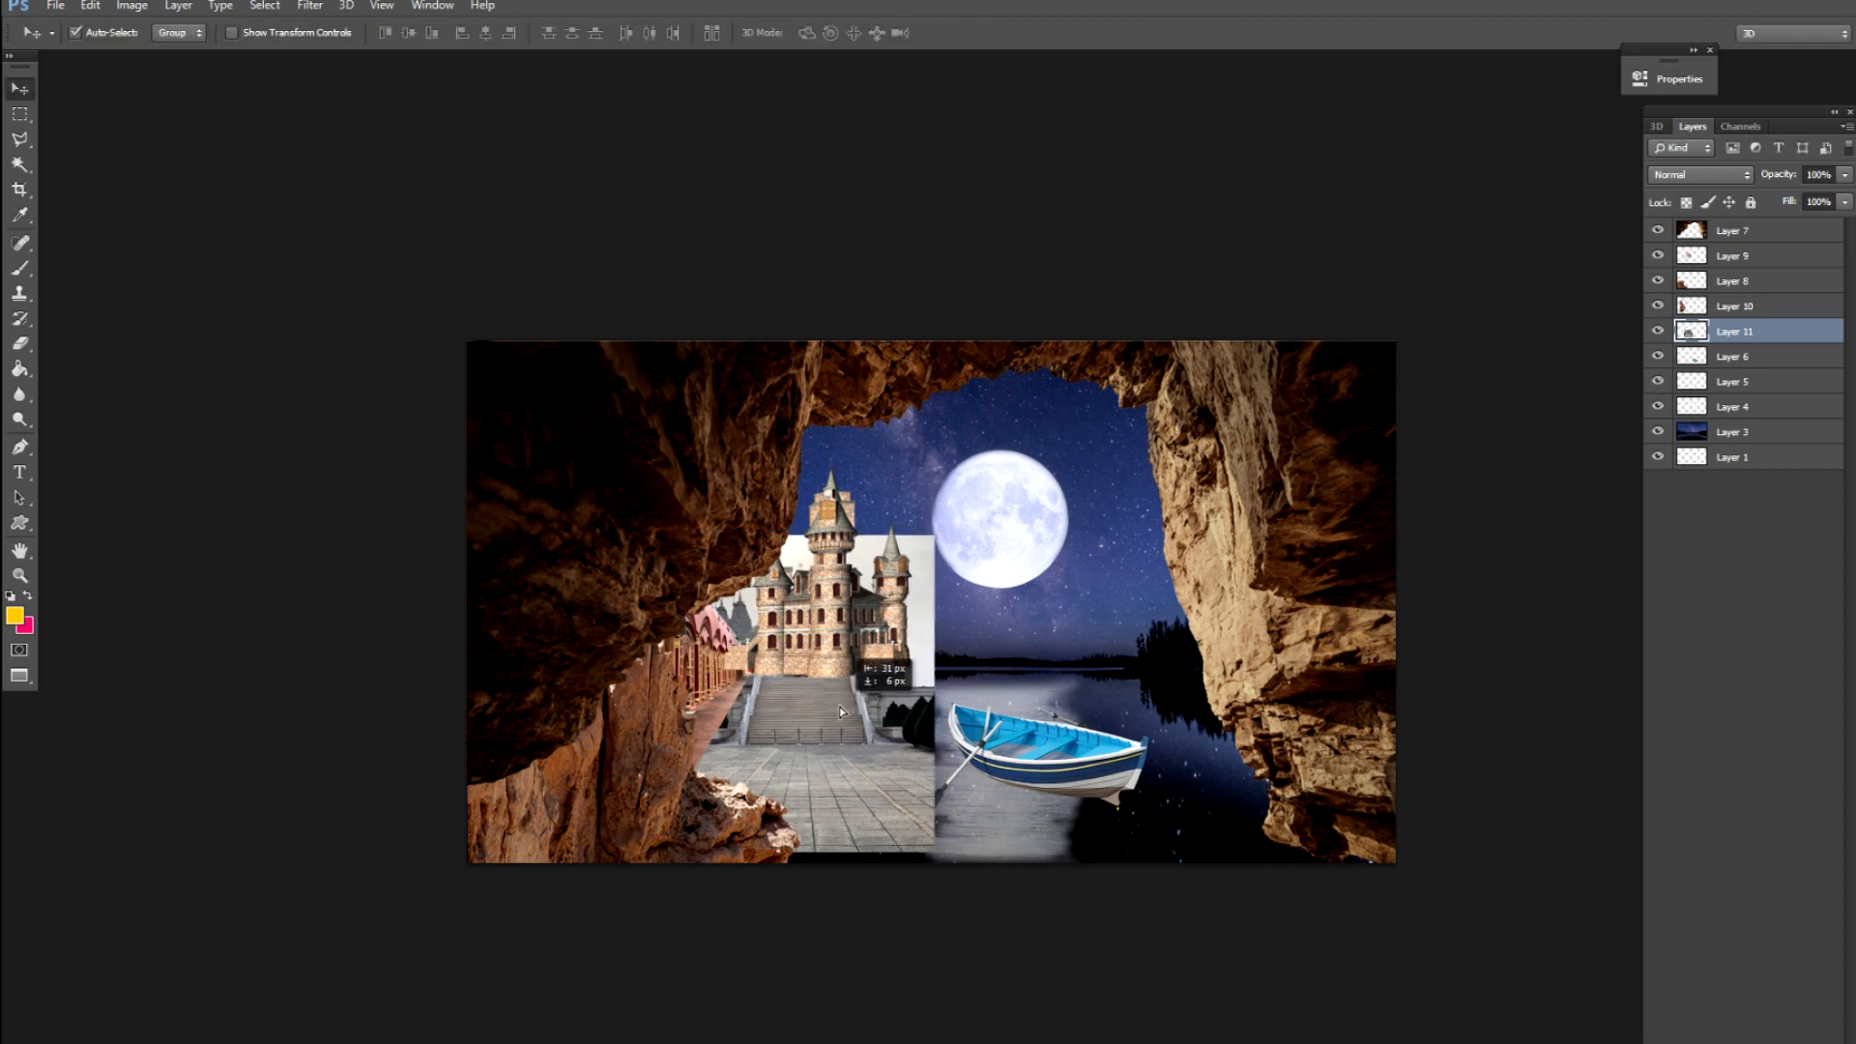
# Hide the temple-row layer and nudge the grey temple layer slightly right beneath the castle
pyautogui.click(718, 678)
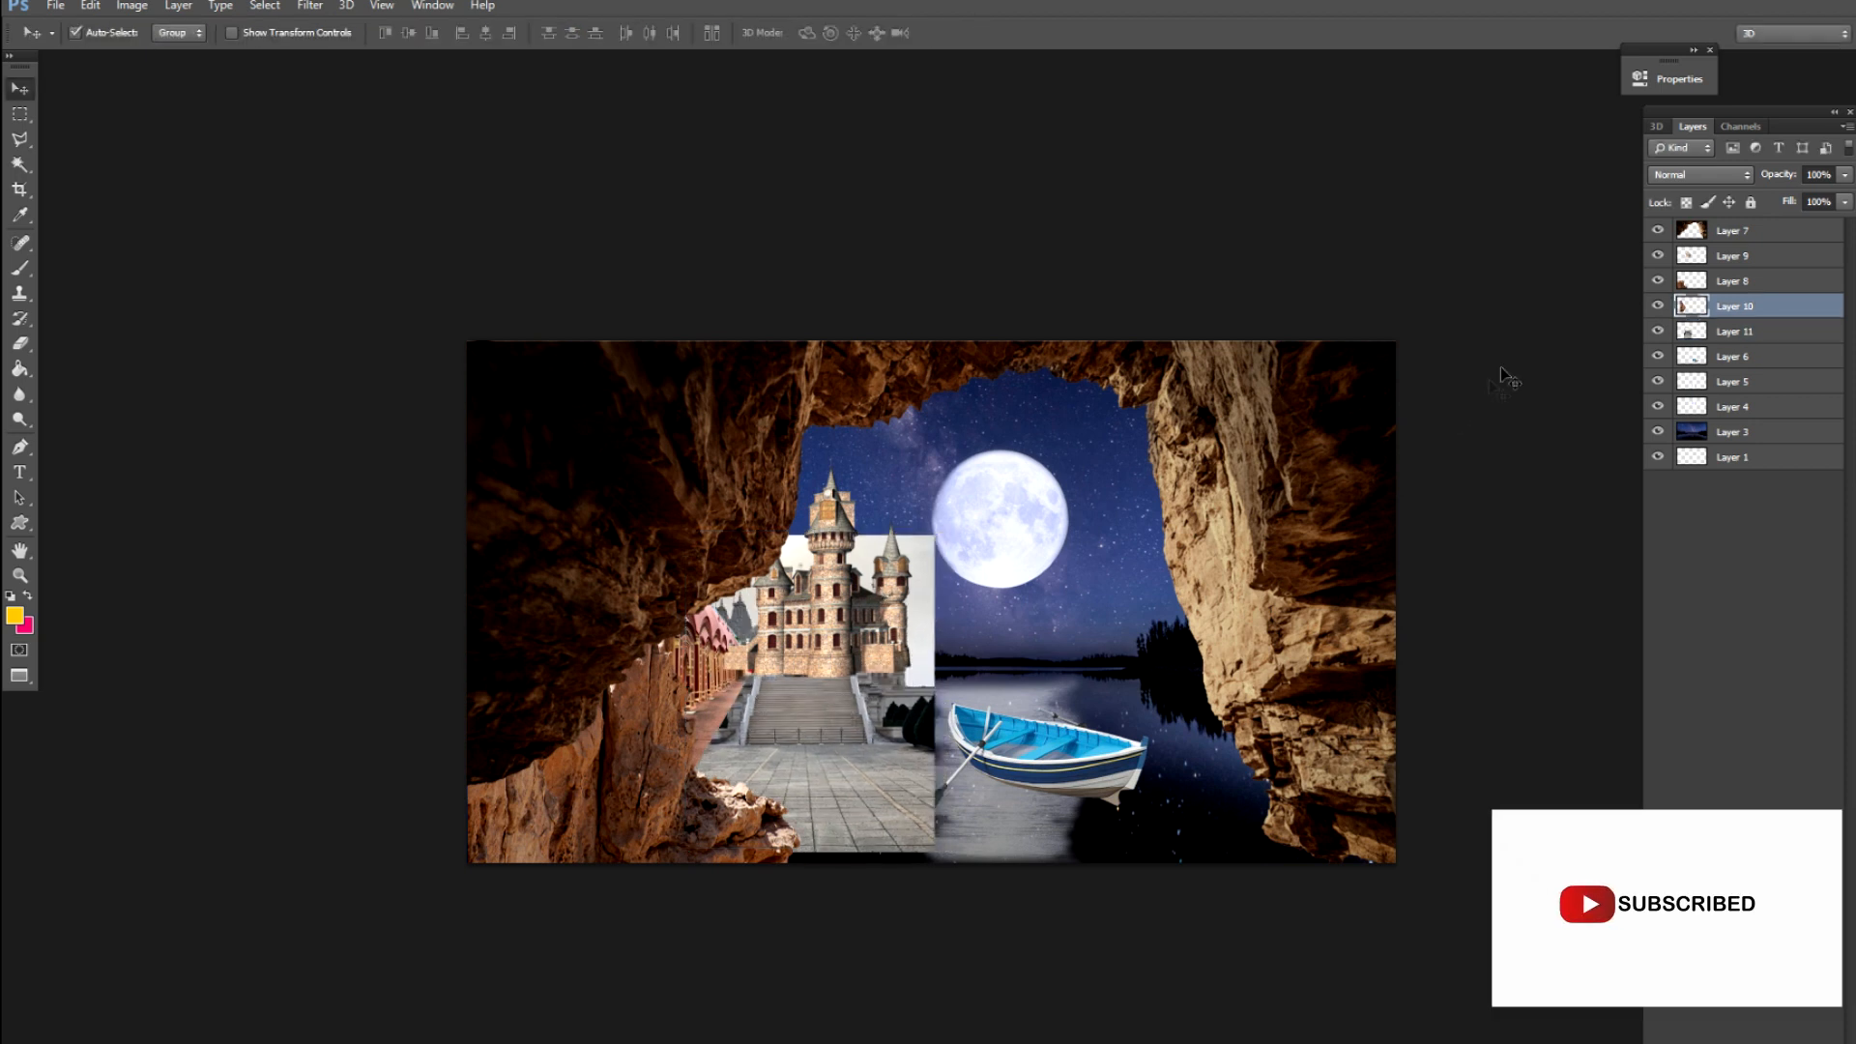
pyautogui.click(1656, 307)
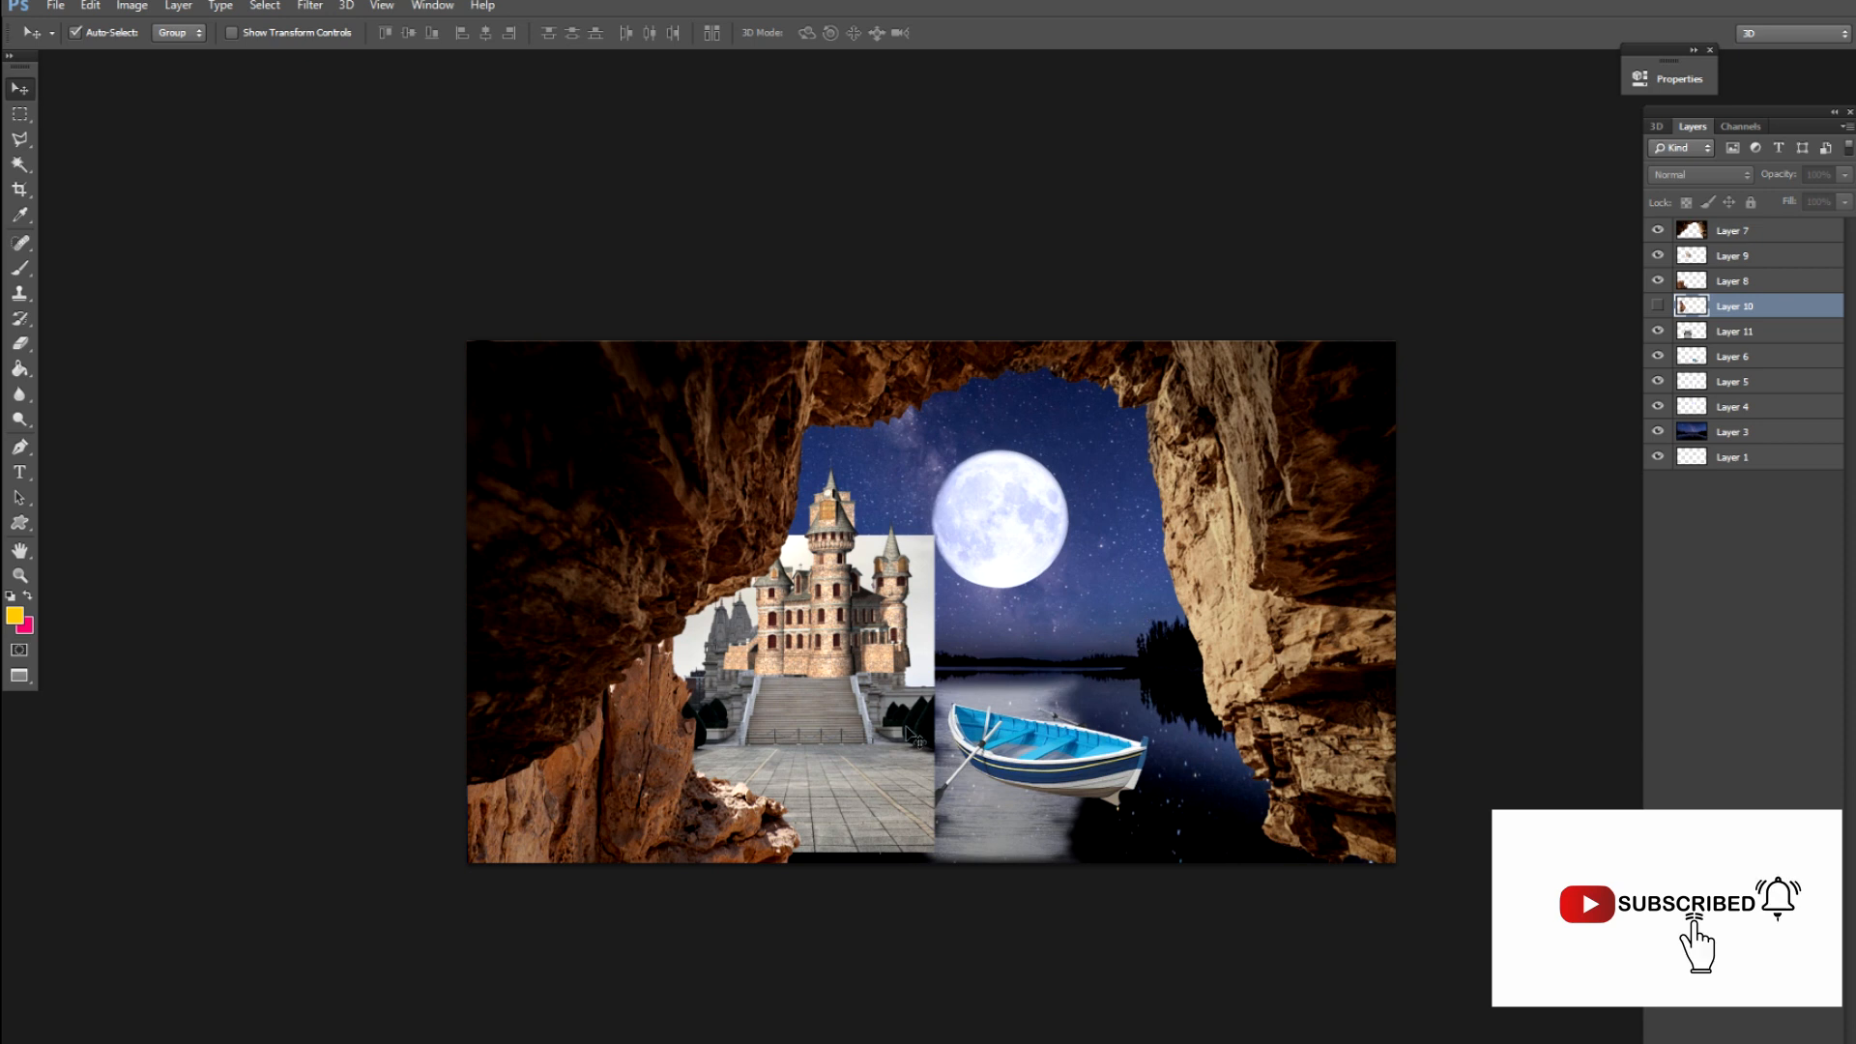
pyautogui.moveTo(906, 731); pyautogui.dragTo(921, 732)
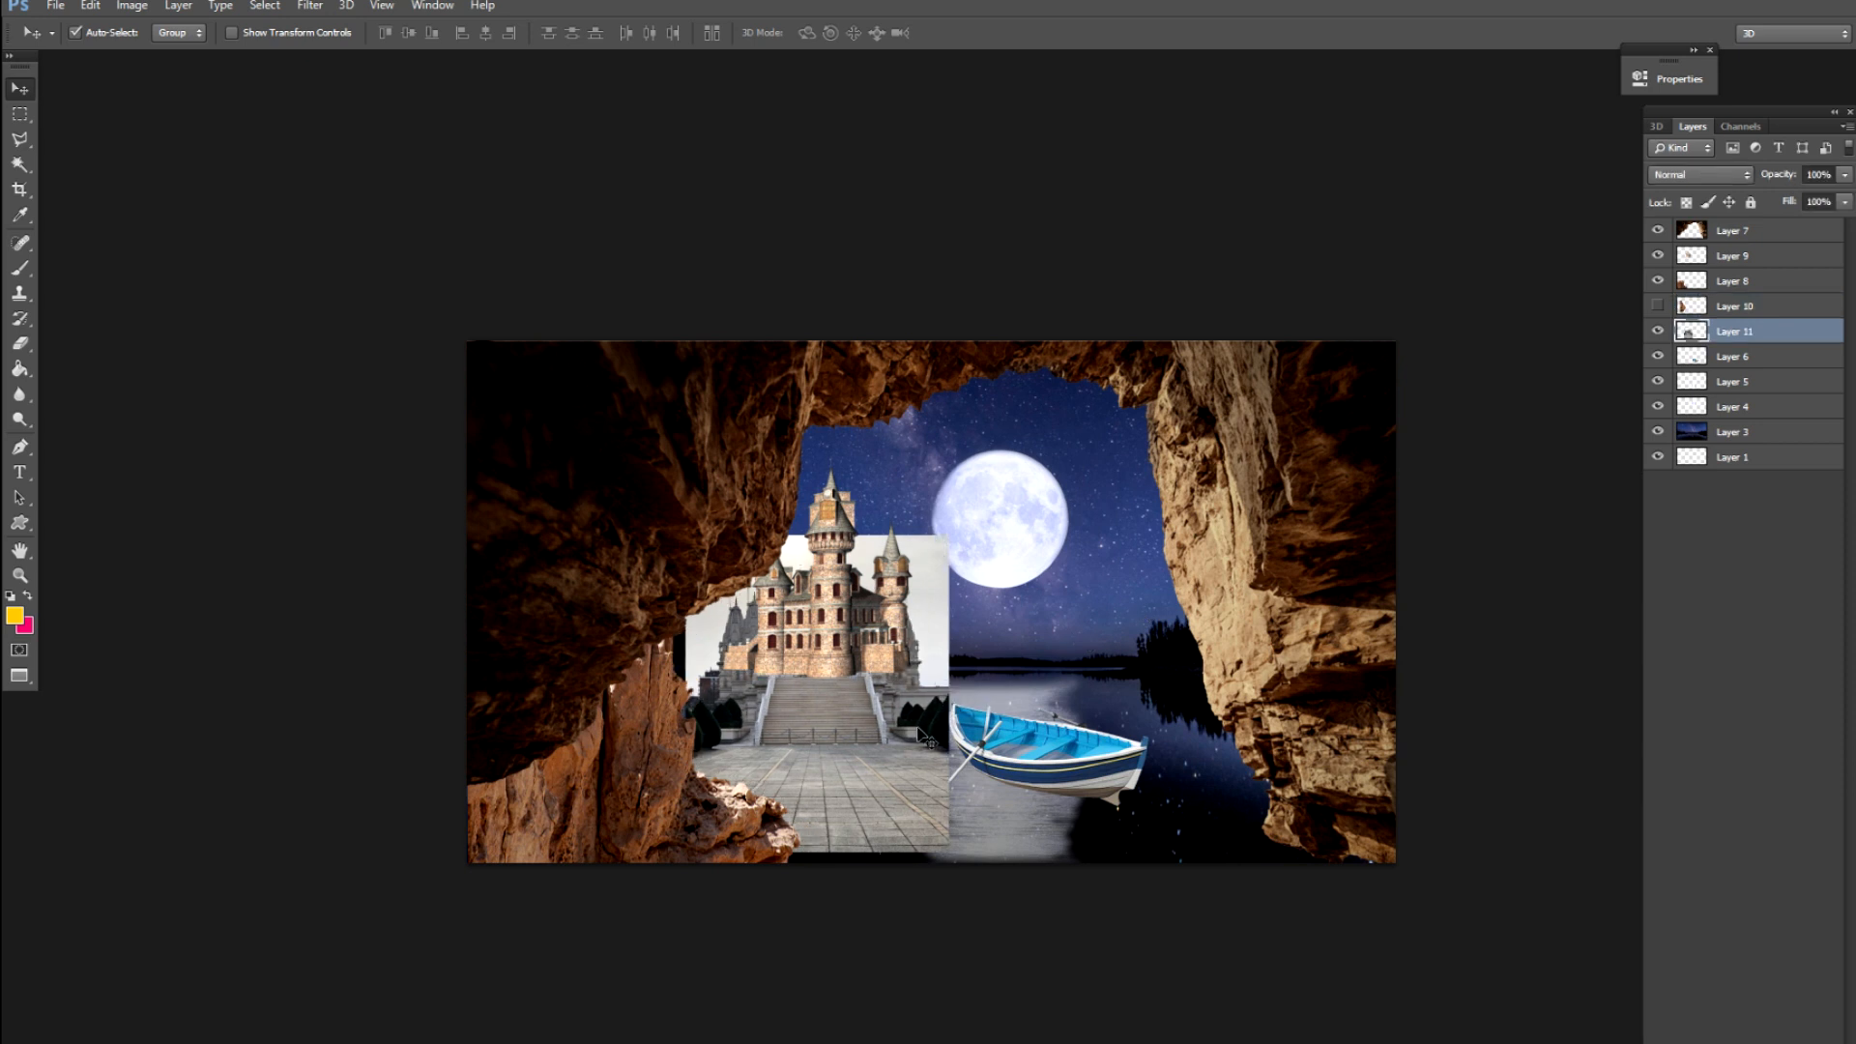
# Trace the staircase and its white railings on the grey temple layer with the Pen tool and convert the path to a selection
pyautogui.hotkey('ctrl', '+')
pyautogui.moveTo(885, 750); pyautogui.dragTo(913, 725)
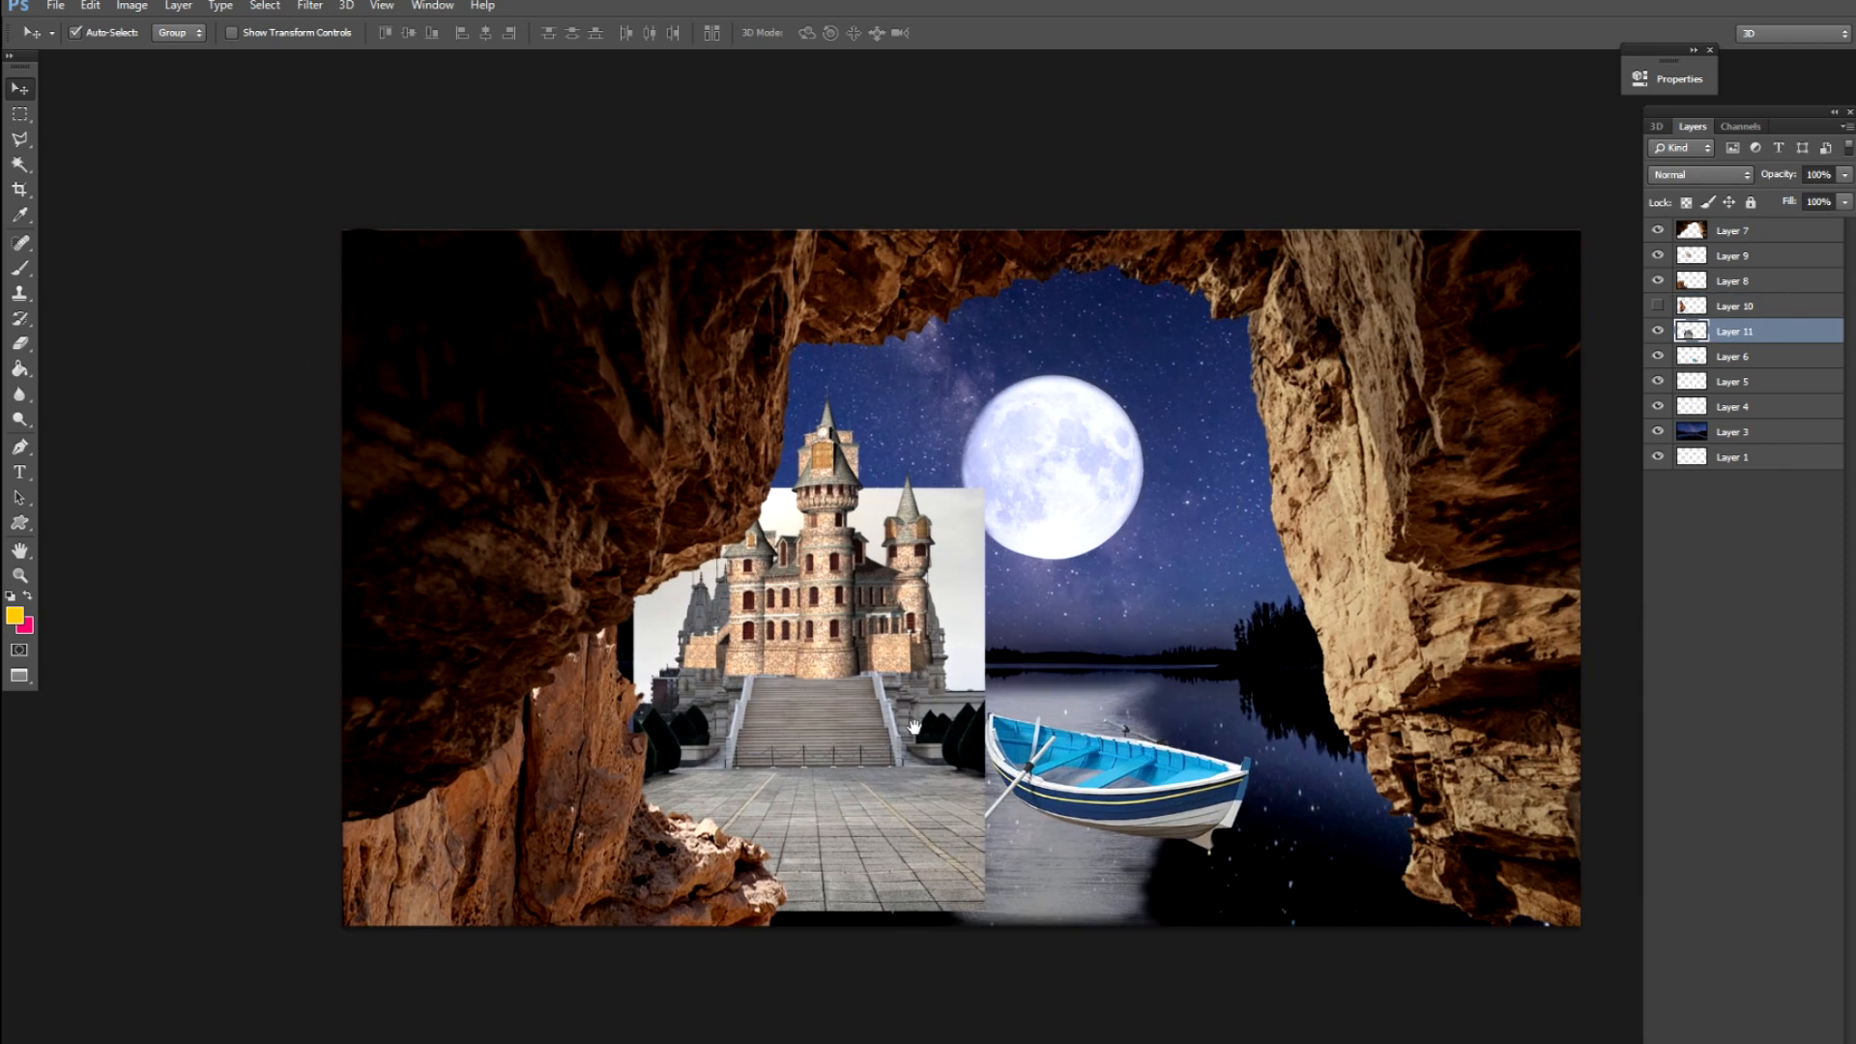
pyautogui.hotkey('ctrl', '+')
pyautogui.moveTo(794, 756); pyautogui.dragTo(963, 729)
pyautogui.hotkey('ctrl', '+')
pyautogui.hotkey('ctrl', '+')
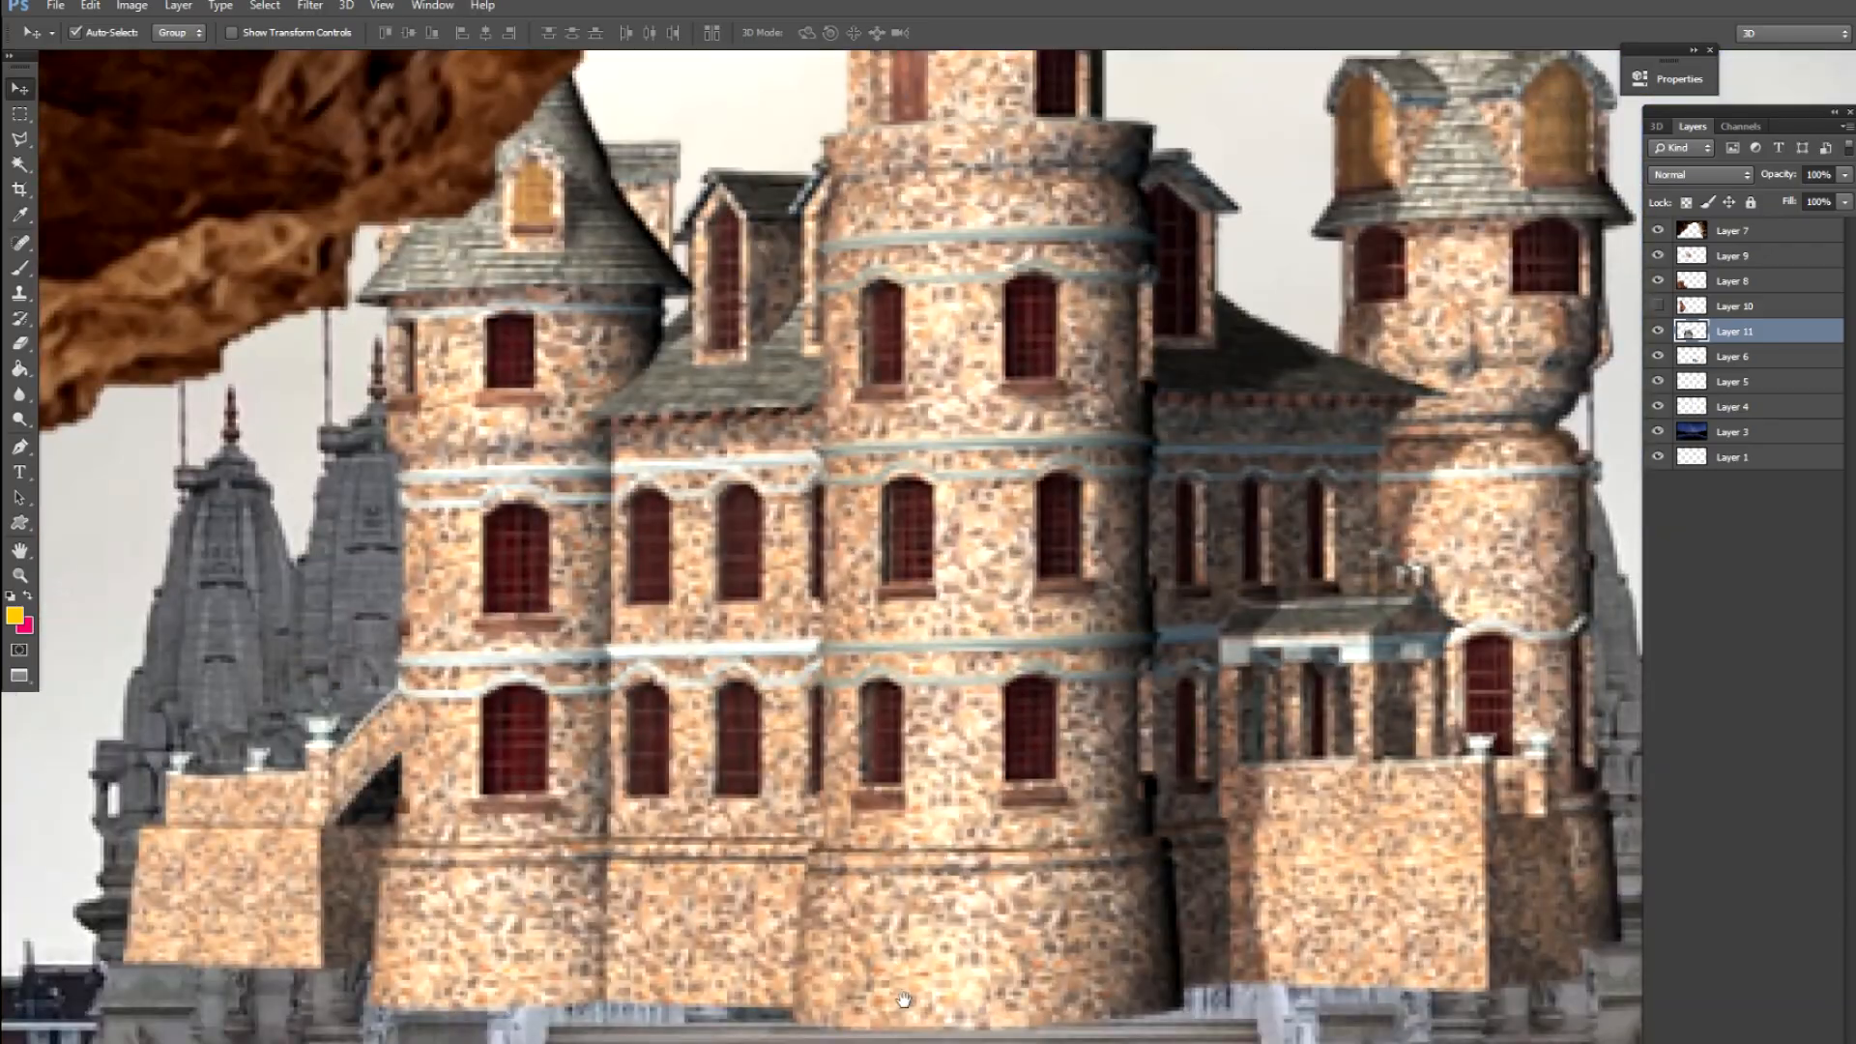
pyautogui.moveTo(904, 999); pyautogui.dragTo(1027, 432)
pyautogui.moveTo(838, 700); pyautogui.dragTo(909, 486)
pyautogui.moveTo(1005, 438); pyautogui.dragTo(948, 599)
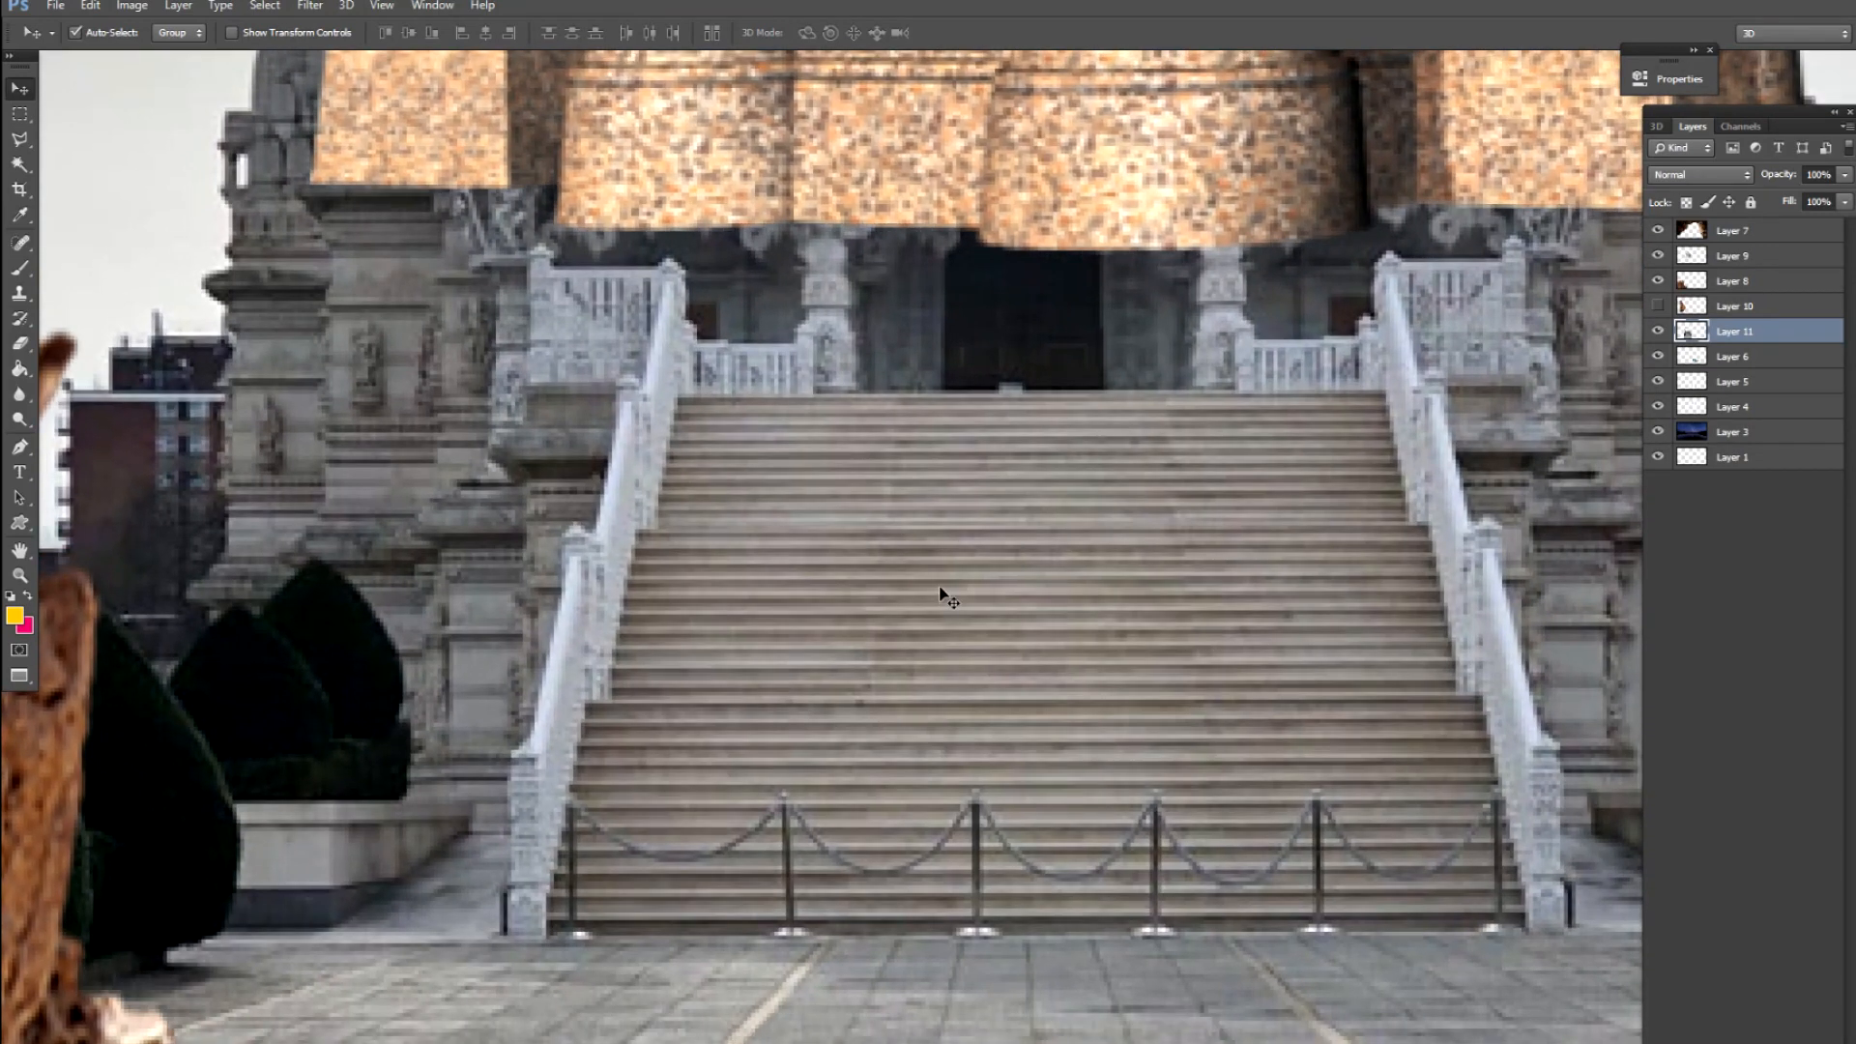
pyautogui.press('p')
pyautogui.click(665, 273)
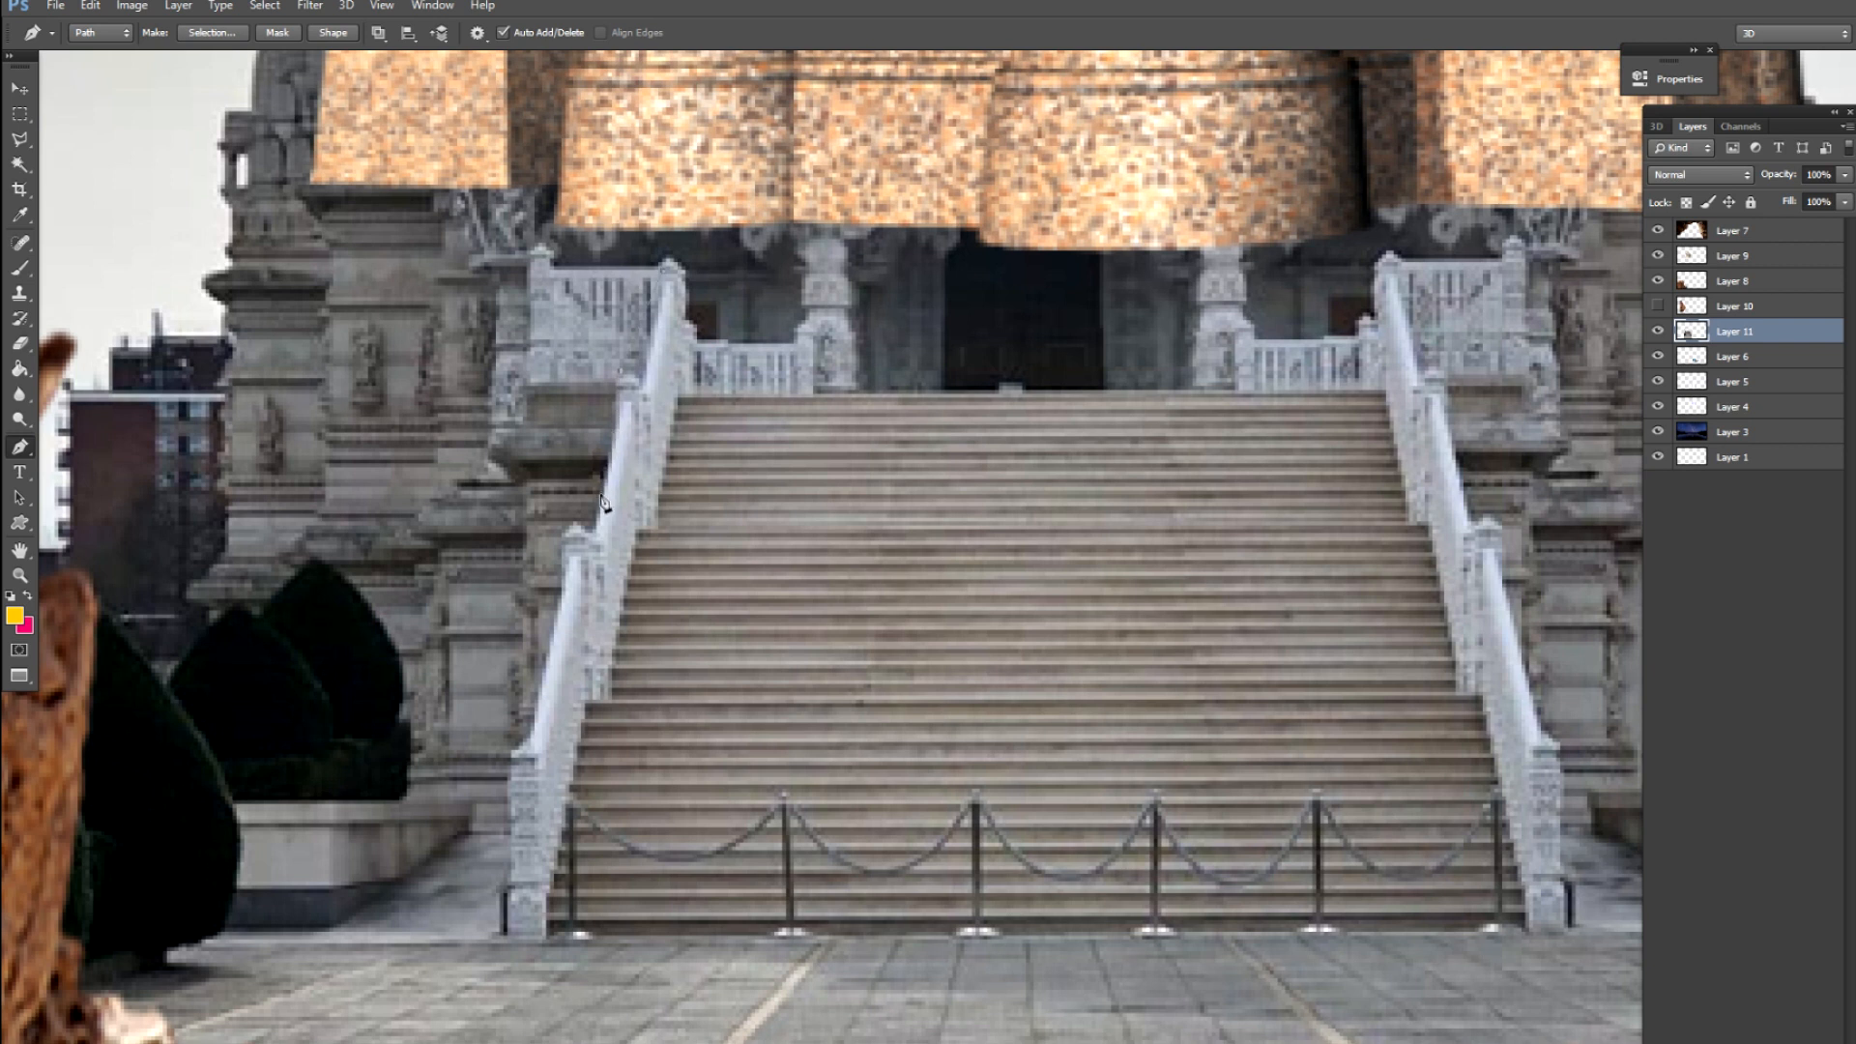
pyautogui.click(576, 530)
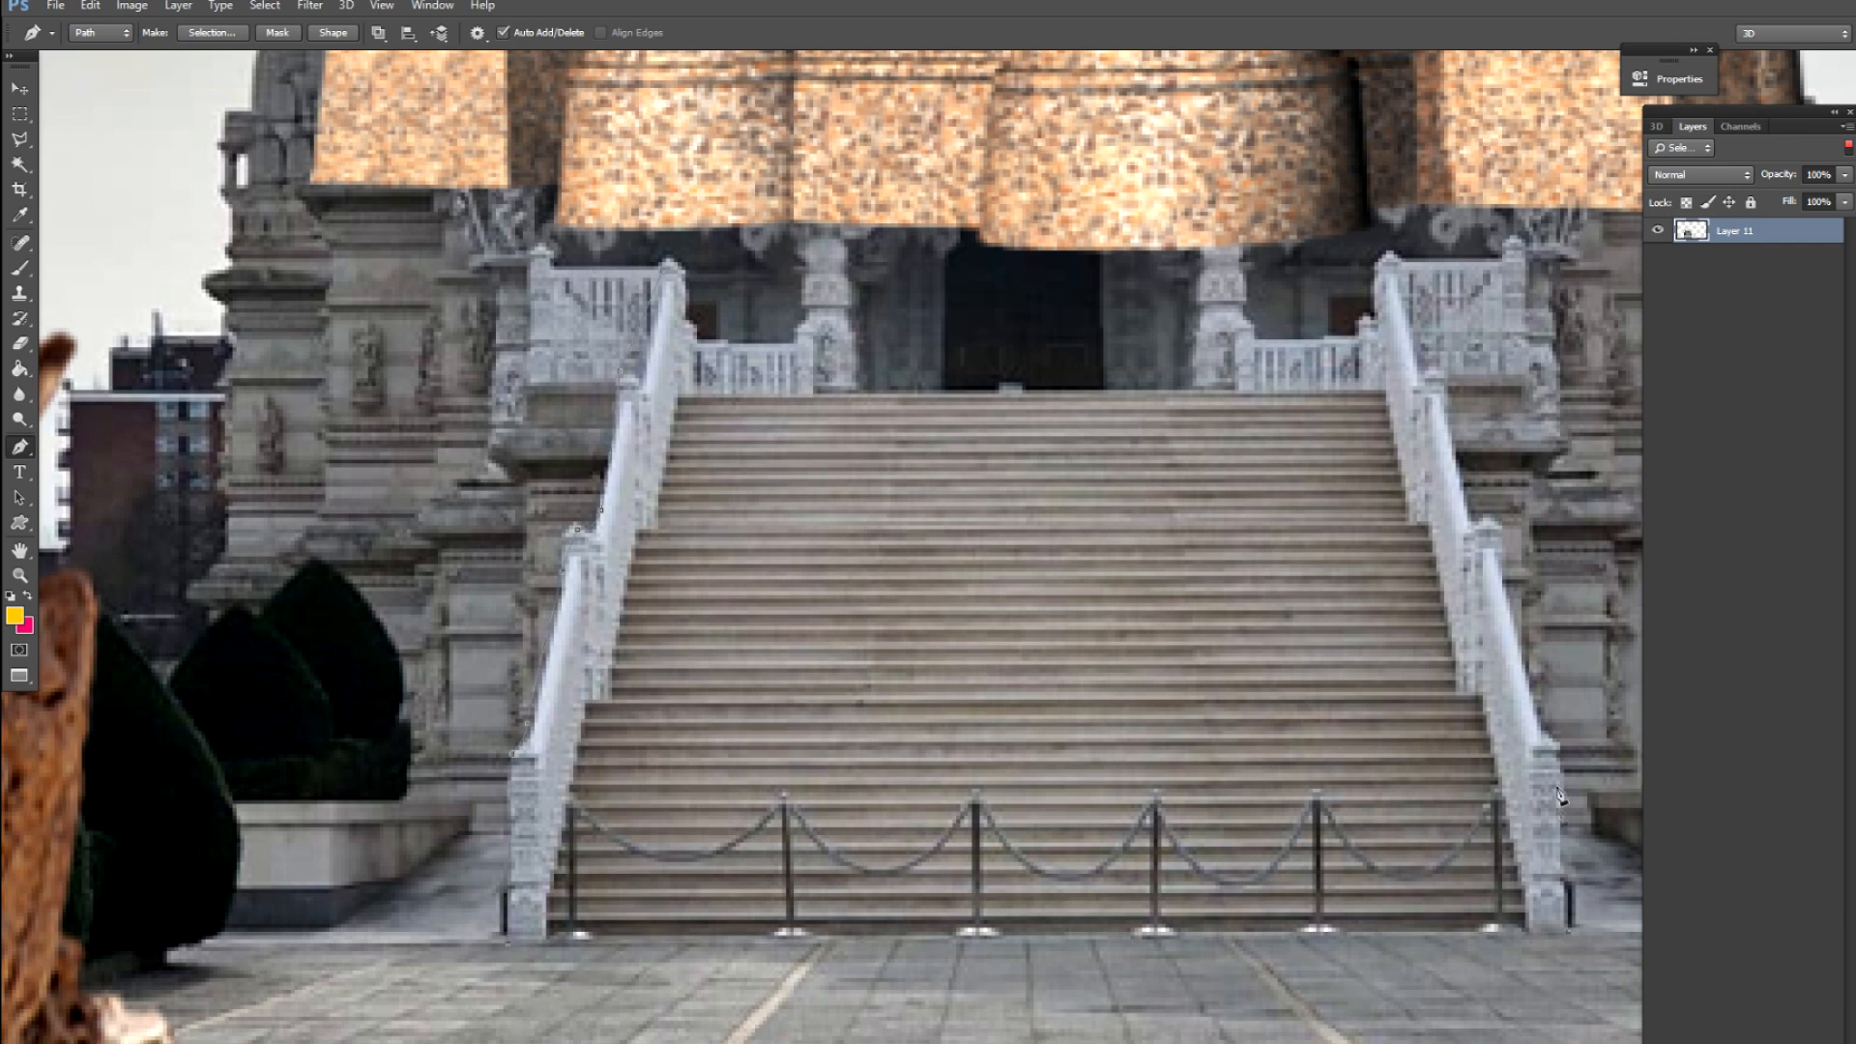
pyautogui.moveTo(1528, 689); pyautogui.dragTo(1522, 666)
pyautogui.click(1379, 392)
pyautogui.click(667, 267)
pyautogui.hotkey('ctrl', 'Return')
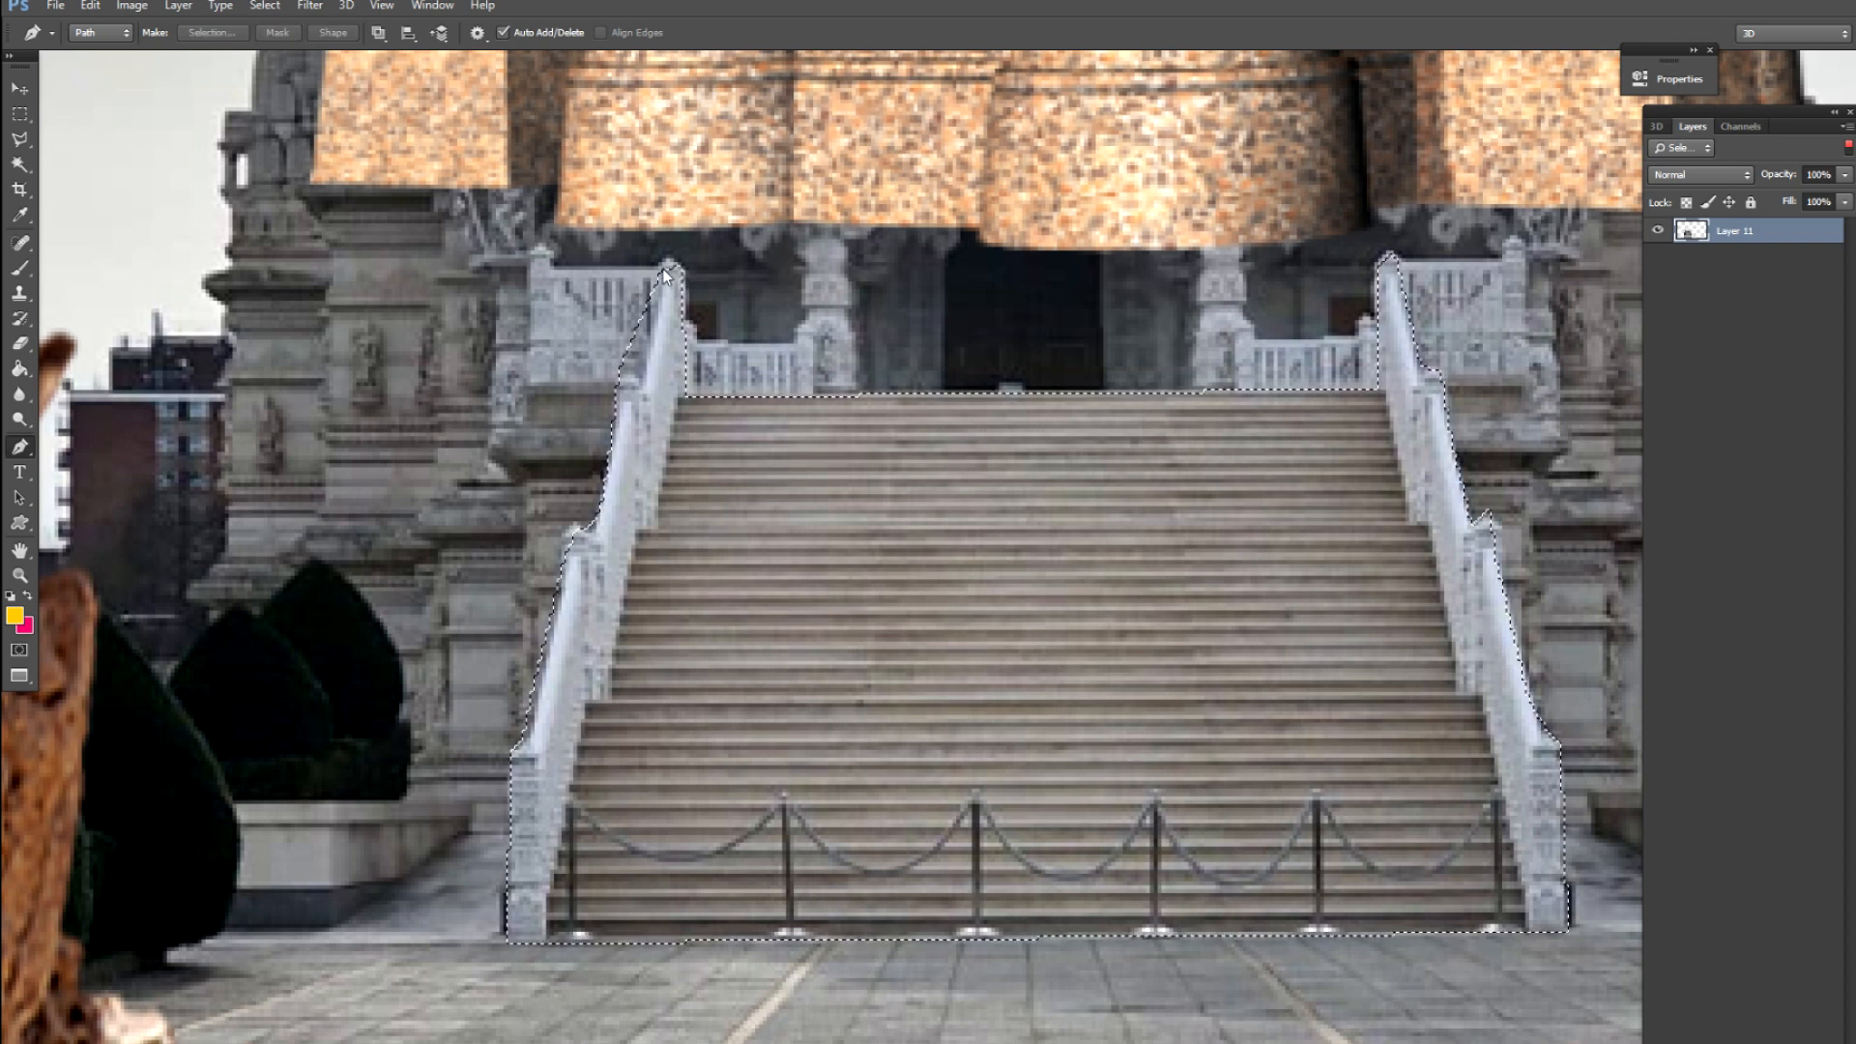
# Feather the staircase selection by 1 pixel and delete everything outside it from the layer
pyautogui.press('l')
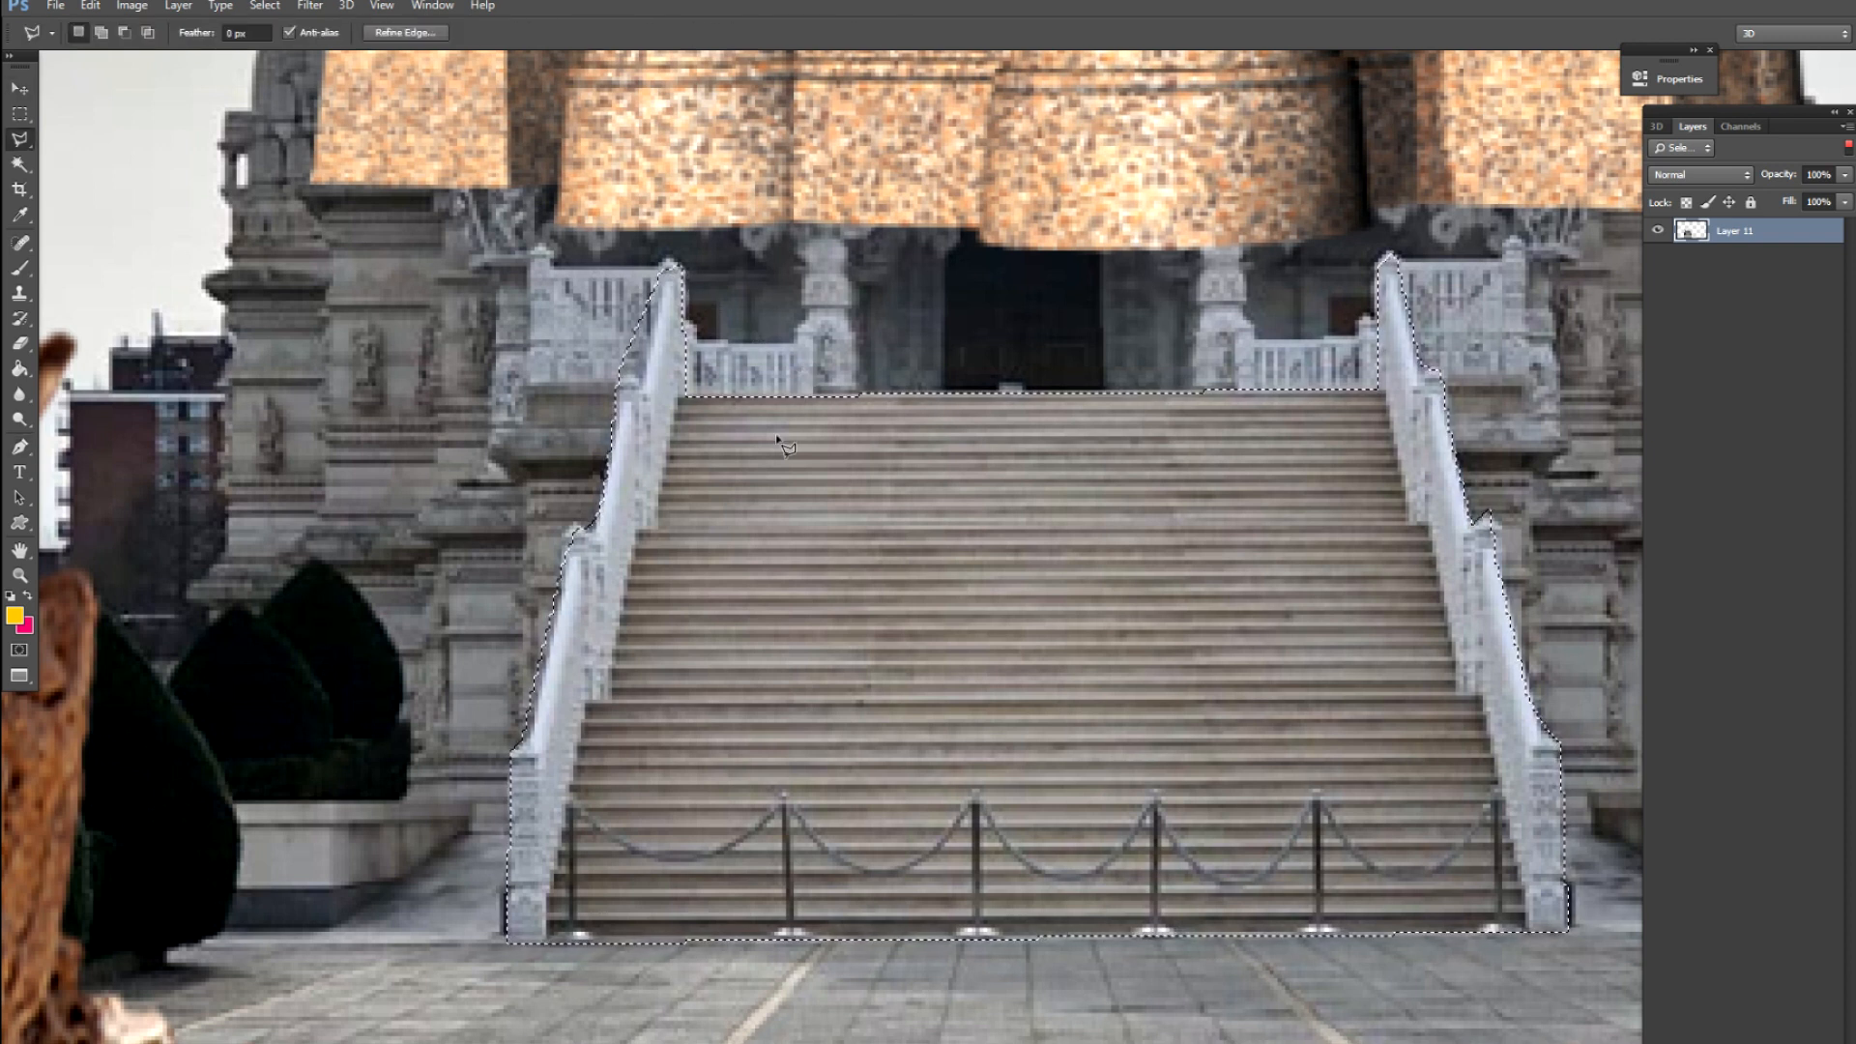
pyautogui.rightClick(779, 440)
pyautogui.click(937, 487)
pyautogui.write('1')
pyautogui.press('Return')
pyautogui.hotkey('ctrl', 'shift', 'i')
pyautogui.press('Delete')
pyautogui.hotkey('ctrl', 'd')
pyautogui.press('v')
# Move the cut-out staircase up against the castle's base
pyautogui.hotkey('ctrl', '-')
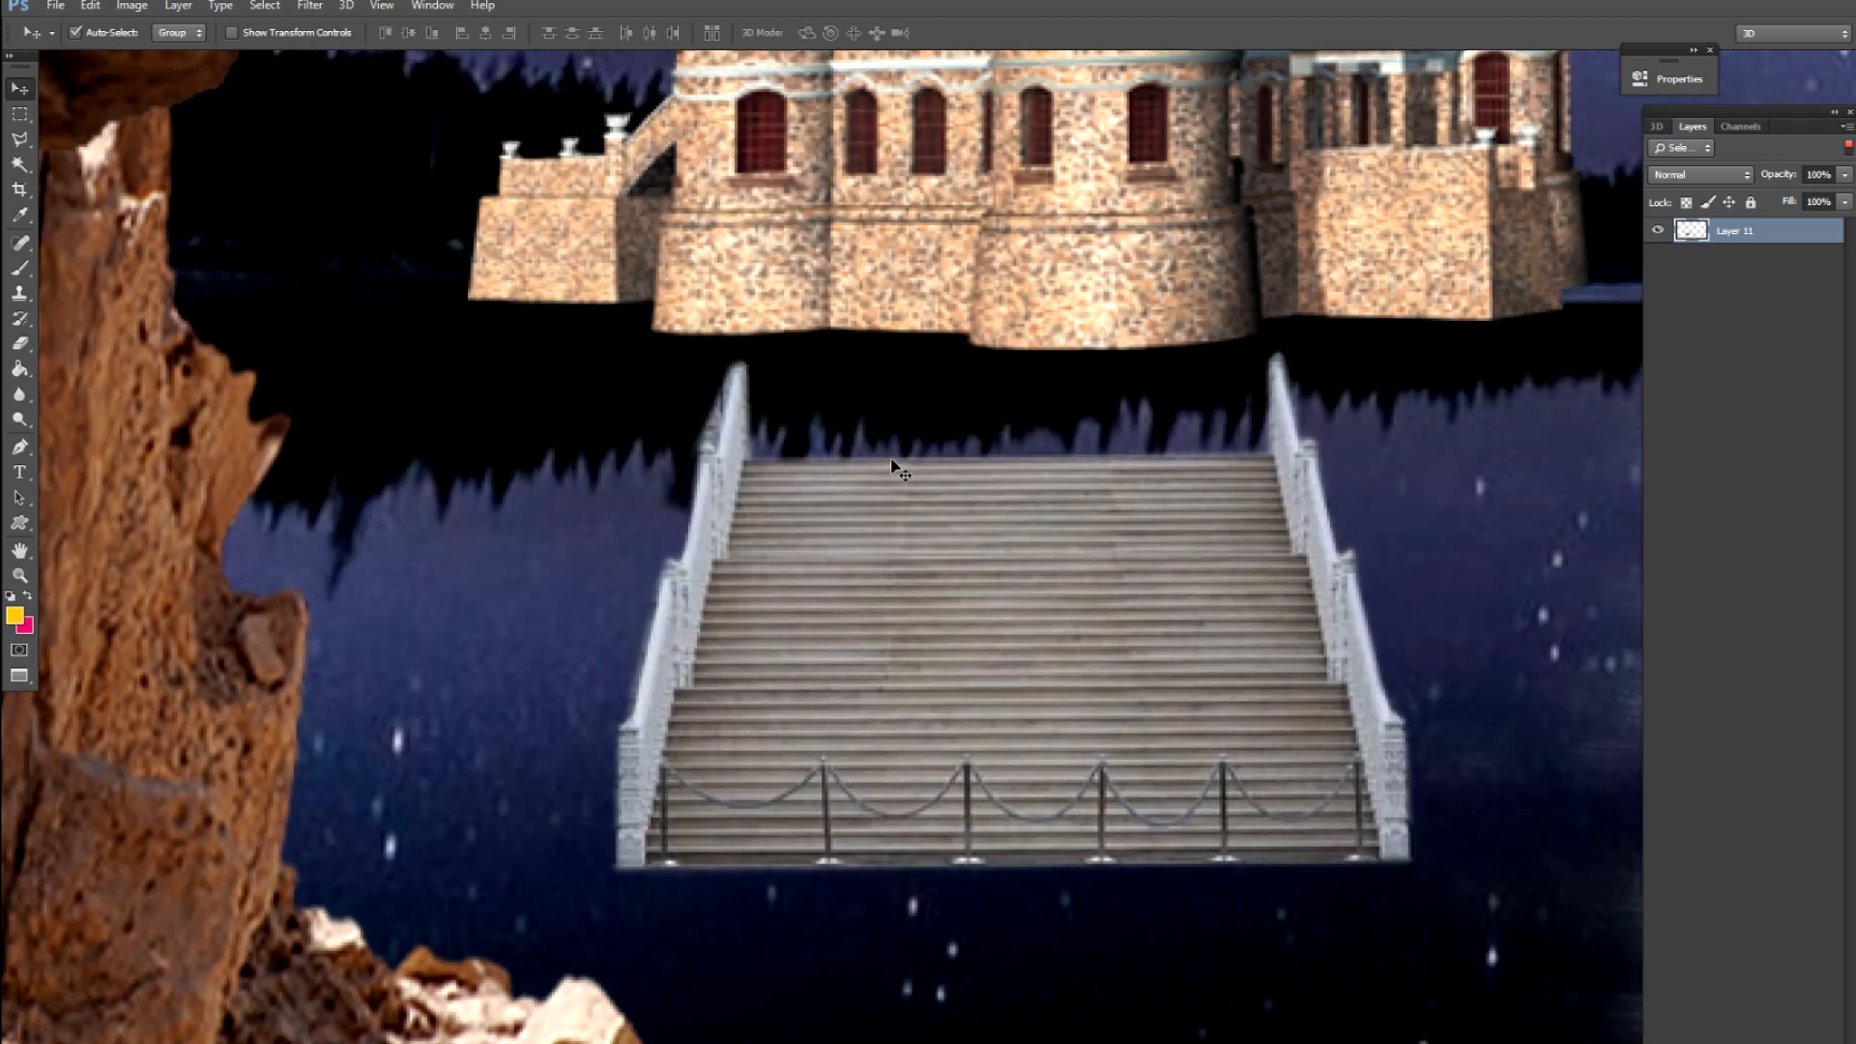
pyautogui.hotkey('ctrl', '-')
pyautogui.hotkey('ctrl', '-')
pyautogui.hotkey('ctrl', '-')
pyautogui.hotkey('ctrl', '+')
pyautogui.moveTo(716, 824); pyautogui.dragTo(698, 774)
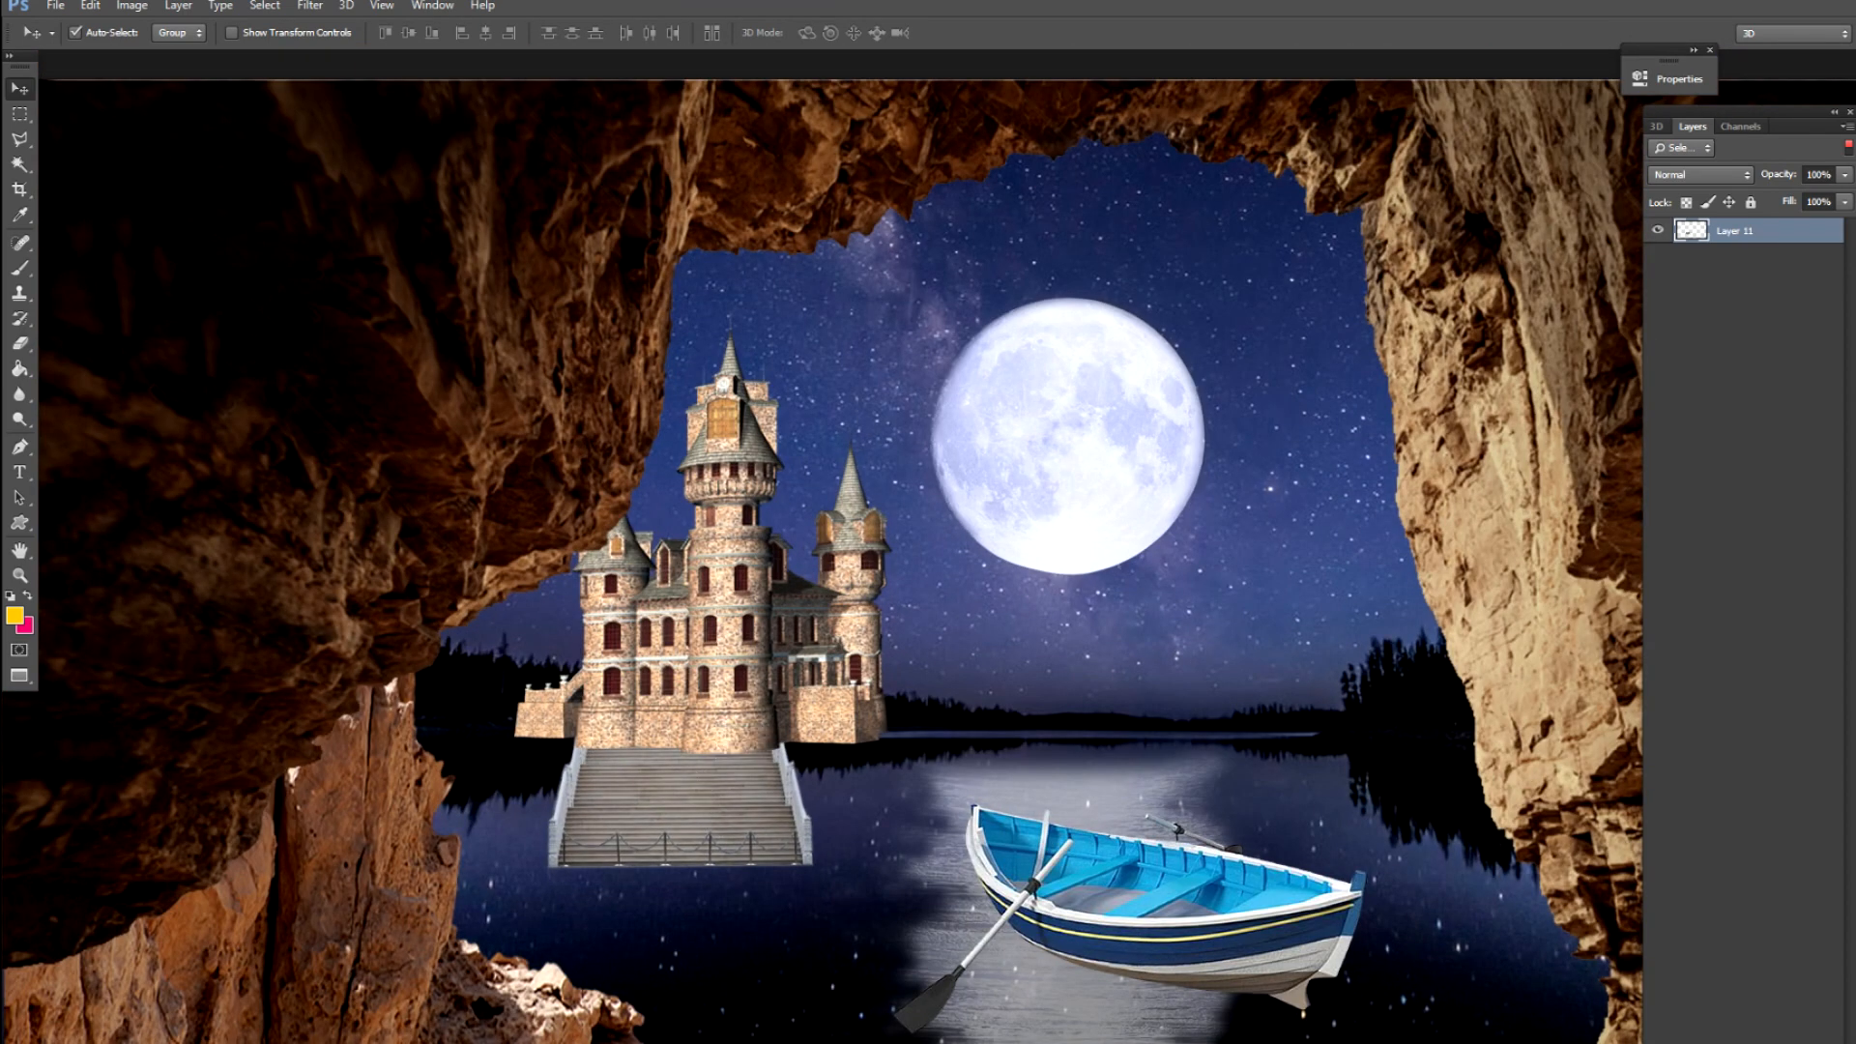
# Set the staircase aside over the boat and clear the area below the boat on the staircase layer
pyautogui.moveTo(759, 1043); pyautogui.dragTo(1205, 1017)
pyautogui.press('m')
pyautogui.moveTo(831, 1000); pyautogui.dragTo(1465, 1037)
pyautogui.press('Delete')
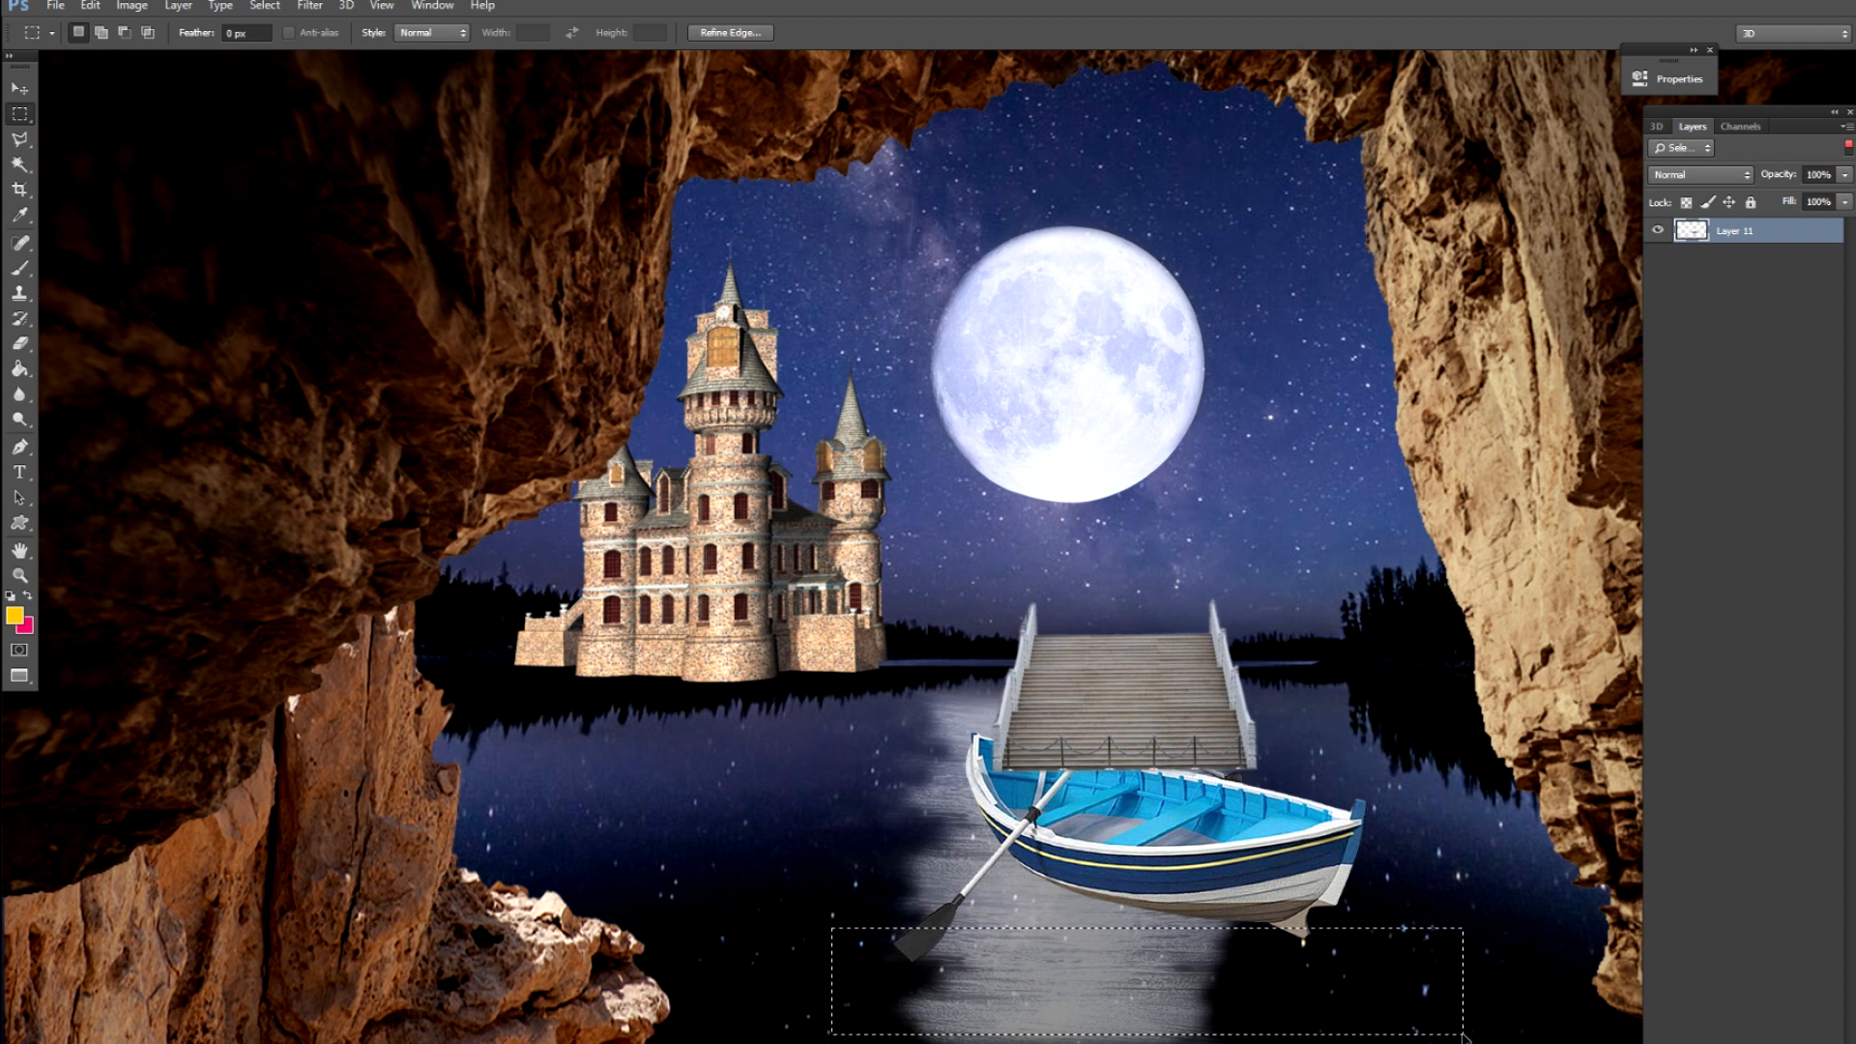
# Move the staircase back to the castle's base and fine-tune its alignment with Free Transform
pyautogui.hotkey('ctrl', 'd')
pyautogui.press('v')
pyautogui.moveTo(1152, 698); pyautogui.dragTo(733, 715)
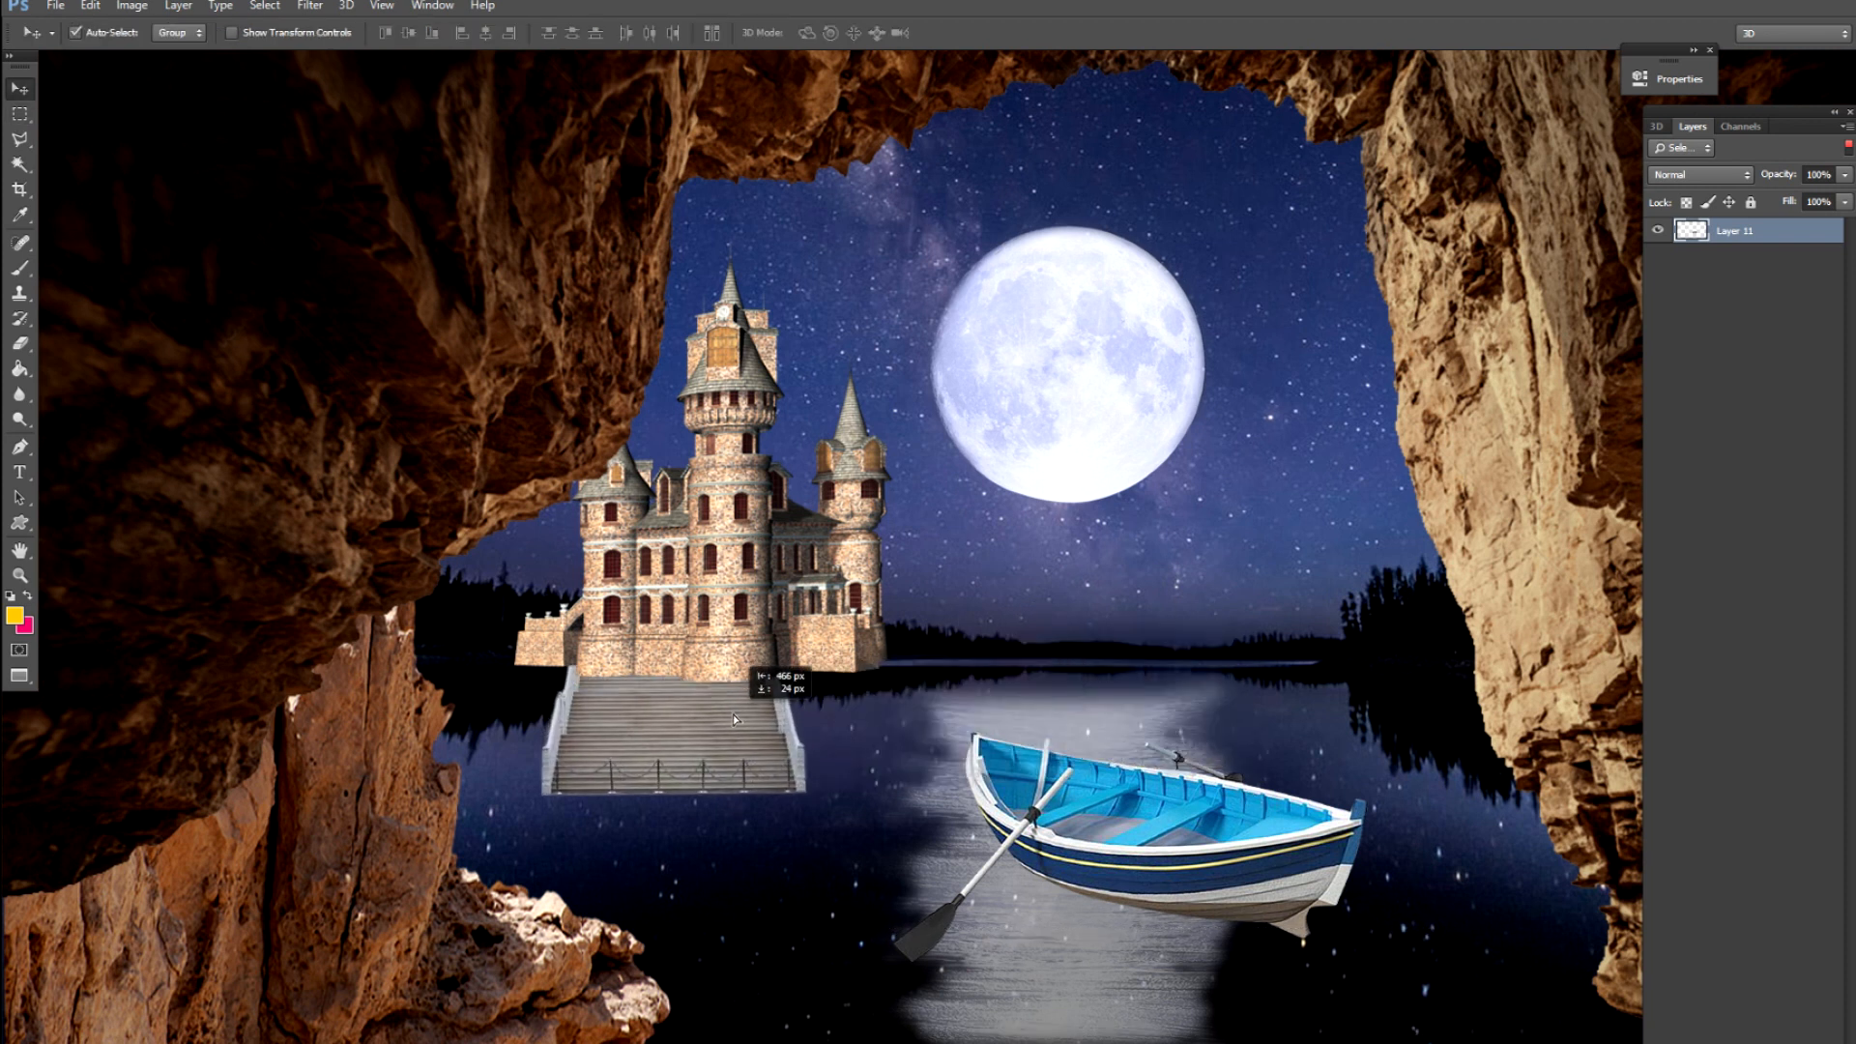
pyautogui.moveTo(842, 698); pyautogui.dragTo(1026, 722)
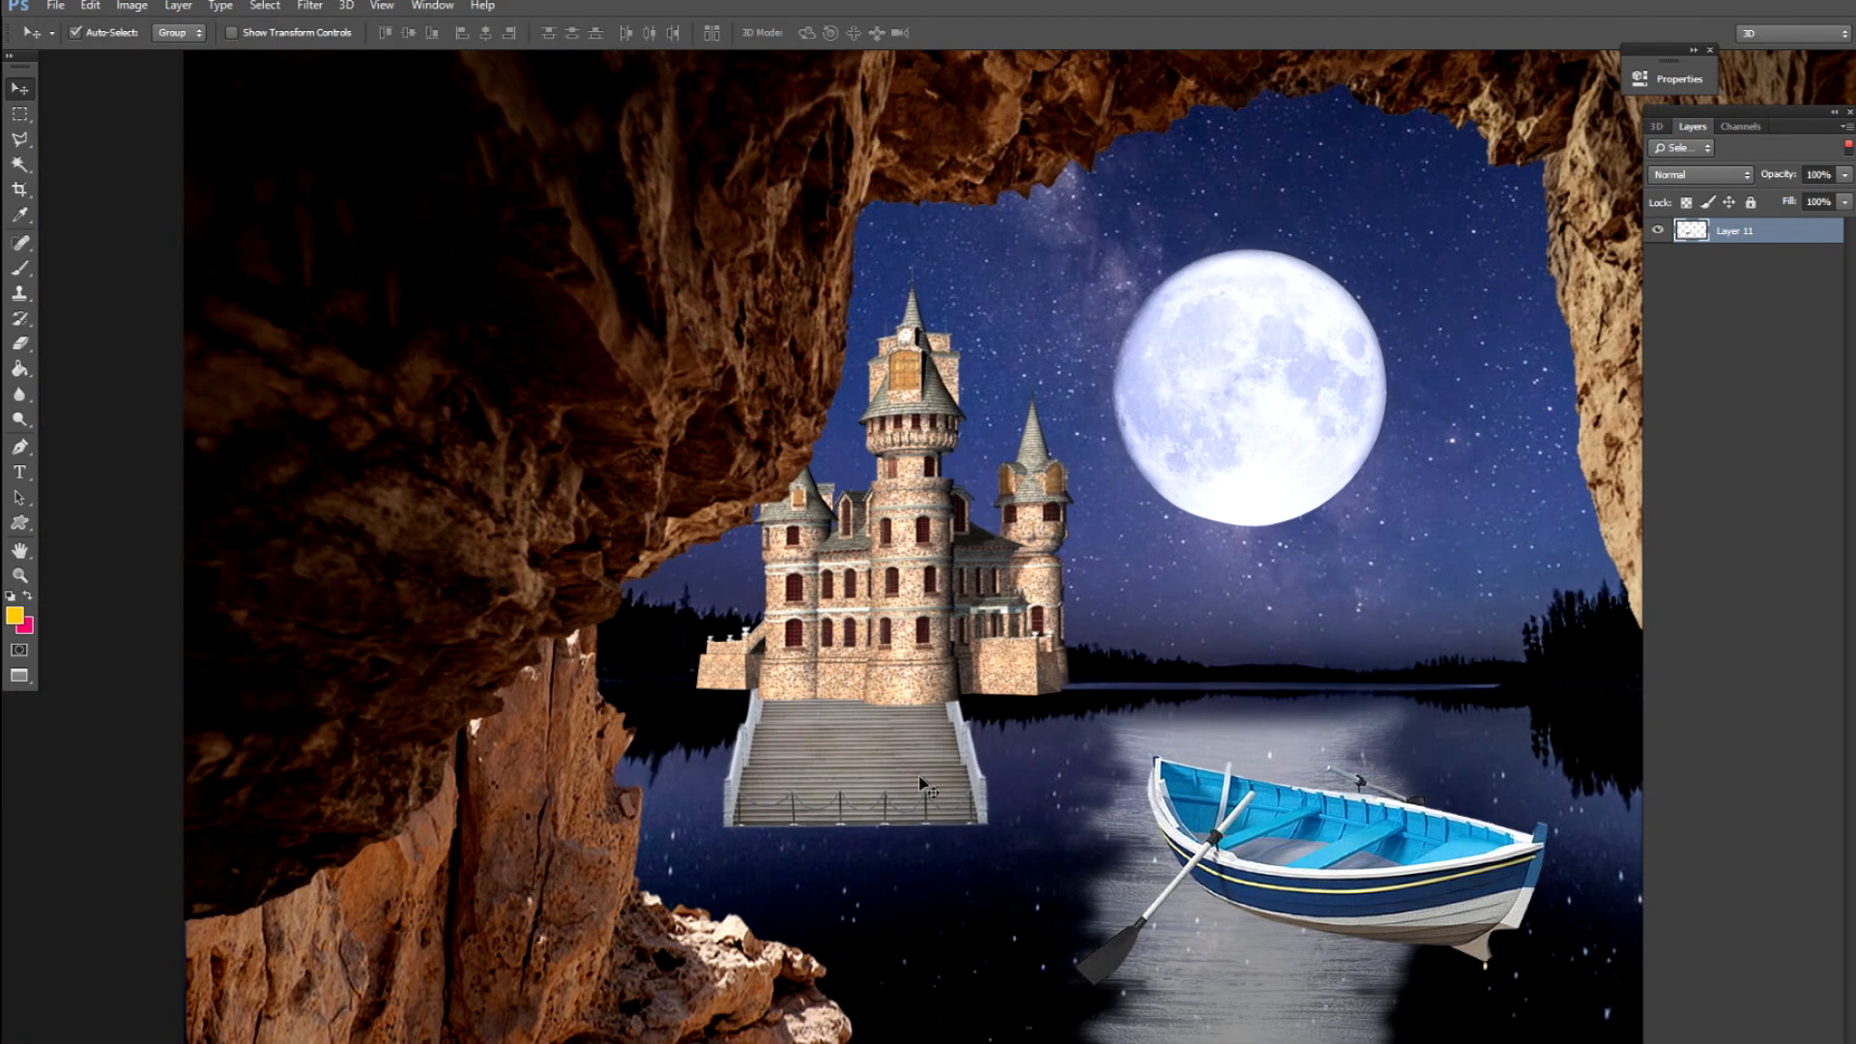
pyautogui.hotkey('ctrl', 't')
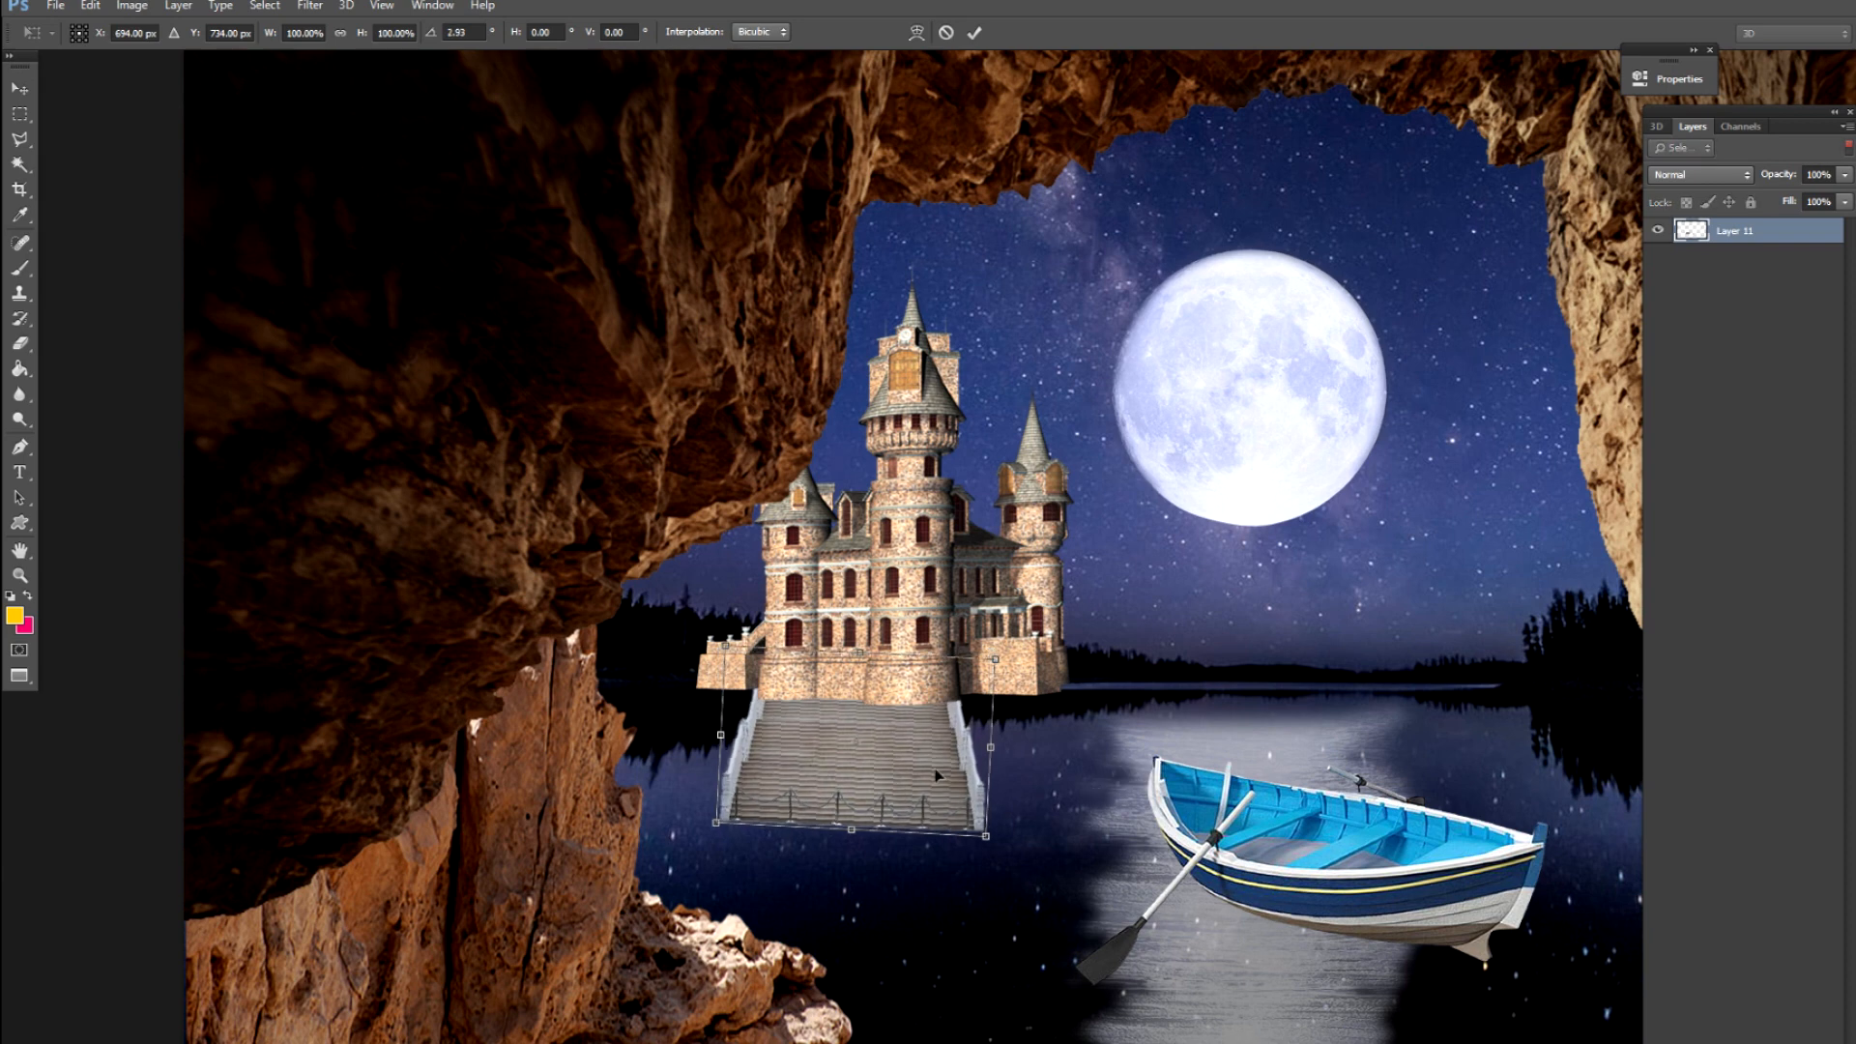
pyautogui.press('Return')
# On the lake background layer, build a stepped rectangular selection around the lower staircase and the water below it
pyautogui.moveTo(895, 776); pyautogui.dragTo(1001, 329)
pyautogui.hotkey('ctrl', '+')
pyautogui.hotkey('ctrl', '+')
pyautogui.click(1012, 947)
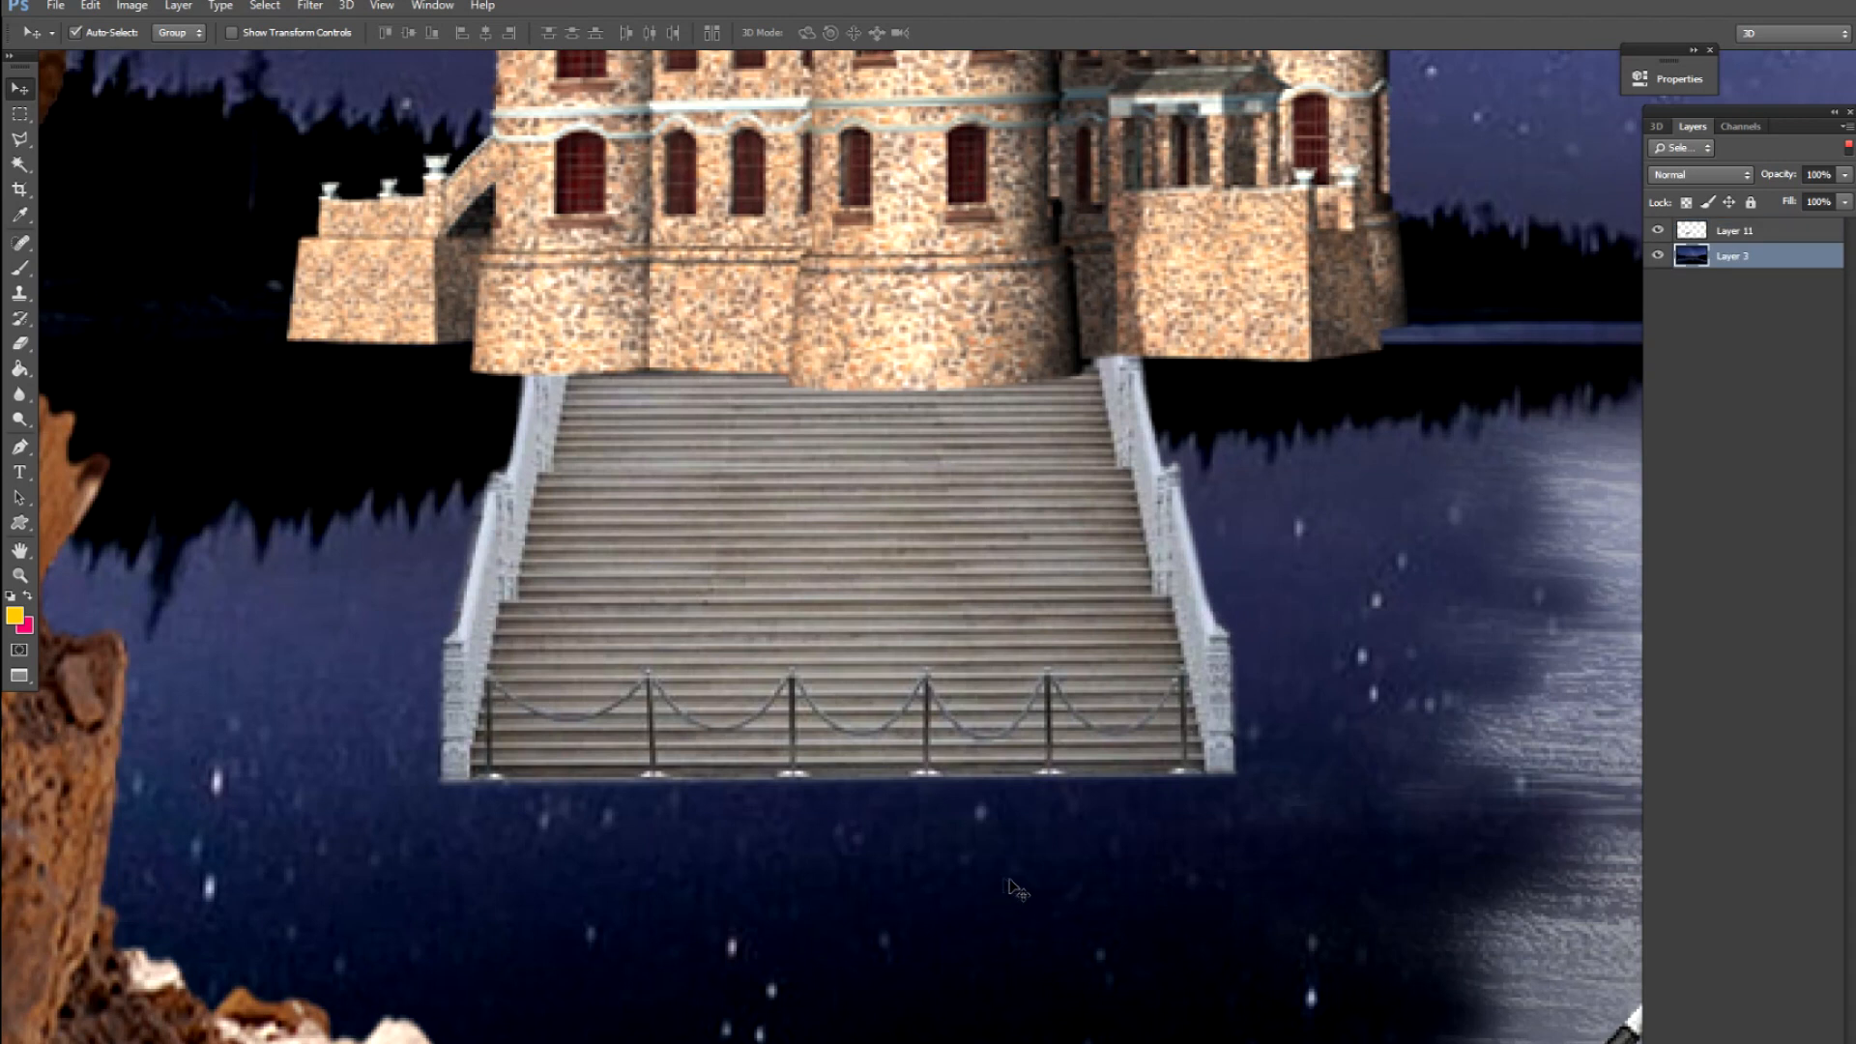
pyautogui.press('m')
pyautogui.moveTo(380, 637); pyautogui.dragTo(1374, 930)
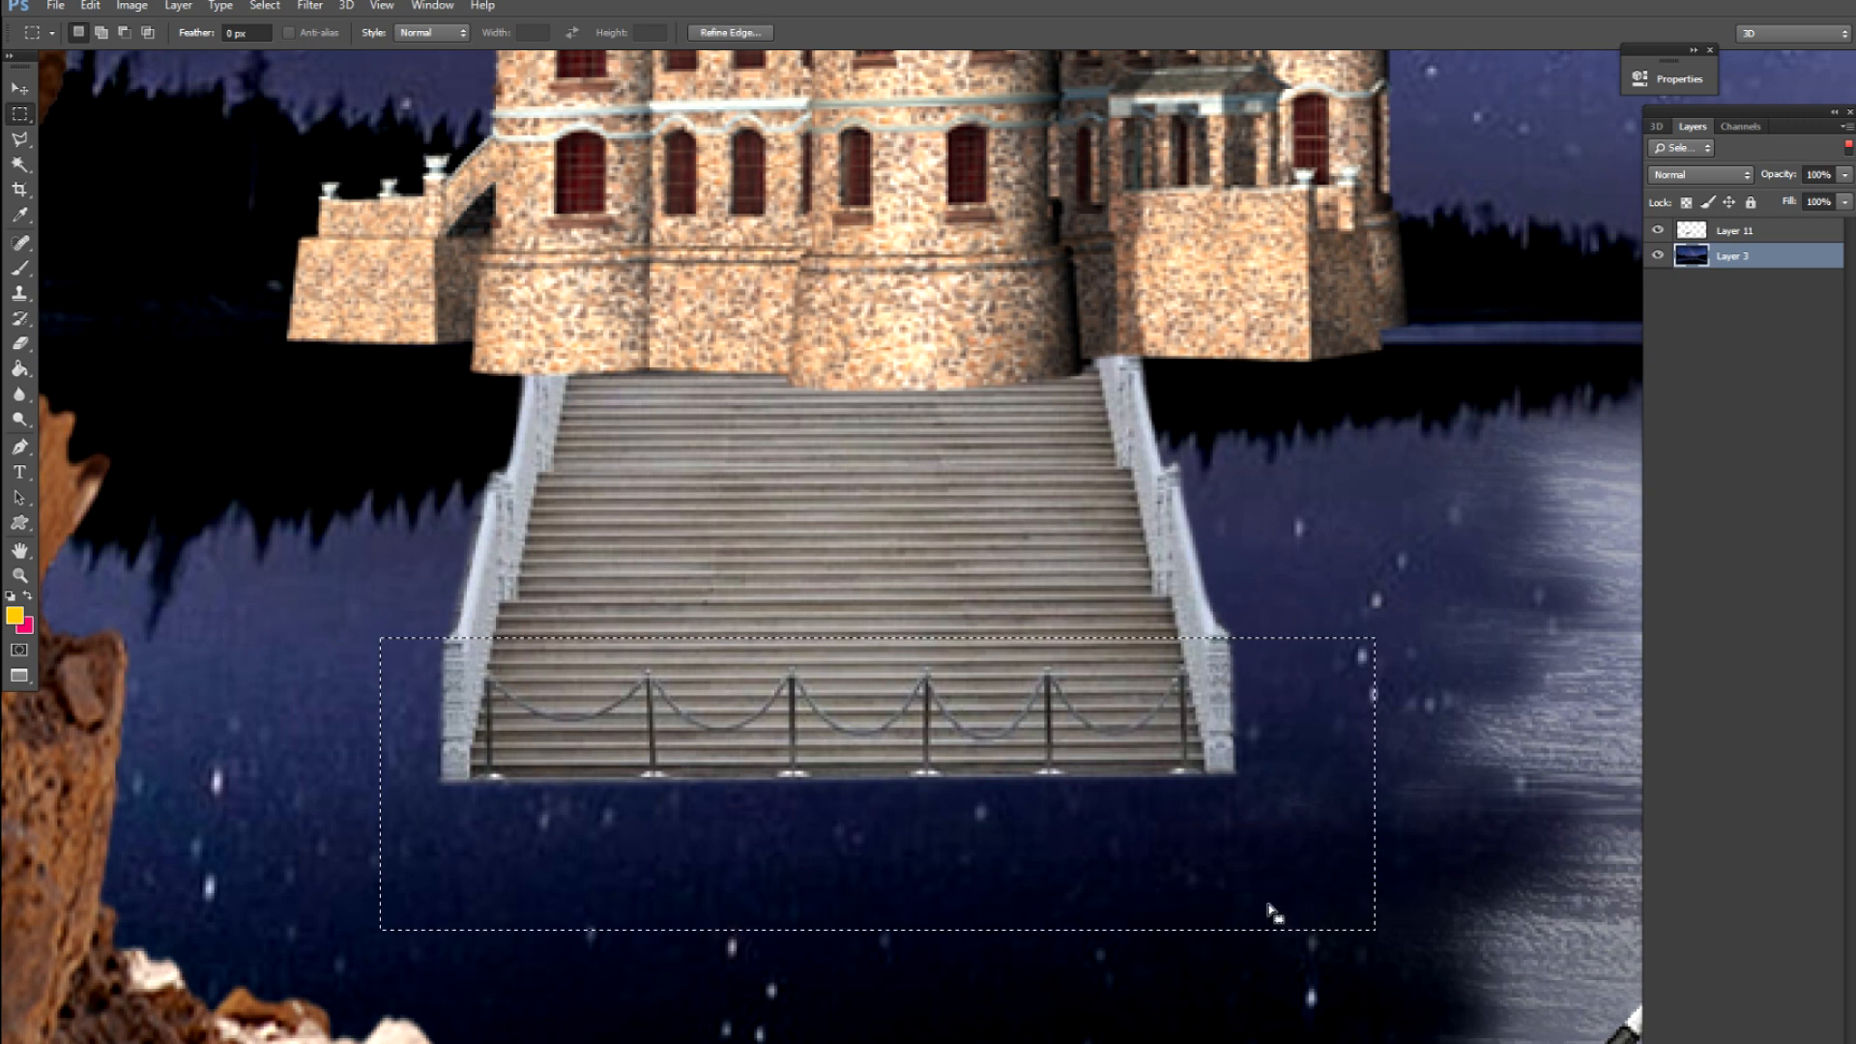
pyautogui.moveTo(430, 551); pyautogui.dragTo(1282, 786)
pyautogui.moveTo(499, 496); pyautogui.dragTo(1244, 696)
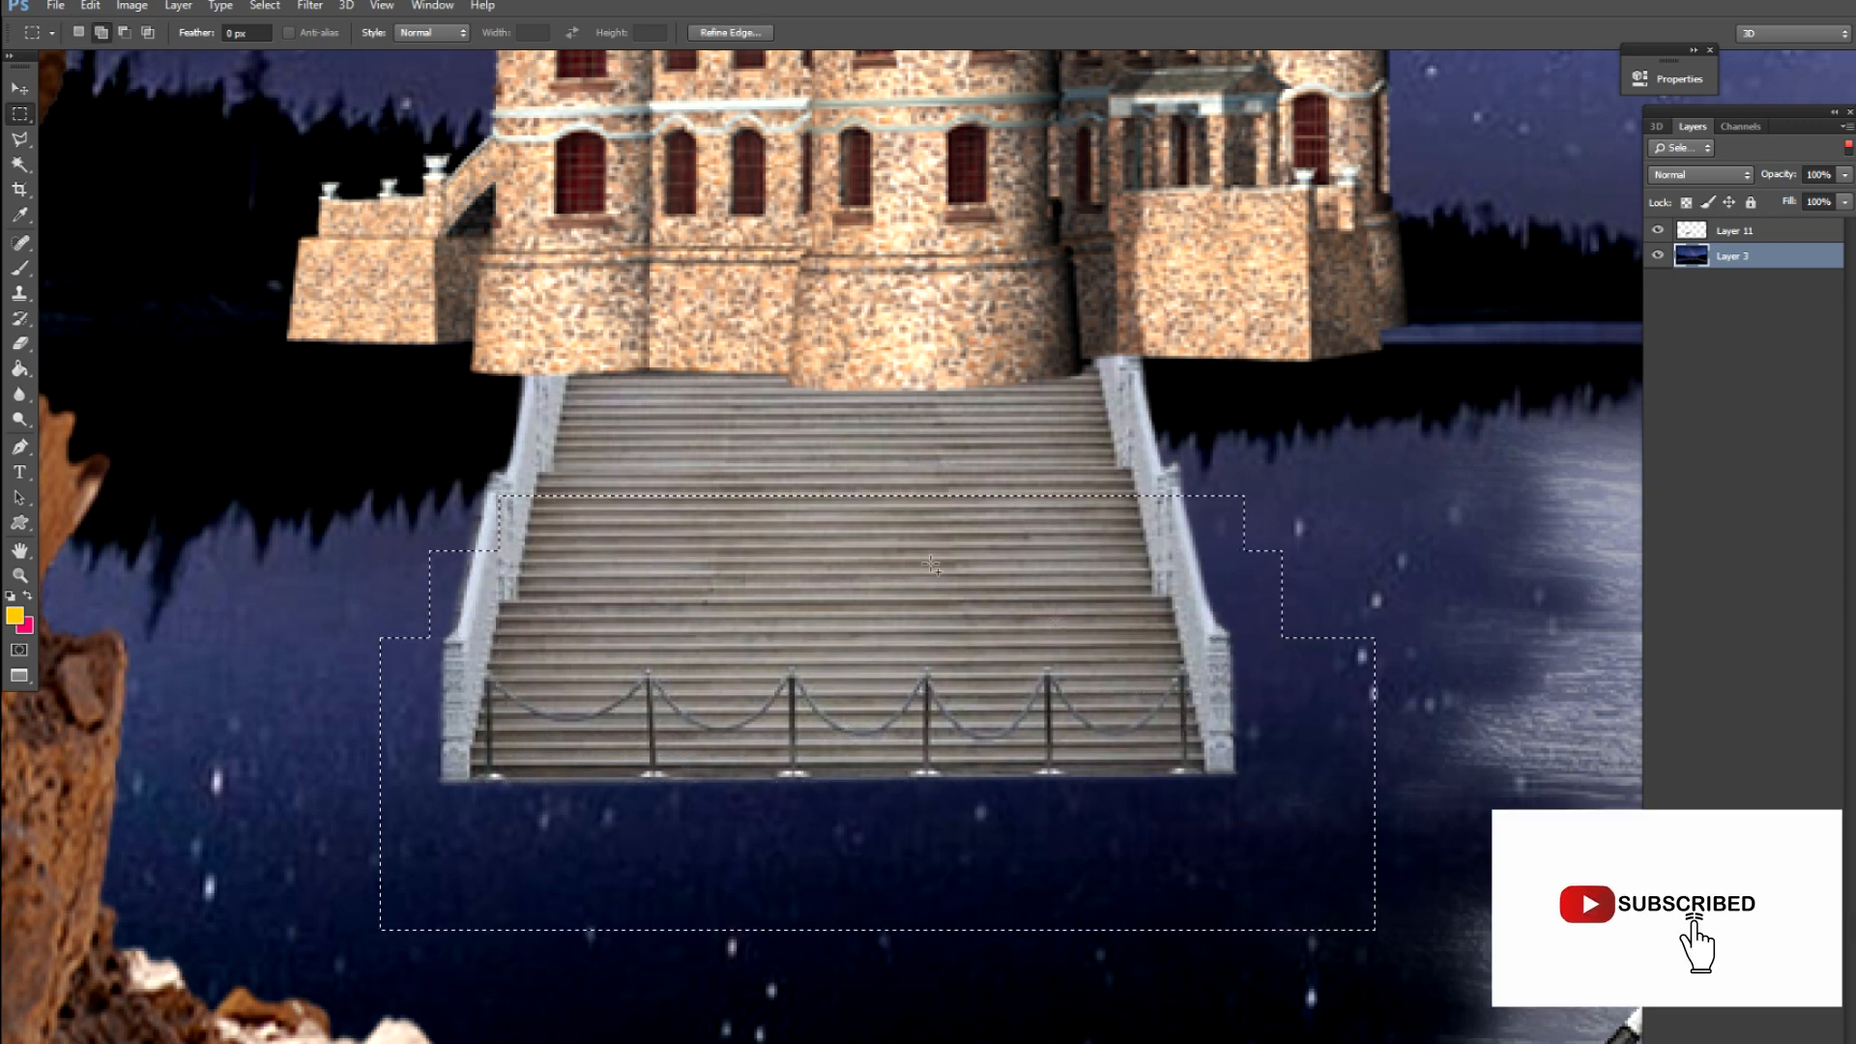
pyautogui.moveTo(580, 438); pyautogui.dragTo(1099, 496)
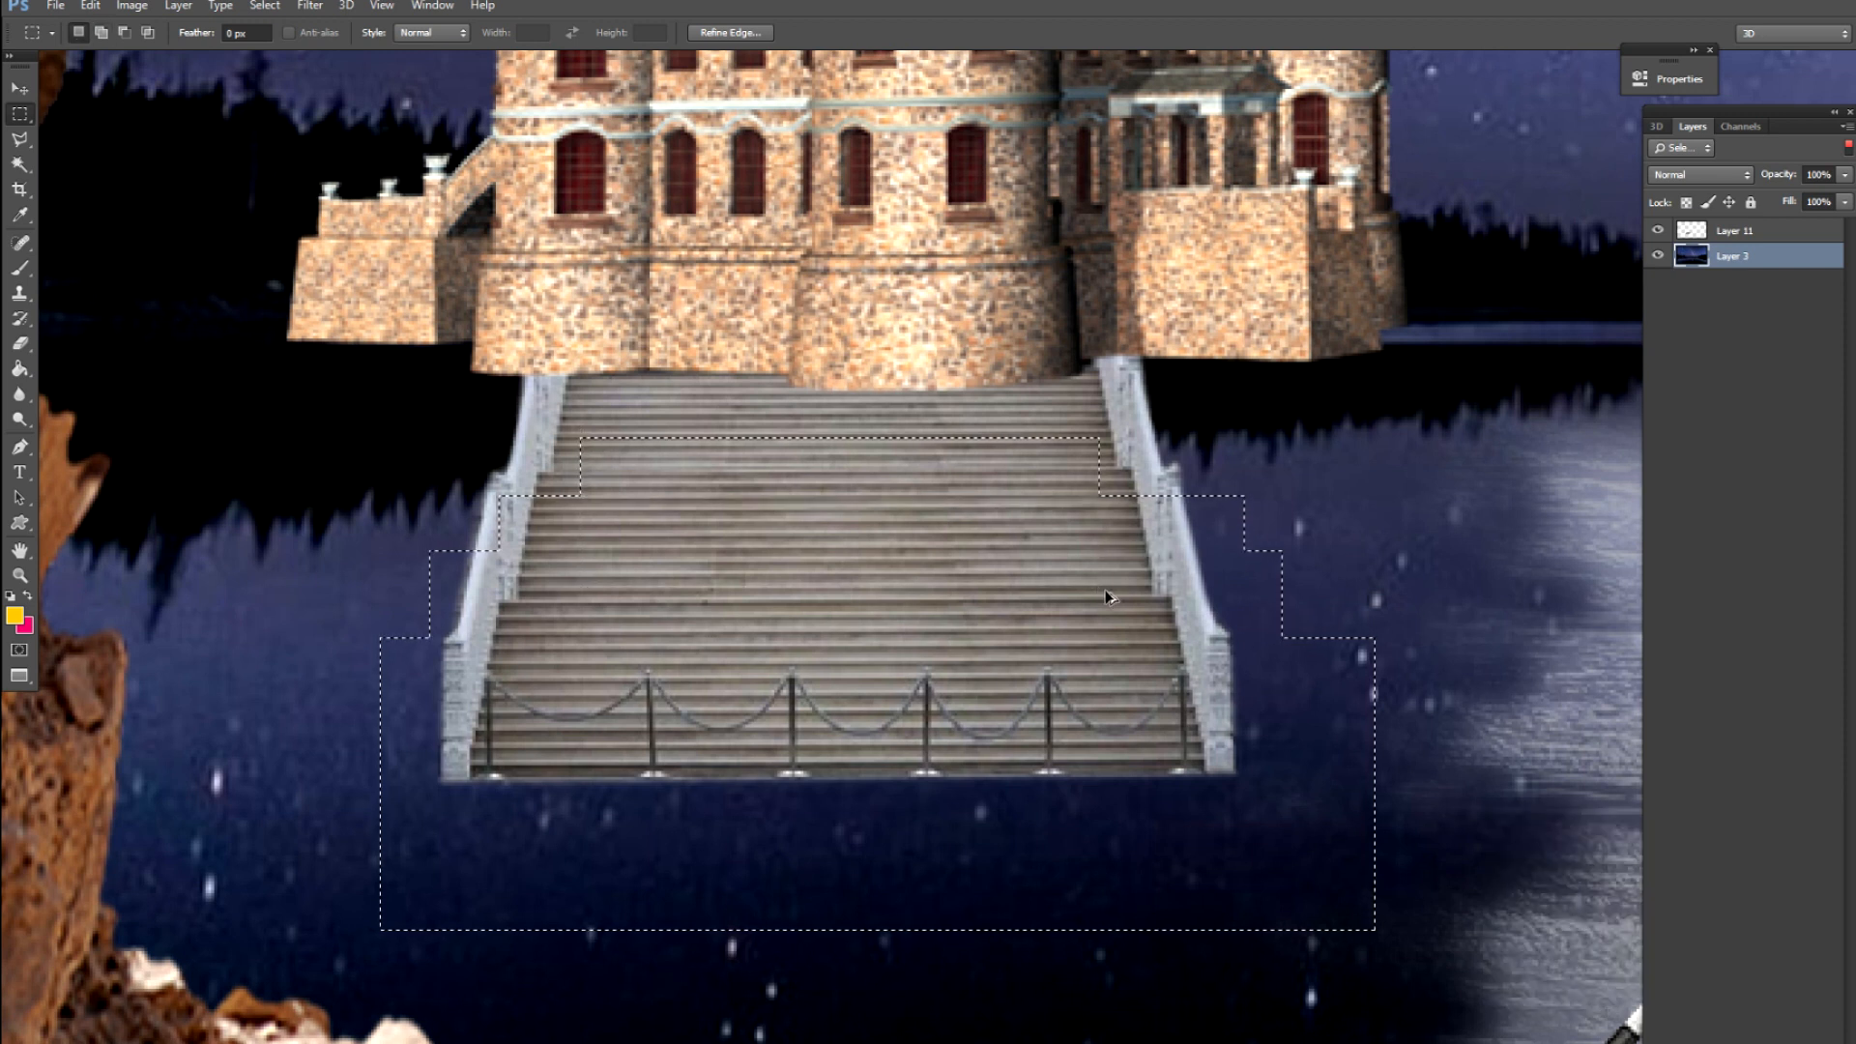
# Feather the water selection by 50 pixels, copy it to a new layer and raise that layer above the staircase
pyautogui.rightClick(1265, 688)
pyautogui.click(1320, 735)
pyautogui.write('50')
pyautogui.press('Return')
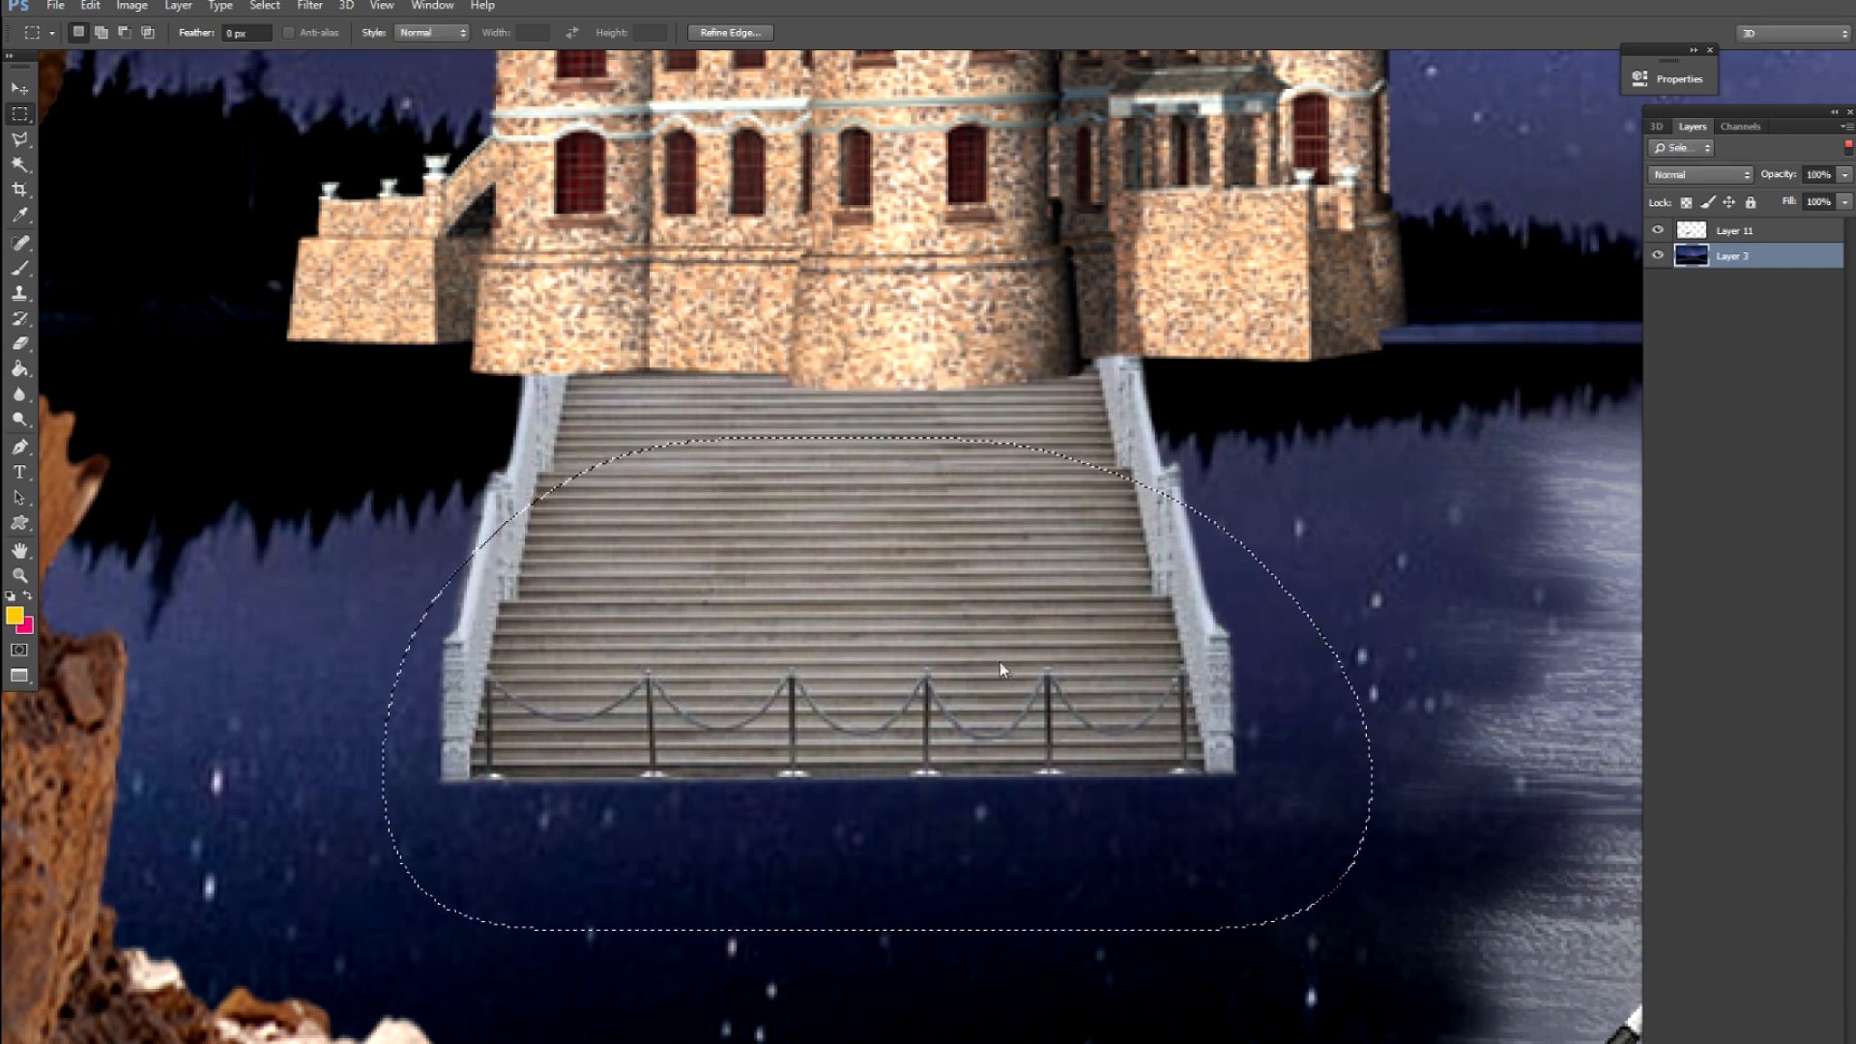
pyautogui.hotkey('ctrl', 'j')
pyautogui.press('v')
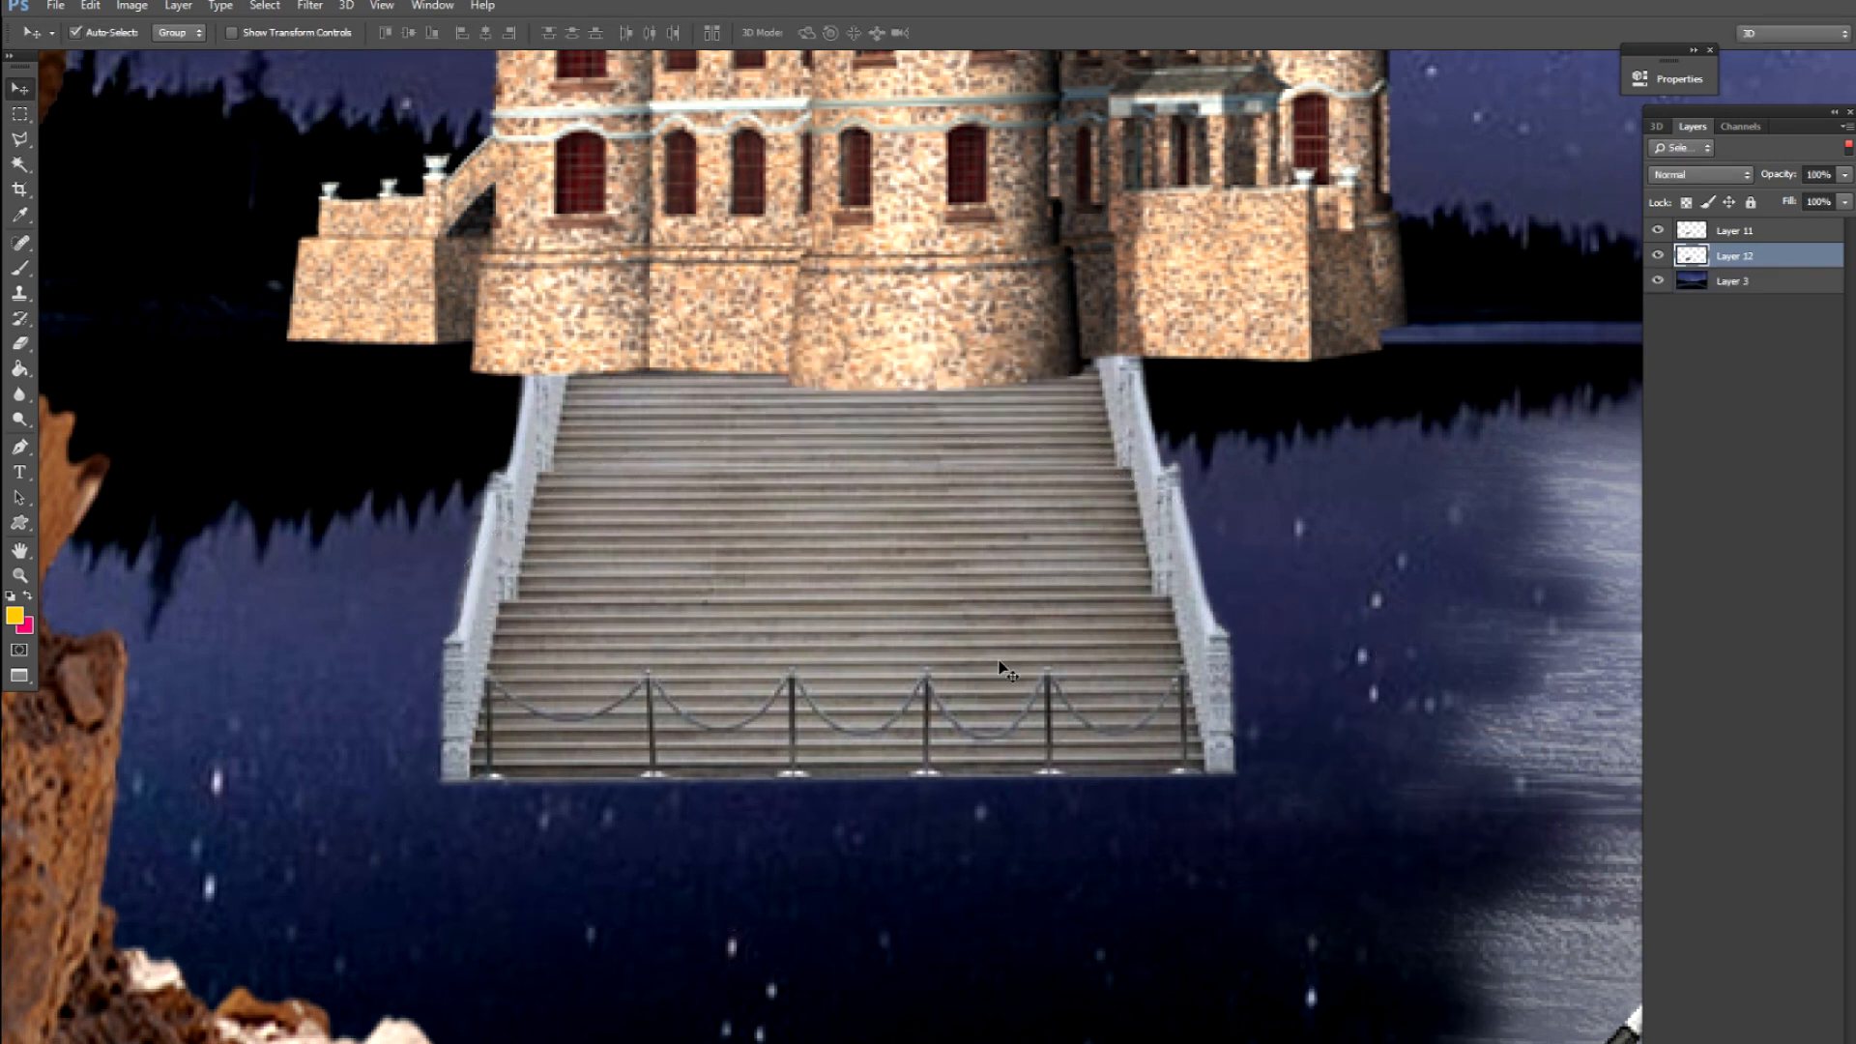
pyautogui.hotkey('ctrl', ']')
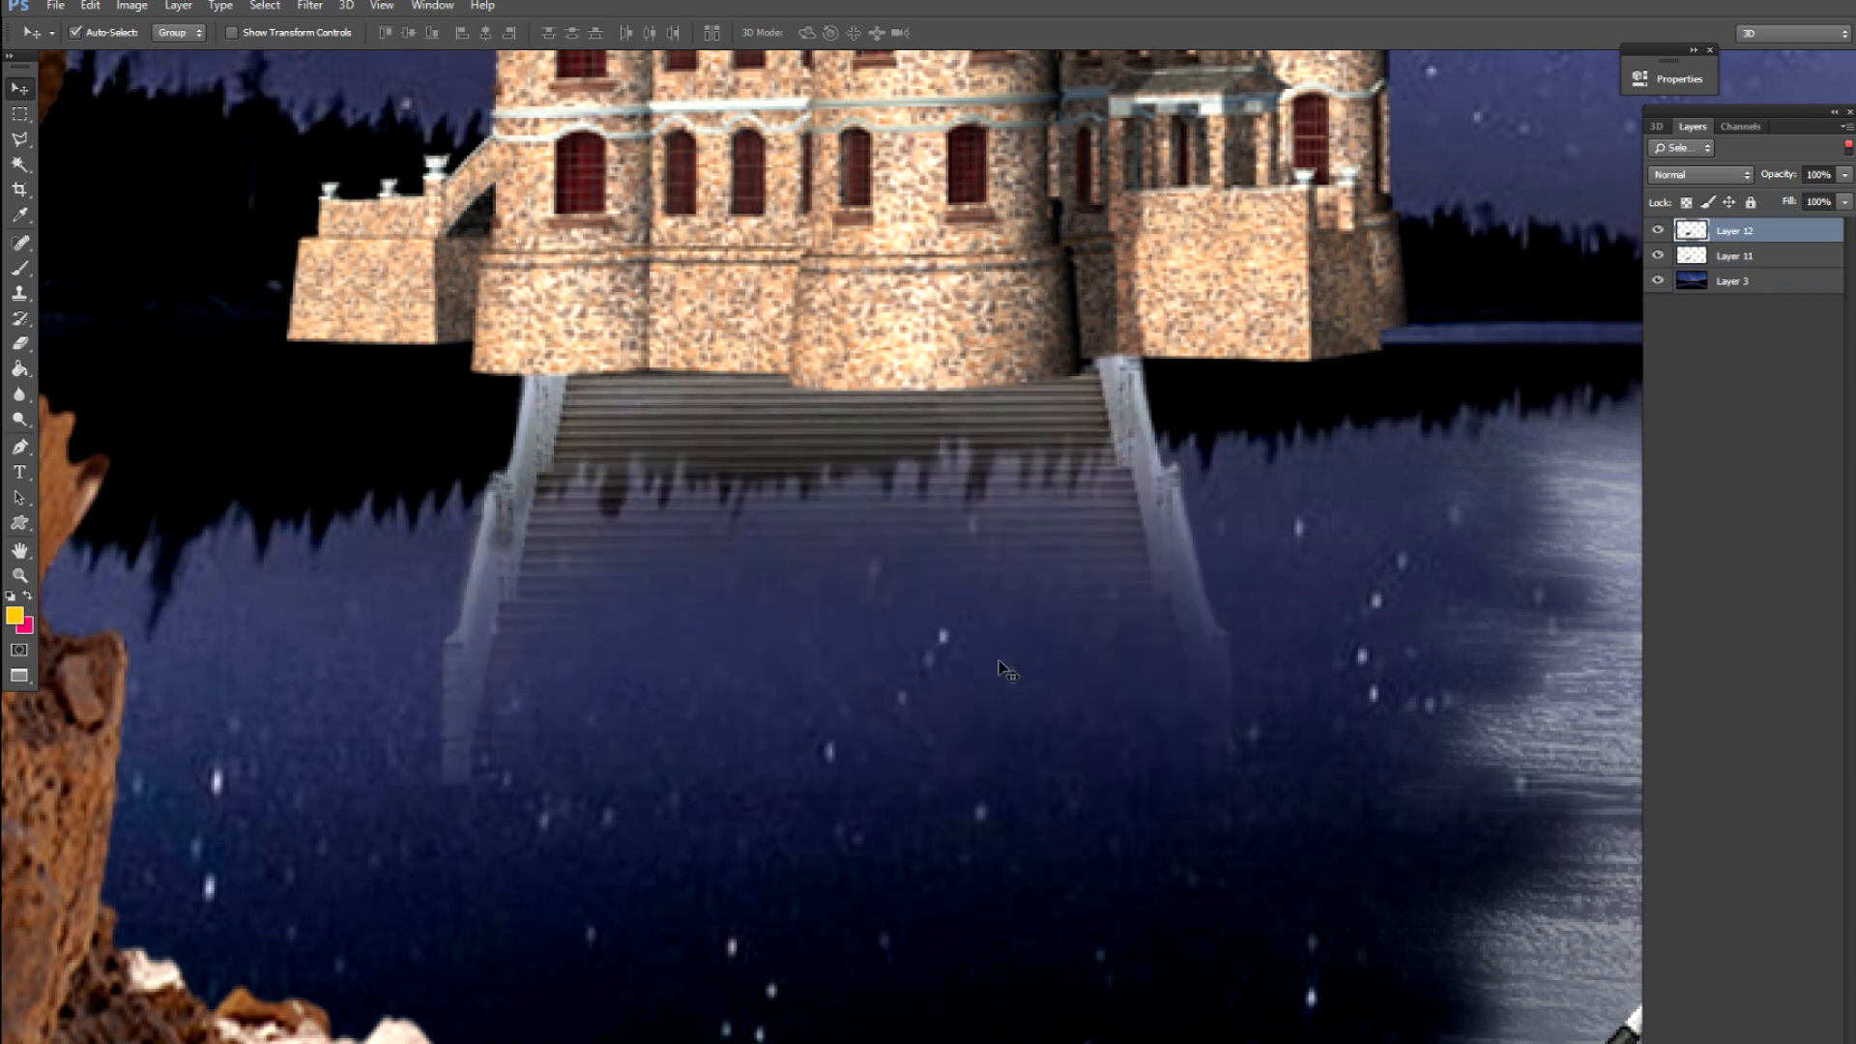
# Lower the opacity of the water layer covering the staircase to about 84%
pyautogui.hotkey('ctrl', '-')
pyautogui.hotkey('ctrl', '-')
pyautogui.hotkey('ctrl', '-')
pyautogui.hotkey('ctrl', '-')
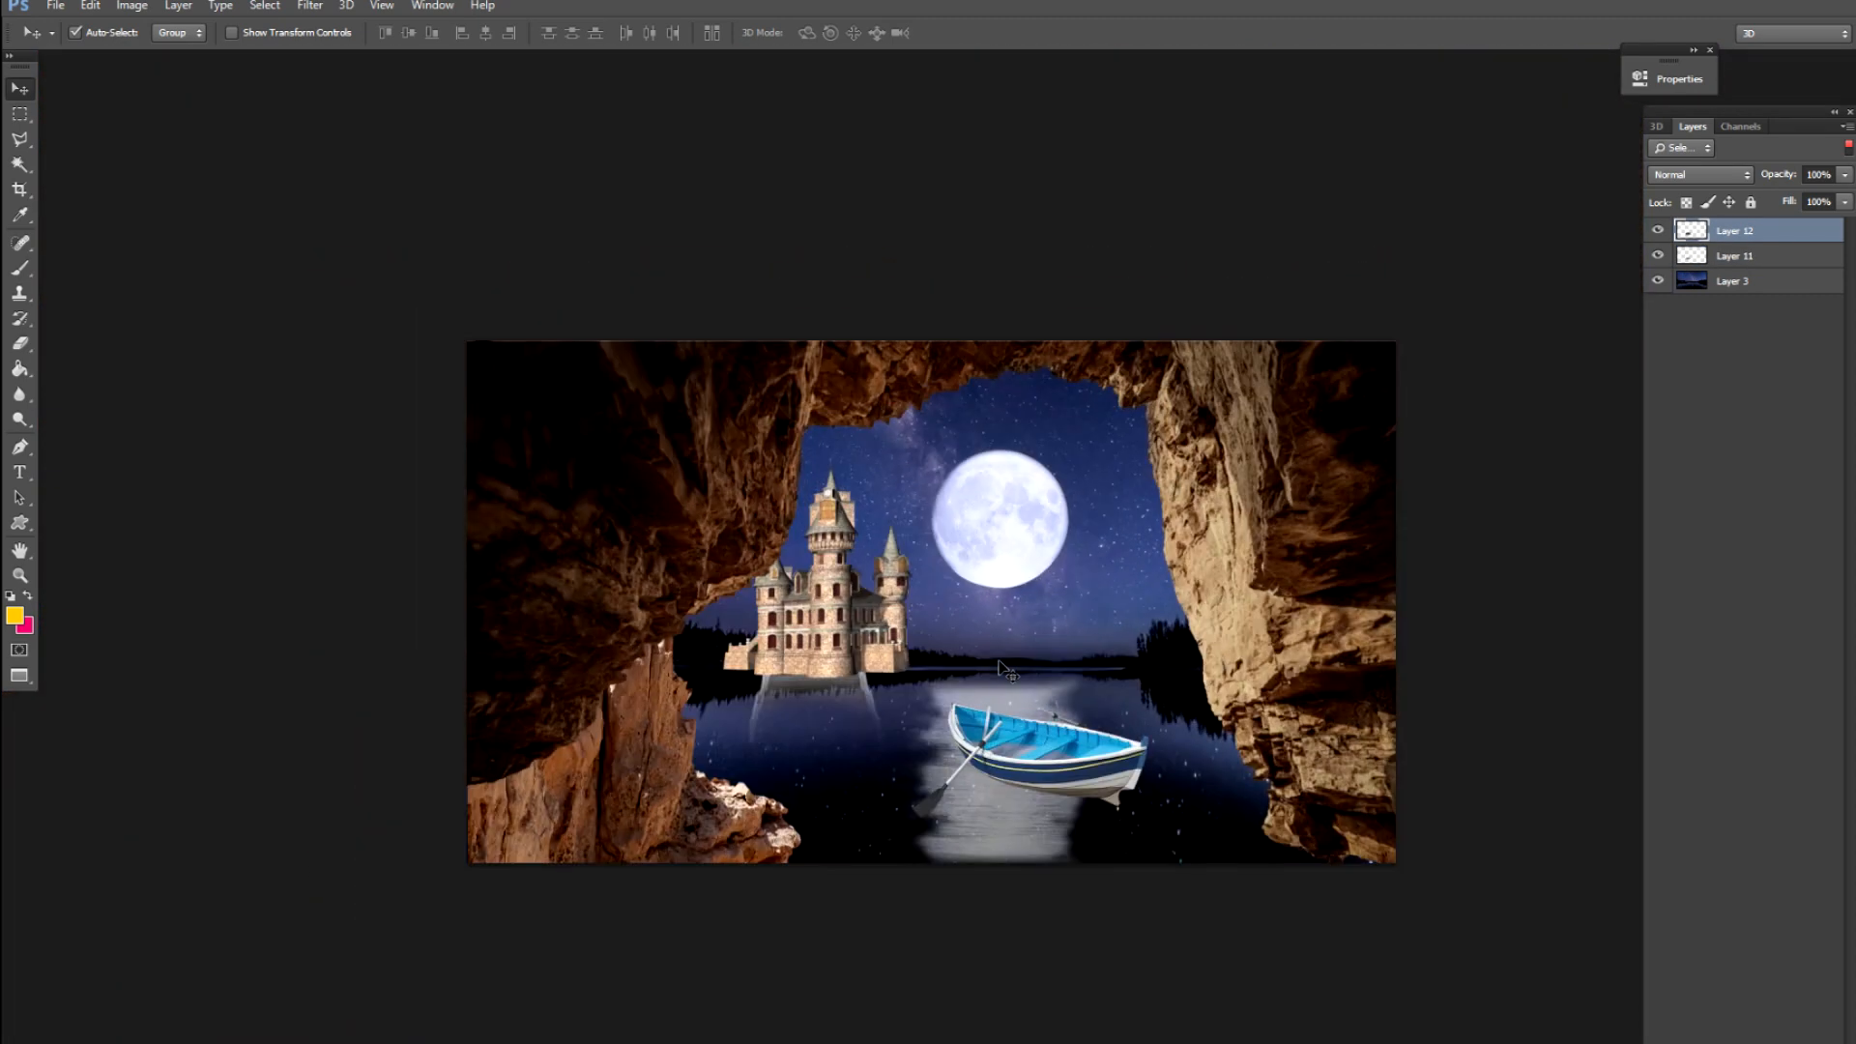
pyautogui.hotkey('ctrl', '+')
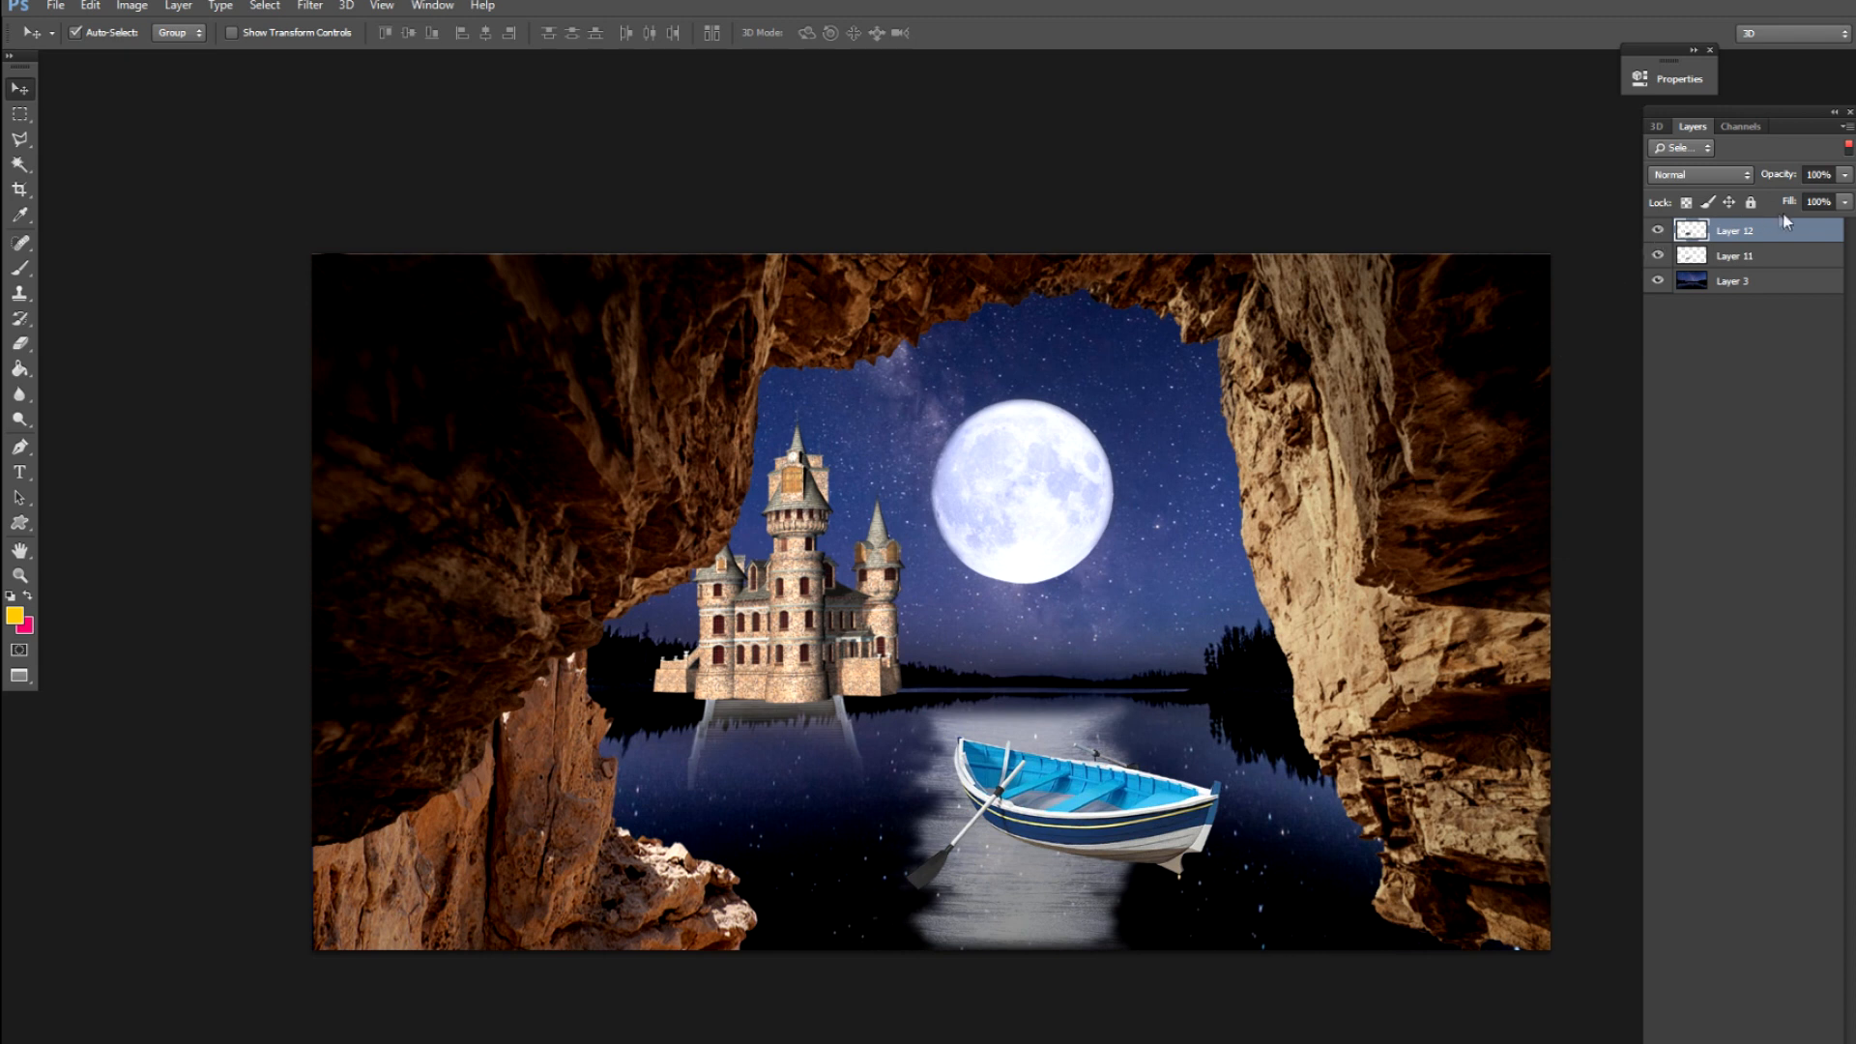
pyautogui.click(1845, 176)
pyautogui.moveTo(1828, 204); pyautogui.dragTo(1829, 203)
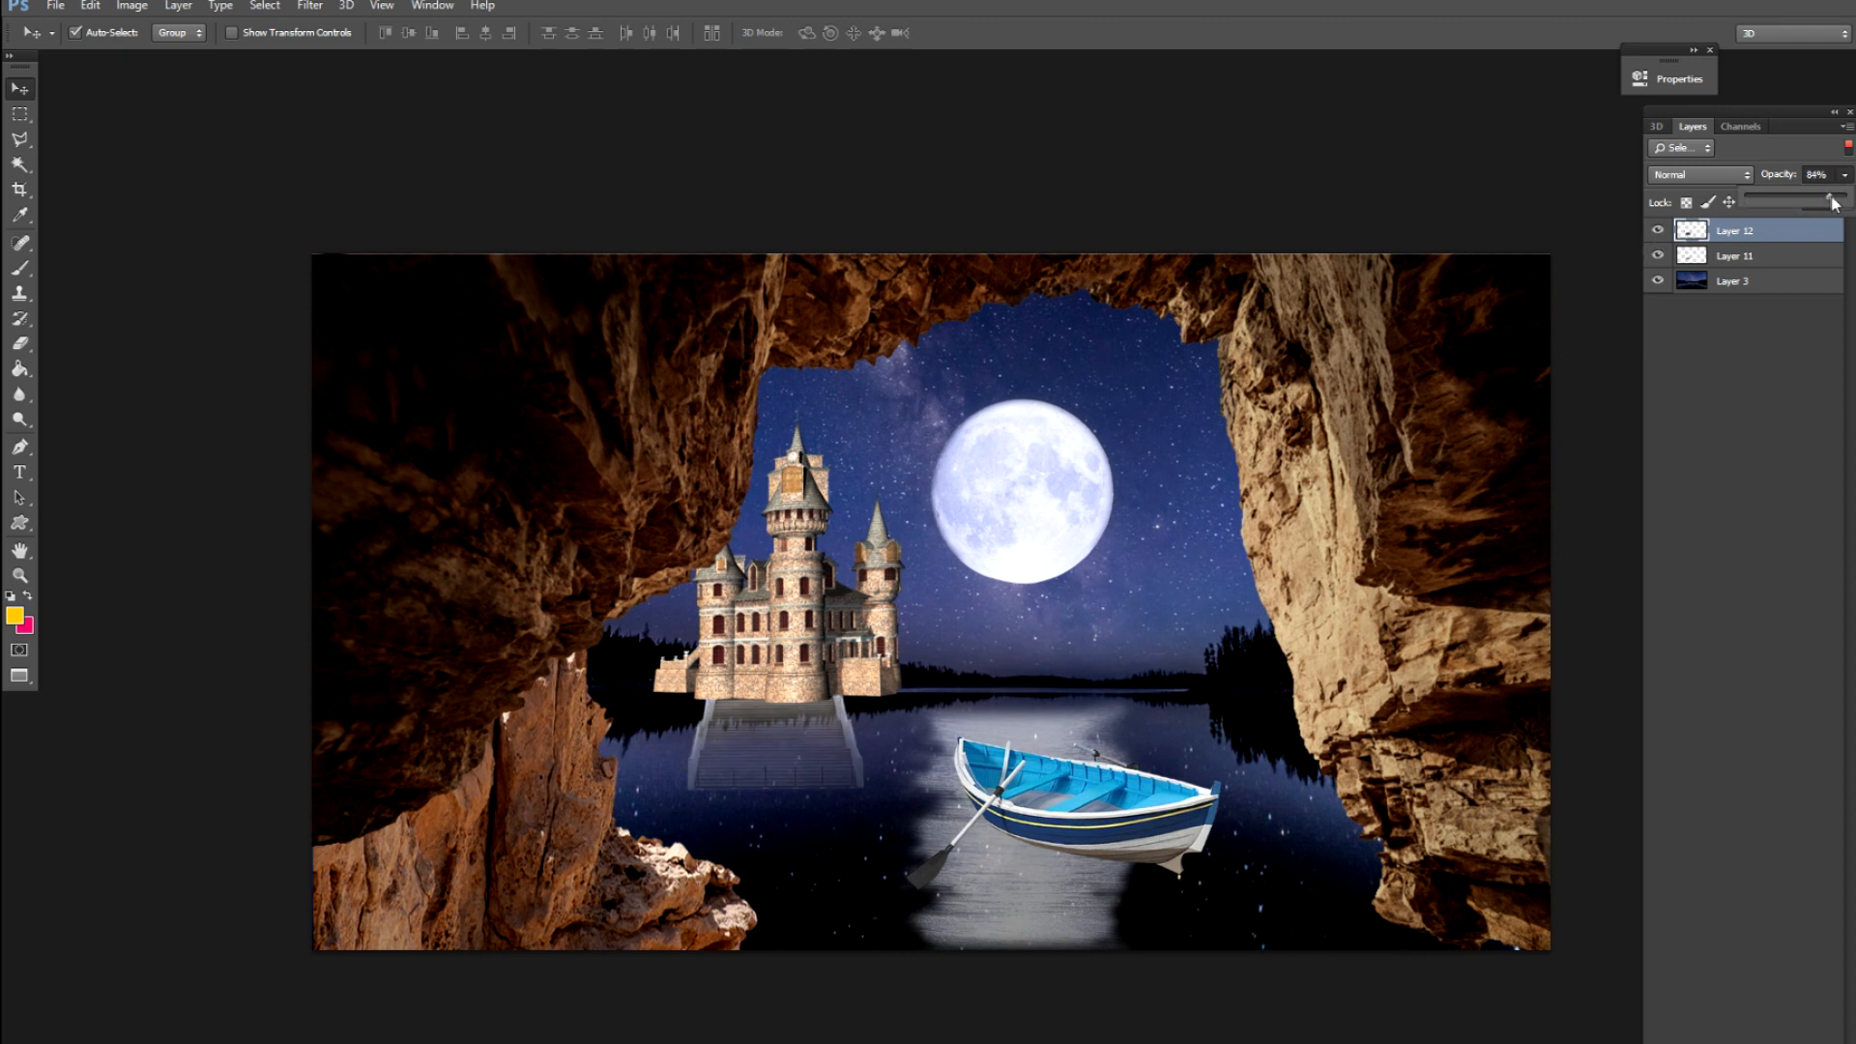
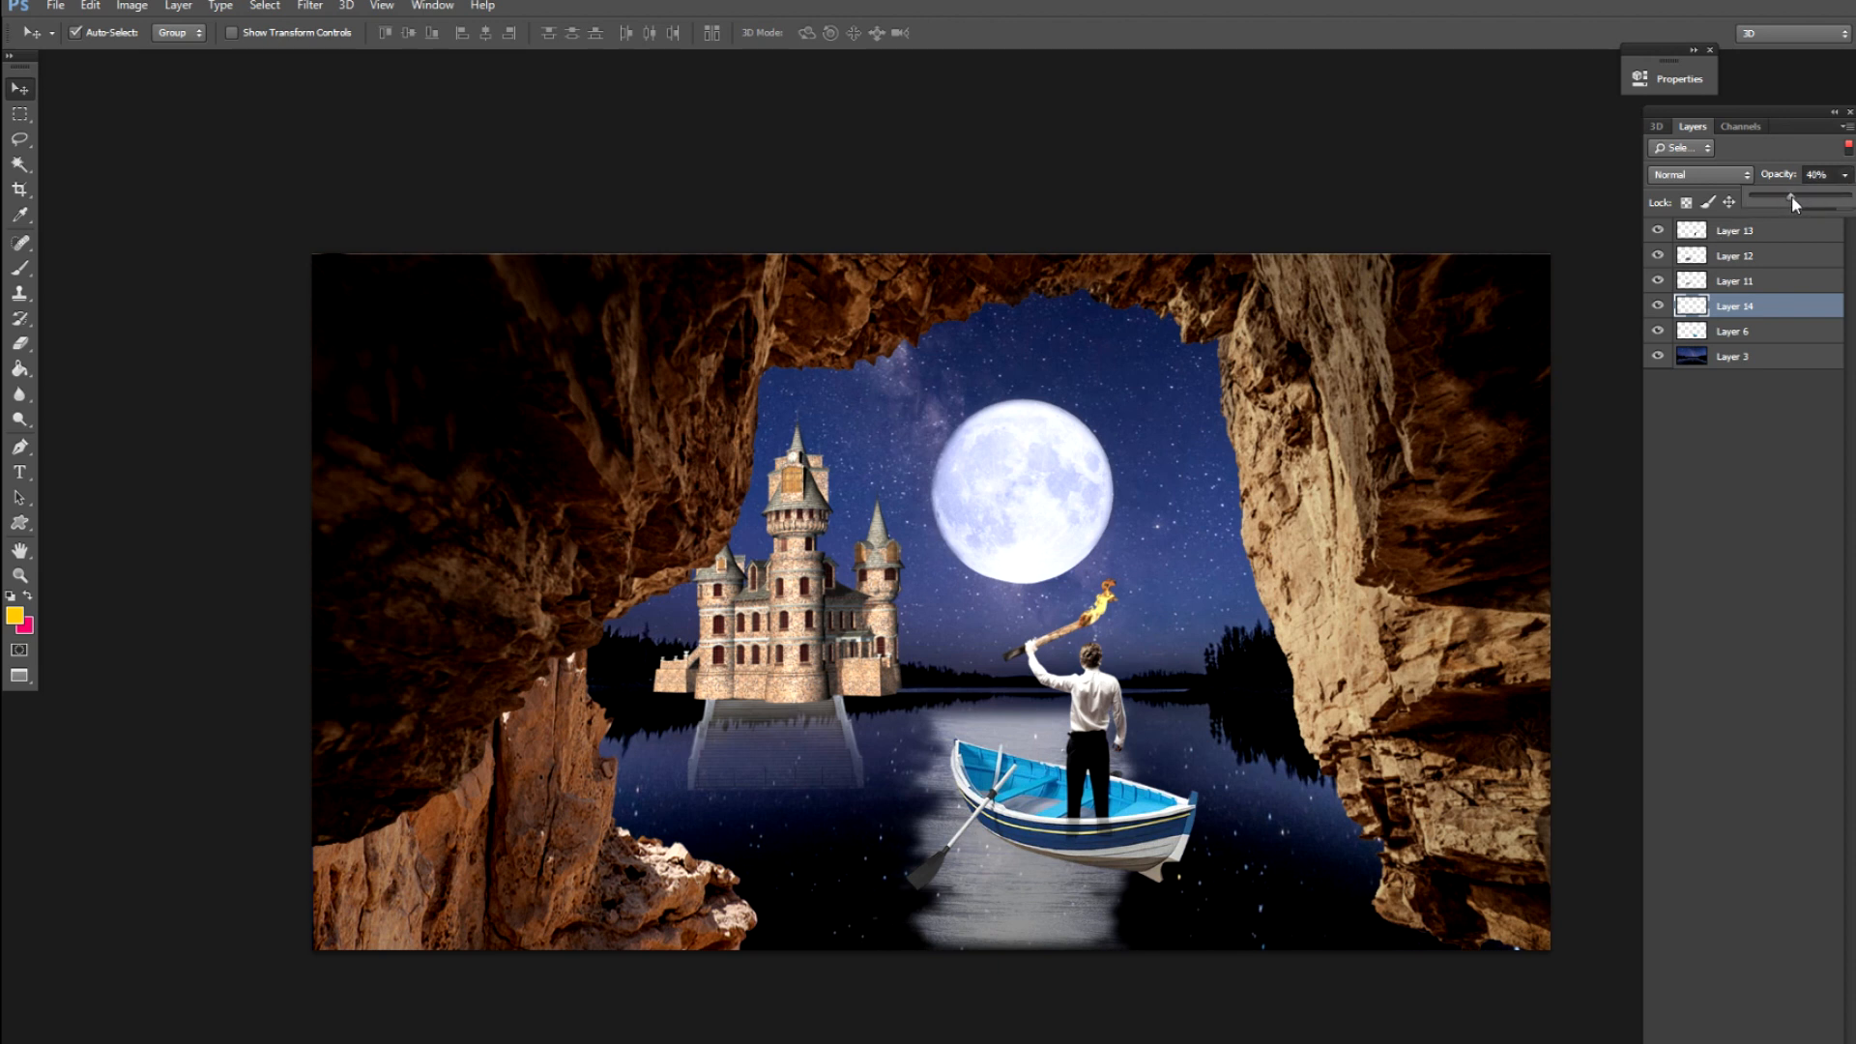
# Set the opacity of Layer 14 to 44%
pyautogui.moveTo(1798, 199); pyautogui.dragTo(1796, 198)
pyautogui.click(1135, 585)
pyautogui.moveTo(1250, 745); pyautogui.dragTo(1166, 713)
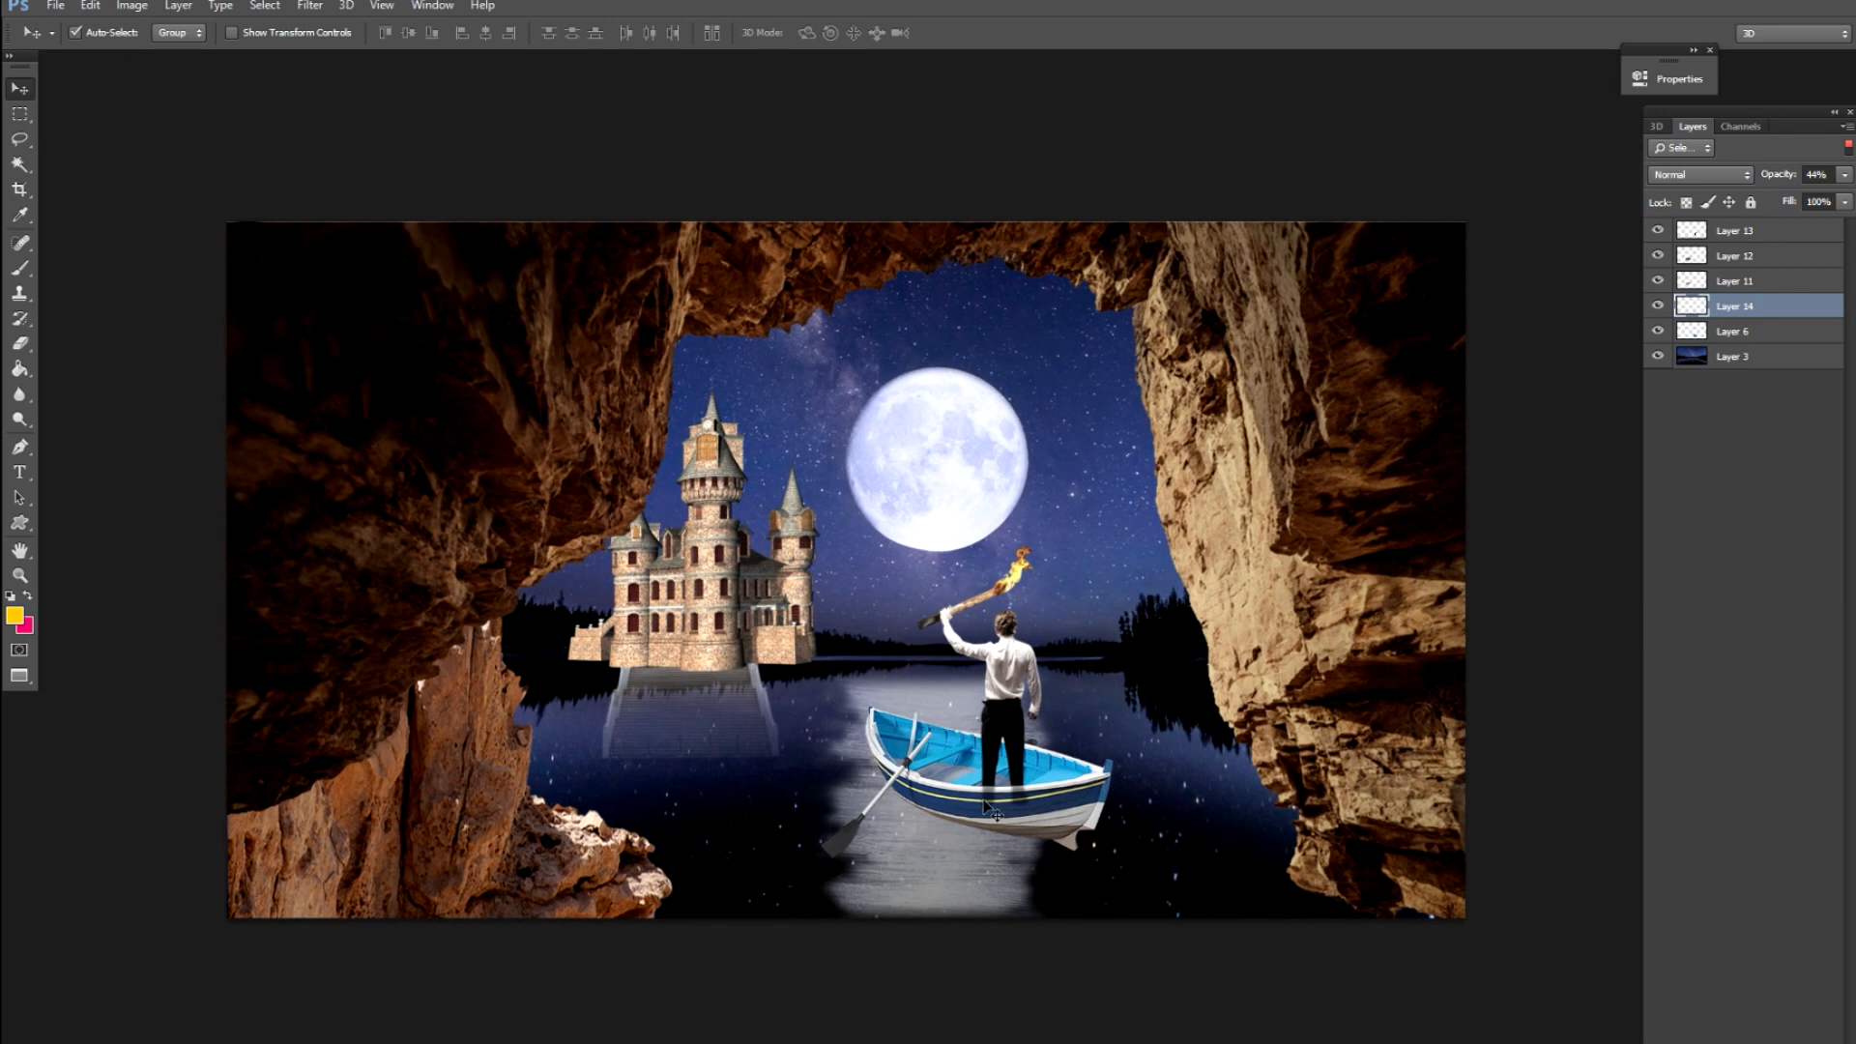
# Toggle the two topmost layers off and on to check what each contributes to the composite
pyautogui.click(1659, 232)
pyautogui.click(1659, 233)
pyautogui.click(1658, 256)
pyautogui.click(1658, 256)
# Stretch the moonlight reflection layer wider to the right and slightly further down on the water
pyautogui.click(956, 876)
pyautogui.hotkey('ctrl', 't')
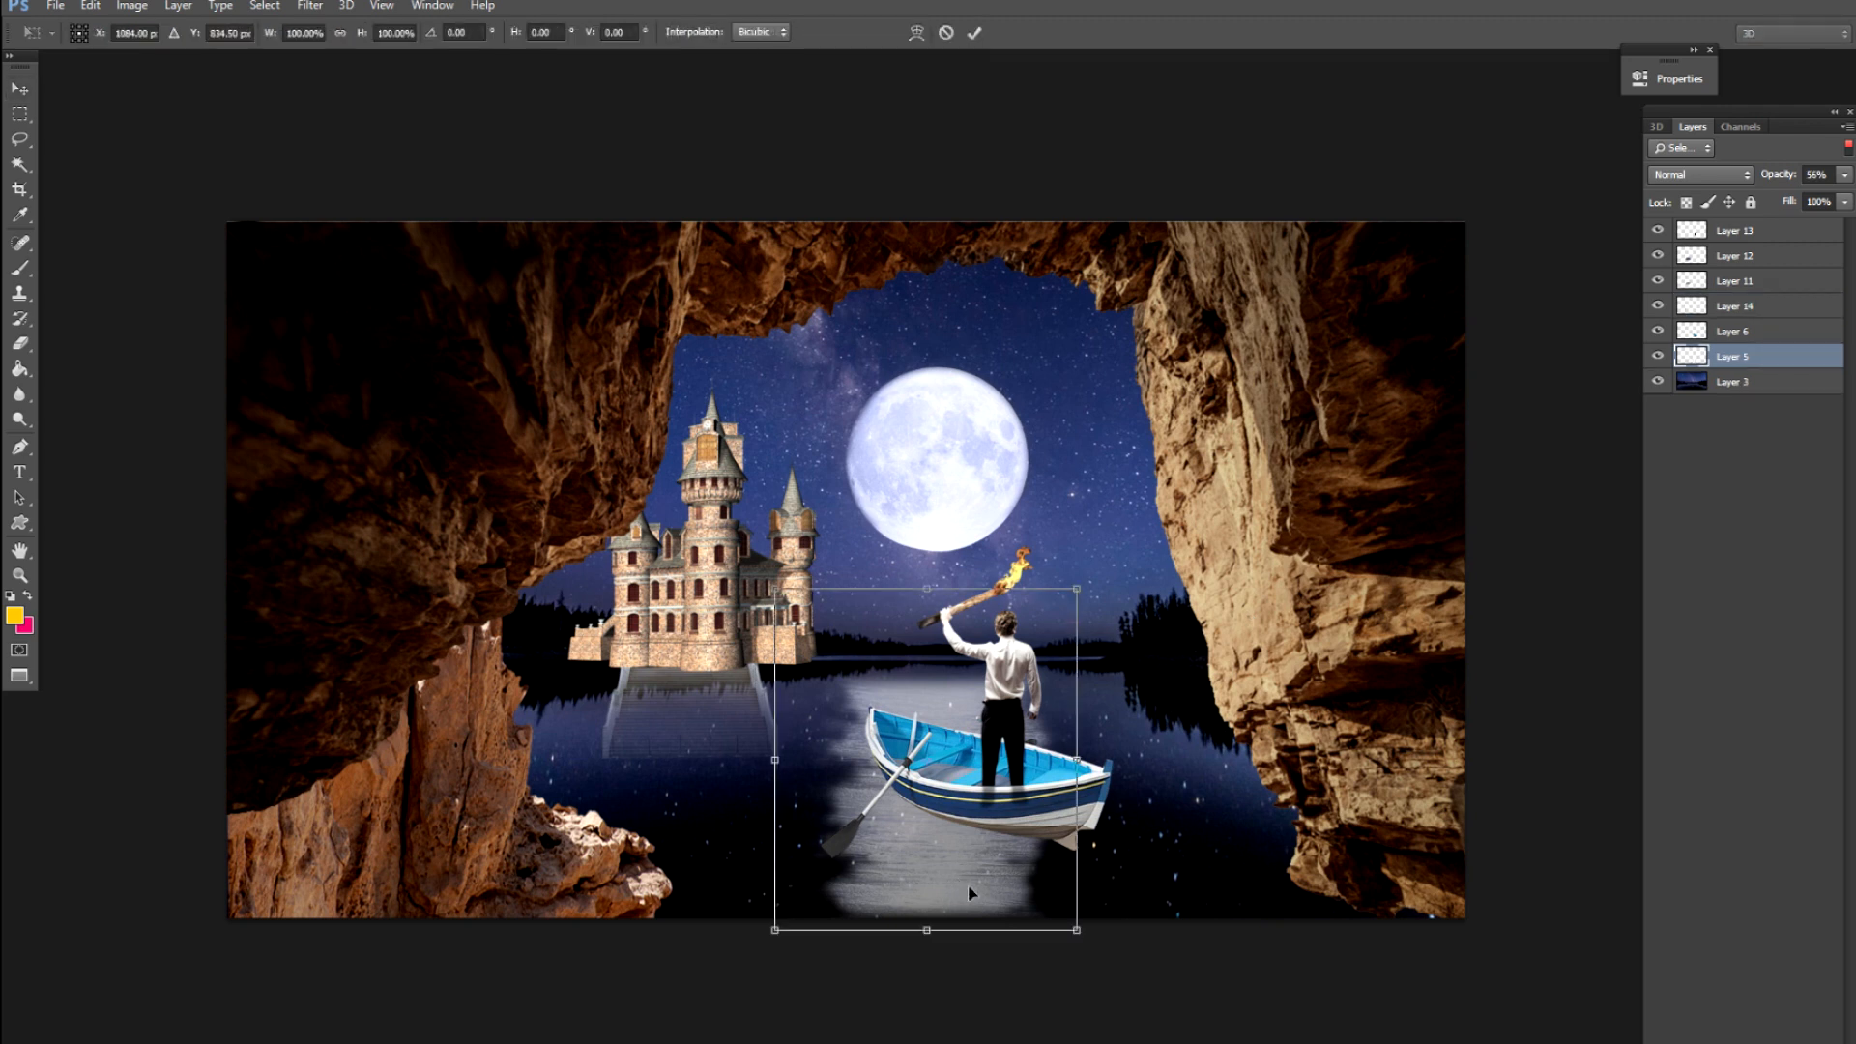
pyautogui.moveTo(1077, 759); pyautogui.dragTo(1137, 759)
pyautogui.moveTo(925, 936); pyautogui.dragTo(930, 963)
pyautogui.press('Return')
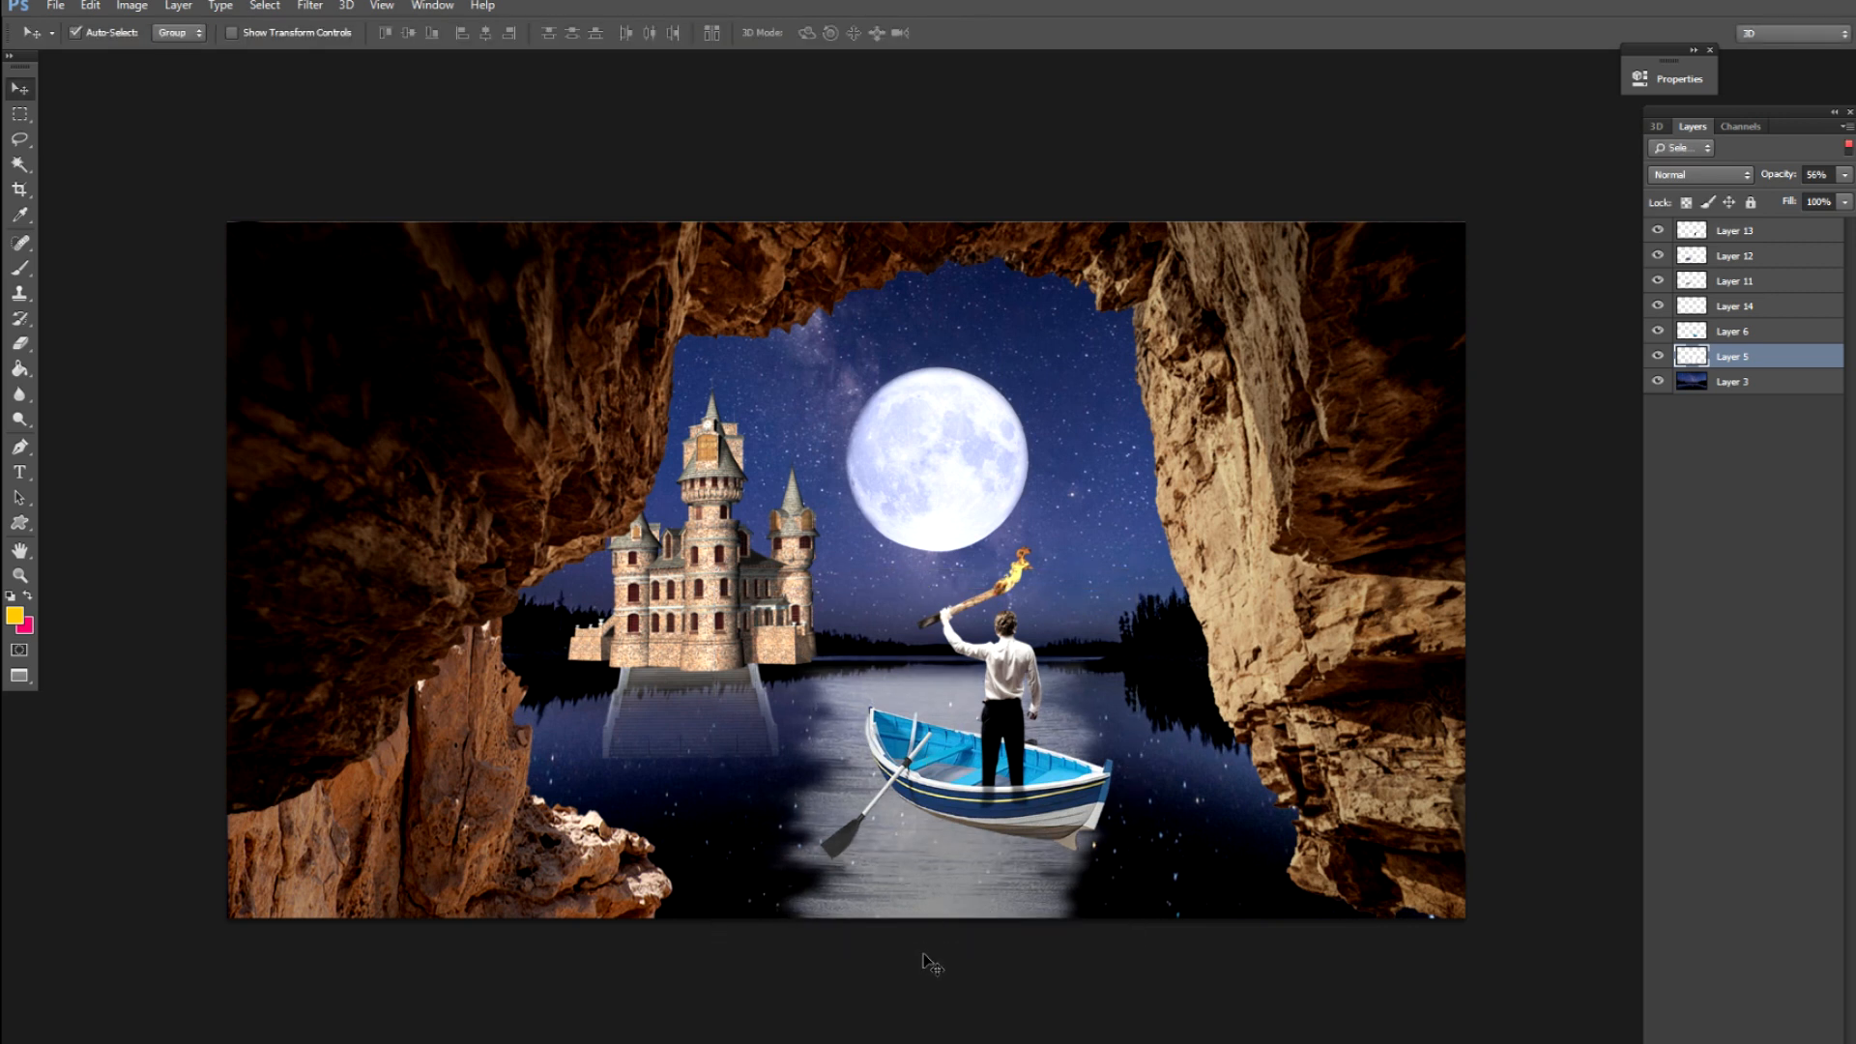
# Brighten the moonlight reflection layer with Curves, raising the midtone at input 111 to output 156
pyautogui.hotkey('ctrl', 'm')
pyautogui.moveTo(1602, 389); pyautogui.dragTo(1580, 385)
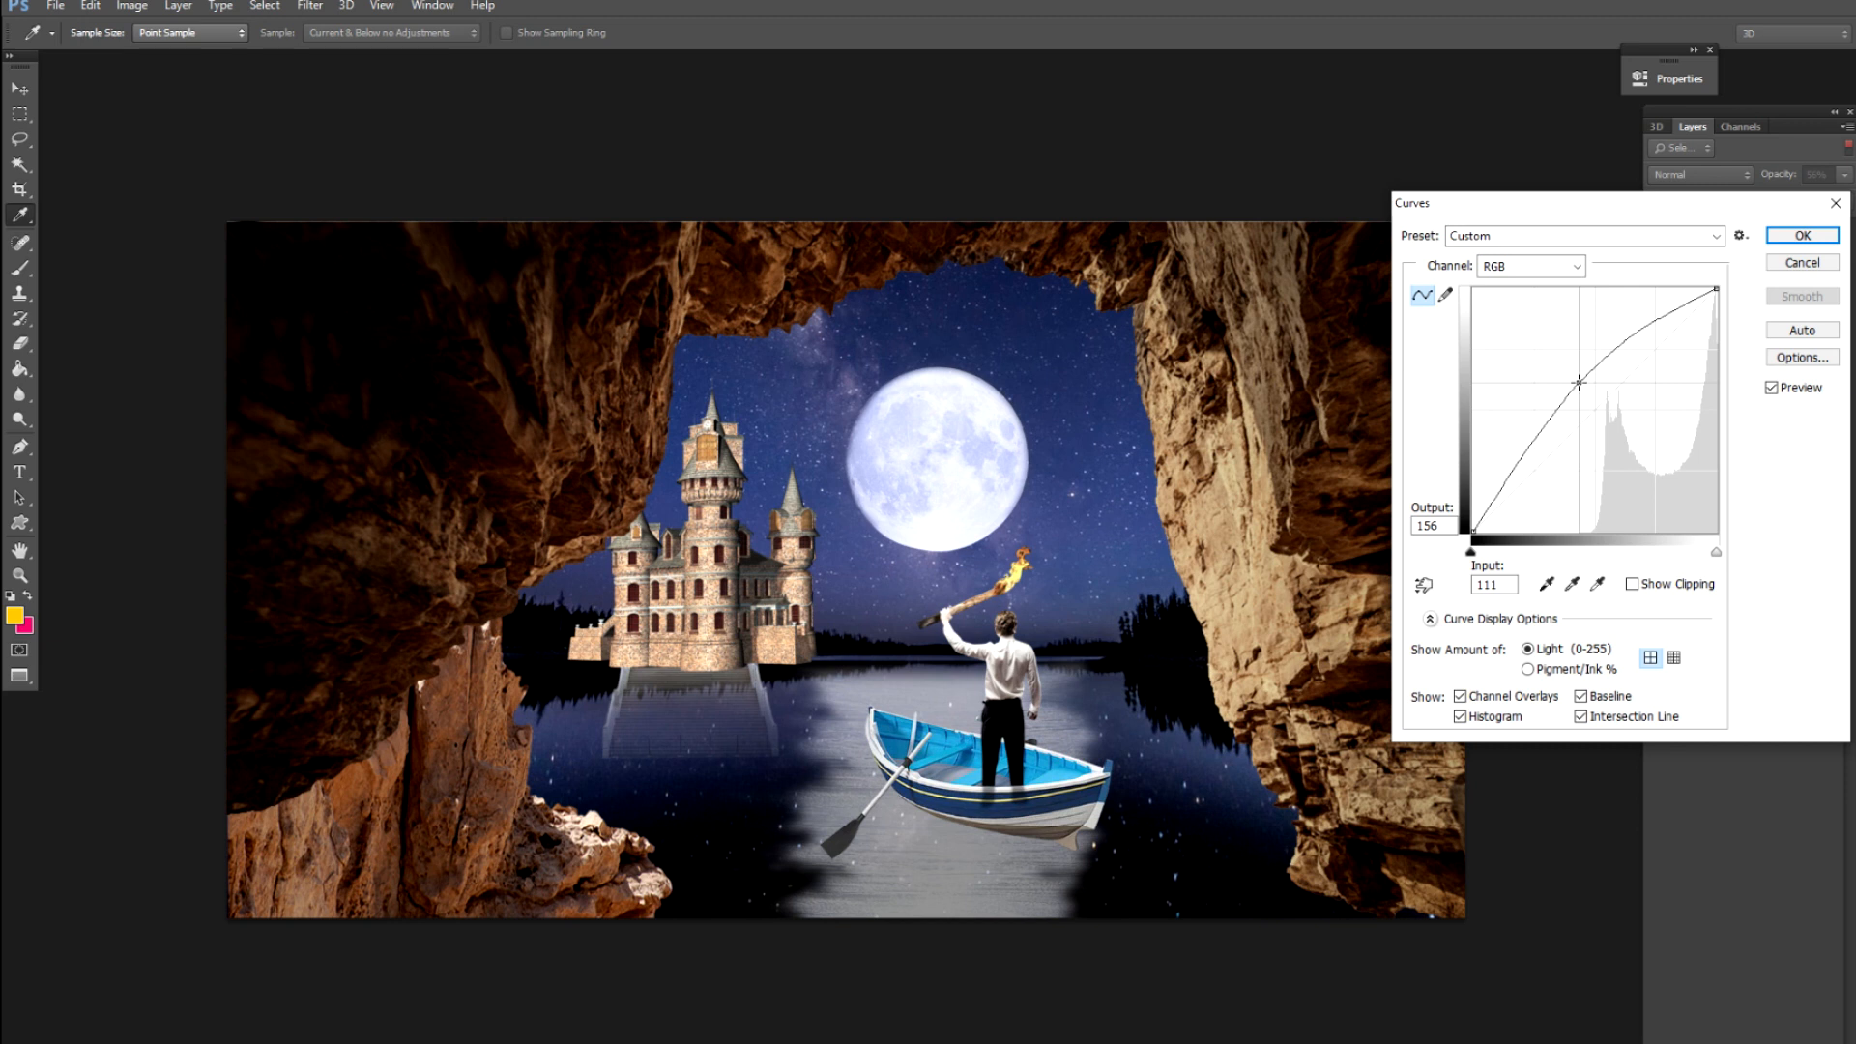
pyautogui.press('Return')
pyautogui.hotkey('ctrl', 'l')
pyautogui.moveTo(1484, 495); pyautogui.dragTo(1553, 499)
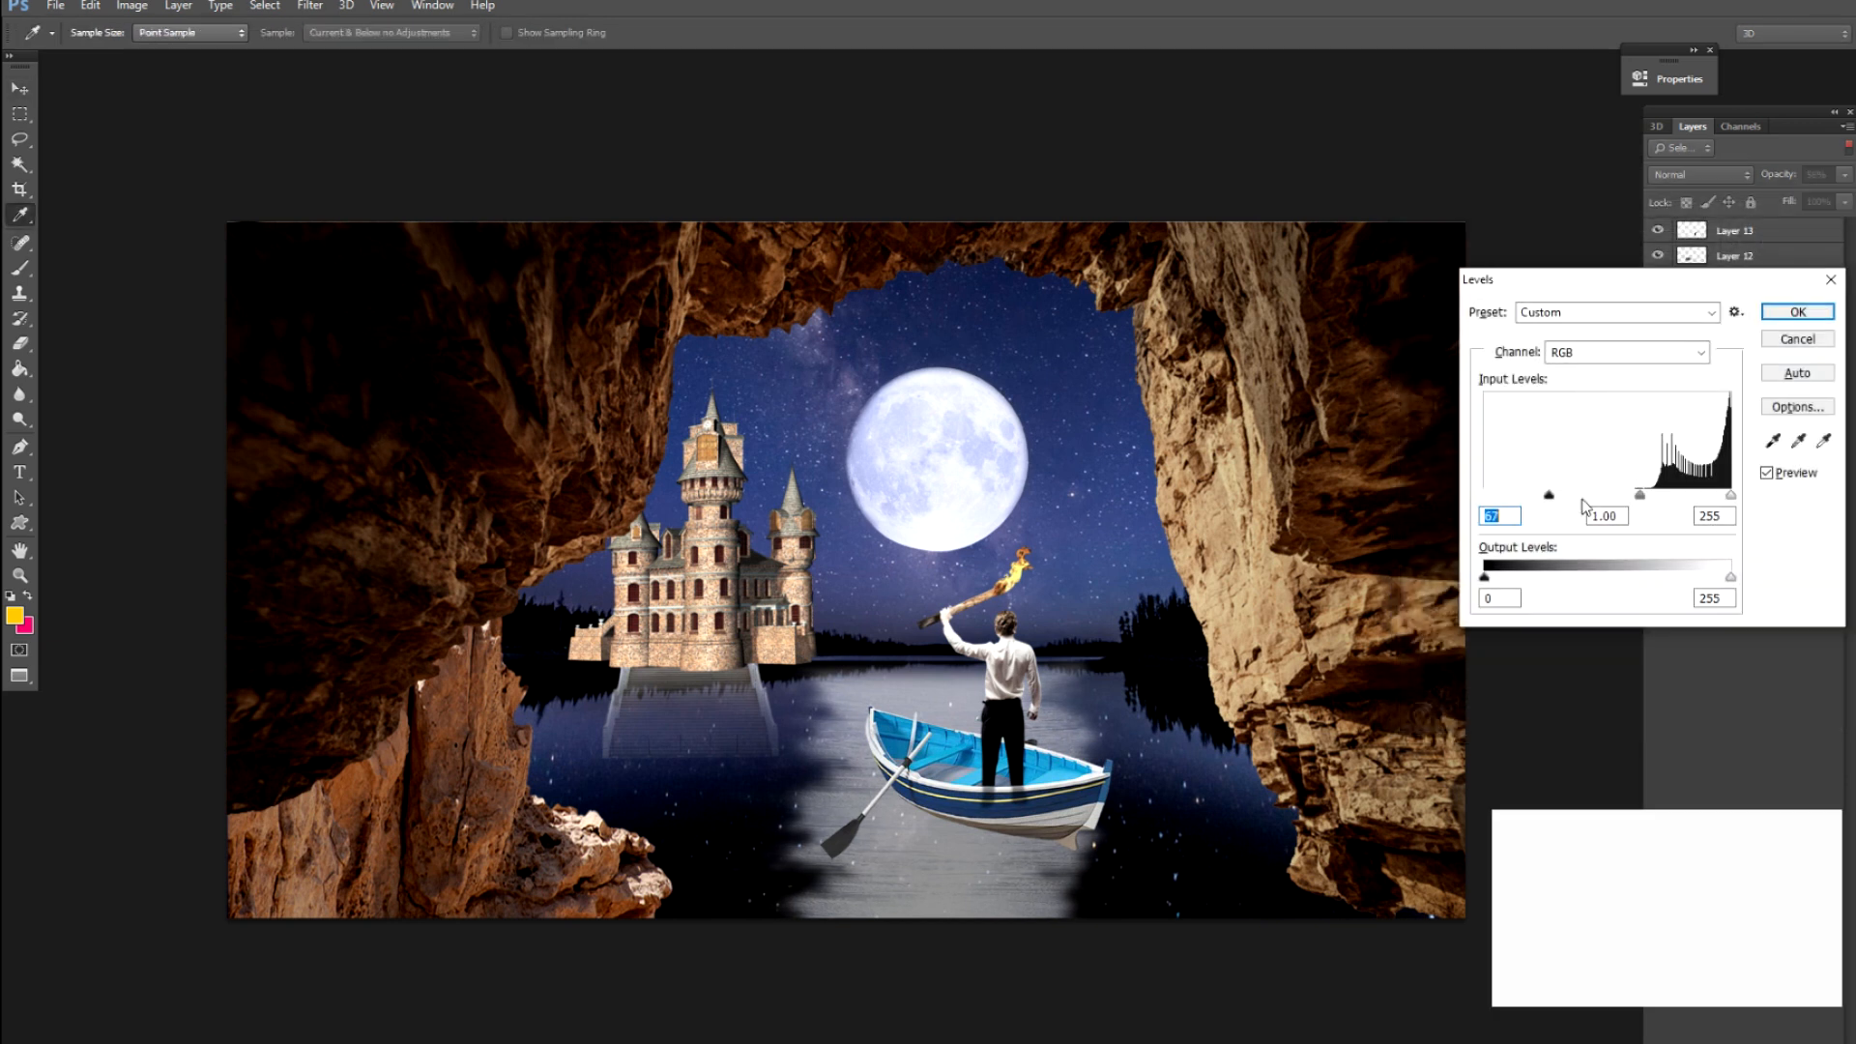
pyautogui.moveTo(1731, 578); pyautogui.dragTo(1629, 578)
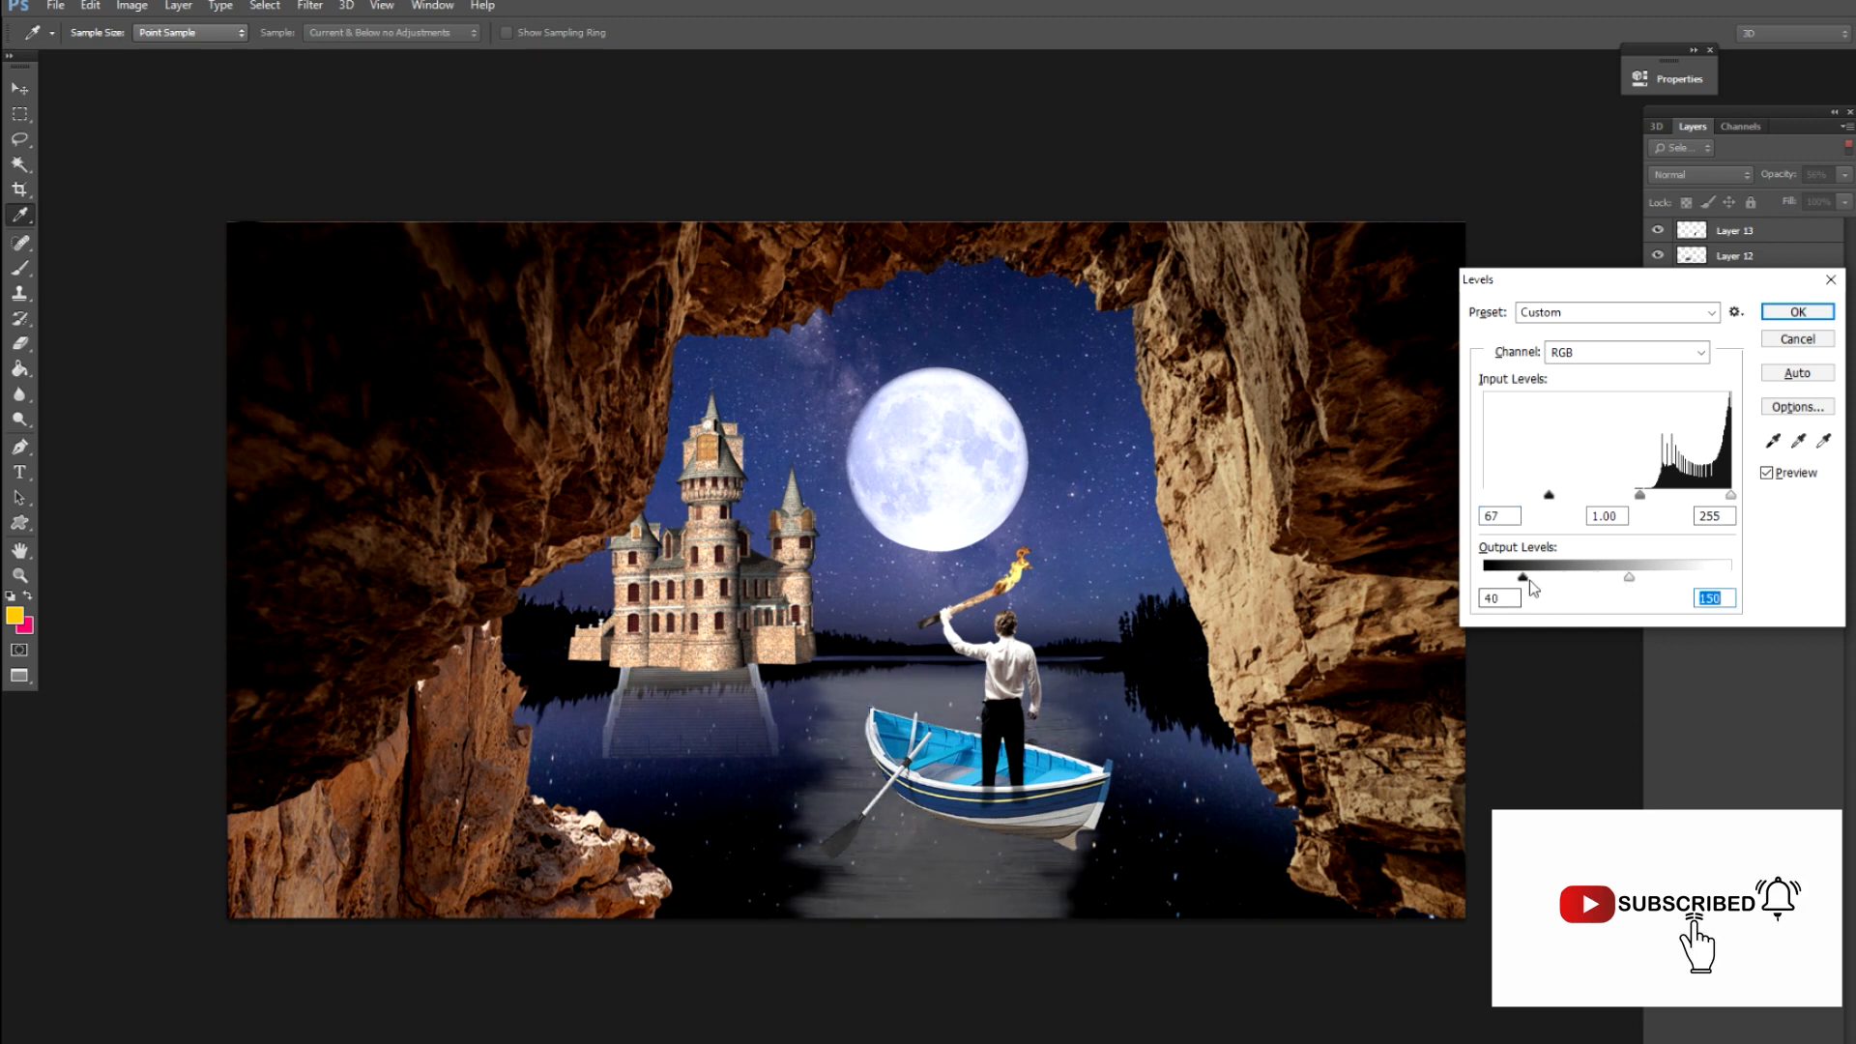
pyautogui.moveTo(1484, 577); pyautogui.dragTo(1508, 578)
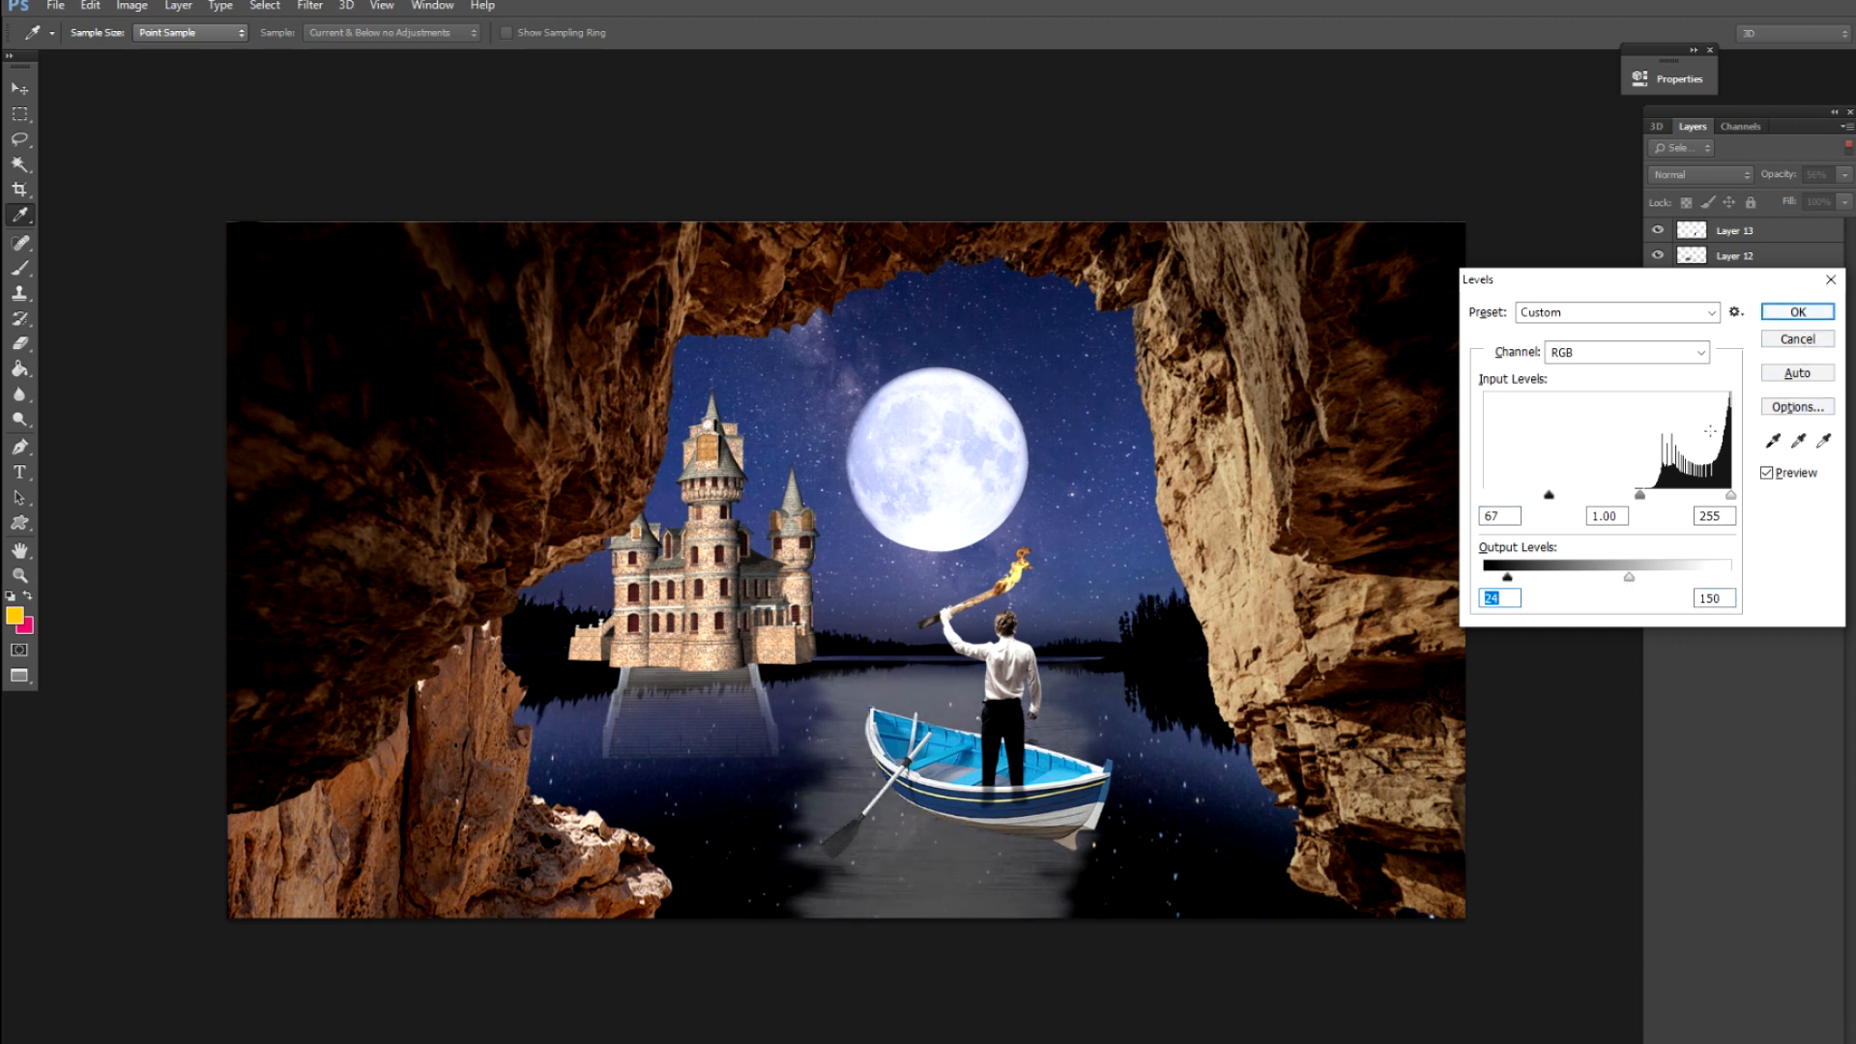
pyautogui.click(1798, 339)
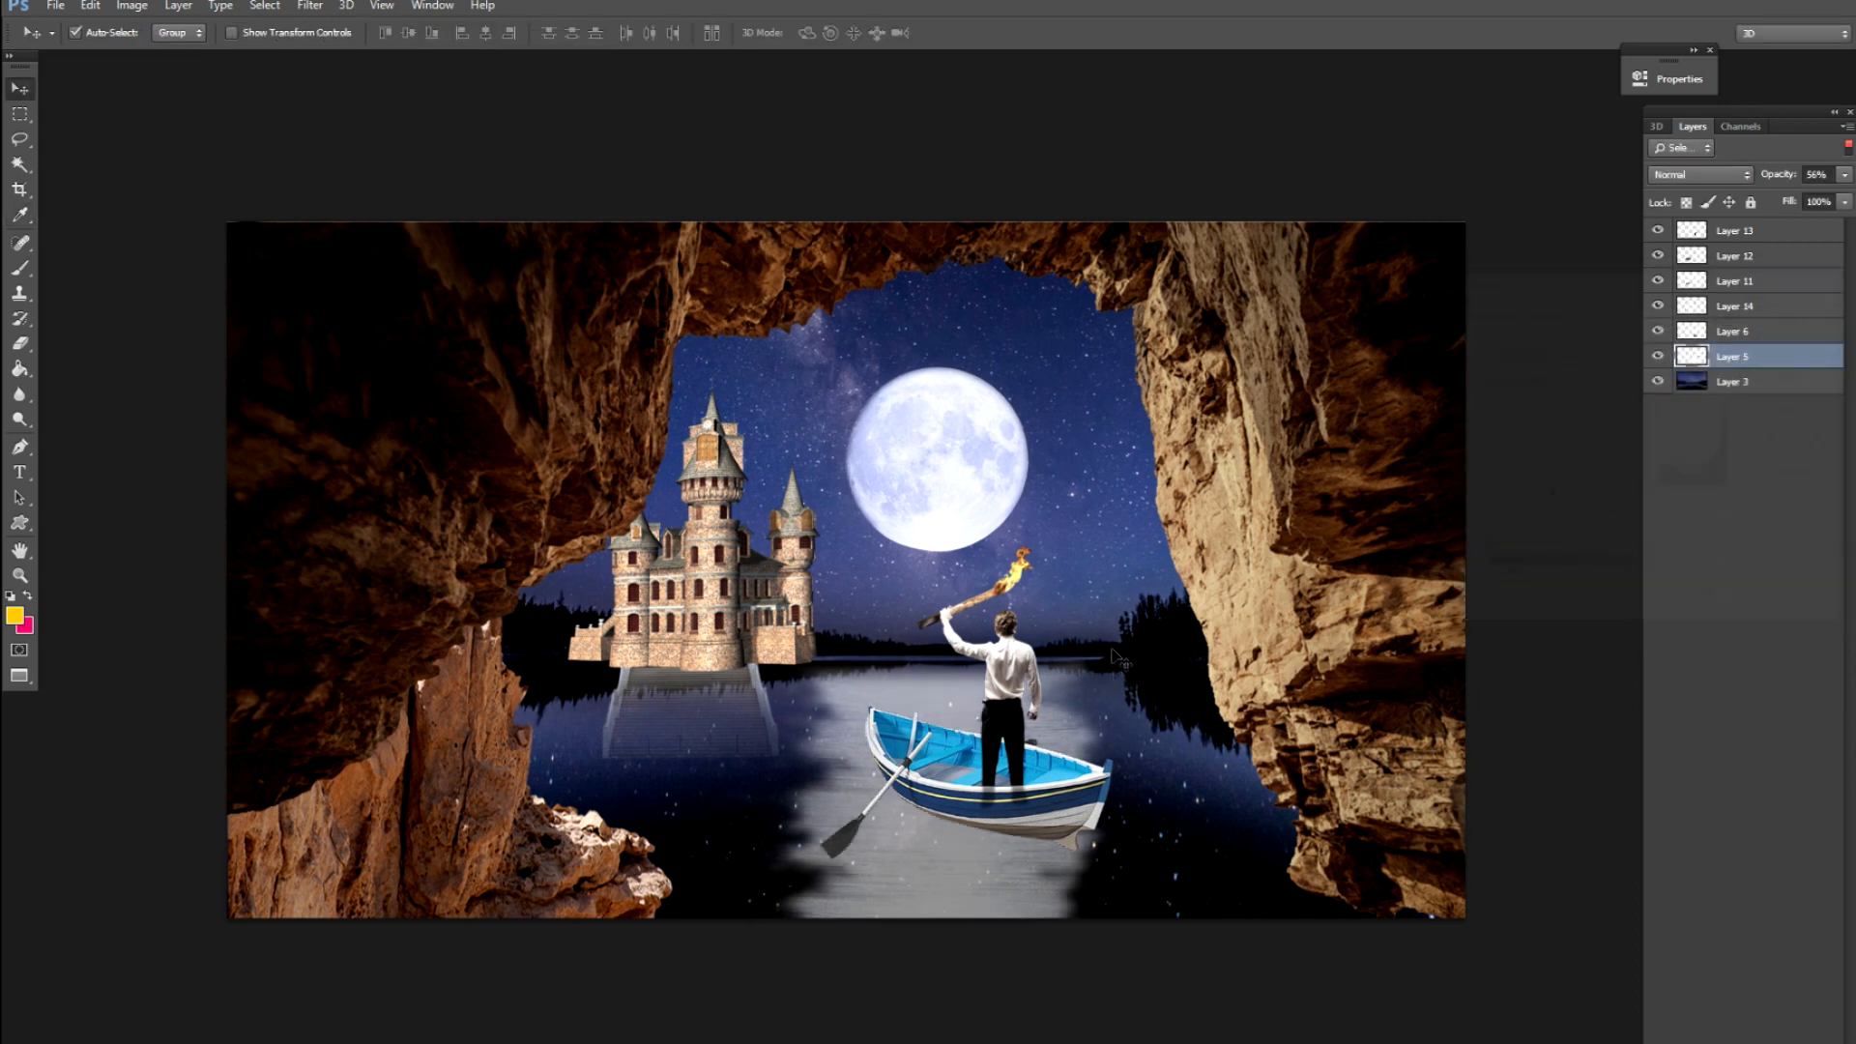
# Select the castle layer and toggle its visibility off and on to verify it is the right one
pyautogui.click(697, 575)
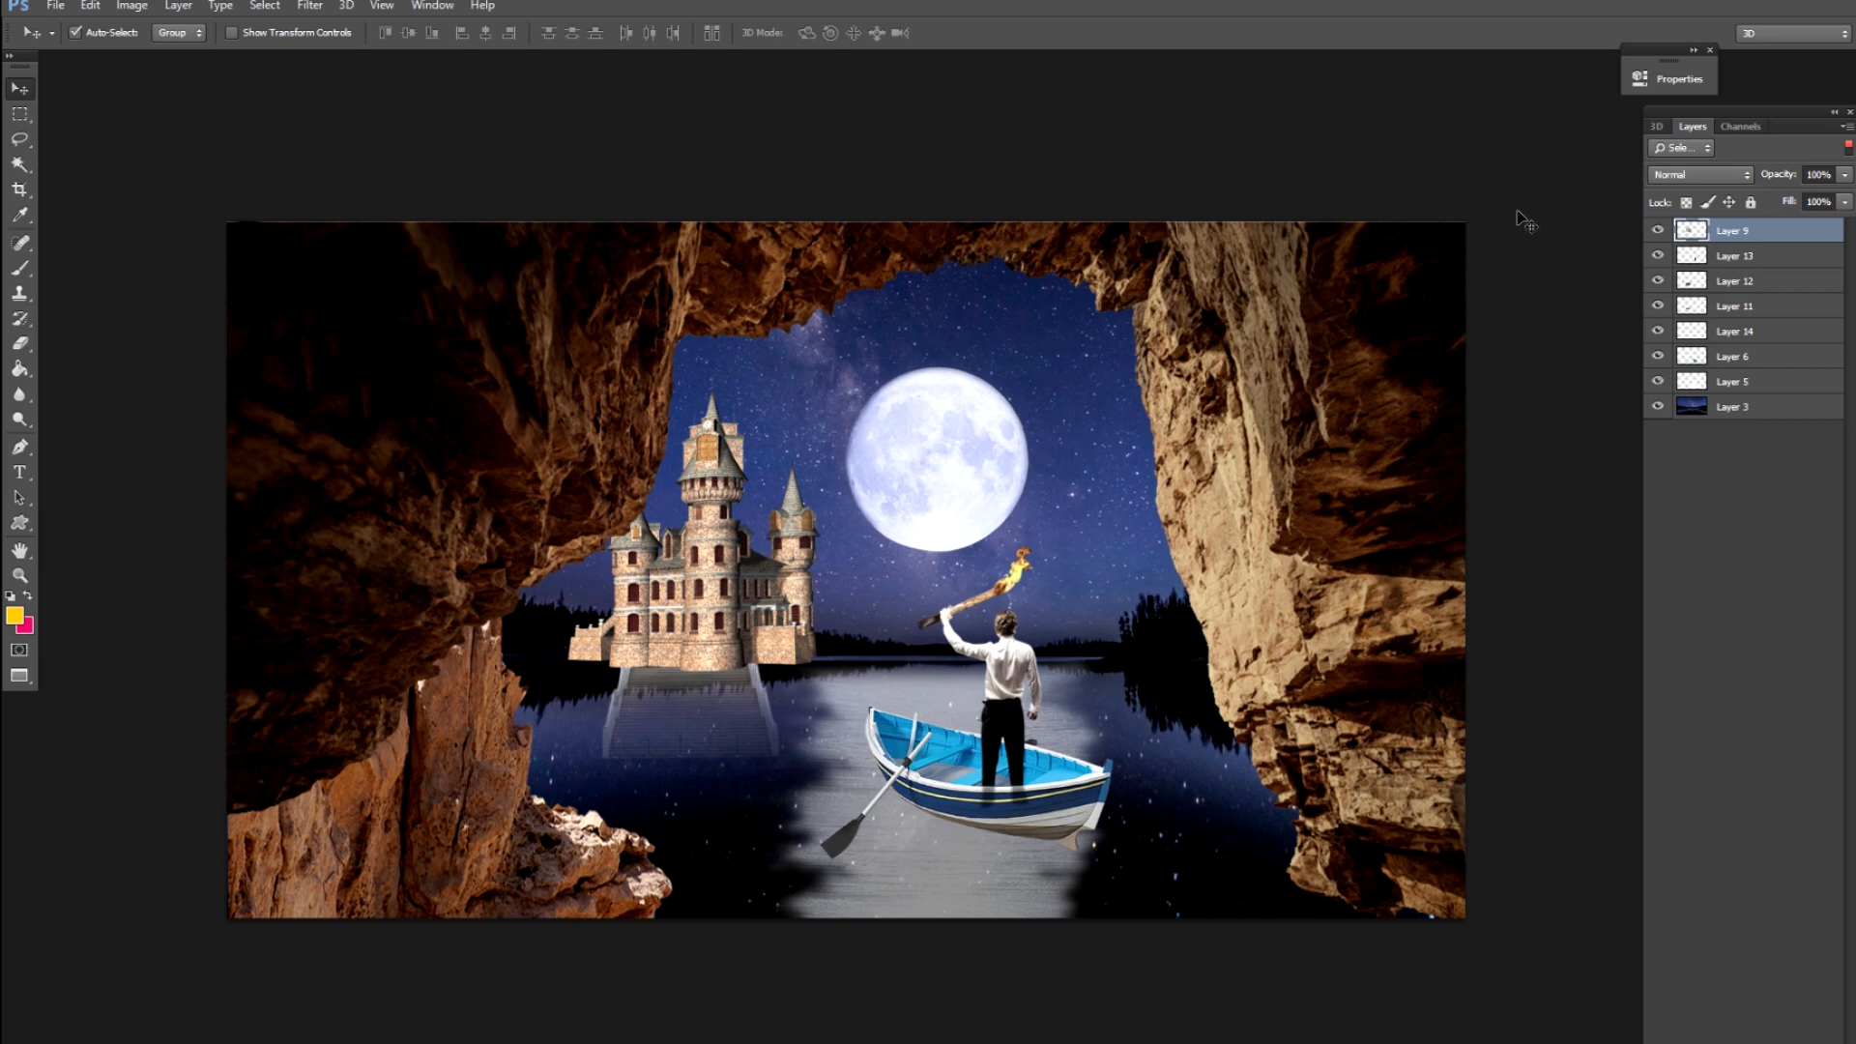
pyautogui.click(1658, 231)
pyautogui.click(1657, 232)
# Lasso the window just below the castle's left turret roof and add the neighbouring tall dormer window to the selection
pyautogui.hotkey('ctrl', '+')
pyautogui.hotkey('ctrl', '+')
pyautogui.hotkey('ctrl', '+')
pyautogui.moveTo(323, 636); pyautogui.dragTo(1313, 730)
pyautogui.hotkey('ctrl', '+')
pyautogui.hotkey('ctrl', '+')
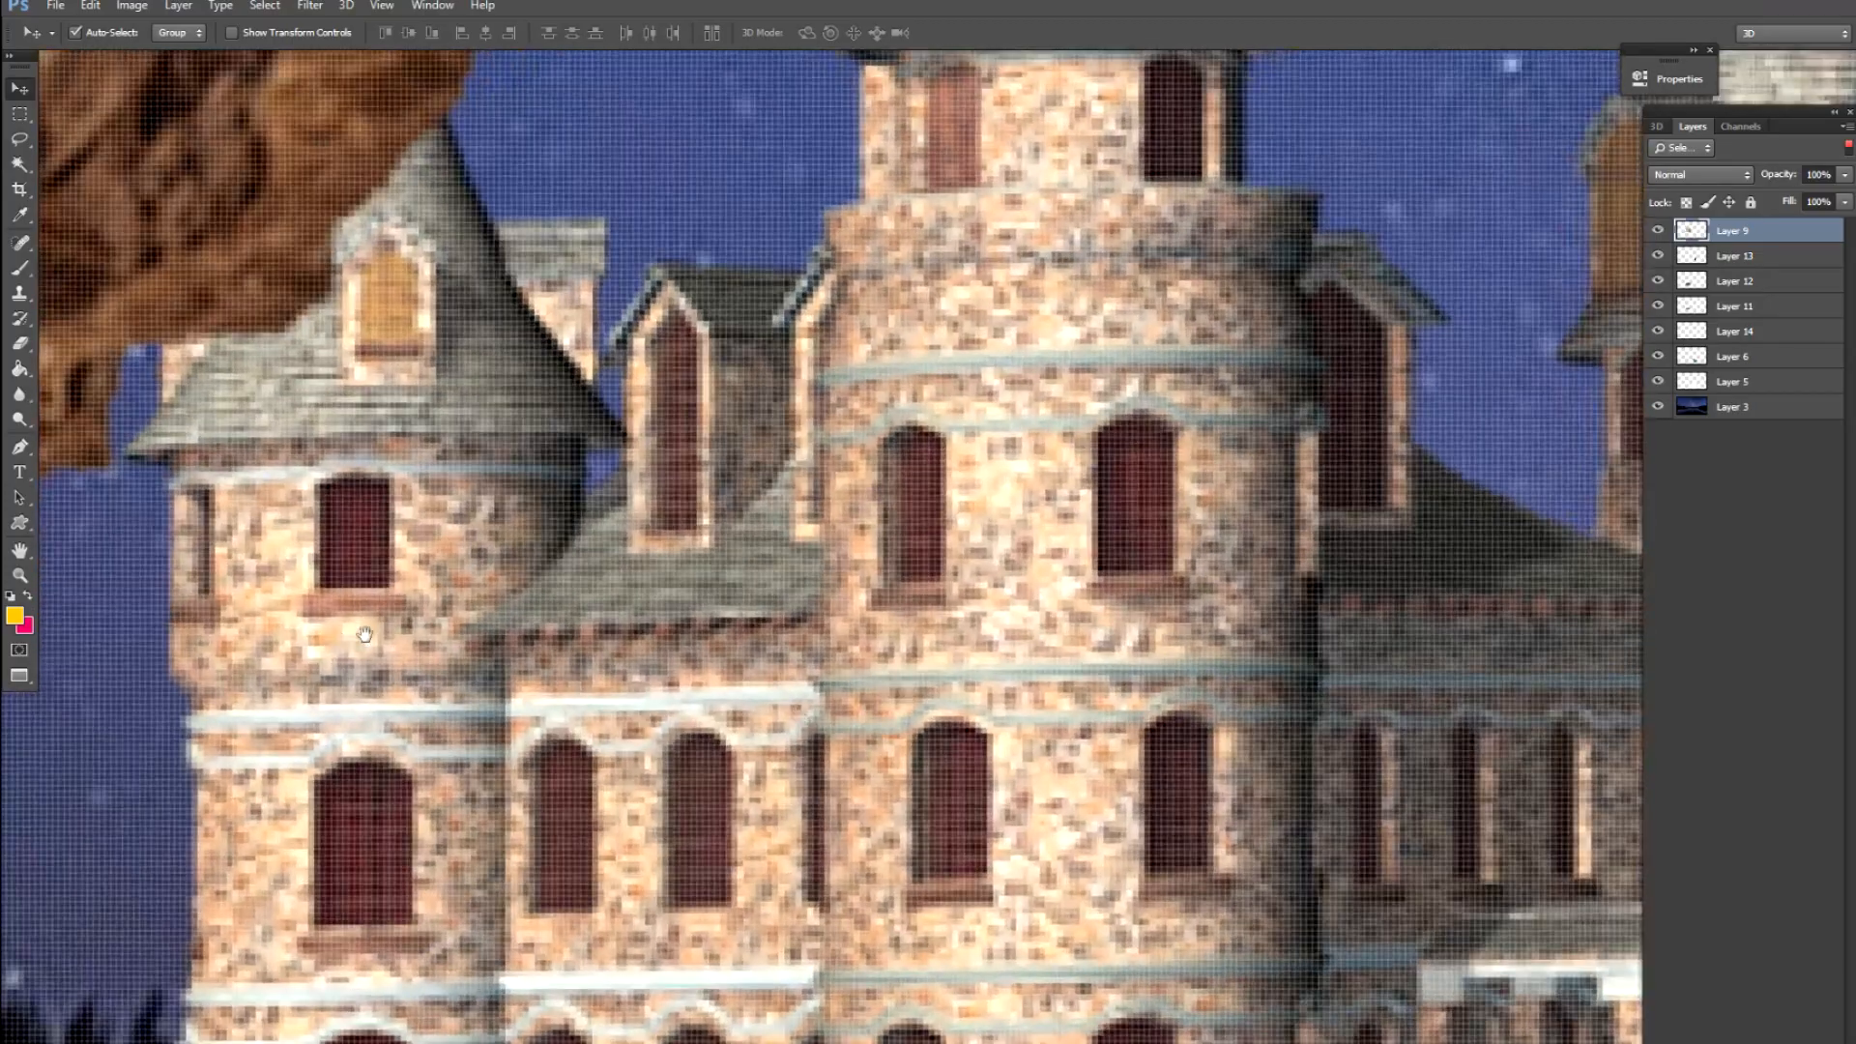
pyautogui.hotkey('ctrl', '+')
pyautogui.moveTo(457, 641); pyautogui.dragTo(561, 706)
pyautogui.press('l')
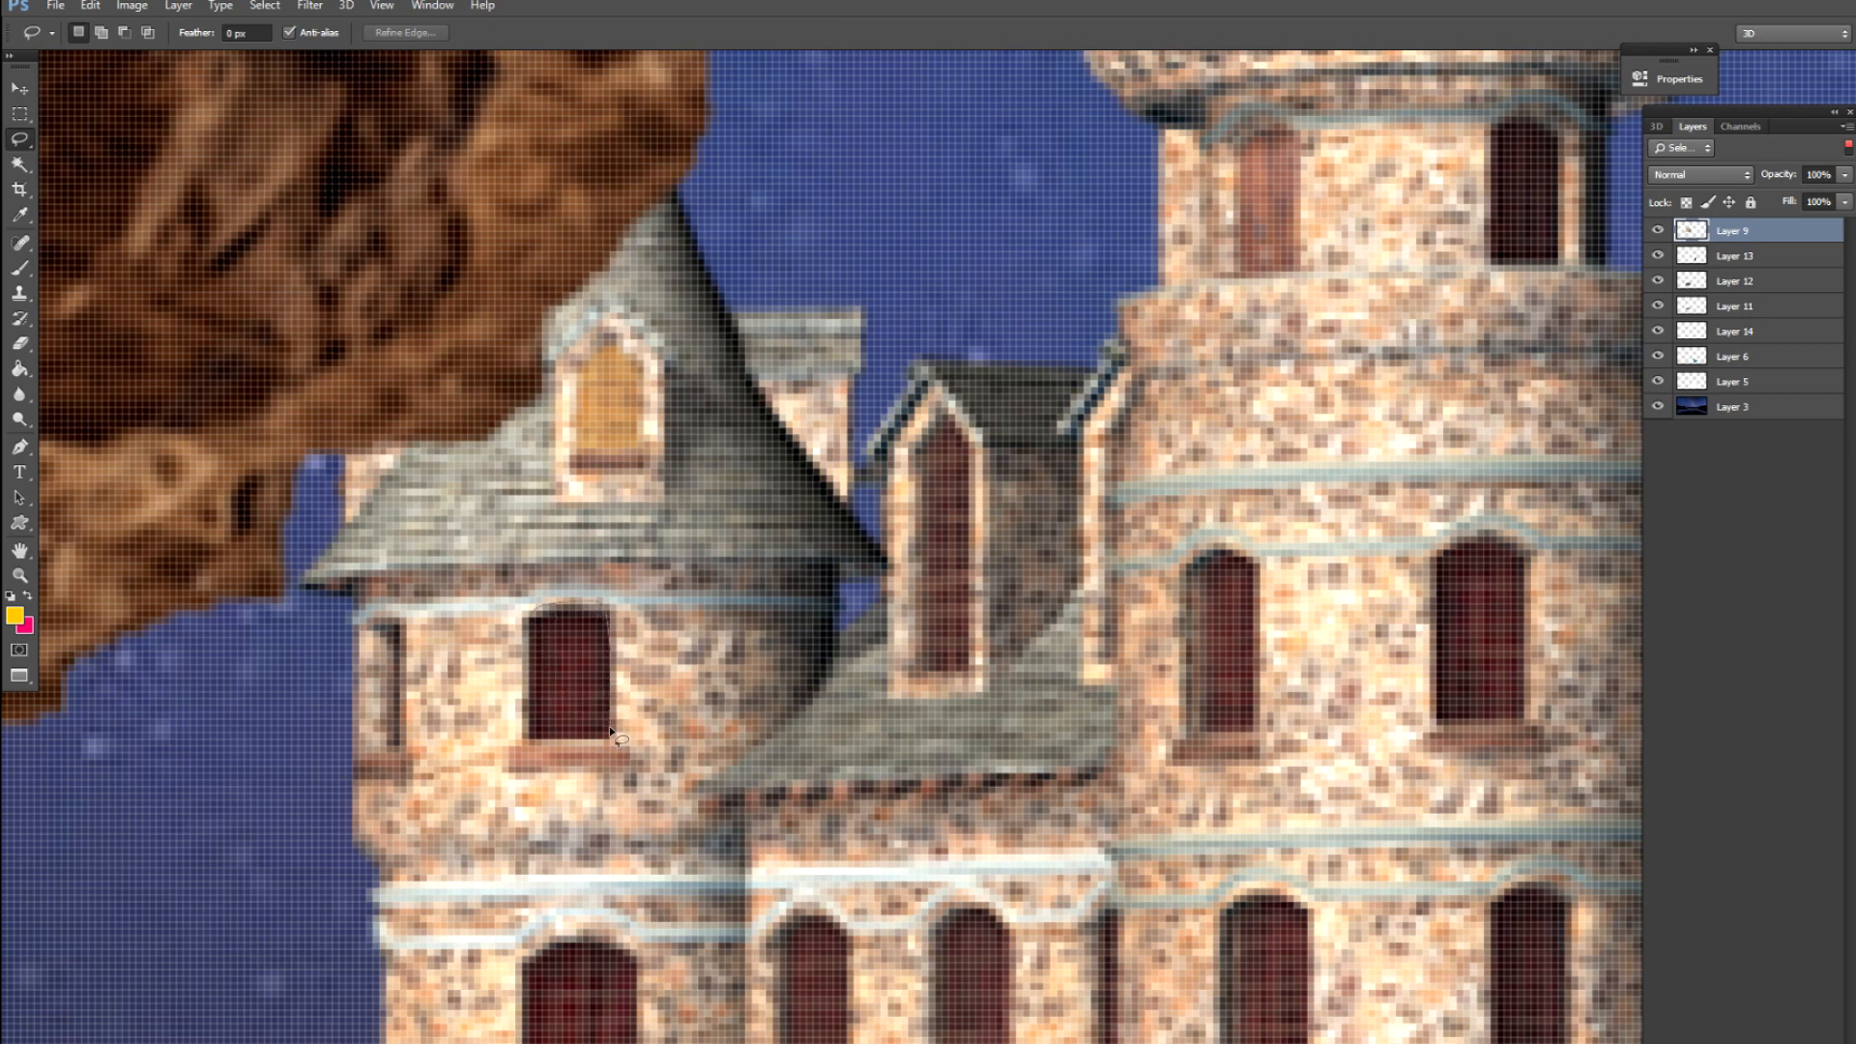
pyautogui.moveTo(534, 732); pyautogui.dragTo(530, 737)
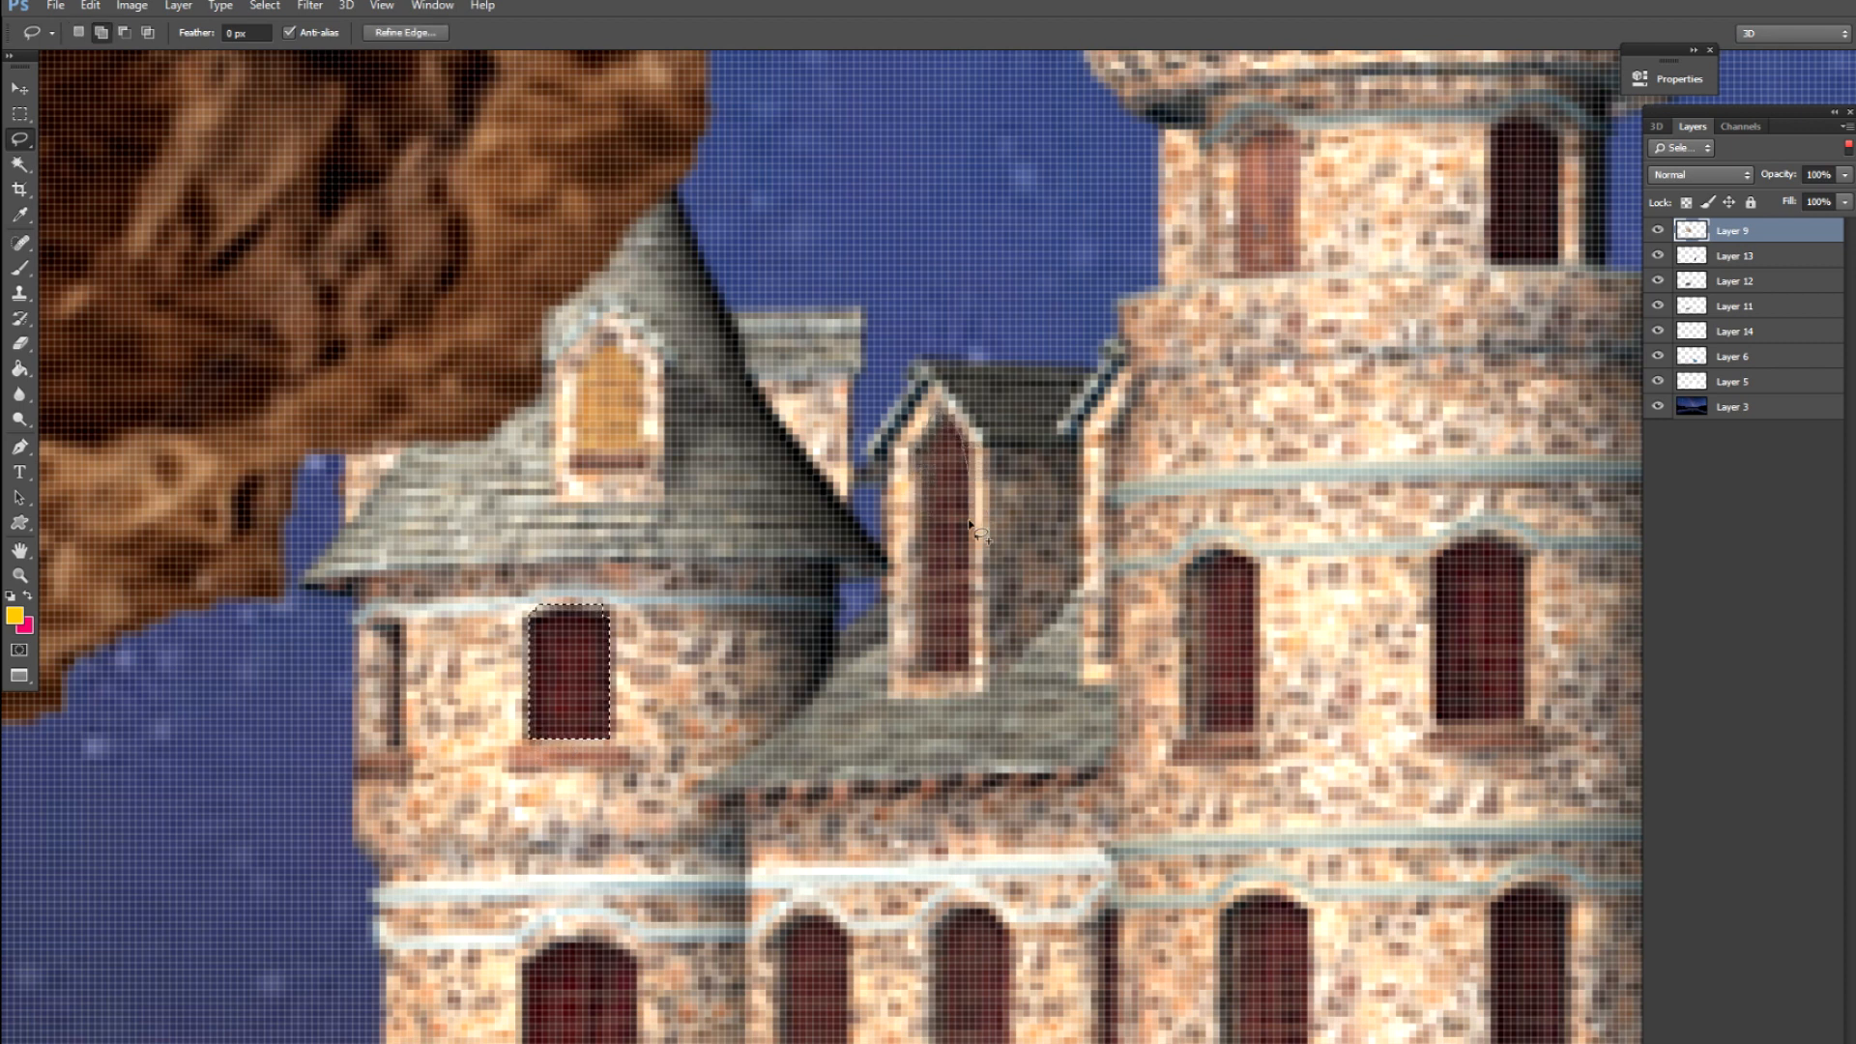
pyautogui.moveTo(921, 666); pyautogui.dragTo(936, 417)
pyautogui.moveTo(926, 670); pyautogui.dragTo(974, 654)
# Add the left turret's next window down and the two arched windows beside it to the selection
pyautogui.moveTo(668, 864); pyautogui.dragTo(728, 586)
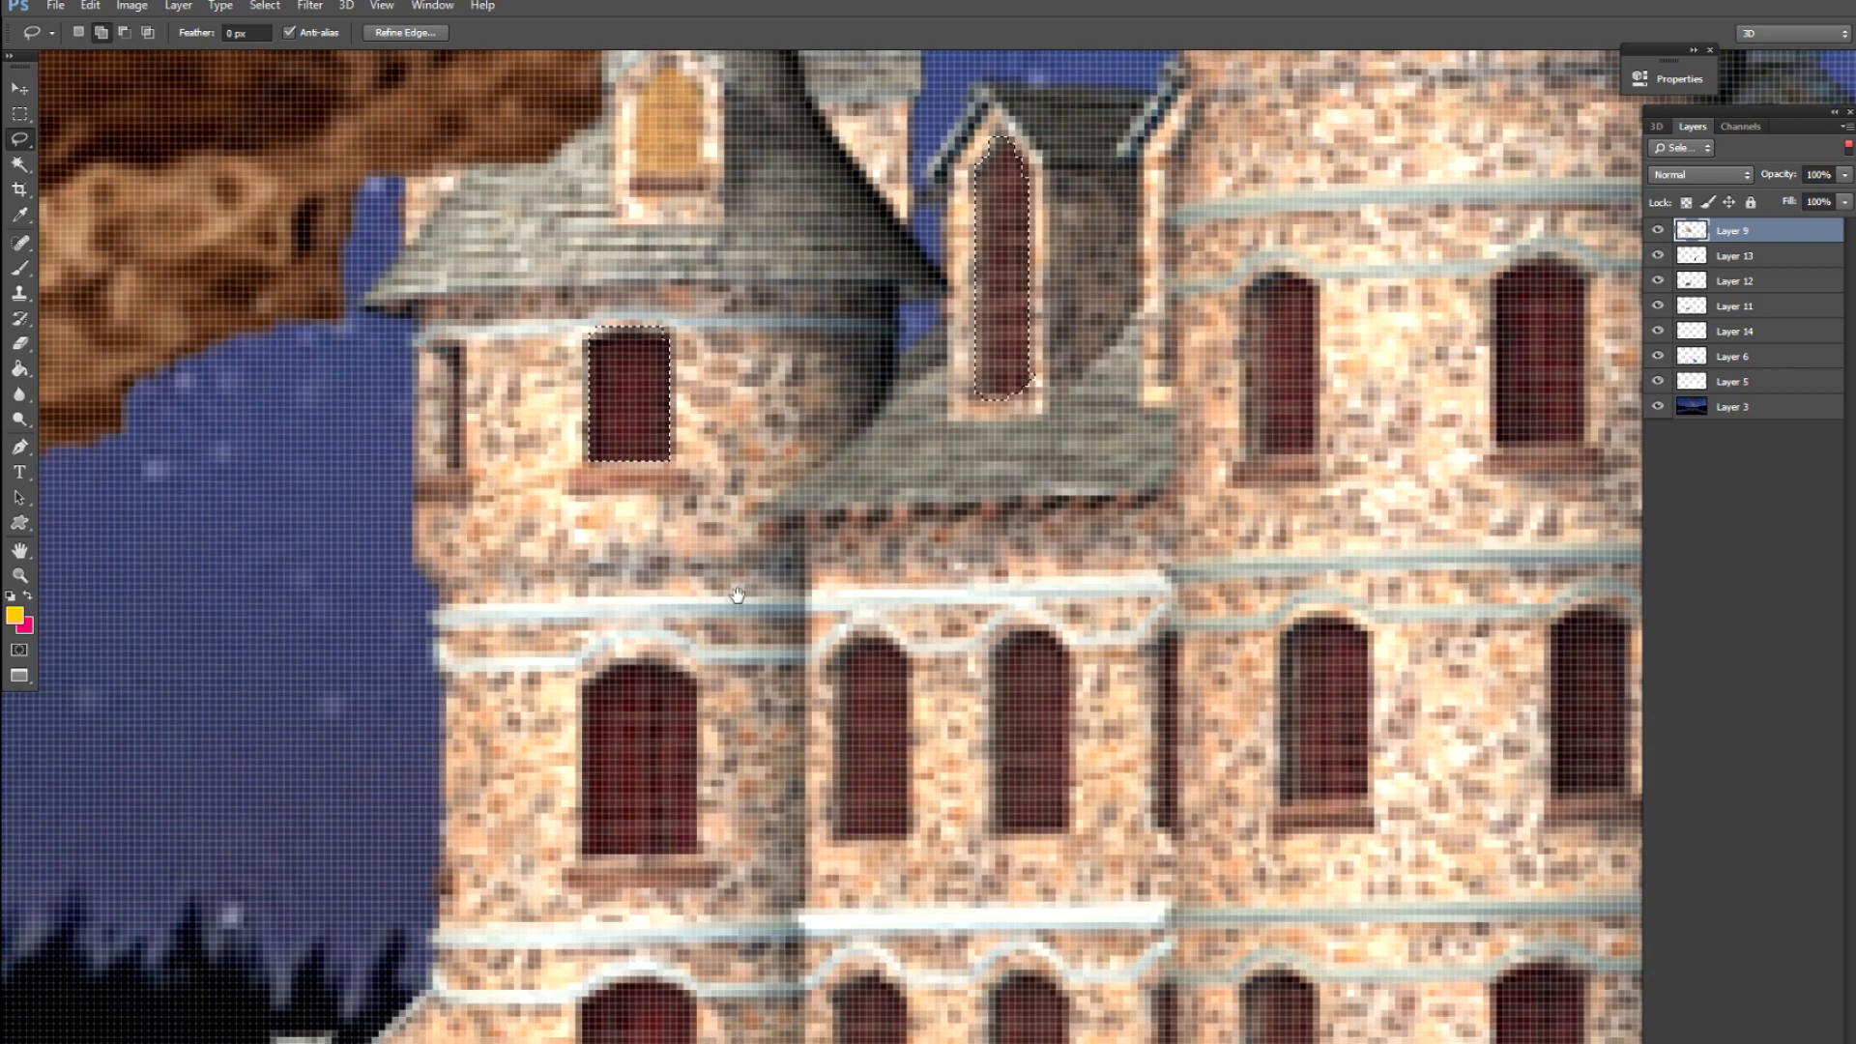
pyautogui.moveTo(636, 672); pyautogui.dragTo(703, 686)
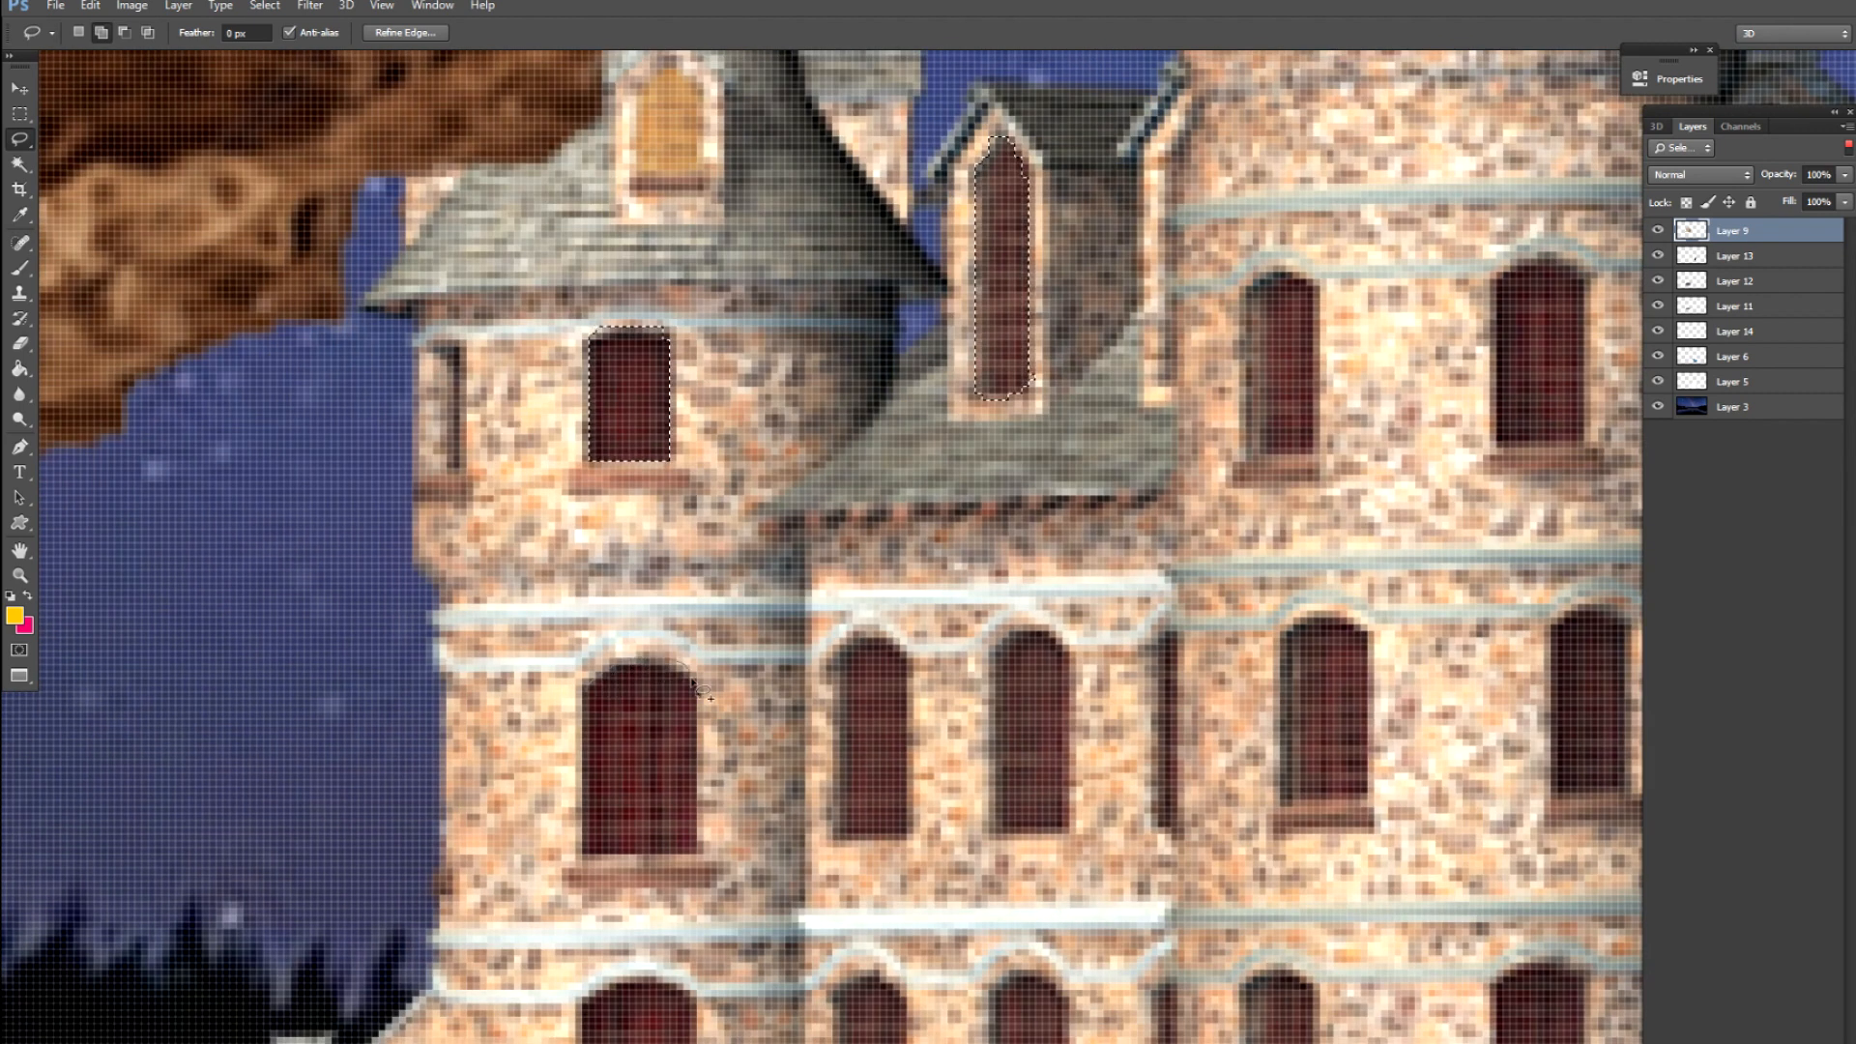
pyautogui.moveTo(693, 853)
pyautogui.mouseDown()
pyautogui.moveTo(641, 855)
pyautogui.moveTo(578, 764)
pyautogui.moveTo(581, 674)
pyautogui.mouseUp()
pyautogui.moveTo(827, 797); pyautogui.dragTo(829, 667)
pyautogui.moveTo(1000, 646); pyautogui.dragTo(1061, 667)
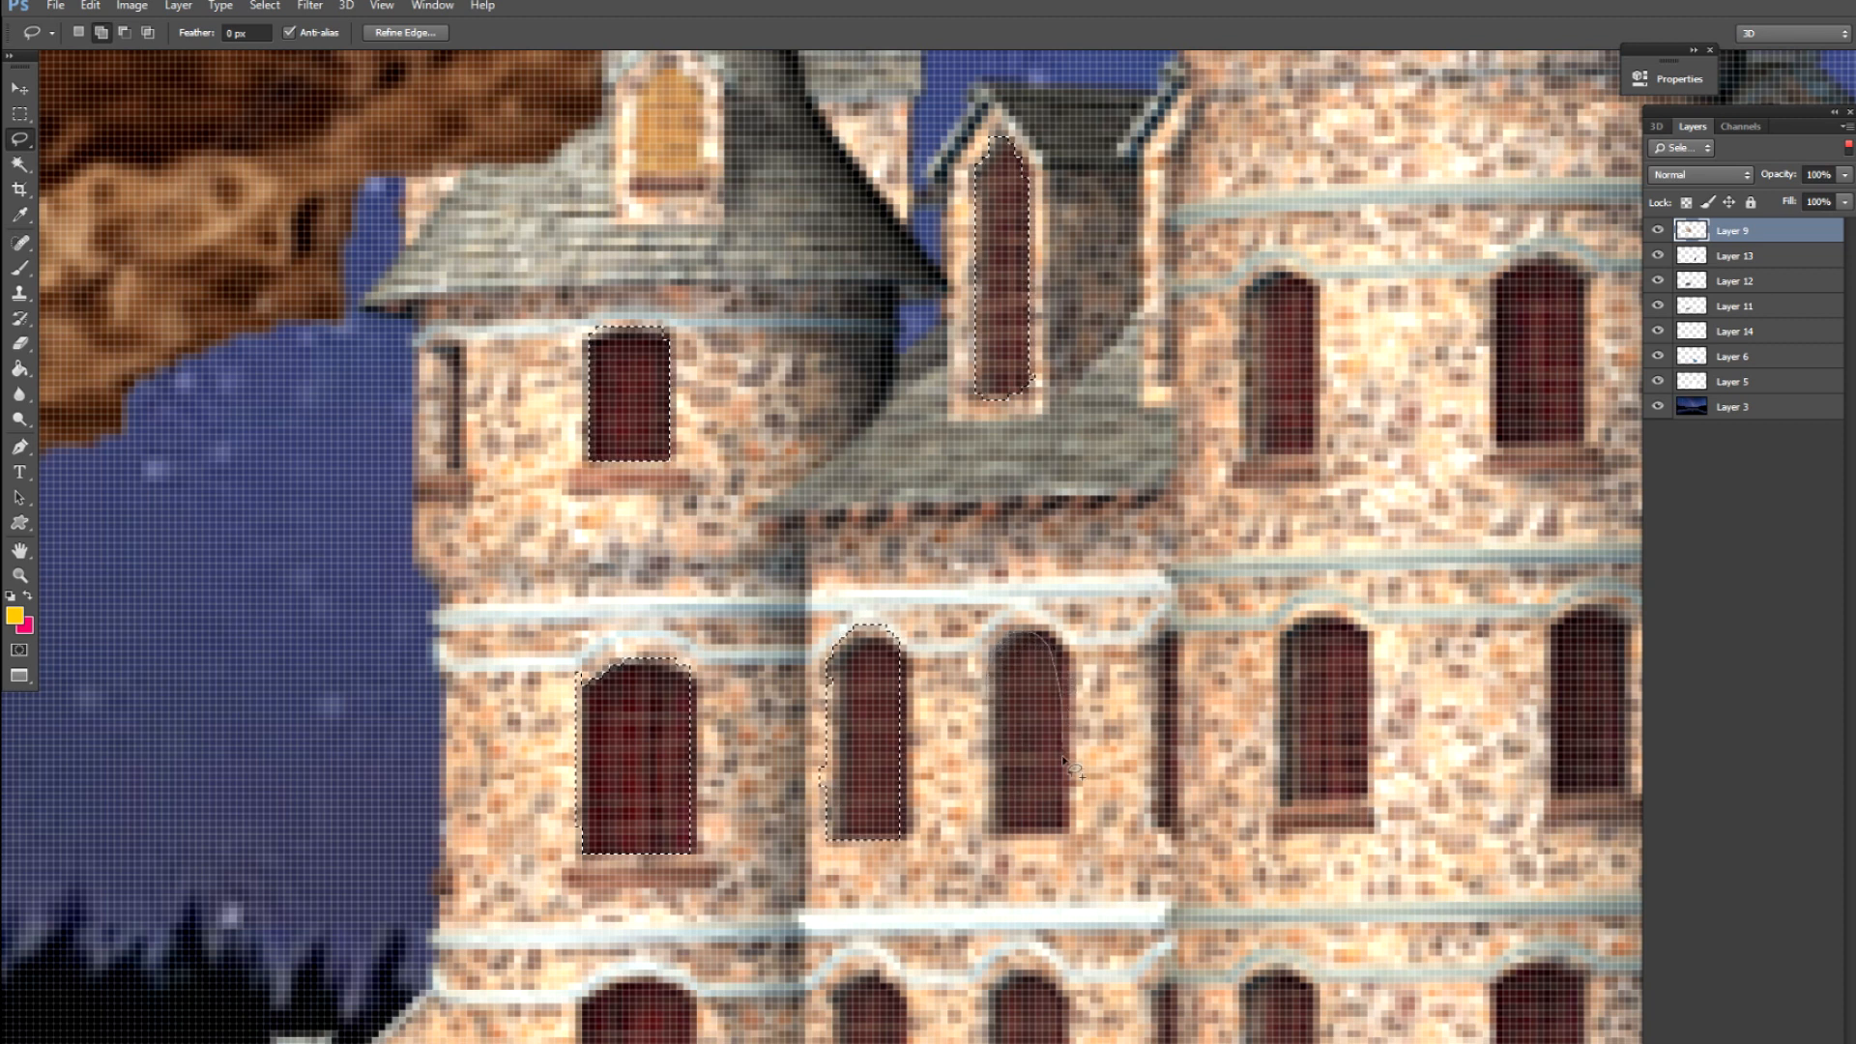
pyautogui.moveTo(995, 839); pyautogui.dragTo(995, 835)
# Add the two pairs of windows on the middle storeys of the castle's central tower to the selection
pyautogui.moveTo(1281, 660)
pyautogui.mouseDown()
pyautogui.moveTo(861, 541)
pyautogui.moveTo(859, 523)
pyautogui.moveTo(940, 511)
pyautogui.moveTo(954, 661)
pyautogui.moveTo(861, 673)
pyautogui.mouseUp()
pyautogui.moveTo(1138, 624)
pyautogui.mouseDown()
pyautogui.moveTo(977, 622)
pyautogui.moveTo(985, 495)
pyautogui.moveTo(1048, 566)
pyautogui.mouseUp()
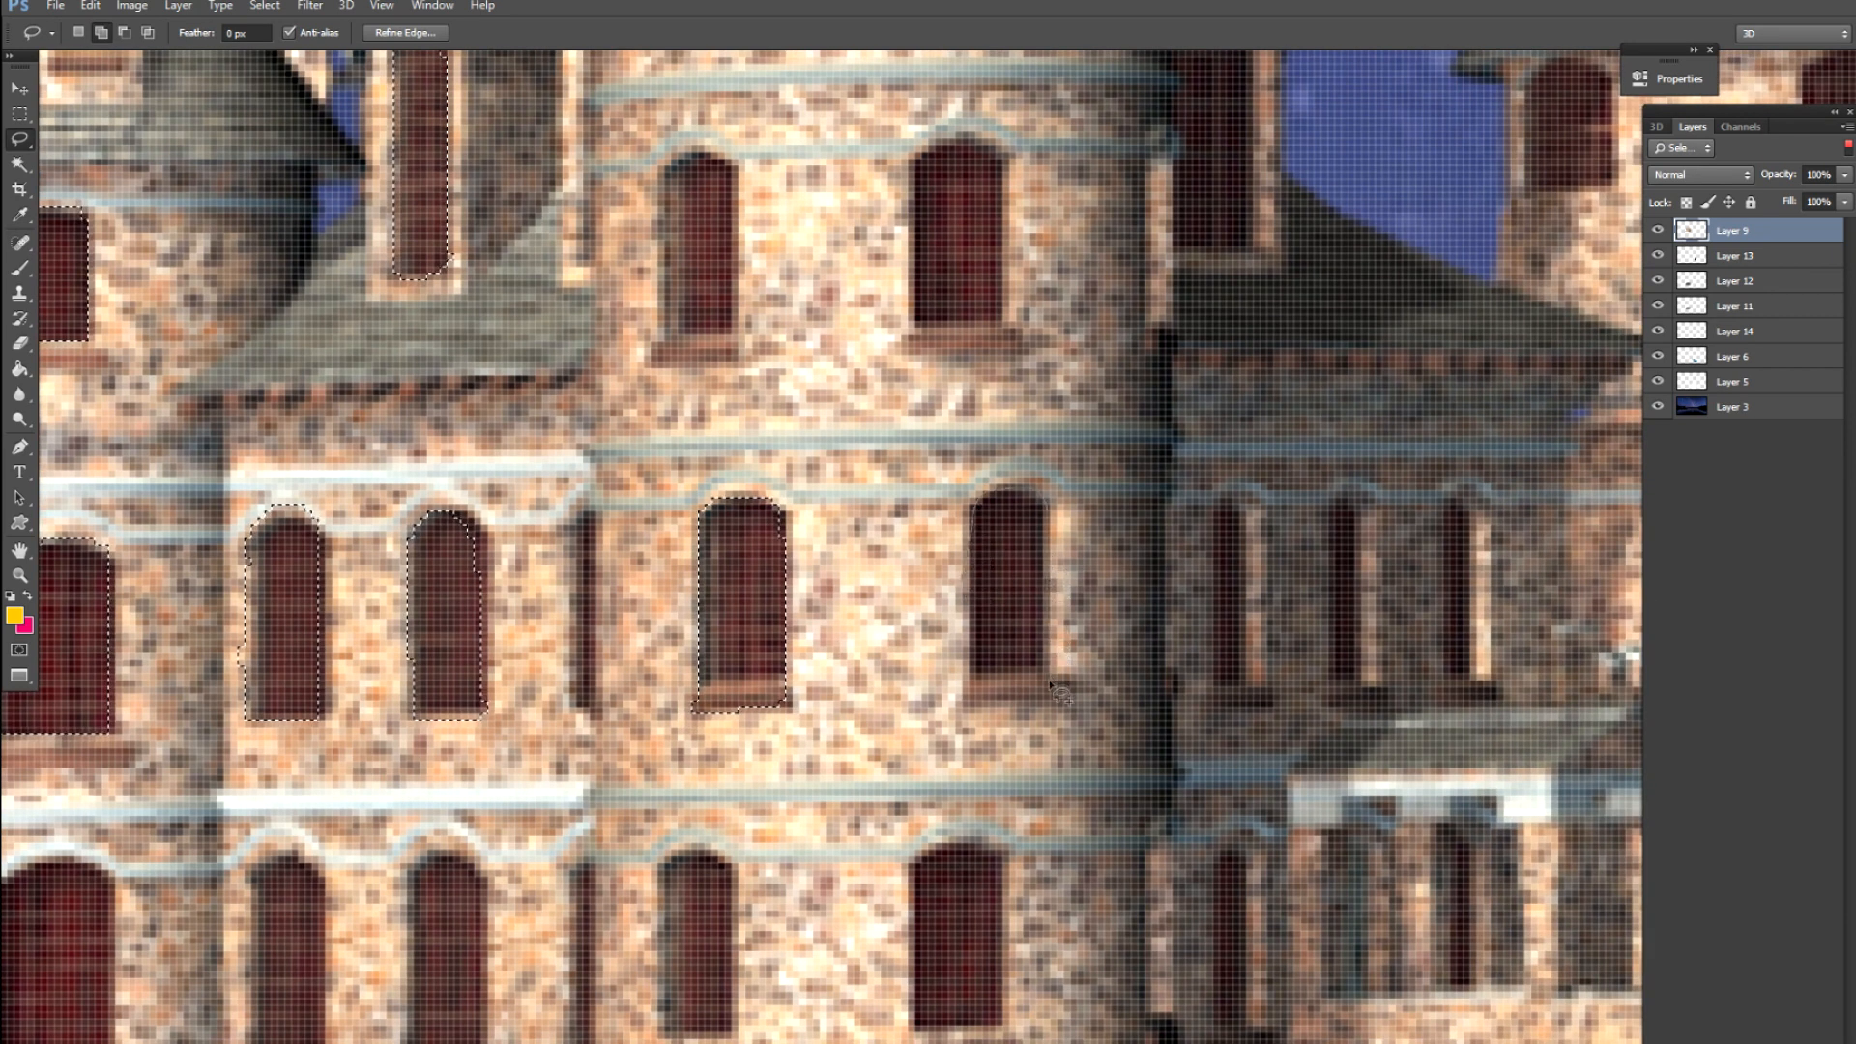
pyautogui.moveTo(970, 705); pyautogui.dragTo(967, 582)
pyautogui.moveTo(961, 480); pyautogui.dragTo(944, 832)
pyautogui.moveTo(646, 573)
pyautogui.mouseDown()
pyautogui.moveTo(650, 517)
pyautogui.moveTo(713, 507)
pyautogui.mouseUp()
pyautogui.moveTo(681, 720)
pyautogui.mouseDown()
pyautogui.moveTo(648, 704)
pyautogui.moveTo(646, 574)
pyautogui.mouseUp()
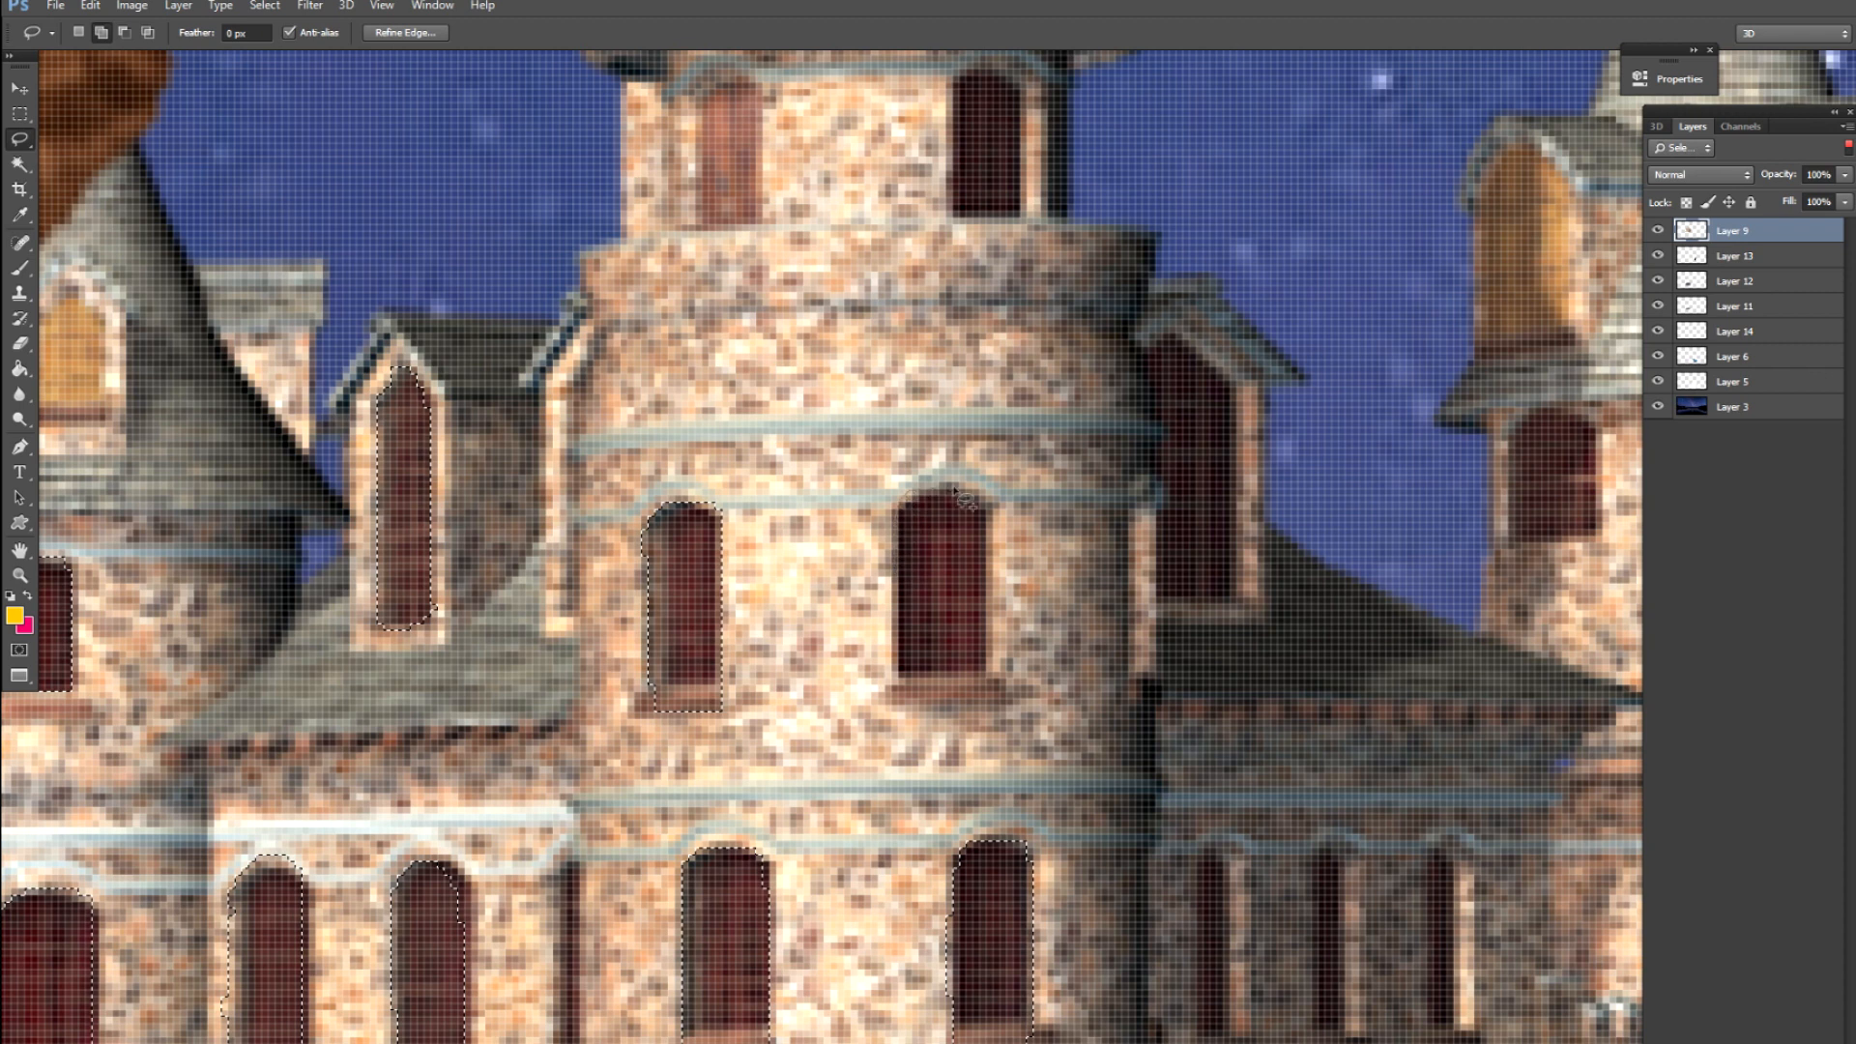
pyautogui.moveTo(899, 703)
pyautogui.mouseDown()
pyautogui.moveTo(858, 731)
pyautogui.moveTo(913, 402)
pyautogui.moveTo(968, 400)
pyautogui.mouseUp()
# Add the central tower's two upper arched windows and four small windows under its roof to the selection
pyautogui.scroll(5, 897, 440)
pyautogui.moveTo(973, 544); pyautogui.dragTo(901, 455)
pyautogui.moveTo(665, 425)
pyautogui.mouseDown()
pyautogui.moveTo(698, 399)
pyautogui.moveTo(729, 517)
pyautogui.moveTo(656, 466)
pyautogui.mouseUp()
pyautogui.moveTo(680, 336); pyautogui.dragTo(738, 676)
pyautogui.moveTo(652, 543); pyautogui.dragTo(674, 463)
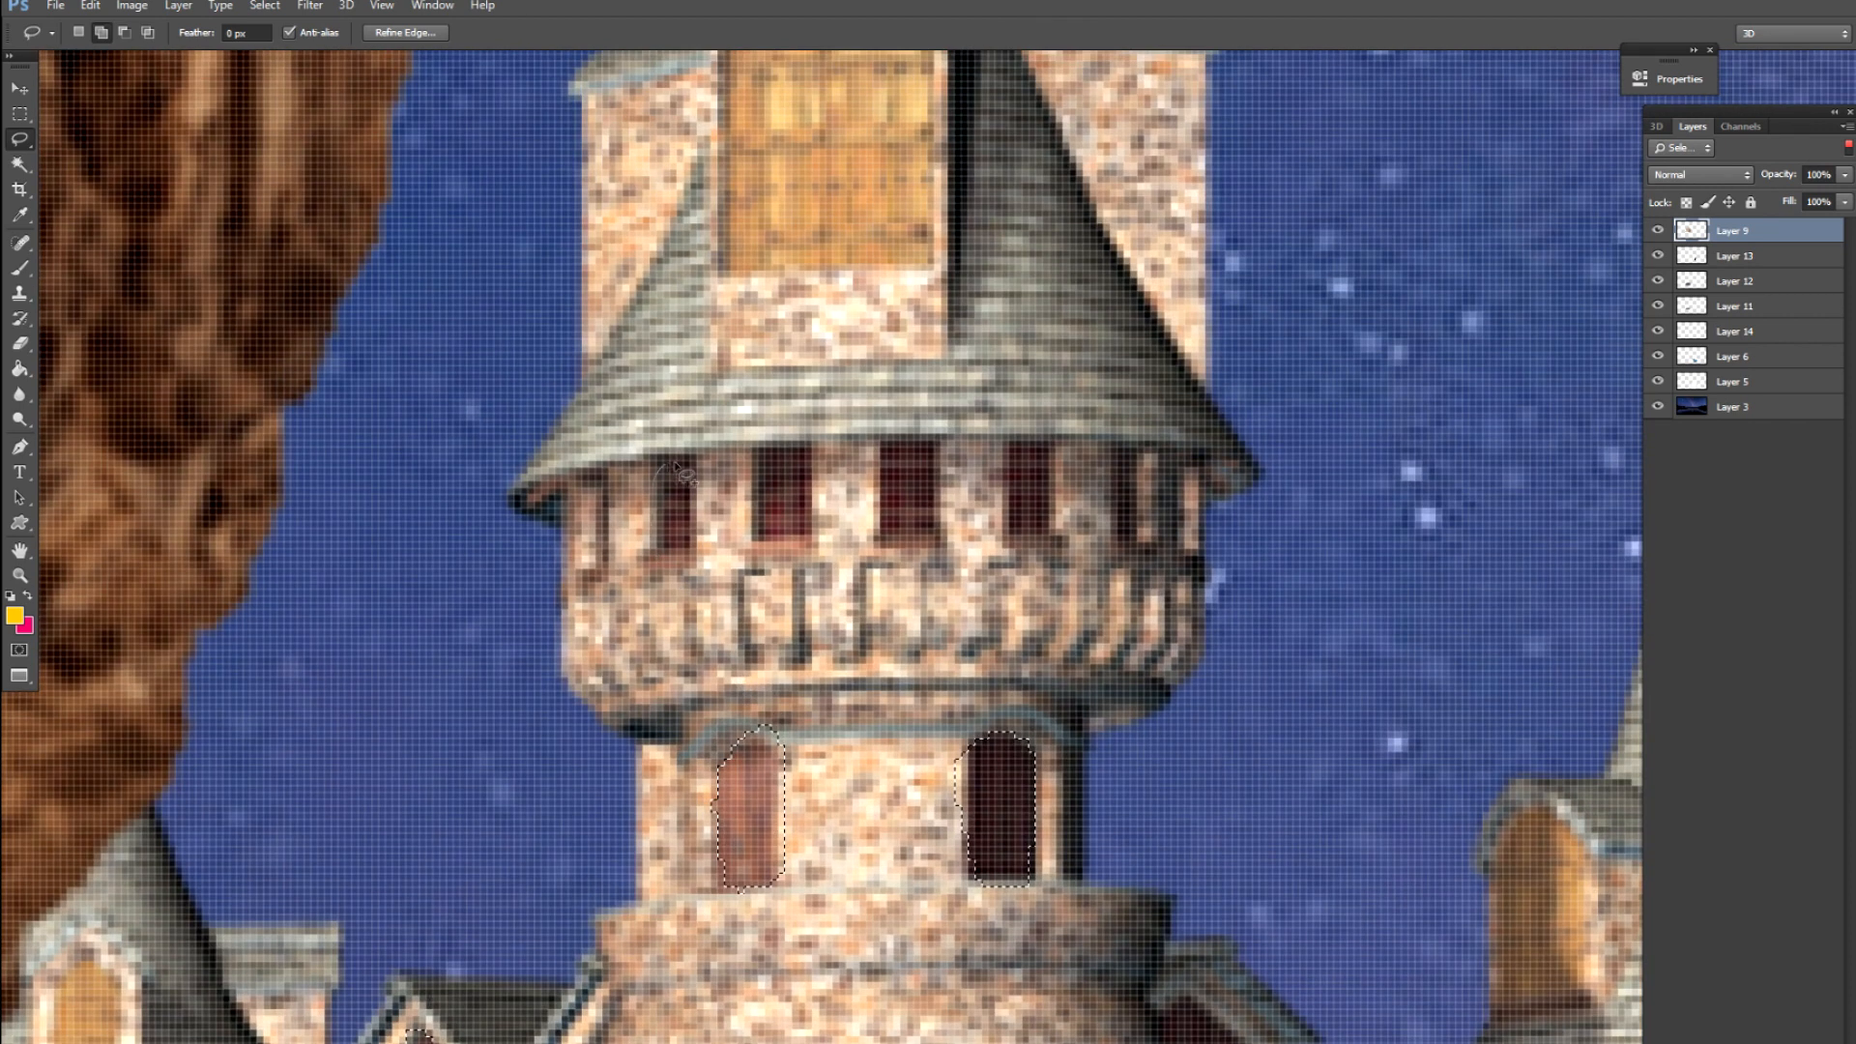
pyautogui.moveTo(677, 565); pyautogui.dragTo(655, 546)
pyautogui.moveTo(749, 505)
pyautogui.mouseDown()
pyautogui.moveTo(767, 445)
pyautogui.moveTo(812, 478)
pyautogui.mouseUp()
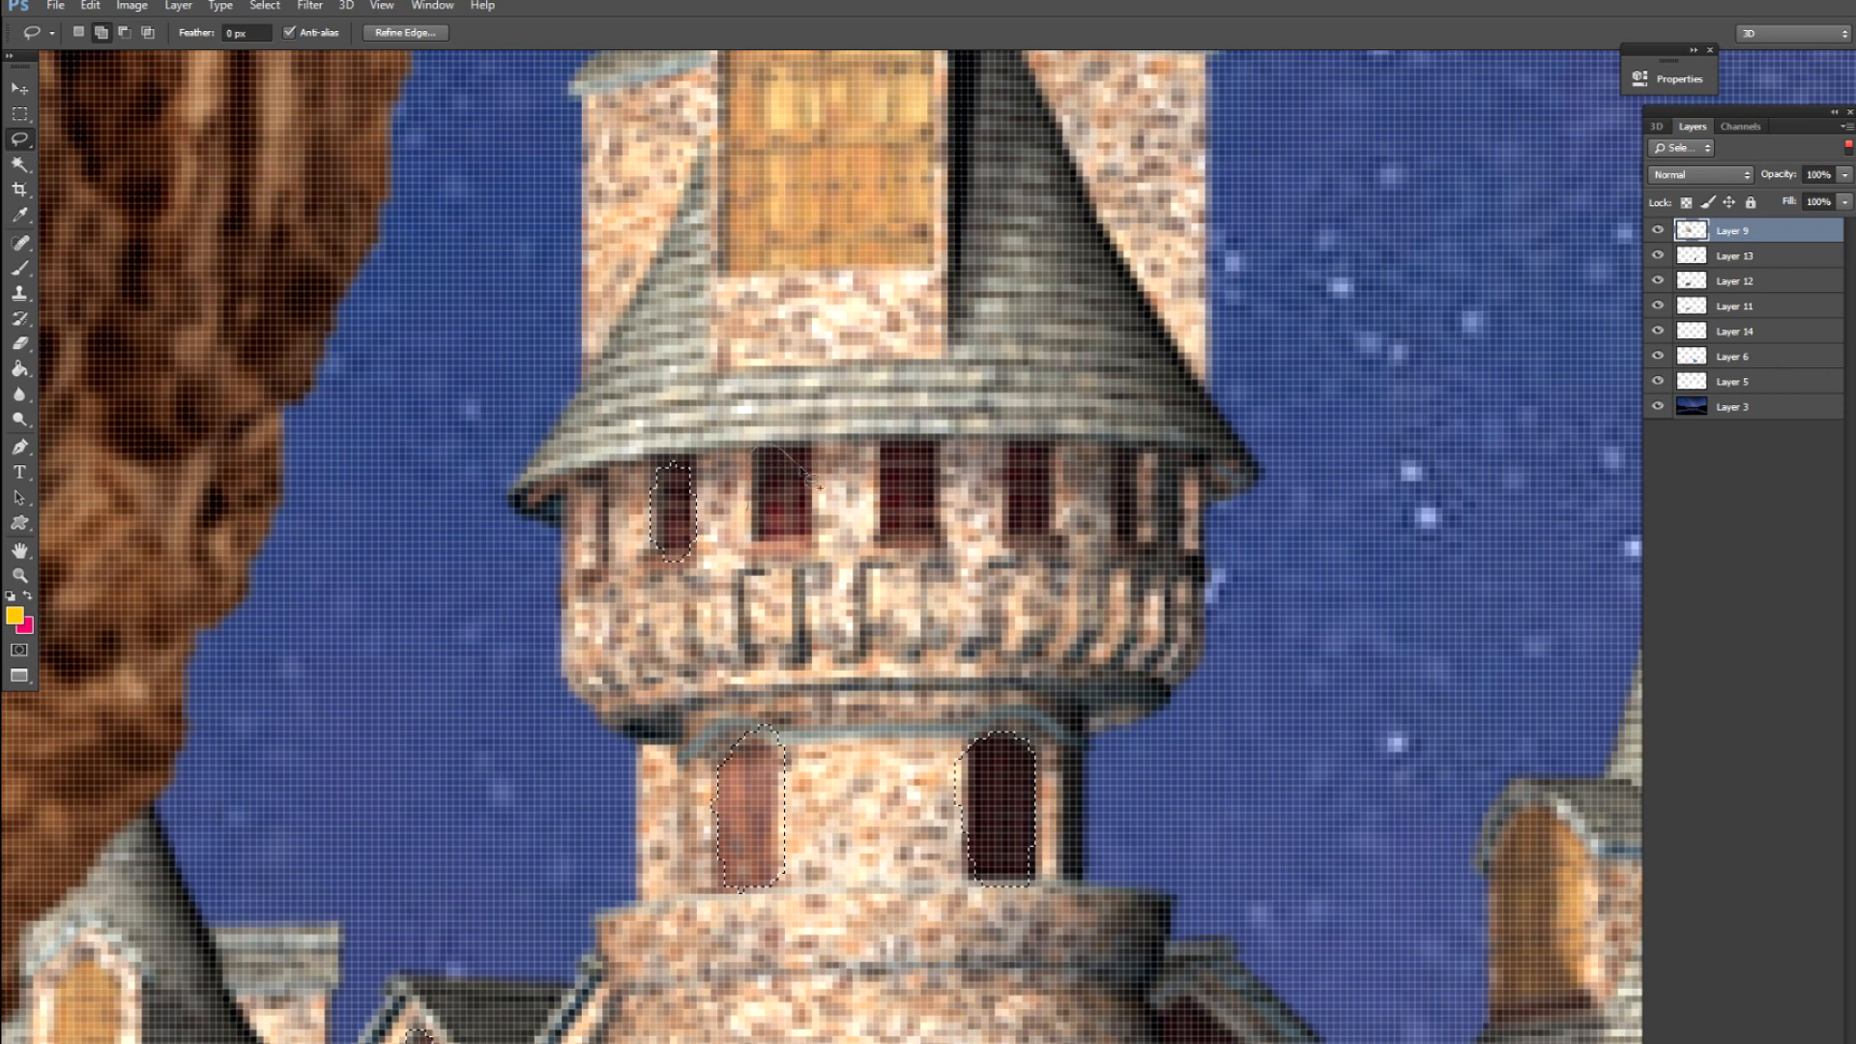
pyautogui.moveTo(764, 554); pyautogui.dragTo(750, 522)
pyautogui.moveTo(877, 512)
pyautogui.mouseDown()
pyautogui.moveTo(907, 434)
pyautogui.moveTo(911, 547)
pyautogui.moveTo(878, 527)
pyautogui.mouseUp()
pyautogui.moveTo(1010, 509)
pyautogui.mouseDown()
pyautogui.moveTo(1013, 455)
pyautogui.moveTo(1029, 534)
pyautogui.moveTo(1010, 503)
pyautogui.mouseUp()
# Add the right dormer window, the right turret's two upper windows and the window beside the porch to the selection
pyautogui.moveTo(1020, 498)
pyautogui.mouseDown()
pyautogui.moveTo(836, 353)
pyautogui.moveTo(623, 131)
pyautogui.mouseUp()
pyautogui.moveTo(843, 648)
pyautogui.mouseDown()
pyautogui.moveTo(765, 535)
pyautogui.moveTo(815, 558)
pyautogui.moveTo(831, 597)
pyautogui.moveTo(831, 783)
pyautogui.moveTo(757, 797)
pyautogui.moveTo(754, 629)
pyautogui.mouseUp()
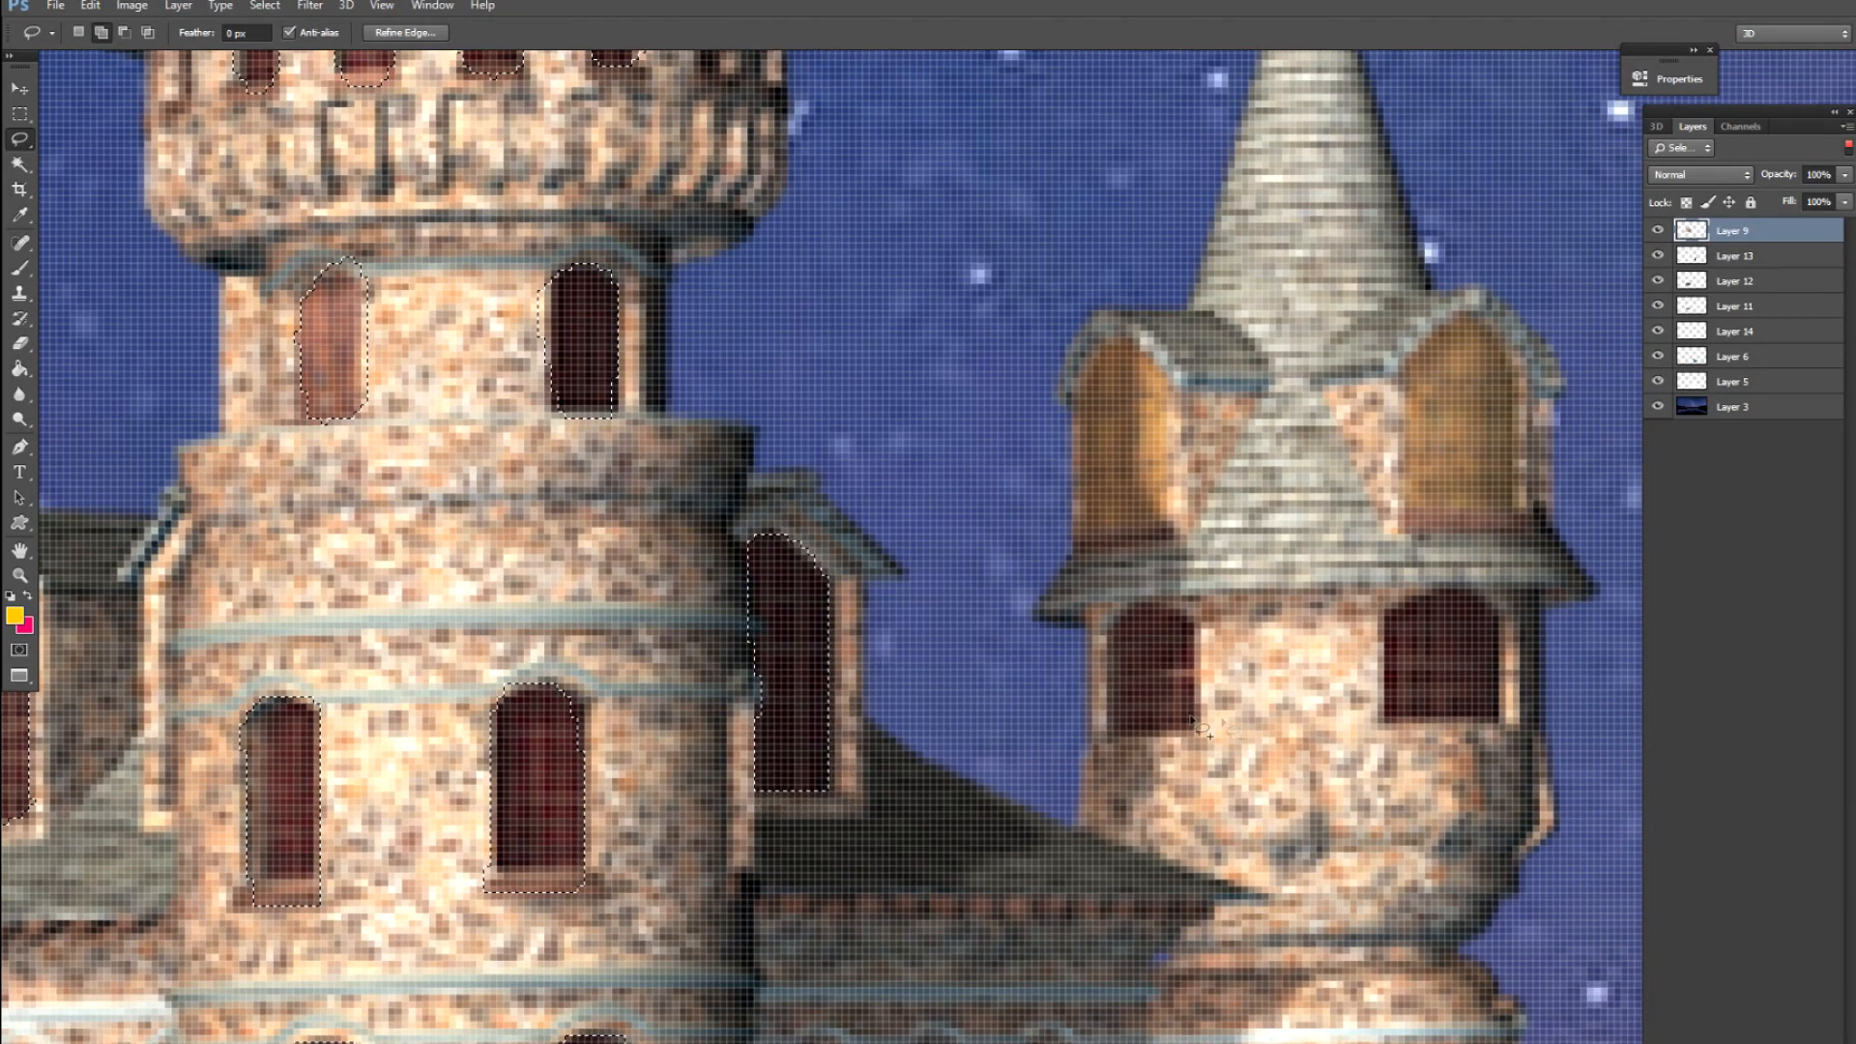
pyautogui.moveTo(1202, 703)
pyautogui.mouseDown()
pyautogui.moveTo(1202, 742)
pyautogui.moveTo(1111, 725)
pyautogui.mouseUp()
pyautogui.moveTo(1390, 698)
pyautogui.mouseDown()
pyautogui.moveTo(957, 609)
pyautogui.moveTo(1042, 497)
pyautogui.moveTo(1081, 607)
pyautogui.moveTo(1054, 634)
pyautogui.moveTo(952, 636)
pyautogui.mouseUp()
pyautogui.moveTo(861, 754); pyautogui.dragTo(1198, 304)
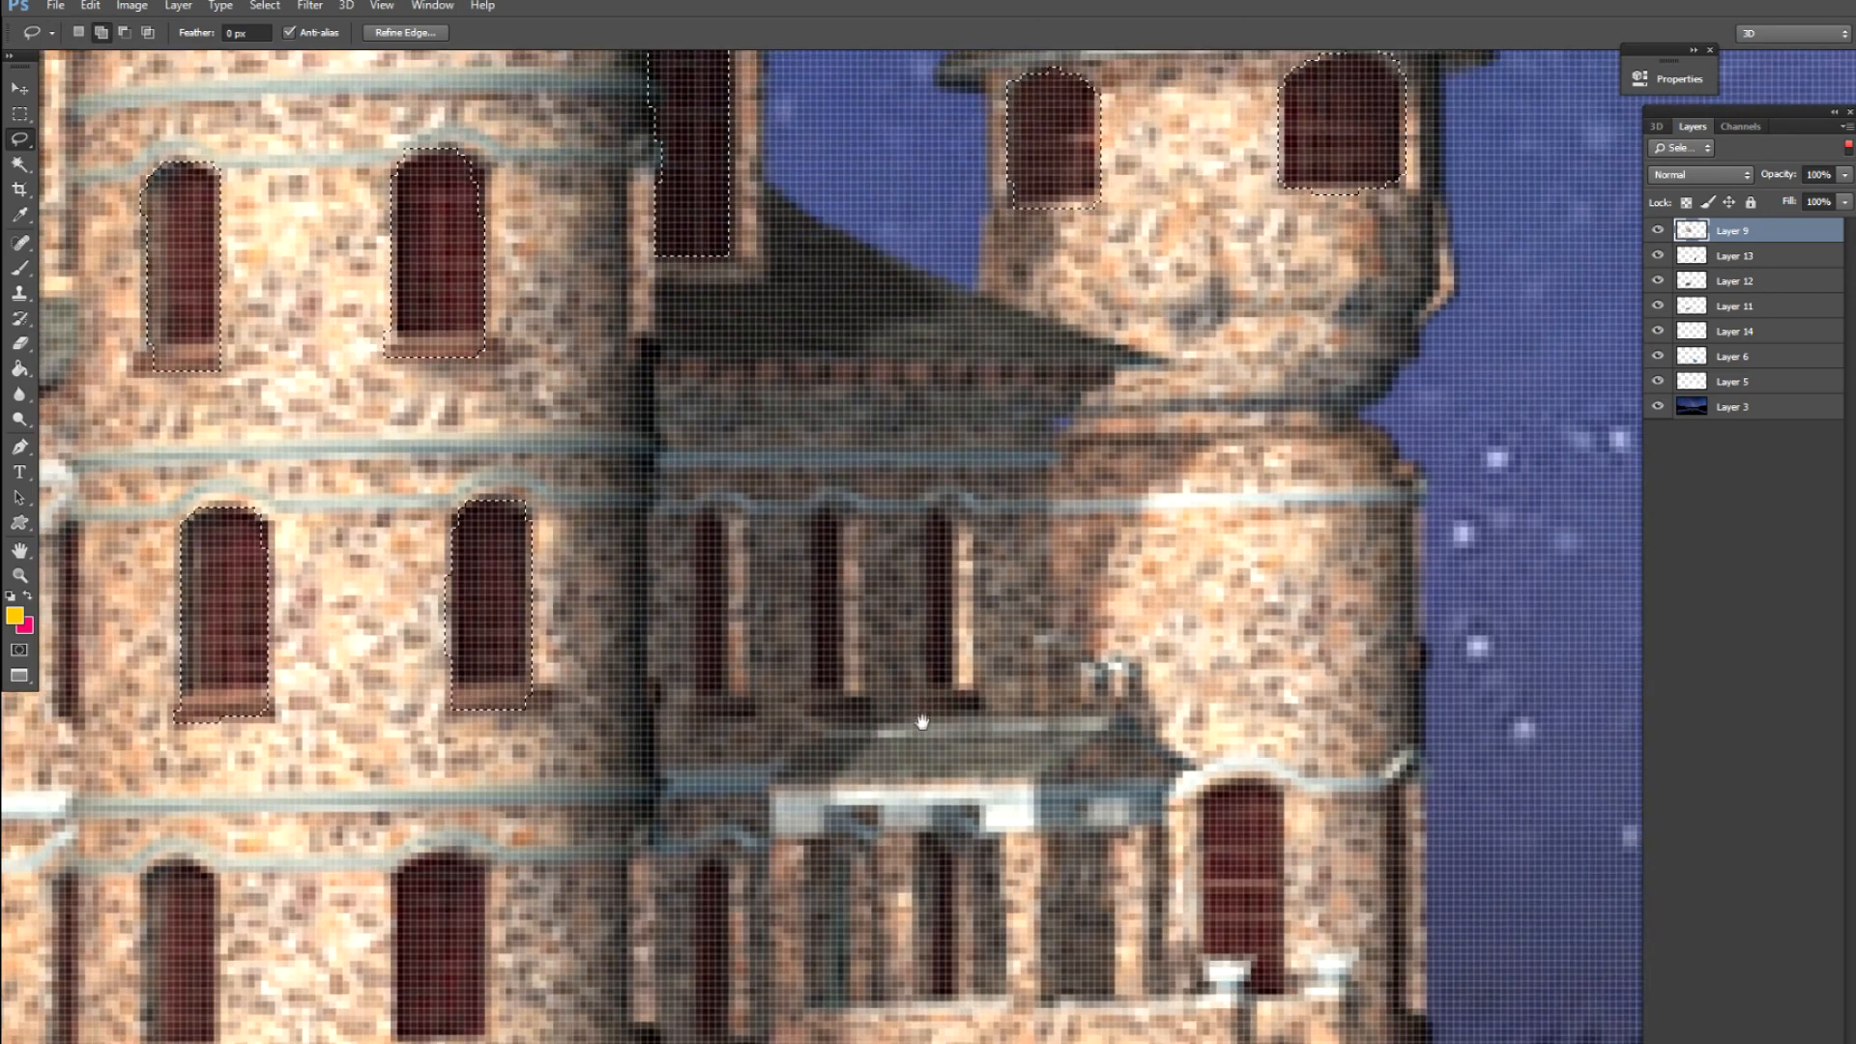
pyautogui.moveTo(919, 726); pyautogui.dragTo(940, 520)
pyautogui.moveTo(1218, 578)
pyautogui.mouseDown()
pyautogui.moveTo(1272, 572)
pyautogui.moveTo(1294, 610)
pyautogui.mouseUp()
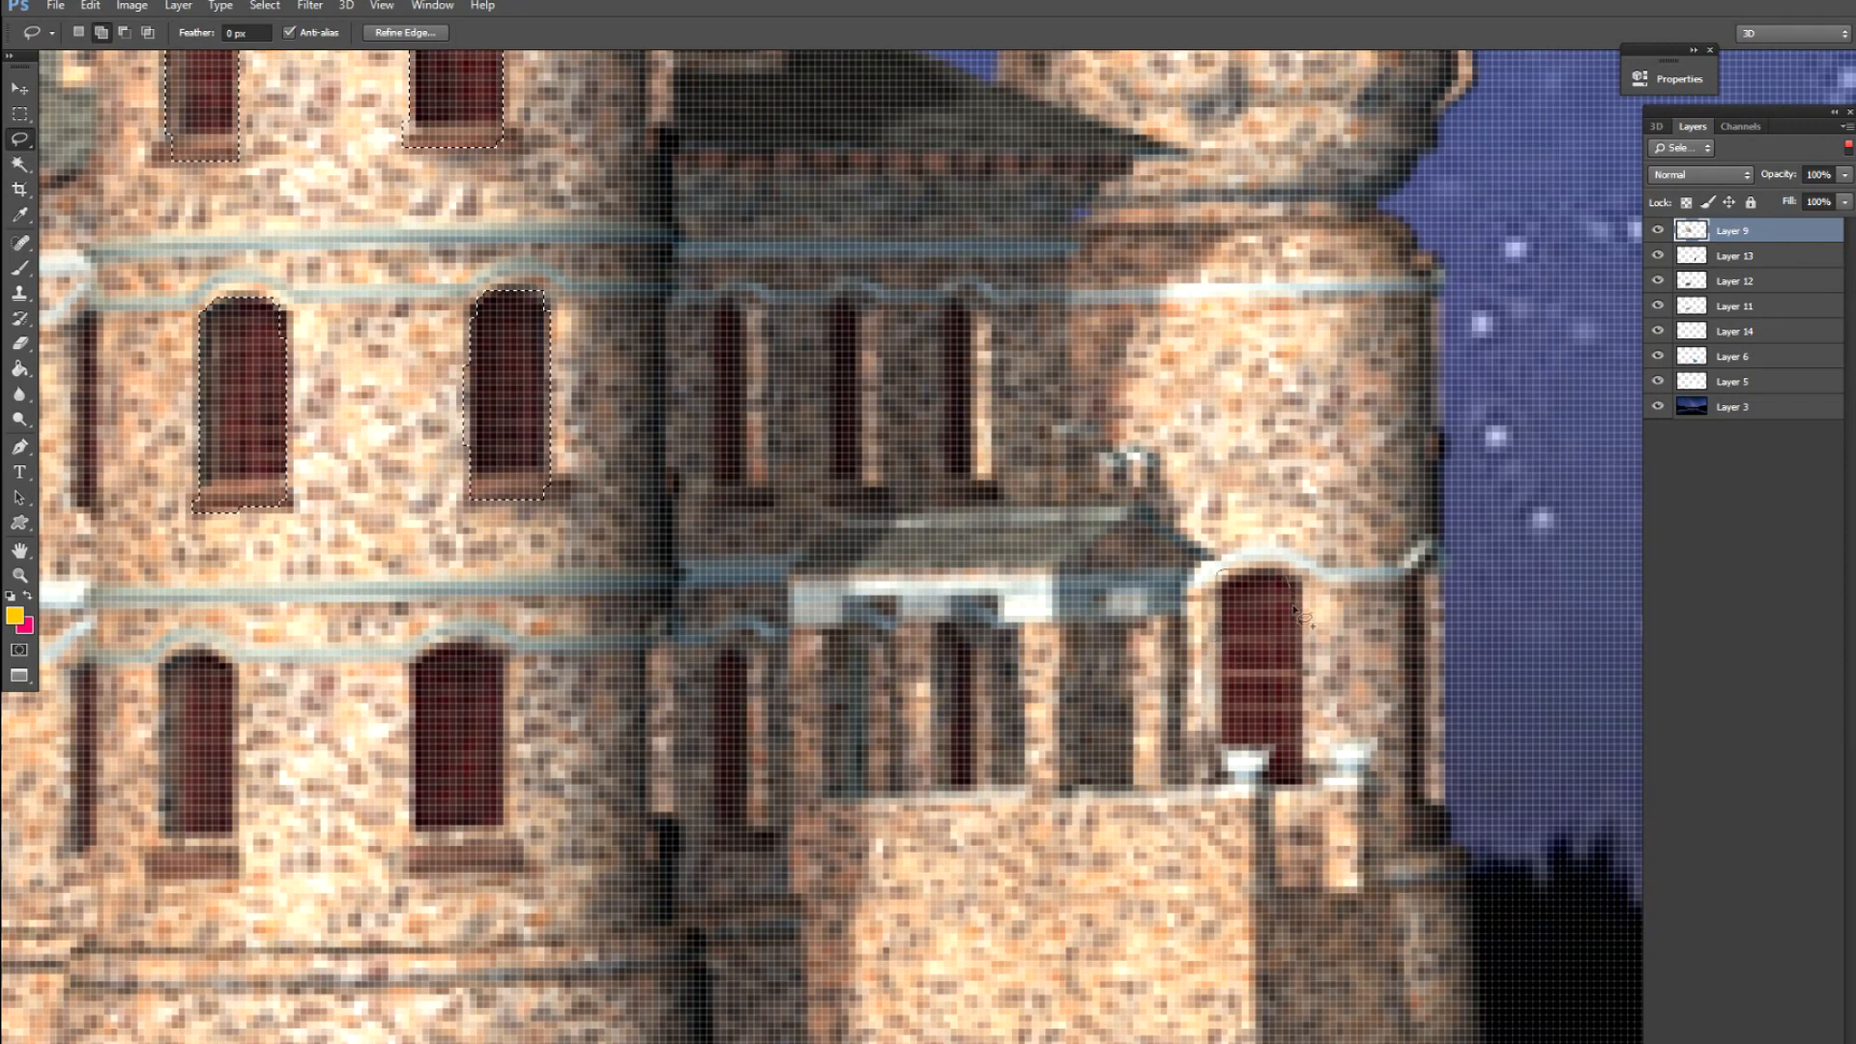
pyautogui.moveTo(1274, 769); pyautogui.dragTo(1220, 754)
# Add the castle's lowest row of windows, from the central tower across to the left turret, to the selection
pyautogui.moveTo(1051, 933); pyautogui.dragTo(1300, 667)
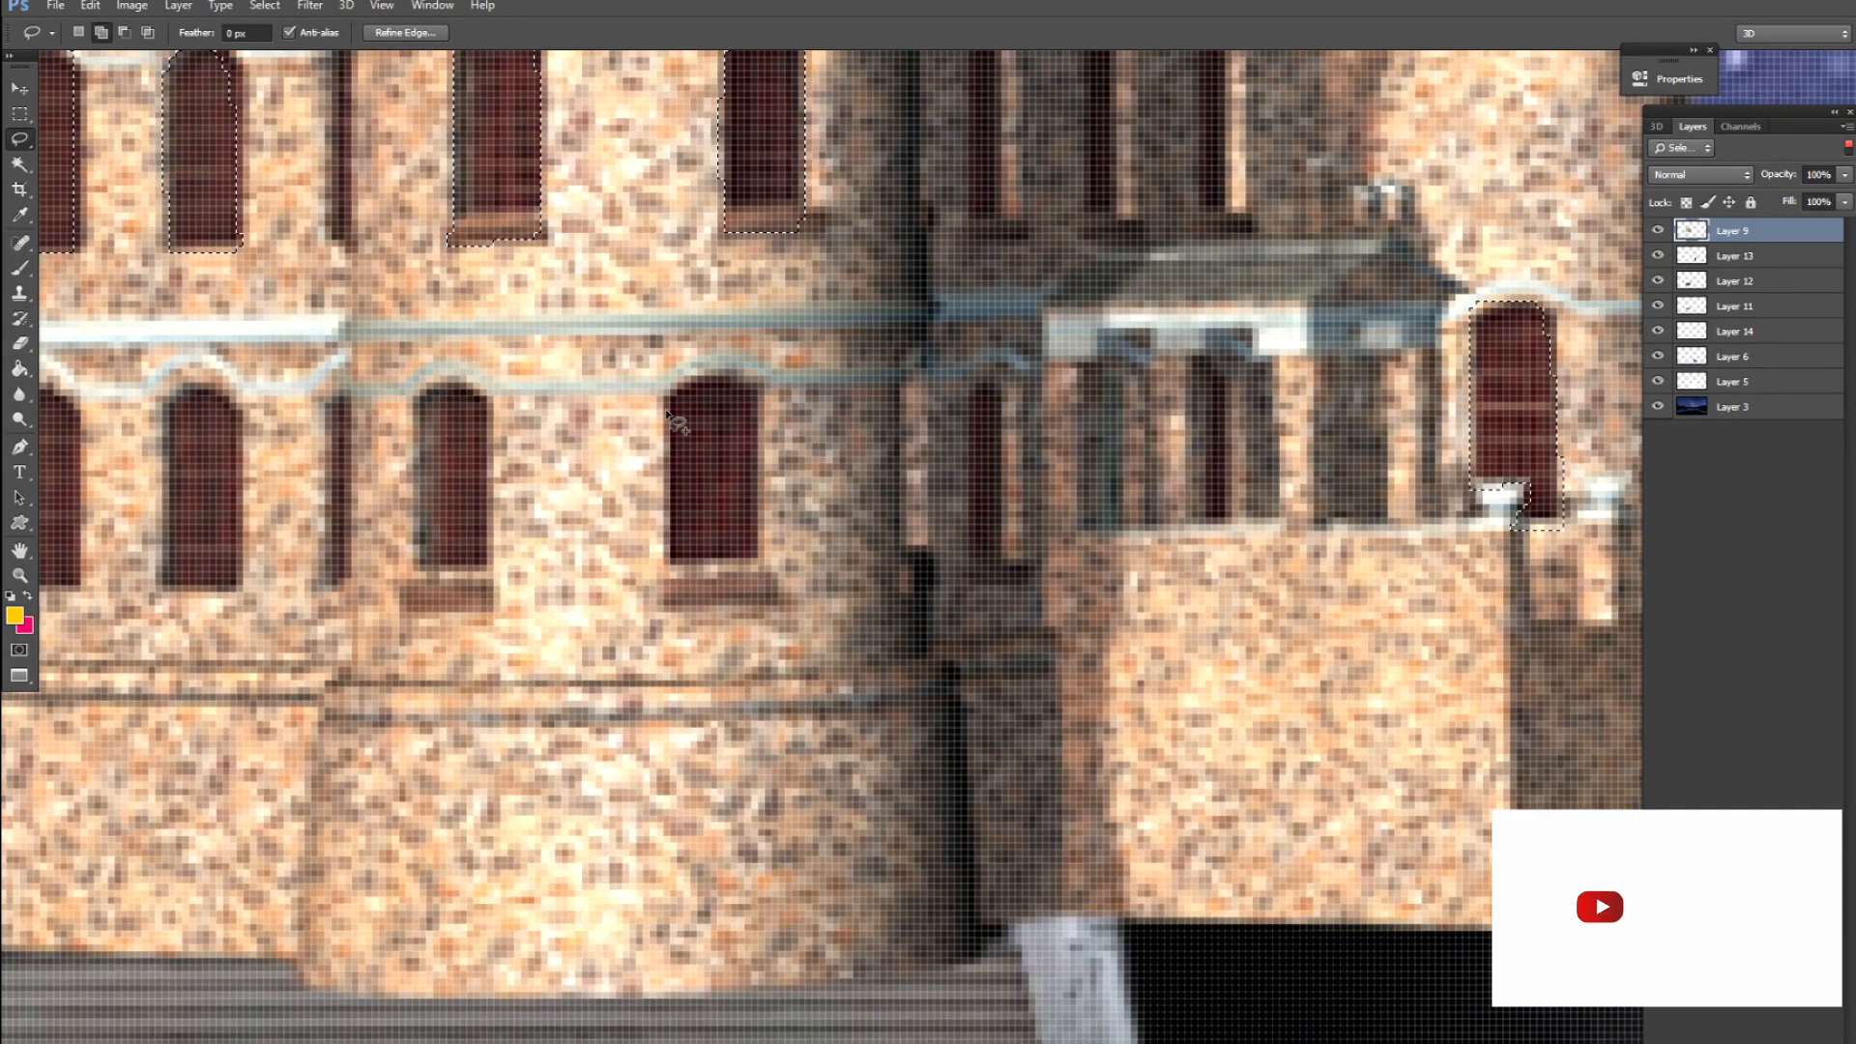
pyautogui.moveTo(754, 570)
pyautogui.mouseDown()
pyautogui.moveTo(677, 572)
pyautogui.moveTo(909, 465)
pyautogui.mouseUp()
pyautogui.moveTo(724, 406)
pyautogui.mouseDown()
pyautogui.moveTo(733, 319)
pyautogui.moveTo(798, 389)
pyautogui.mouseUp()
pyautogui.moveTo(786, 508); pyautogui.dragTo(723, 497)
pyautogui.moveTo(665, 484); pyautogui.dragTo(1067, 536)
pyautogui.moveTo(870, 509)
pyautogui.mouseDown()
pyautogui.moveTo(870, 430)
pyautogui.moveTo(906, 360)
pyautogui.mouseUp()
pyautogui.moveTo(913, 580); pyautogui.dragTo(875, 572)
pyautogui.moveTo(737, 541)
pyautogui.mouseDown()
pyautogui.moveTo(967, 541)
pyautogui.moveTo(982, 367)
pyautogui.mouseUp()
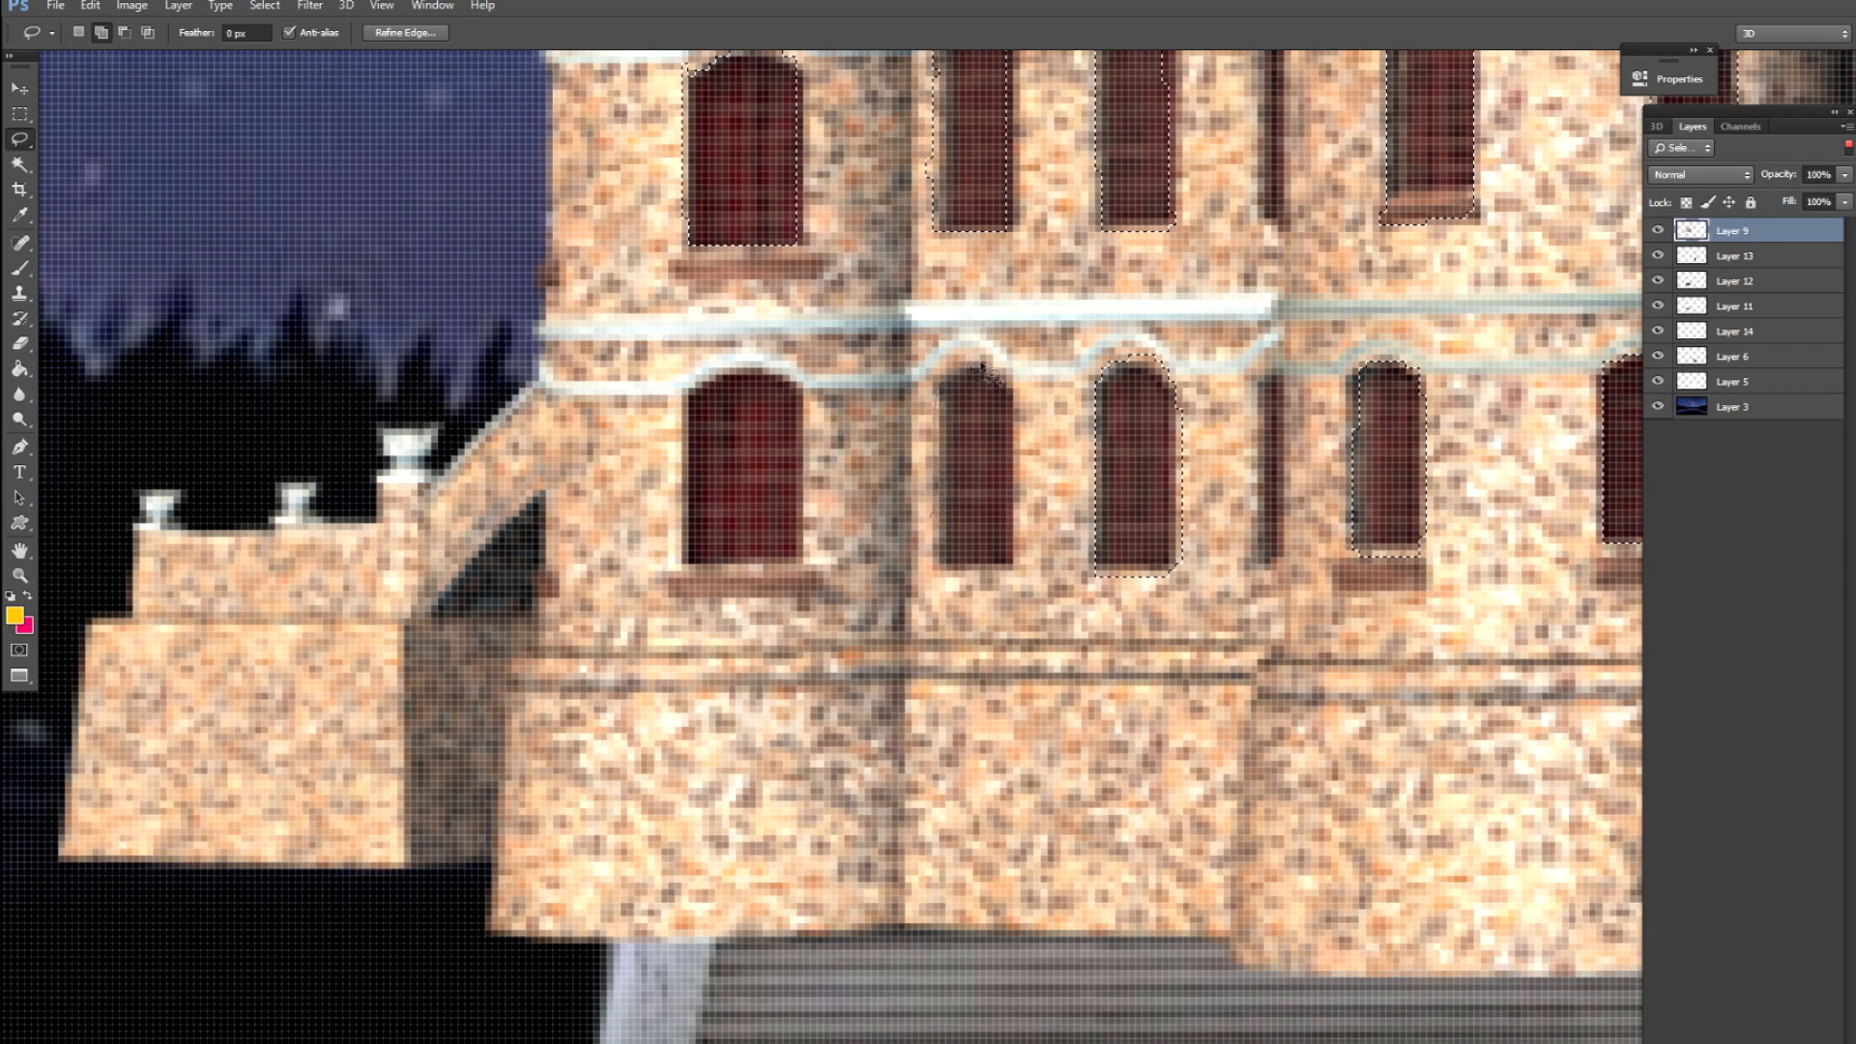
pyautogui.moveTo(1003, 575)
pyautogui.mouseDown()
pyautogui.moveTo(926, 571)
pyautogui.moveTo(1077, 521)
pyautogui.mouseUp()
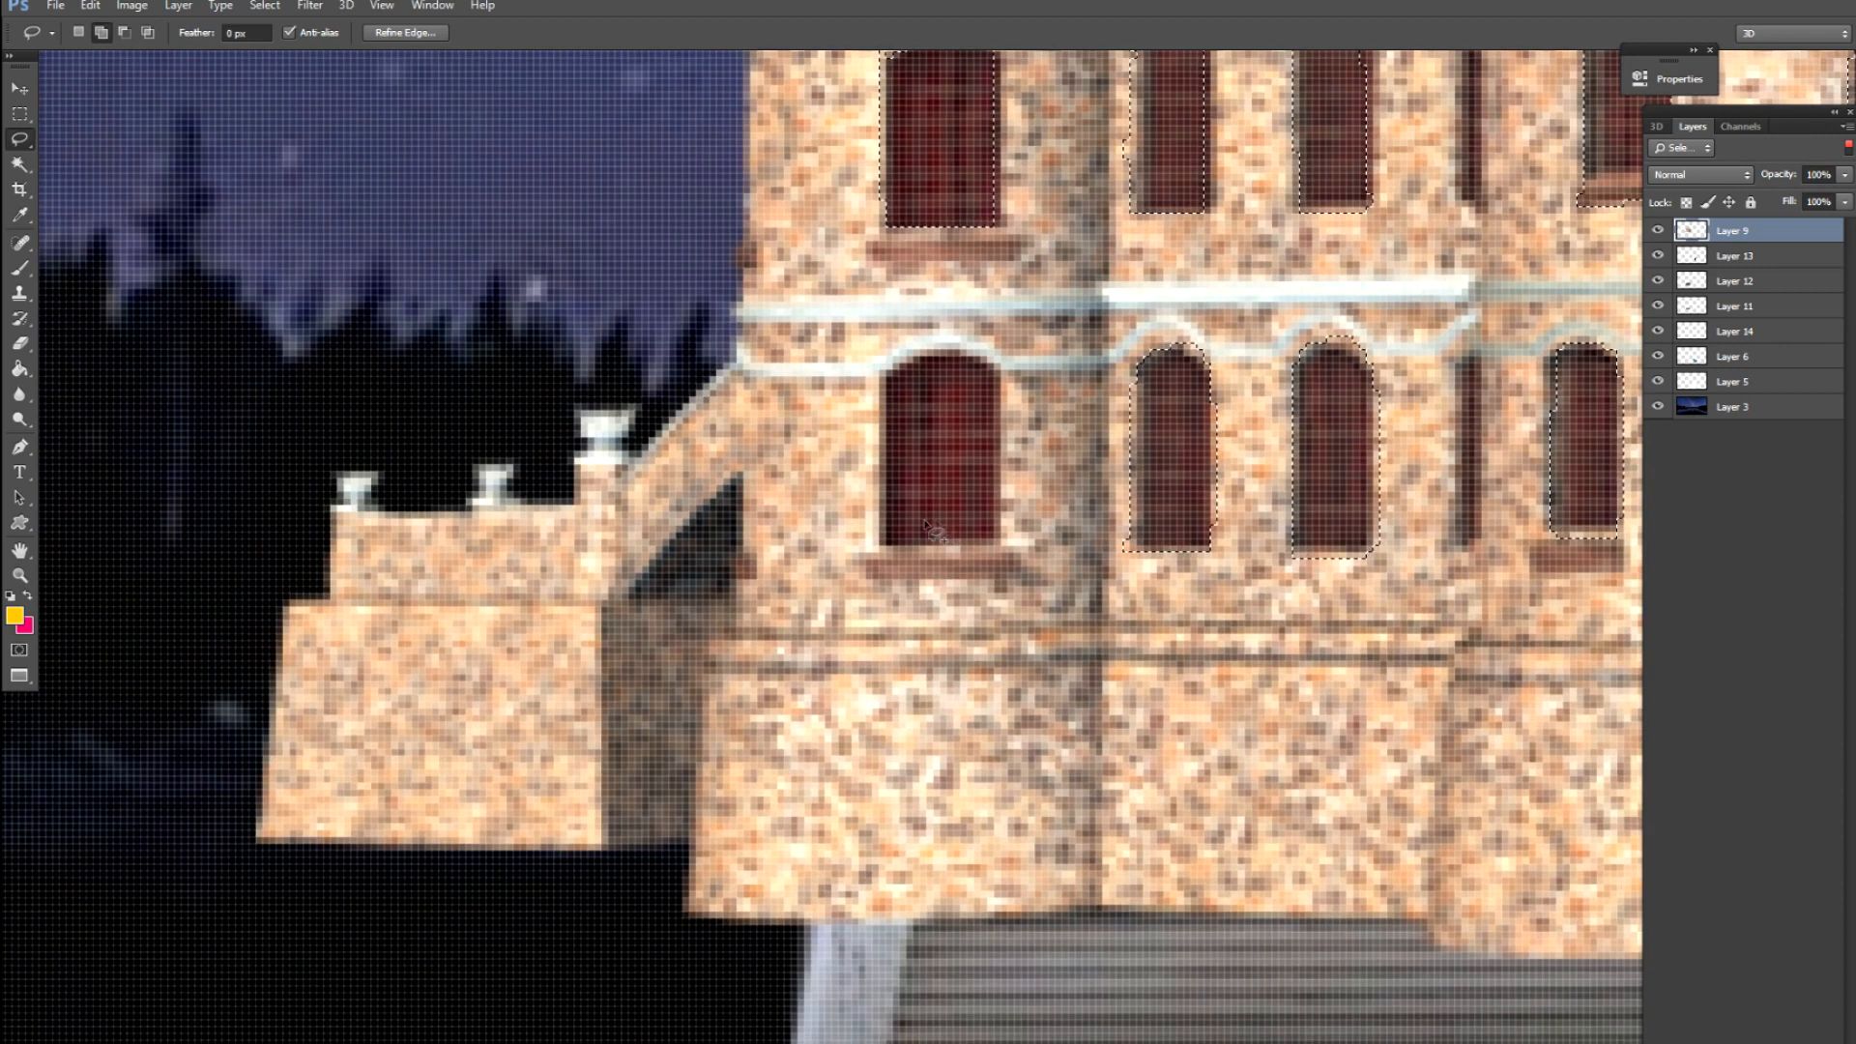
pyautogui.moveTo(880, 538)
pyautogui.mouseDown()
pyautogui.moveTo(899, 365)
pyautogui.moveTo(1001, 367)
pyautogui.mouseUp()
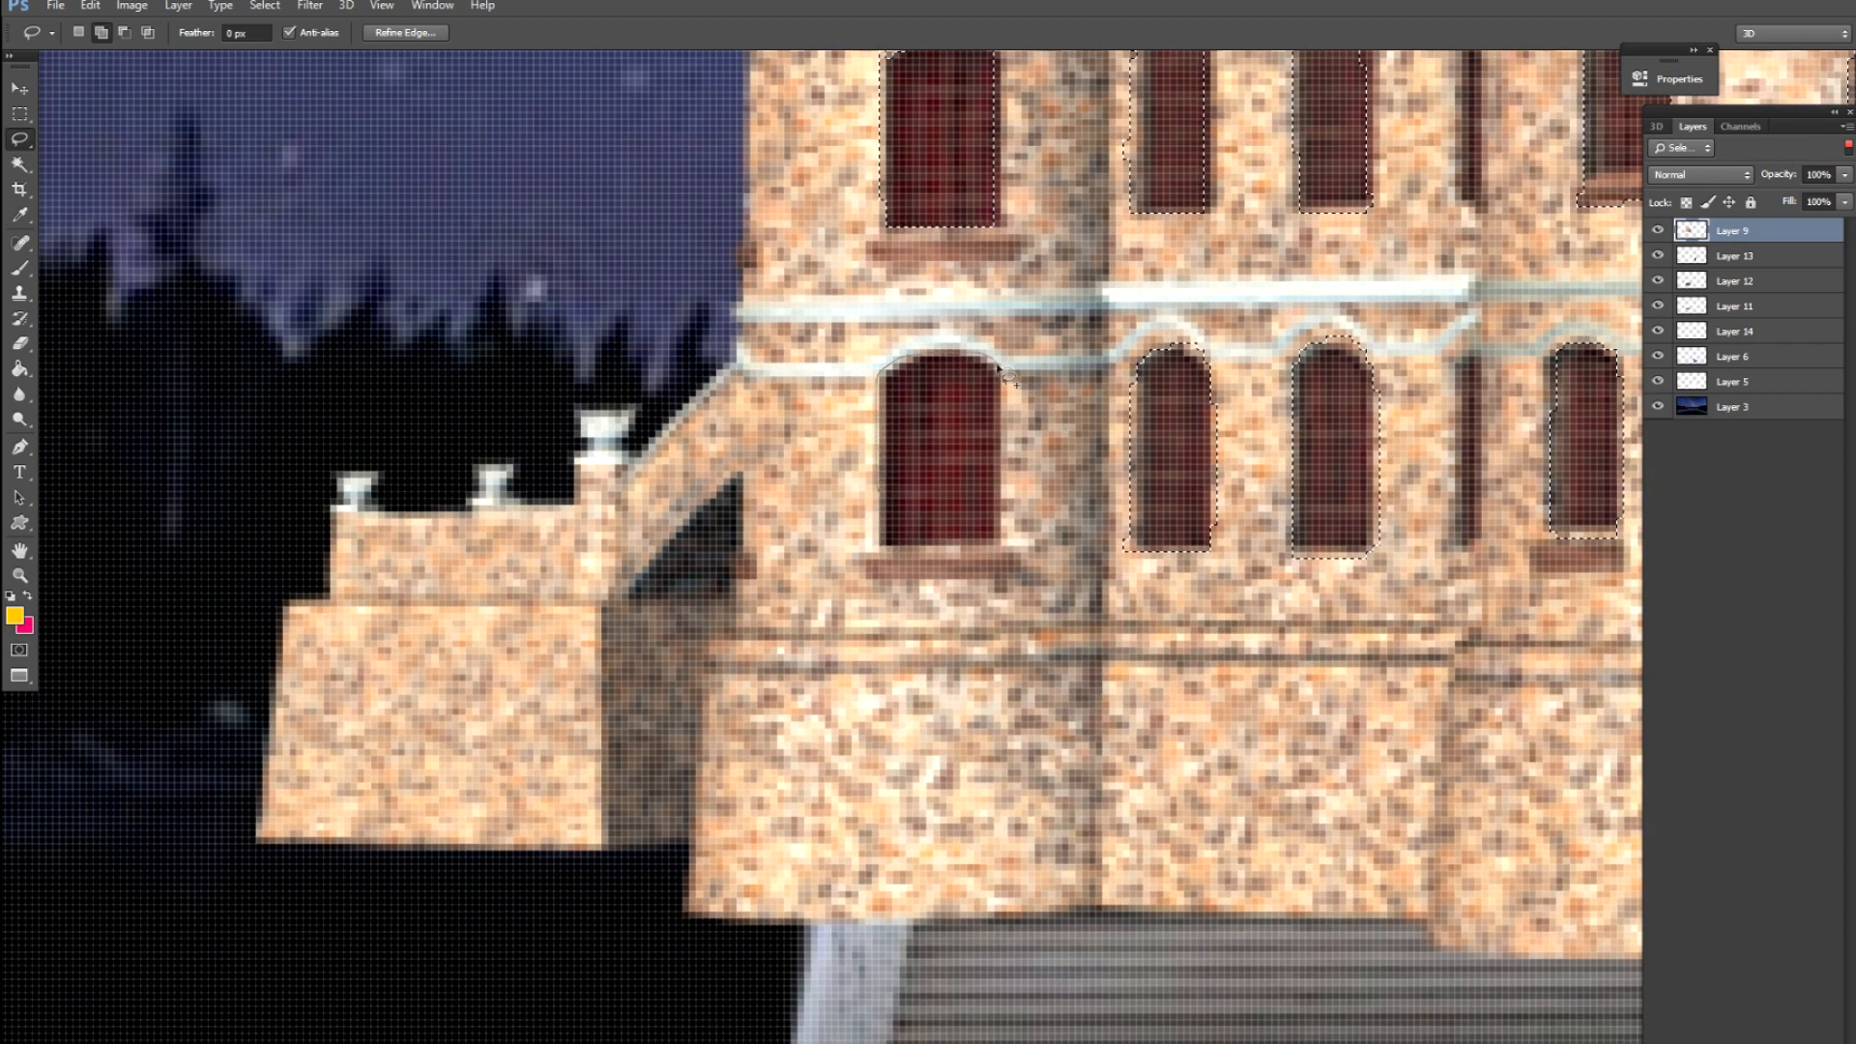
pyautogui.moveTo(1006, 538); pyautogui.dragTo(904, 548)
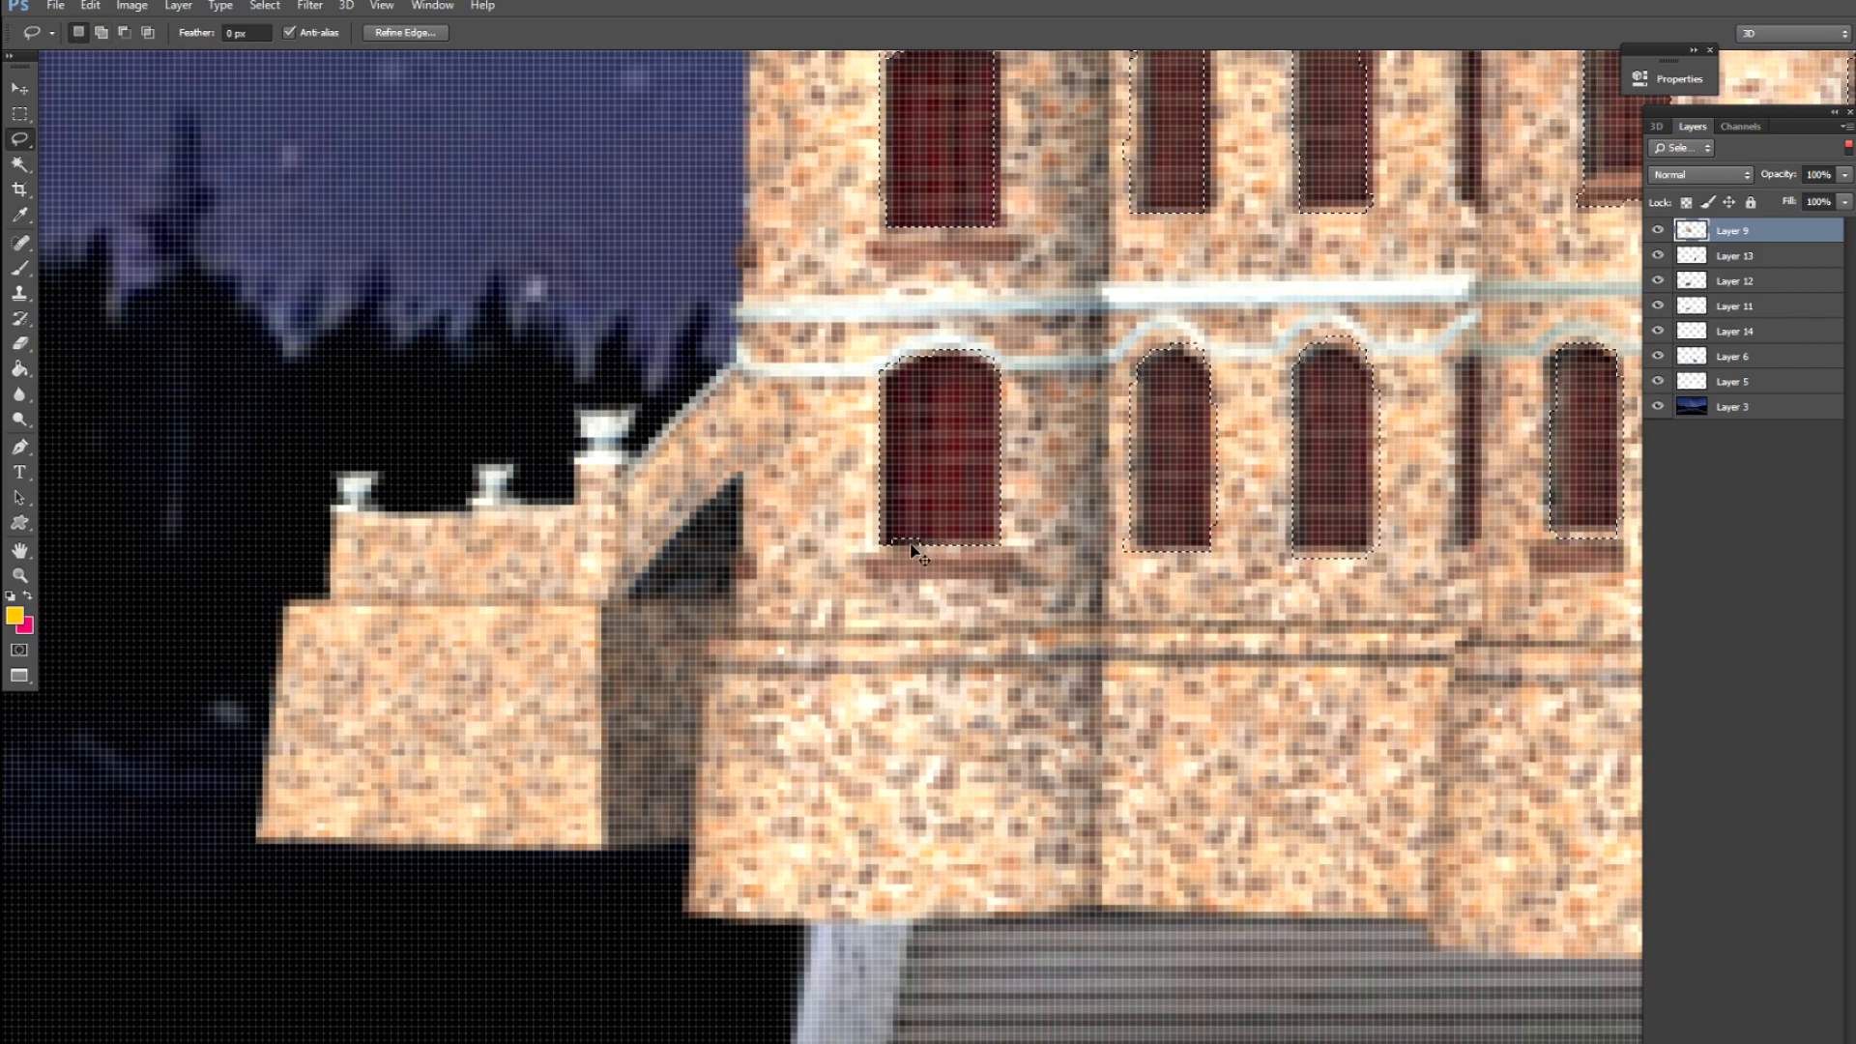
# Fill the selected castle windows with a Solid Color fill layer in yellow, RGB 248, 191, 0
pyautogui.scroll(-2, 908, 549)
pyautogui.scroll(-5, 912, 551)
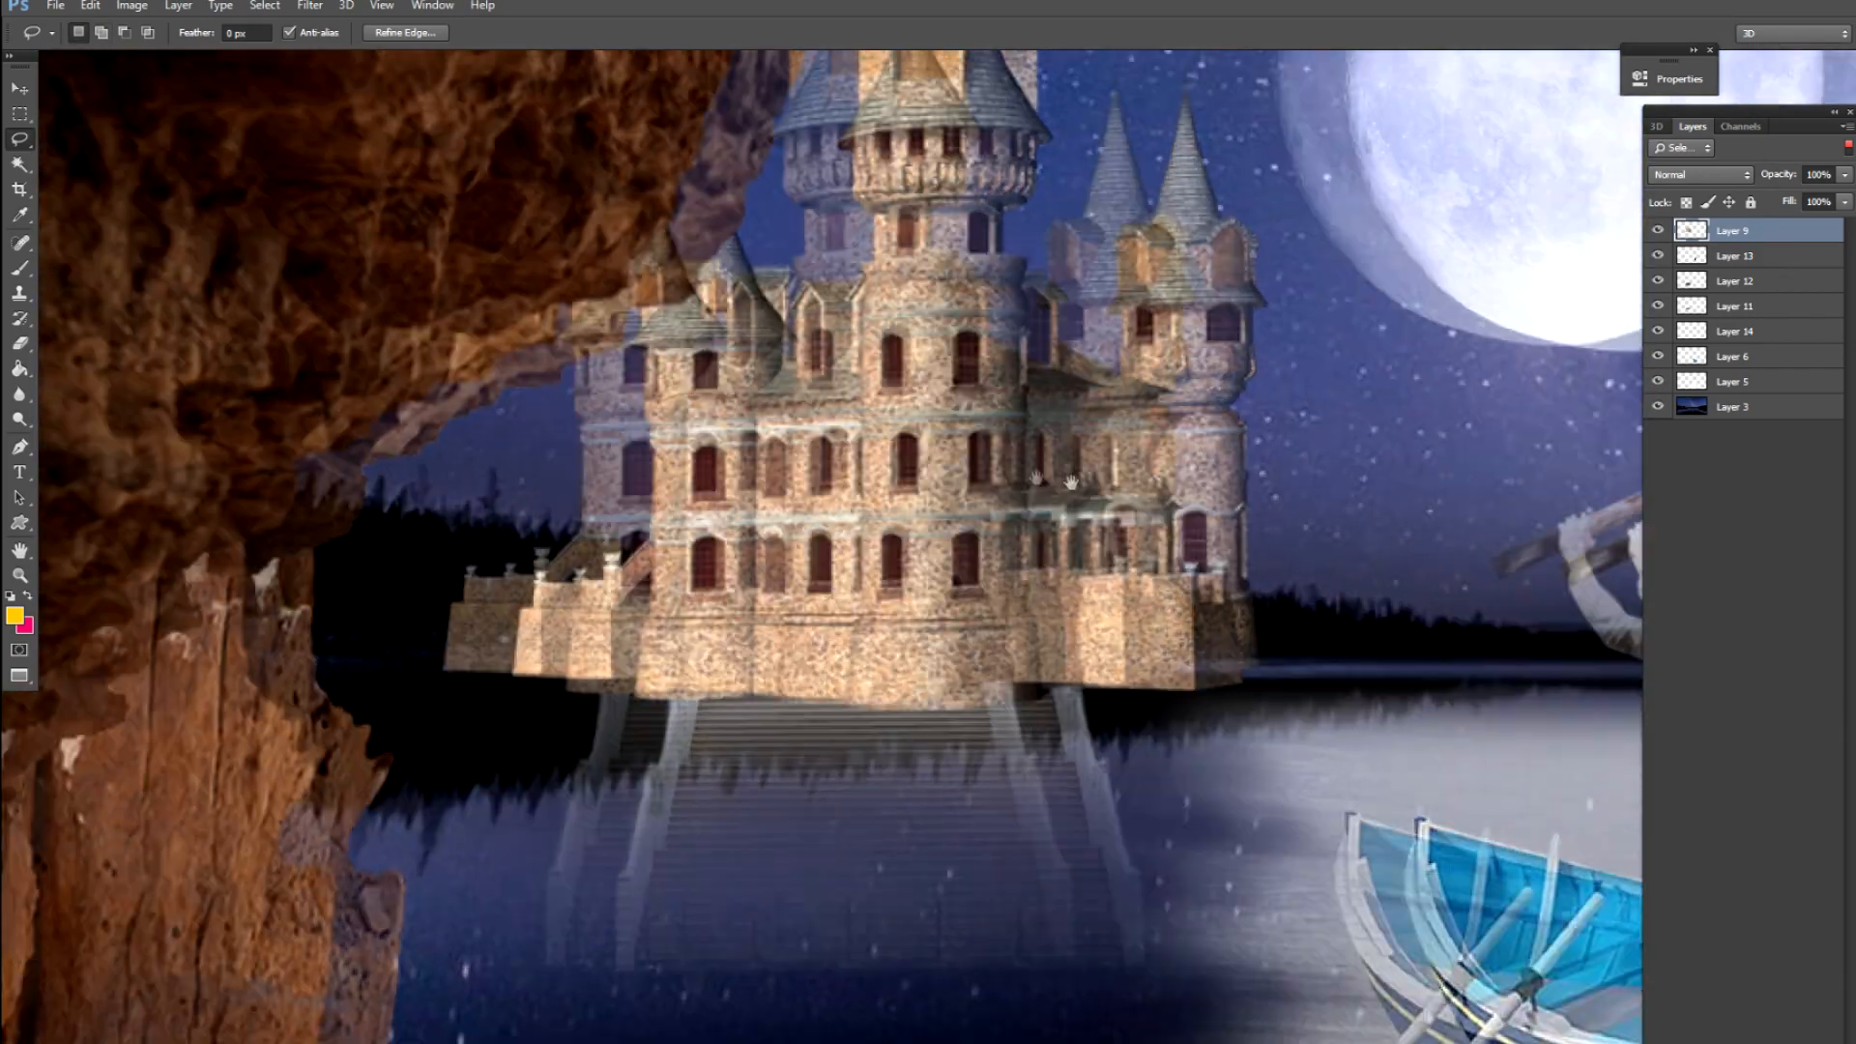
pyautogui.moveTo(912, 549); pyautogui.dragTo(573, 515)
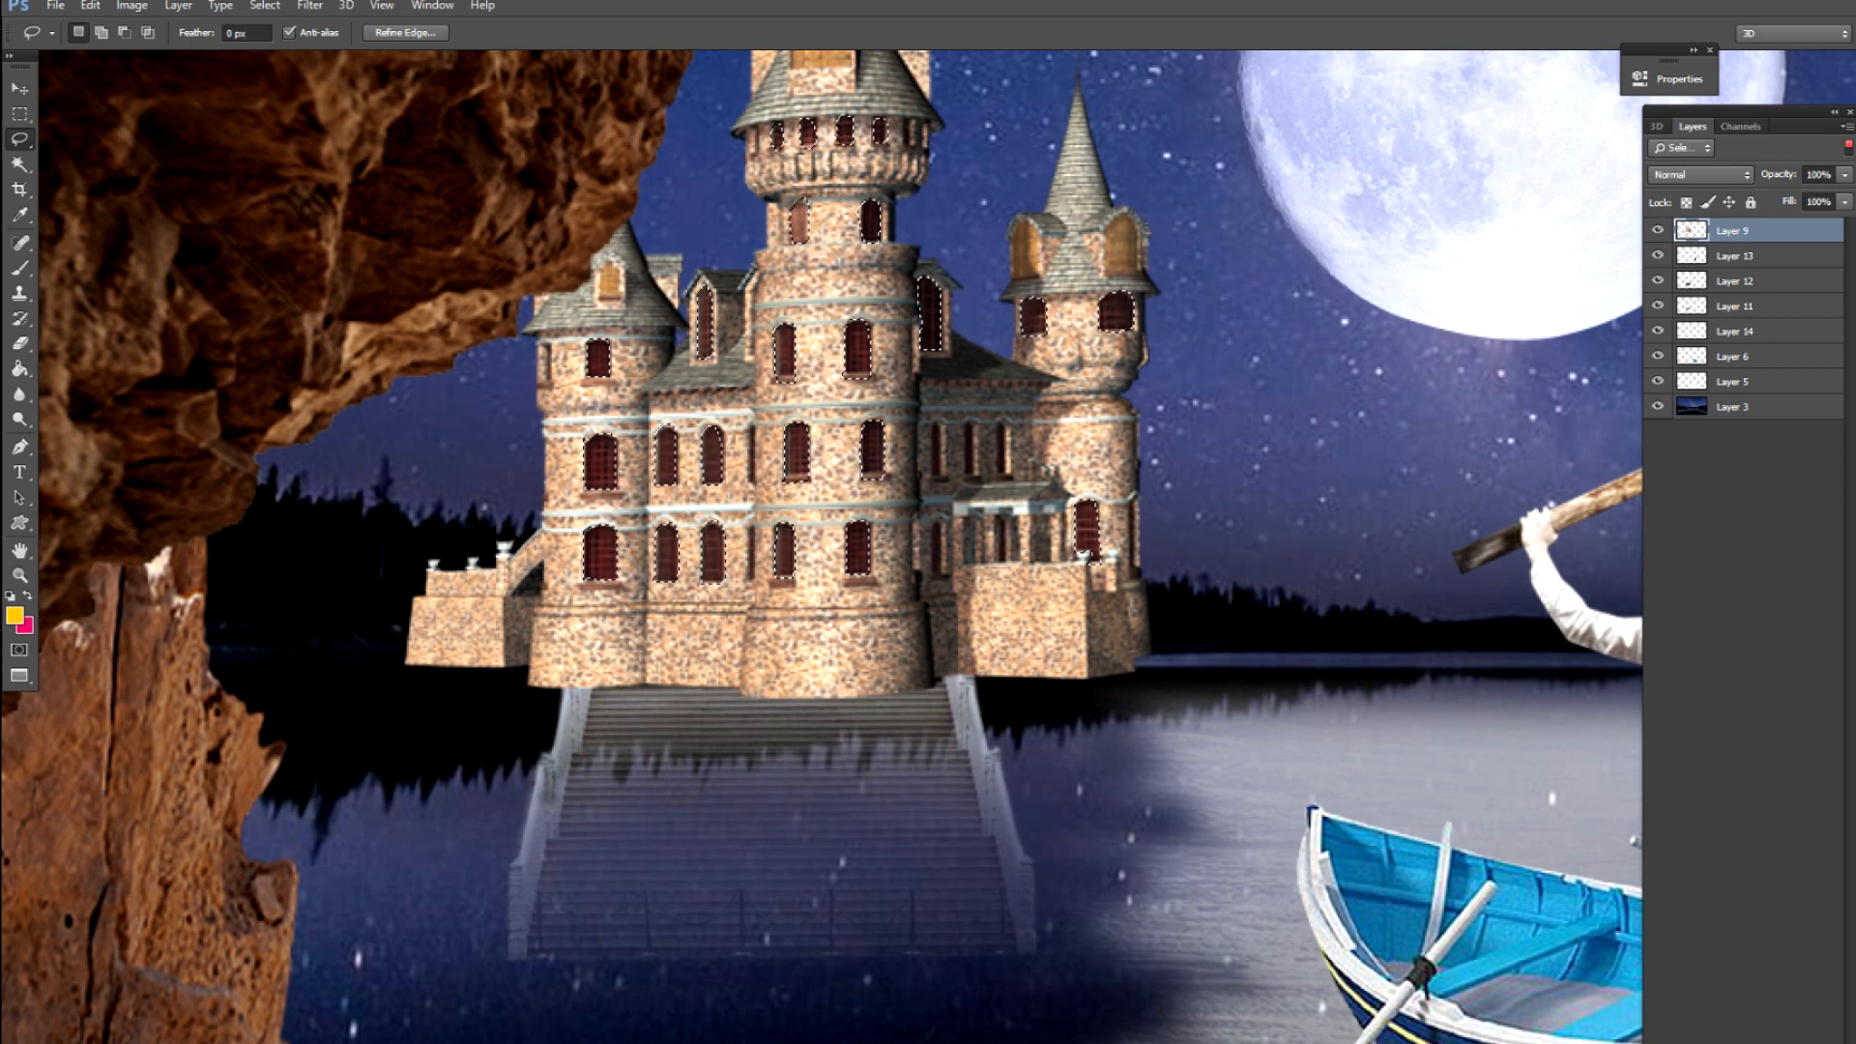
pyautogui.click(1752, 1043)
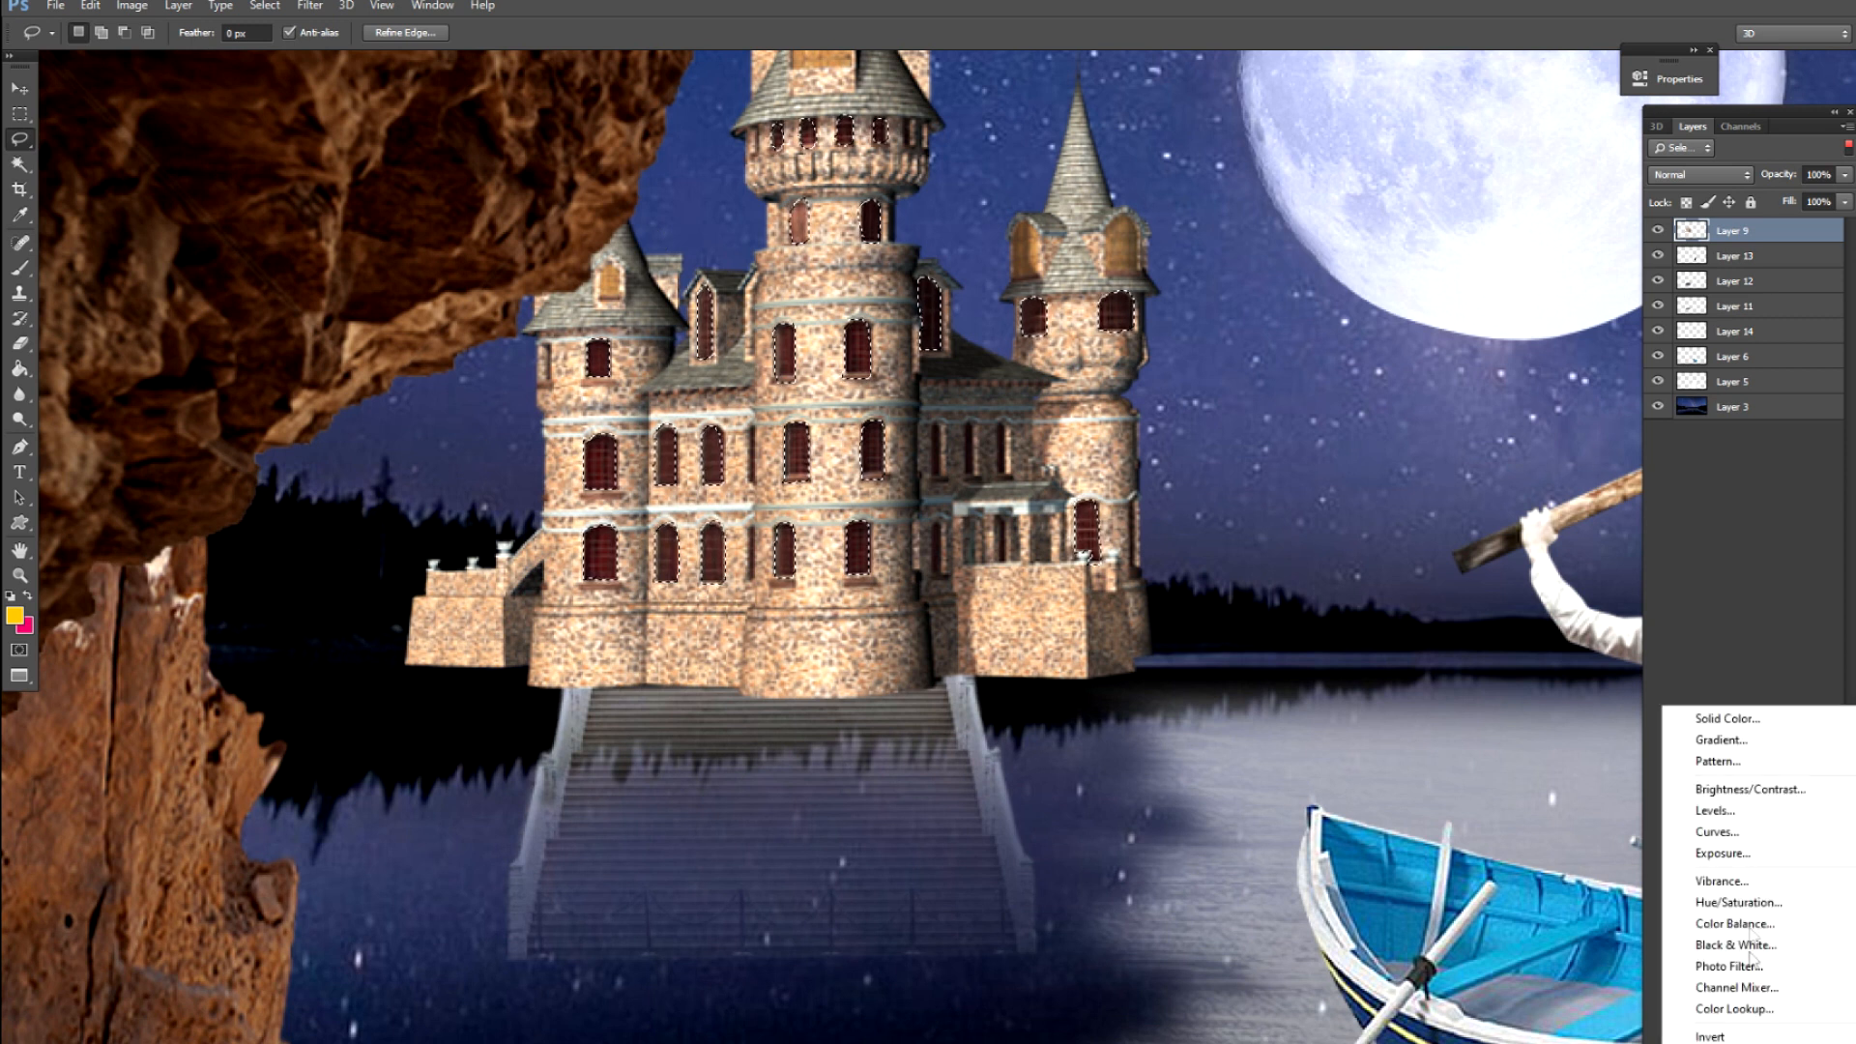
pyautogui.click(1740, 718)
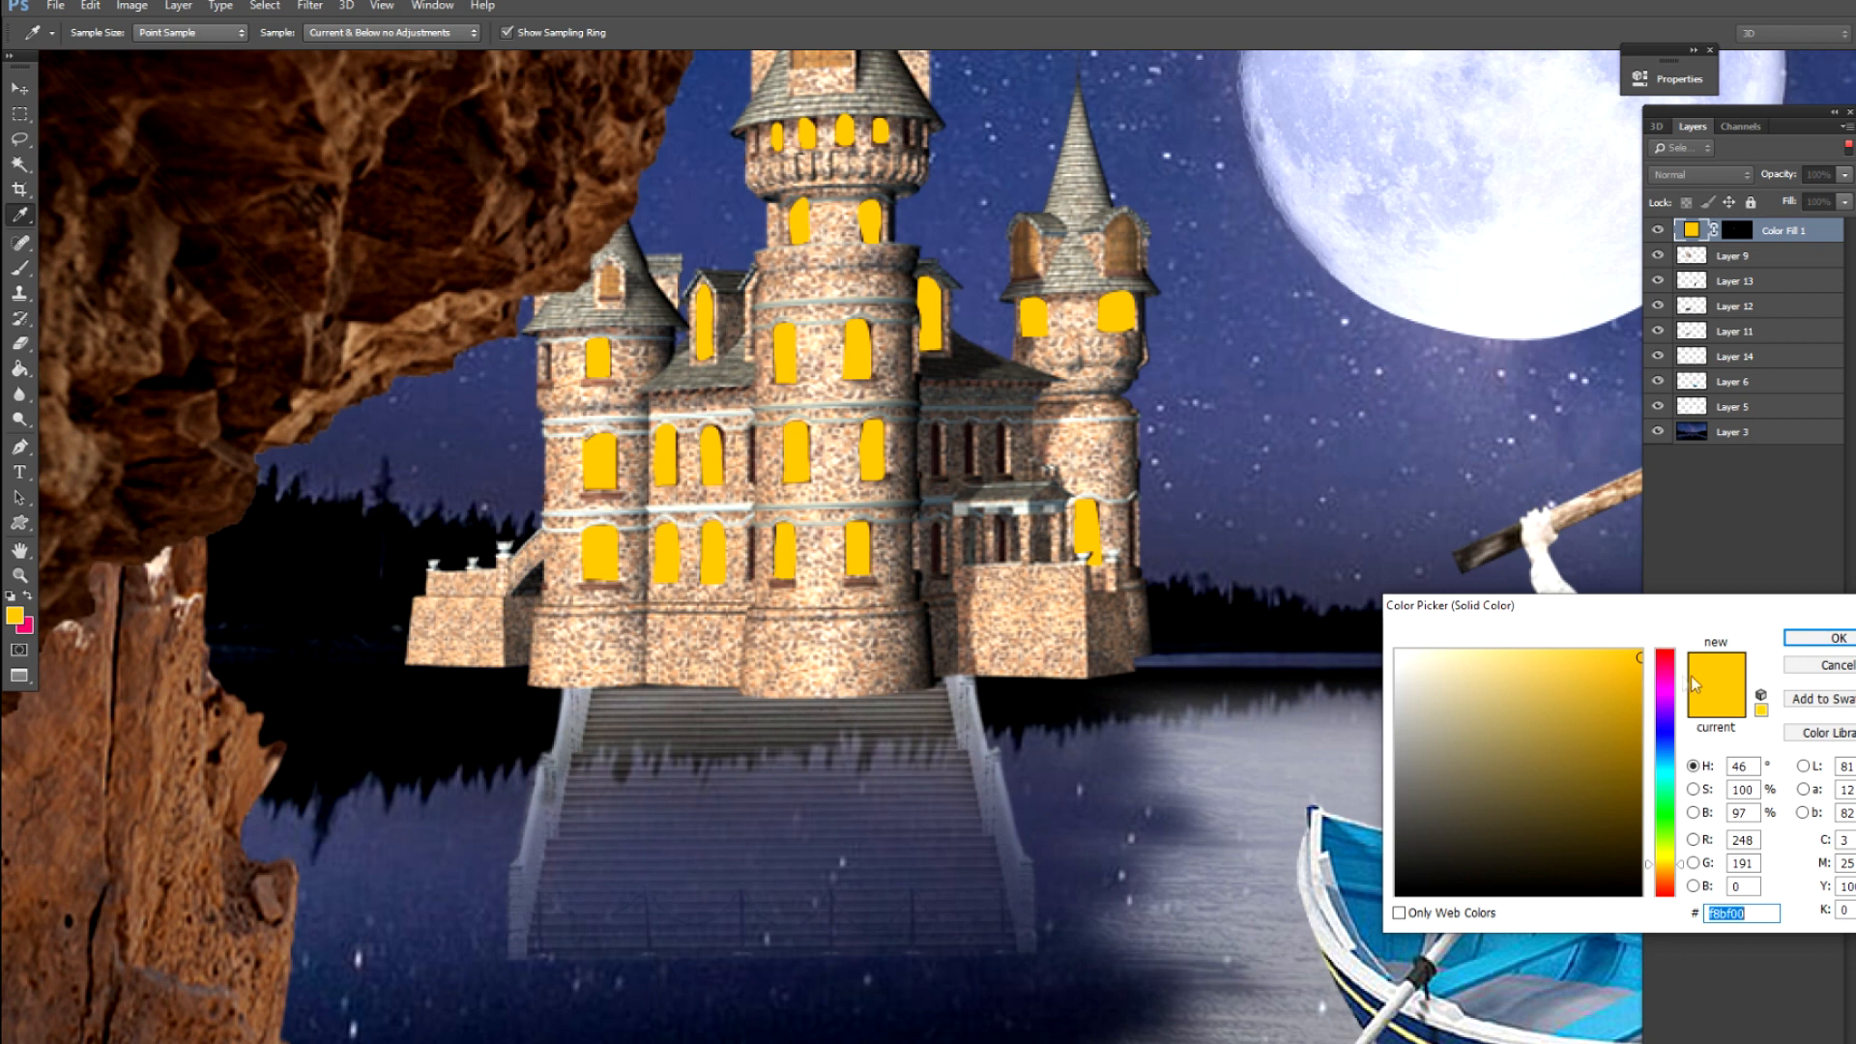
pyautogui.click(1818, 639)
pyautogui.press('l')
pyautogui.press('v')
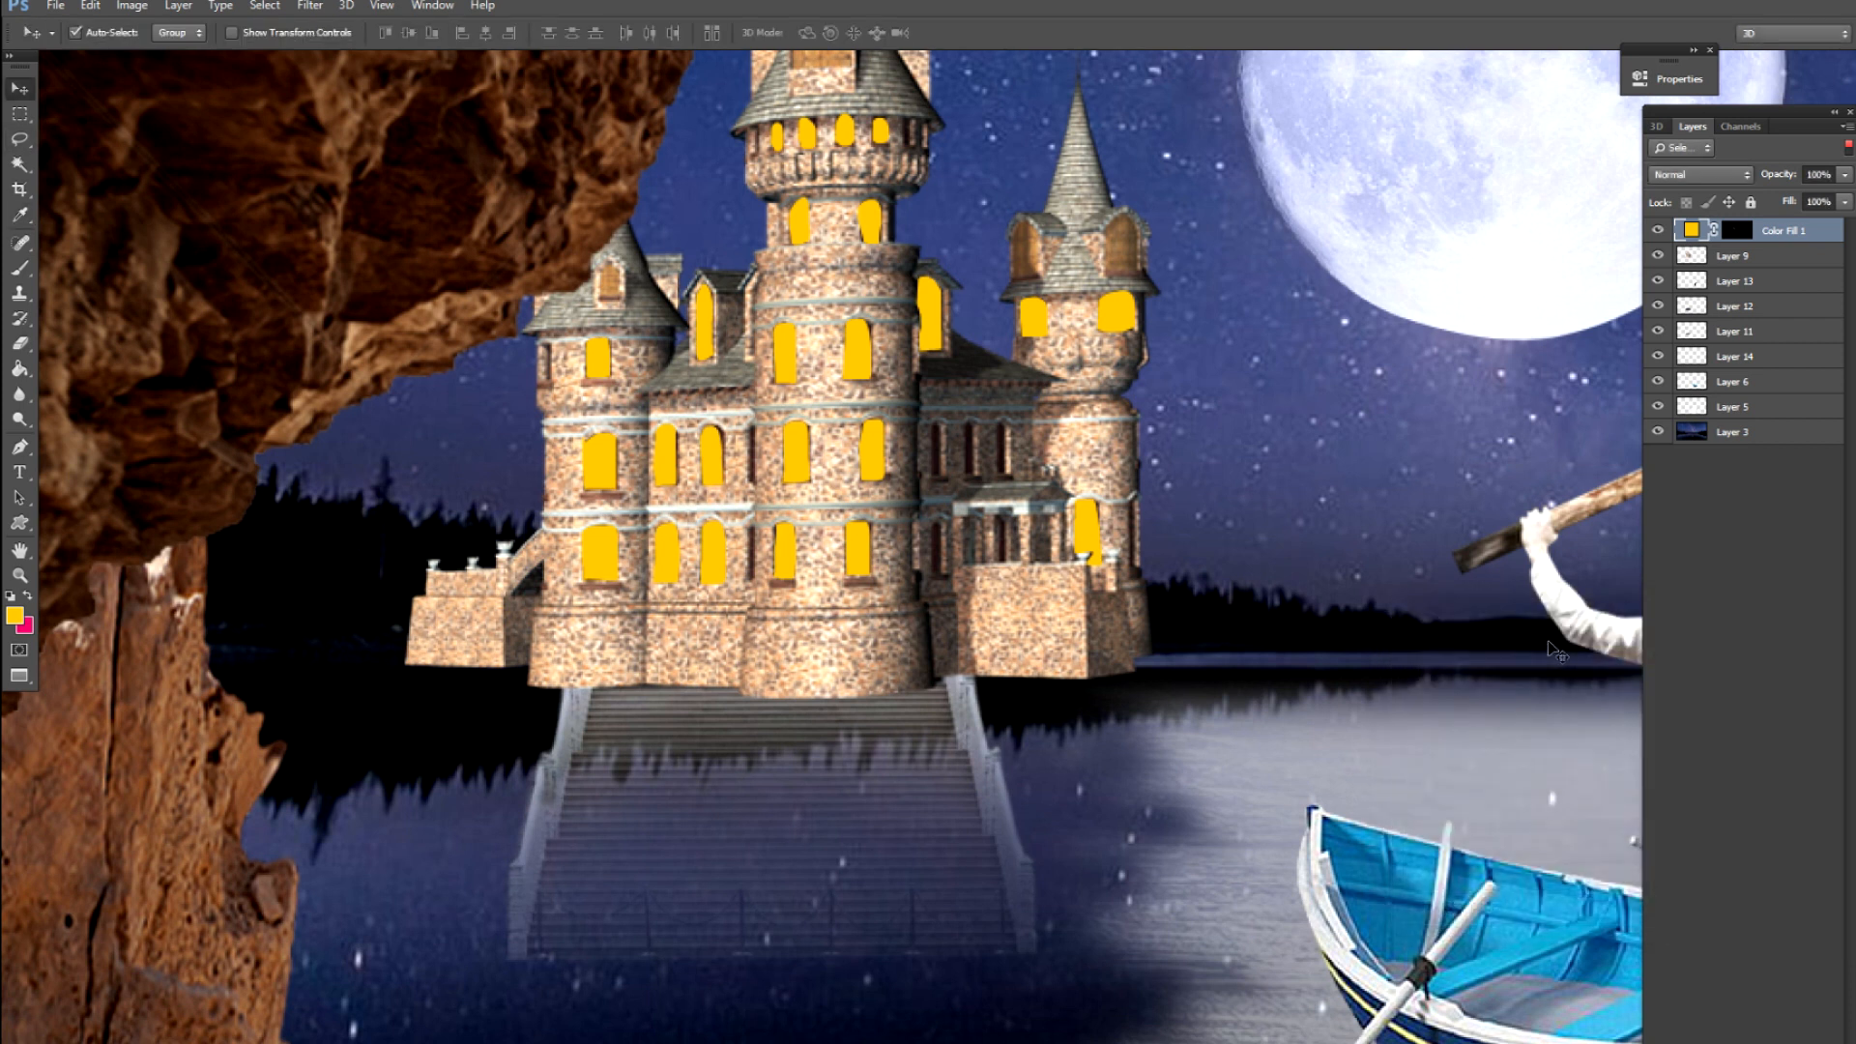
# Apply a Gaussian Blur with a 1.8-pixel radius to the window fill layer, rasterizing the fill
pyautogui.hotkey('alt', 't')
pyautogui.press('b')
pyautogui.press('g')
pyautogui.click(880, 442)
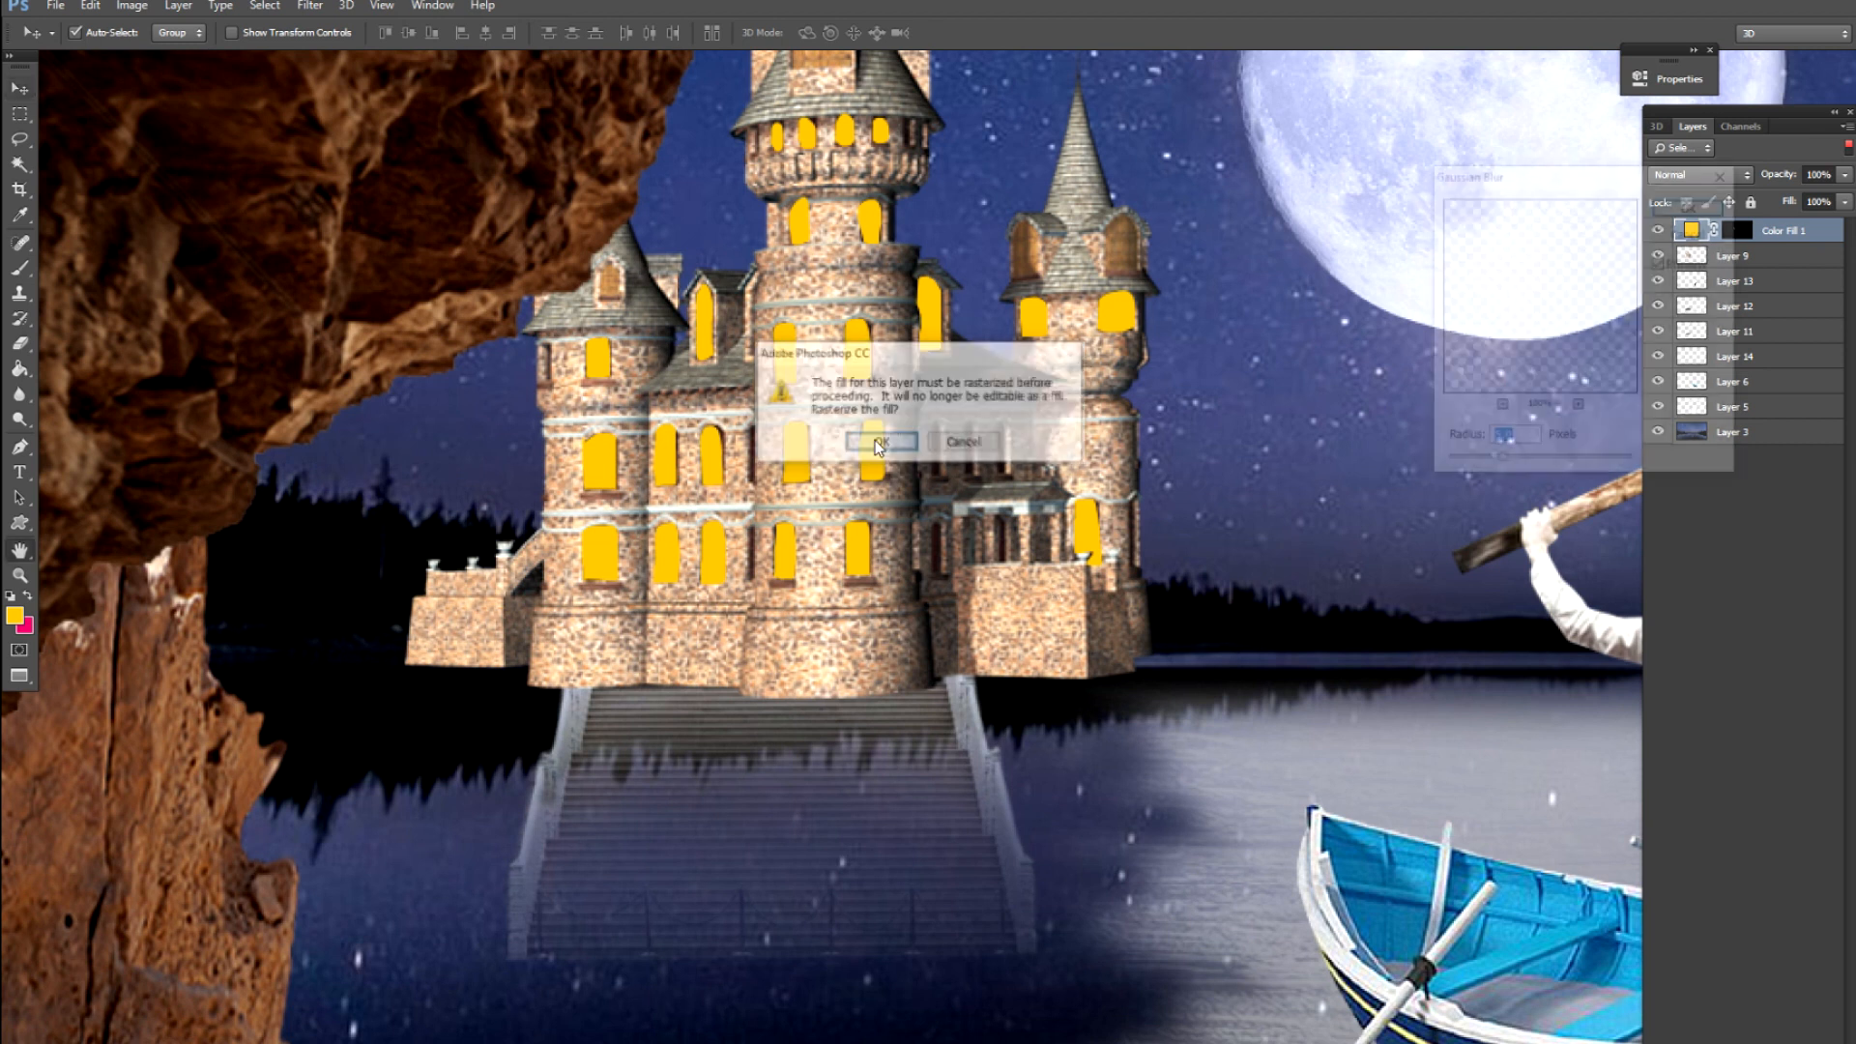
pyautogui.click(1481, 461)
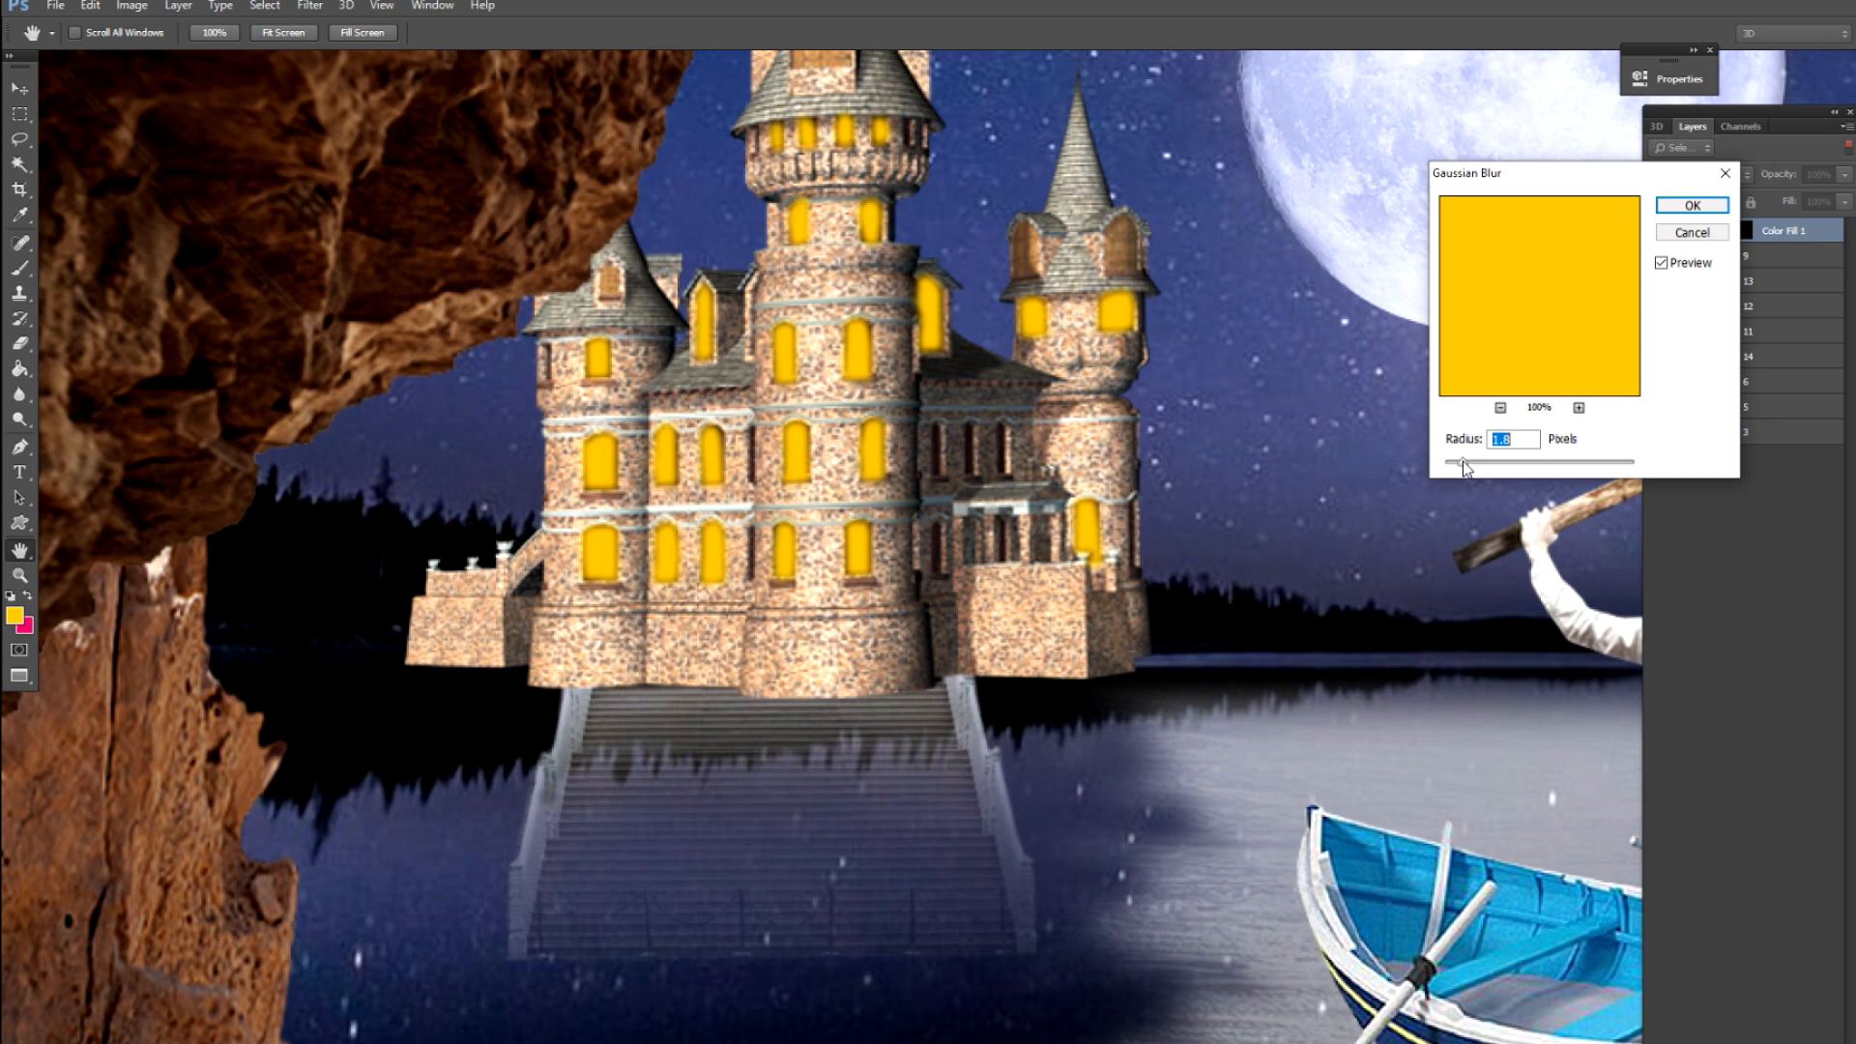
pyautogui.press('Return')
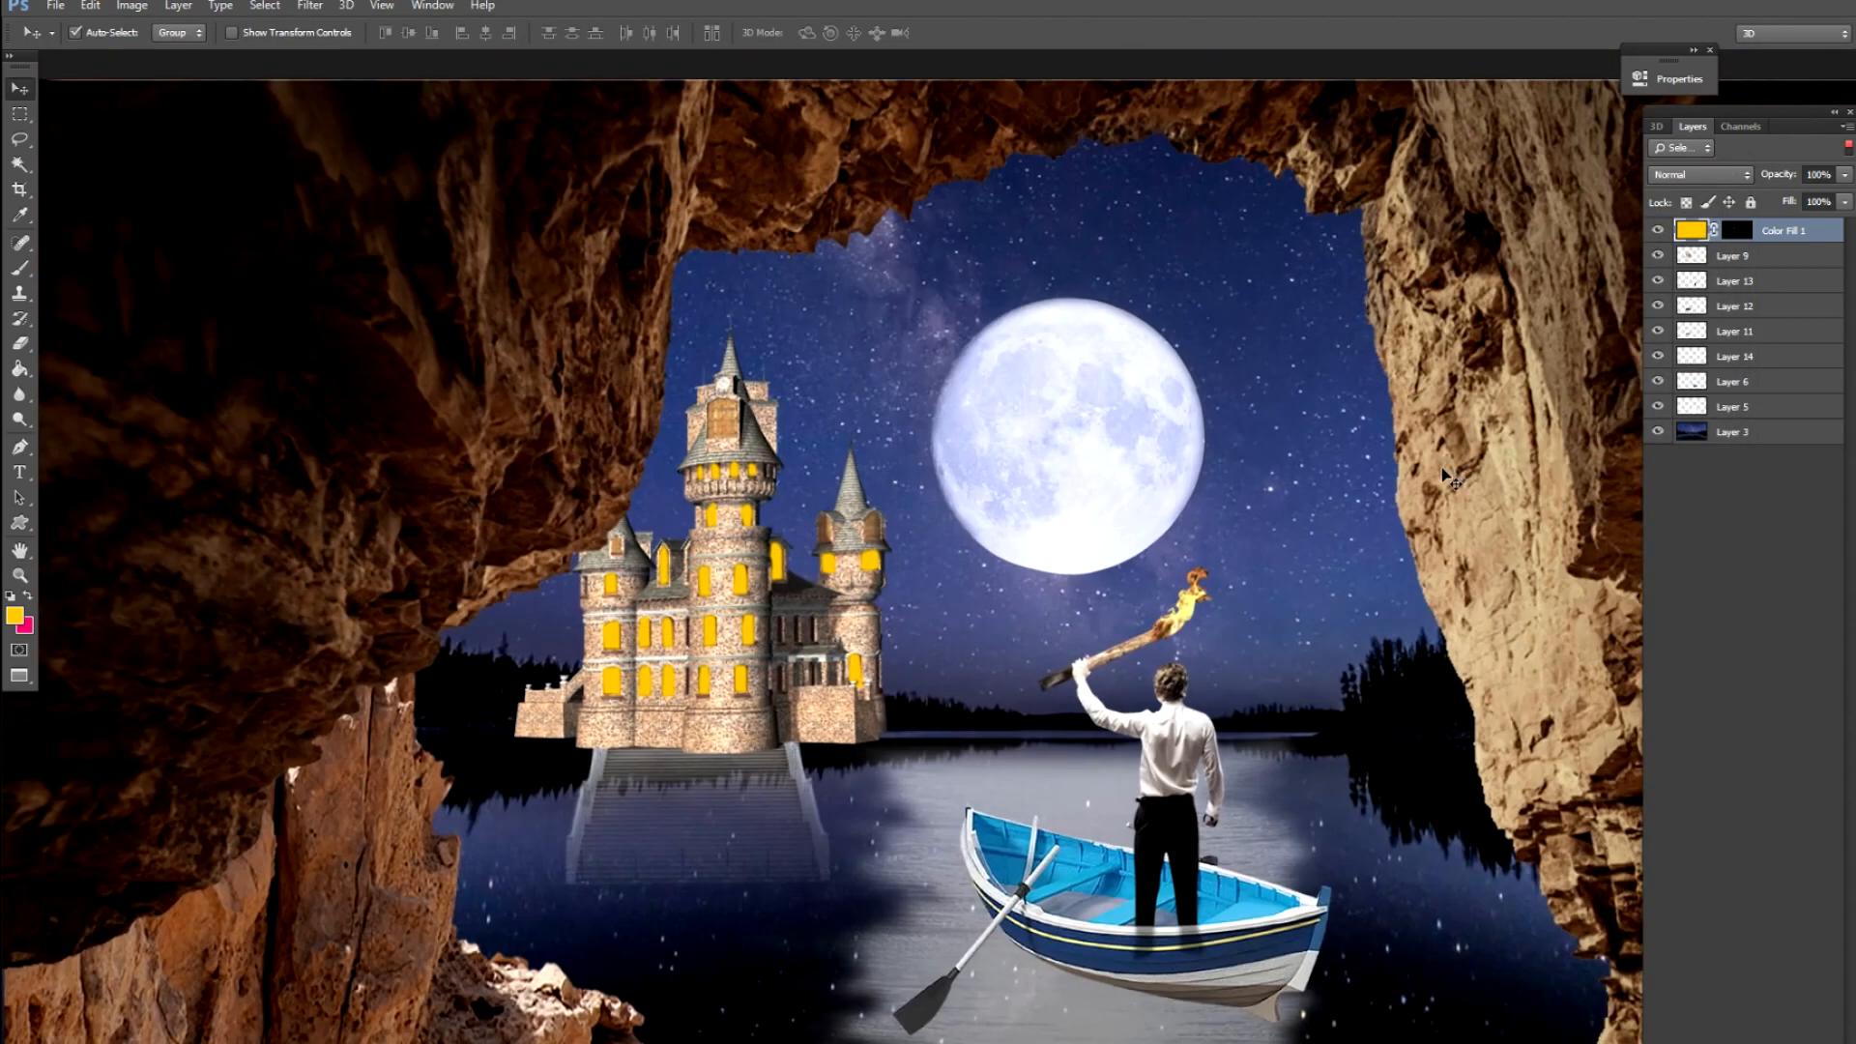
# Try lightening the yellow window layer with Levels at input 52 to 192 and output 131 to 253, and restore its yellow
pyautogui.press('i')
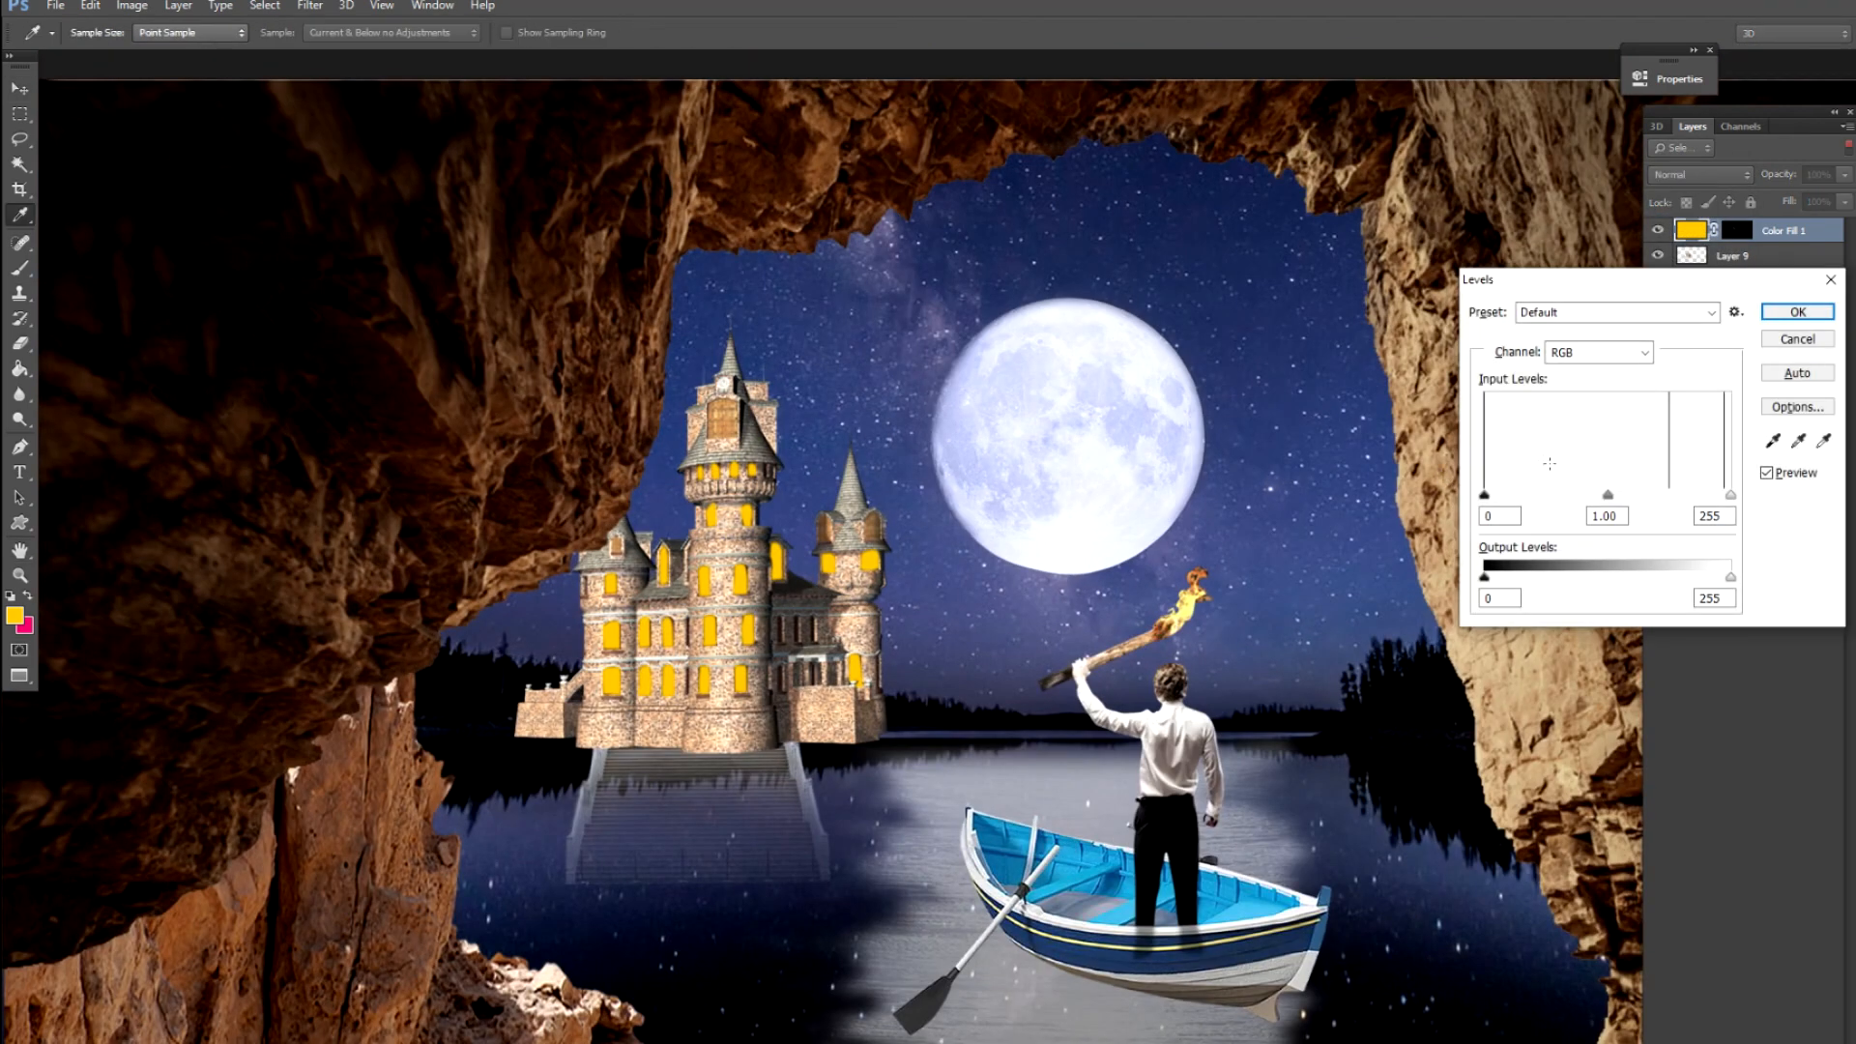
pyautogui.moveTo(1729, 578)
pyautogui.mouseDown()
pyautogui.moveTo(1662, 581)
pyautogui.moveTo(1727, 580)
pyautogui.mouseUp()
pyautogui.moveTo(1504, 579); pyautogui.dragTo(1611, 579)
pyautogui.moveTo(1731, 496); pyautogui.dragTo(1673, 502)
pyautogui.moveTo(1485, 496); pyautogui.dragTo(1537, 503)
pyautogui.click(1783, 314)
pyautogui.press('v')
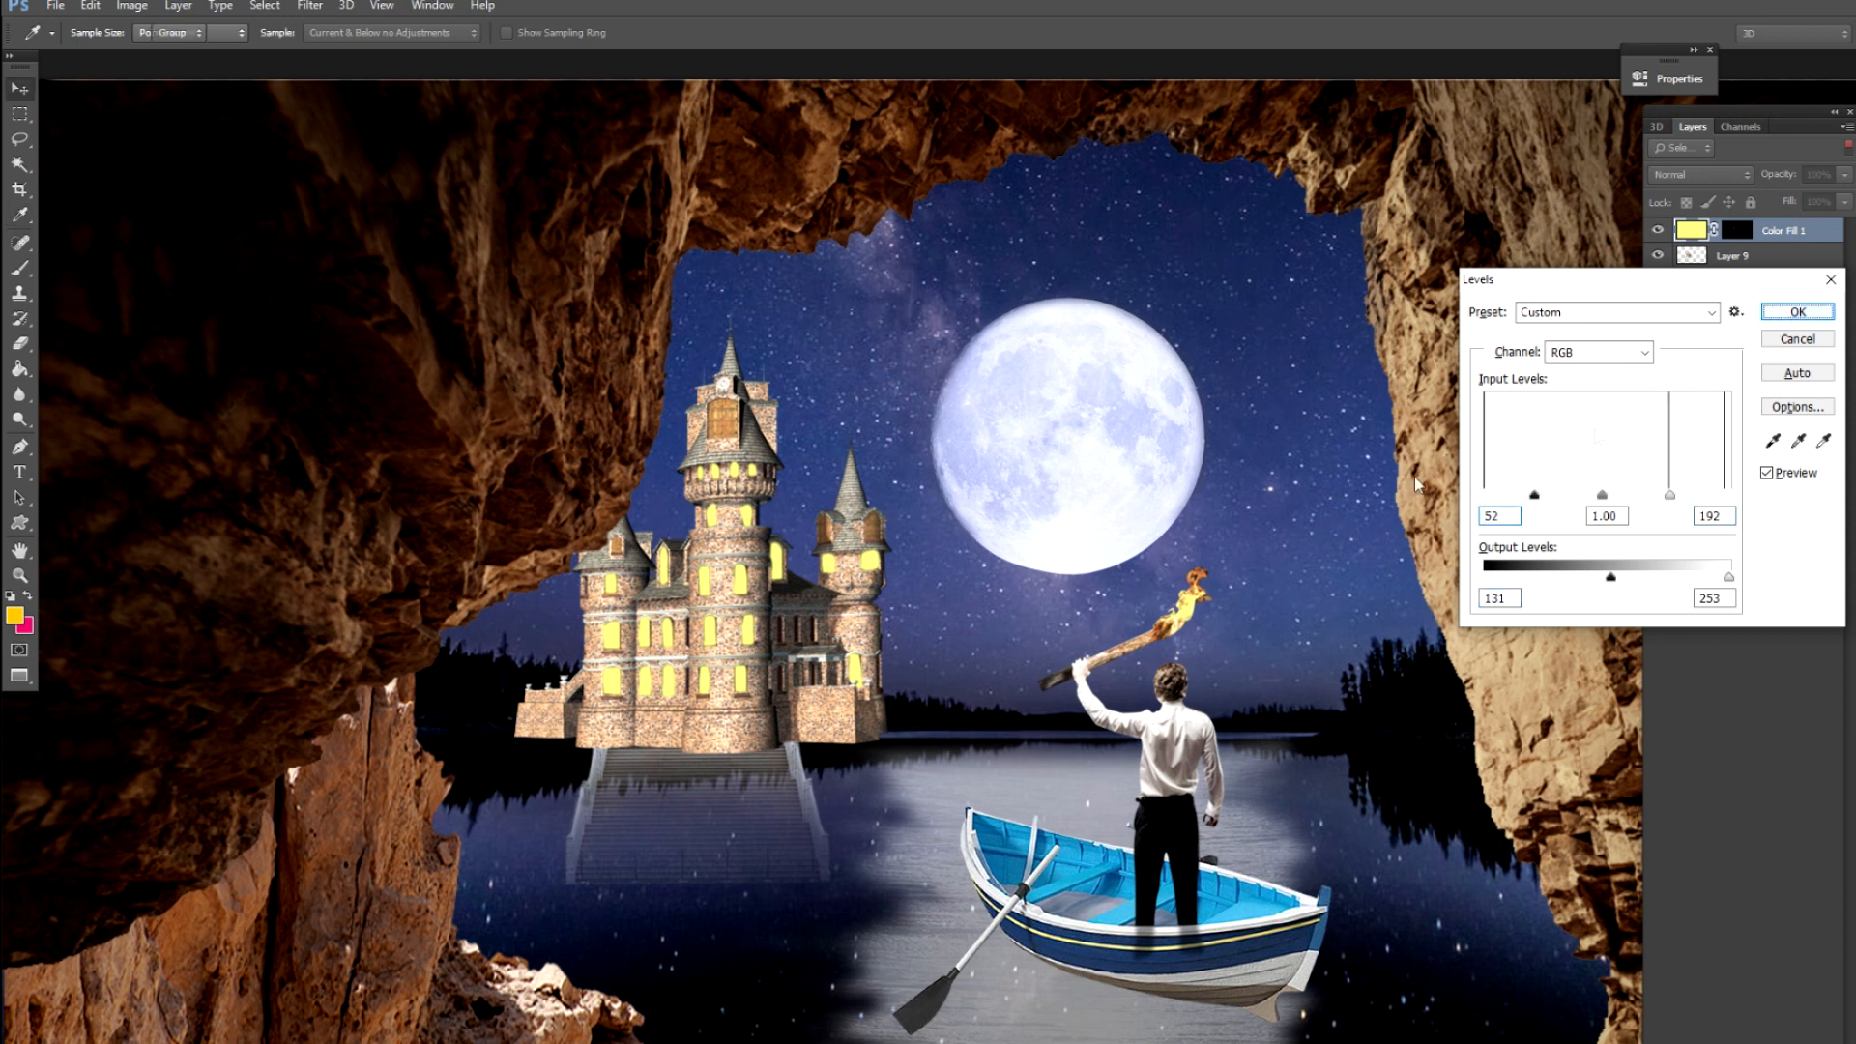
pyautogui.hotkey('alt', 'BackSpace')
pyautogui.hotkey('alt', 'z')
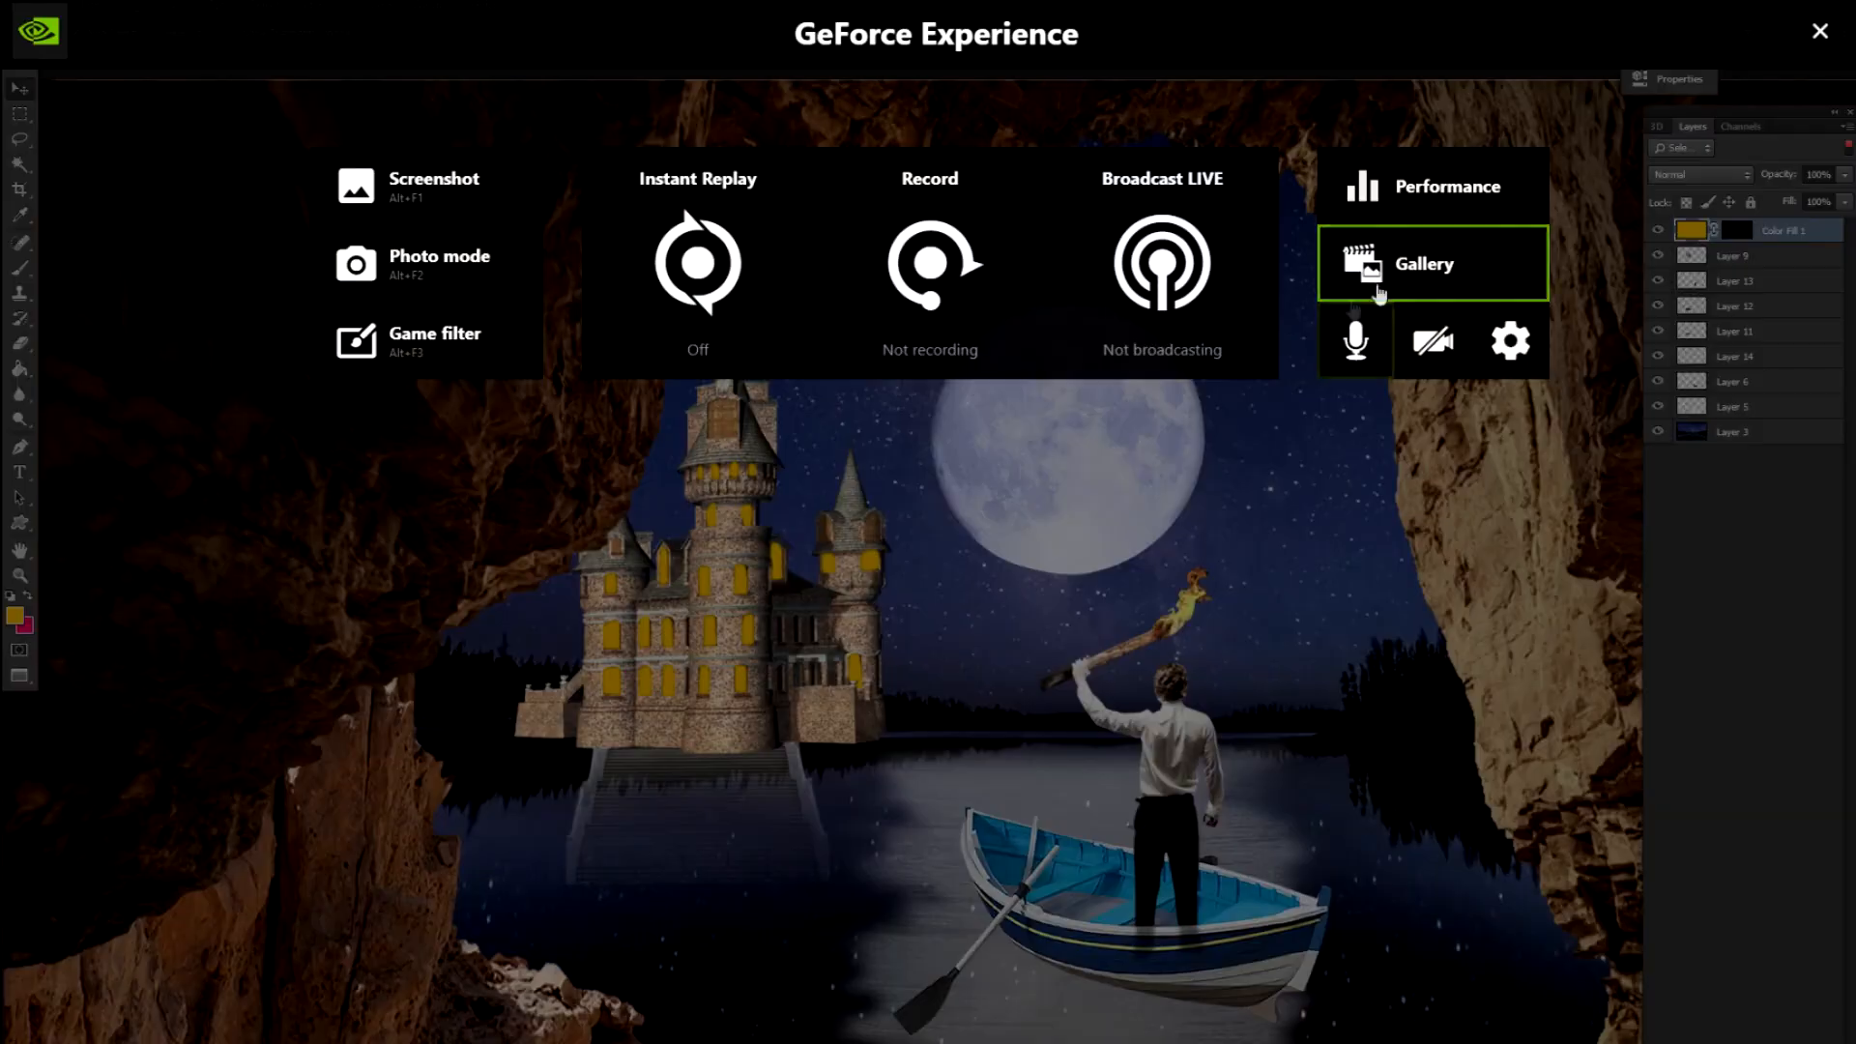
# Apply a Gaussian Blur with a 7.4-pixel radius to the yellow castle window fill layer
pyautogui.click(1817, 27)
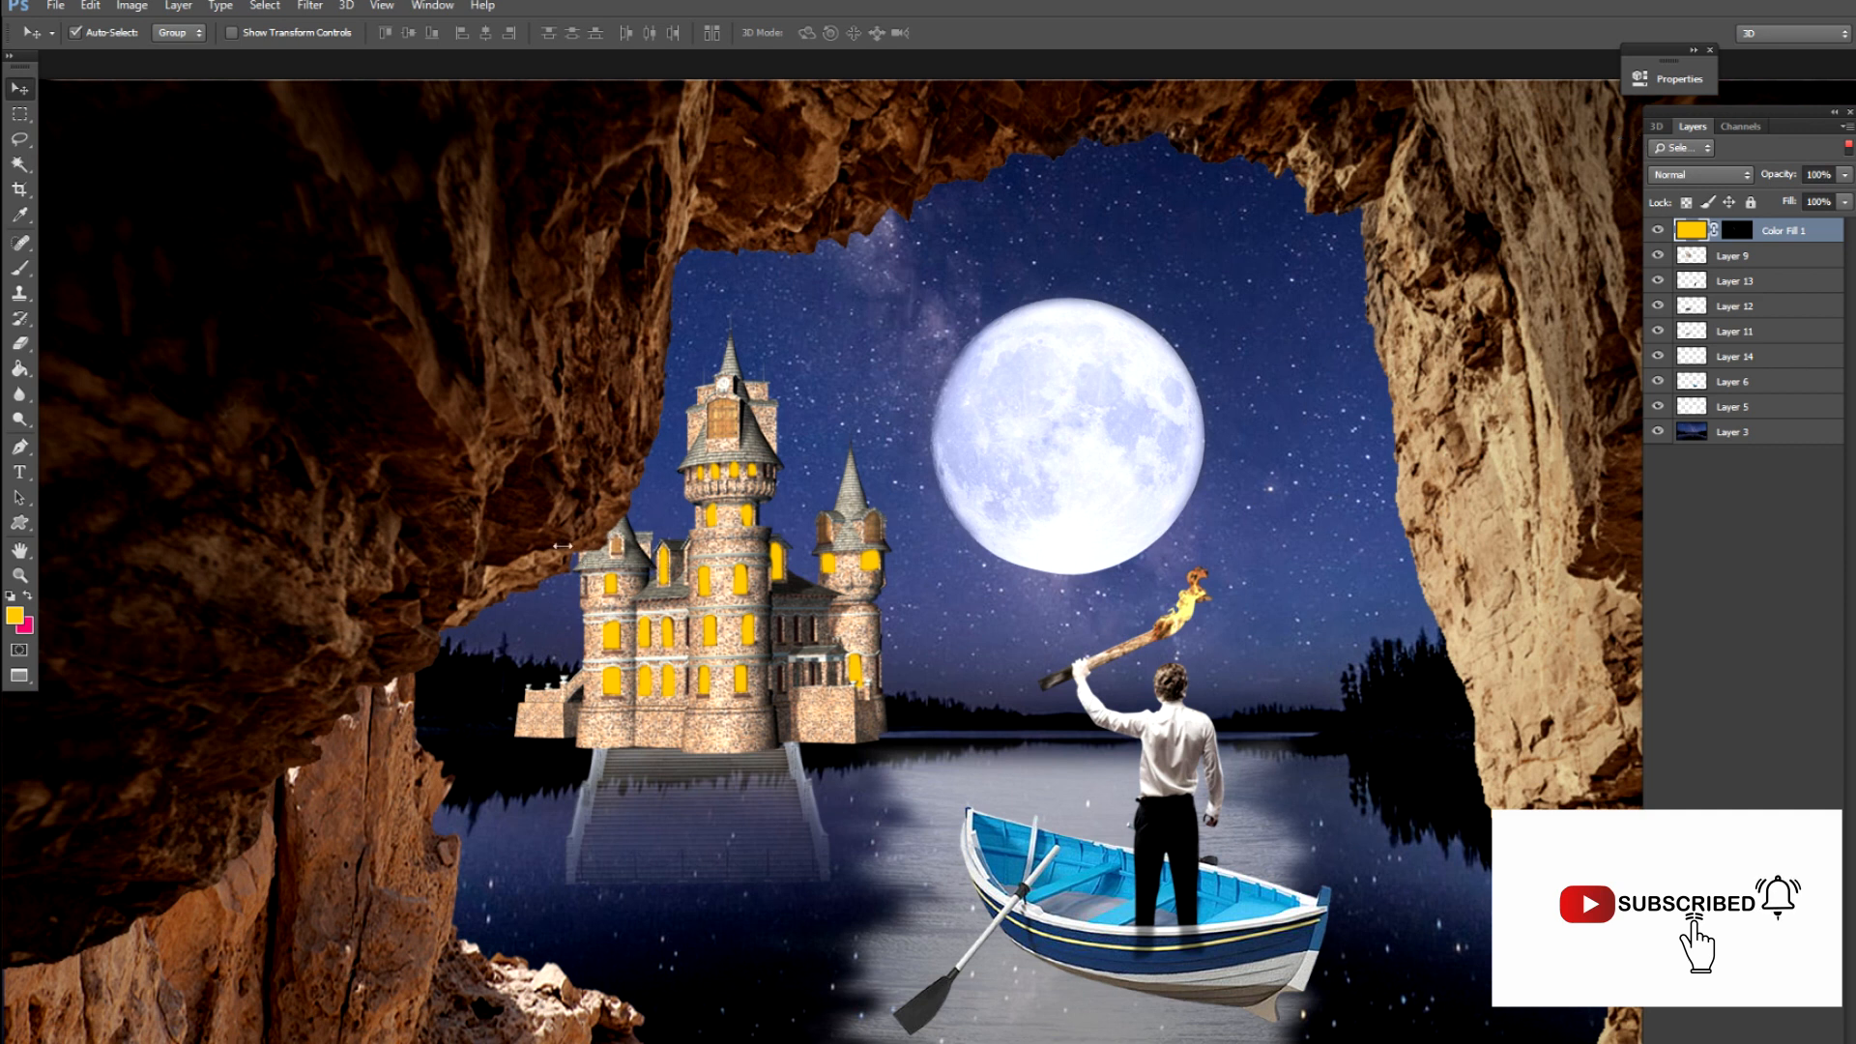
pyautogui.hotkey('alt', 't')
pyautogui.press('b')
pyautogui.press('g')
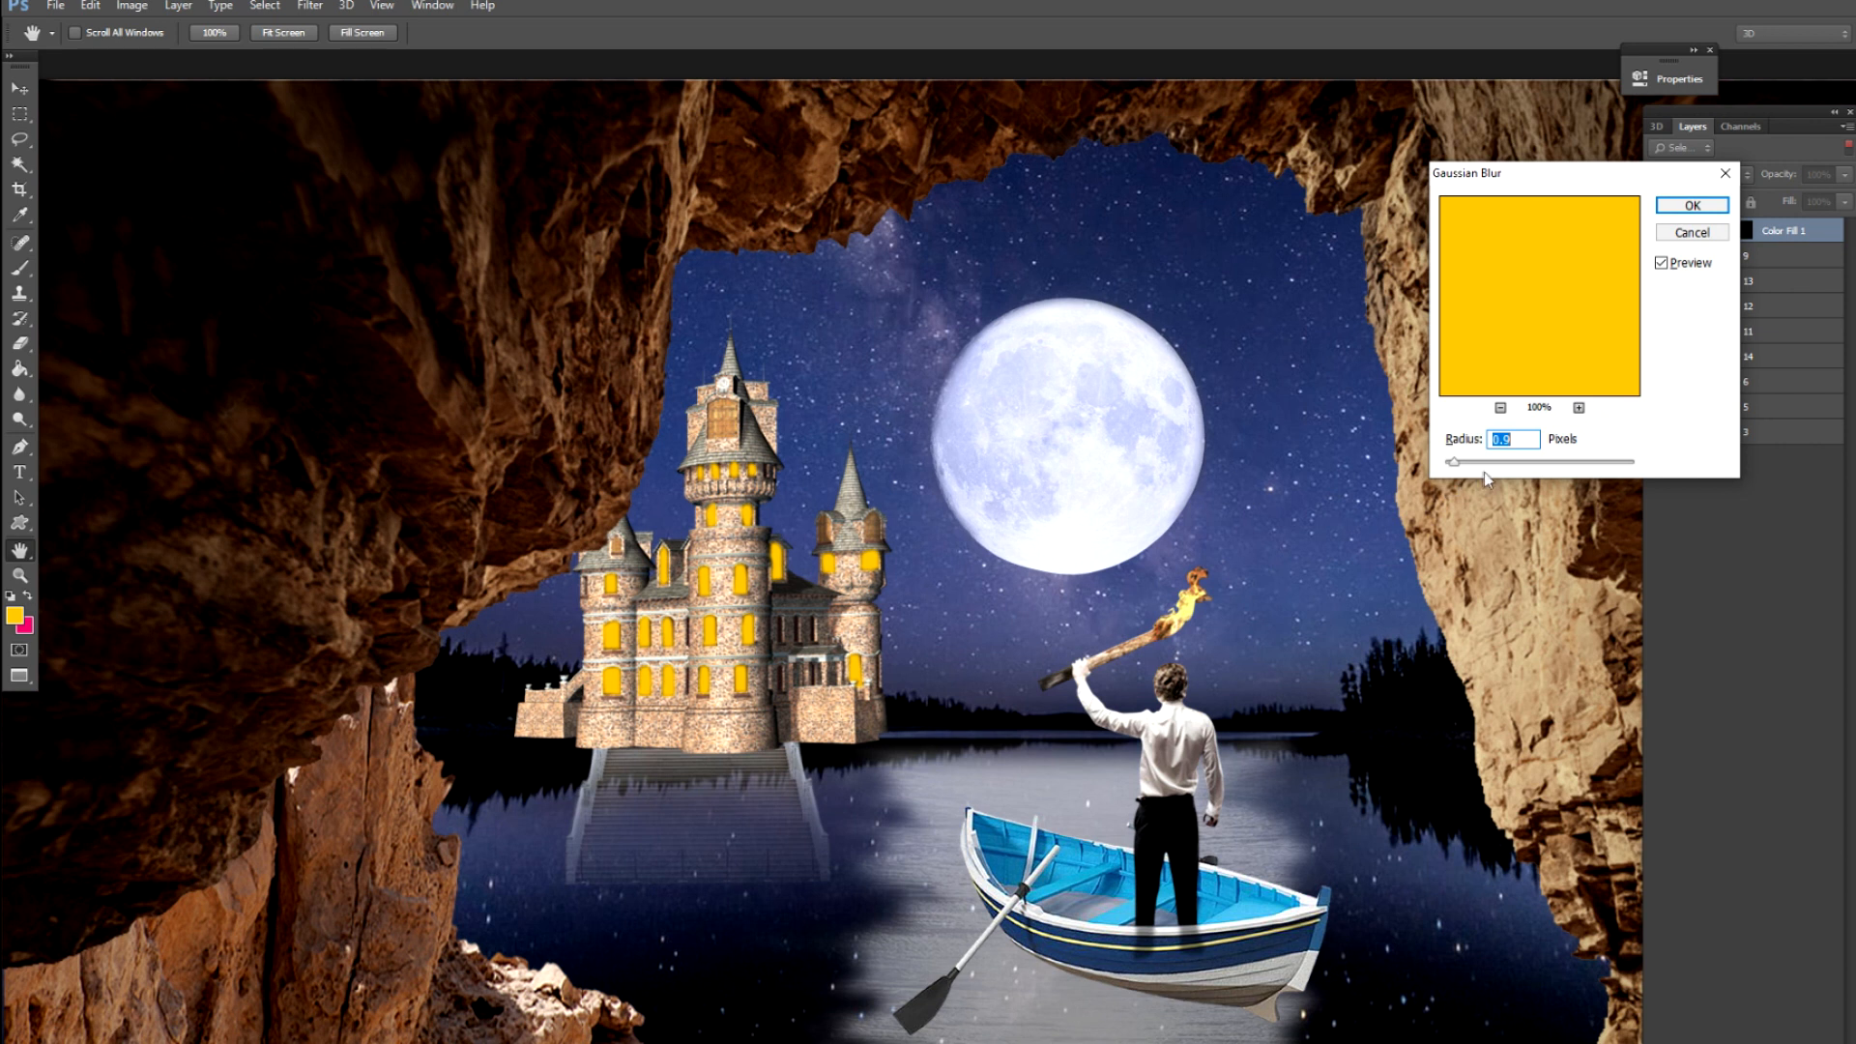
pyautogui.click(1510, 462)
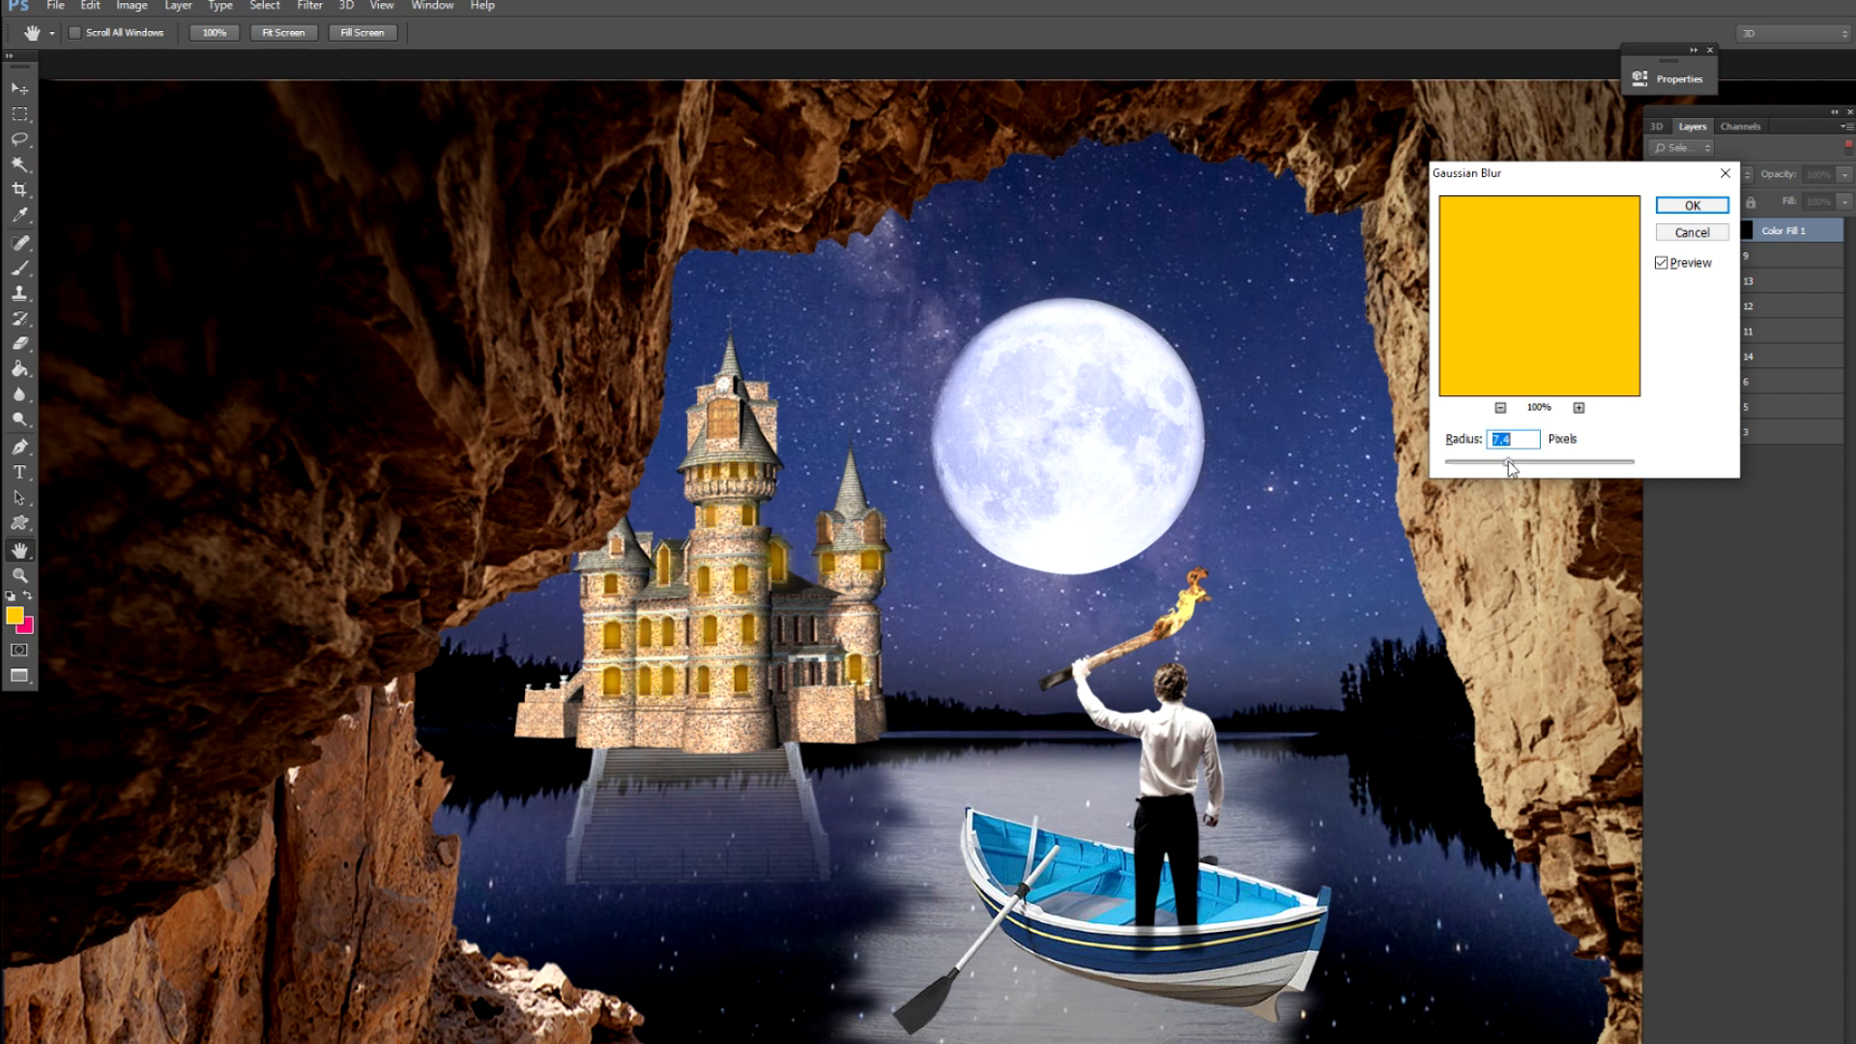
pyautogui.press('Return')
# Duplicate the window fill layer, give the copy a 6.4-pixel Gaussian Blur, and set its opacity to 40%
pyautogui.hotkey('ctrl', 'j')
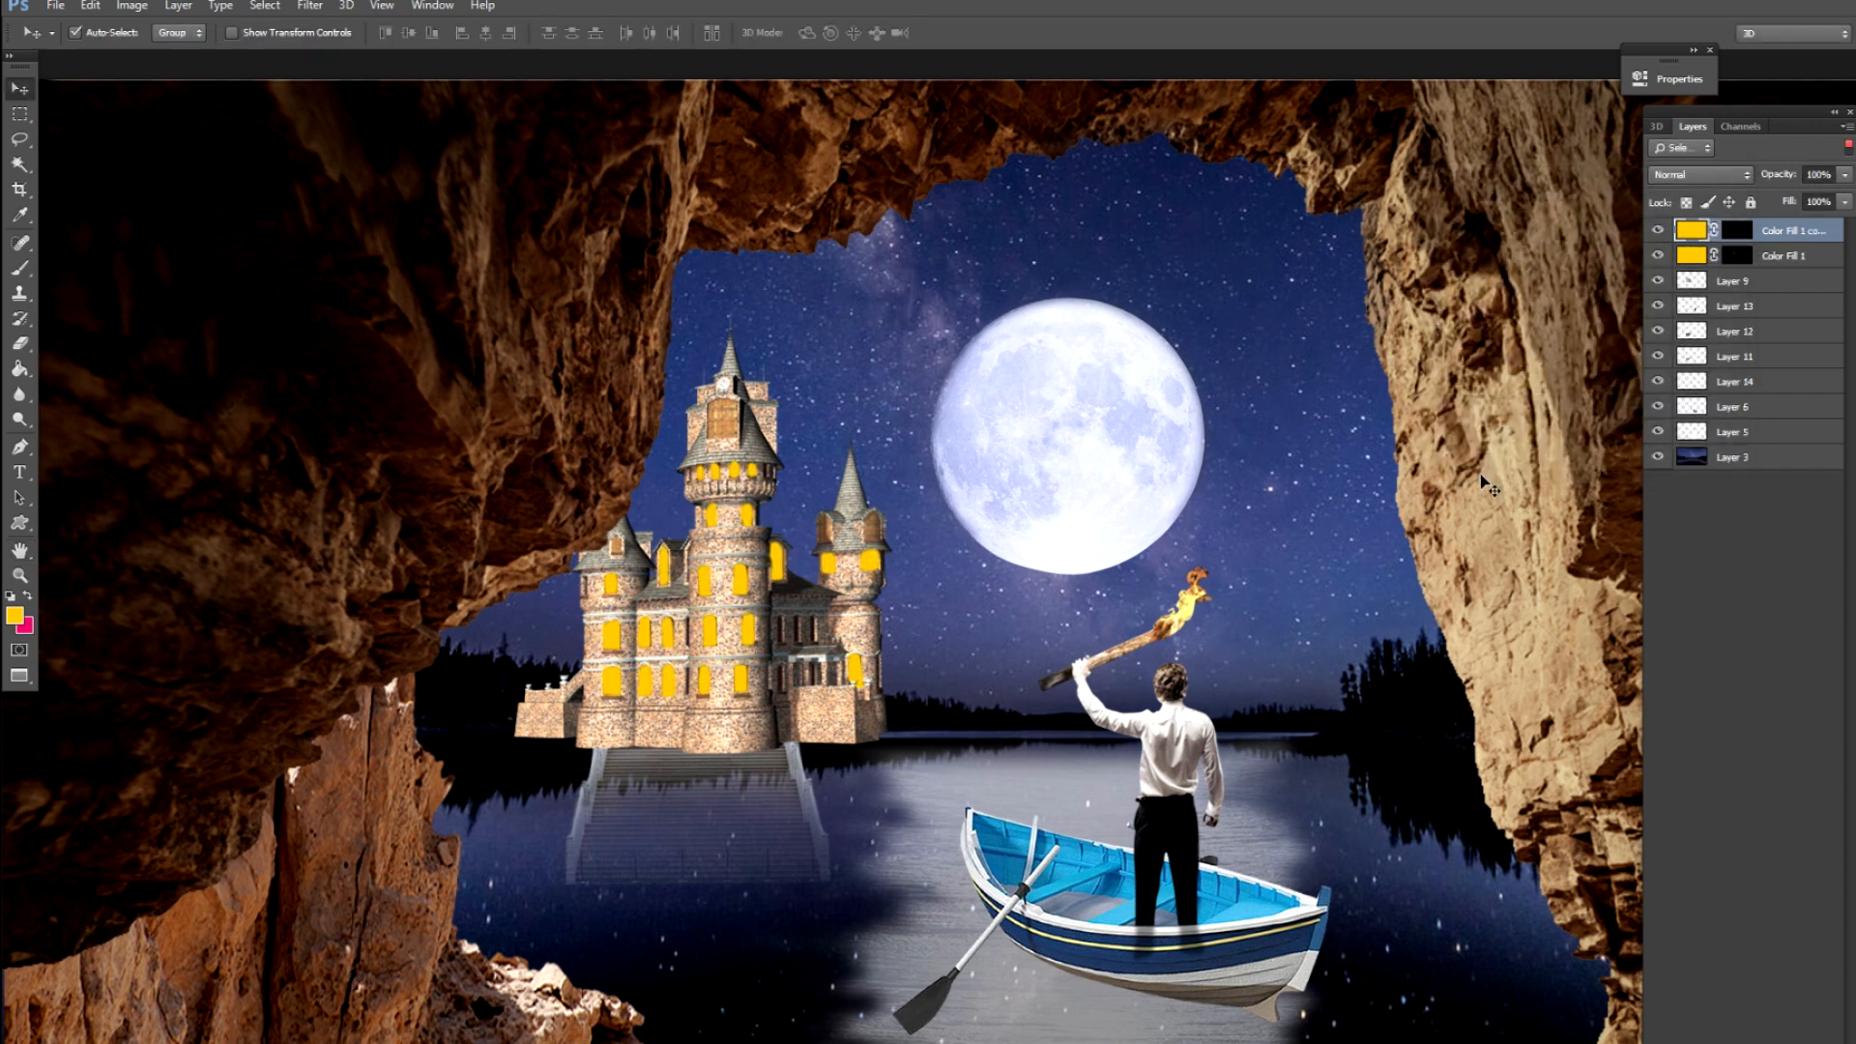
pyautogui.hotkey('alt', 't')
pyautogui.press('b')
pyautogui.press('g')
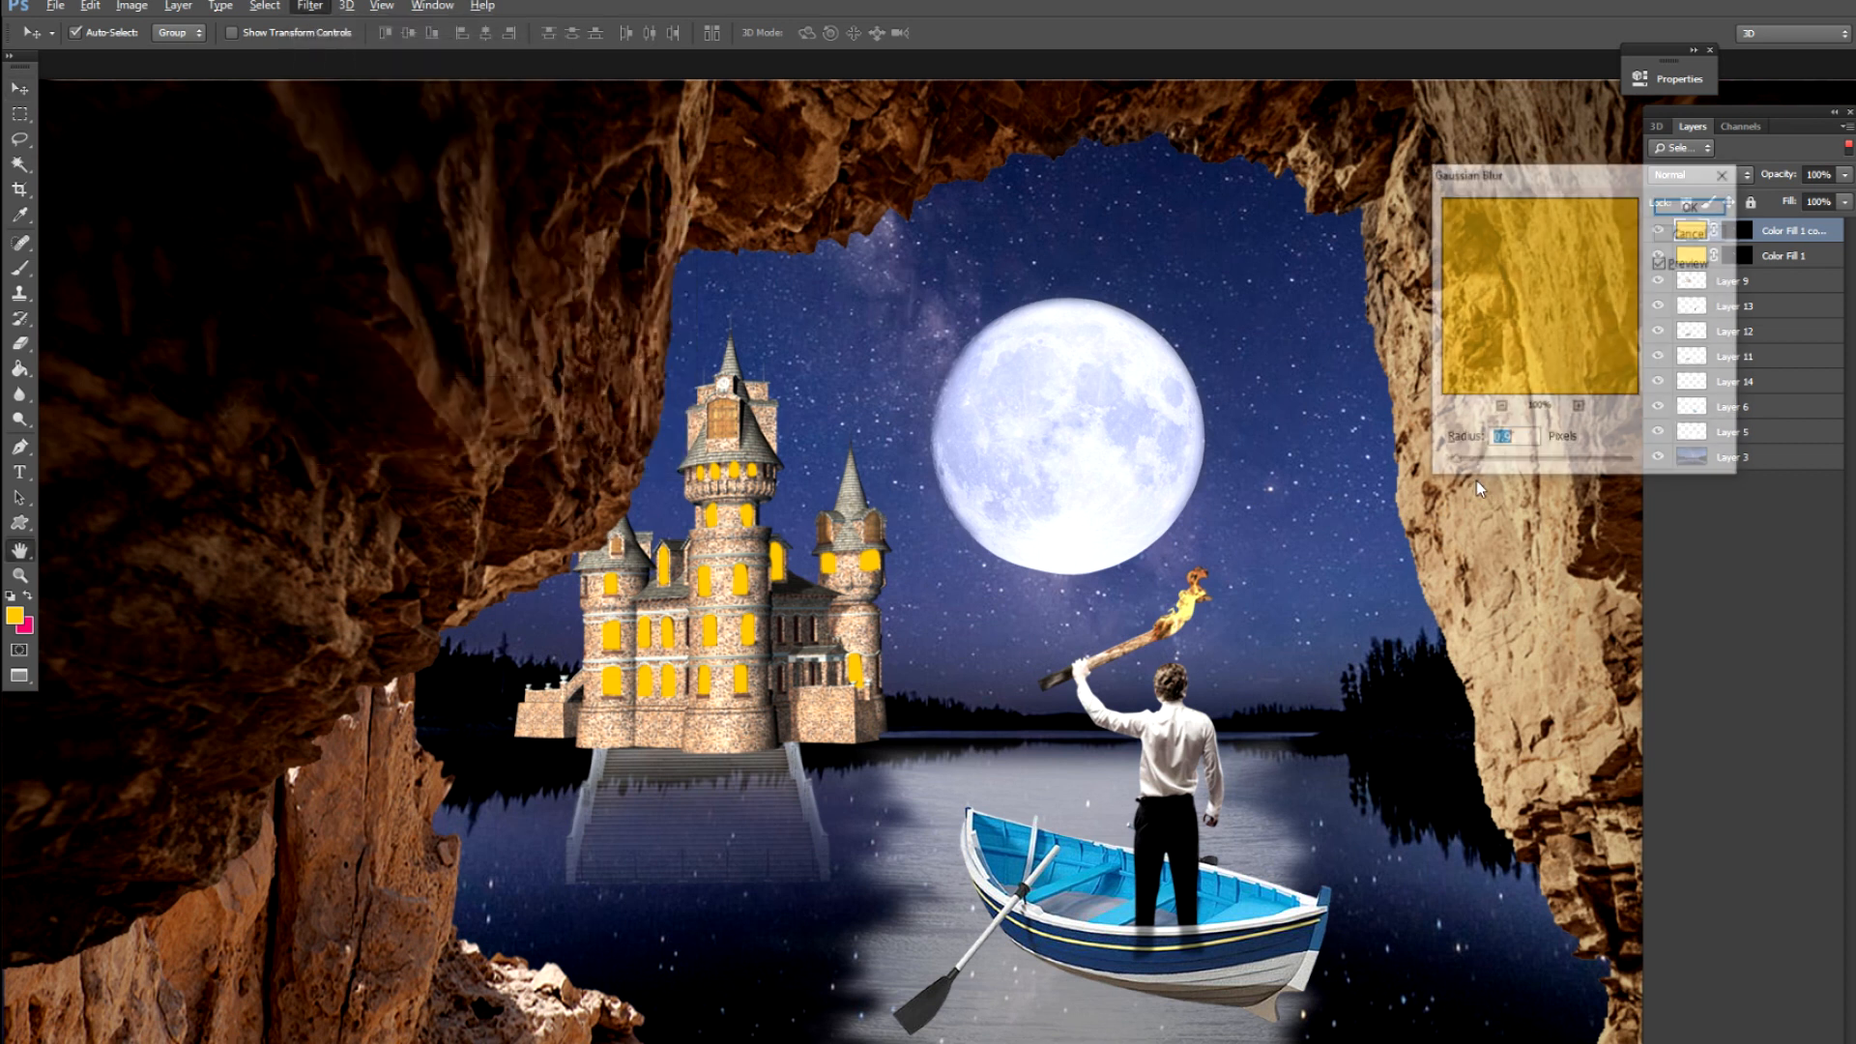
pyautogui.moveTo(1529, 460)
pyautogui.mouseDown()
pyautogui.moveTo(1590, 466)
pyautogui.moveTo(1504, 469)
pyautogui.mouseUp()
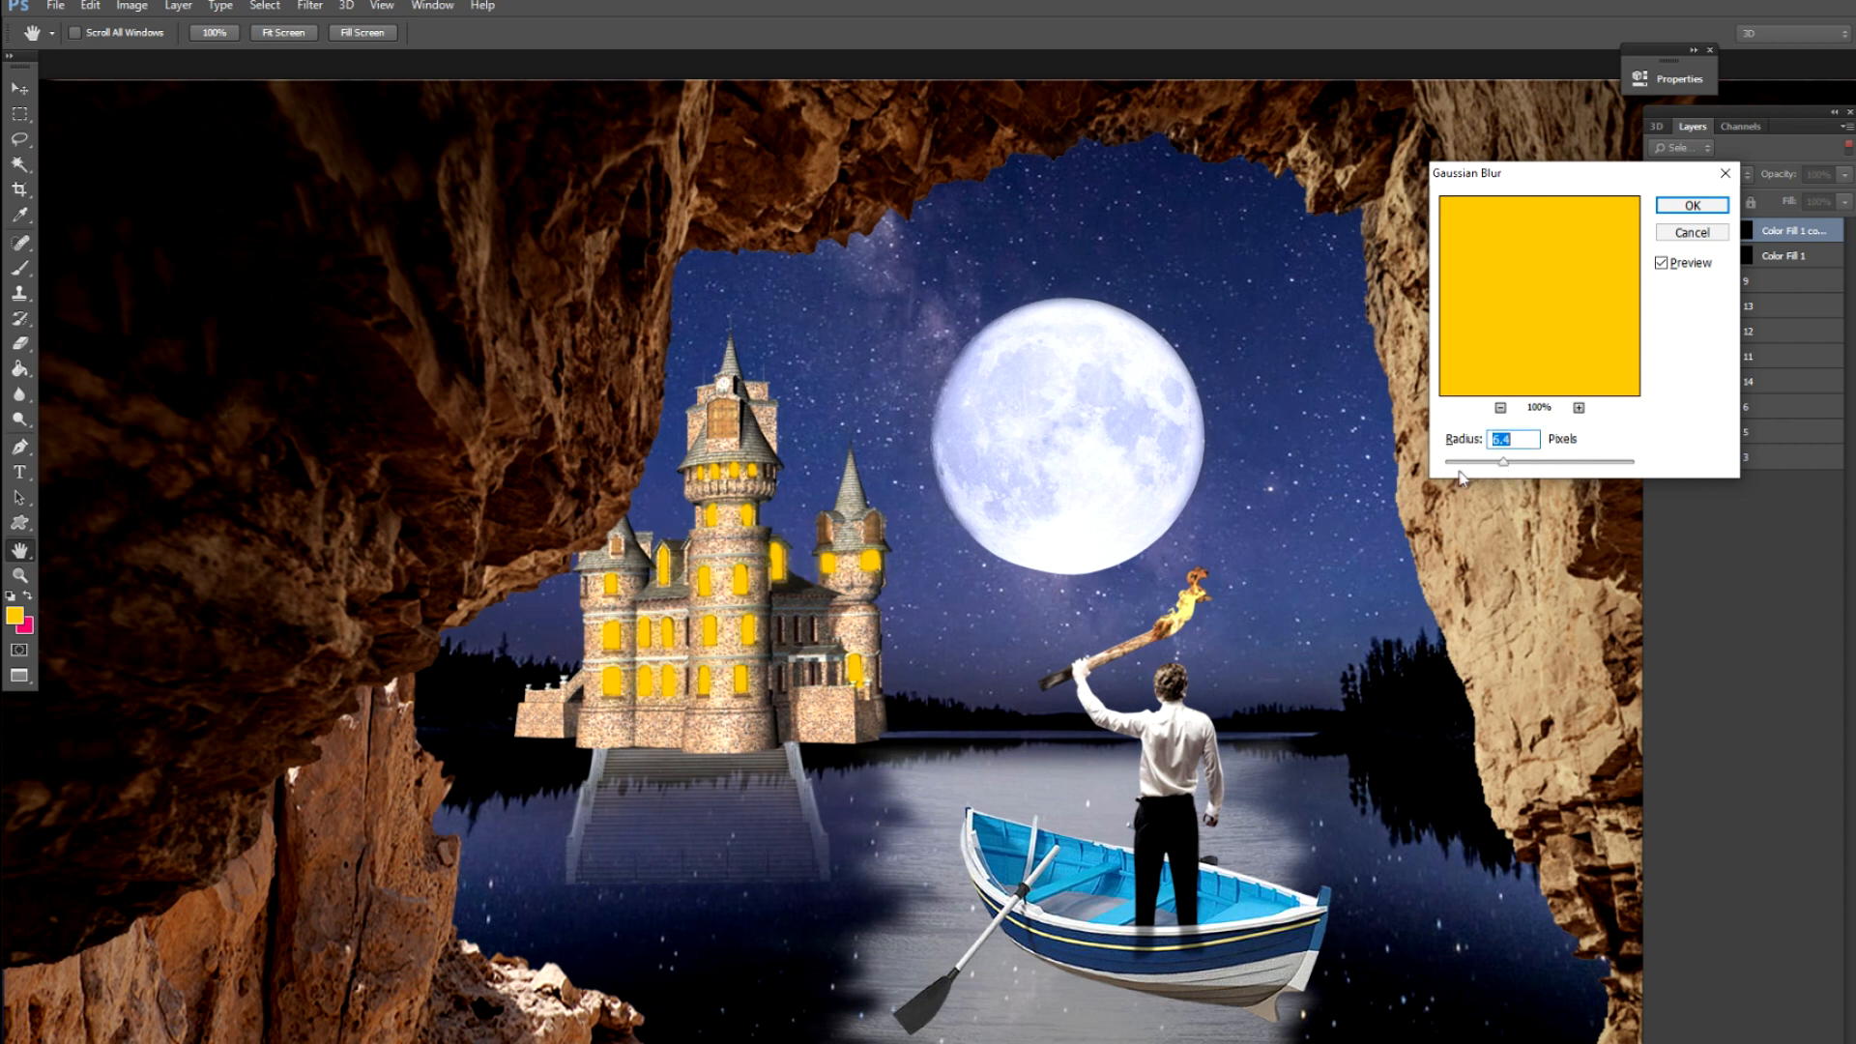
pyautogui.press('Return')
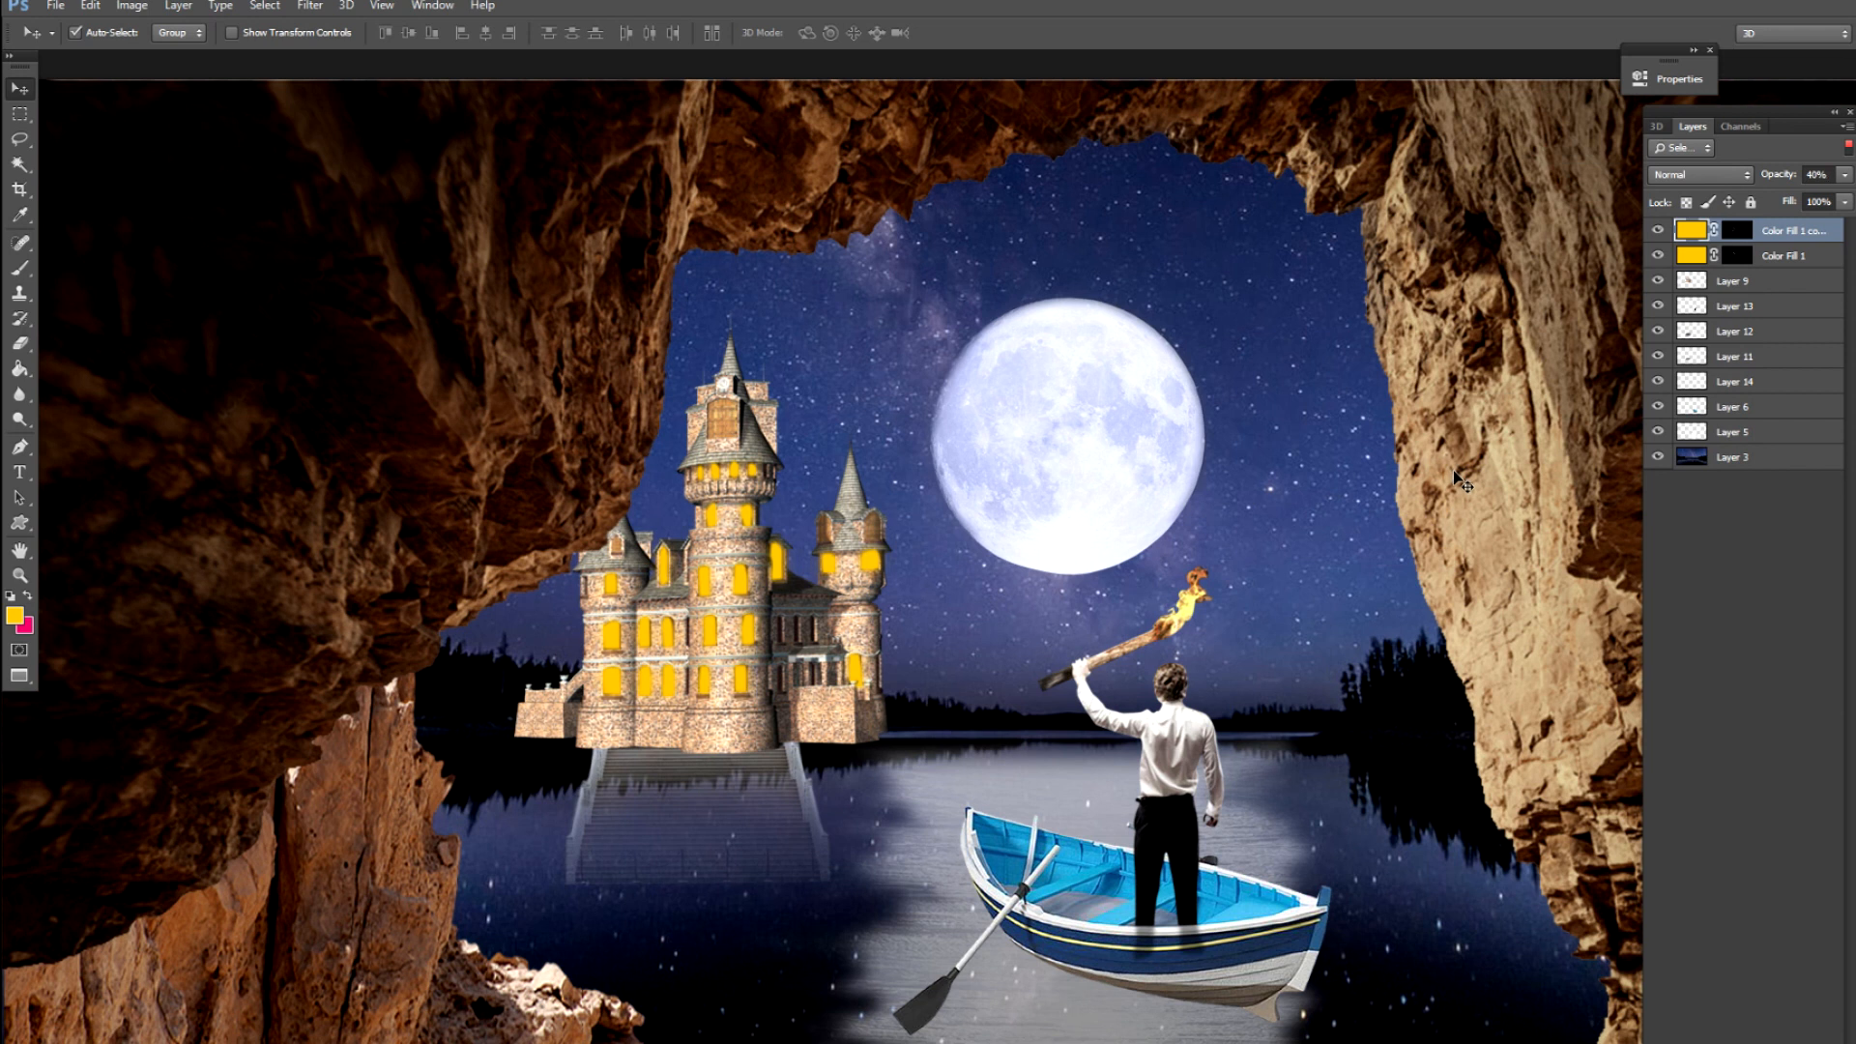
# Set the opacity of the original window fill layer to 67%
pyautogui.click(1702, 258)
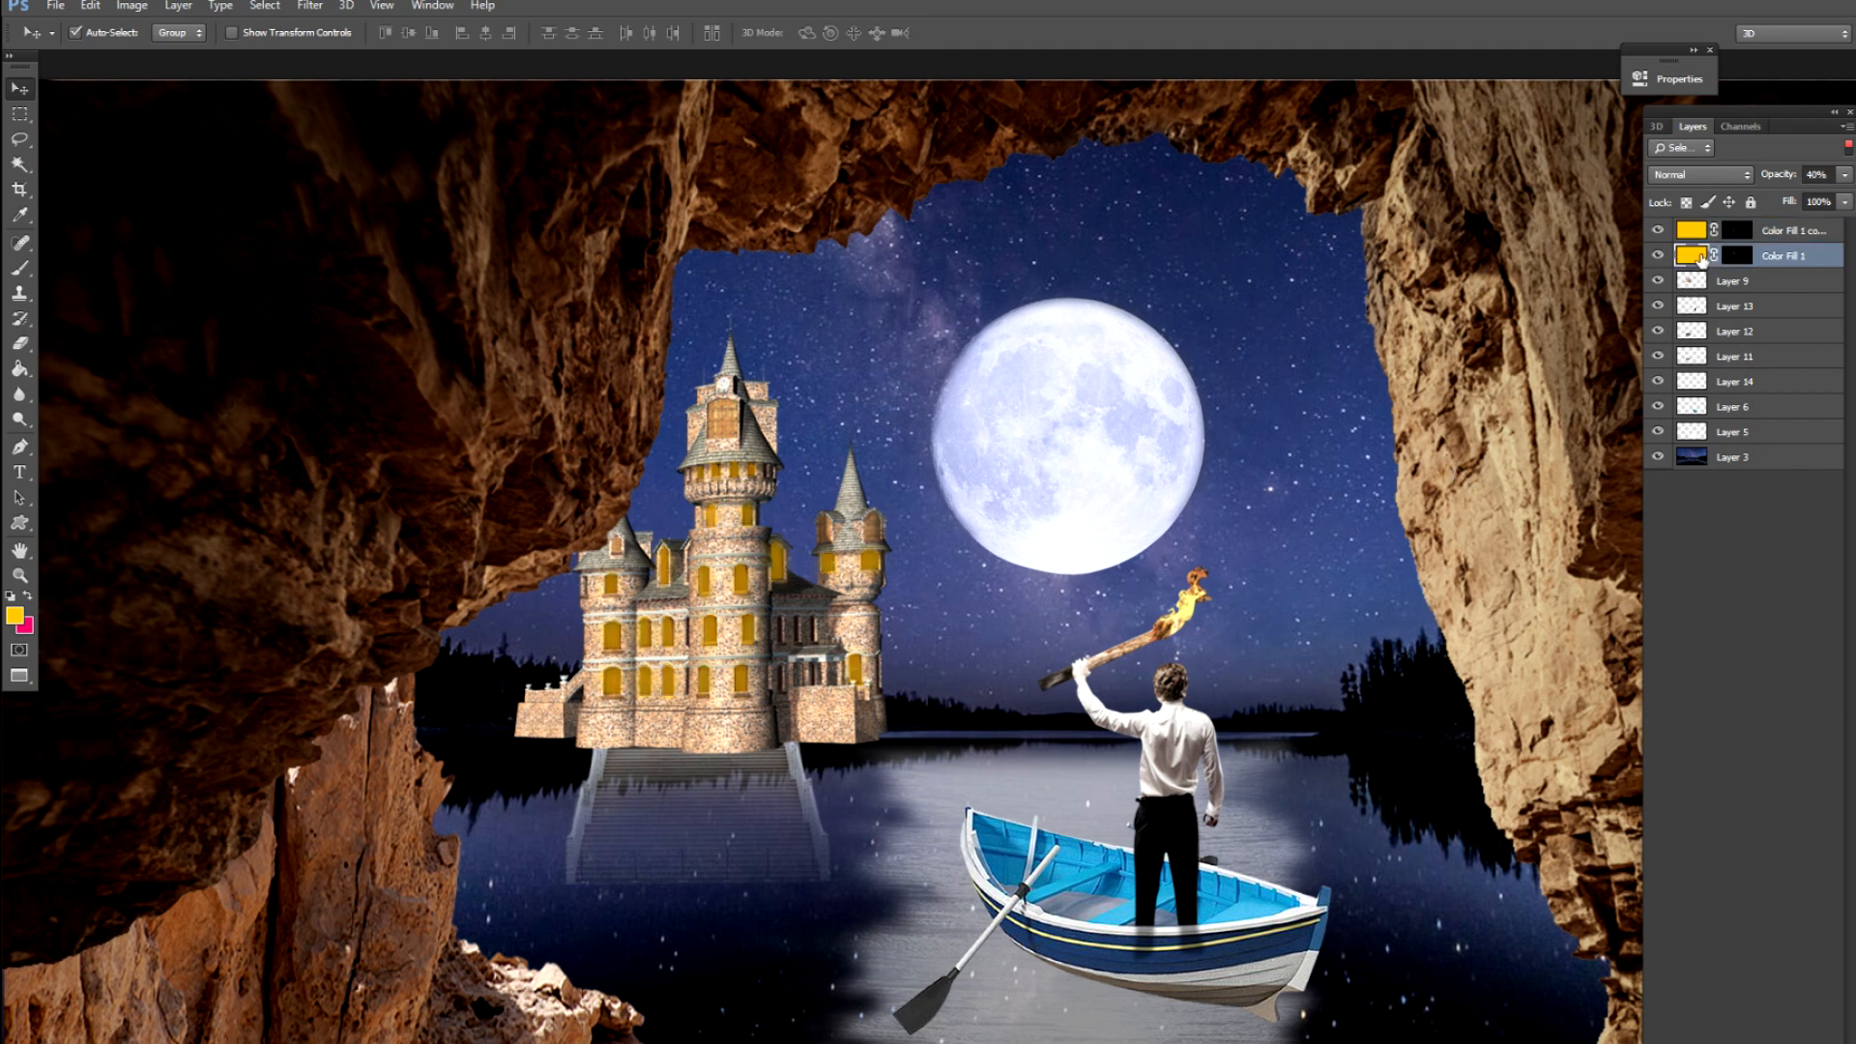
pyautogui.press('6')
pyautogui.press('7')
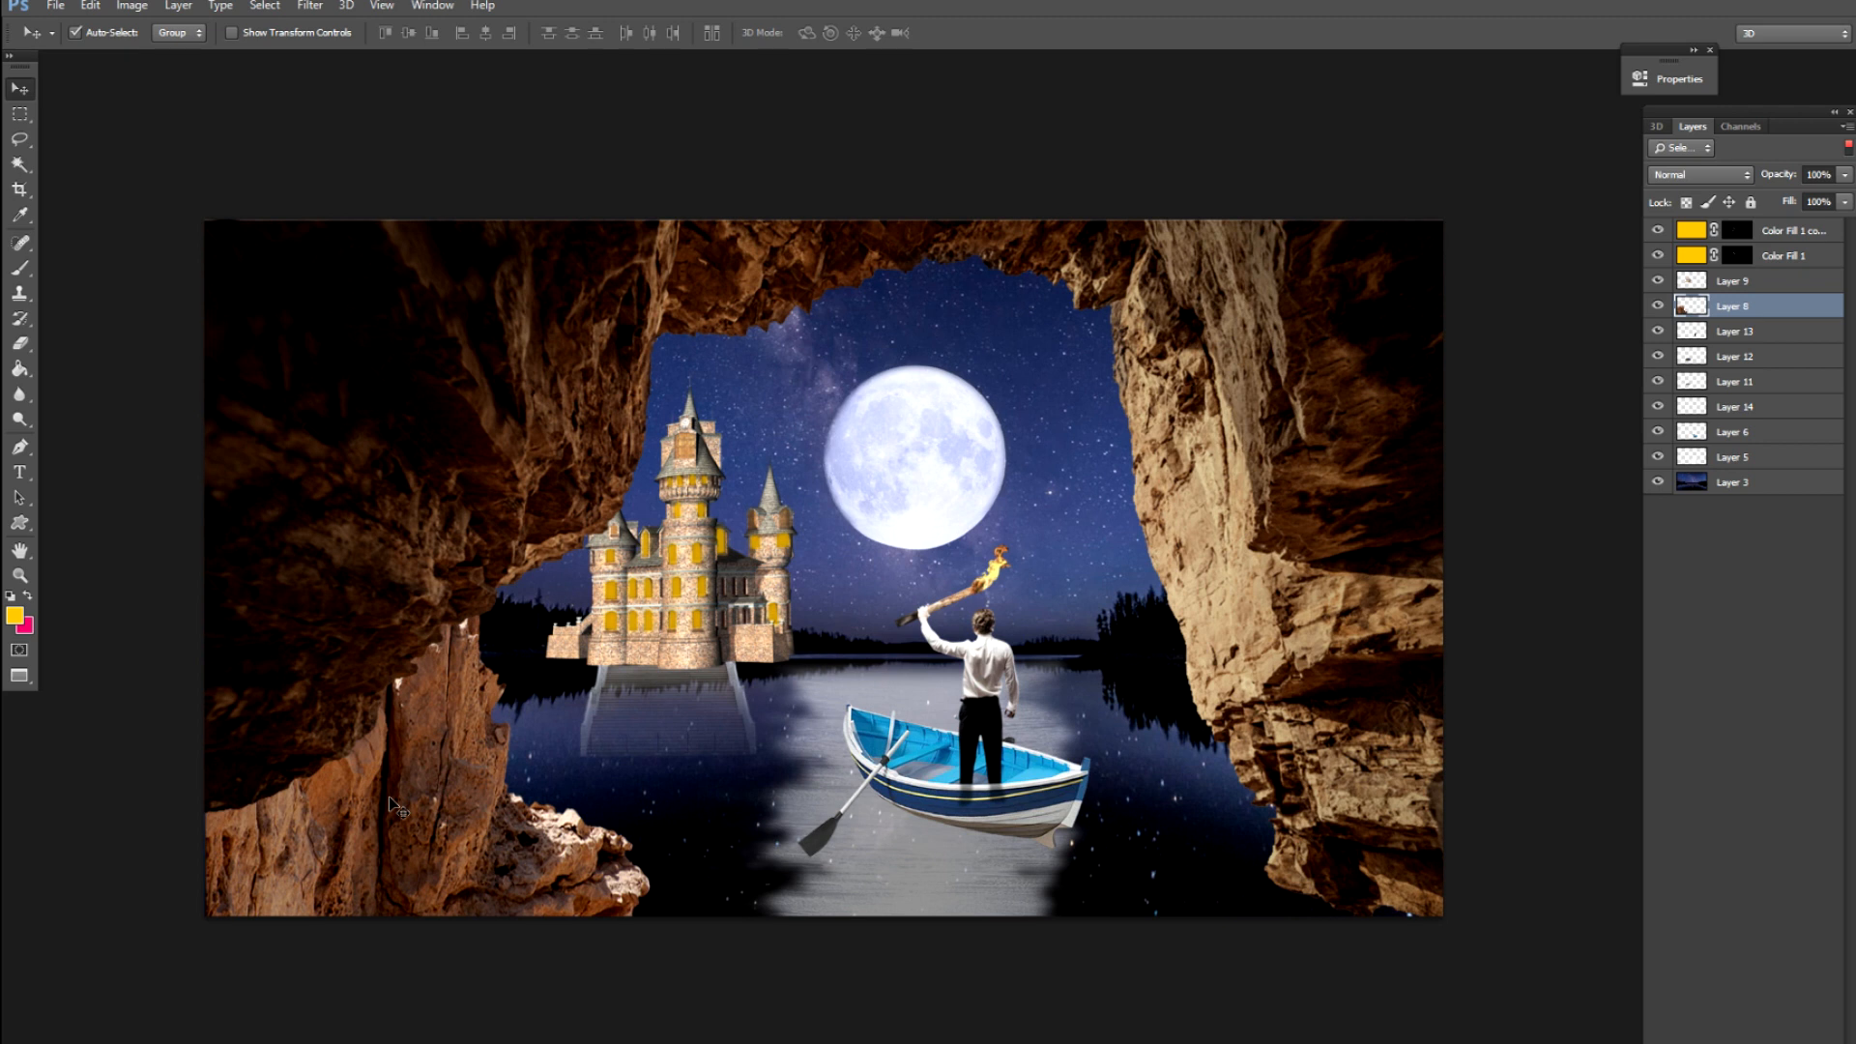
# Darken the cave's lower-left rock layer with Levels by raising the input black point and lowering the output white
pyautogui.hotkey('ctrl', 'l')
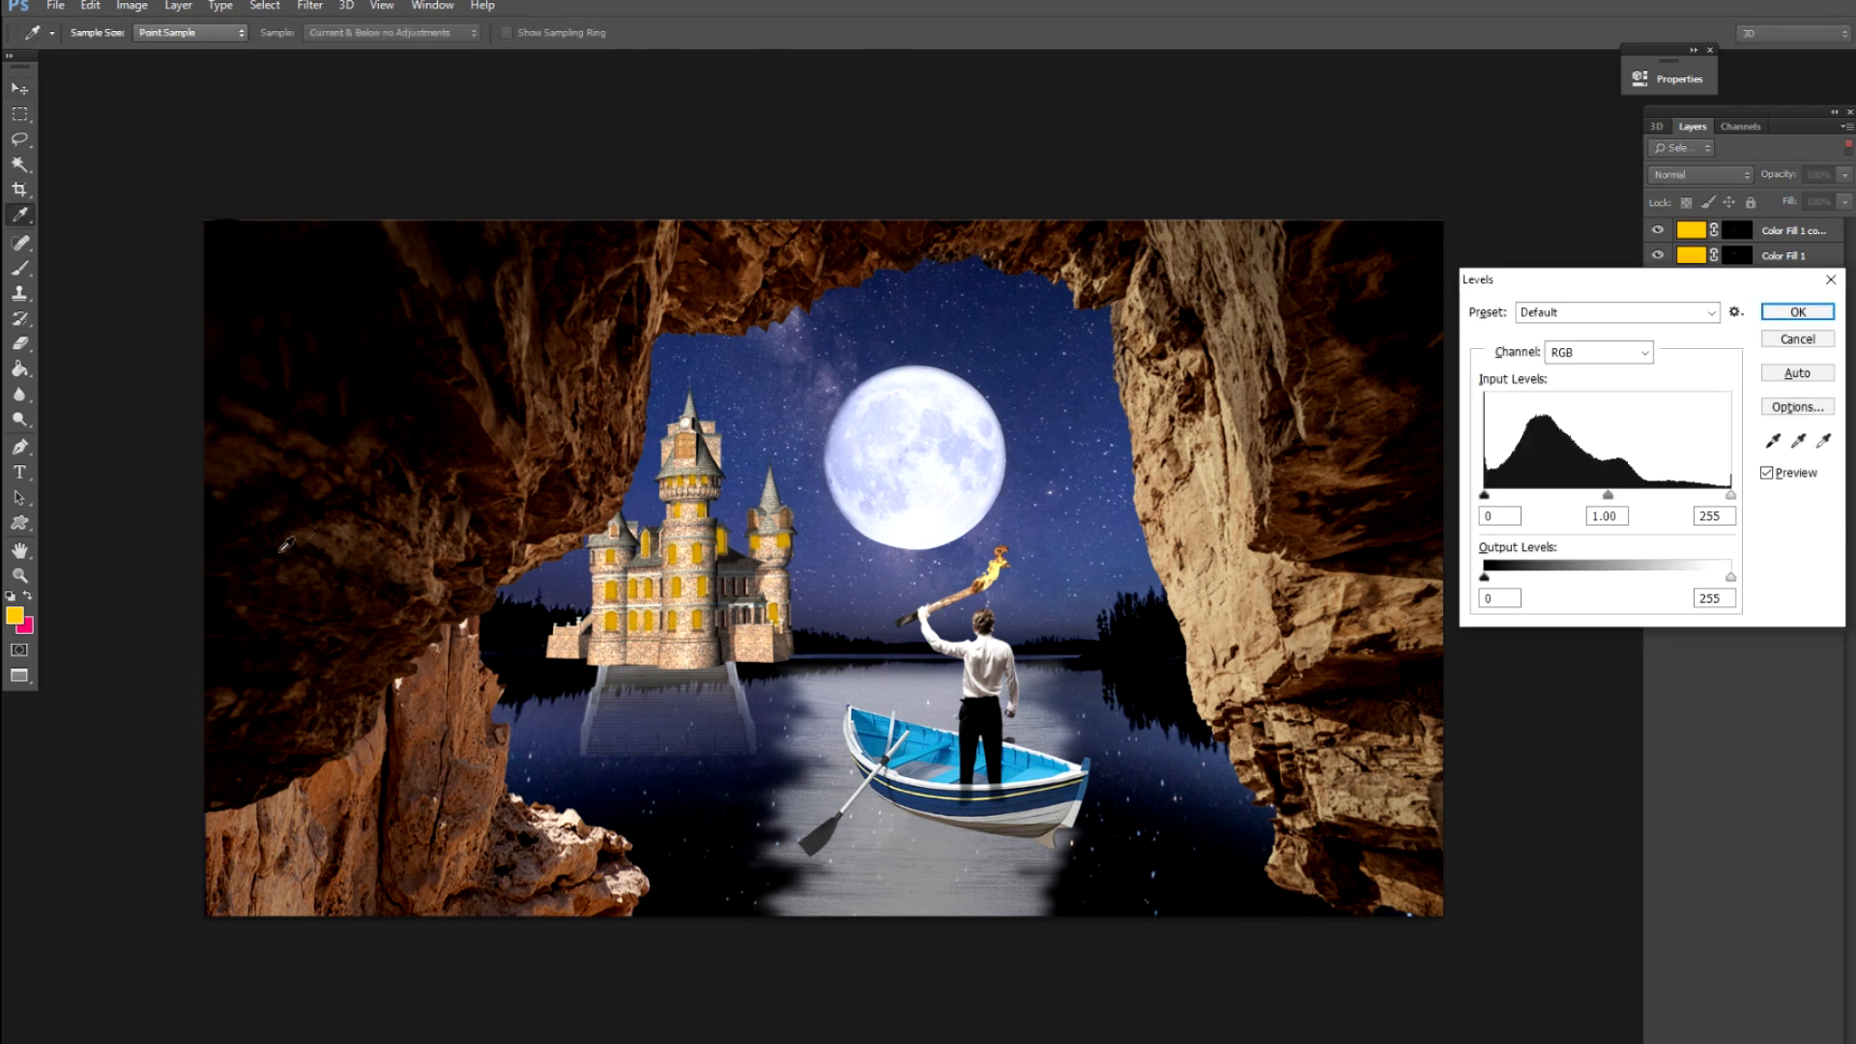
pyautogui.moveTo(1498, 499); pyautogui.dragTo(1560, 500)
pyautogui.moveTo(1485, 578)
pyautogui.mouseDown()
pyautogui.moveTo(1533, 580)
pyautogui.moveTo(1485, 578)
pyautogui.mouseUp()
pyautogui.moveTo(1730, 579); pyautogui.dragTo(1587, 578)
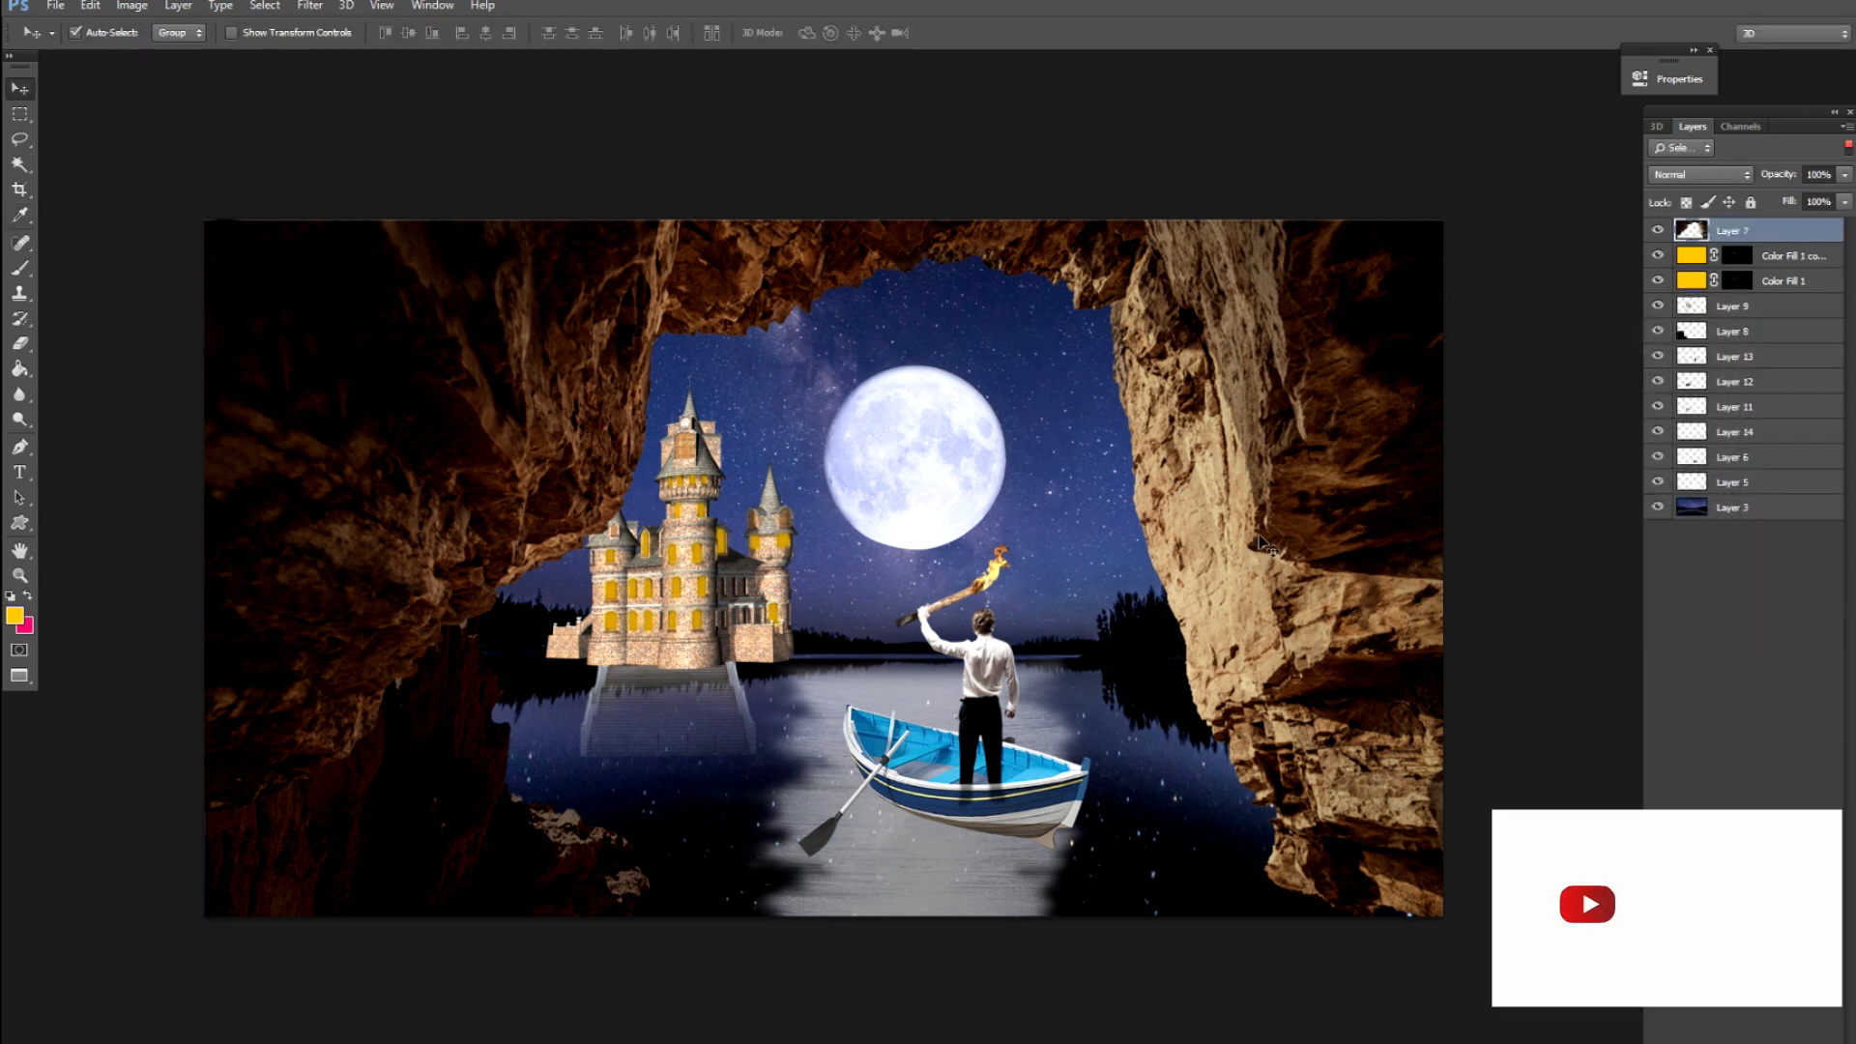
# Reduce the Brush to 15 px and dab along the lower edge of the castle's low side wall
pyautogui.hotkey('ctrl', '+')
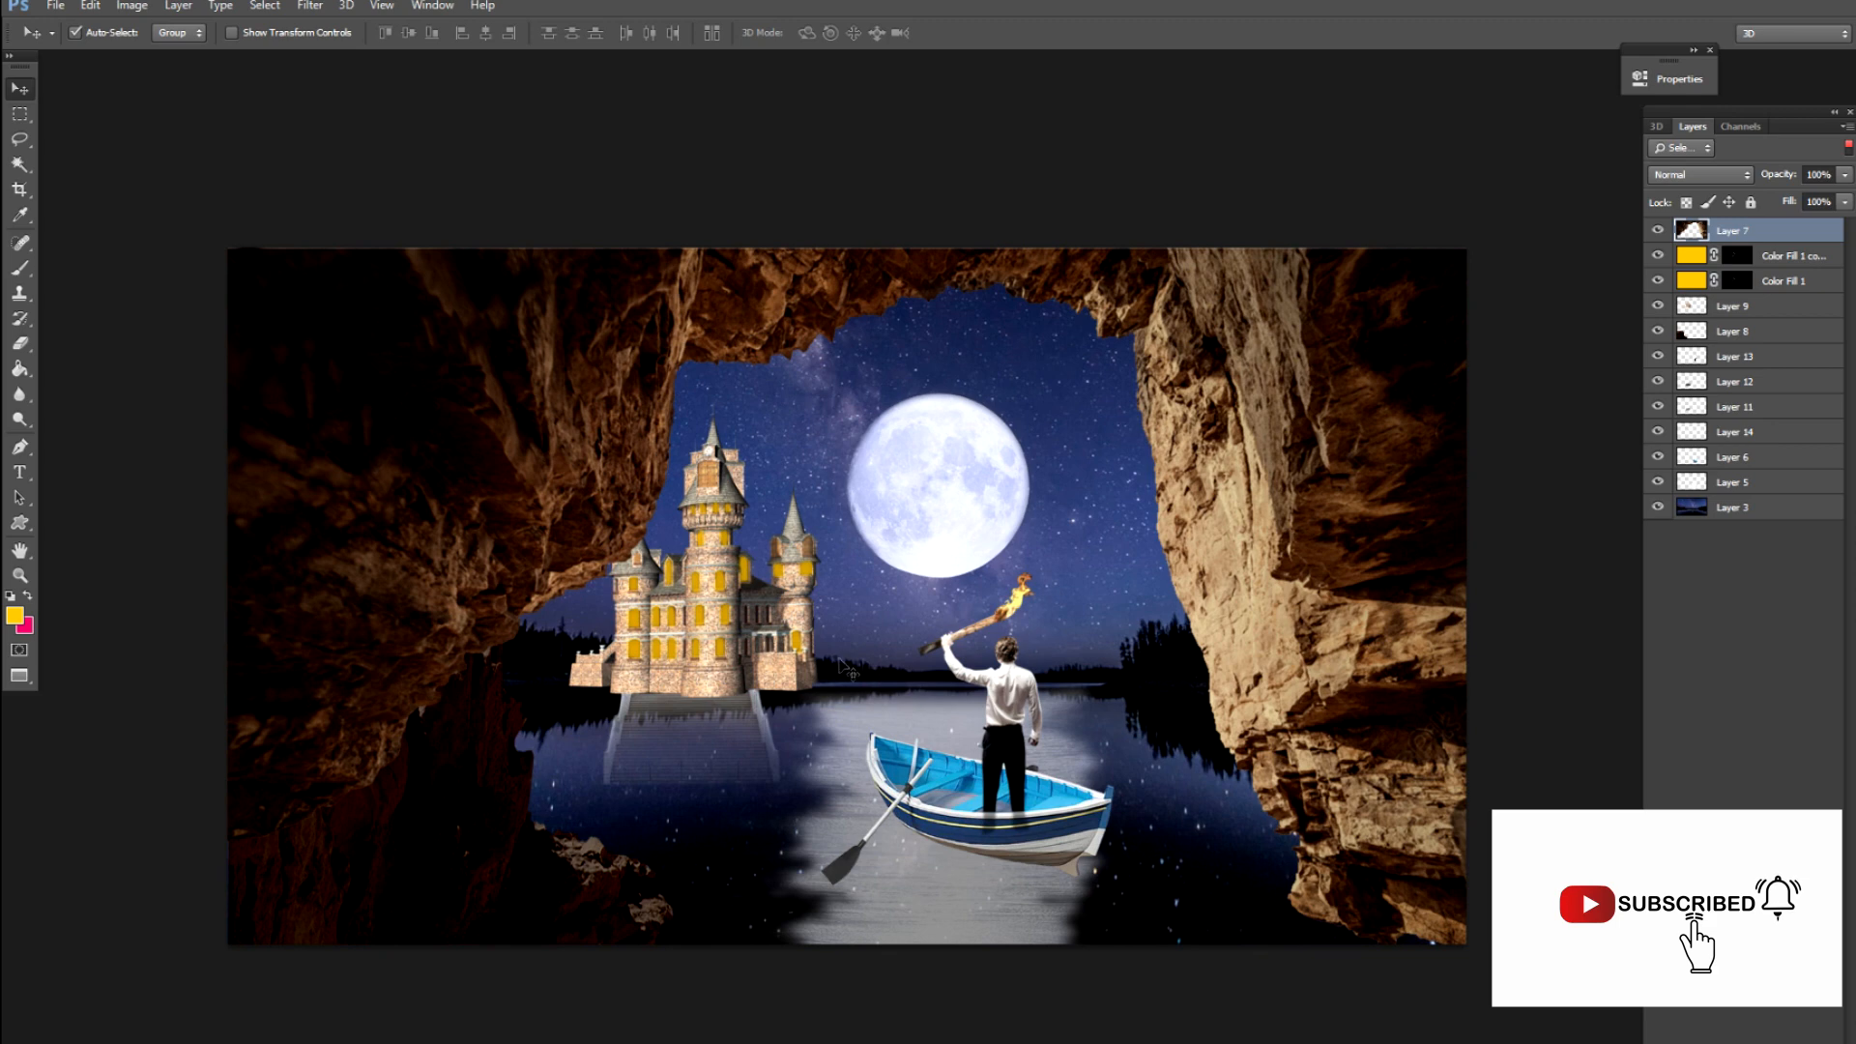
pyautogui.click(743, 690)
pyautogui.press('z')
pyautogui.moveTo(542, 693); pyautogui.dragTo(727, 681)
pyautogui.press('v')
pyautogui.press('b')
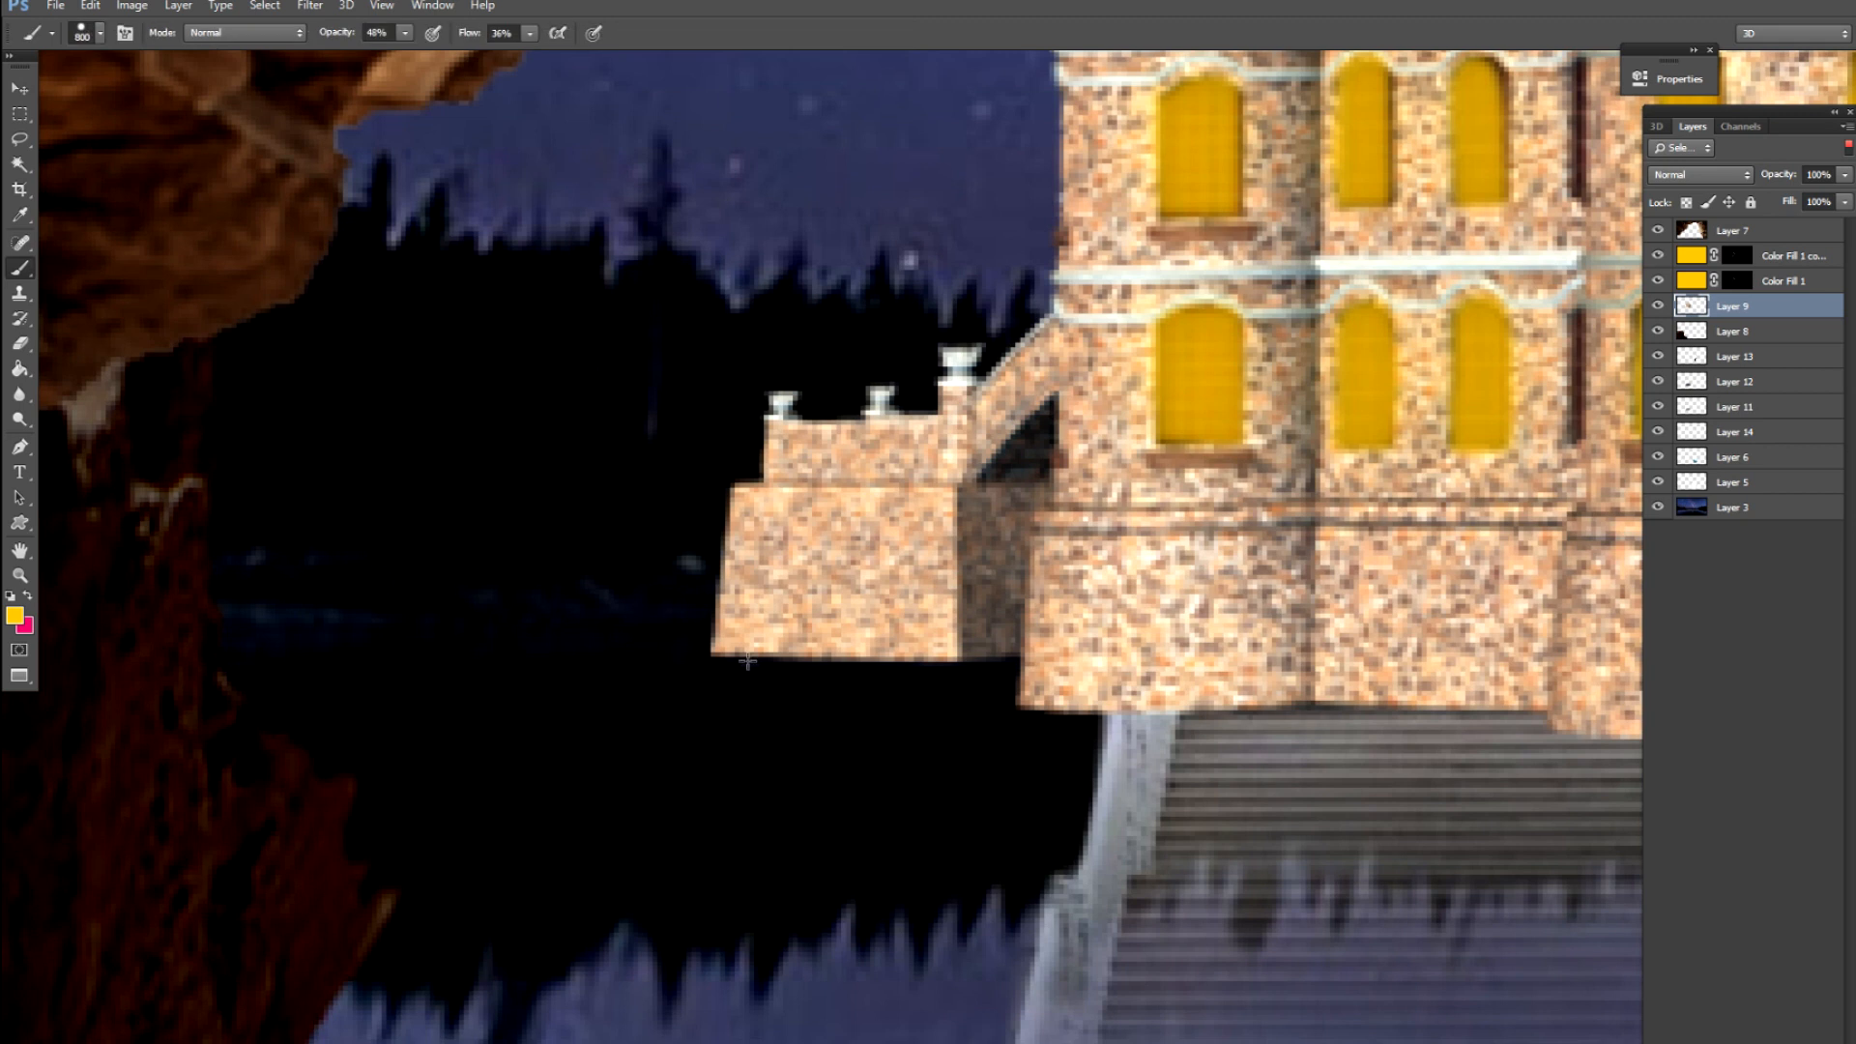
pyautogui.press('[')
pyautogui.press('[')
pyautogui.press('[')
pyautogui.press('[')
pyautogui.press('[')
pyautogui.press('[')
pyautogui.press('[')
pyautogui.press('[')
pyautogui.press('[')
pyautogui.press('[')
pyautogui.press('[')
pyautogui.press('[')
pyautogui.press('[')
pyautogui.press('[')
pyautogui.press('[')
pyautogui.press('[')
pyautogui.moveTo(737, 672); pyautogui.dragTo(759, 658)
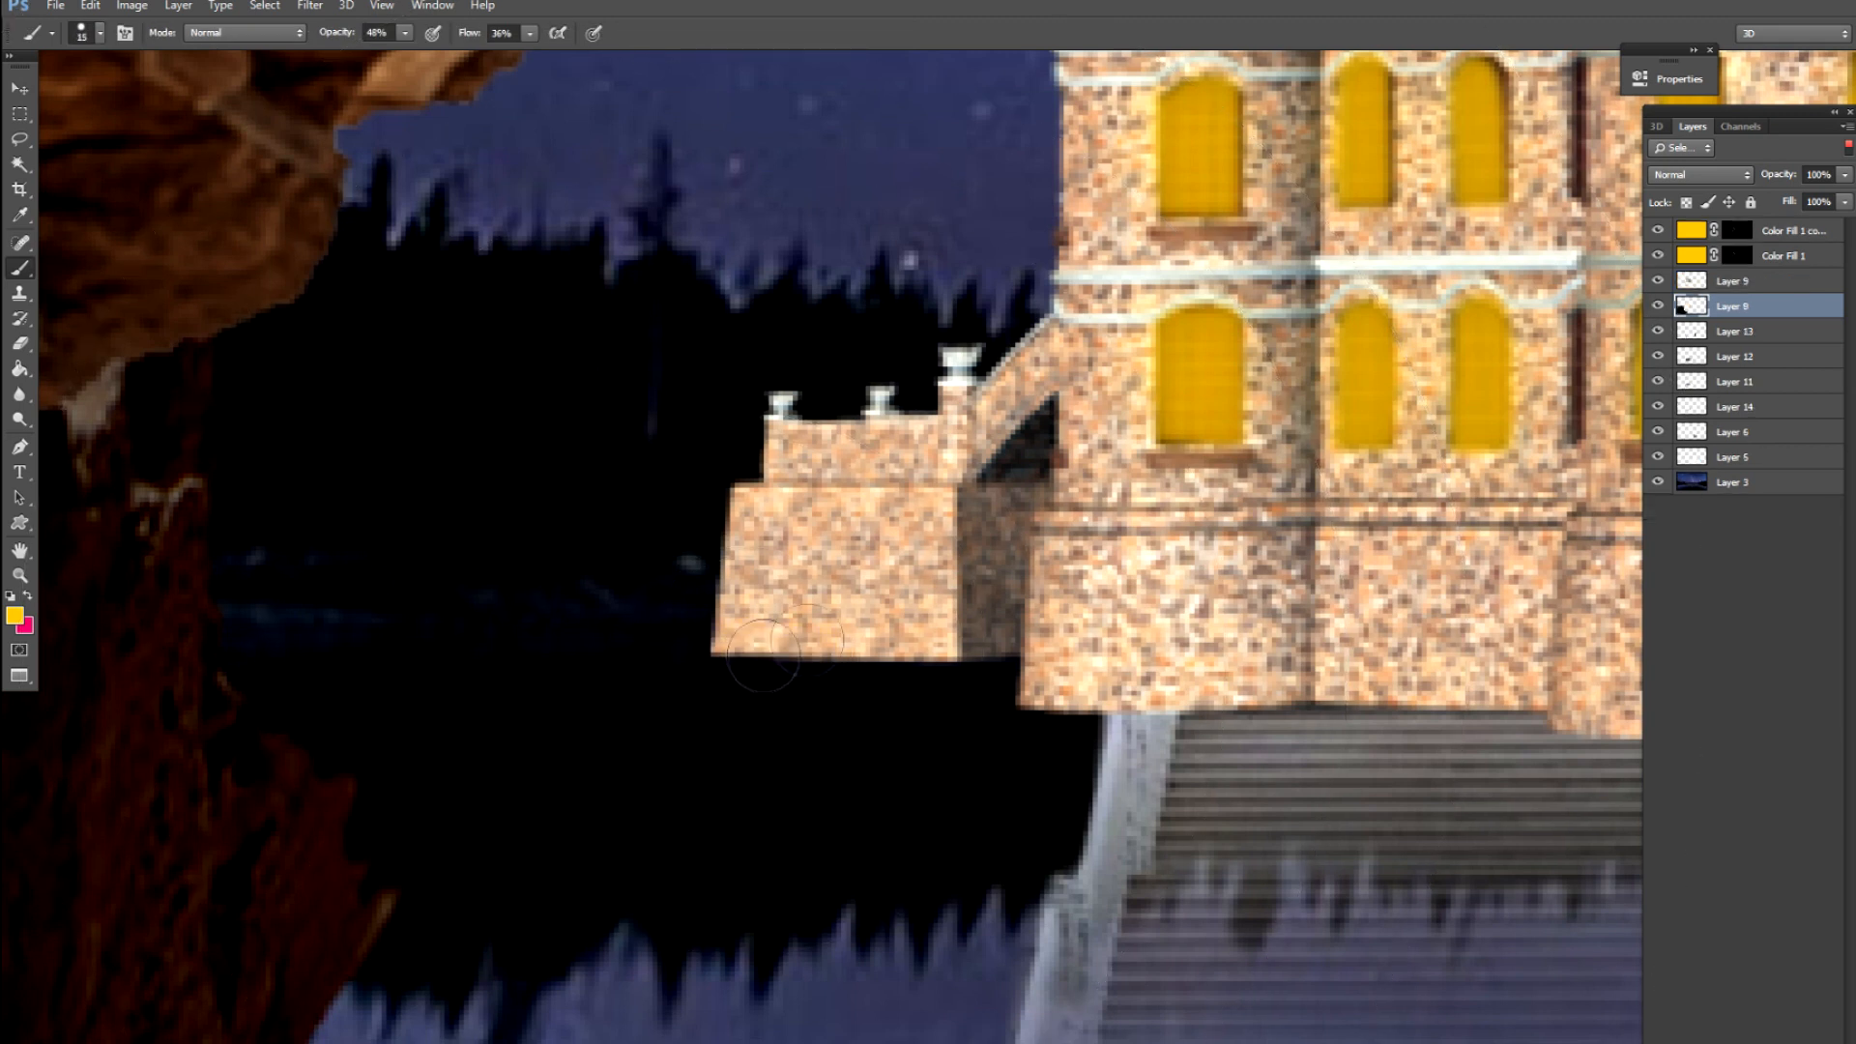
# Sample the near-black of the dark water beside the castle as the brush's foreground color
pyautogui.hotkey('alt', 'z')
pyautogui.click(1817, 29)
pyautogui.click(16, 617)
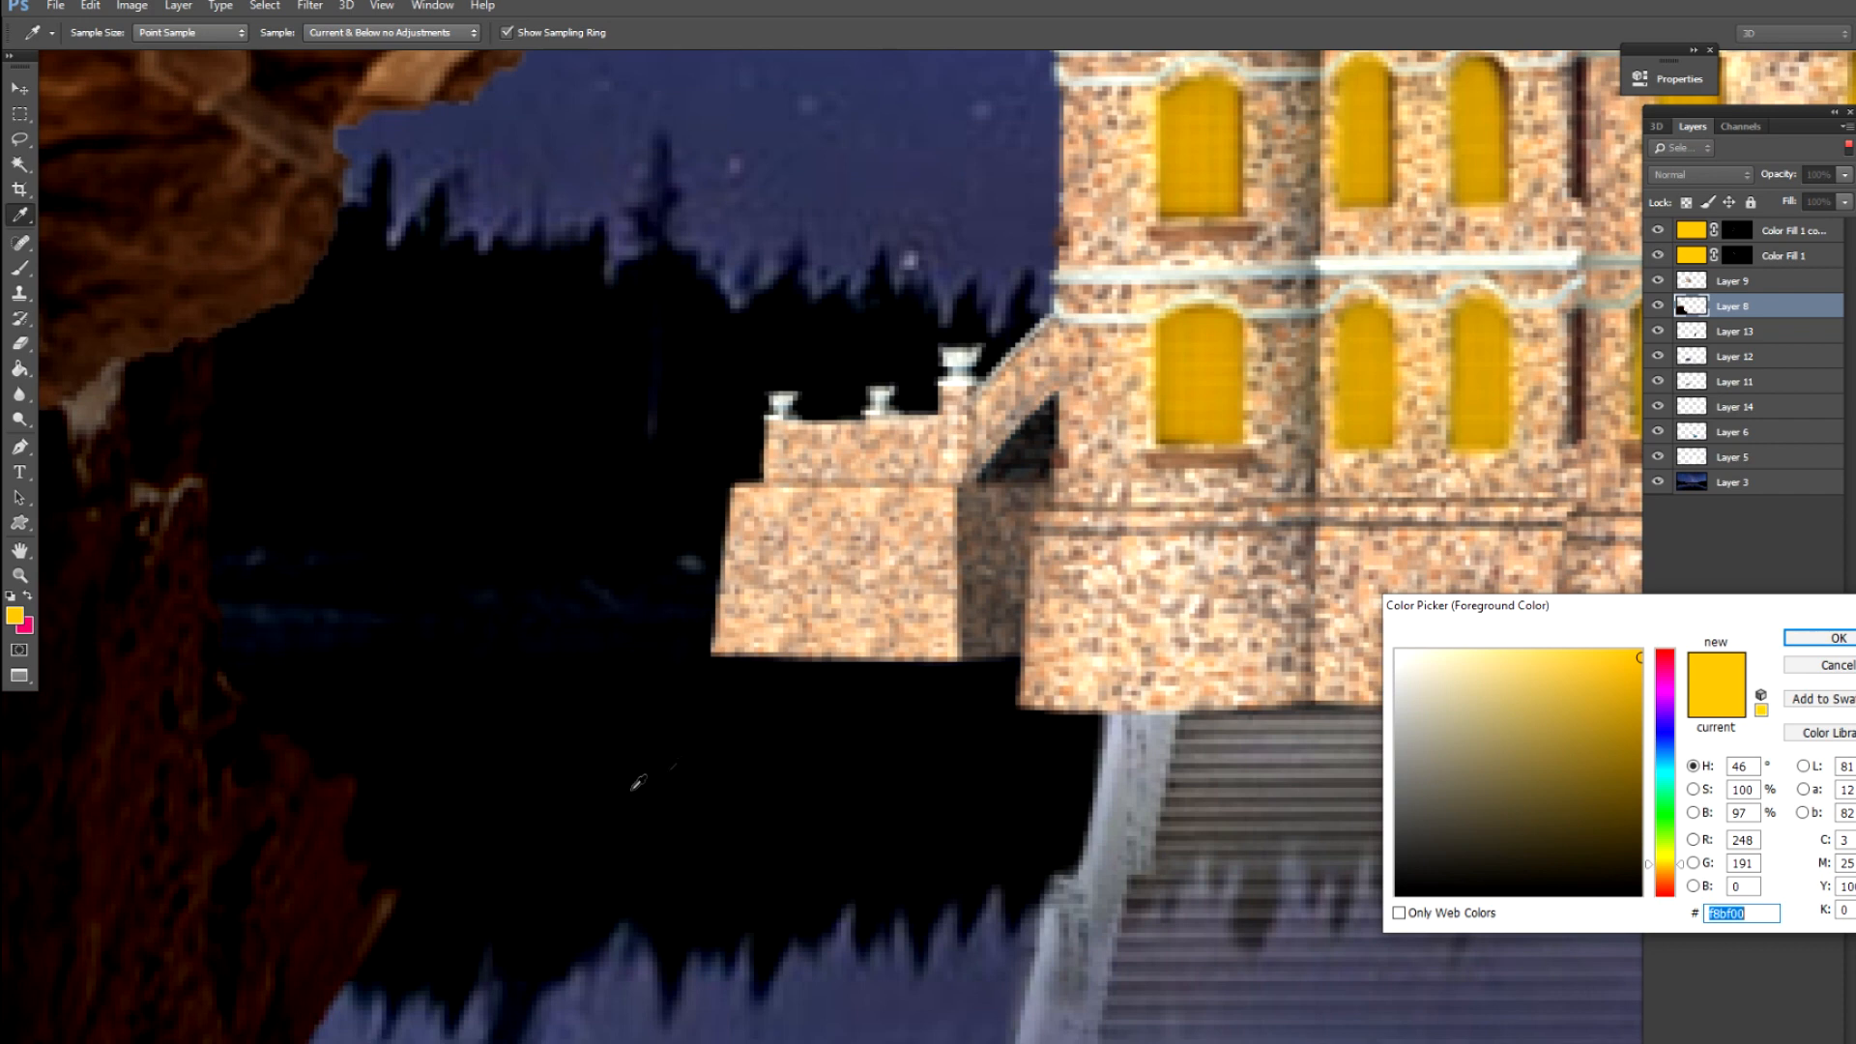
pyautogui.click(633, 785)
pyautogui.click(1818, 639)
pyautogui.press('b')
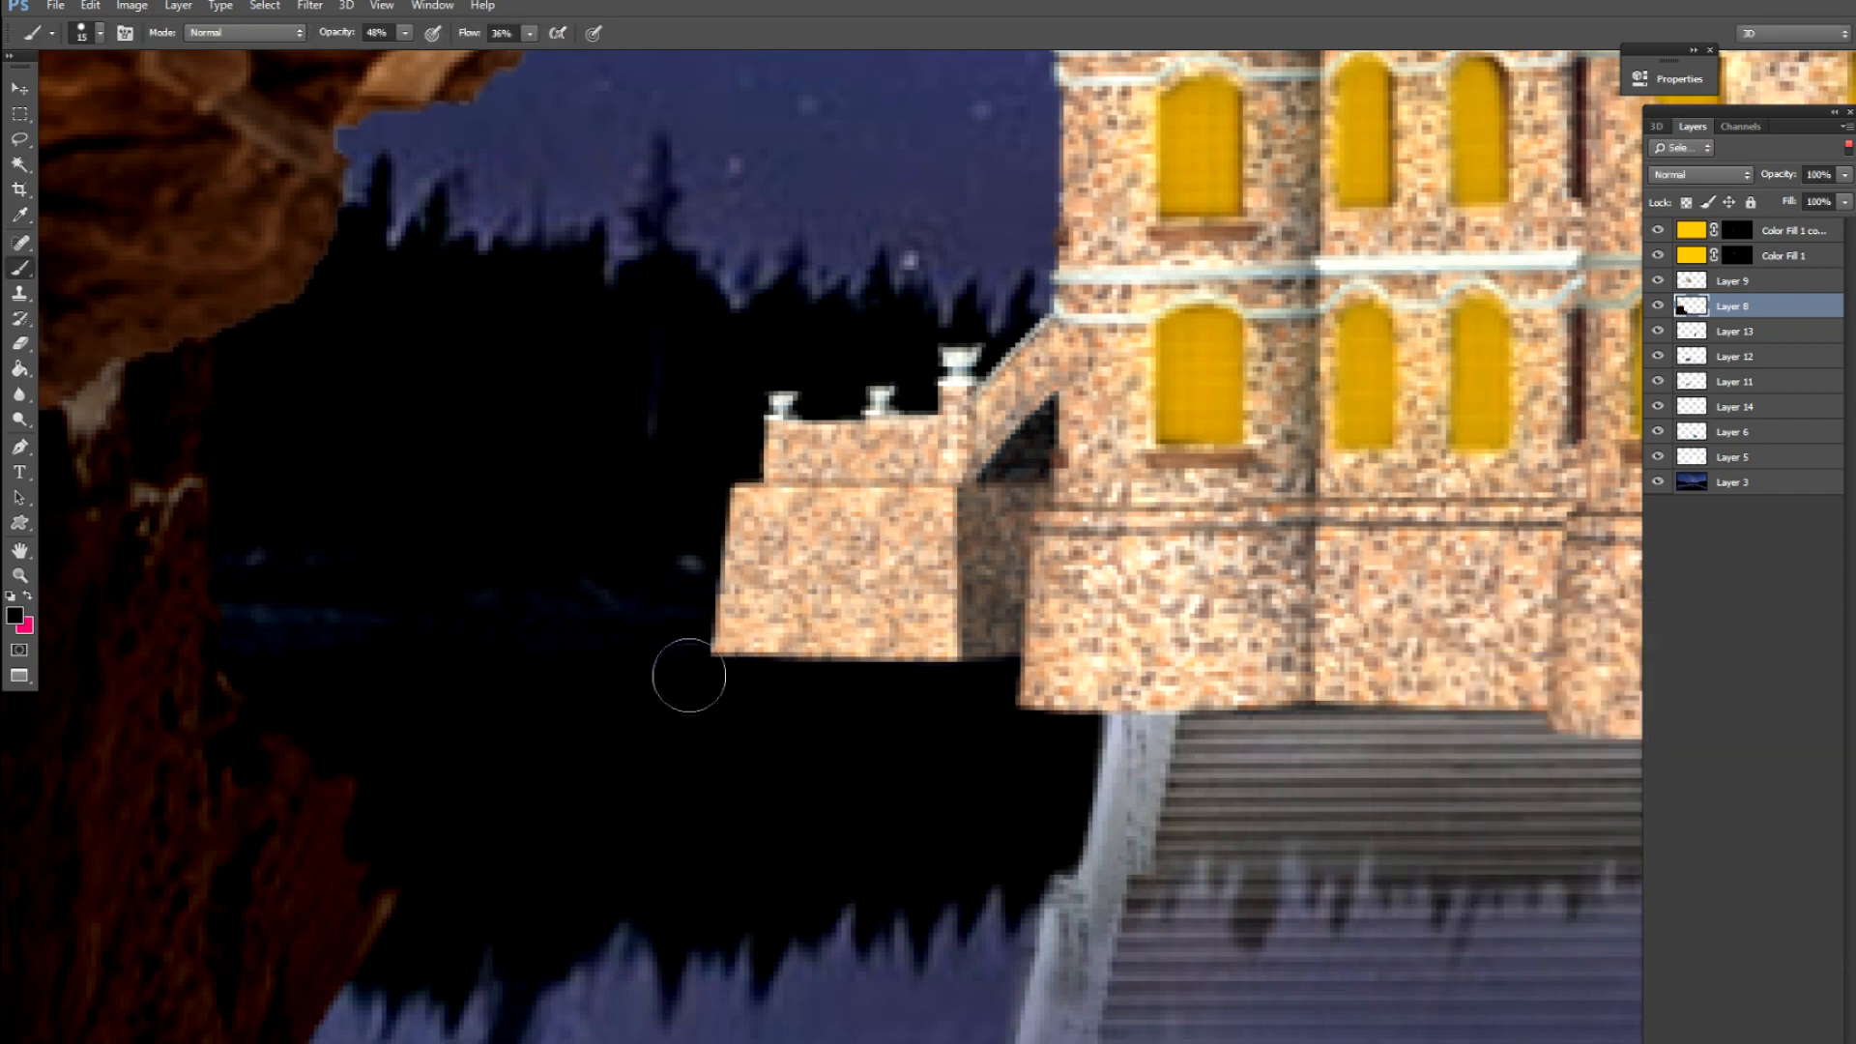
# Merge all visible layers into one and add a new empty layer above it
pyautogui.scroll(-8, 844, 671)
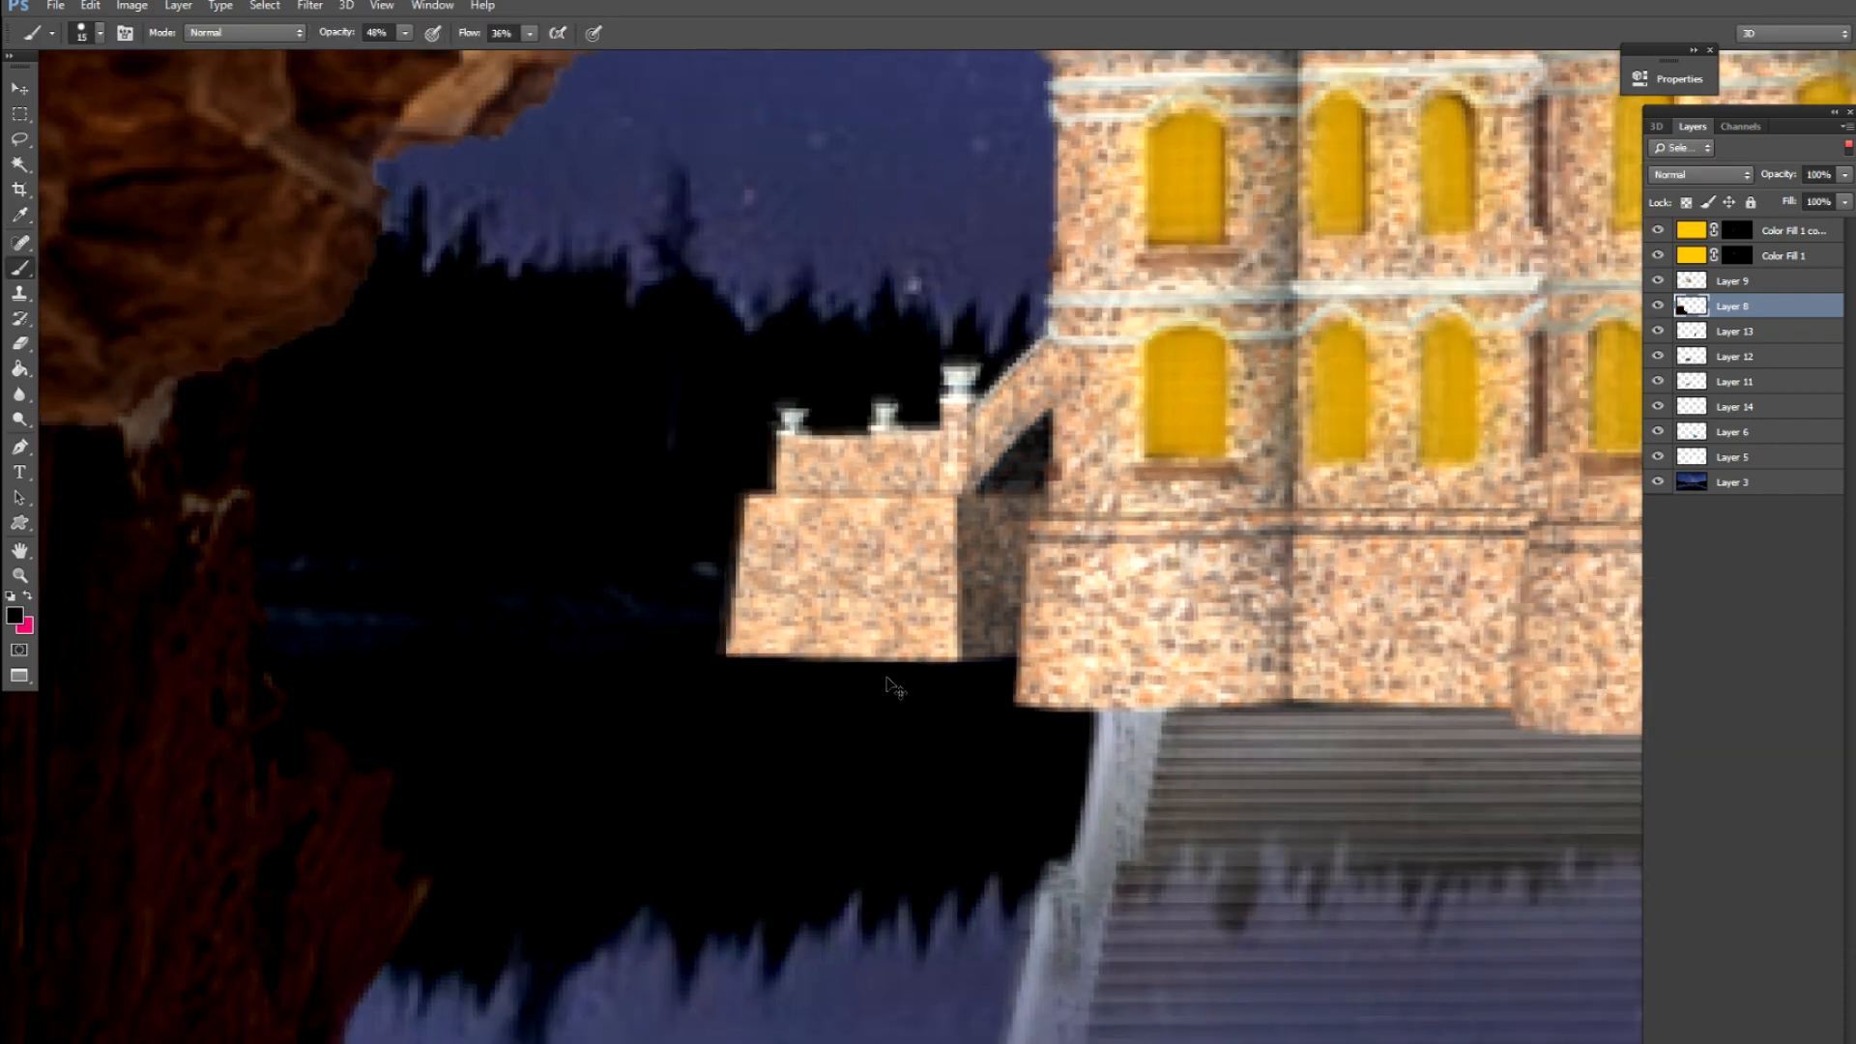
pyautogui.scroll(-2, 891, 684)
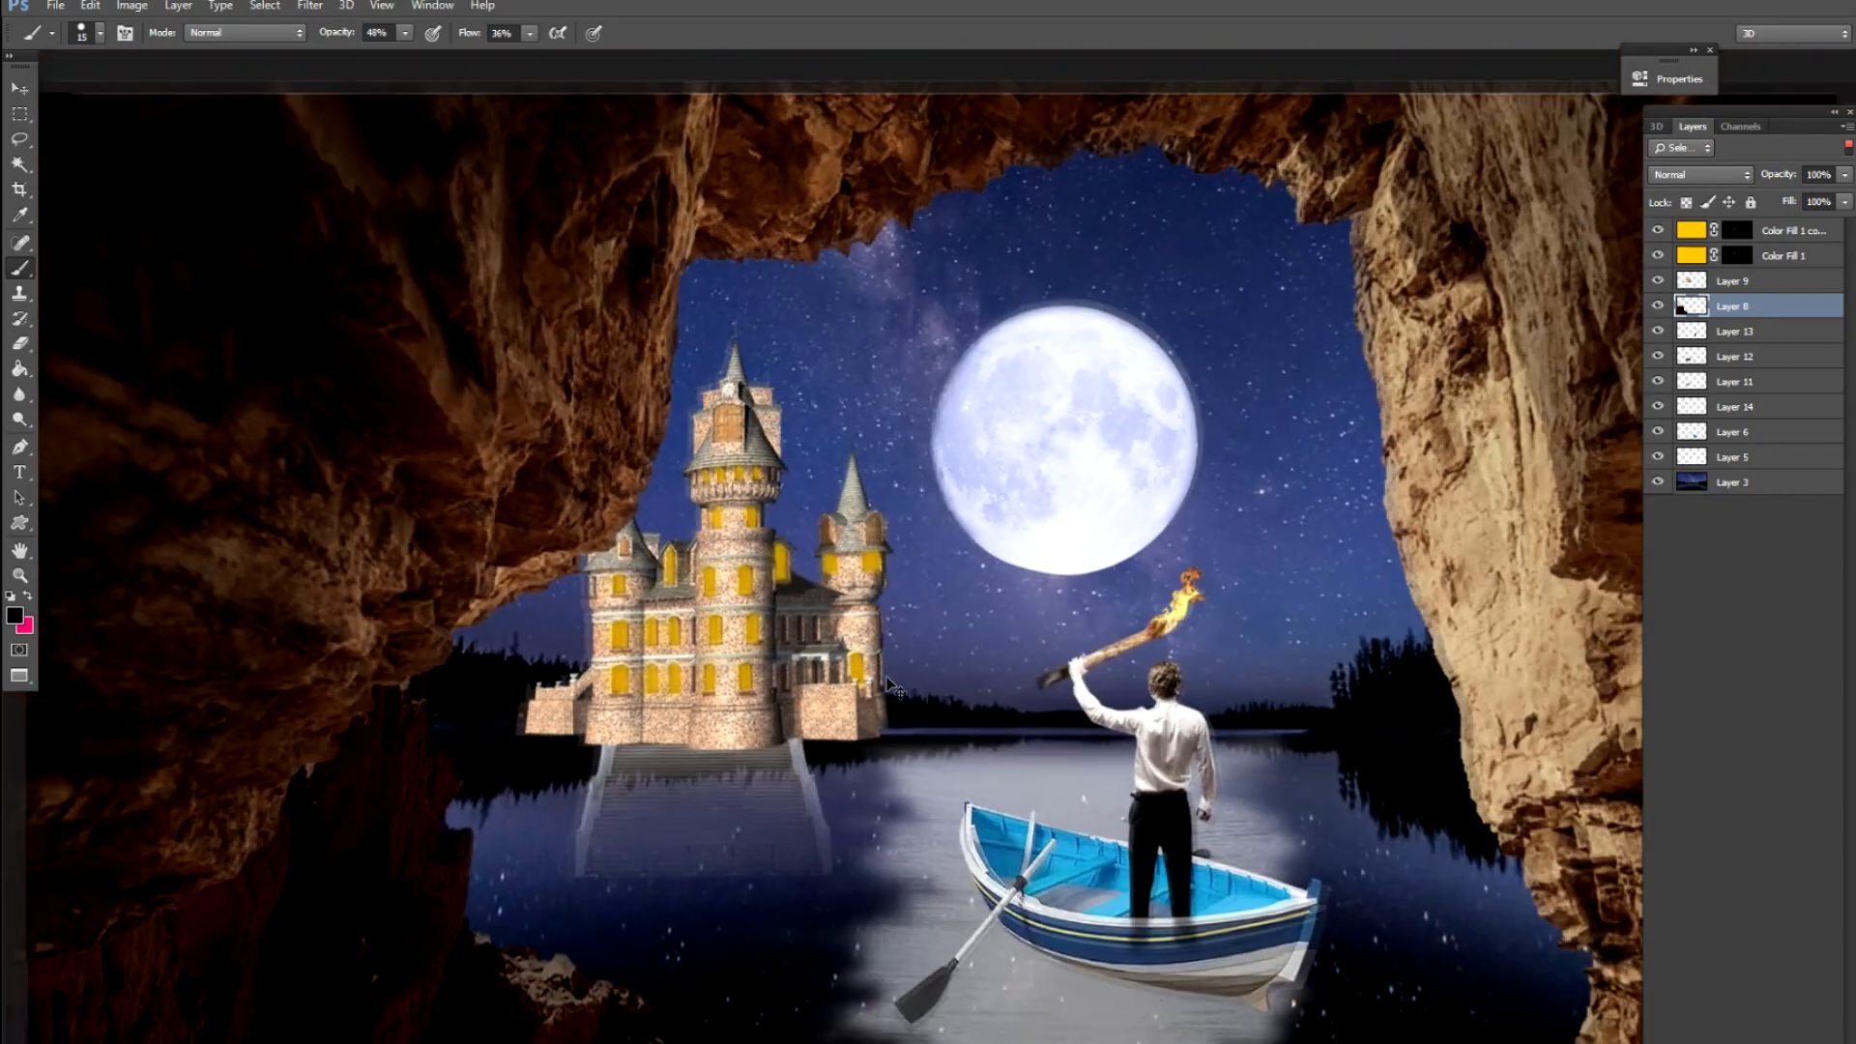
pyautogui.scroll(-2, 888, 682)
pyautogui.scroll(2, 888, 682)
pyautogui.hotkey('ctrl', 'shift', 'e')
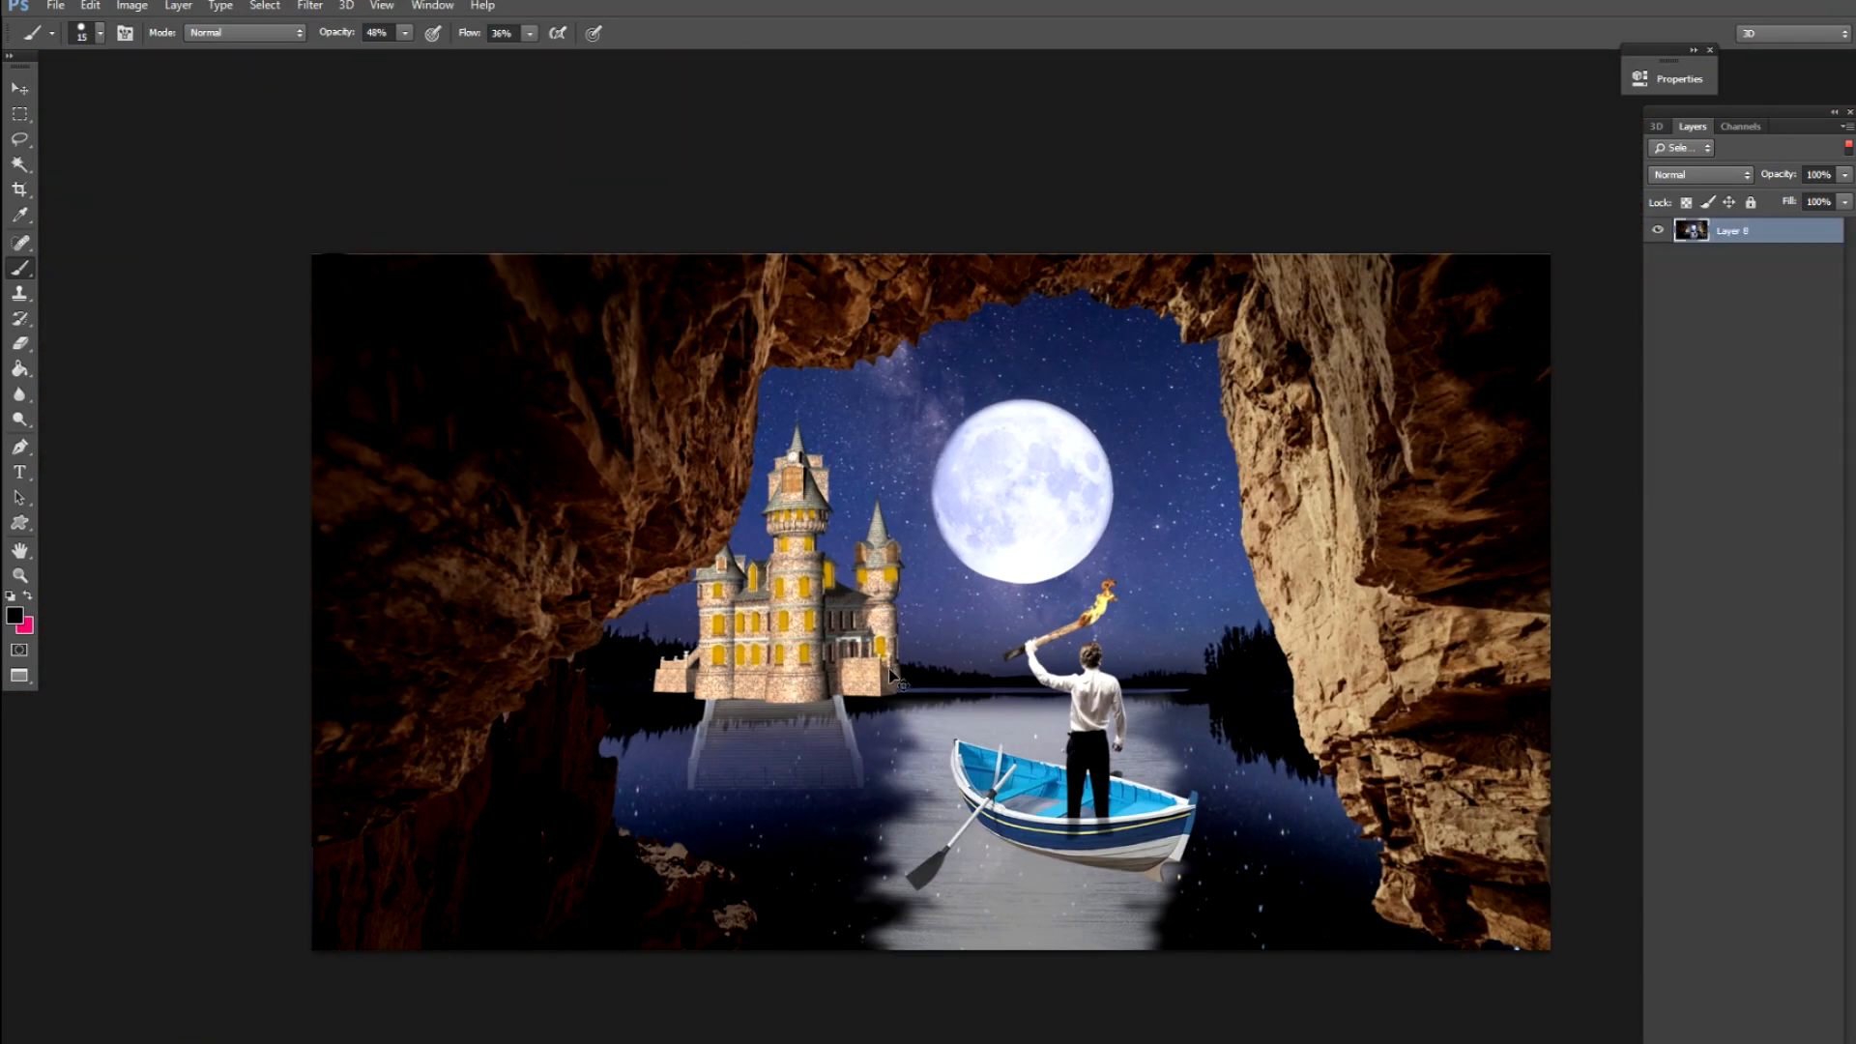
pyautogui.scroll(2, 890, 669)
pyautogui.hotkey('ctrl', 'alt', 'shift', 'n')
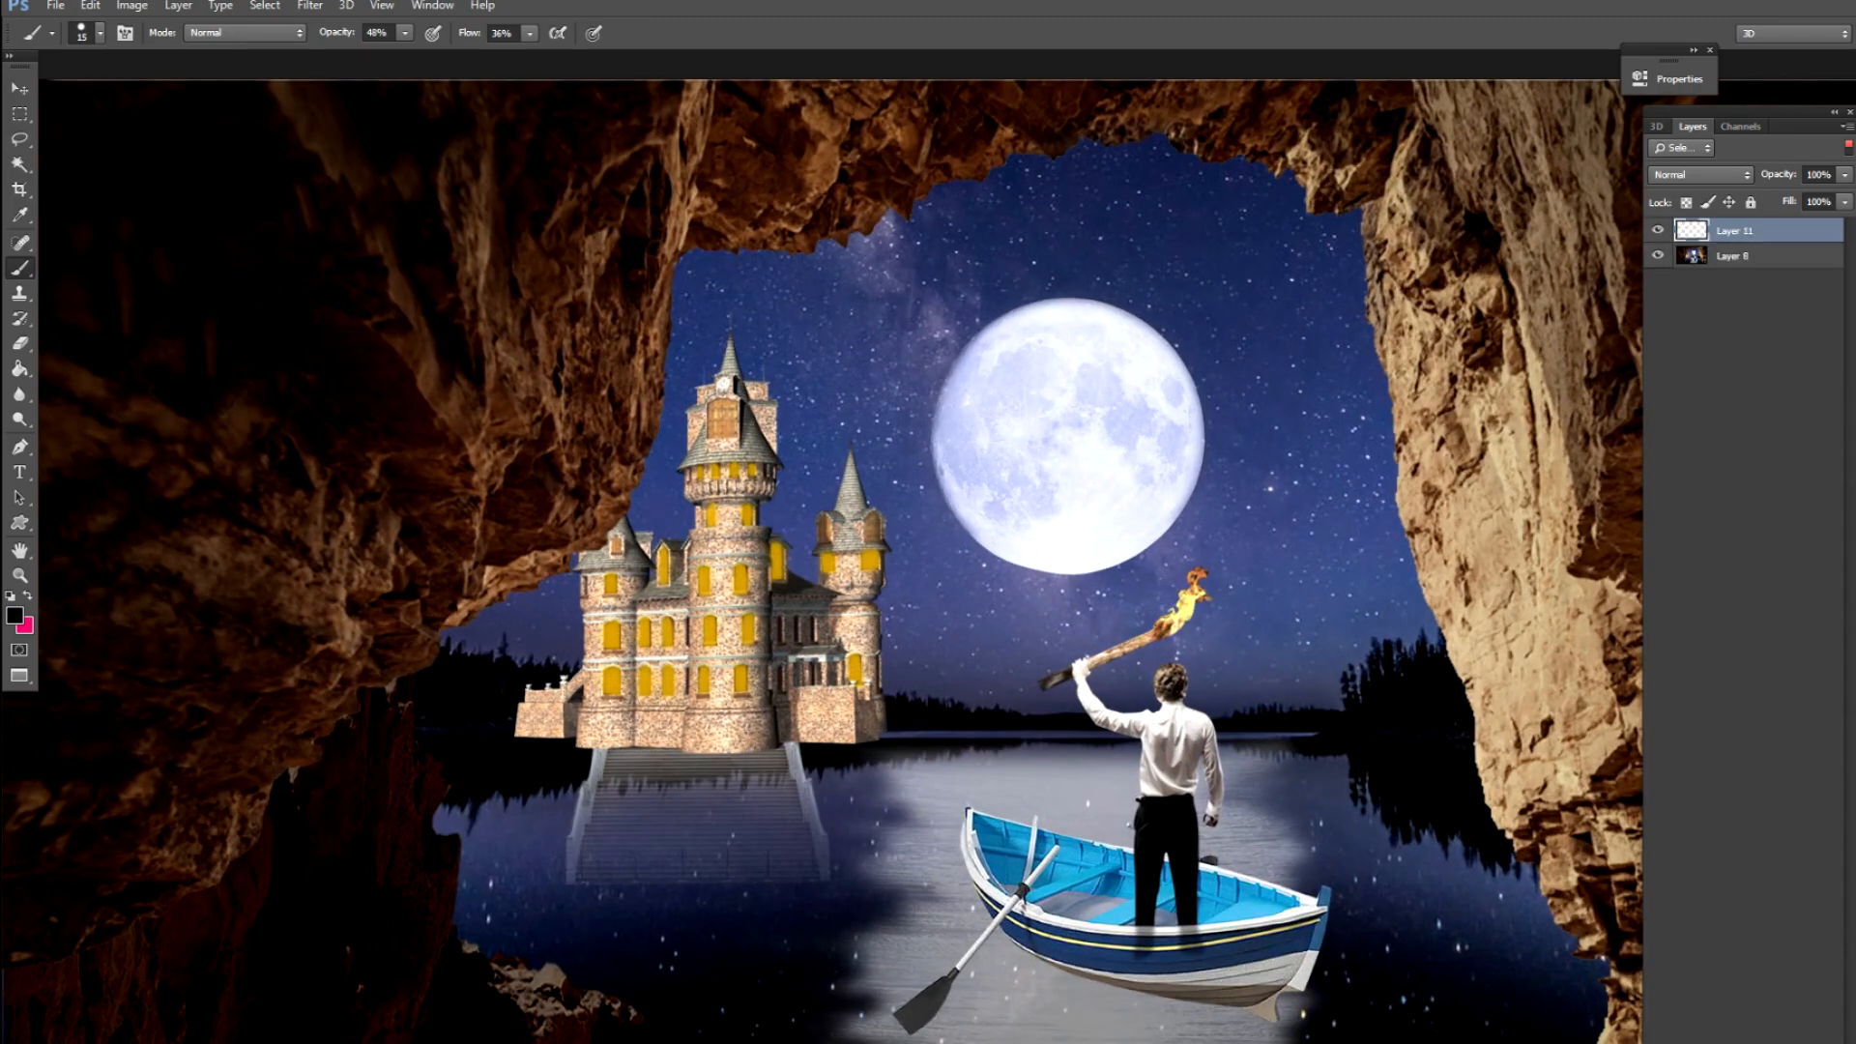
# Brush thin dark shading along the castle's waterline on the new layer
pyautogui.moveTo(422, 755); pyautogui.dragTo(633, 797)
pyautogui.hotkey('ctrl', '+')
pyautogui.hotkey('ctrl', '+')
pyautogui.moveTo(344, 883); pyautogui.dragTo(651, 477)
pyautogui.moveTo(789, 224)
pyautogui.mouseDown()
pyautogui.moveTo(678, 309)
pyautogui.moveTo(722, 246)
pyautogui.moveTo(410, 435)
pyautogui.moveTo(352, 538)
pyautogui.mouseUp()
pyautogui.moveTo(716, 720)
pyautogui.mouseDown()
pyautogui.moveTo(642, 722)
pyautogui.moveTo(774, 721)
pyautogui.moveTo(841, 754)
pyautogui.moveTo(822, 728)
pyautogui.mouseUp()
pyautogui.moveTo(591, 732); pyautogui.dragTo(248, 732)
pyautogui.moveTo(1140, 723)
pyautogui.mouseDown()
pyautogui.moveTo(1361, 738)
pyautogui.moveTo(1406, 705)
pyautogui.moveTo(1353, 720)
pyautogui.mouseUp()
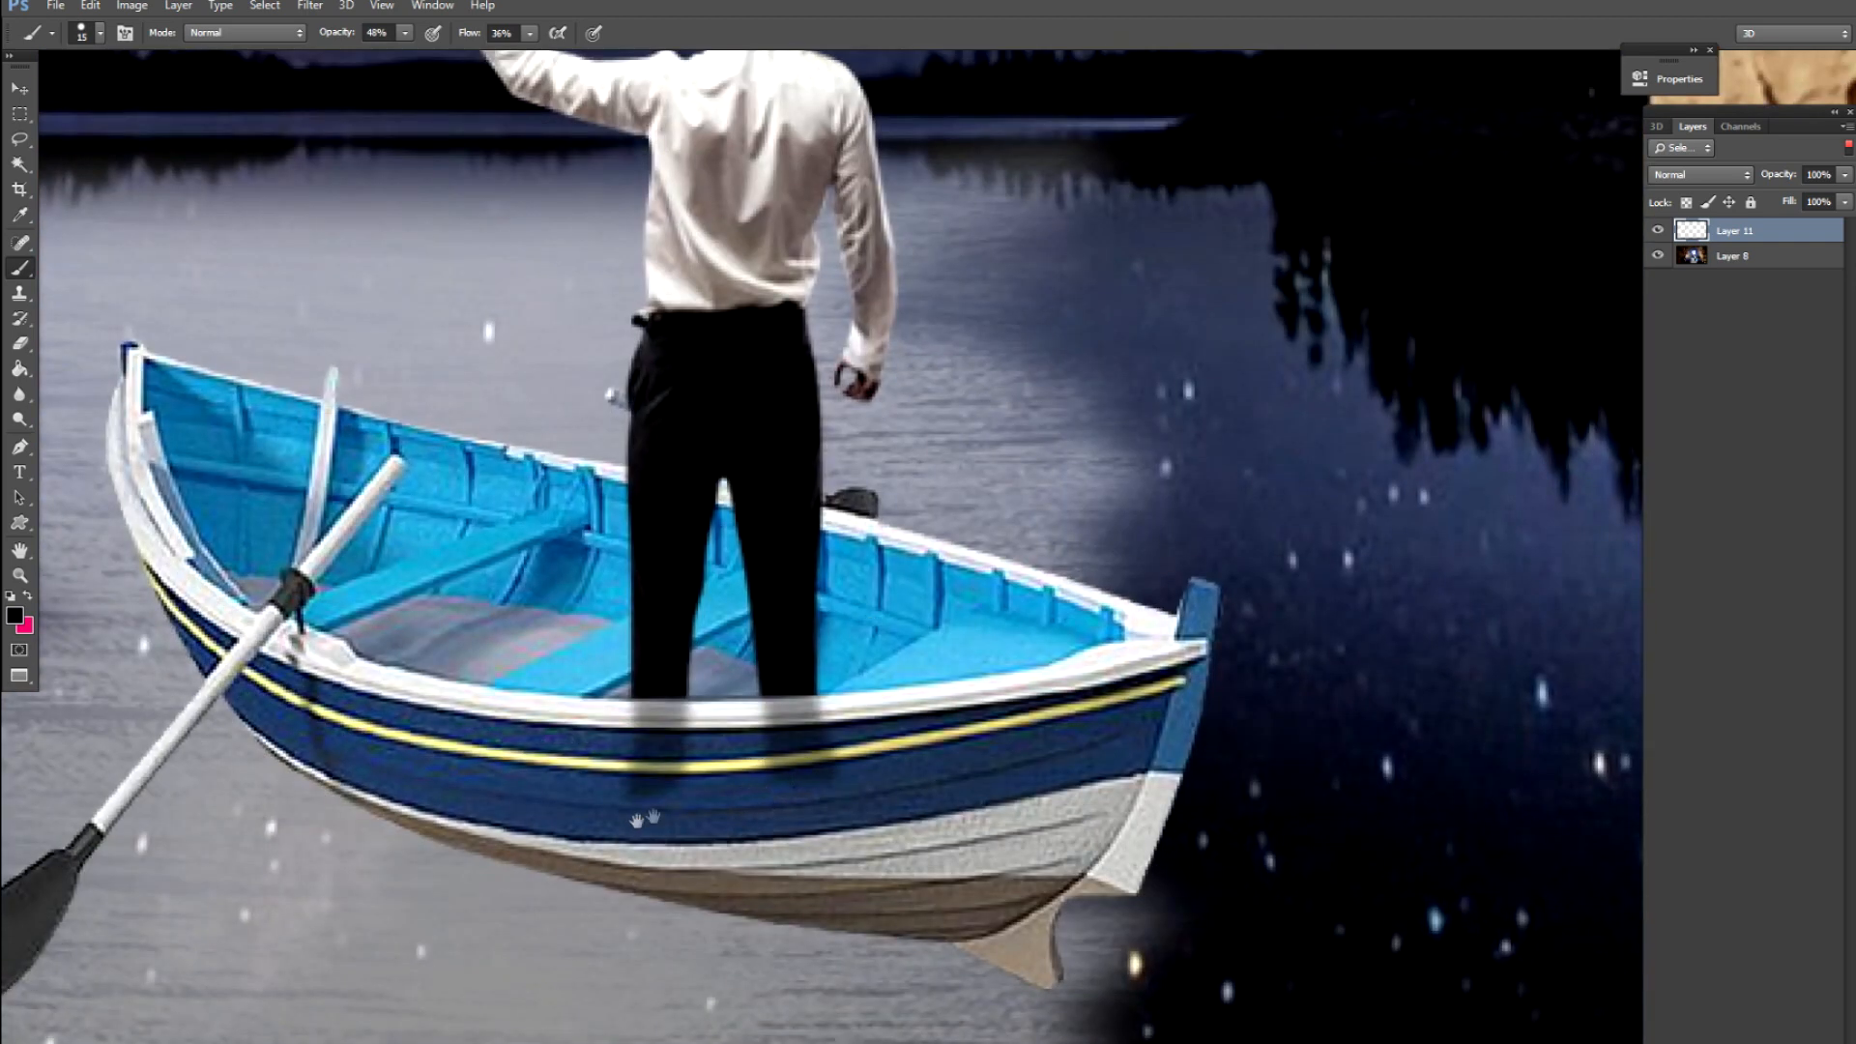
# Paint a dark shadow on the water beneath the boat's hull and around the oar with a 50 px brush
pyautogui.moveTo(638, 820); pyautogui.dragTo(824, 657)
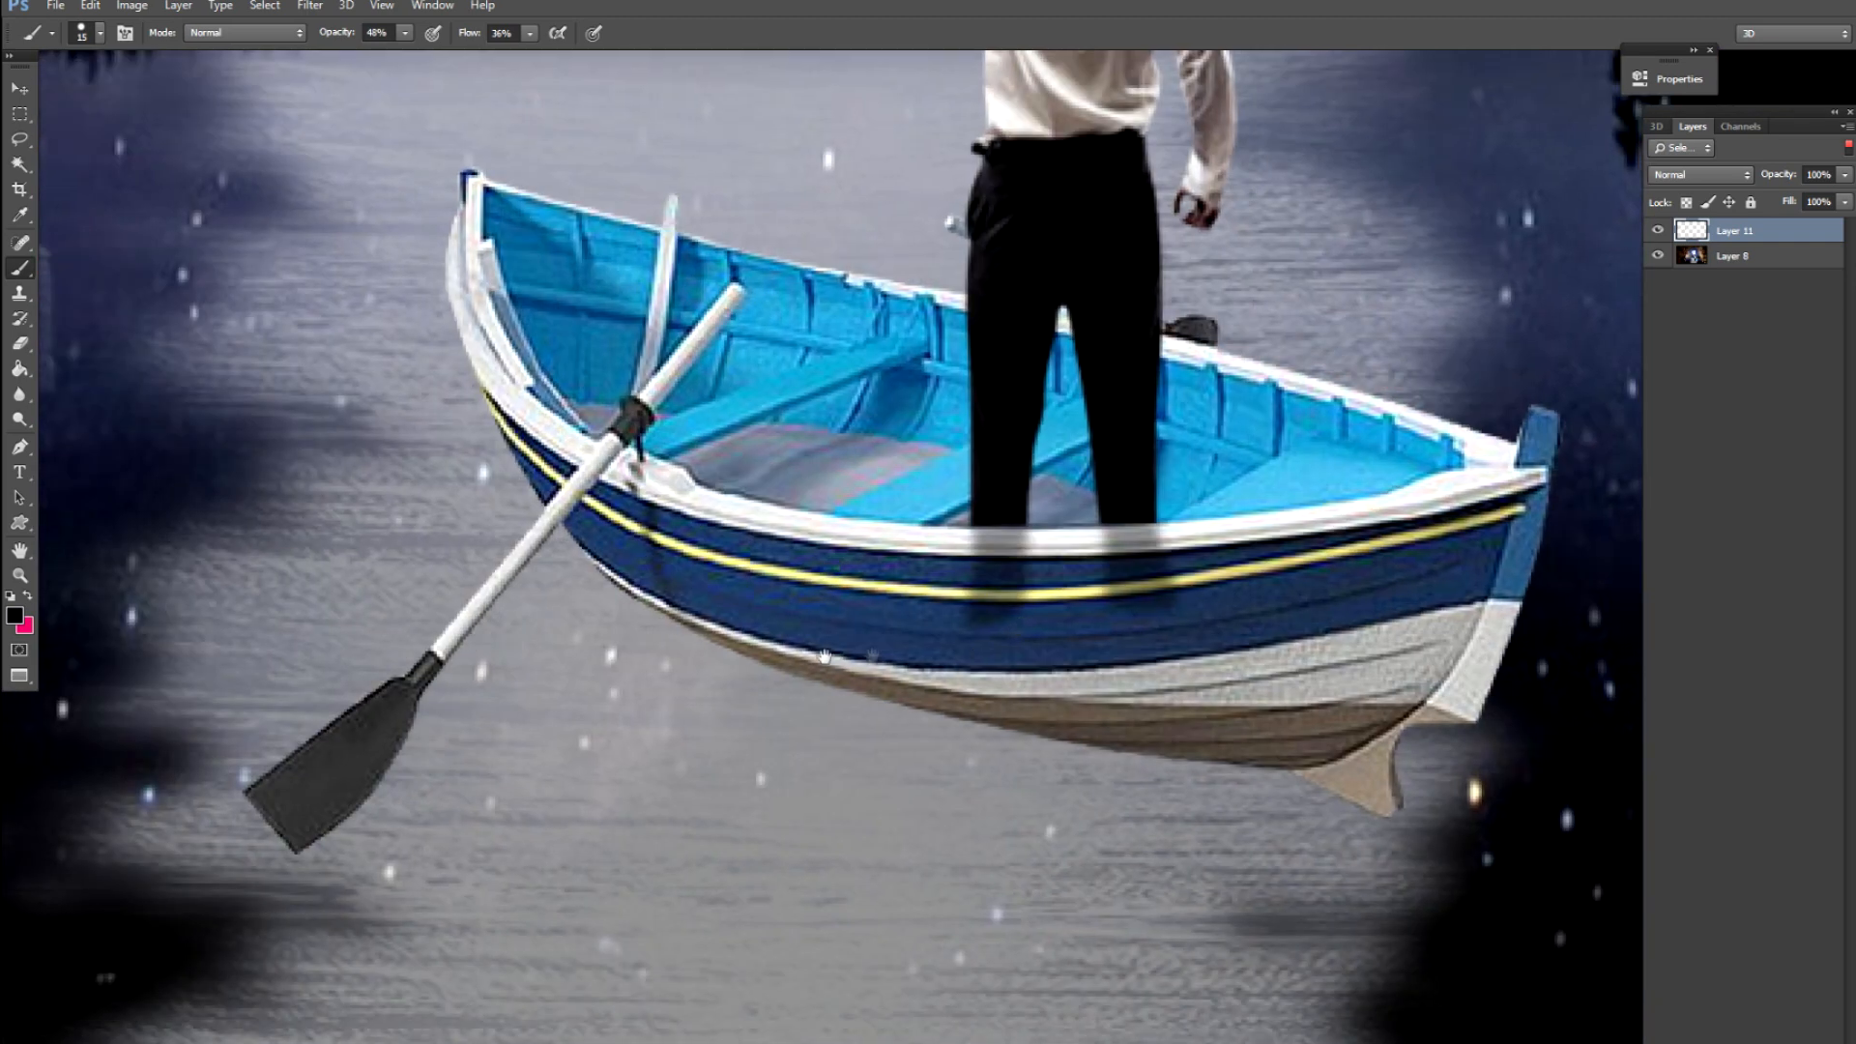
pyautogui.press(']')
pyautogui.press(']')
pyautogui.press(']')
pyautogui.moveTo(454, 319)
pyautogui.mouseDown()
pyautogui.moveTo(553, 594)
pyautogui.moveTo(643, 674)
pyautogui.moveTo(1073, 793)
pyautogui.mouseUp()
pyautogui.moveTo(1287, 789)
pyautogui.mouseDown()
pyautogui.moveTo(1095, 766)
pyautogui.moveTo(1447, 727)
pyautogui.moveTo(1351, 843)
pyautogui.moveTo(1452, 688)
pyautogui.moveTo(1371, 774)
pyautogui.moveTo(1017, 804)
pyautogui.moveTo(709, 758)
pyautogui.moveTo(737, 667)
pyautogui.moveTo(856, 770)
pyautogui.moveTo(465, 470)
pyautogui.moveTo(426, 370)
pyautogui.moveTo(485, 521)
pyautogui.moveTo(357, 823)
pyautogui.moveTo(393, 829)
pyautogui.moveTo(356, 843)
pyautogui.moveTo(357, 870)
pyautogui.moveTo(387, 829)
pyautogui.moveTo(332, 870)
pyautogui.mouseUp()
pyautogui.hotkey('ctrl', '0')
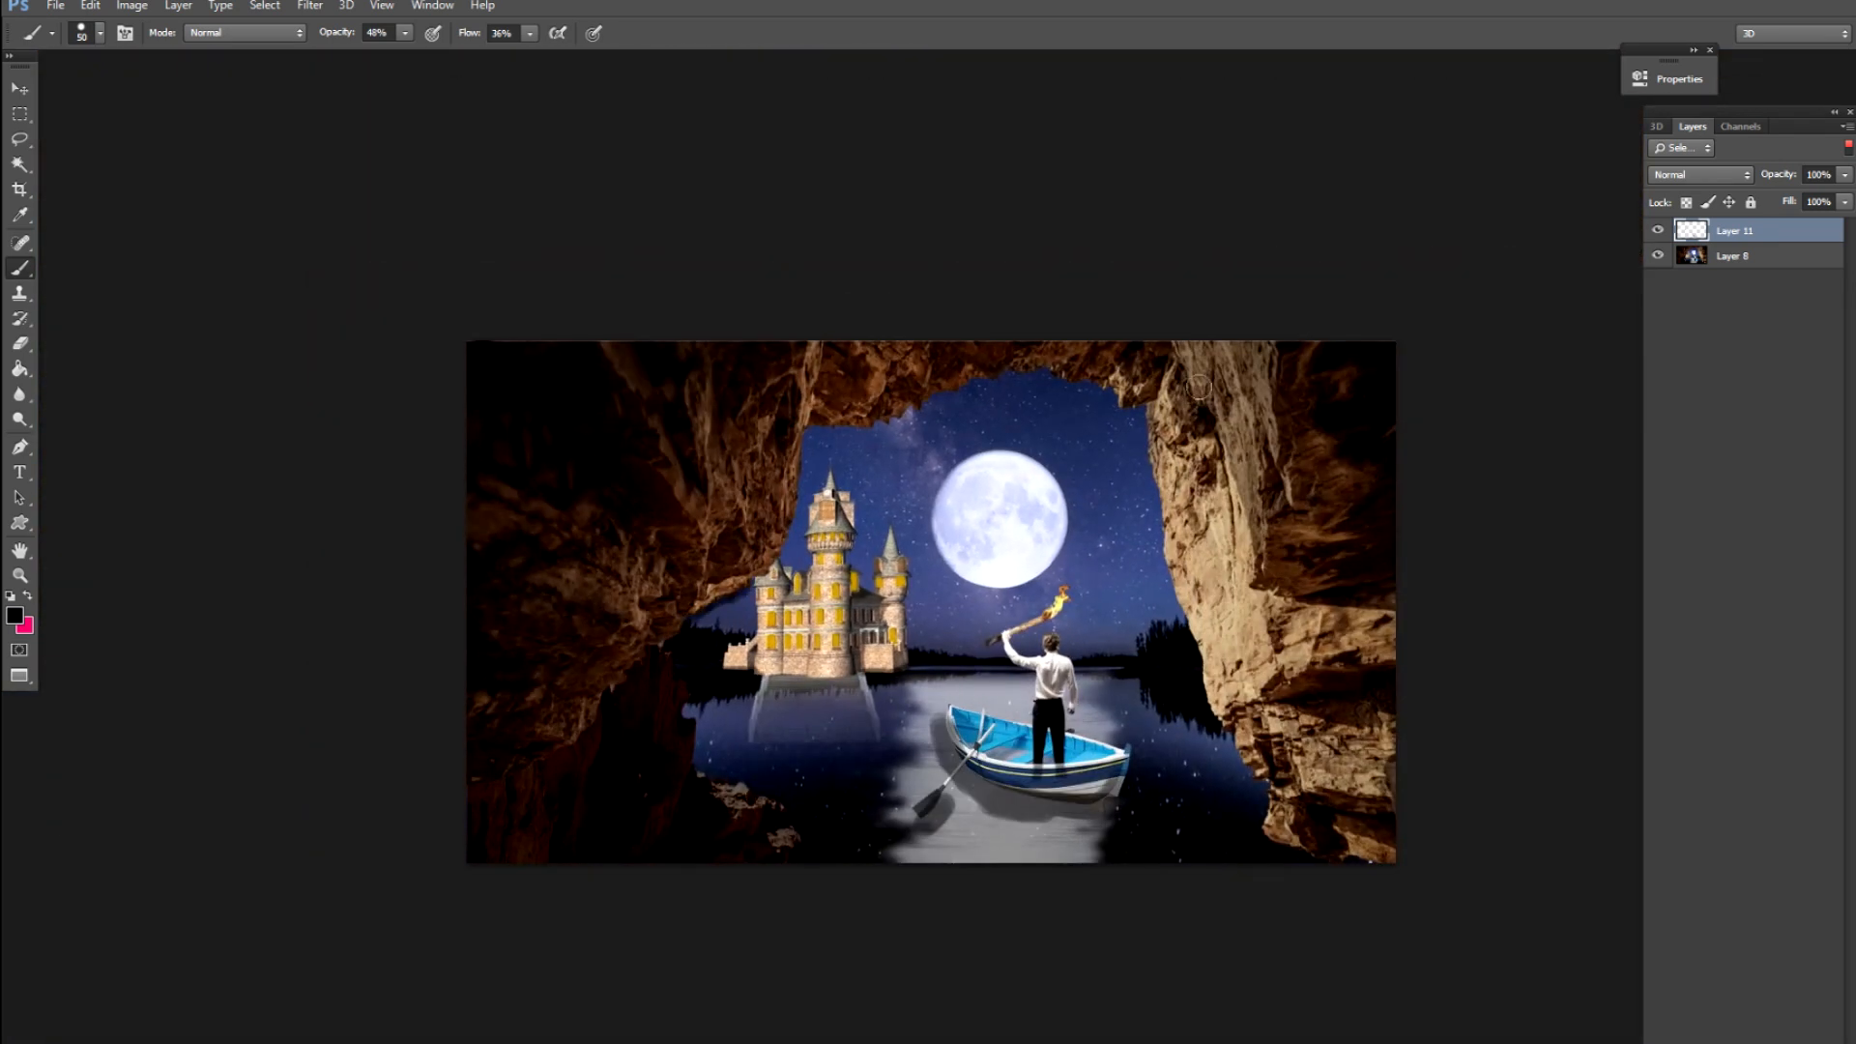
# Soften the painted boat shadow layer with a Gaussian Blur of 18.2 pixels
pyautogui.hotkey('alt', 't')
pyautogui.press('b')
pyautogui.press('g')
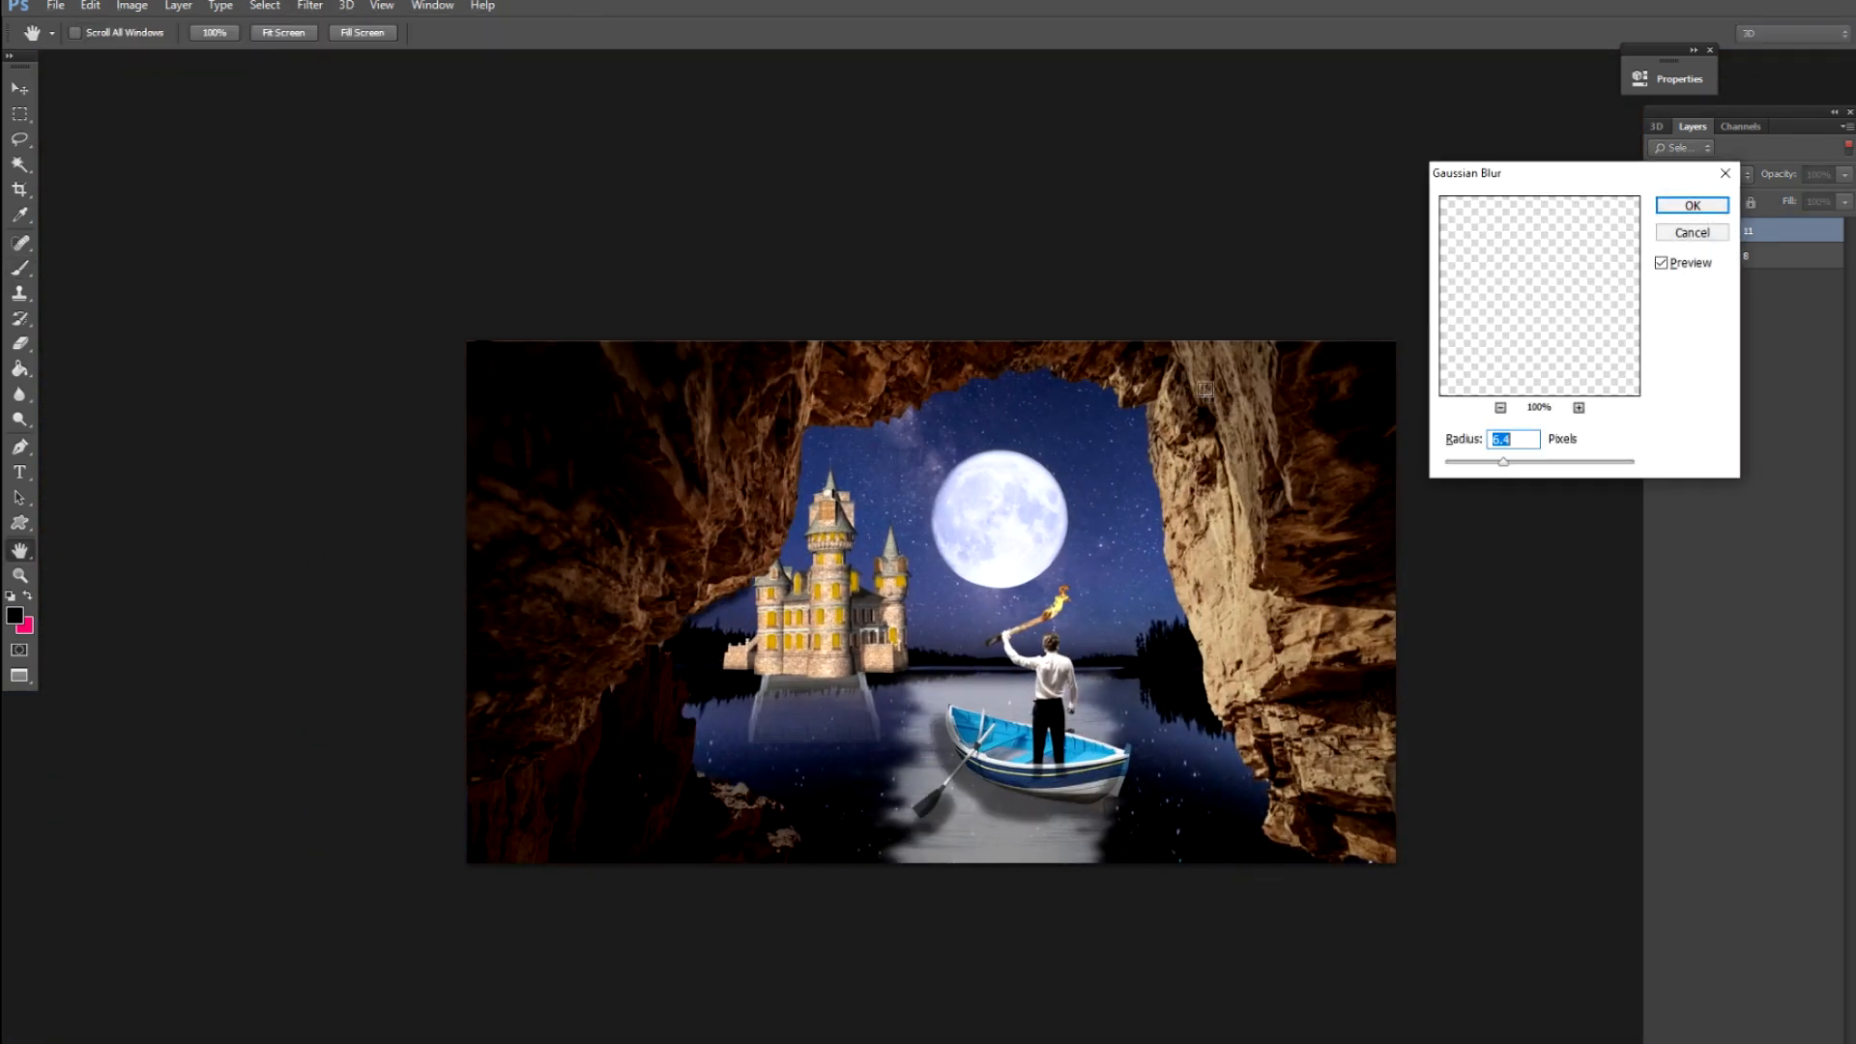
pyautogui.moveTo(1538, 468); pyautogui.dragTo(1531, 467)
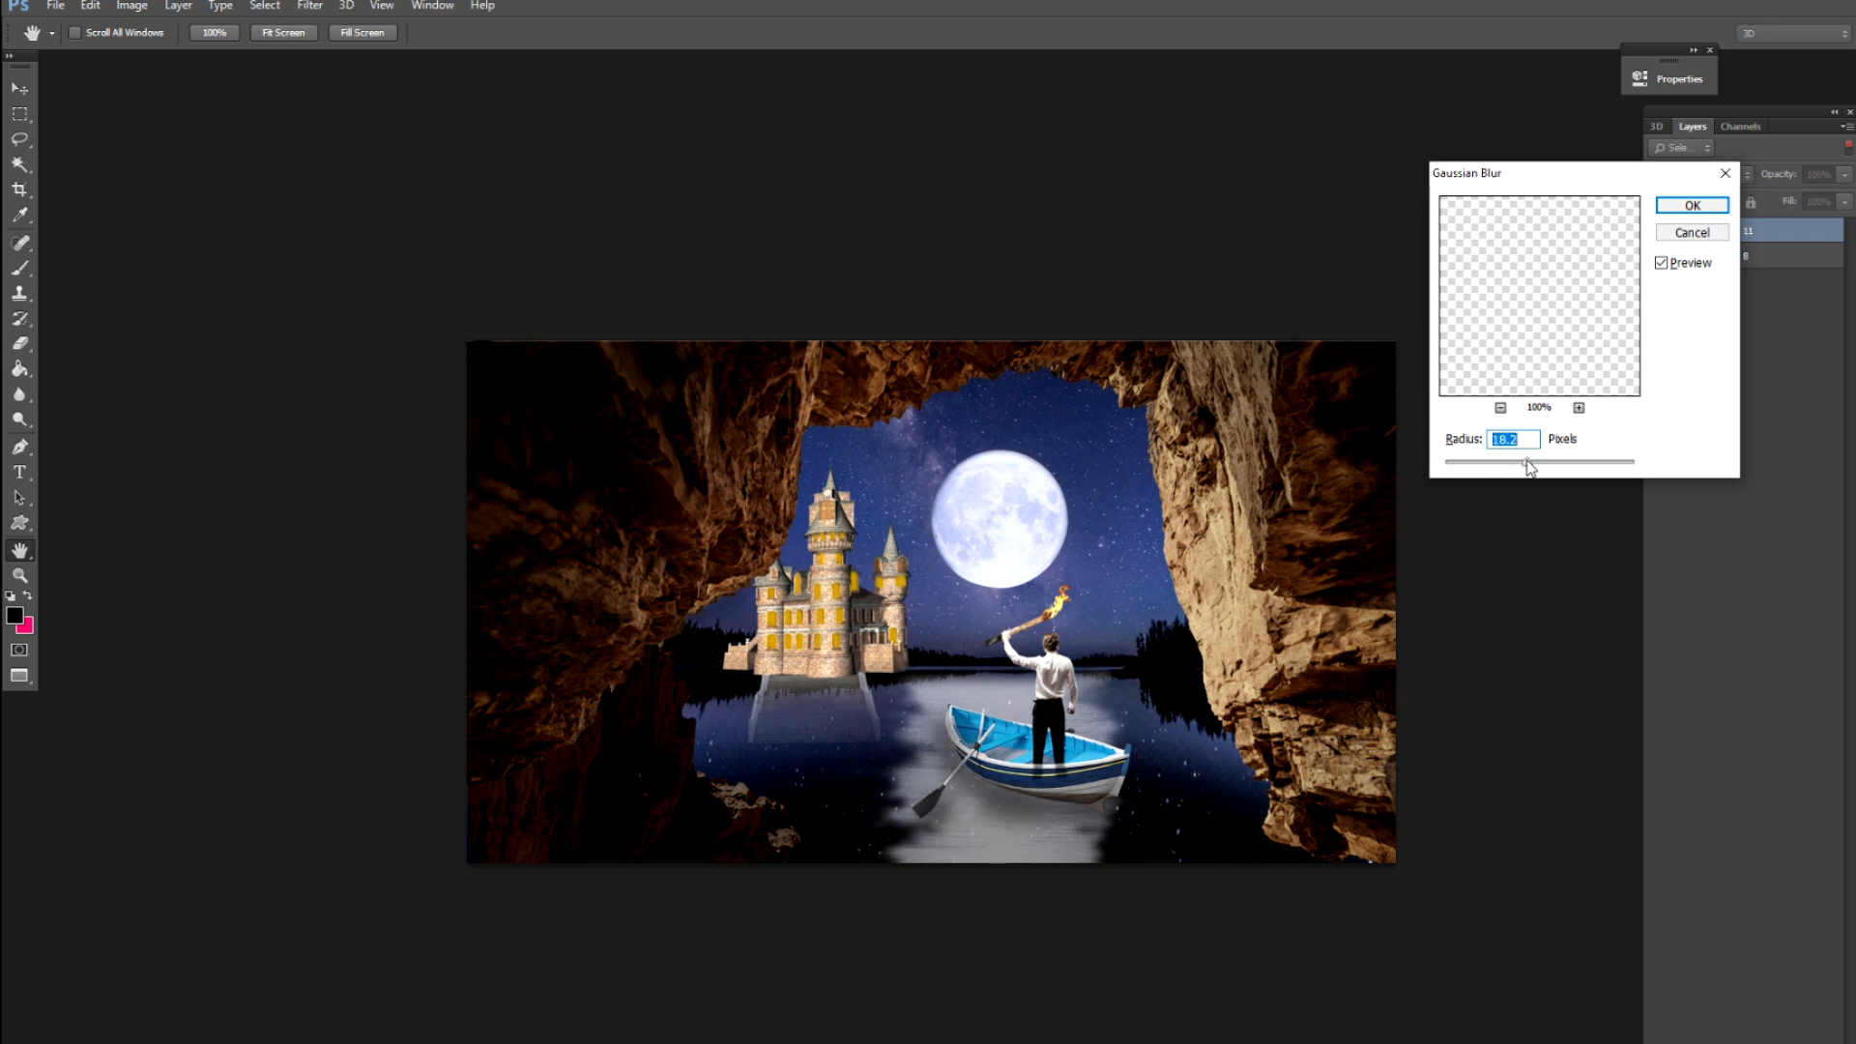
pyautogui.press('Return')
# Add another new layer and shade the rocks at the cave's lower right with a larger black brush
pyautogui.hotkey('ctrl', '+')
pyautogui.hotkey('ctrl', '+')
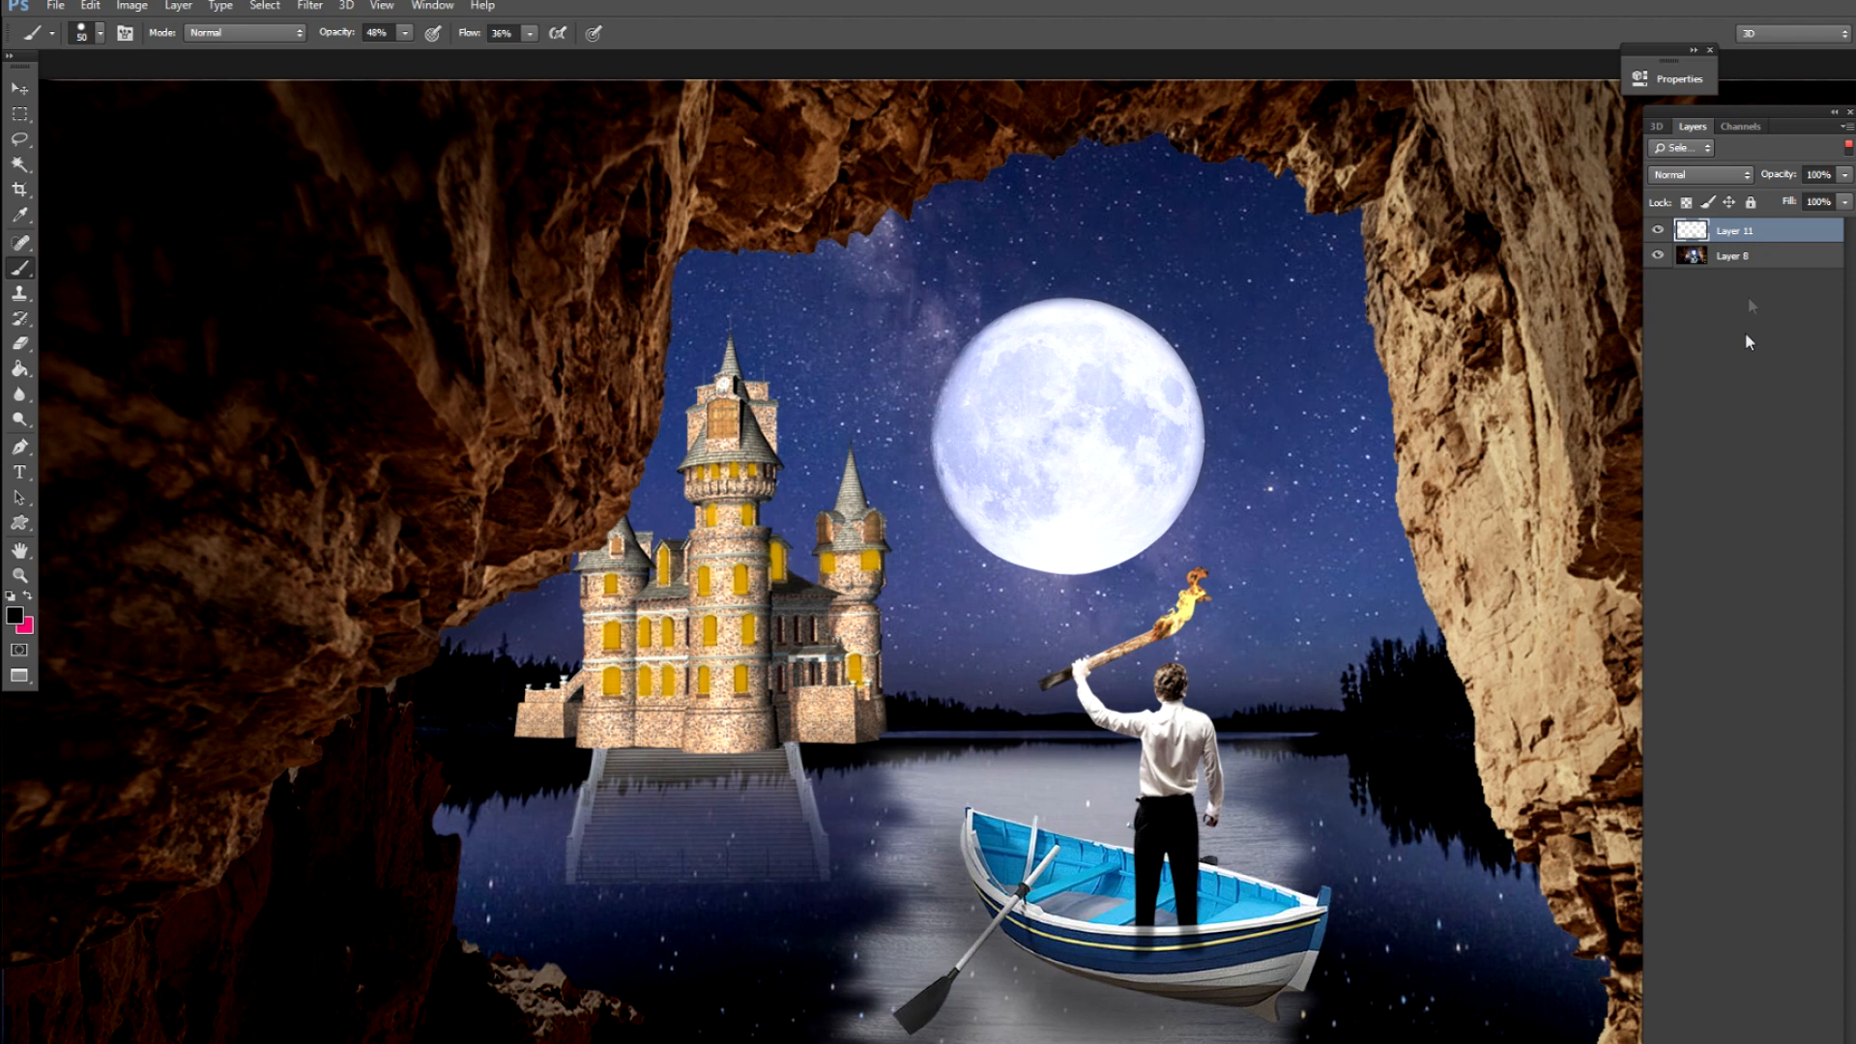
pyautogui.moveTo(1504, 707); pyautogui.dragTo(1071, 485)
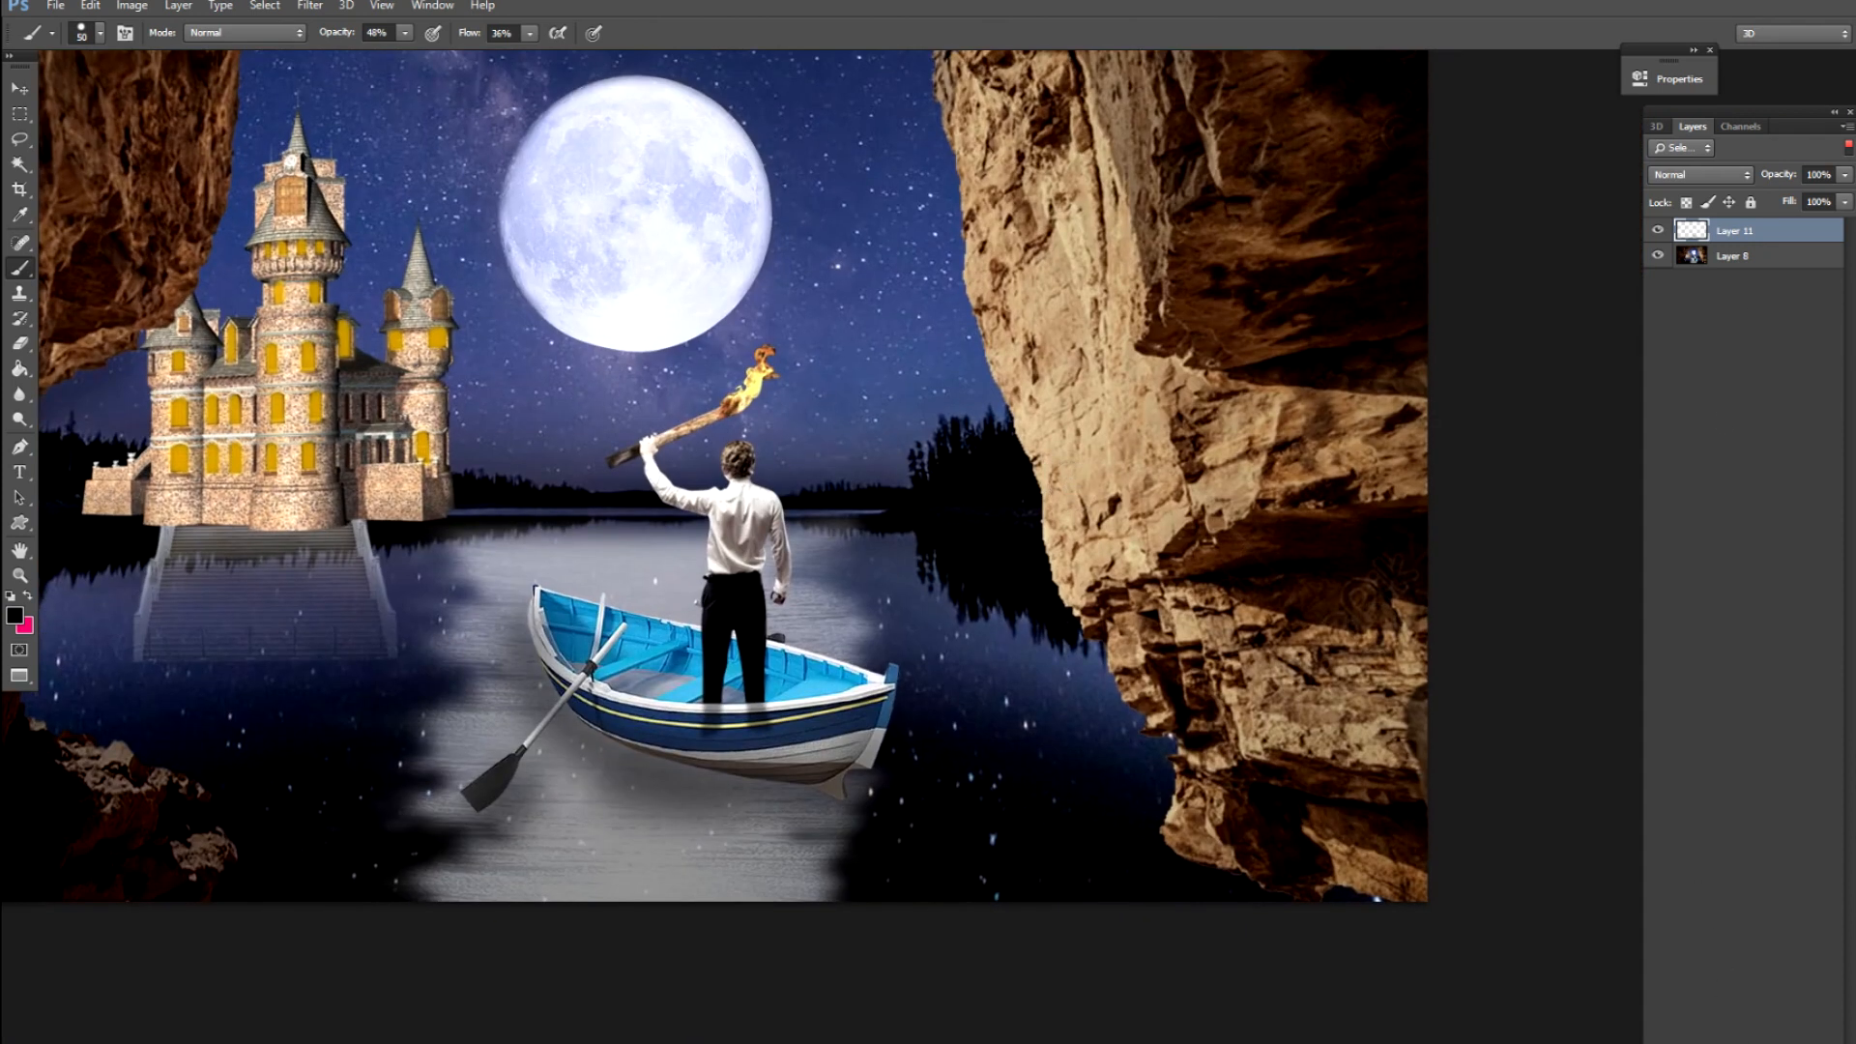
pyautogui.hotkey('ctrl', 'shift', 'alt', 'n')
pyautogui.press(']')
pyautogui.press(']')
pyautogui.press(']')
pyautogui.press(']')
pyautogui.moveTo(1146, 758)
pyautogui.mouseDown()
pyautogui.moveTo(1258, 875)
pyautogui.moveTo(1064, 662)
pyautogui.moveTo(1232, 815)
pyautogui.moveTo(1134, 512)
pyautogui.moveTo(1263, 571)
pyautogui.moveTo(1349, 865)
pyautogui.mouseUp()
# Enlarge the brush to 175 px and paint black shading over the cave's right wall
pyautogui.press(']')
pyautogui.press(']')
pyautogui.press(']')
pyautogui.press(']')
pyautogui.moveTo(952, 215)
pyautogui.mouseDown()
pyautogui.moveTo(977, 227)
pyautogui.moveTo(1152, 743)
pyautogui.mouseUp()
pyautogui.press('space')
pyautogui.moveTo(1067, 353); pyautogui.dragTo(1141, 814)
pyautogui.moveTo(933, 305)
pyautogui.mouseDown()
pyautogui.moveTo(1087, 703)
pyautogui.moveTo(1172, 350)
pyautogui.moveTo(1257, 871)
pyautogui.mouseUp()
pyautogui.press('space')
pyautogui.moveTo(1268, 787); pyautogui.dragTo(1169, 394)
pyautogui.moveTo(957, 159)
pyautogui.mouseDown()
pyautogui.moveTo(1218, 572)
pyautogui.moveTo(1338, 393)
pyautogui.moveTo(1337, 818)
pyautogui.mouseUp()
pyautogui.press('space')
pyautogui.moveTo(926, 400); pyautogui.dragTo(1218, 920)
# Continue the black shading over the cave's ceiling and left wall
pyautogui.moveTo(1209, 445)
pyautogui.mouseDown()
pyautogui.moveTo(933, 423)
pyautogui.moveTo(281, 578)
pyautogui.moveTo(449, 638)
pyautogui.moveTo(186, 849)
pyautogui.mouseUp()
pyautogui.press('space')
pyautogui.moveTo(326, 740); pyautogui.dragTo(779, 439)
pyautogui.moveTo(943, 394)
pyautogui.mouseDown()
pyautogui.moveTo(829, 364)
pyautogui.moveTo(308, 1043)
pyautogui.moveTo(692, 564)
pyautogui.moveTo(563, 1043)
pyautogui.moveTo(867, 817)
pyautogui.moveTo(817, 947)
pyautogui.mouseUp()
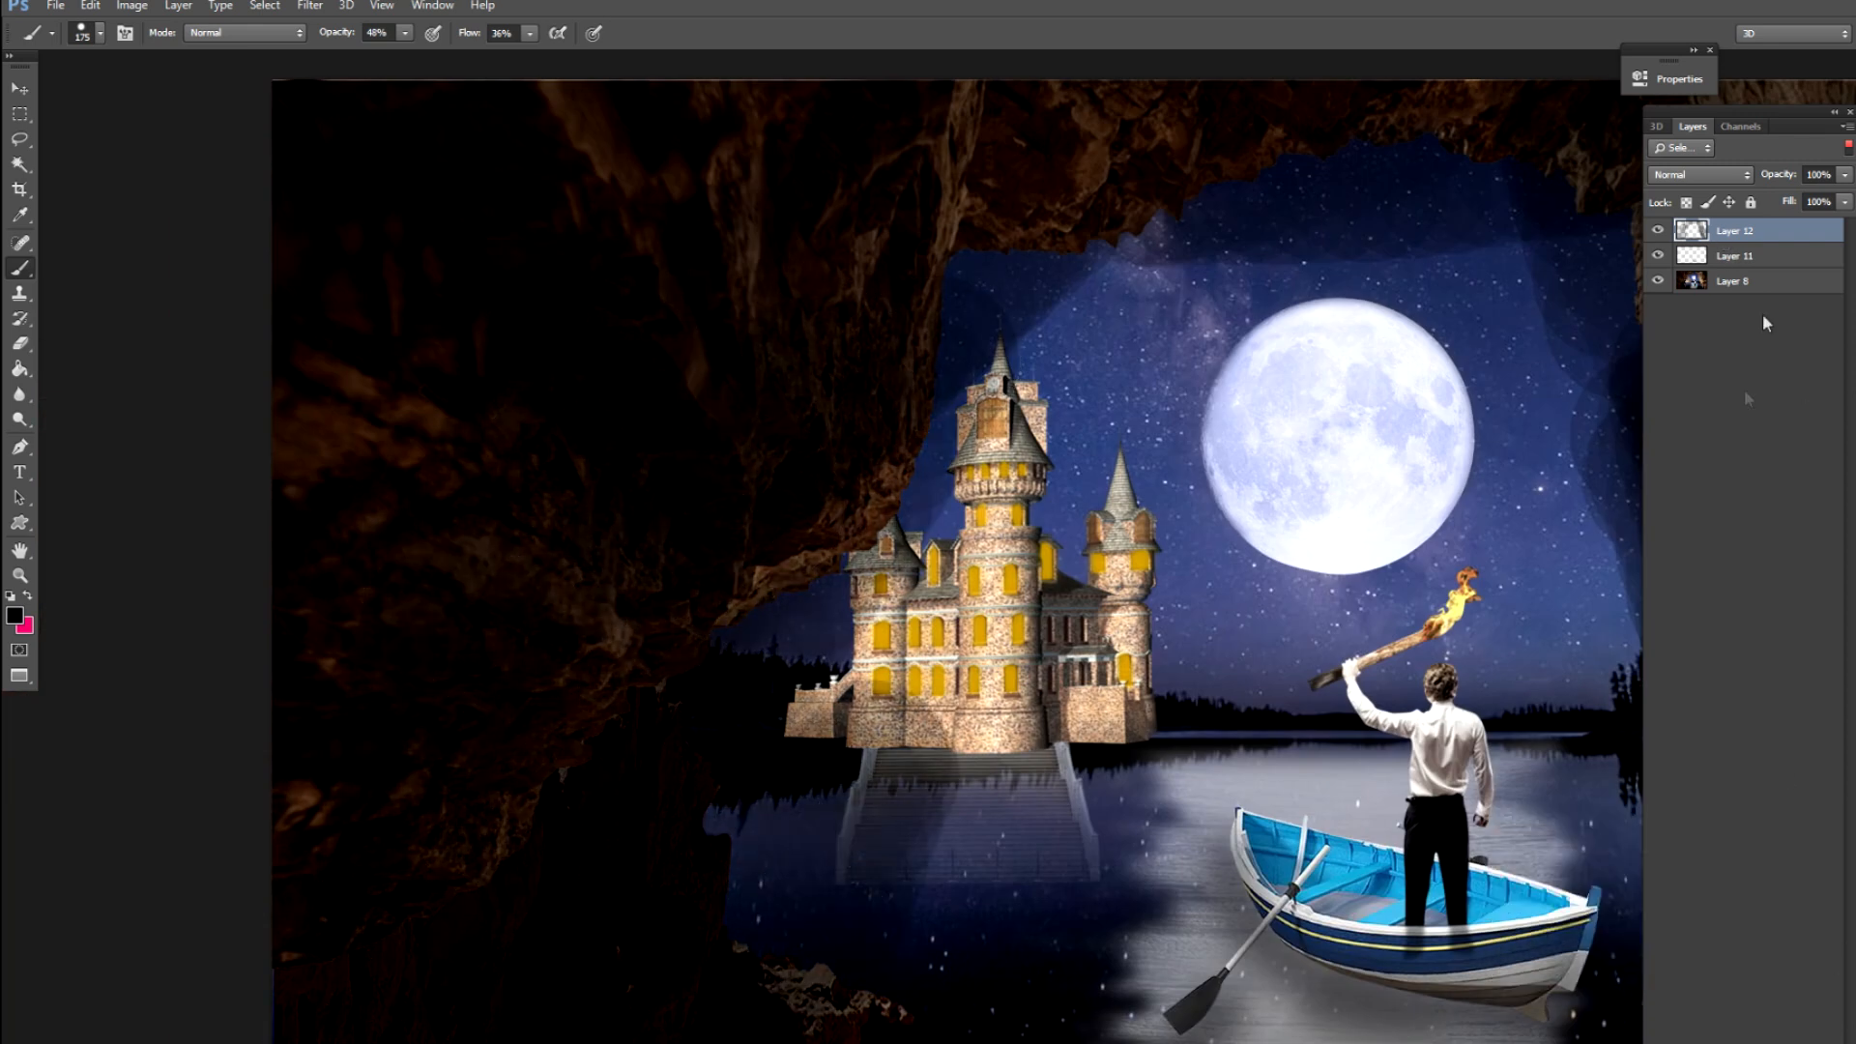
# Apply a Gaussian Blur with an 18.2-pixel radius to the cave shading layer
pyautogui.hotkey('alt', 't')
pyautogui.press('b')
pyautogui.press('g')
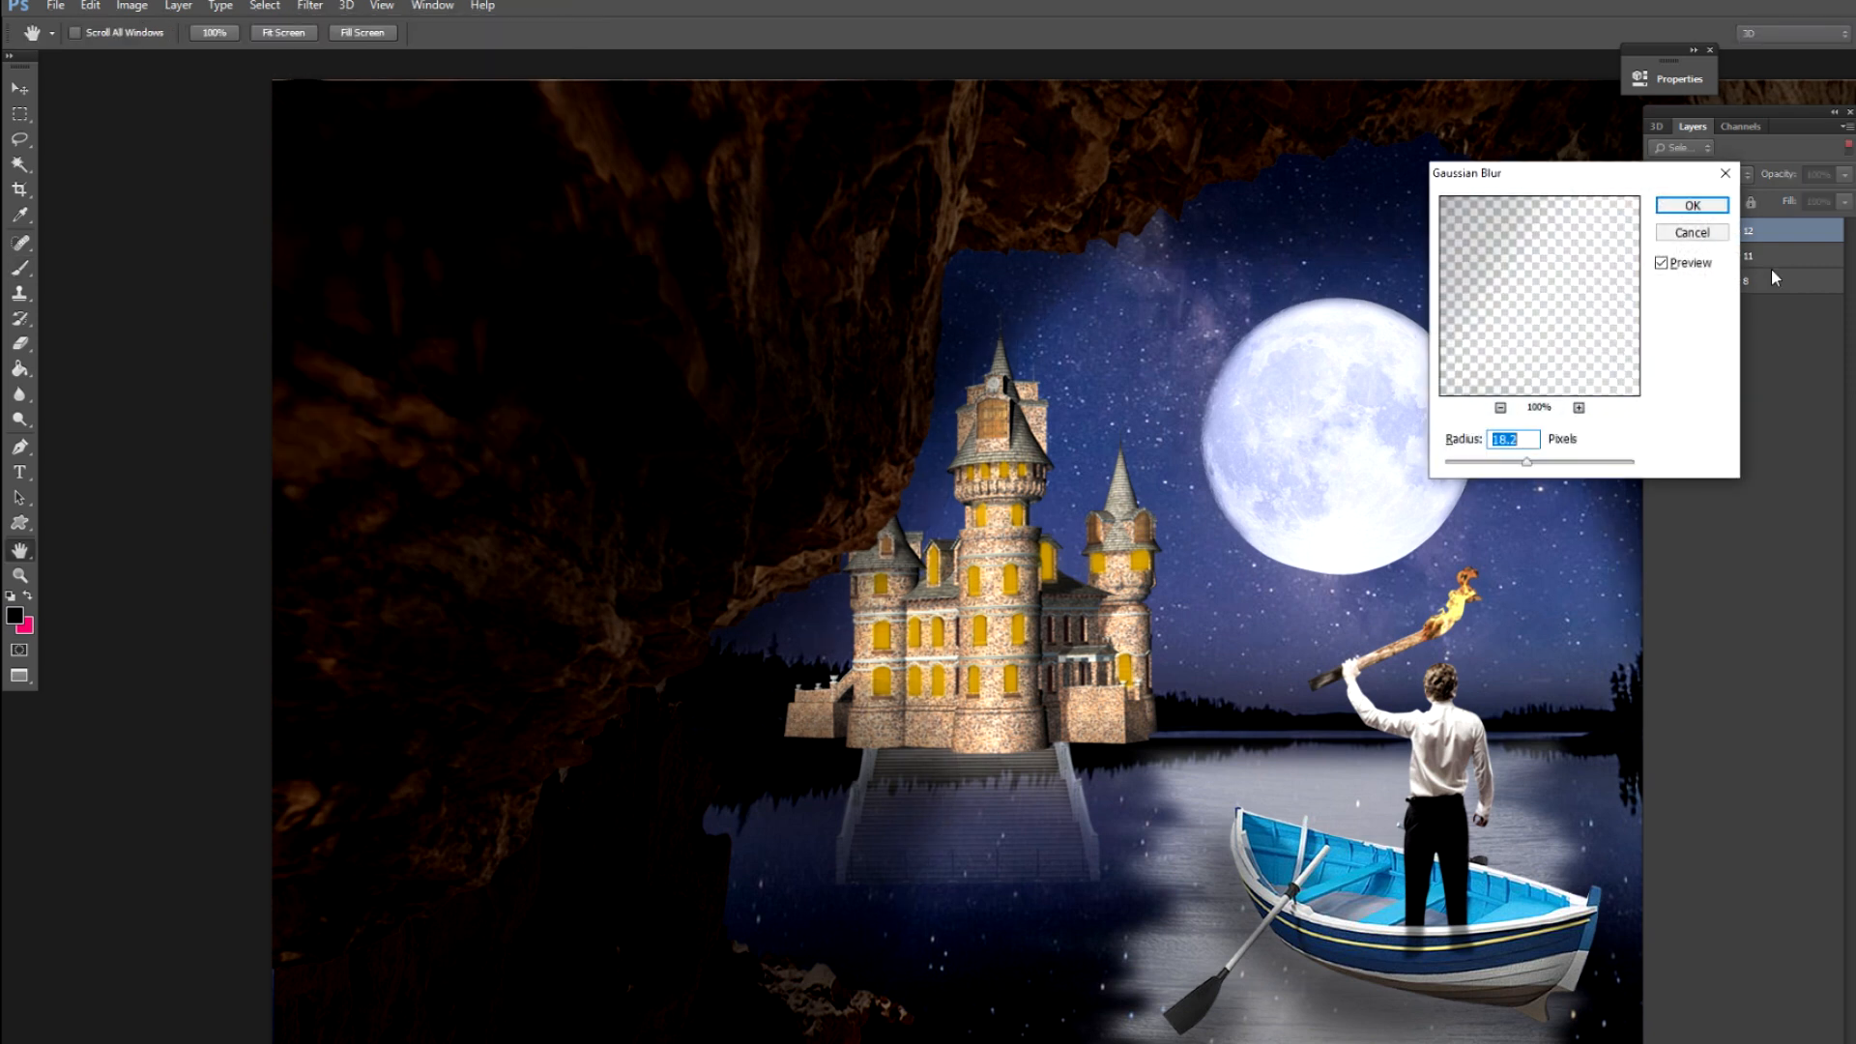
pyautogui.press('Return')
# Reduce the cave shading layer's opacity to 42%
pyautogui.hotkey('ctrl', '-')
pyautogui.hotkey('ctrl', '-')
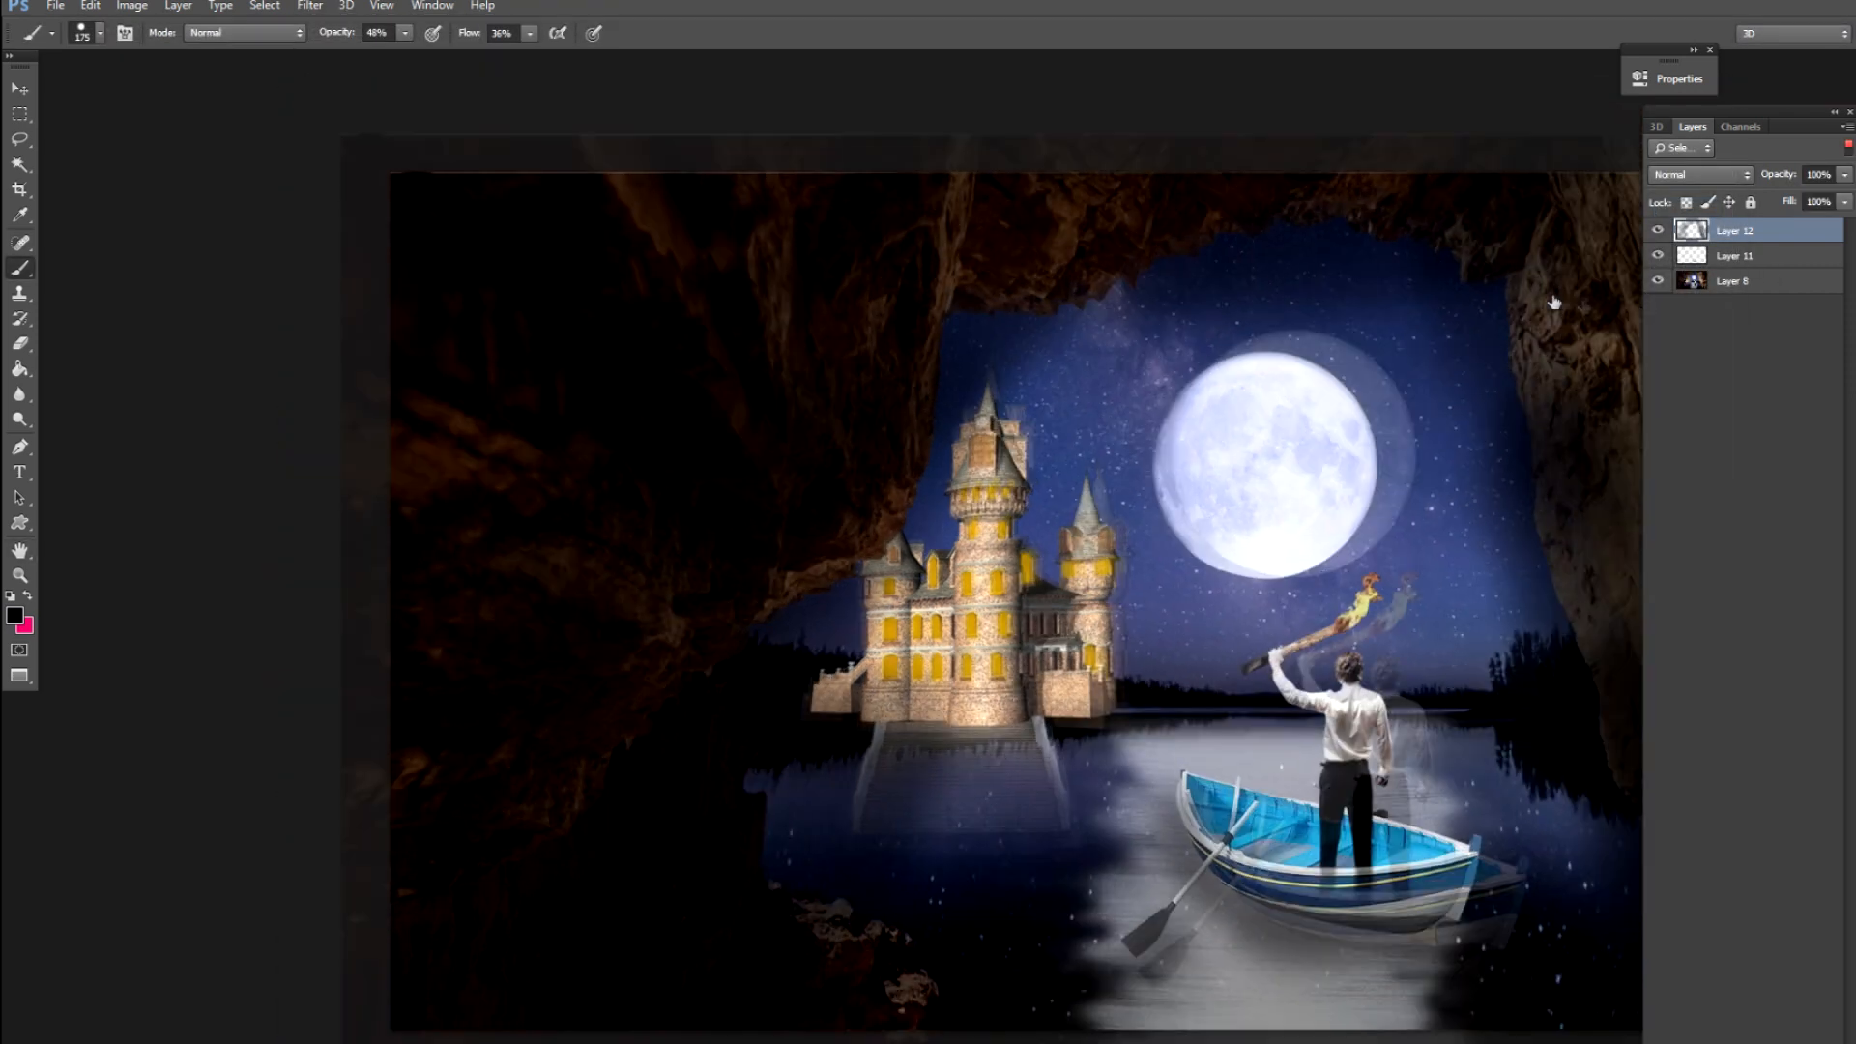
pyautogui.hotkey('ctrl', '-')
pyautogui.click(1845, 175)
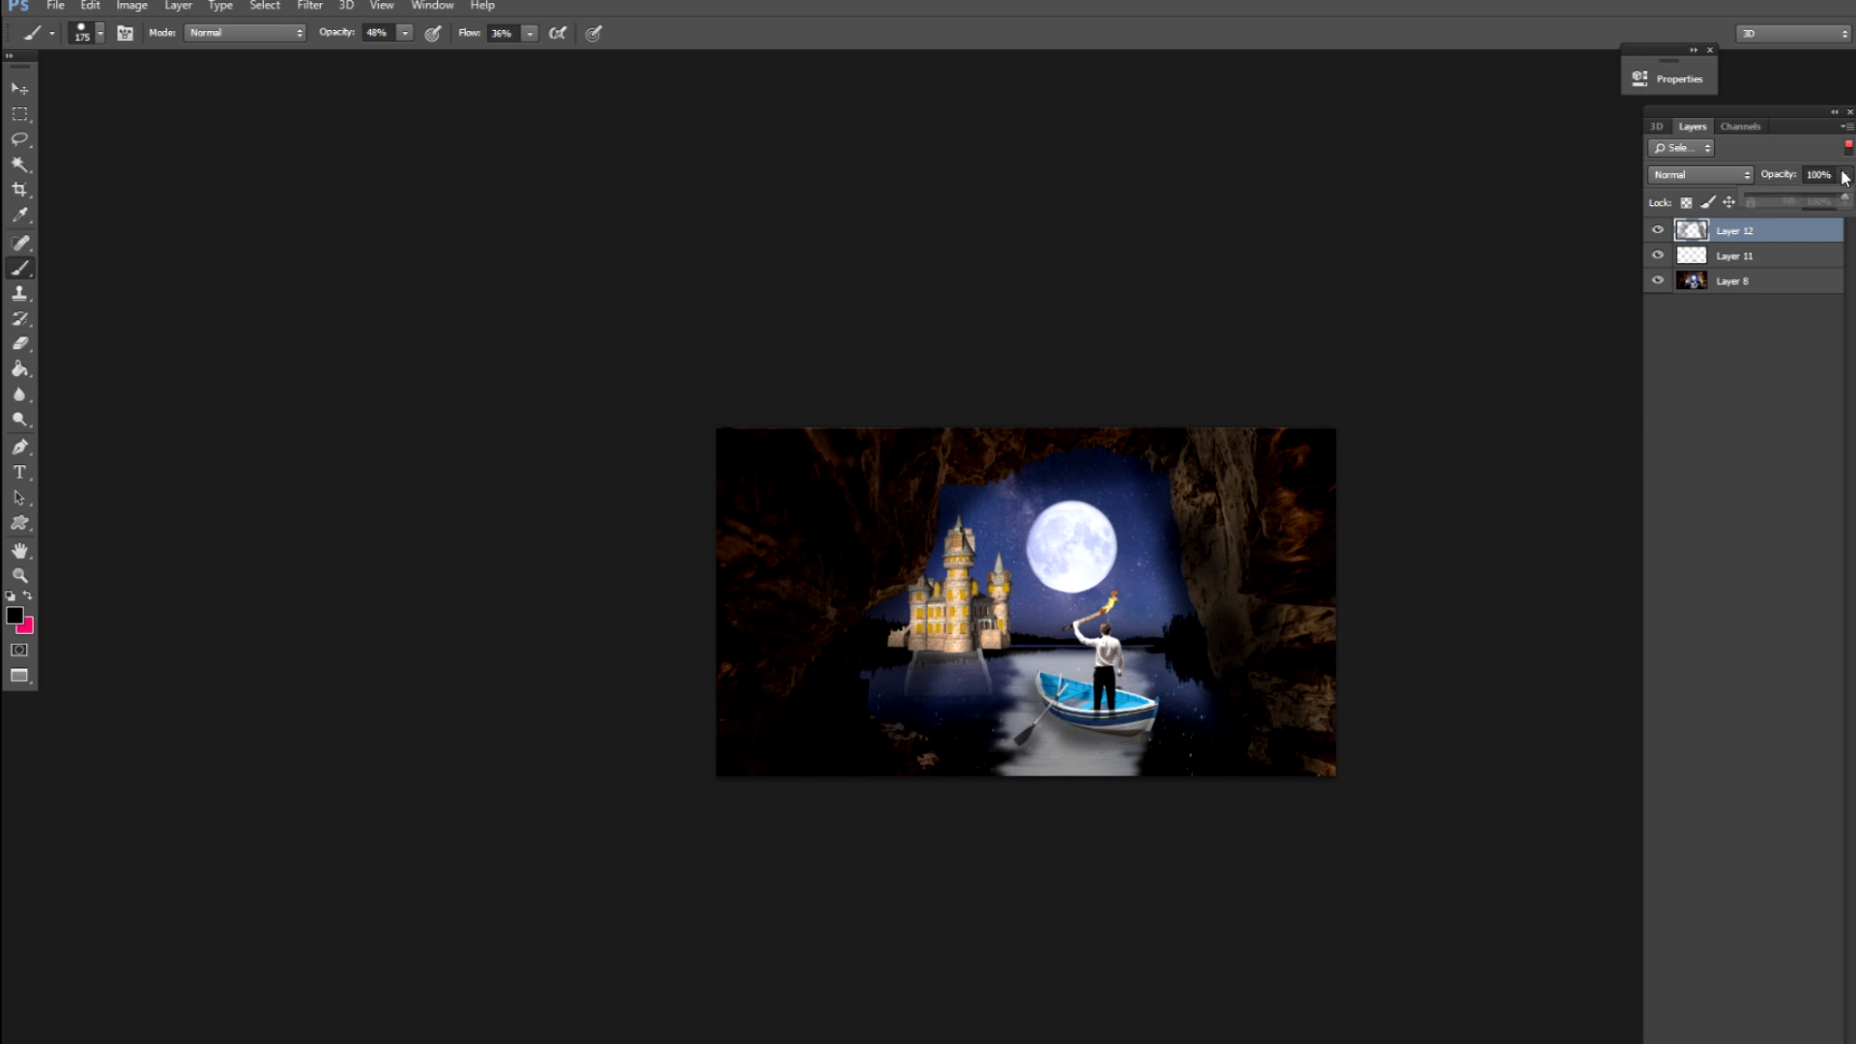
pyautogui.moveTo(1800, 201); pyautogui.dragTo(1790, 202)
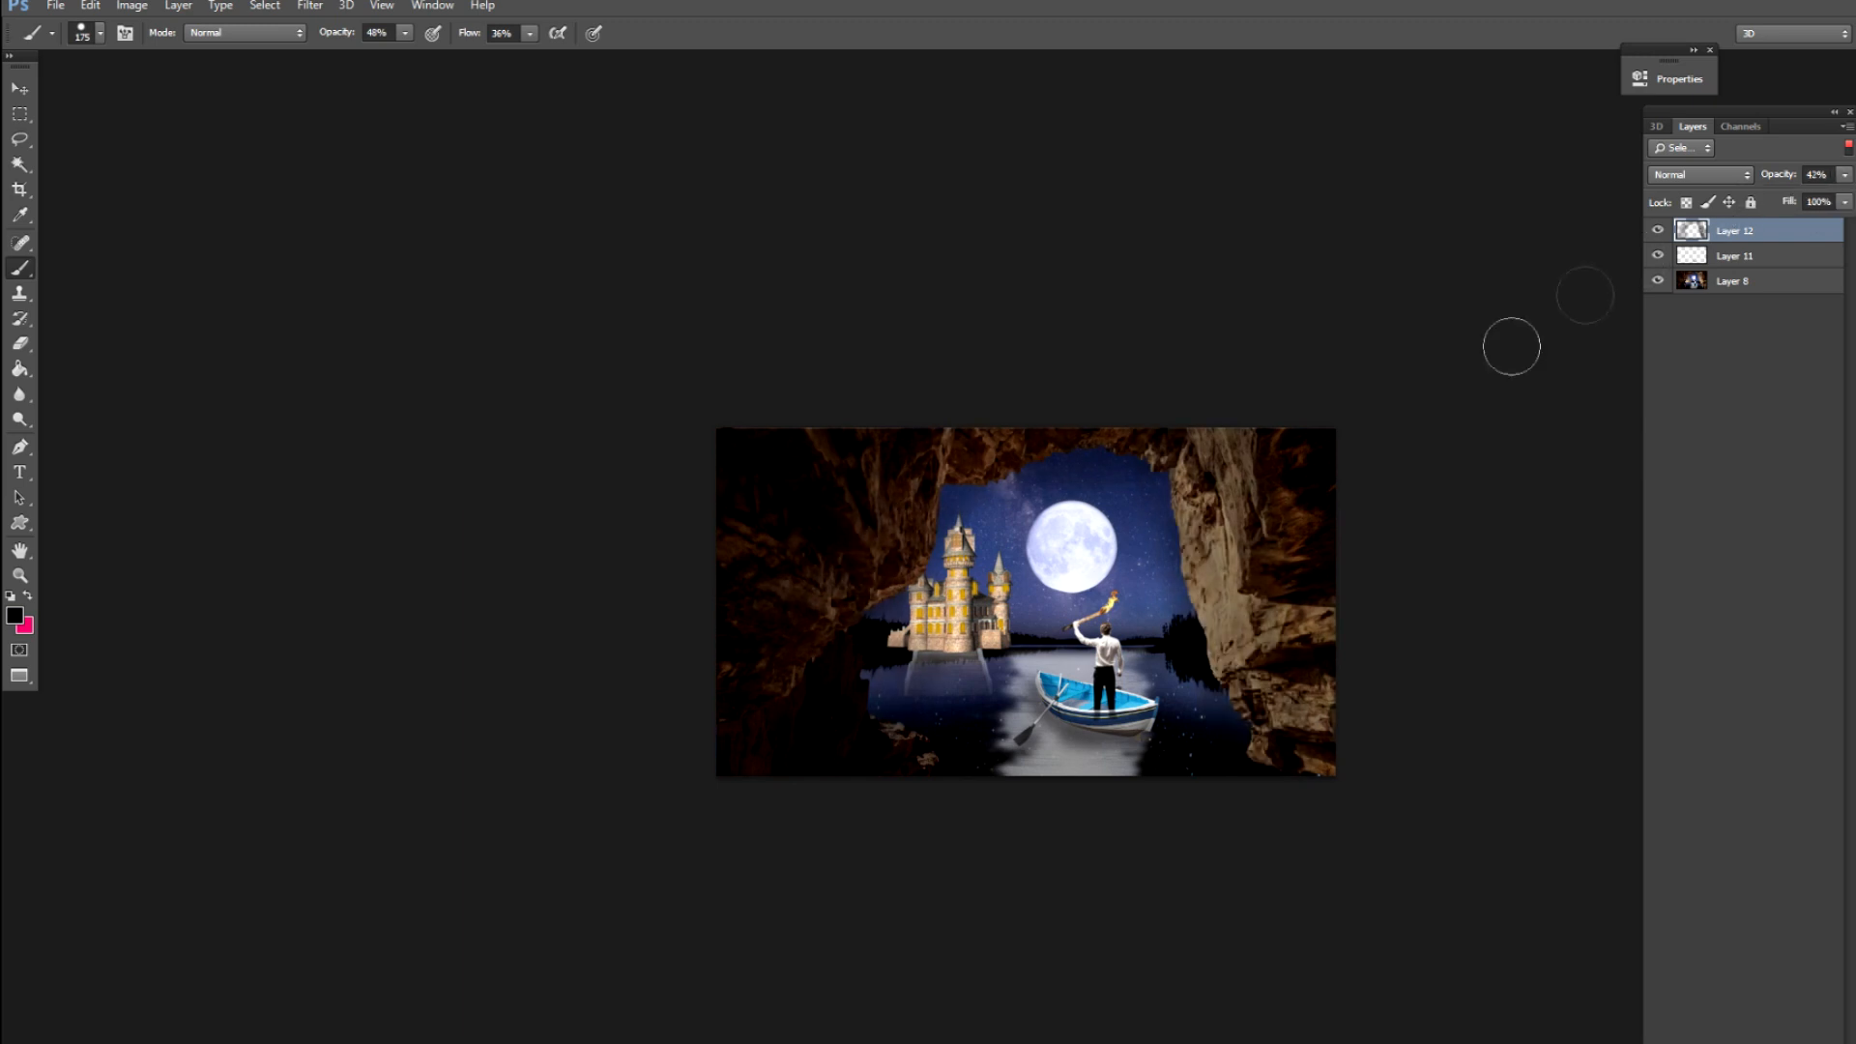
# Add a Color Lookup adjustment layer above the cave shading layer
pyautogui.hotkey('ctrl', '+')
pyautogui.press('v')
pyautogui.moveTo(1312, 560); pyautogui.dragTo(1139, 541)
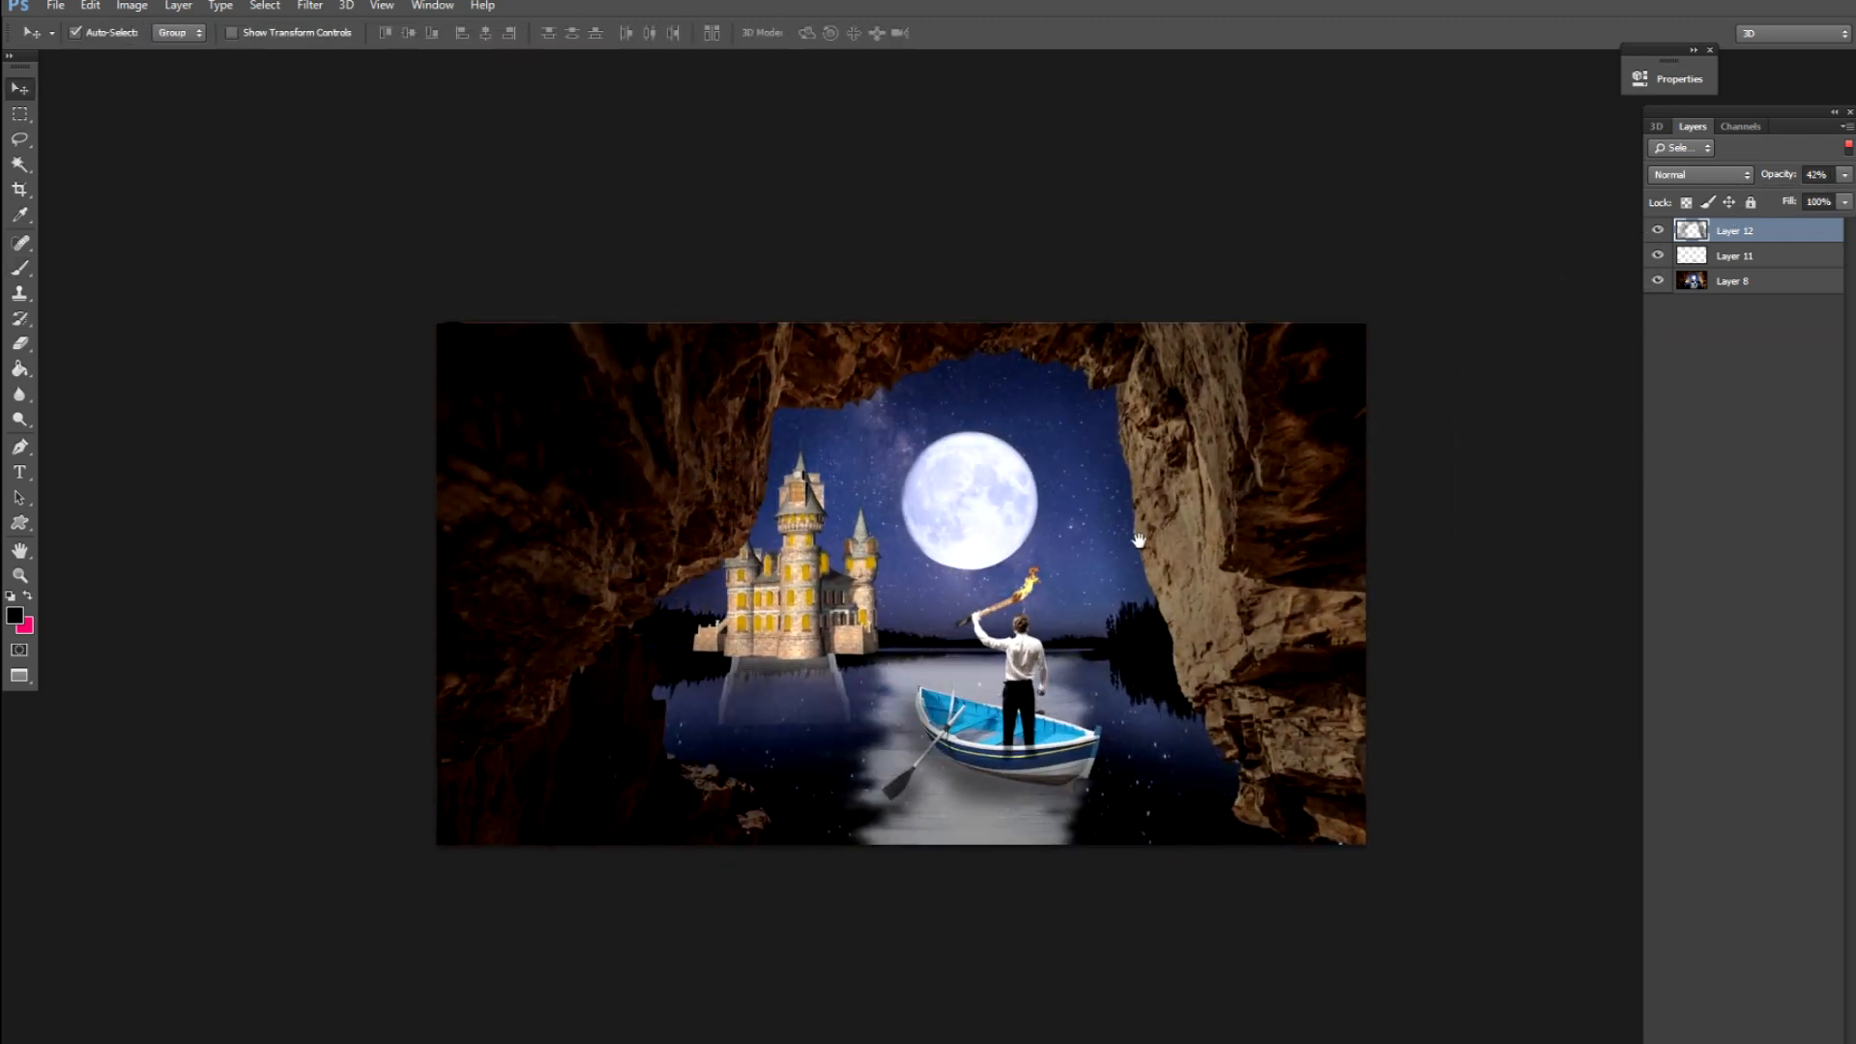
pyautogui.click(1731, 1033)
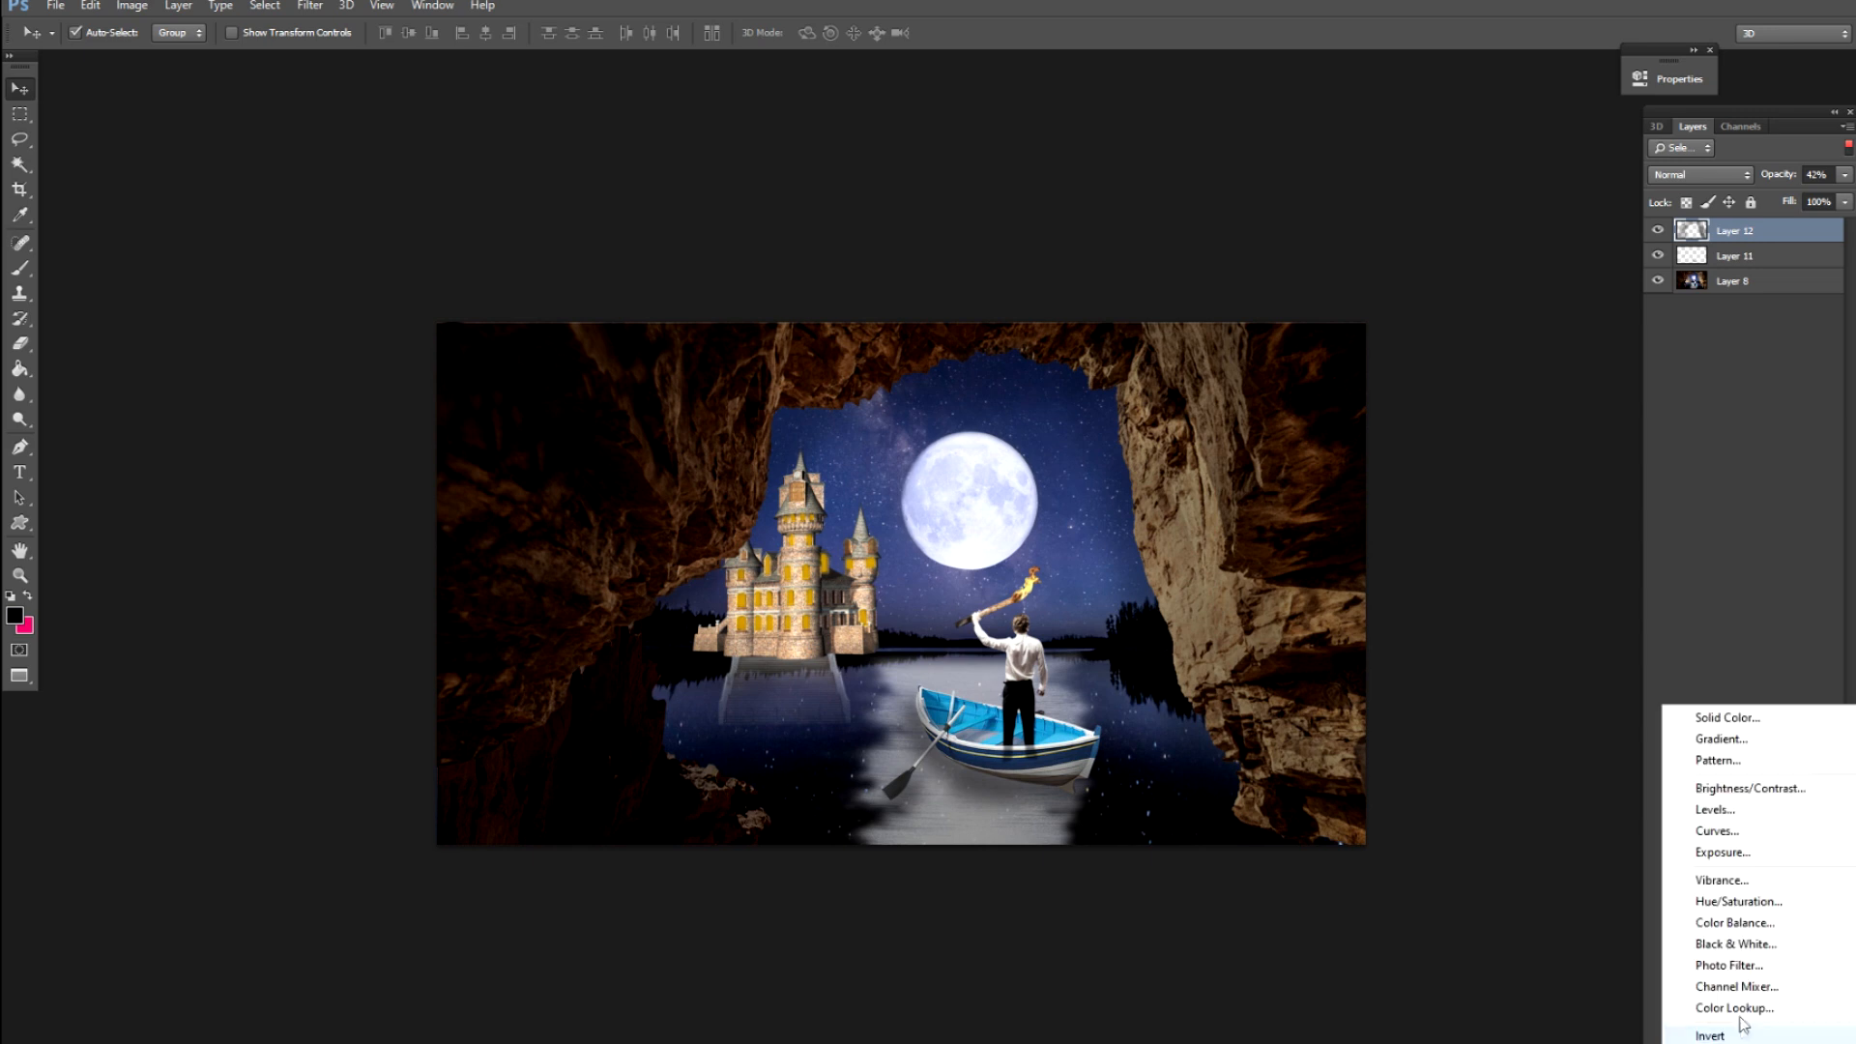
pyautogui.click(1740, 1011)
# Try the 2Strip.look and 3Strip.look 3DLUT presets on the composite
pyautogui.click(1321, 124)
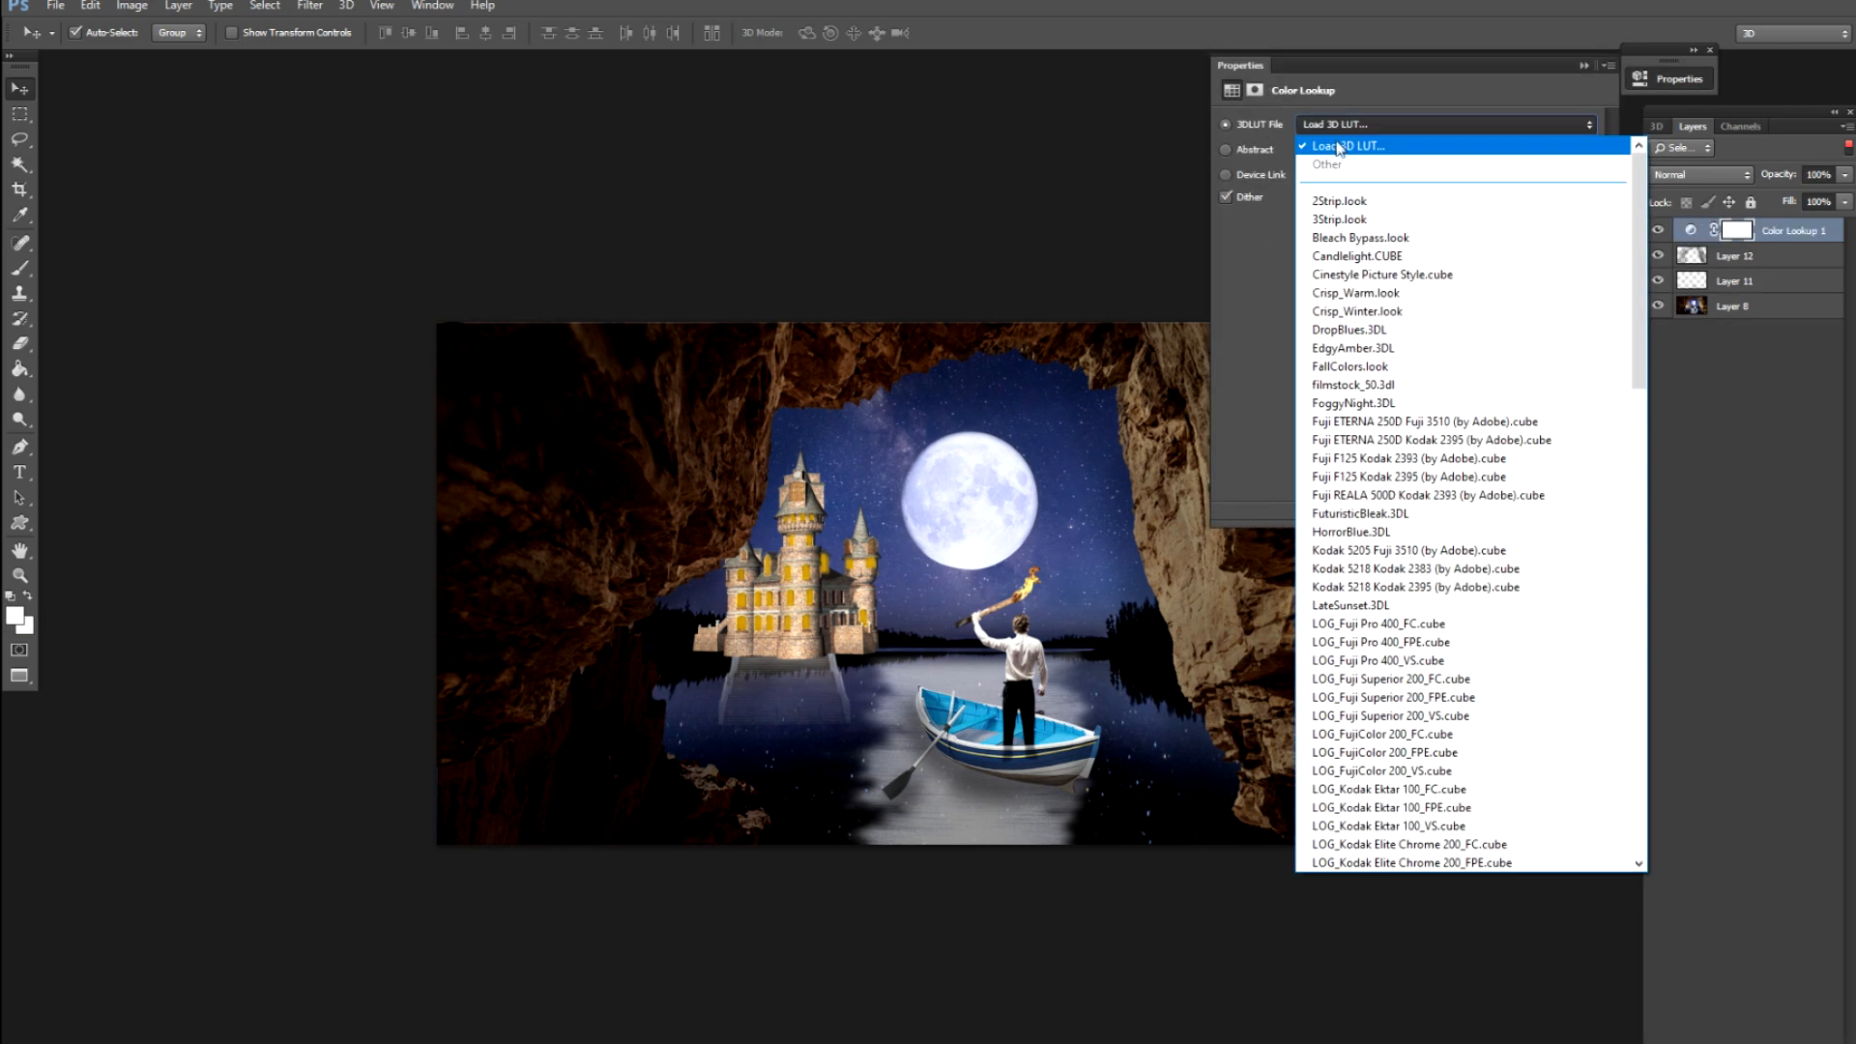
pyautogui.click(1344, 198)
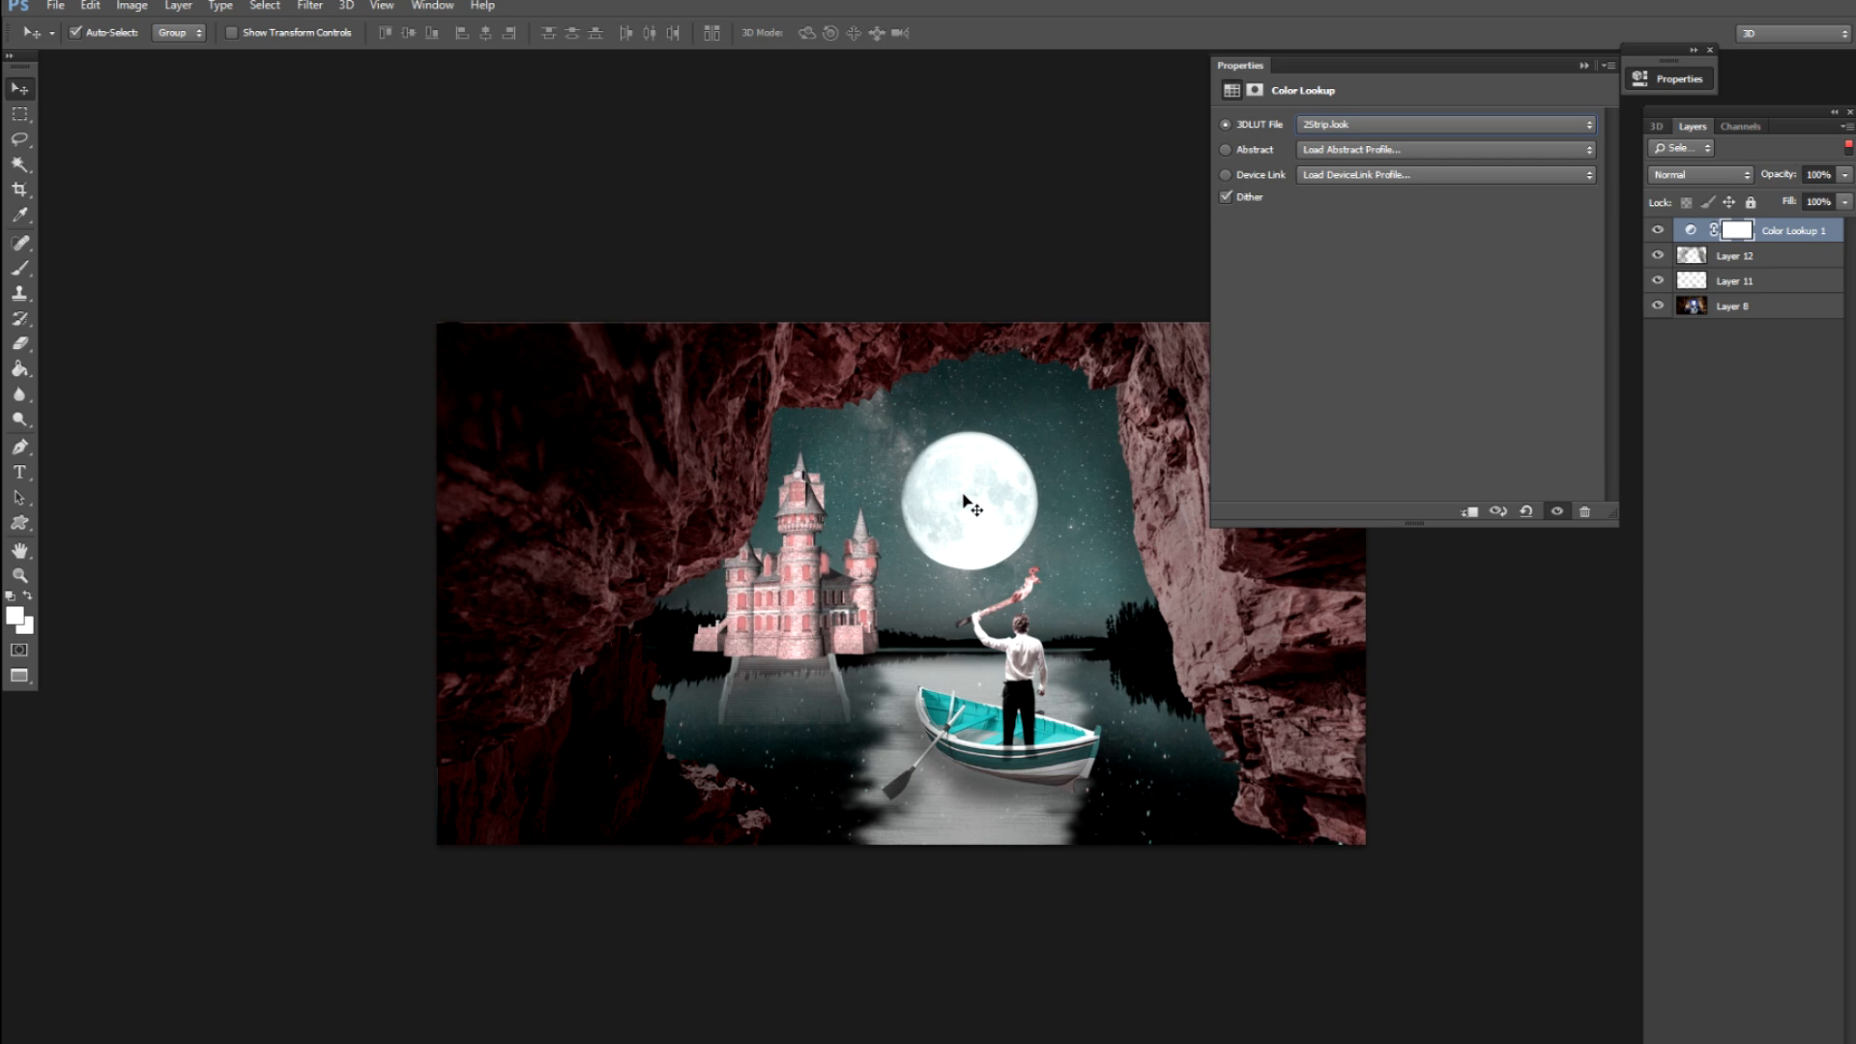
pyautogui.moveTo(976, 503); pyautogui.dragTo(876, 484)
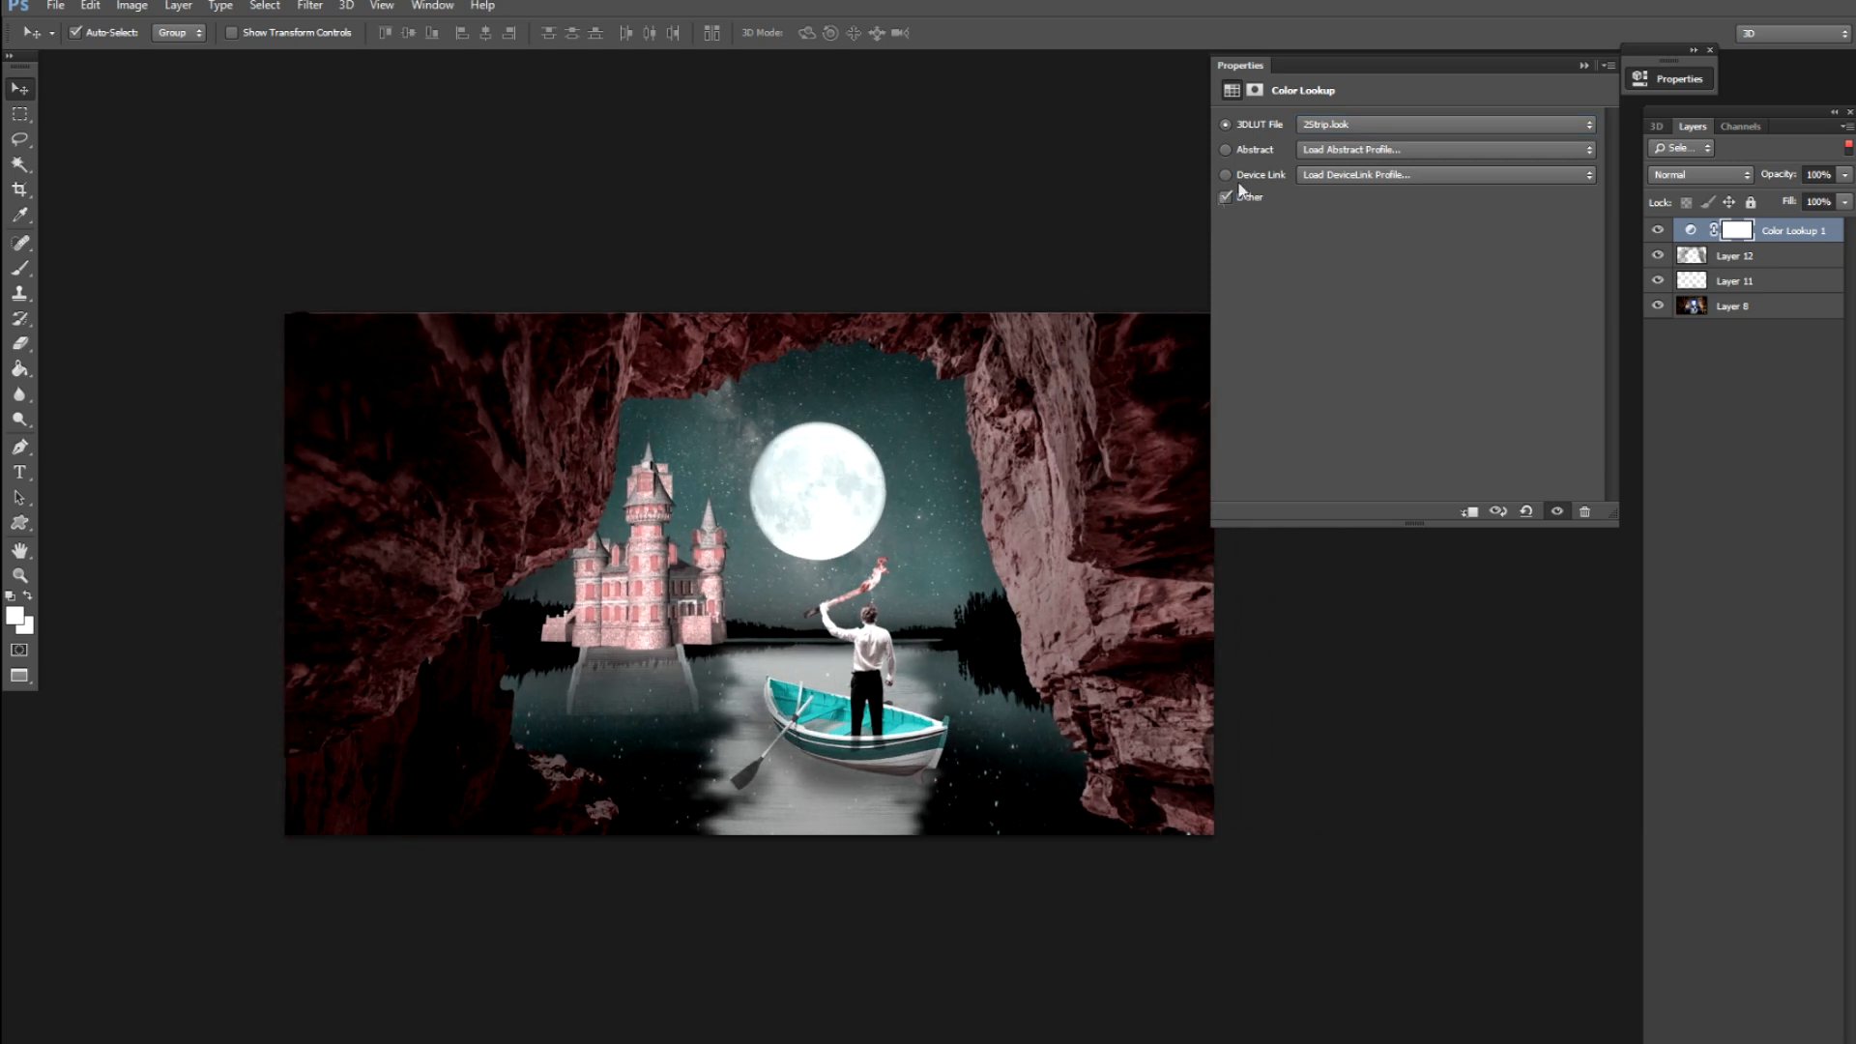
pyautogui.click(1342, 125)
pyautogui.scroll(1, 1344, 162)
pyautogui.click(1346, 164)
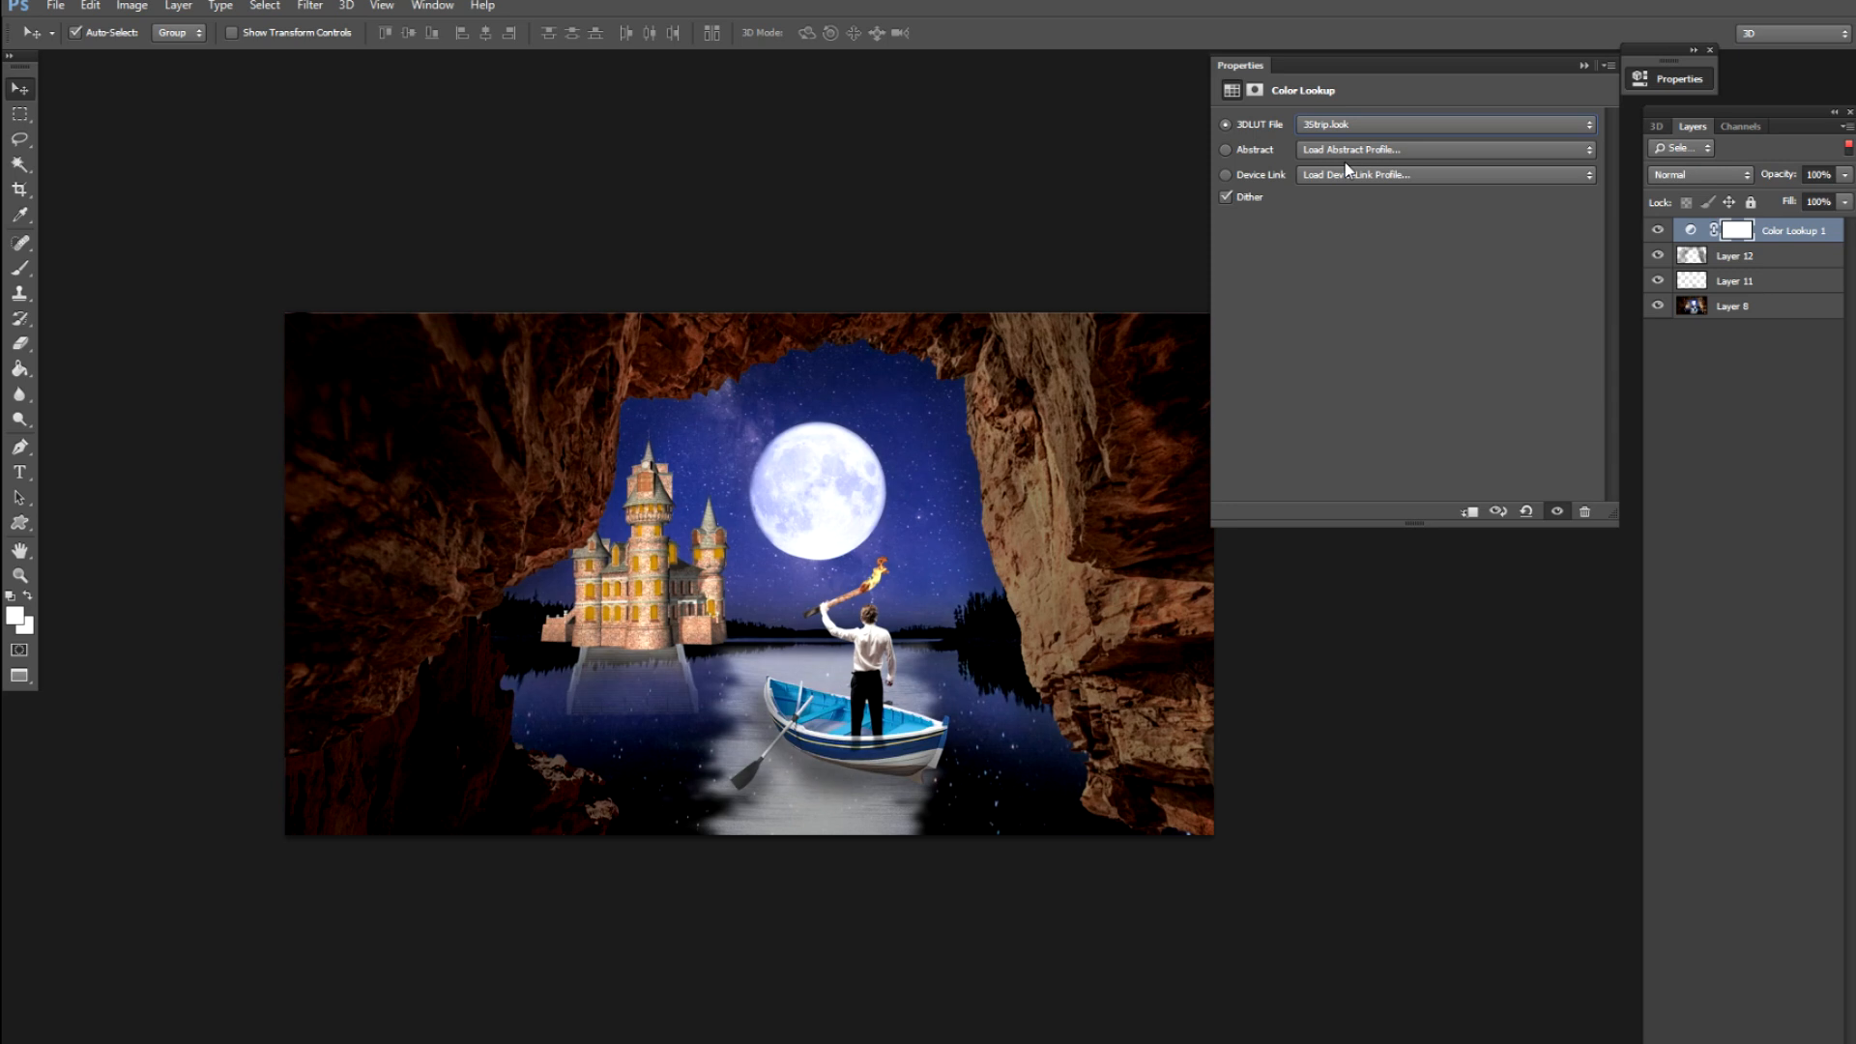
# Preview the 3DLUT presets one by one from Bleach Bypass.look down to LOG_Fuji Pro 400_FC.cube
pyautogui.press('Down')
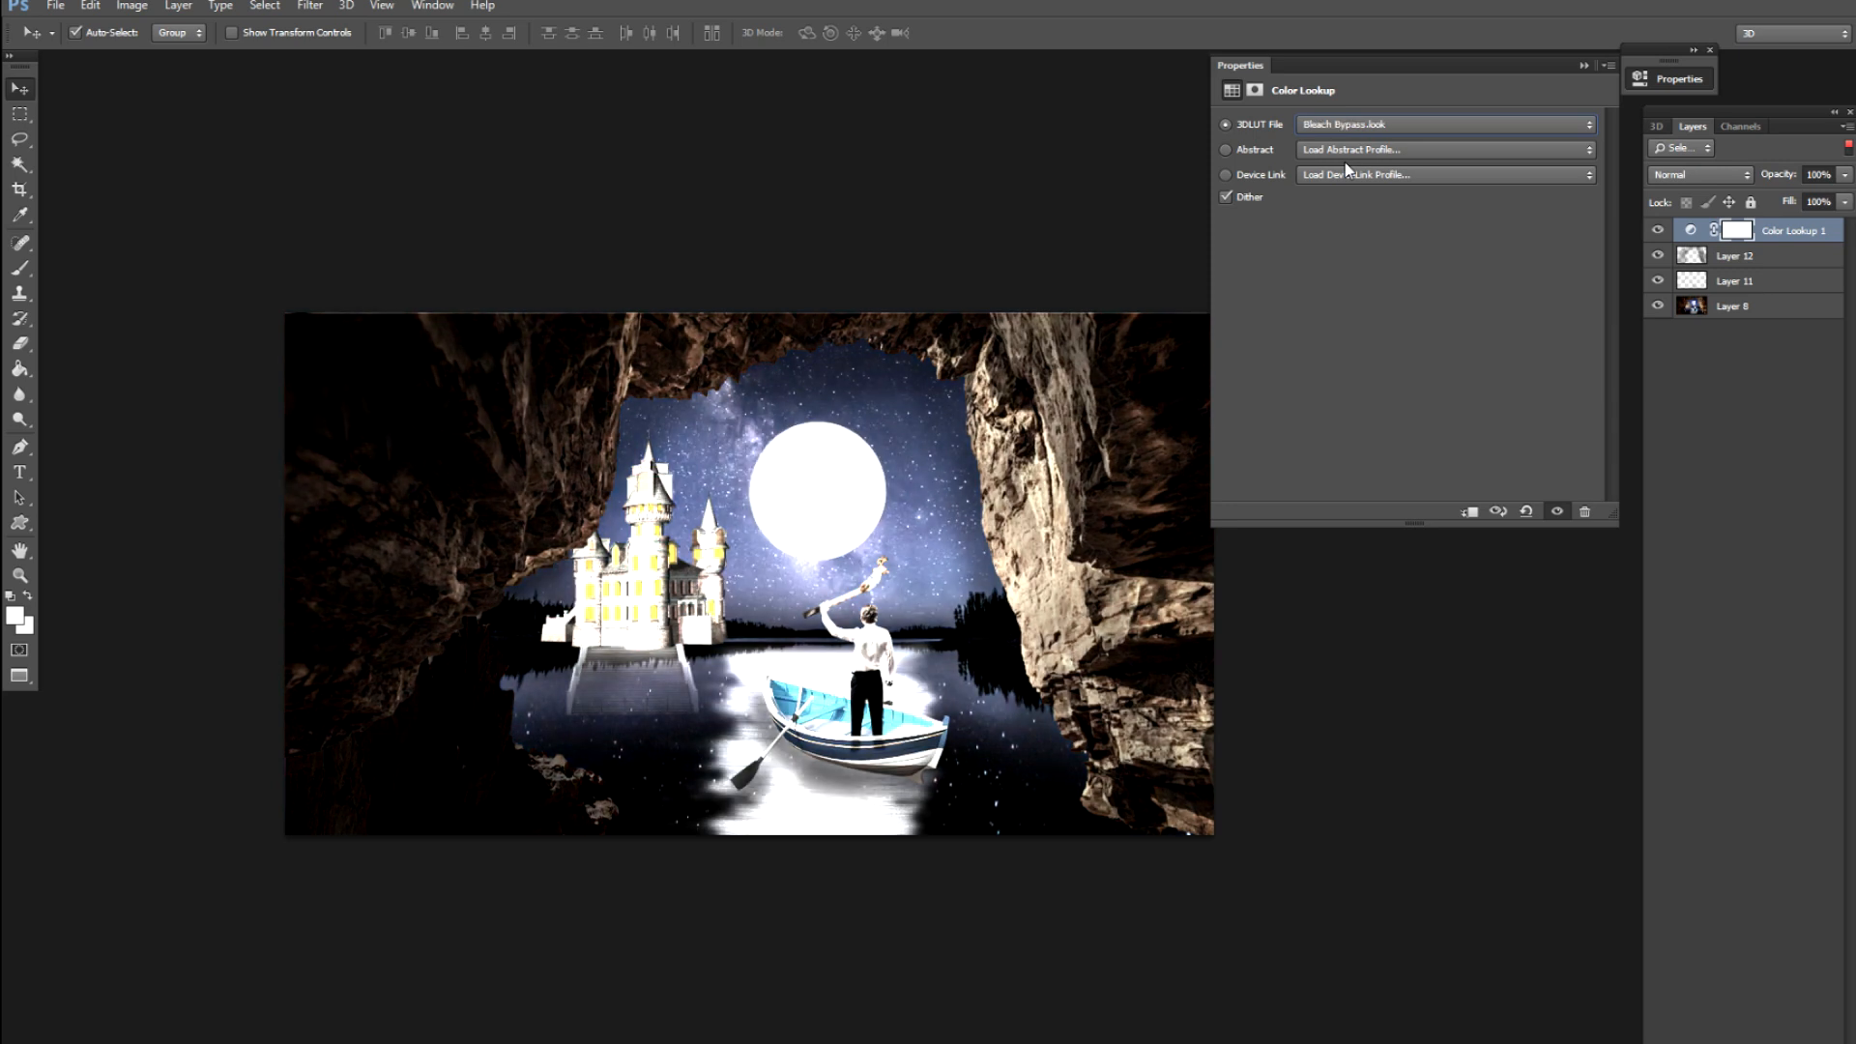
pyautogui.press('Down')
pyautogui.press('Down')
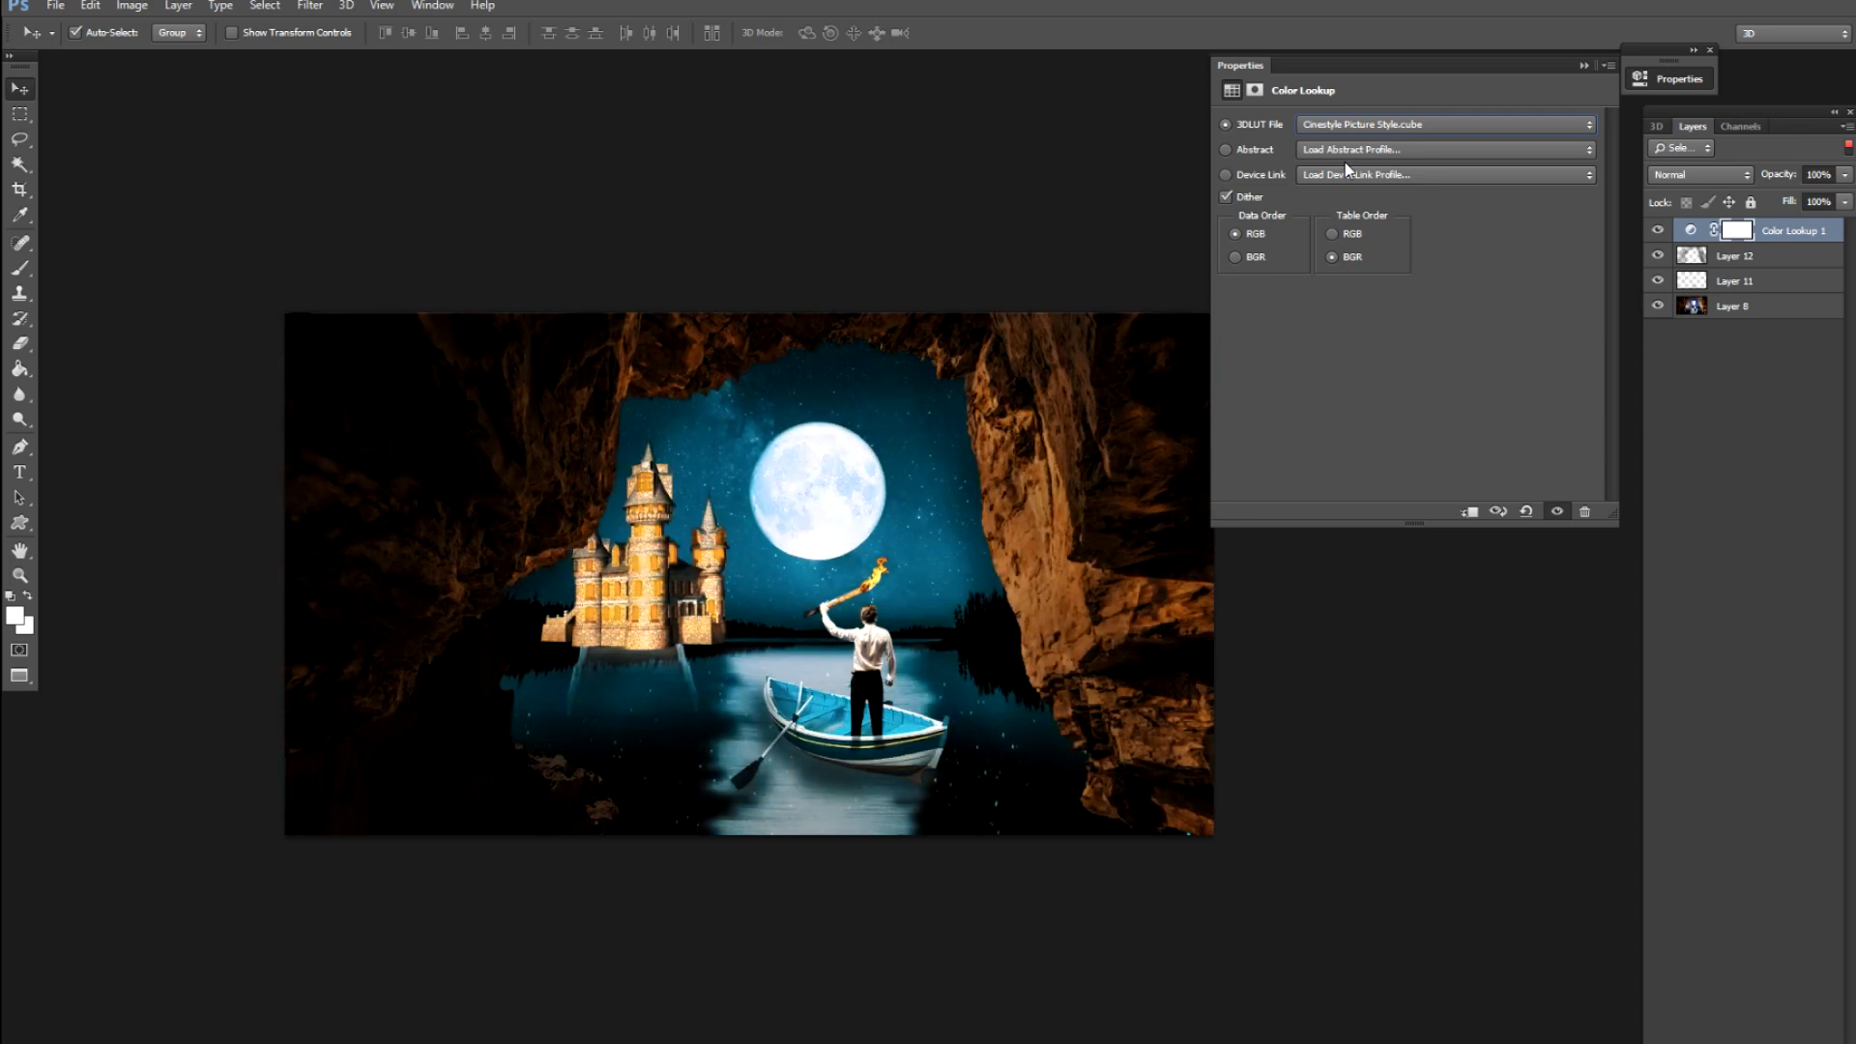
pyautogui.press('Down')
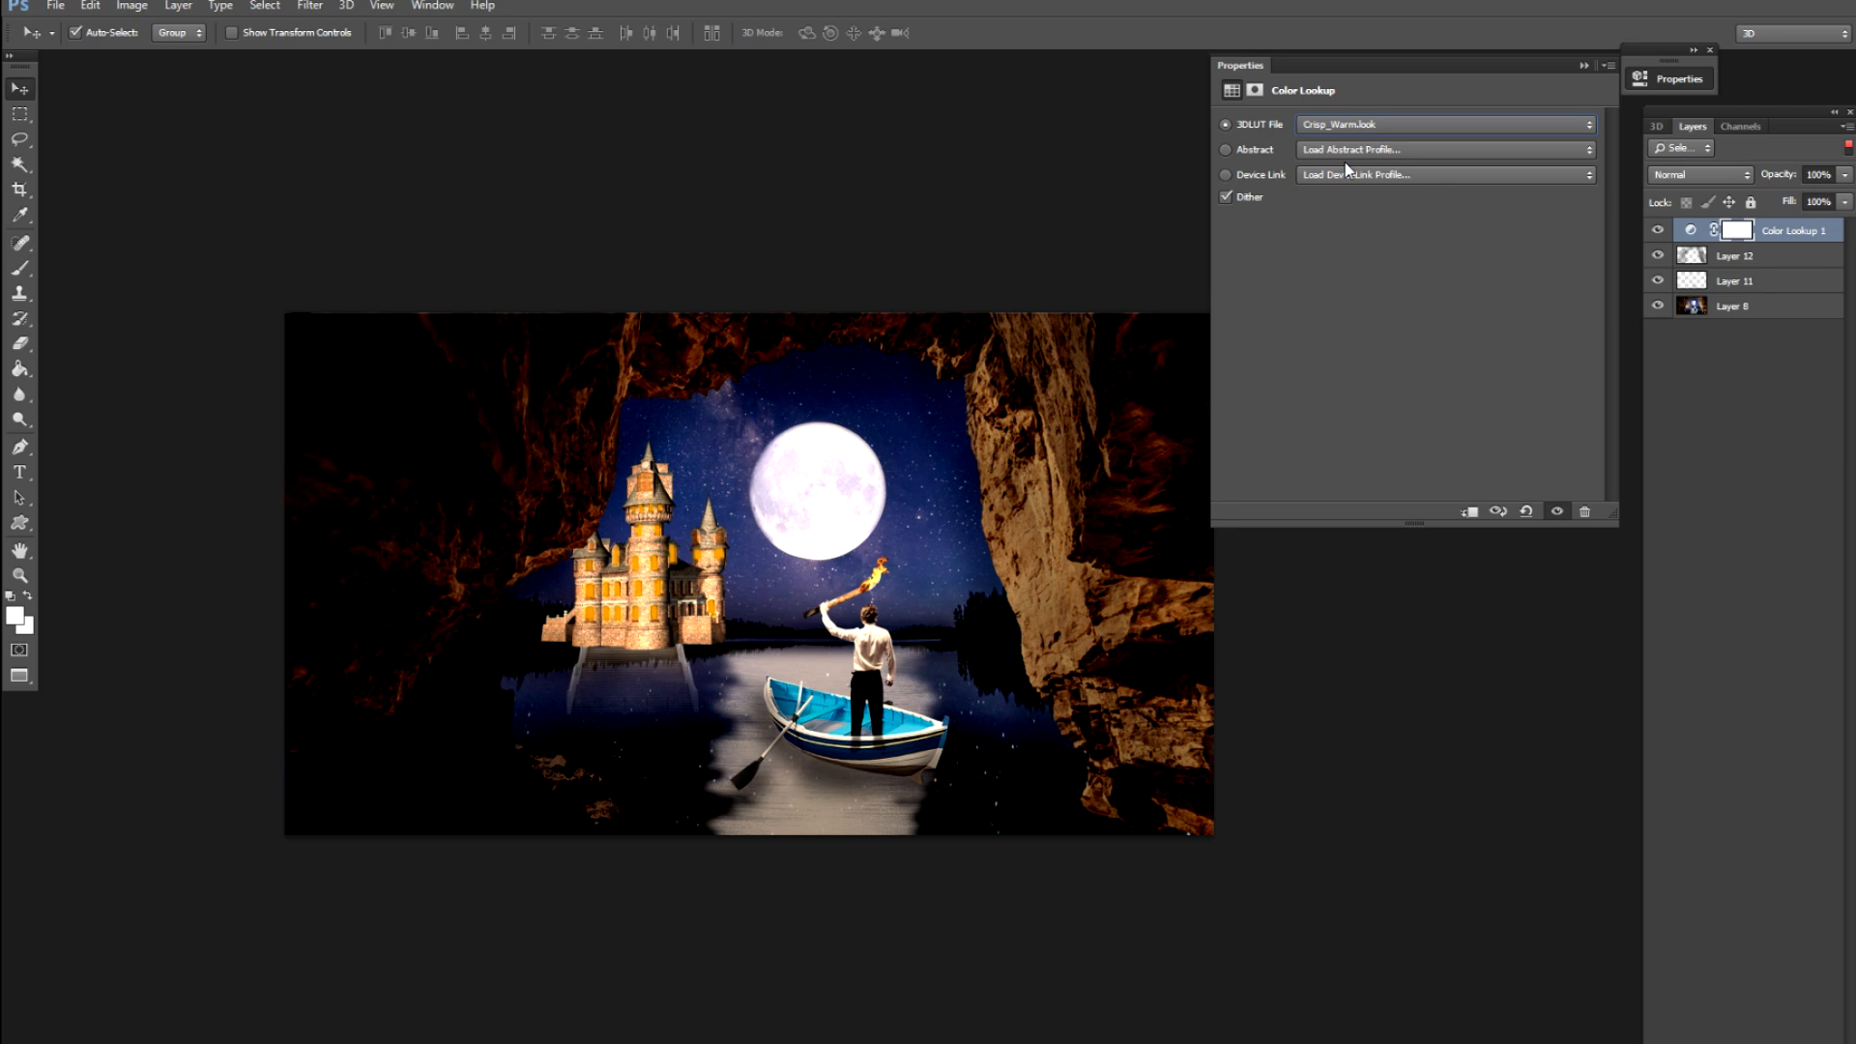
pyautogui.press('Down')
pyautogui.press('Down')
pyautogui.press('Down')
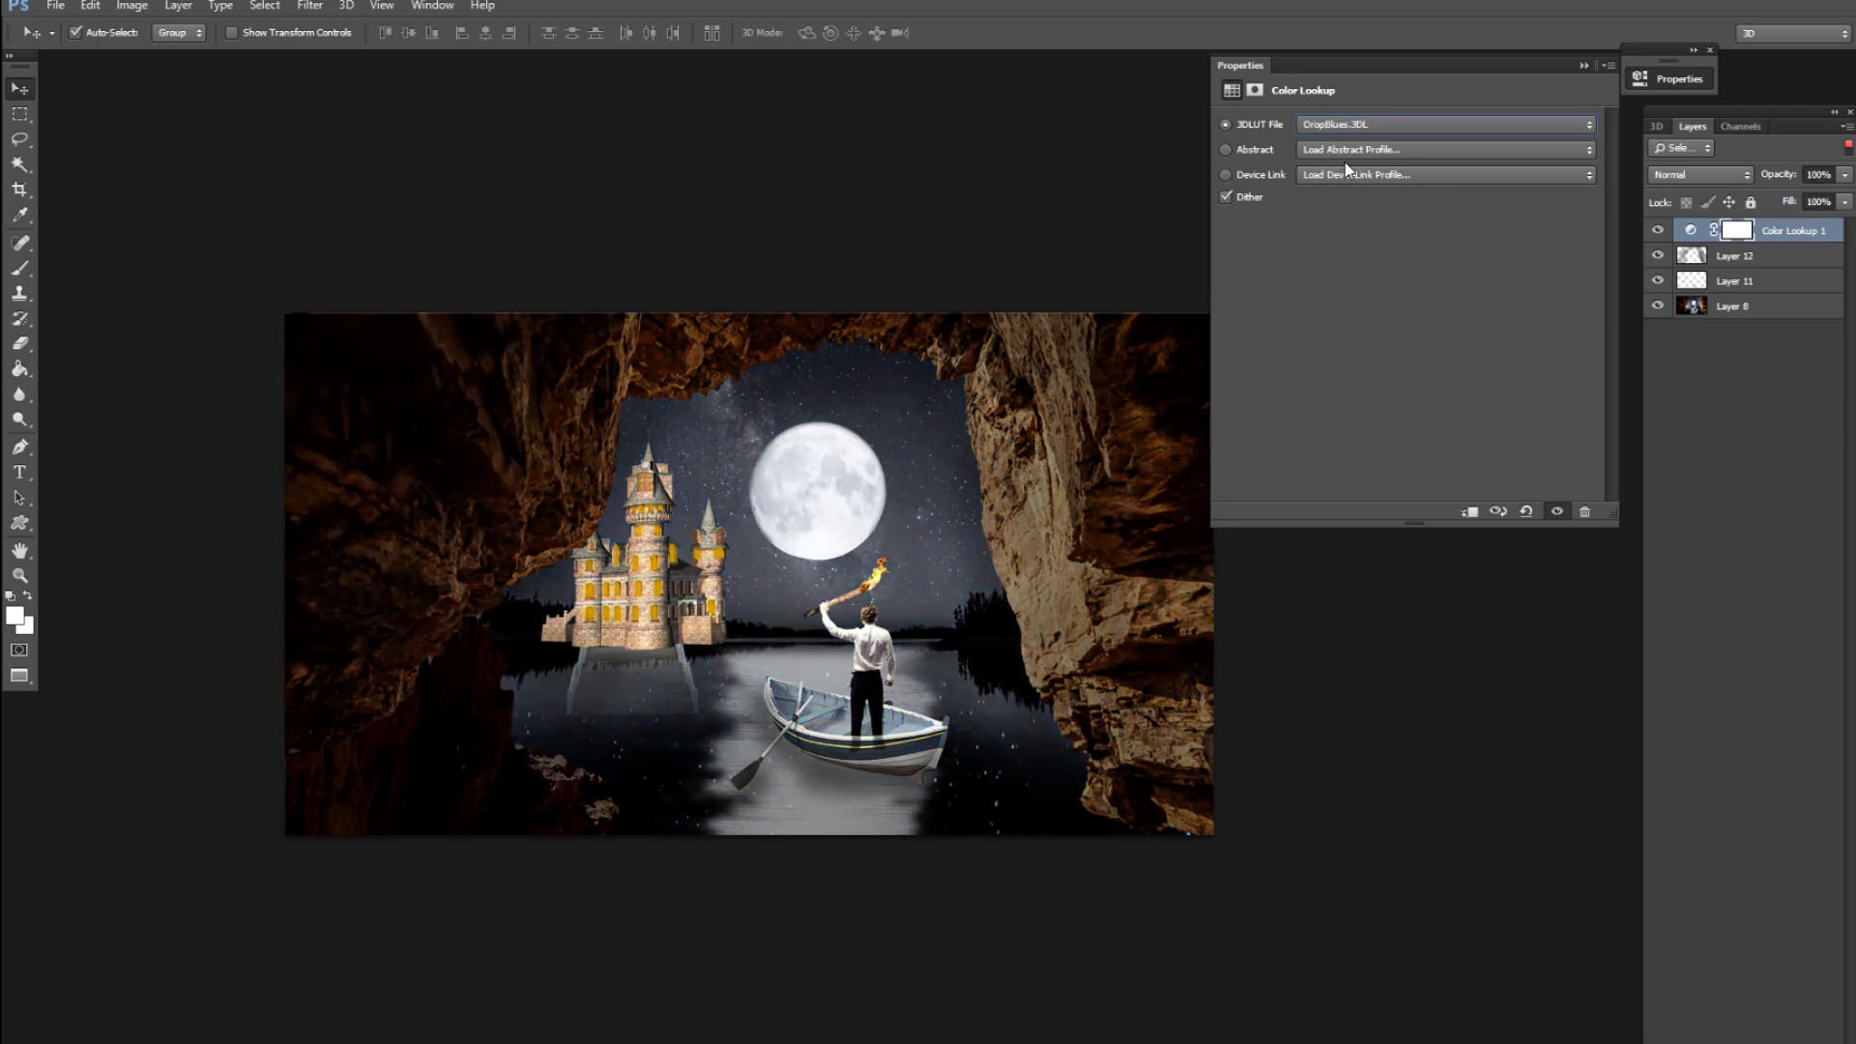
pyautogui.press('Down')
pyautogui.press('Down')
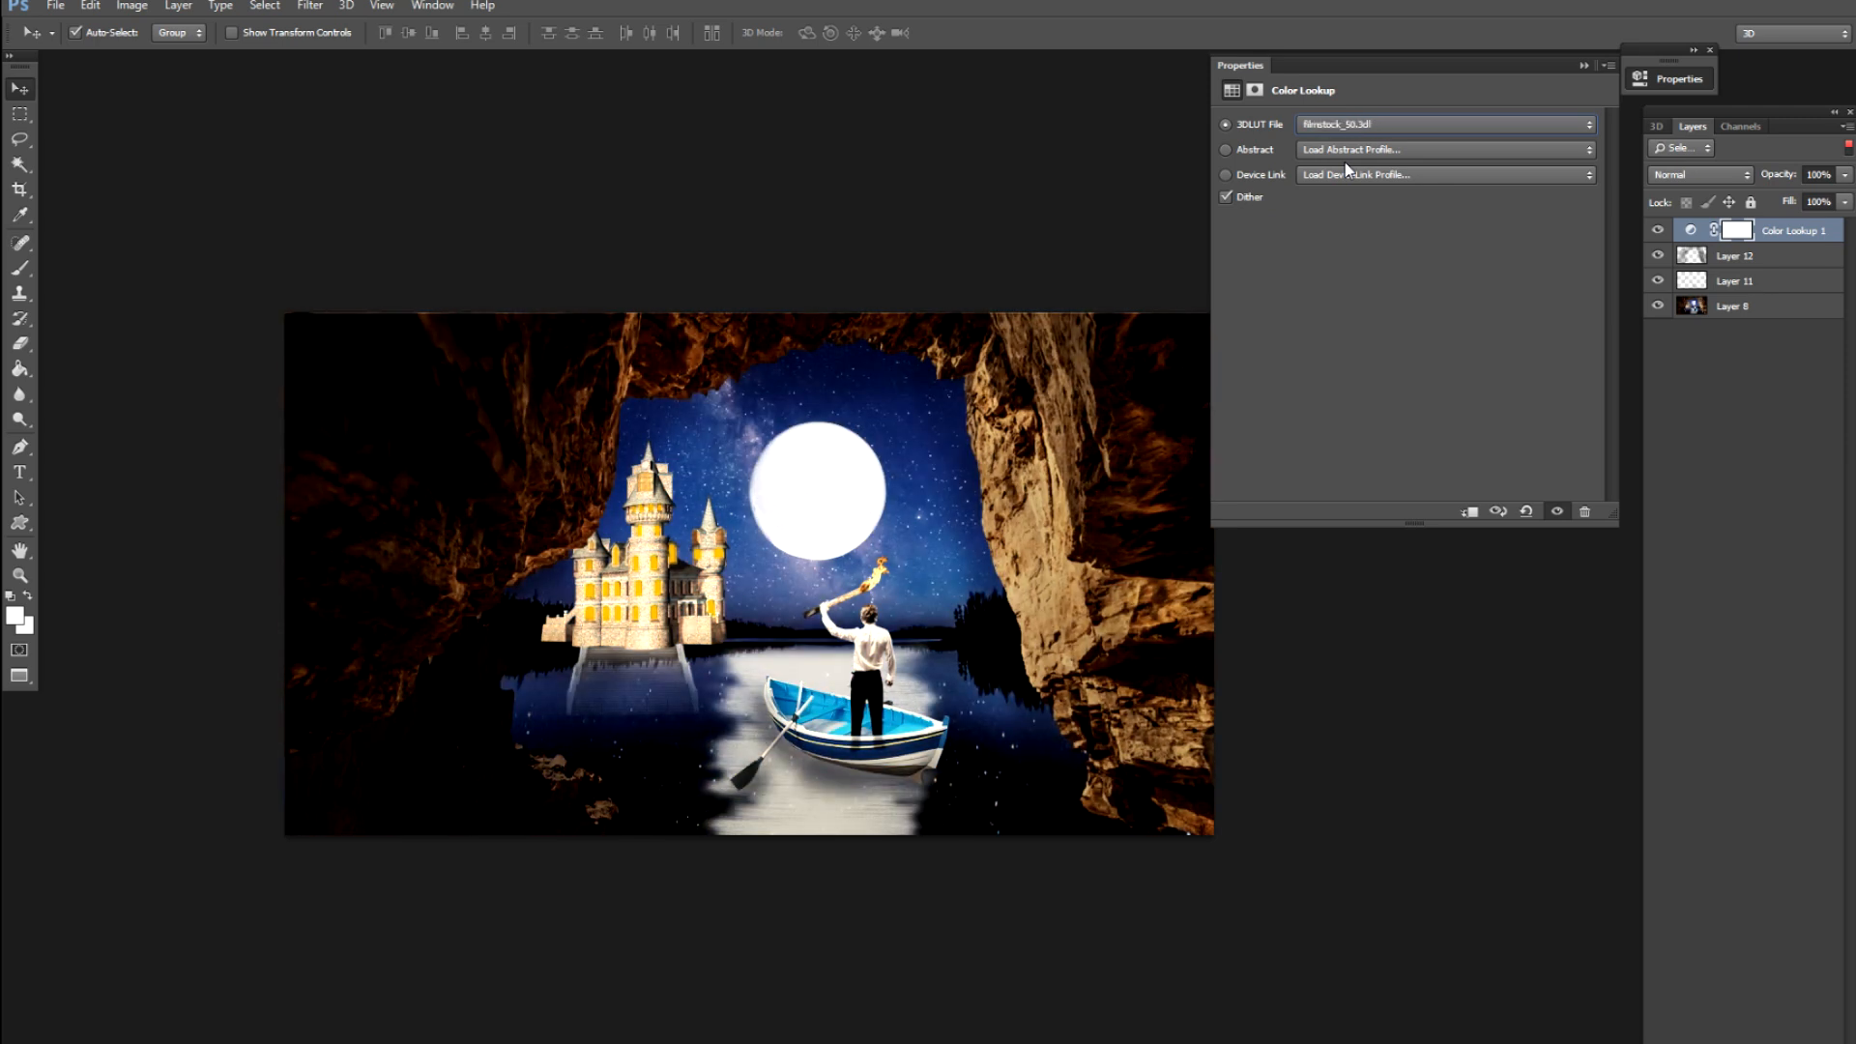
pyautogui.press('Down')
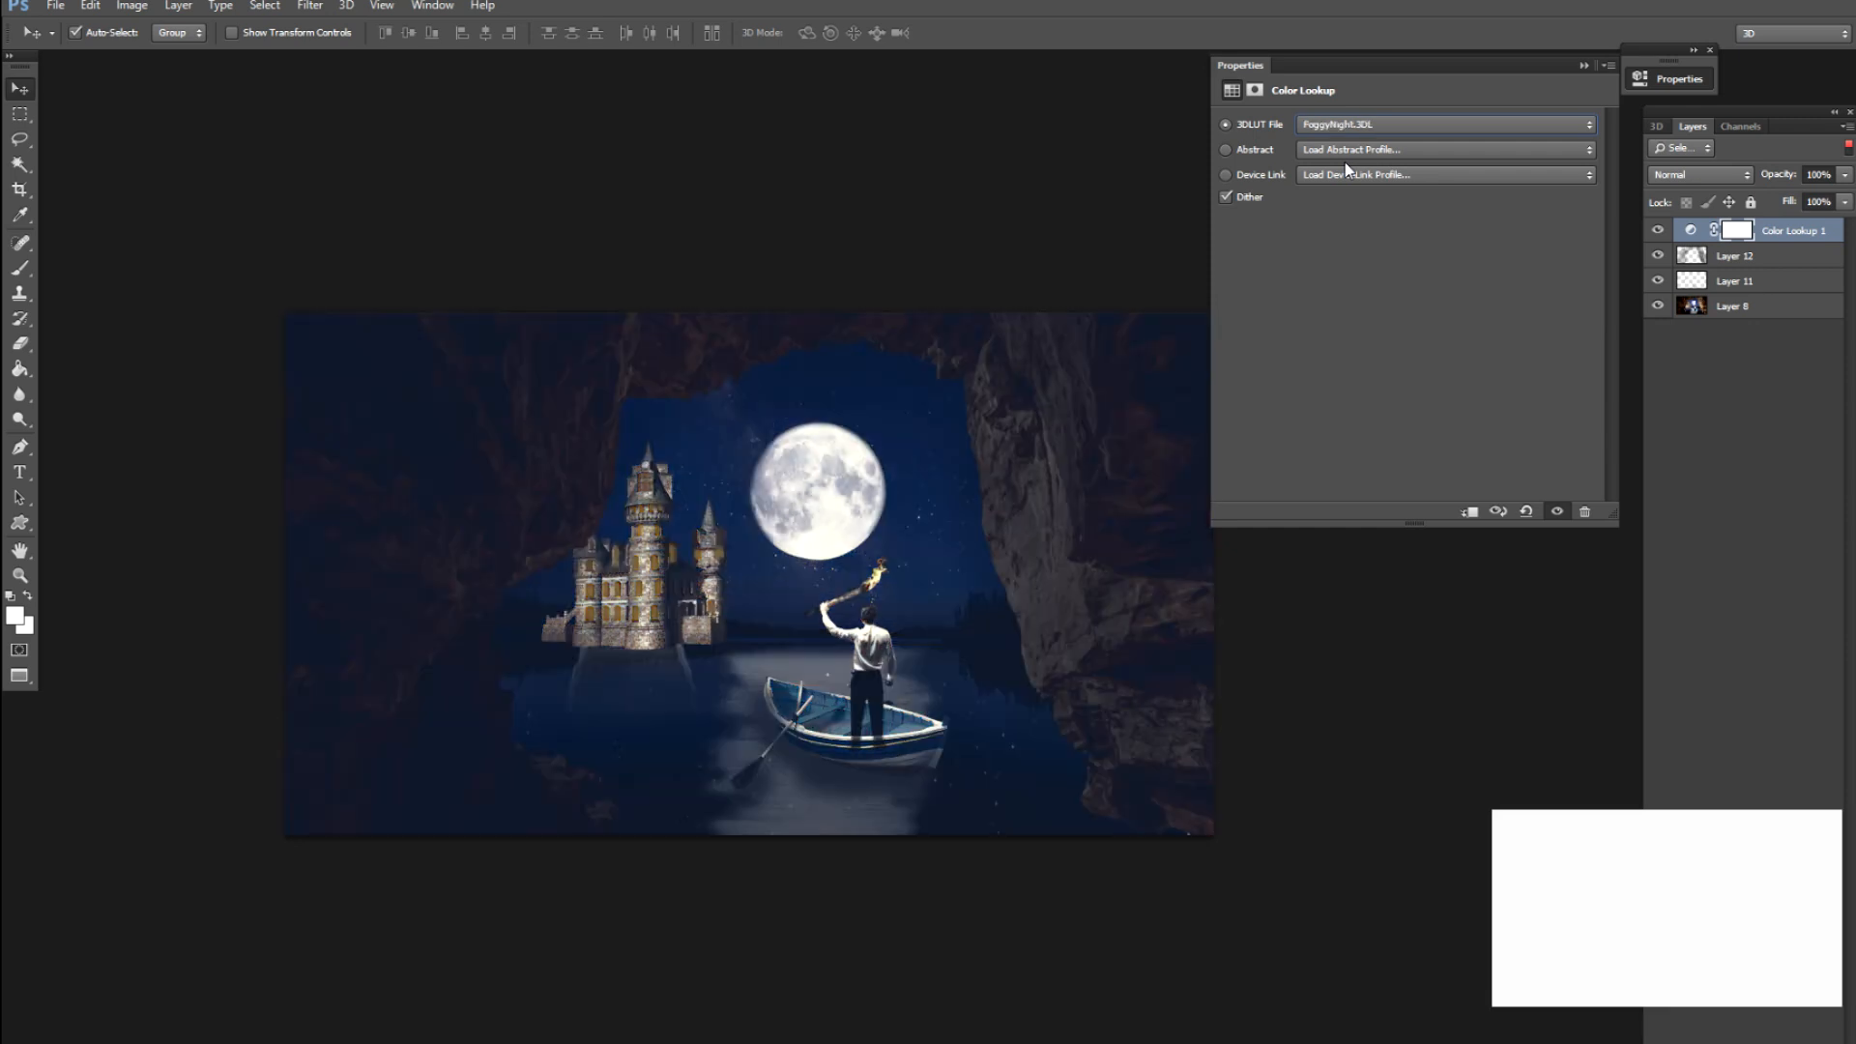
pyautogui.press('Down')
pyautogui.press('Down')
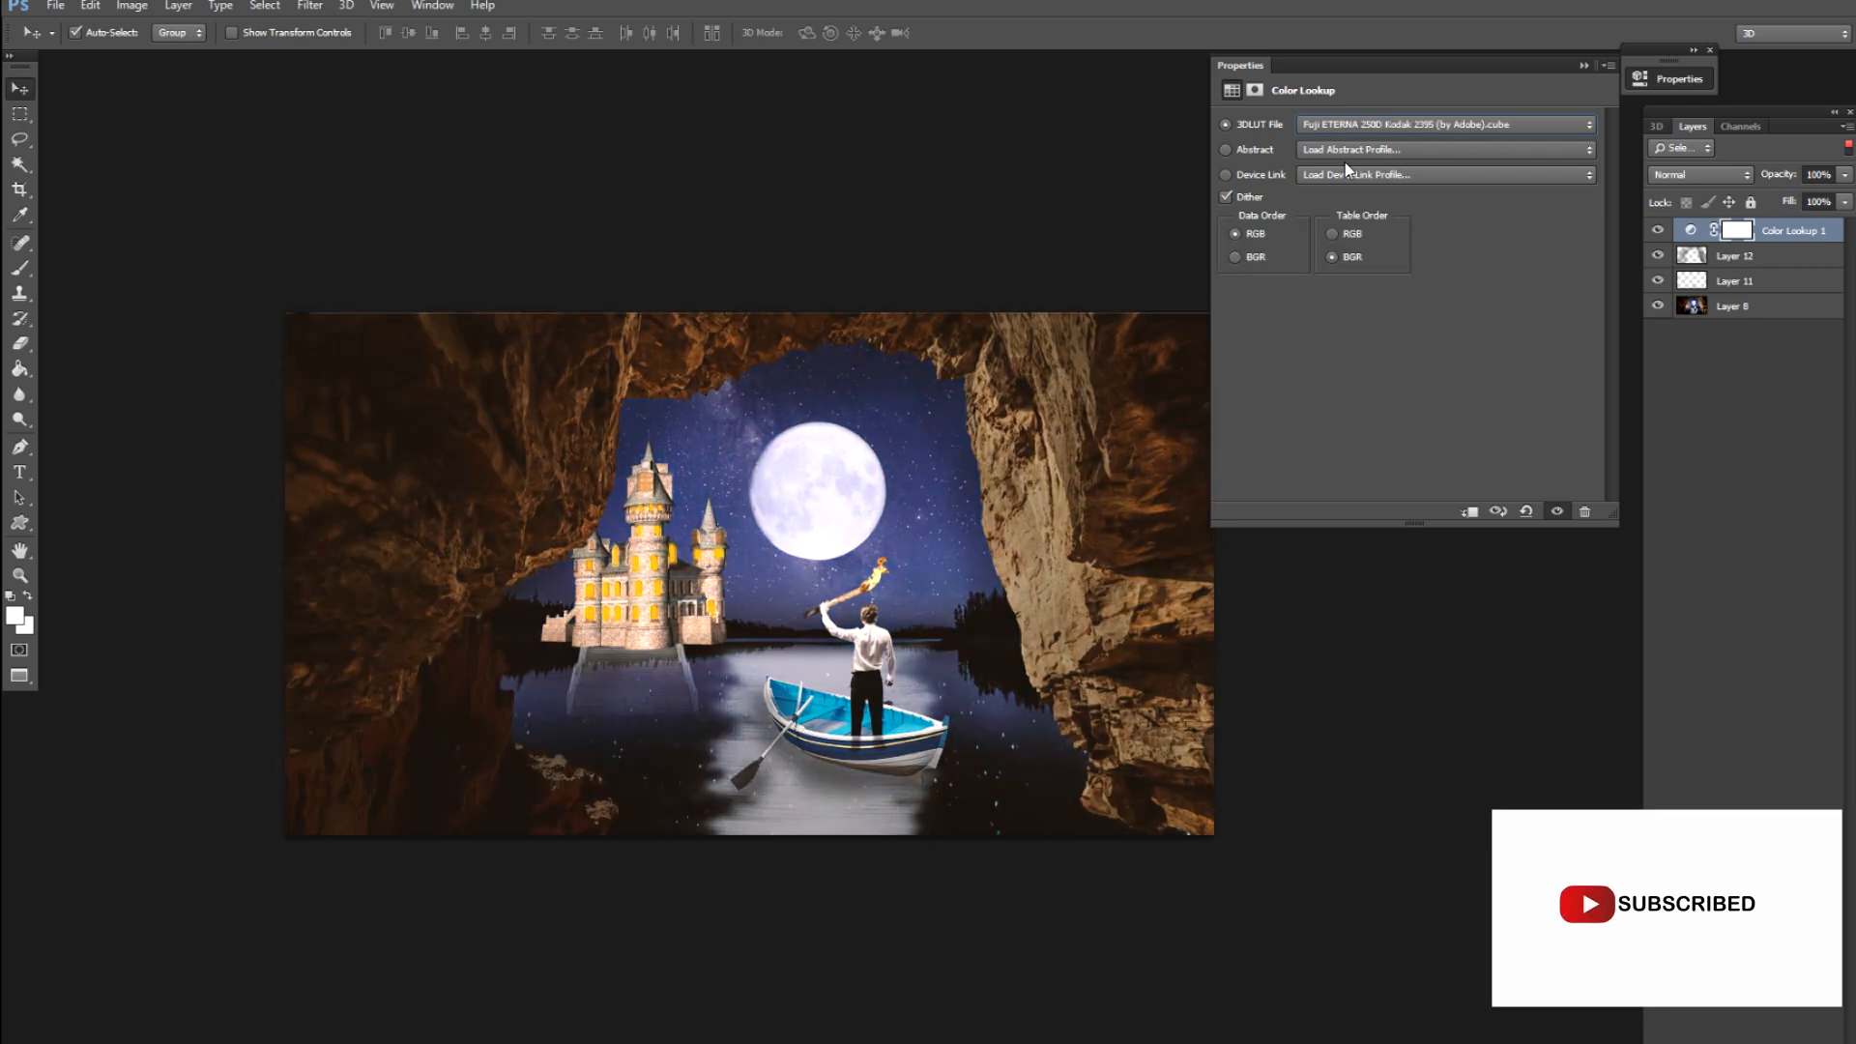
pyautogui.press('Down')
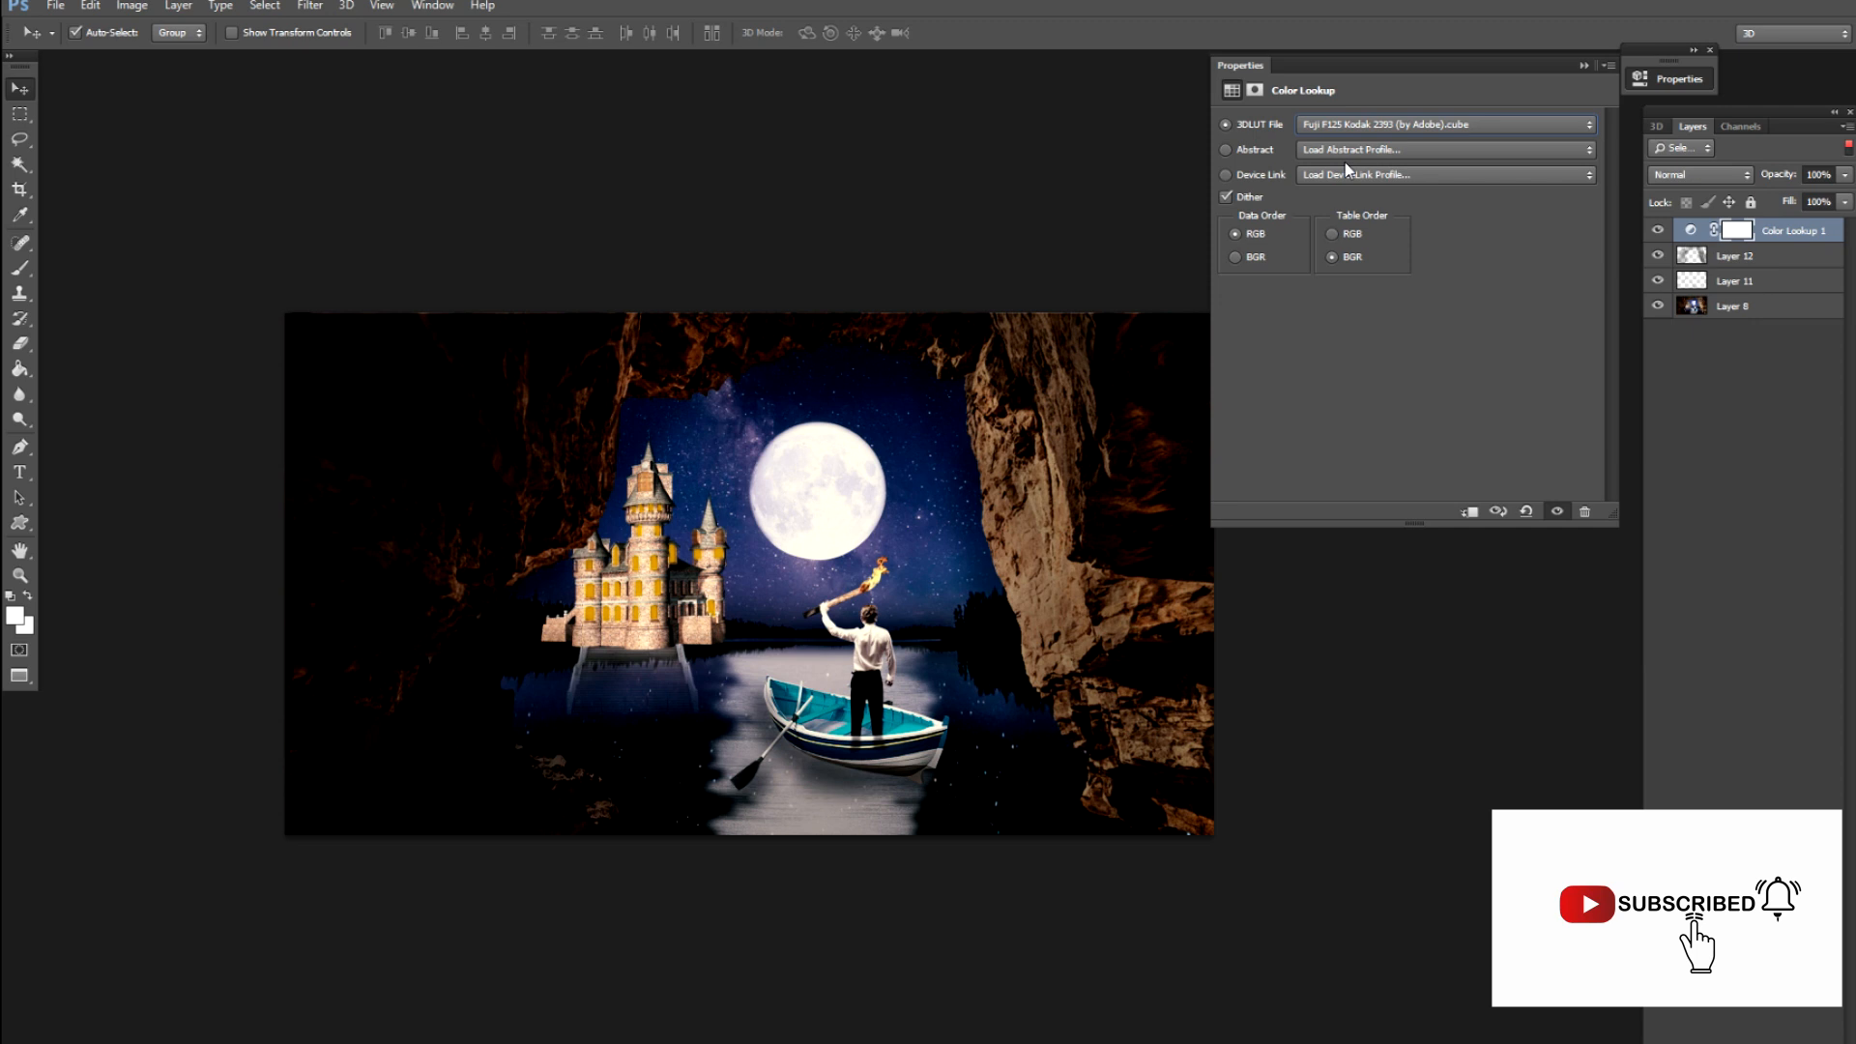
pyautogui.press('Down')
pyautogui.press('Down')
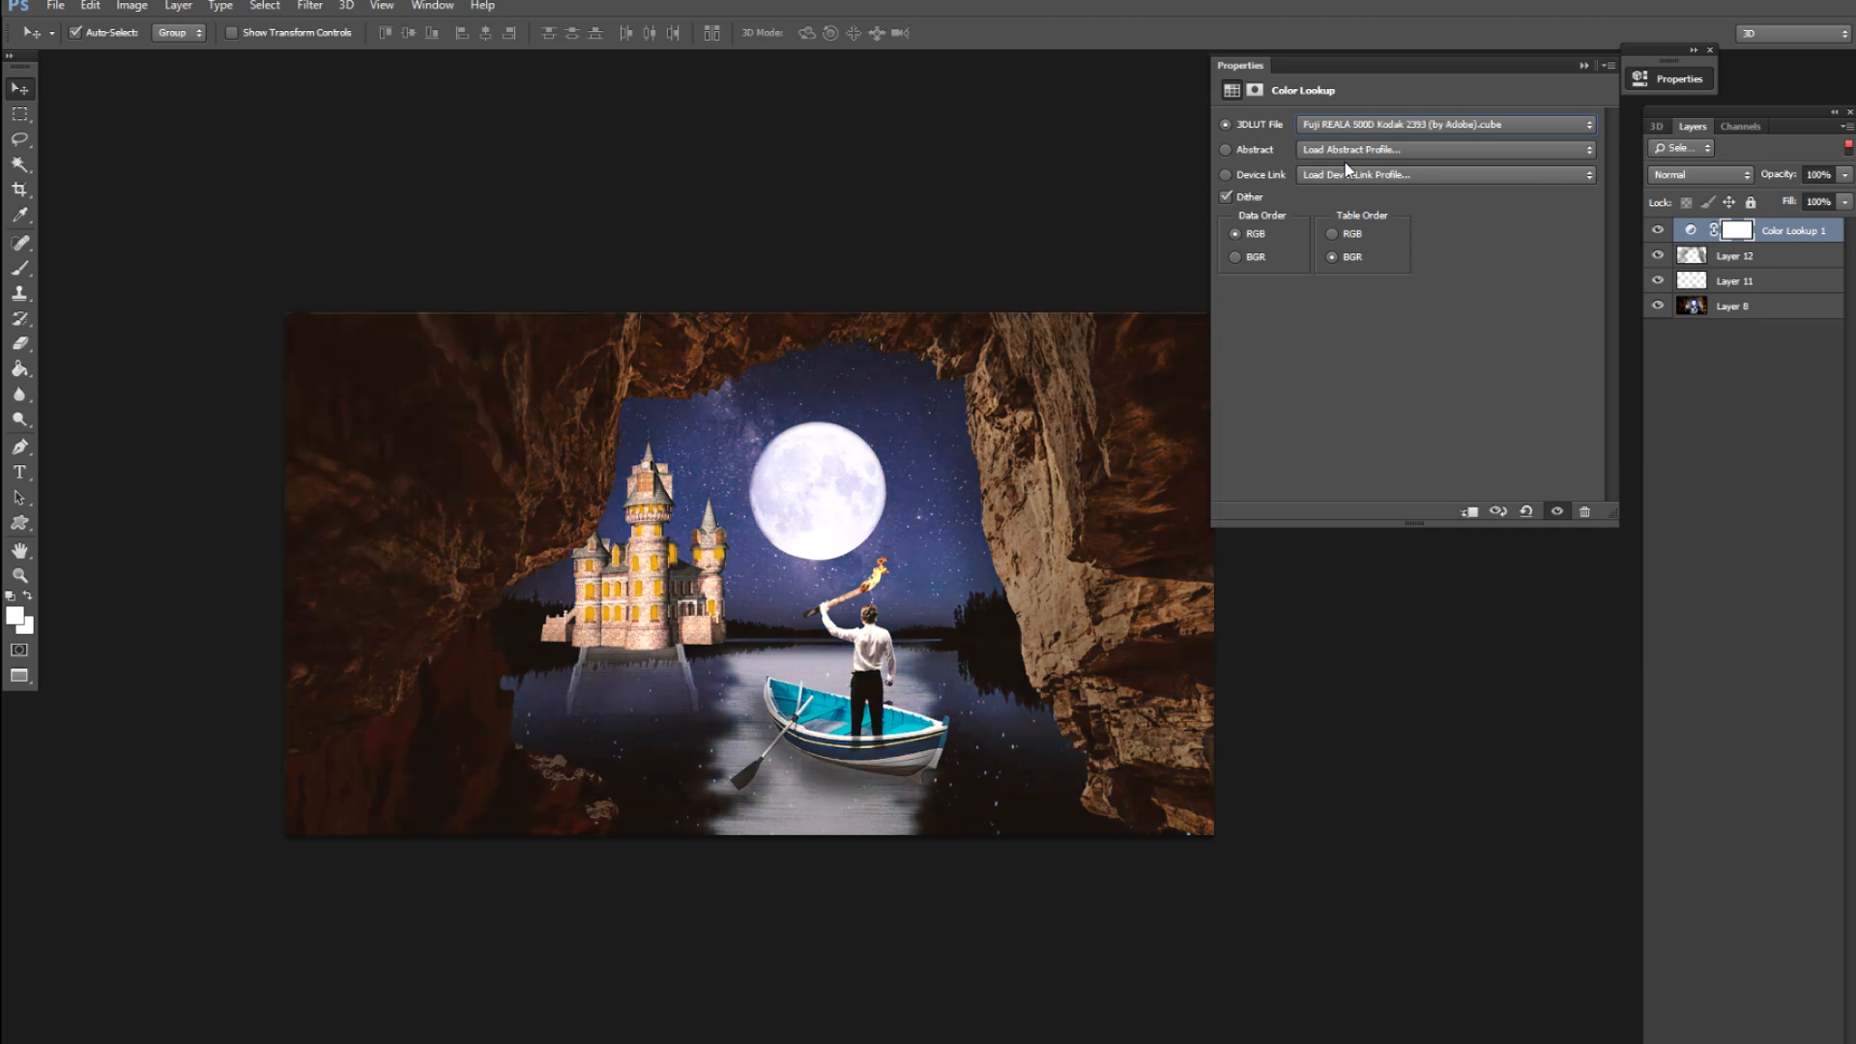
pyautogui.press('Down')
pyautogui.press('Down')
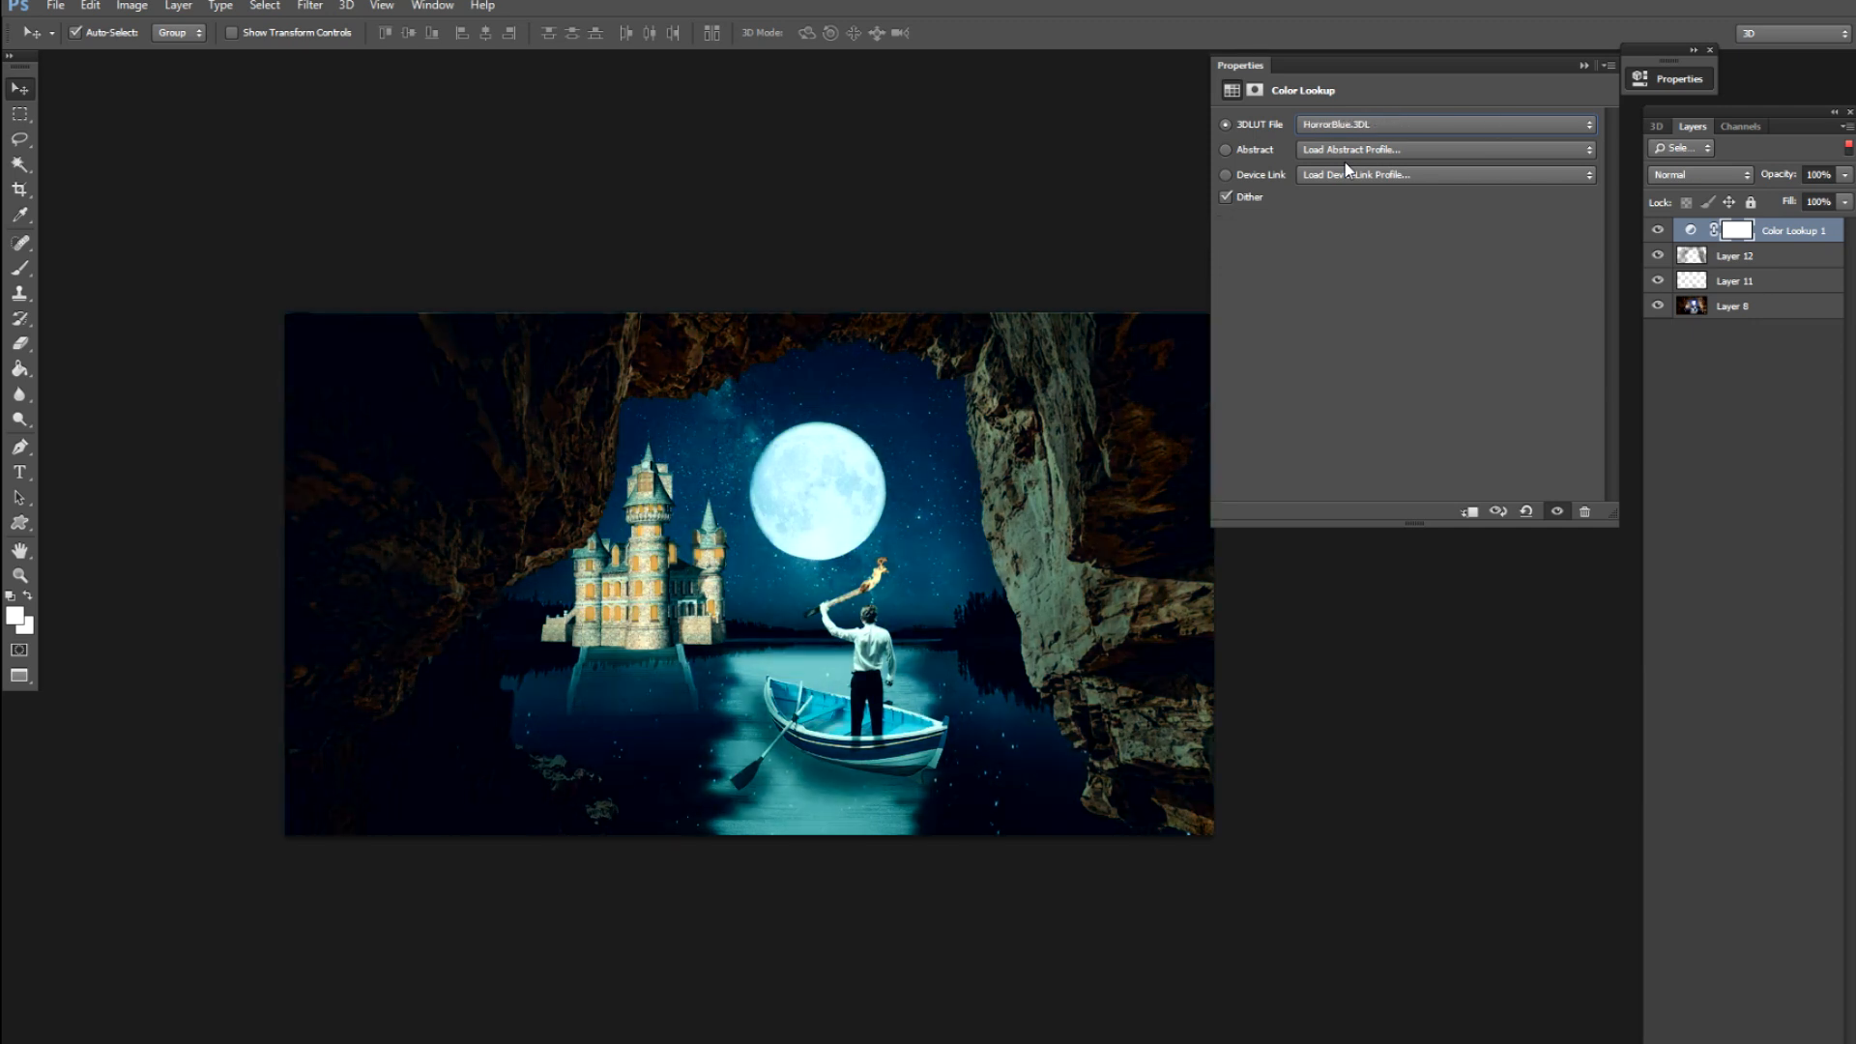
pyautogui.press('Down')
pyautogui.press('Down')
pyautogui.press('Down')
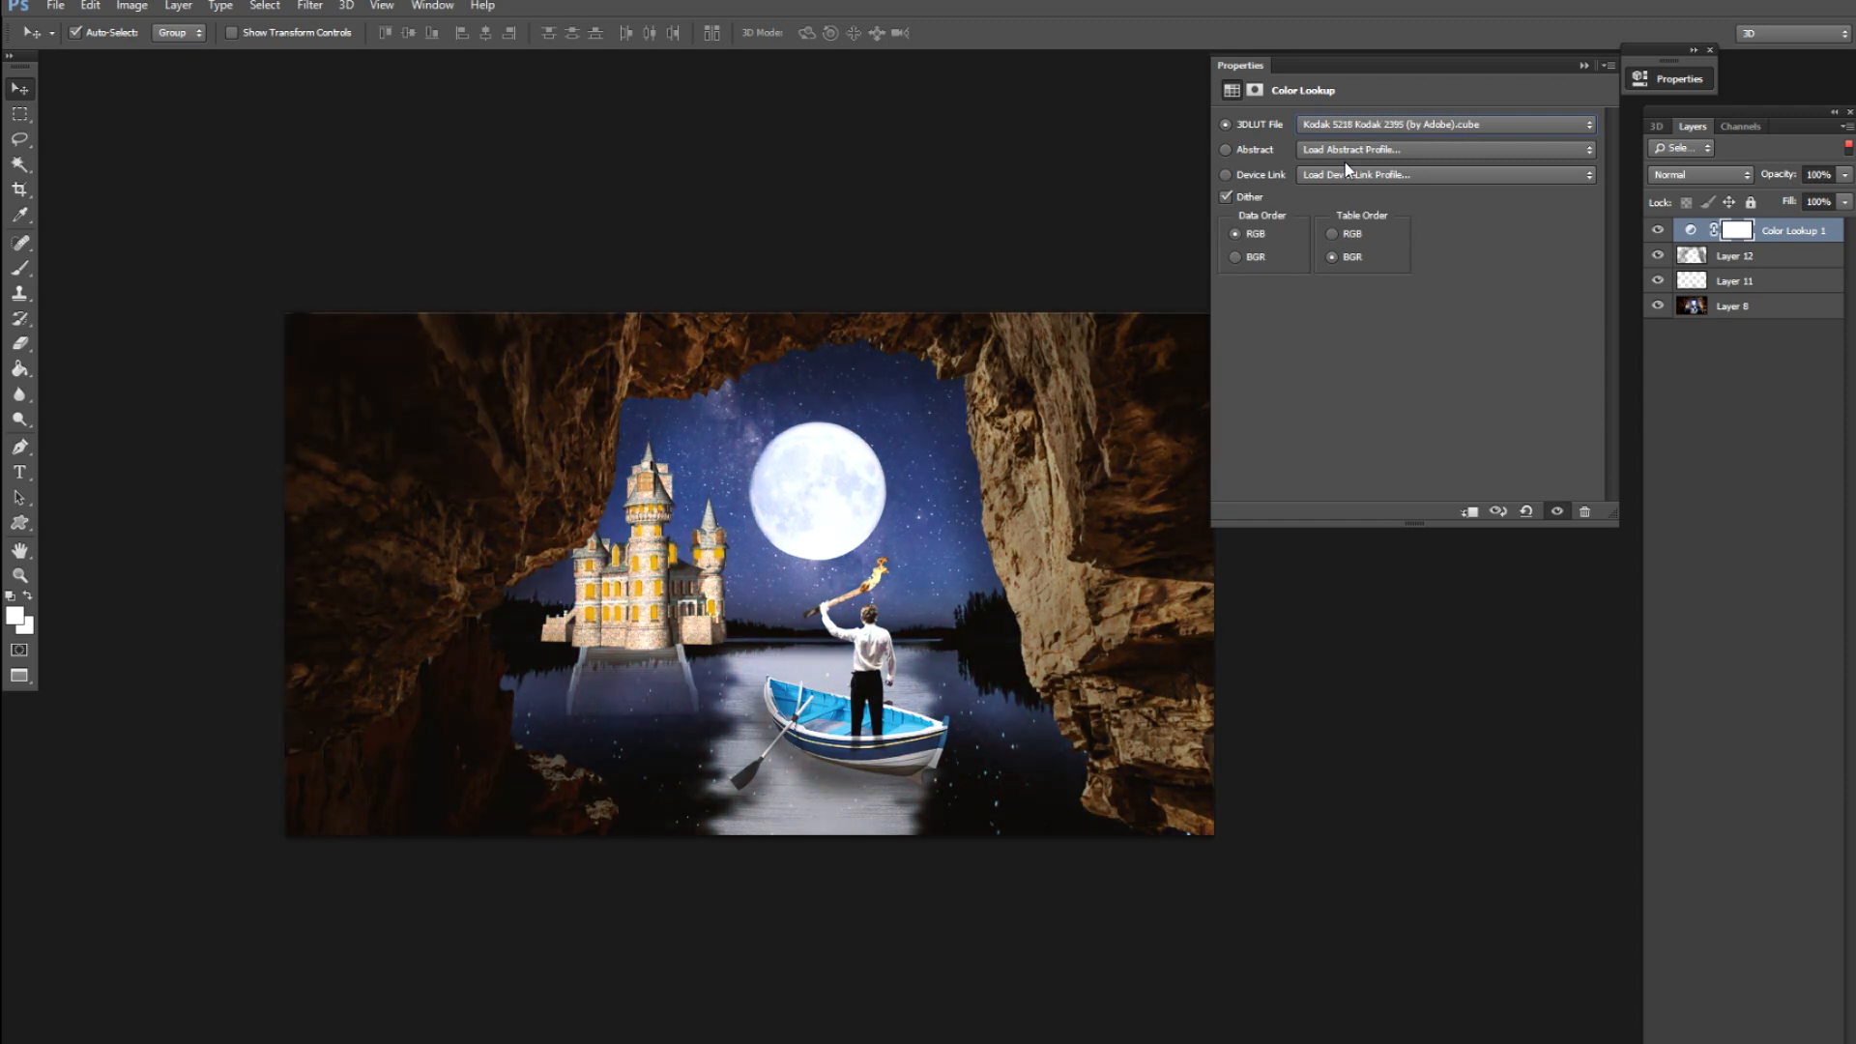
pyautogui.press('Down')
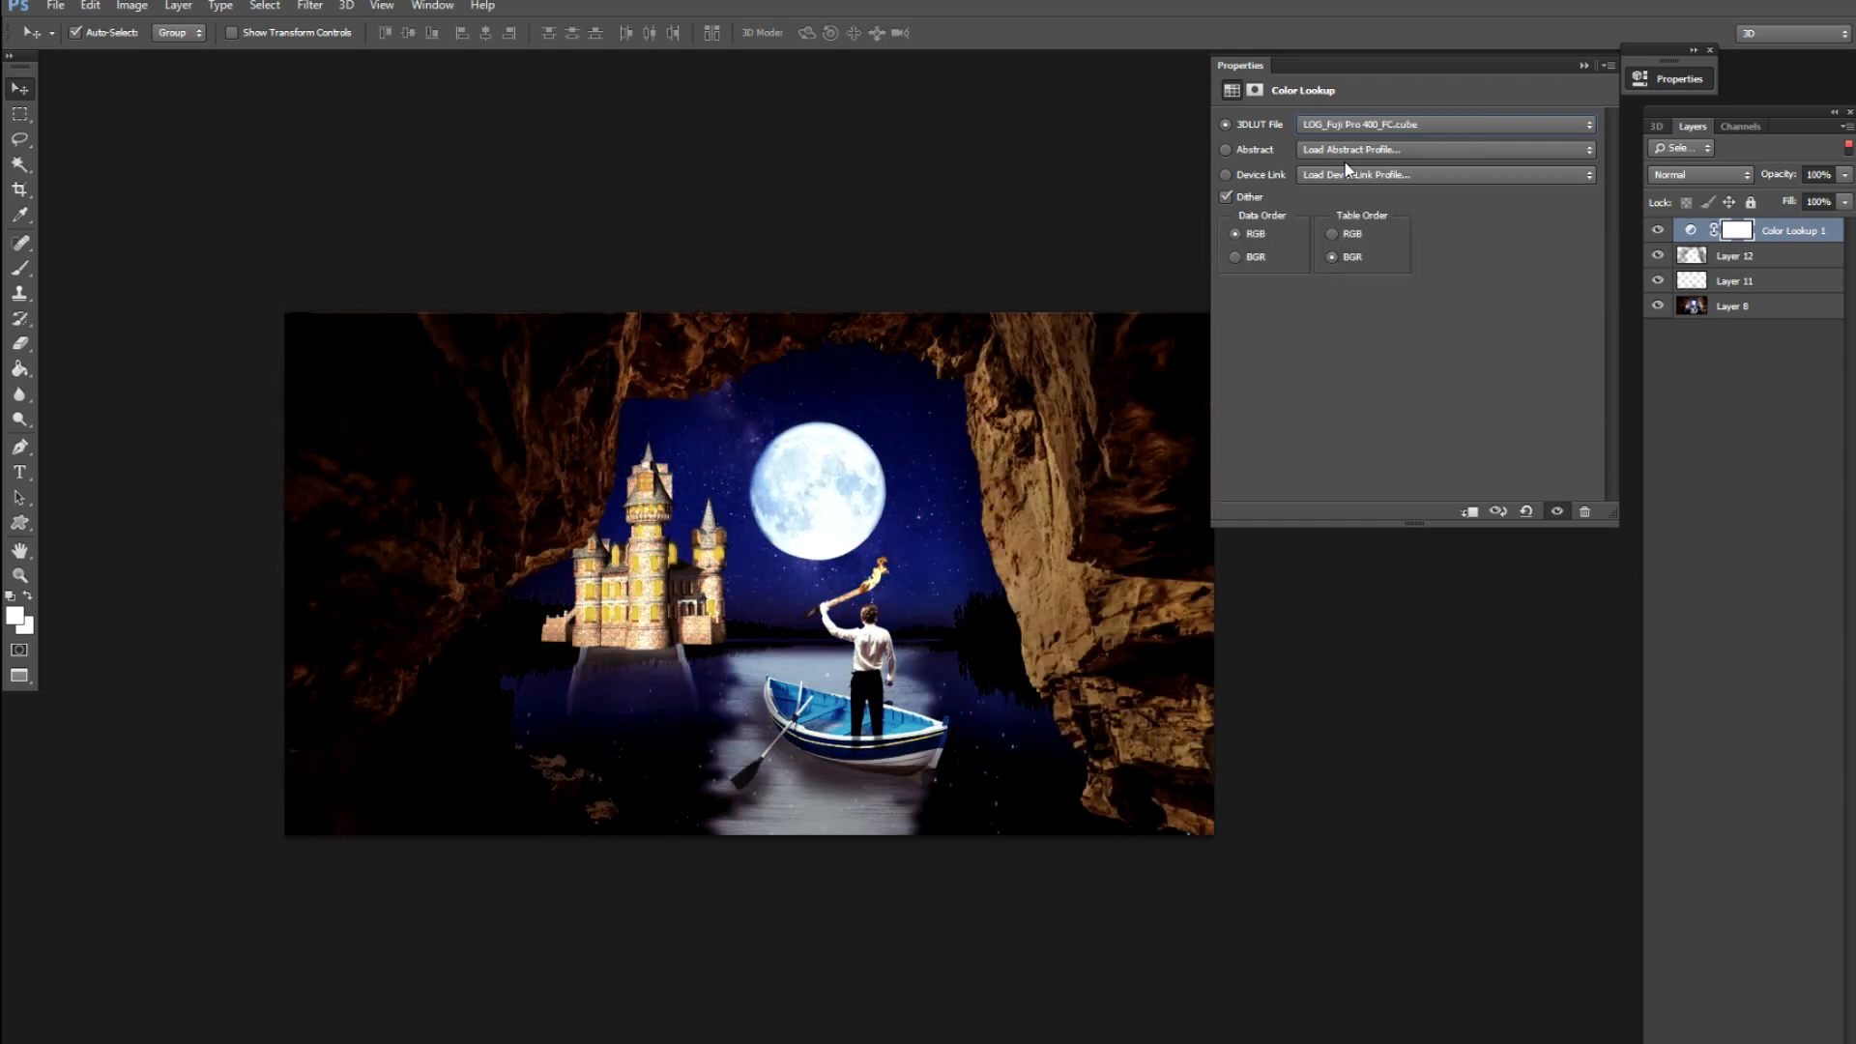
# Go back up through the 3DLUT presets to Fuji REALA 500D Kodak 2393 (by Adobe).cube
pyautogui.press('Up')
pyautogui.press('Up')
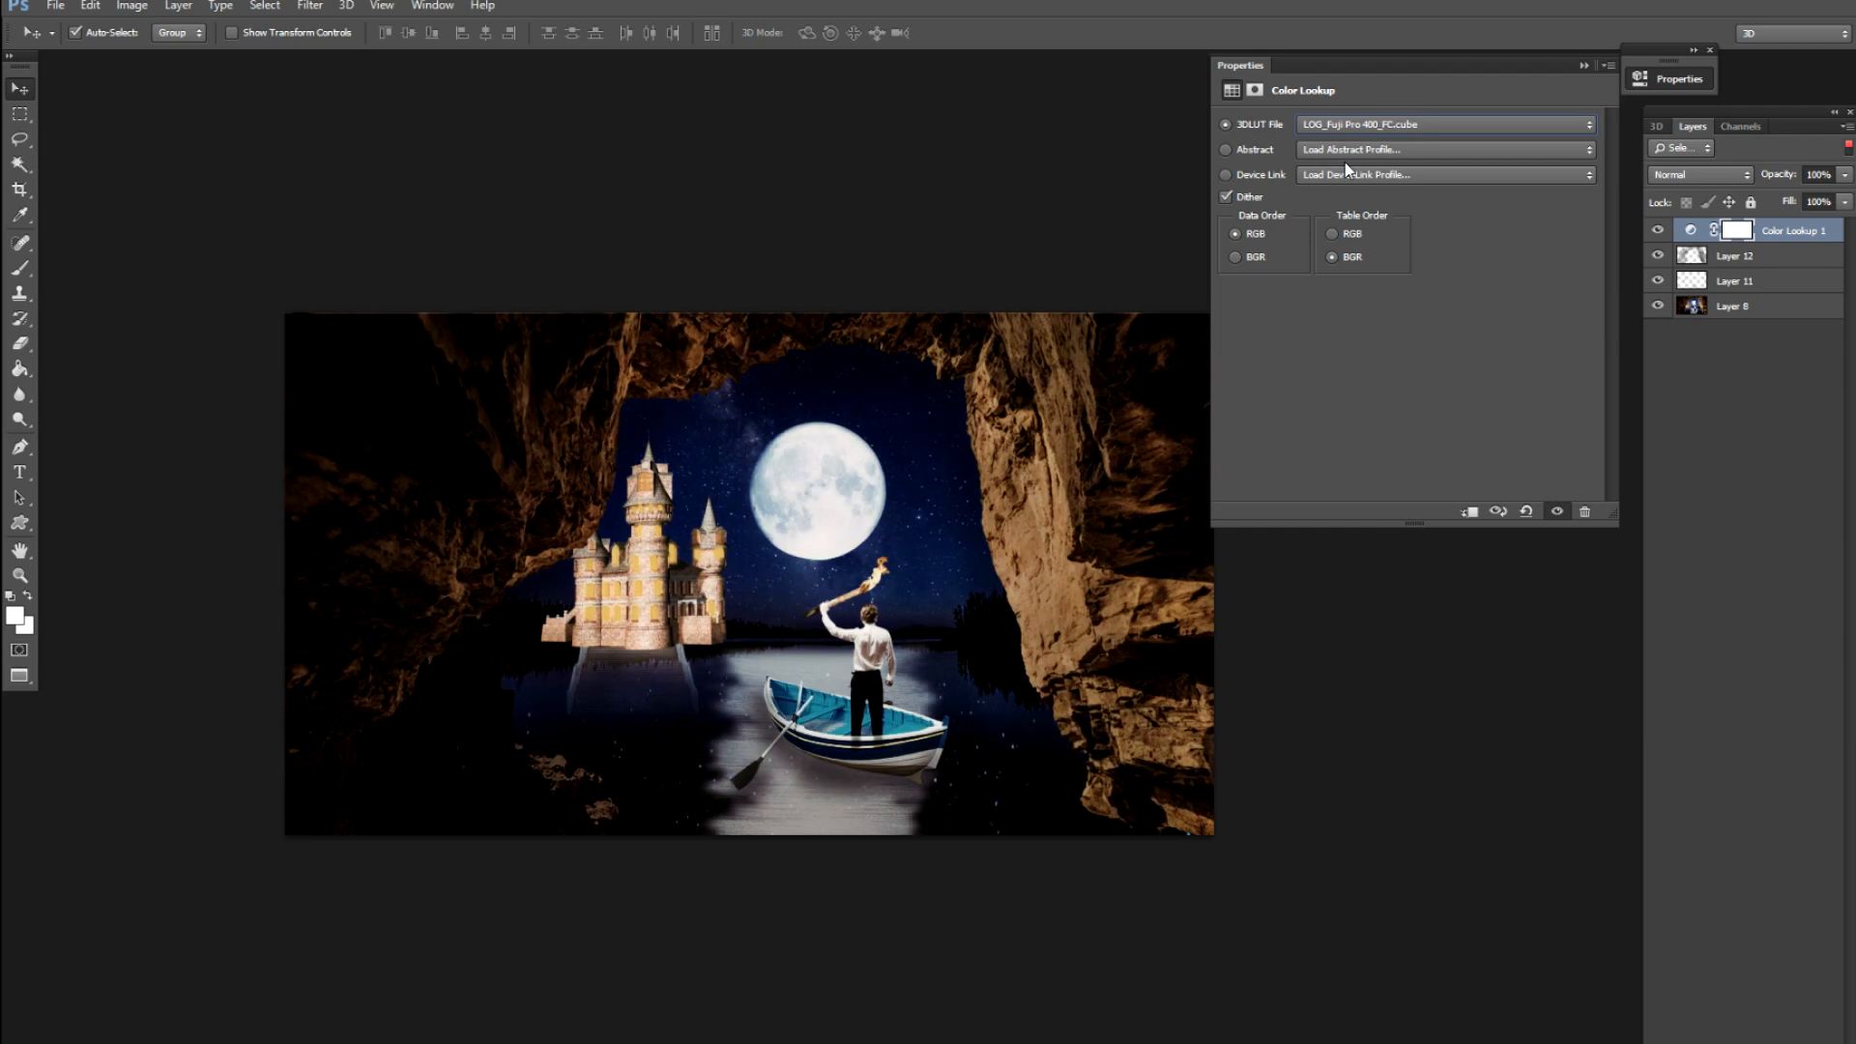
pyautogui.press('Up')
pyautogui.press('Up')
pyautogui.press('Up')
pyautogui.press('Up')
pyautogui.press('Up')
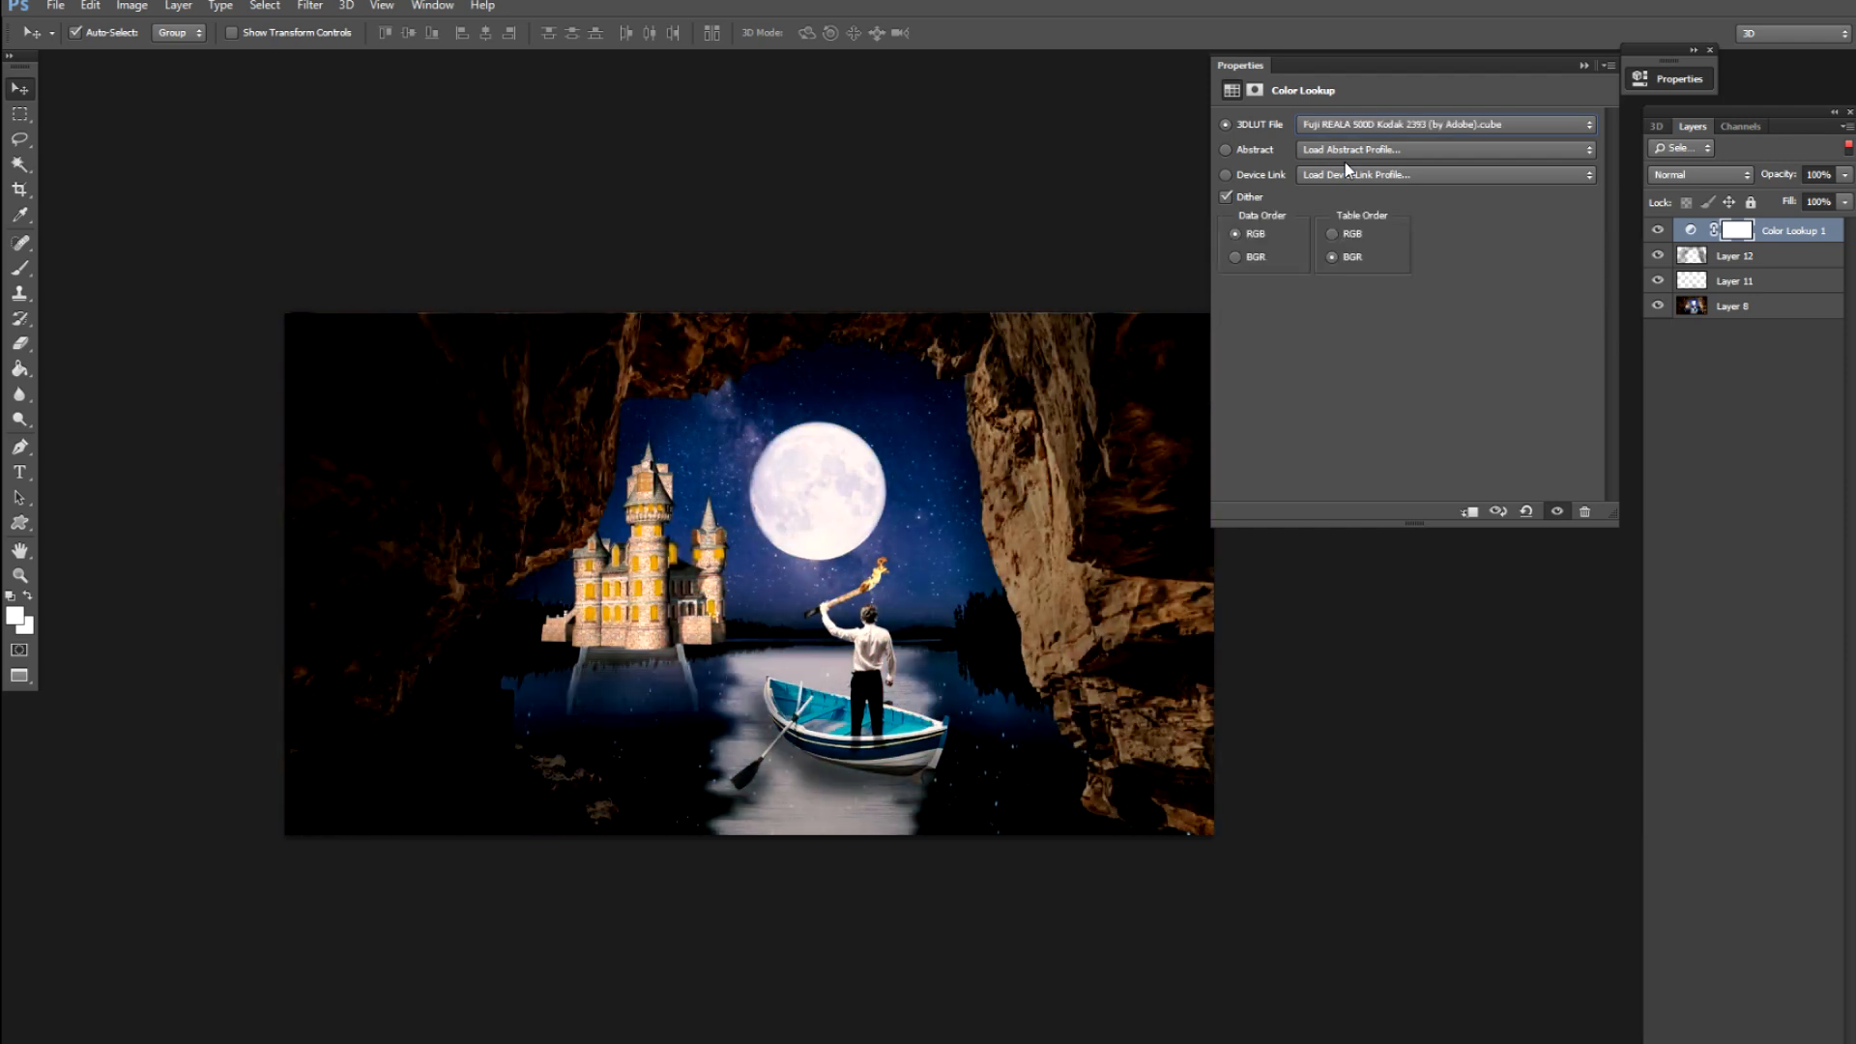
# Preview the Moonlight.3DL preset and set the Color Lookup's 3DLUT file to NightFromDay.CUBE
pyautogui.click(1344, 124)
pyautogui.scroll(-5, 1381, 677)
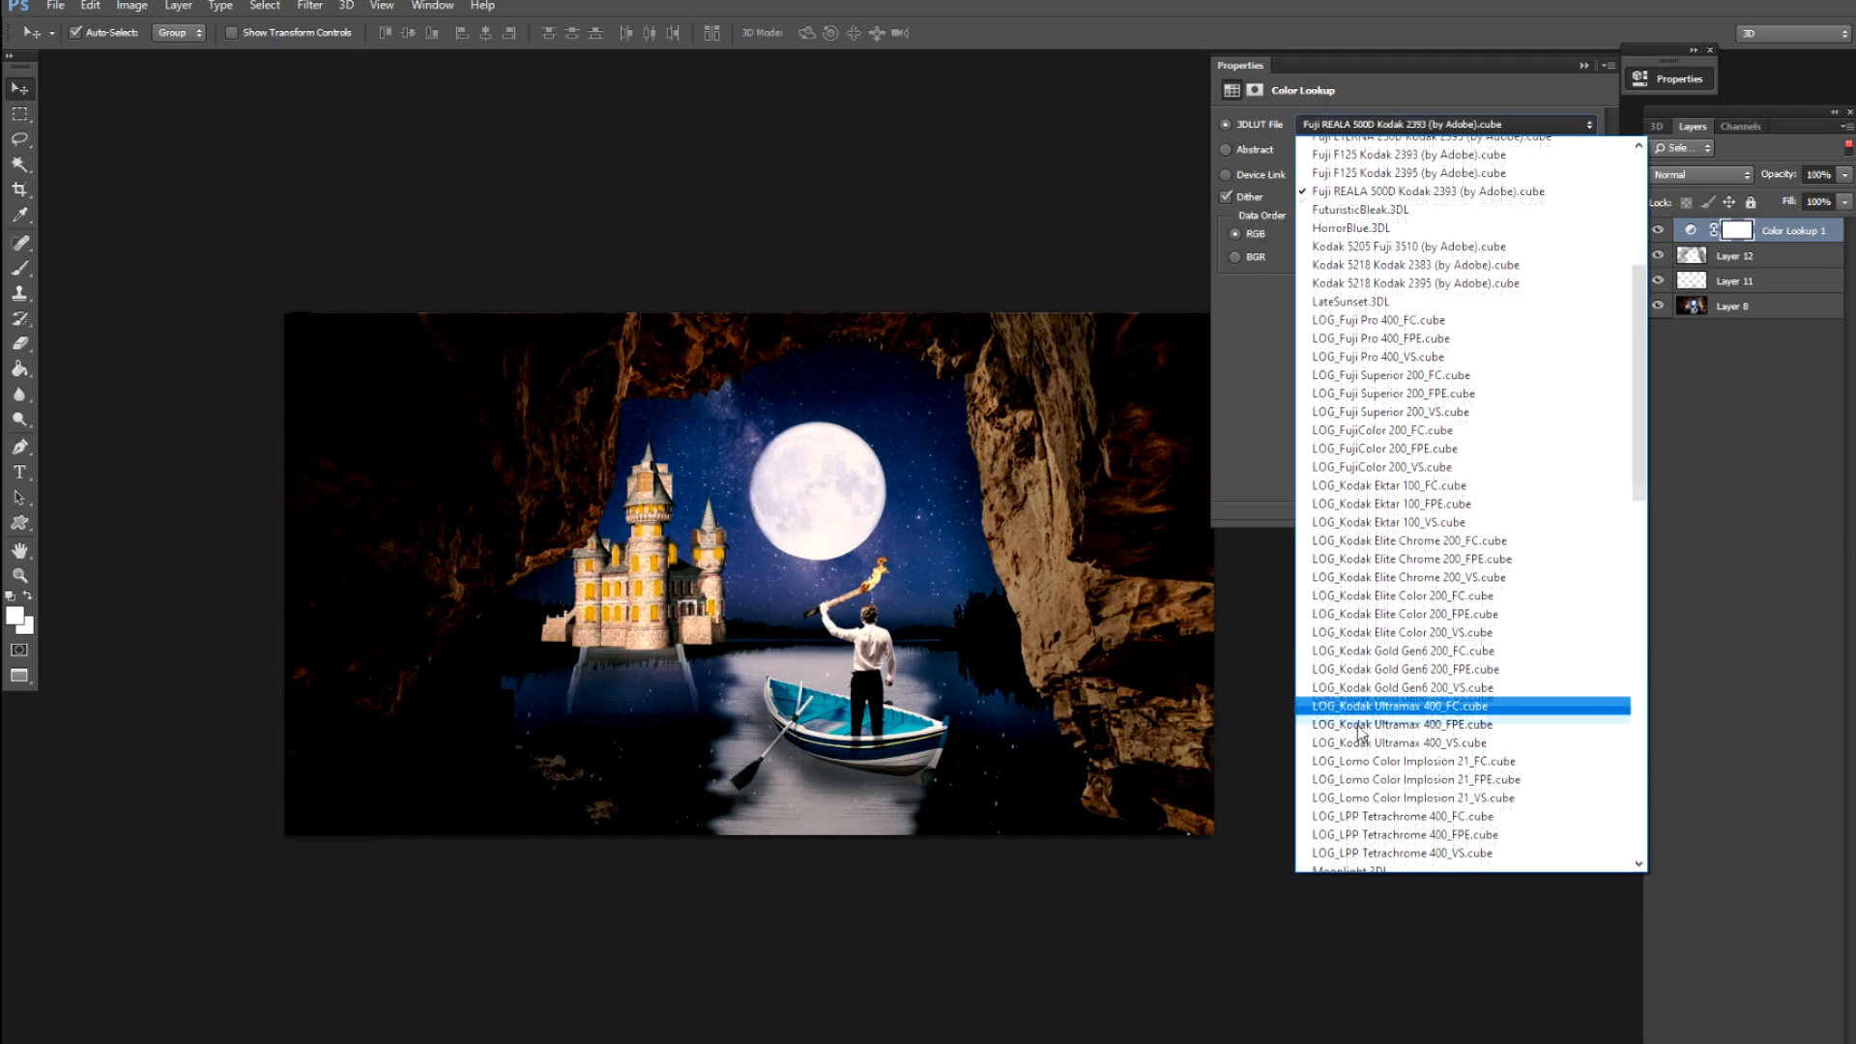
pyautogui.scroll(4, 1380, 663)
pyautogui.scroll(-2, 1377, 663)
pyautogui.click(1354, 774)
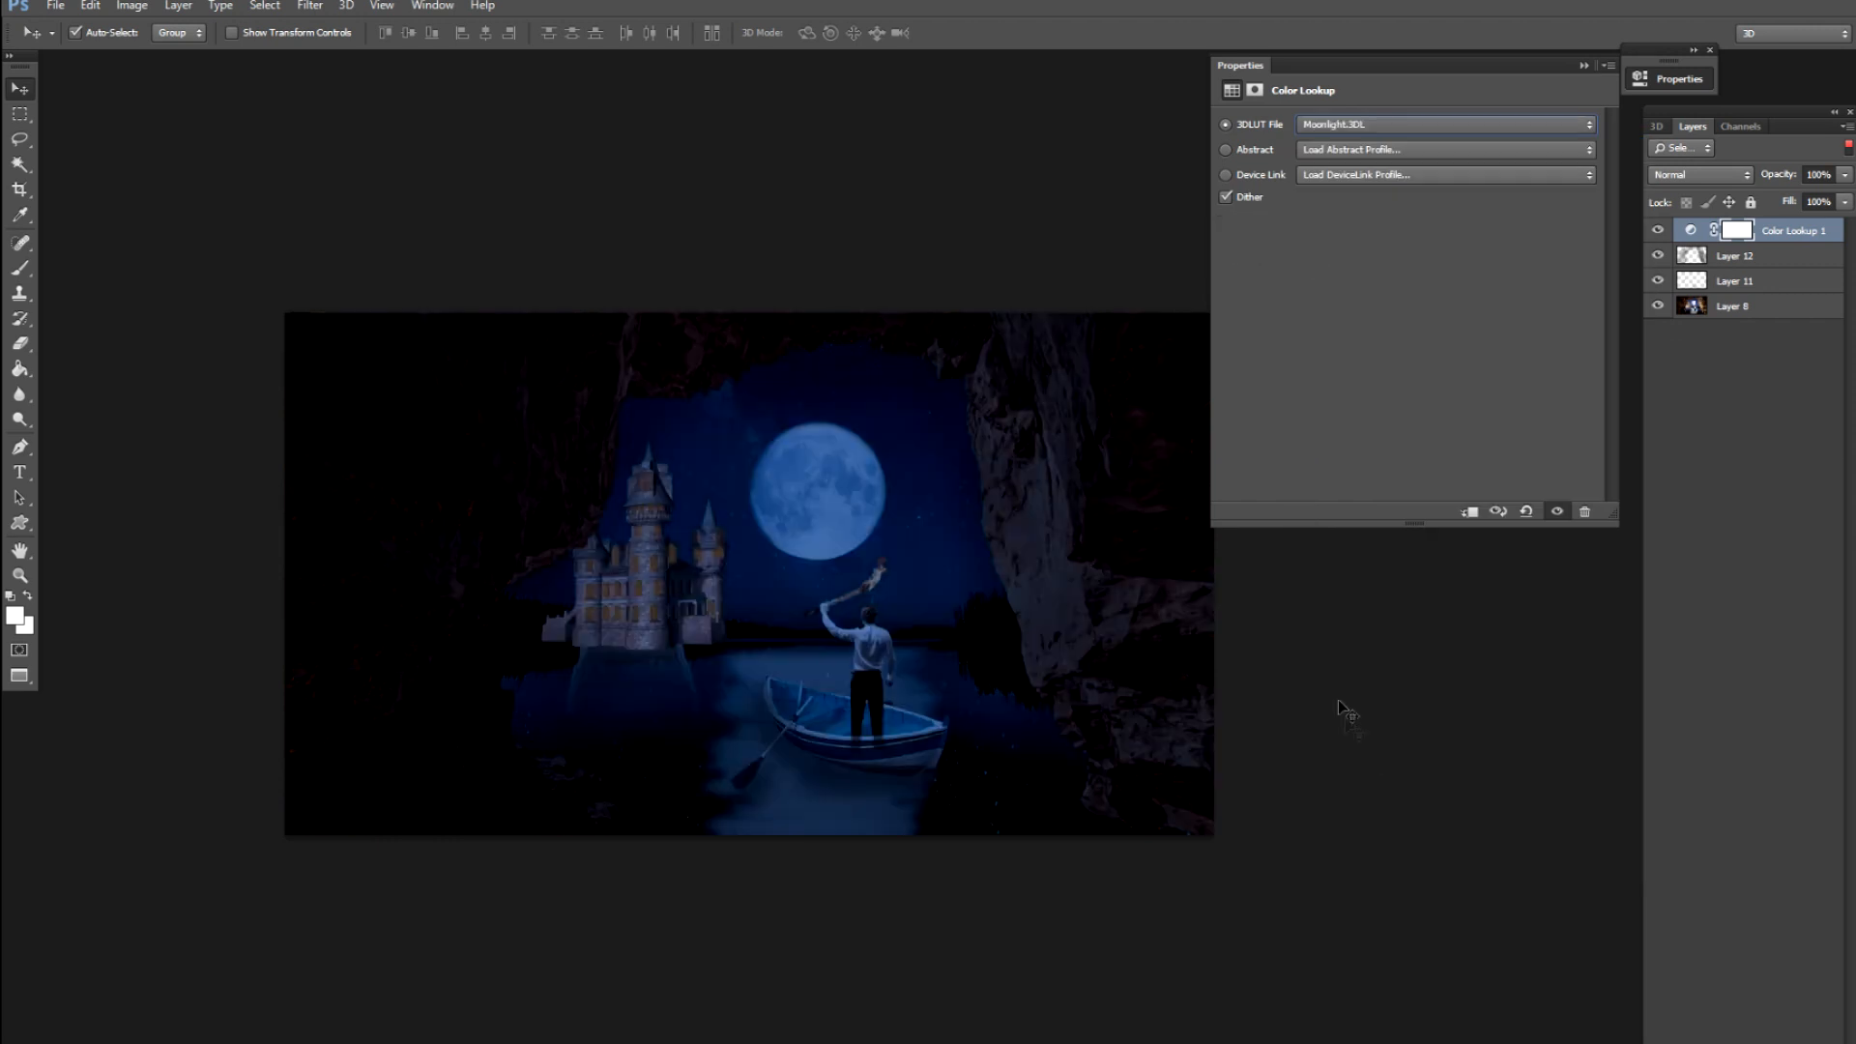
pyautogui.press('Down')
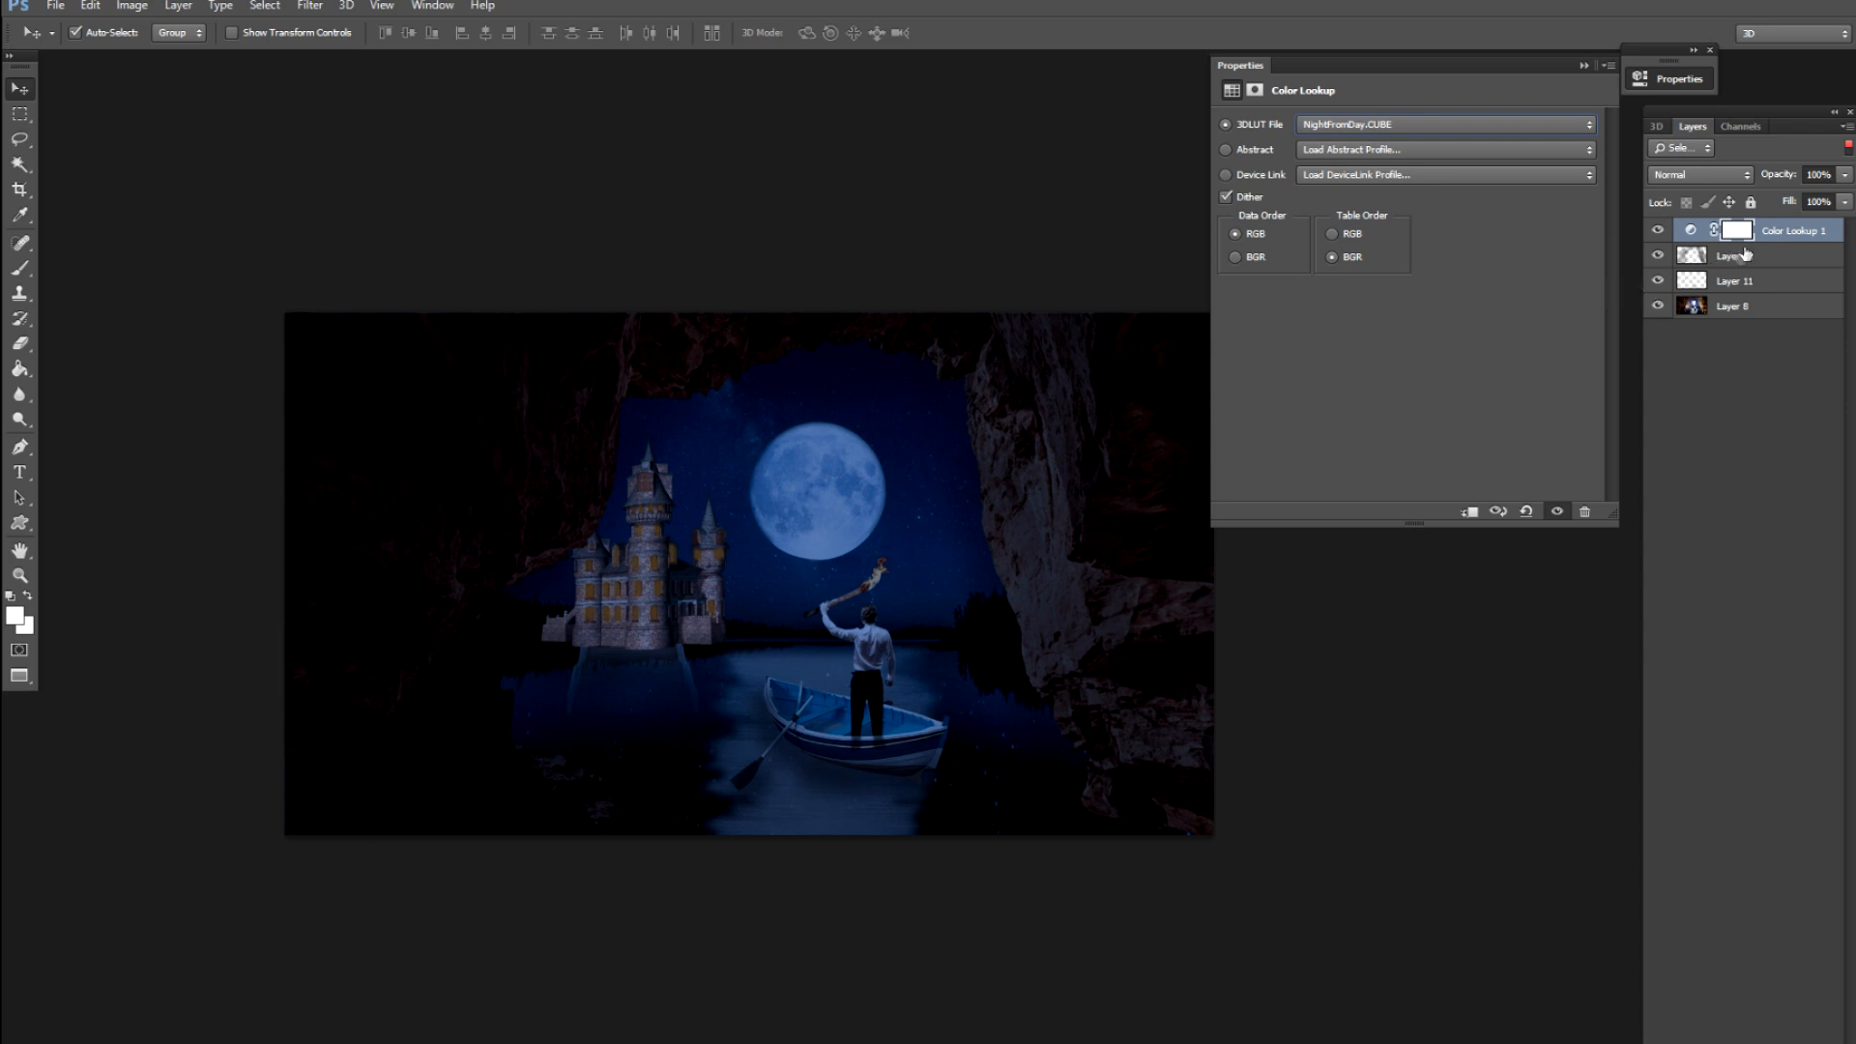
# Reduce the Color Lookup layer's opacity to 57% and collapse its settings
pyautogui.click(1841, 178)
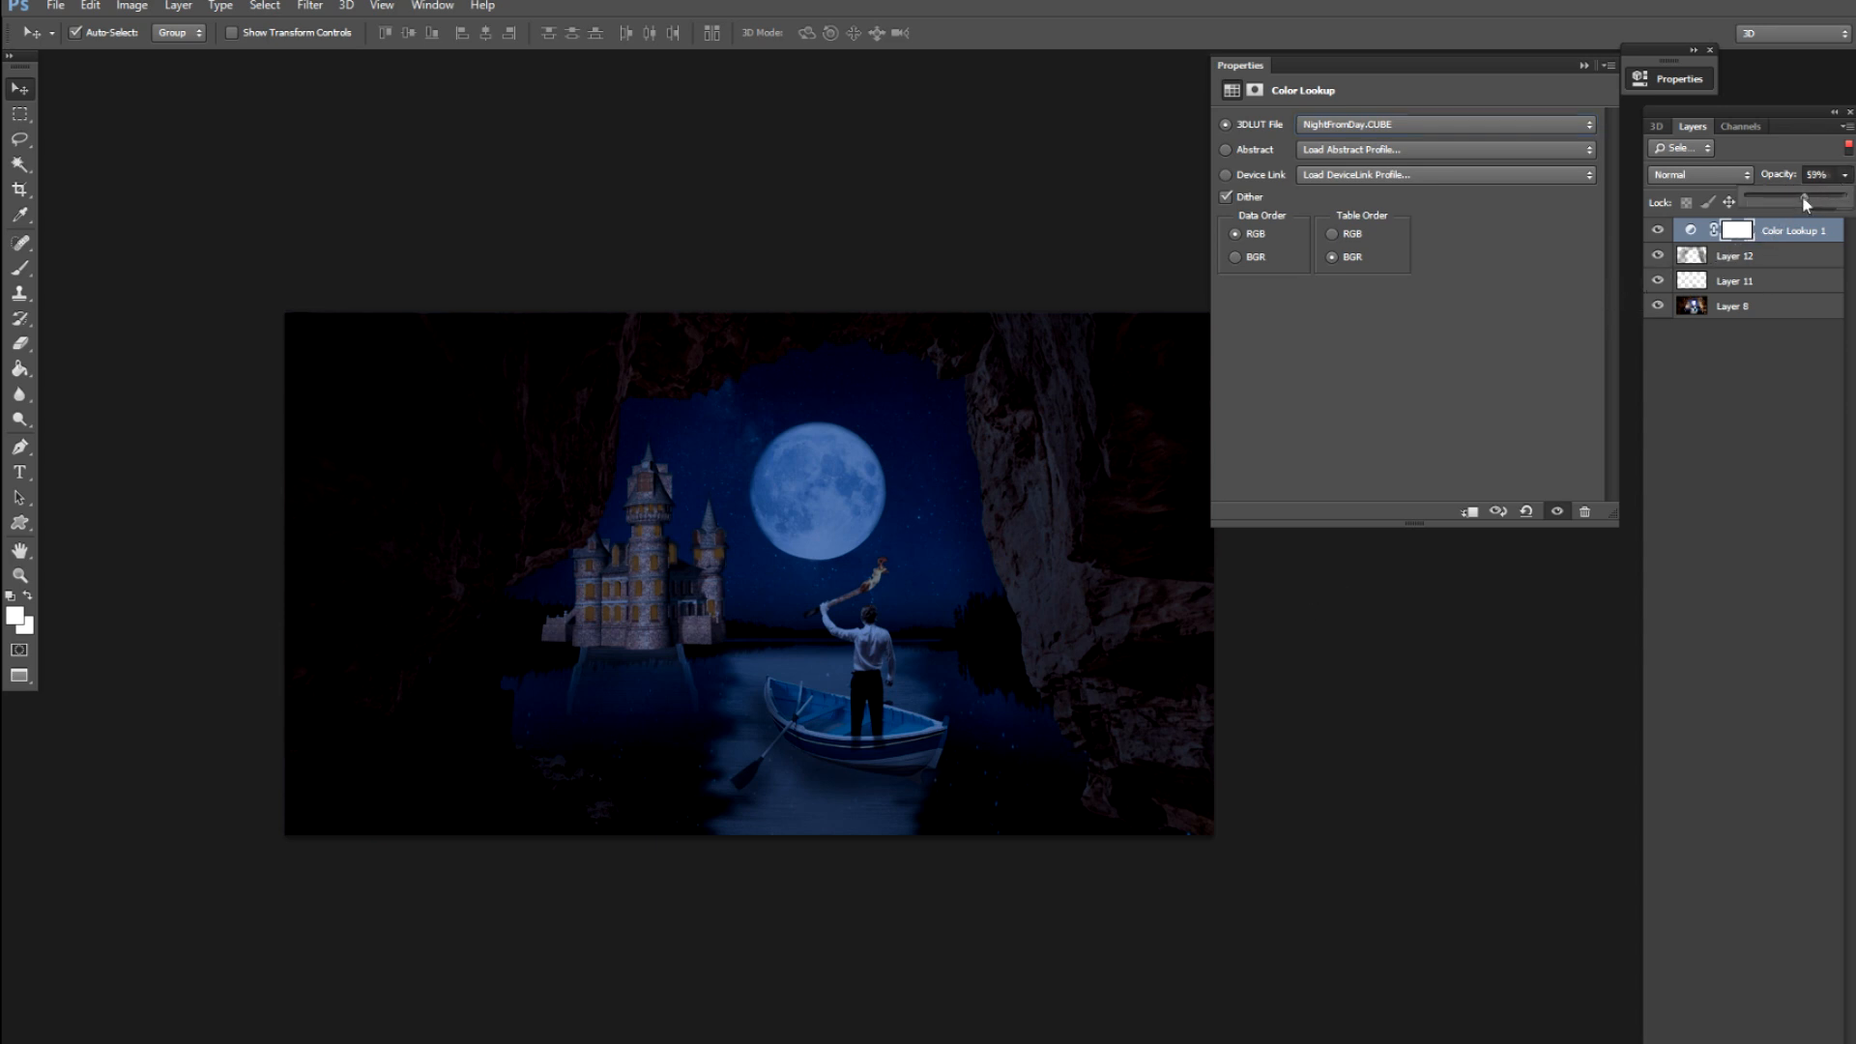
pyautogui.moveTo(1804, 199); pyautogui.dragTo(1803, 200)
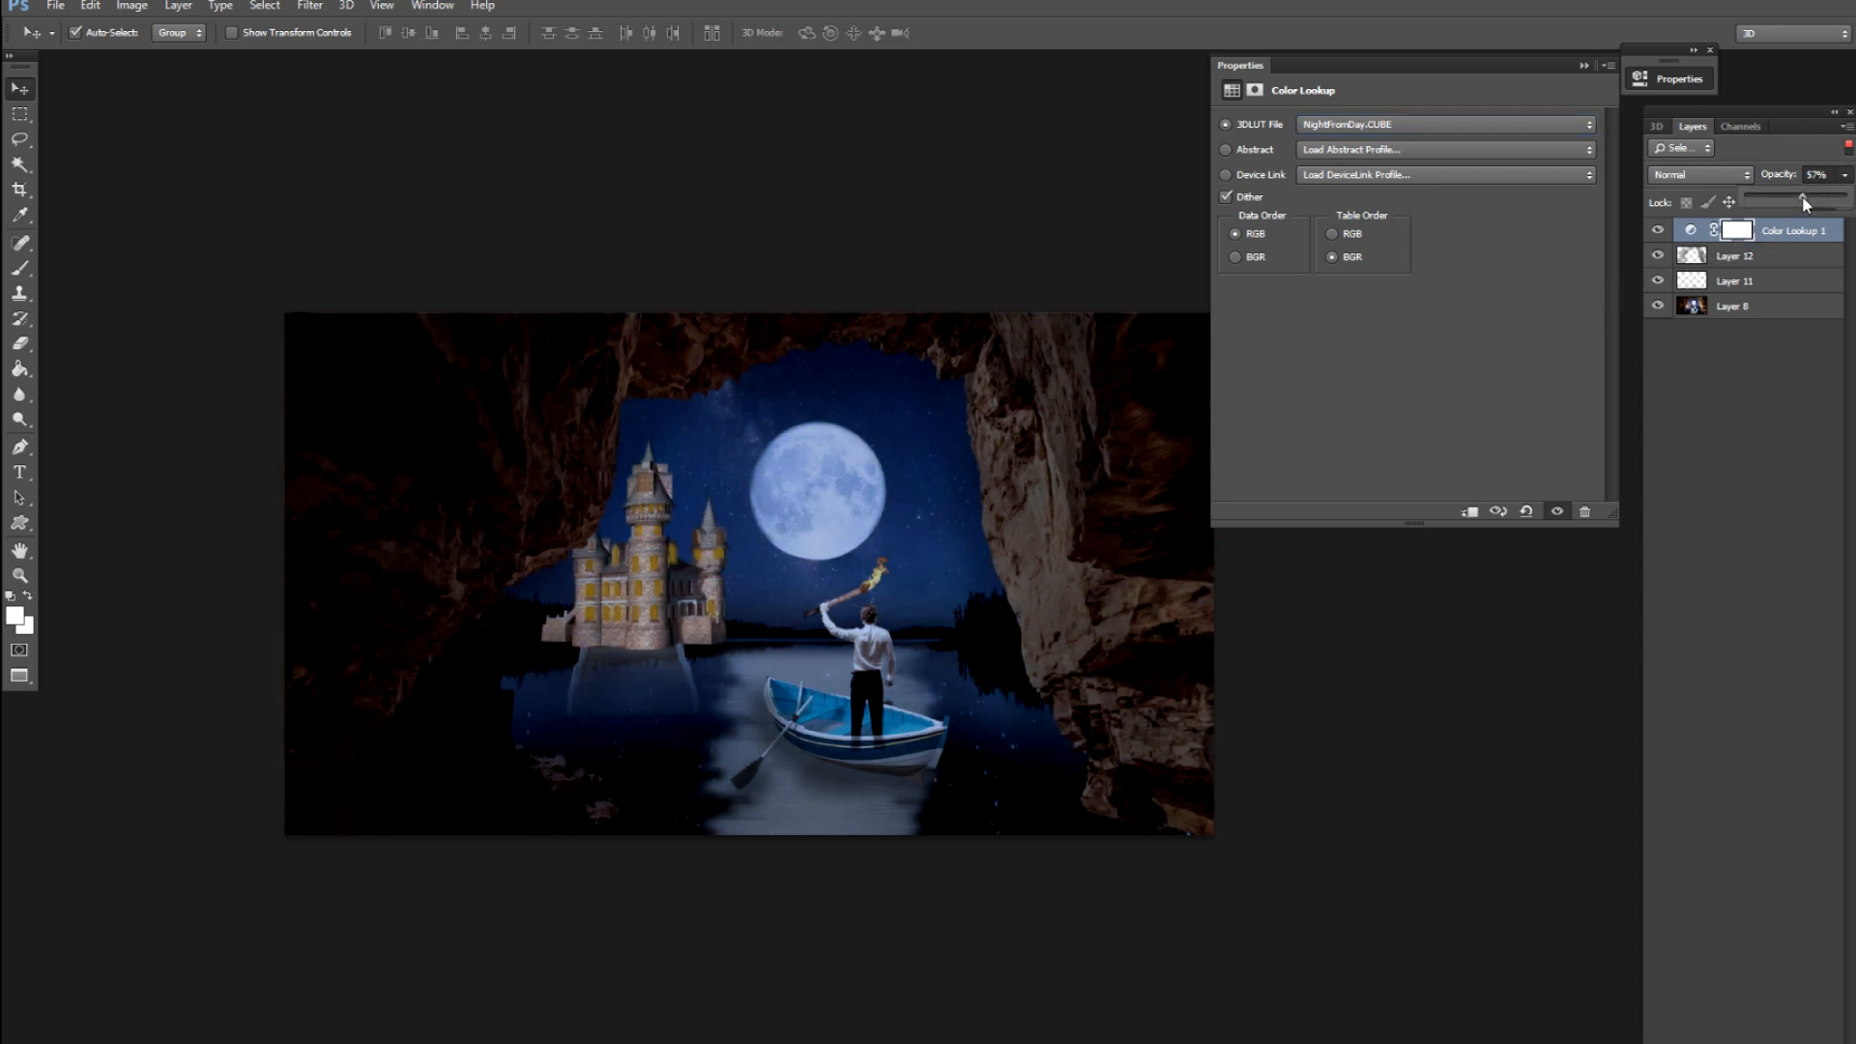
pyautogui.click(1431, 857)
pyautogui.click(1584, 65)
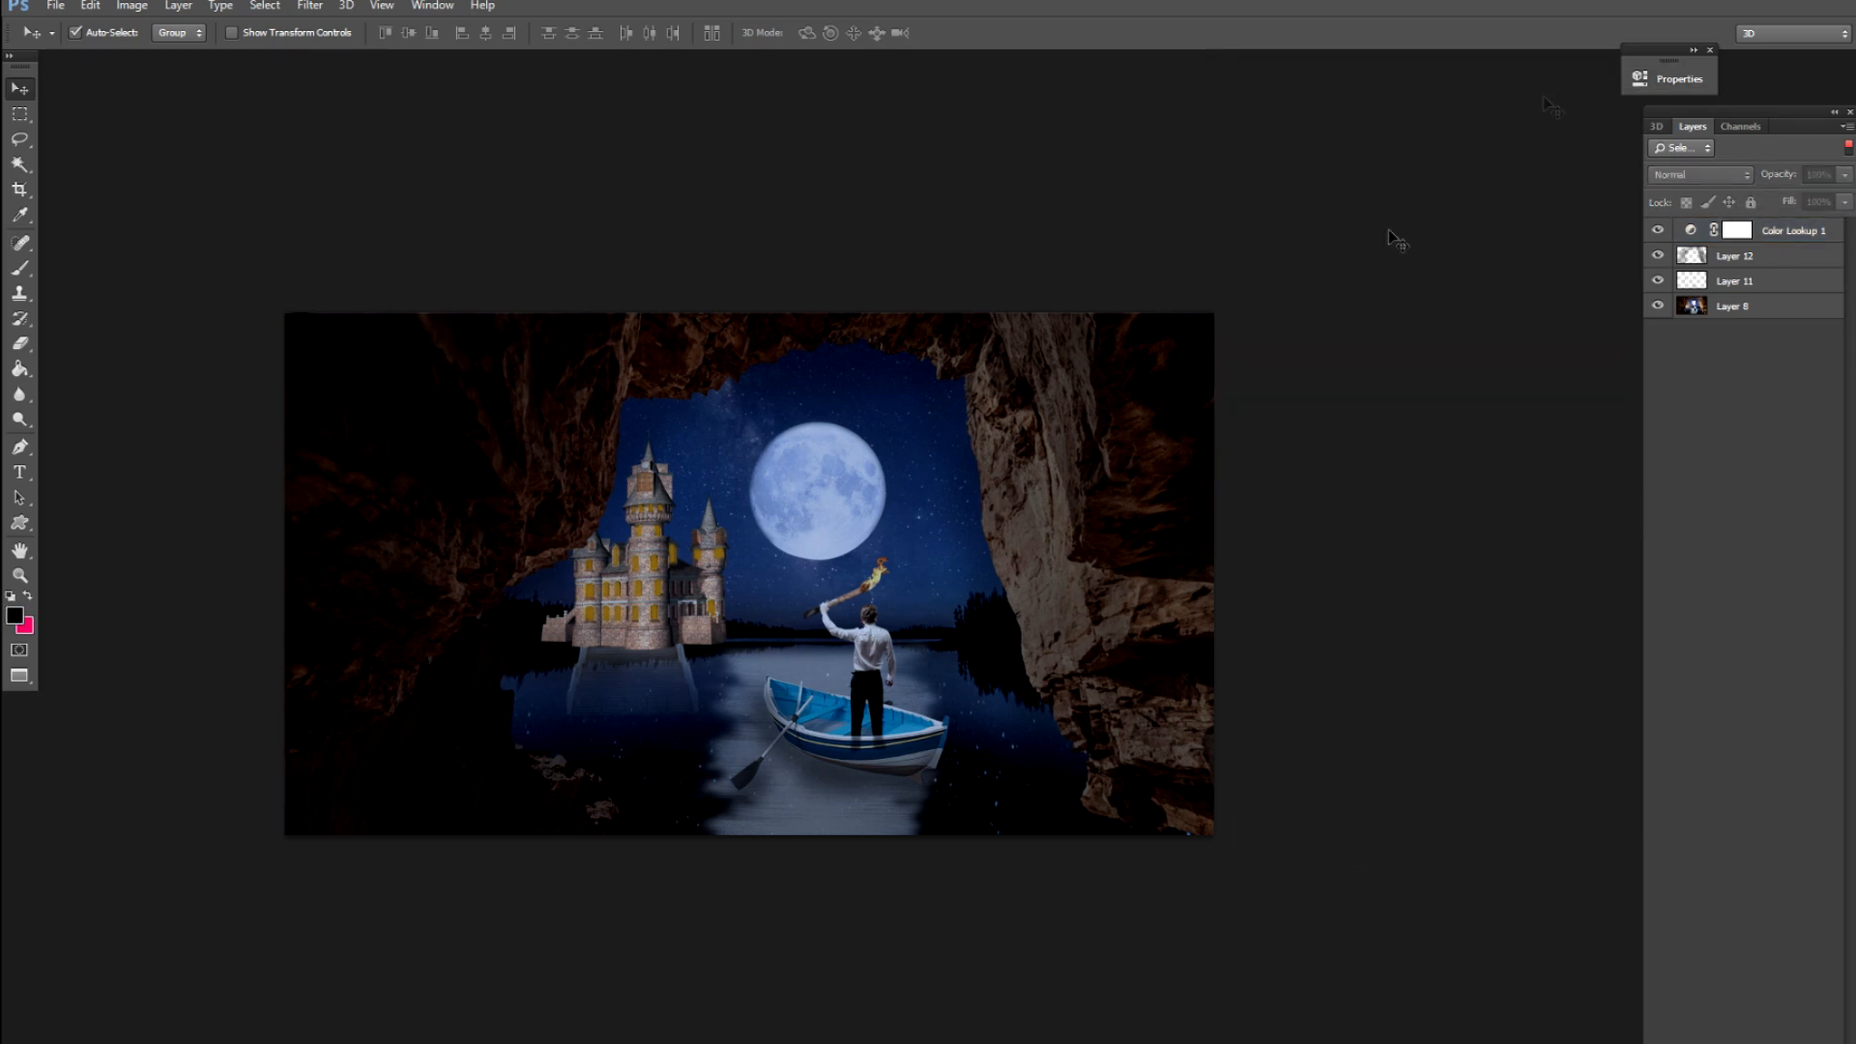
# Merge all visible layers into a single layer, ready for Clone Stamp retouching of the water
pyautogui.hotkey('ctrl', '+')
pyautogui.hotkey('ctrl', '+')
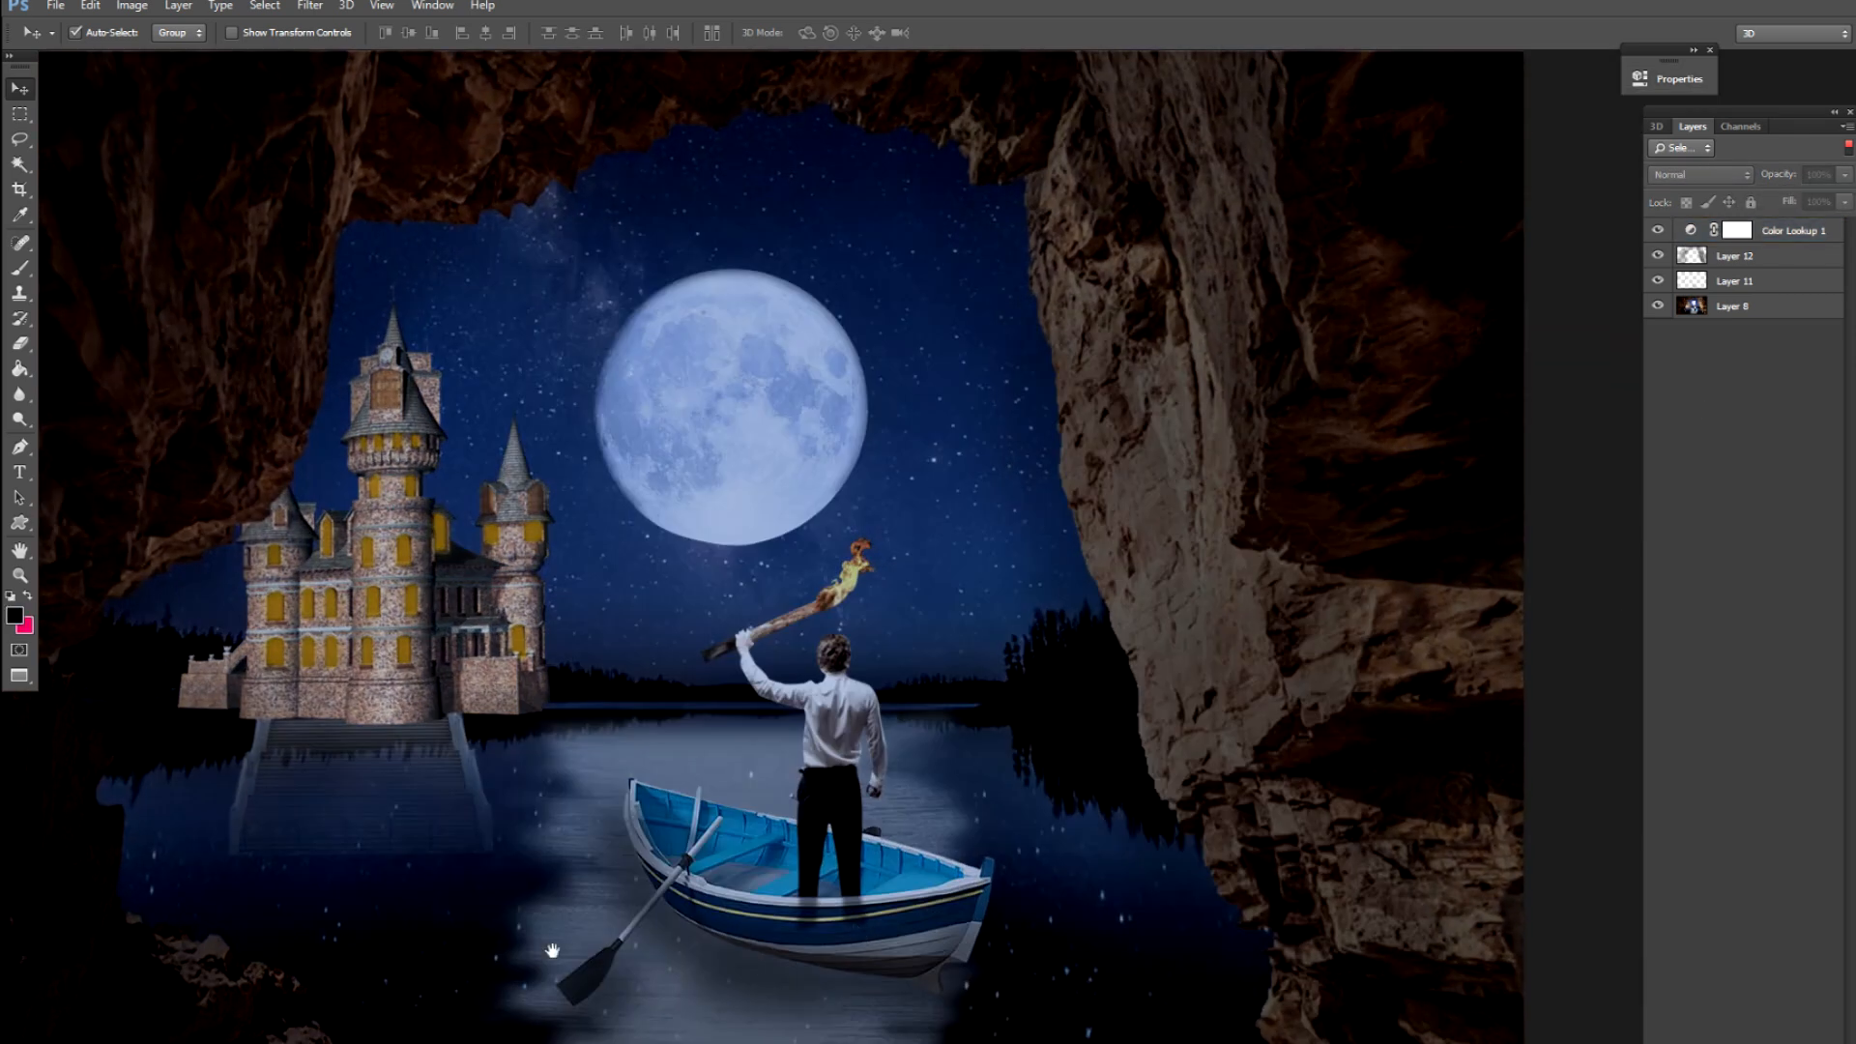
pyautogui.moveTo(551, 949); pyautogui.dragTo(984, 638)
pyautogui.hotkey('ctrl', '+')
pyautogui.hotkey('ctrl', '+')
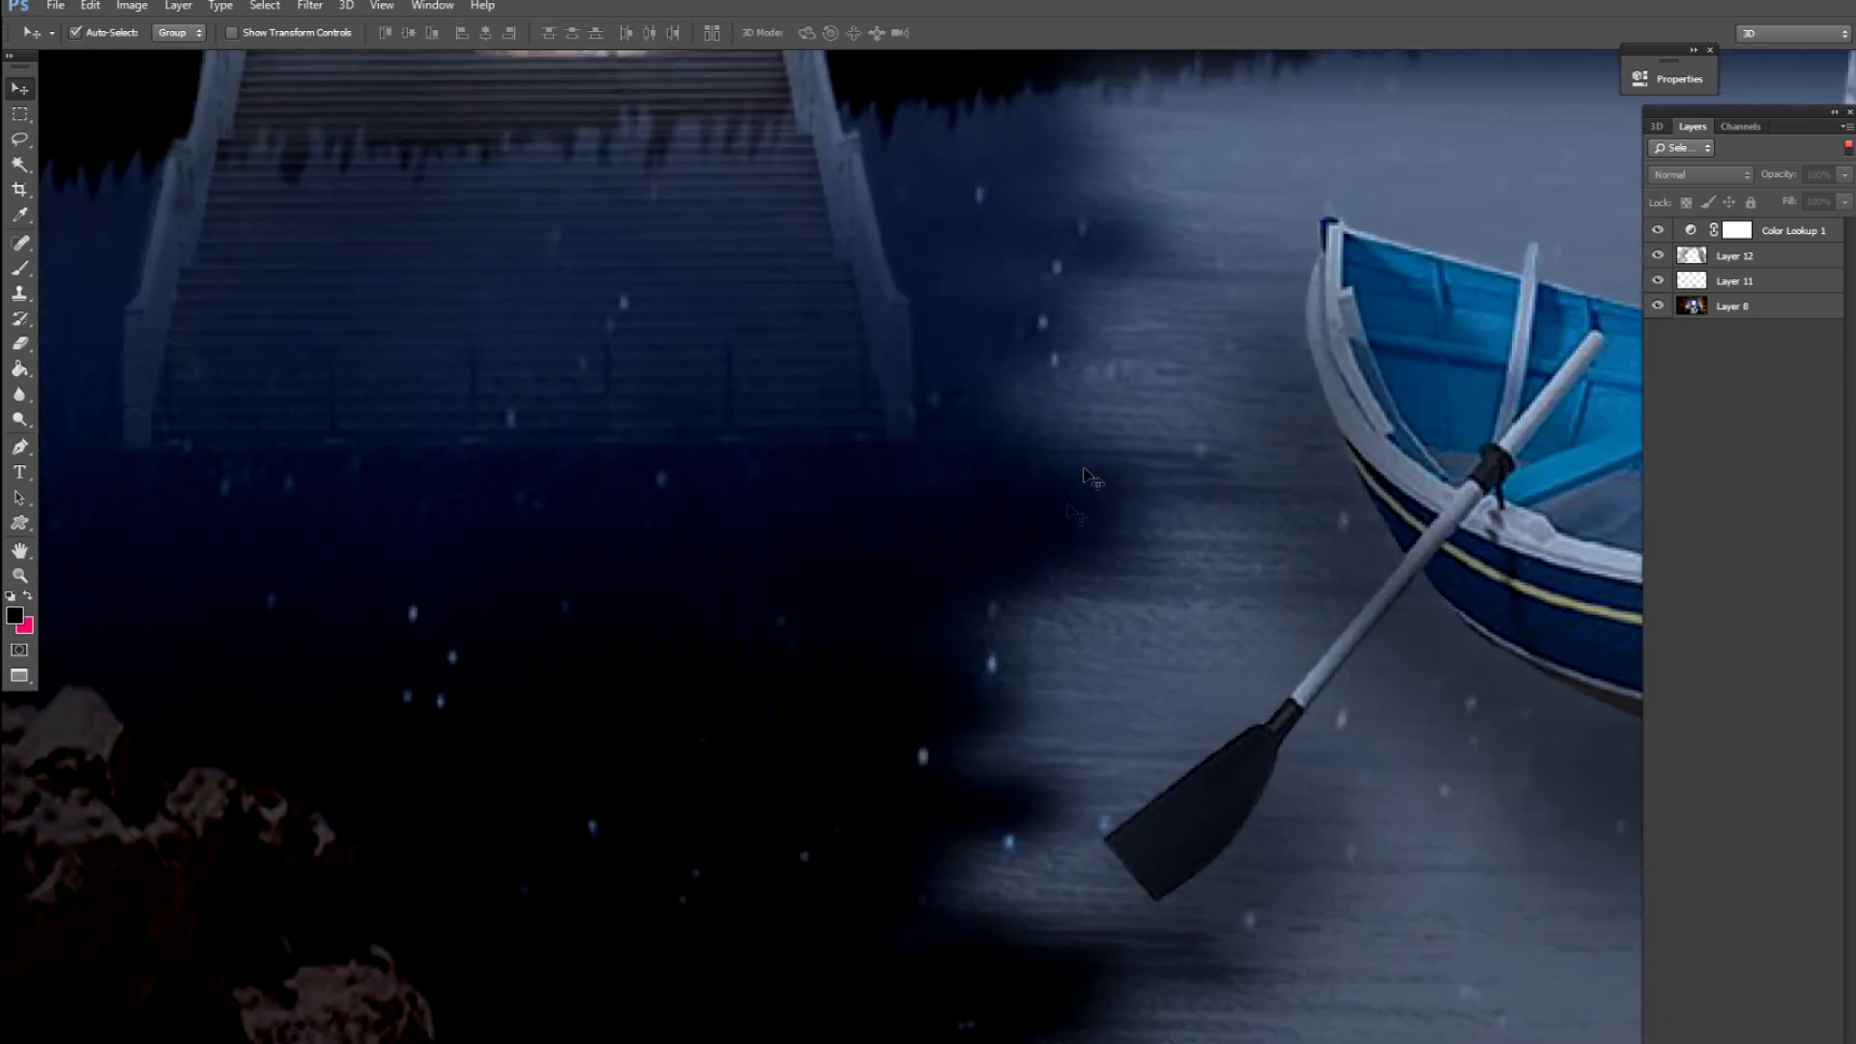
pyautogui.moveTo(1102, 405); pyautogui.dragTo(1109, 774)
pyautogui.press('s')
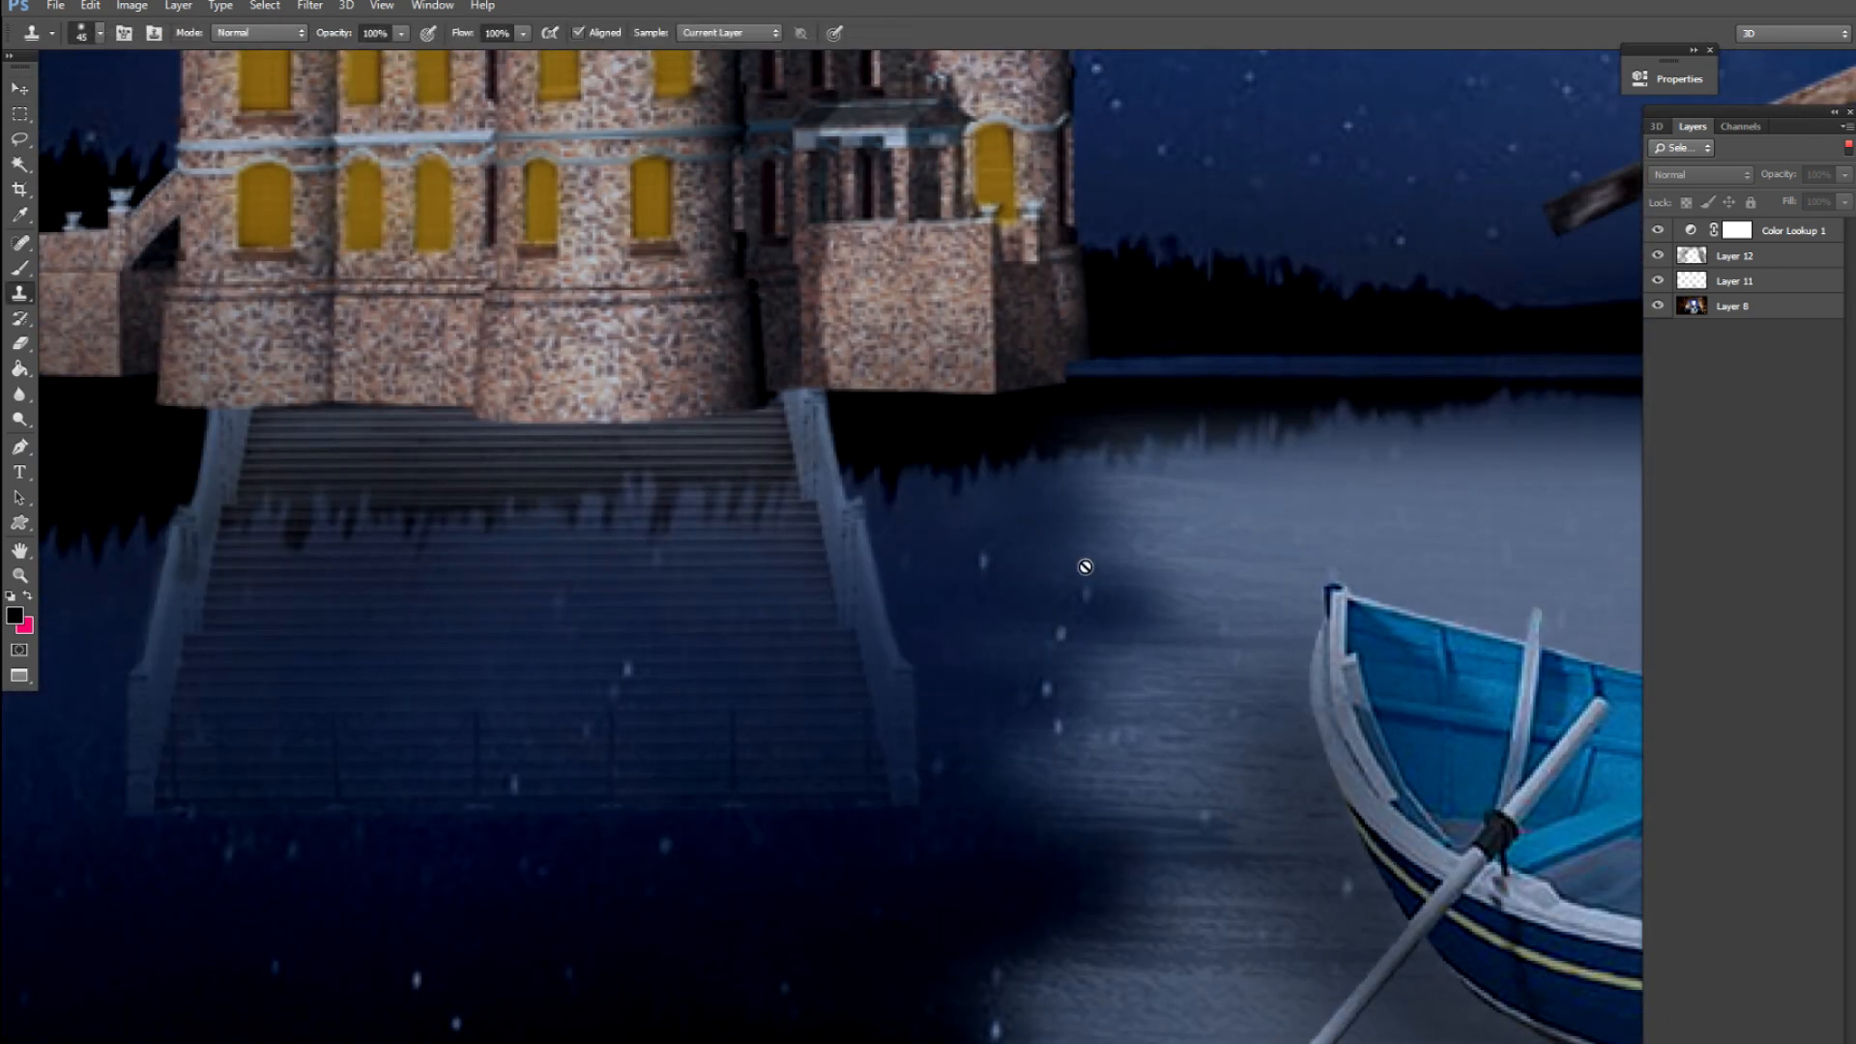
pyautogui.hotkey('ctrl', 'shift', 'e')
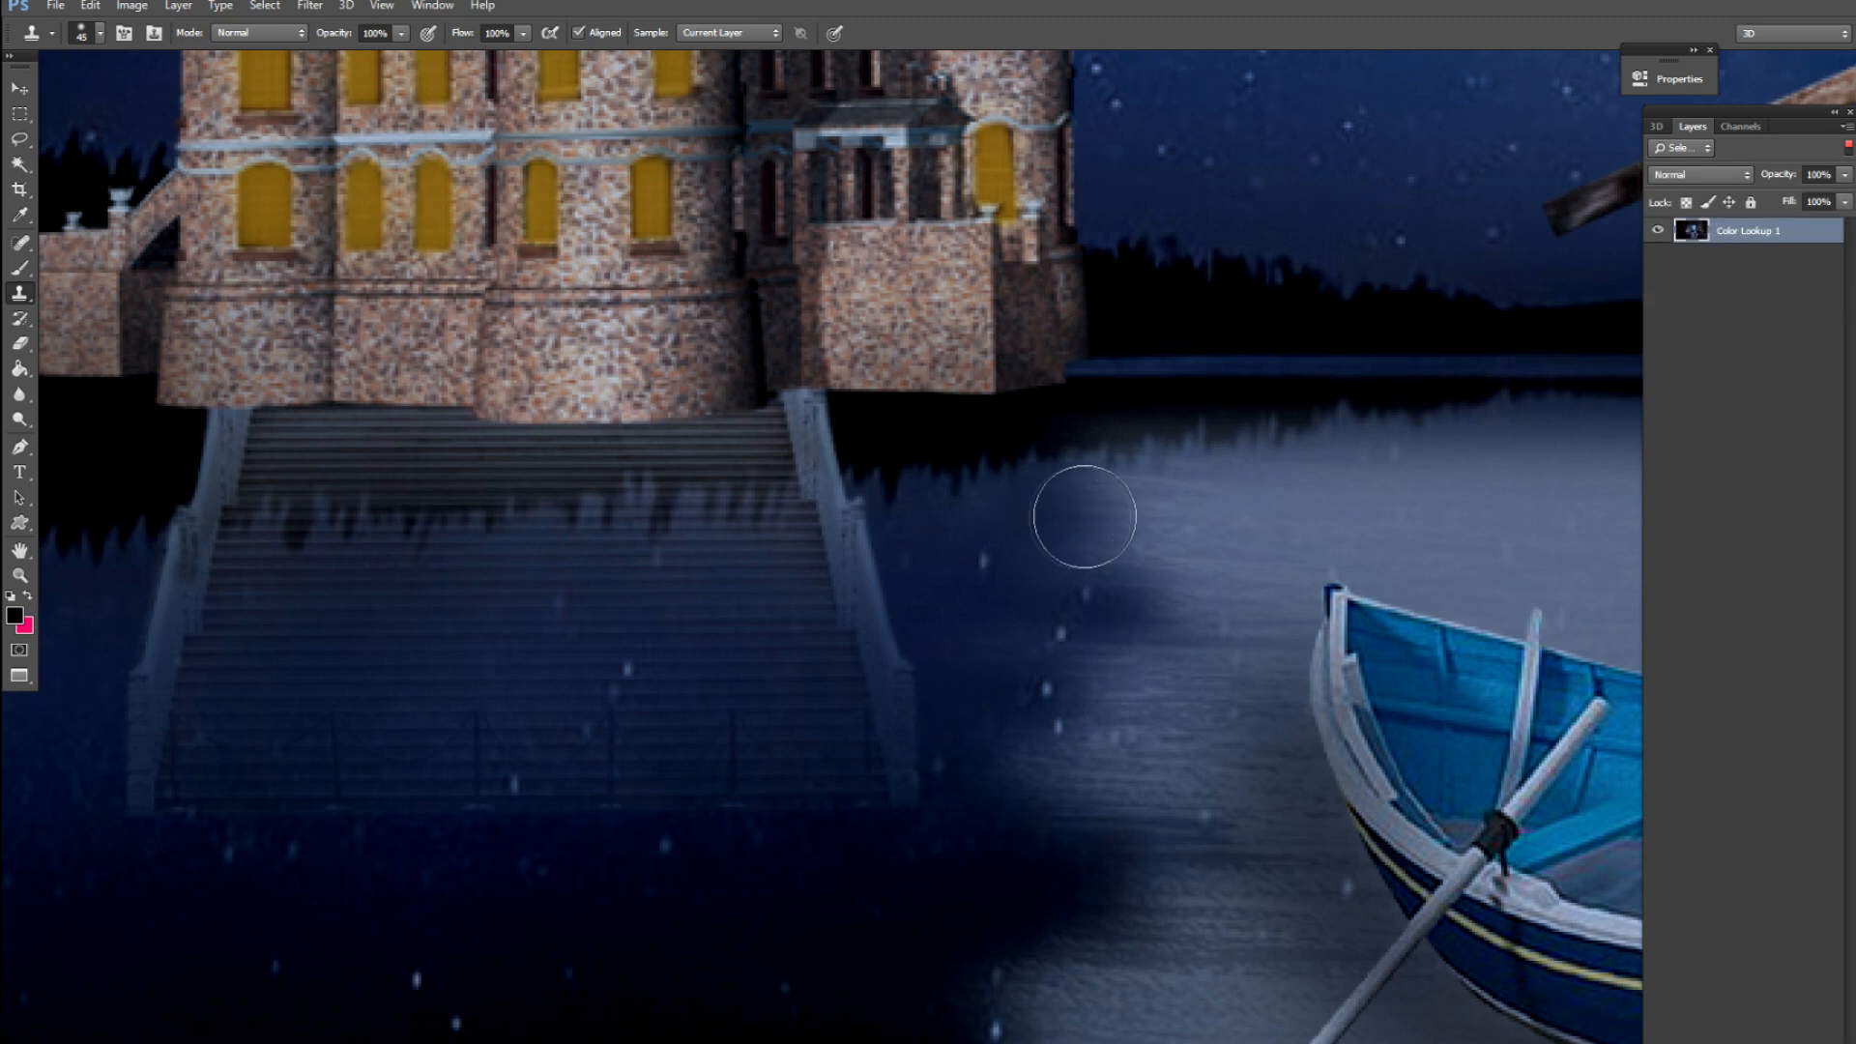
# Clone dark water over the edge of the moonlight reflection between the castle stairs and the boat
pyautogui.keyDown('alt'); pyautogui.click(1027, 505); pyautogui.keyUp('alt')
pyautogui.moveTo(1085, 462)
pyautogui.mouseDown()
pyautogui.moveTo(1094, 605)
pyautogui.moveTo(1069, 779)
pyautogui.moveTo(1119, 781)
pyautogui.moveTo(1065, 696)
pyautogui.moveTo(1118, 513)
pyautogui.mouseUp()
pyautogui.moveTo(1106, 910); pyautogui.dragTo(1025, 1018)
pyautogui.moveTo(1007, 1020); pyautogui.dragTo(1033, 613)
pyautogui.moveTo(944, 841)
pyautogui.mouseDown()
pyautogui.moveTo(948, 895)
pyautogui.moveTo(1015, 961)
pyautogui.moveTo(972, 925)
pyautogui.mouseUp()
pyautogui.moveTo(996, 1017)
pyautogui.mouseDown()
pyautogui.moveTo(1053, 758)
pyautogui.moveTo(1059, 837)
pyautogui.mouseUp()
# Create a new layer and sample the torch flame's reddish brown (RGB 129, 84, 65) as the foreground color
pyautogui.moveTo(1547, 749); pyautogui.dragTo(285, 923)
pyautogui.moveTo(1003, 165); pyautogui.dragTo(1141, 899)
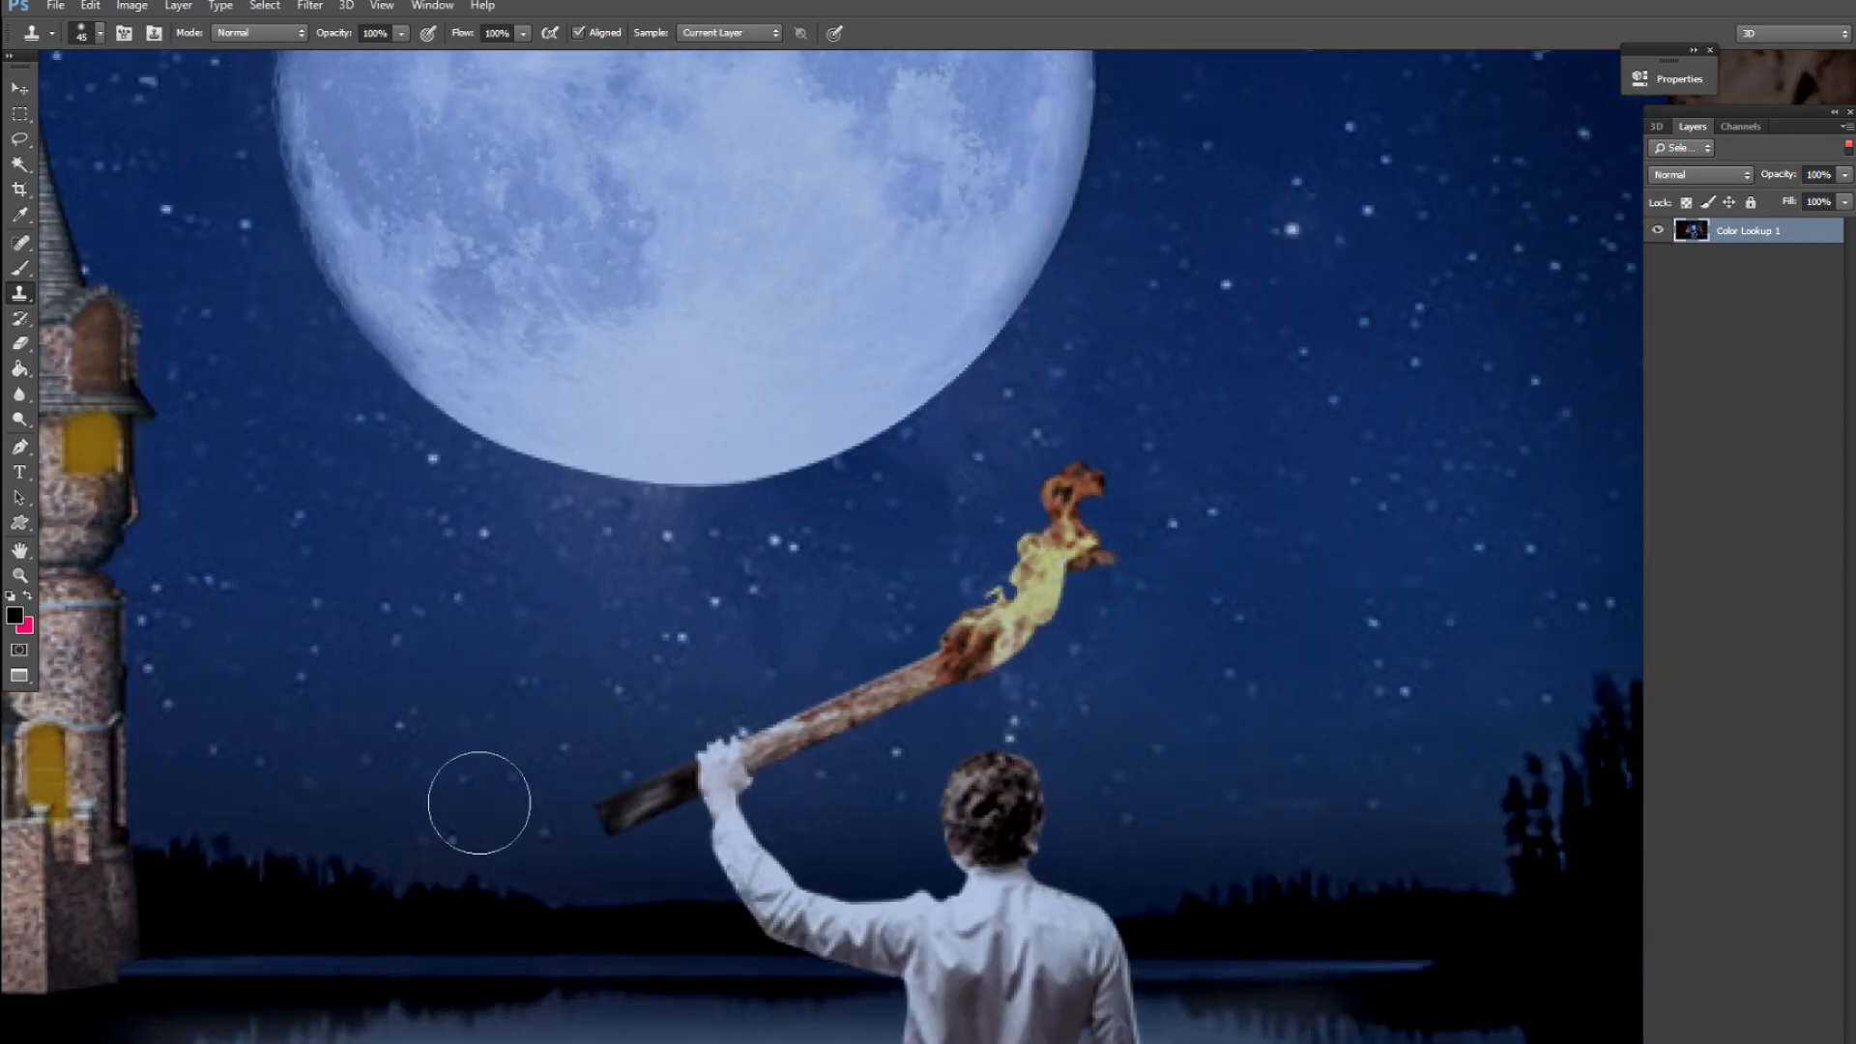
pyautogui.press('v')
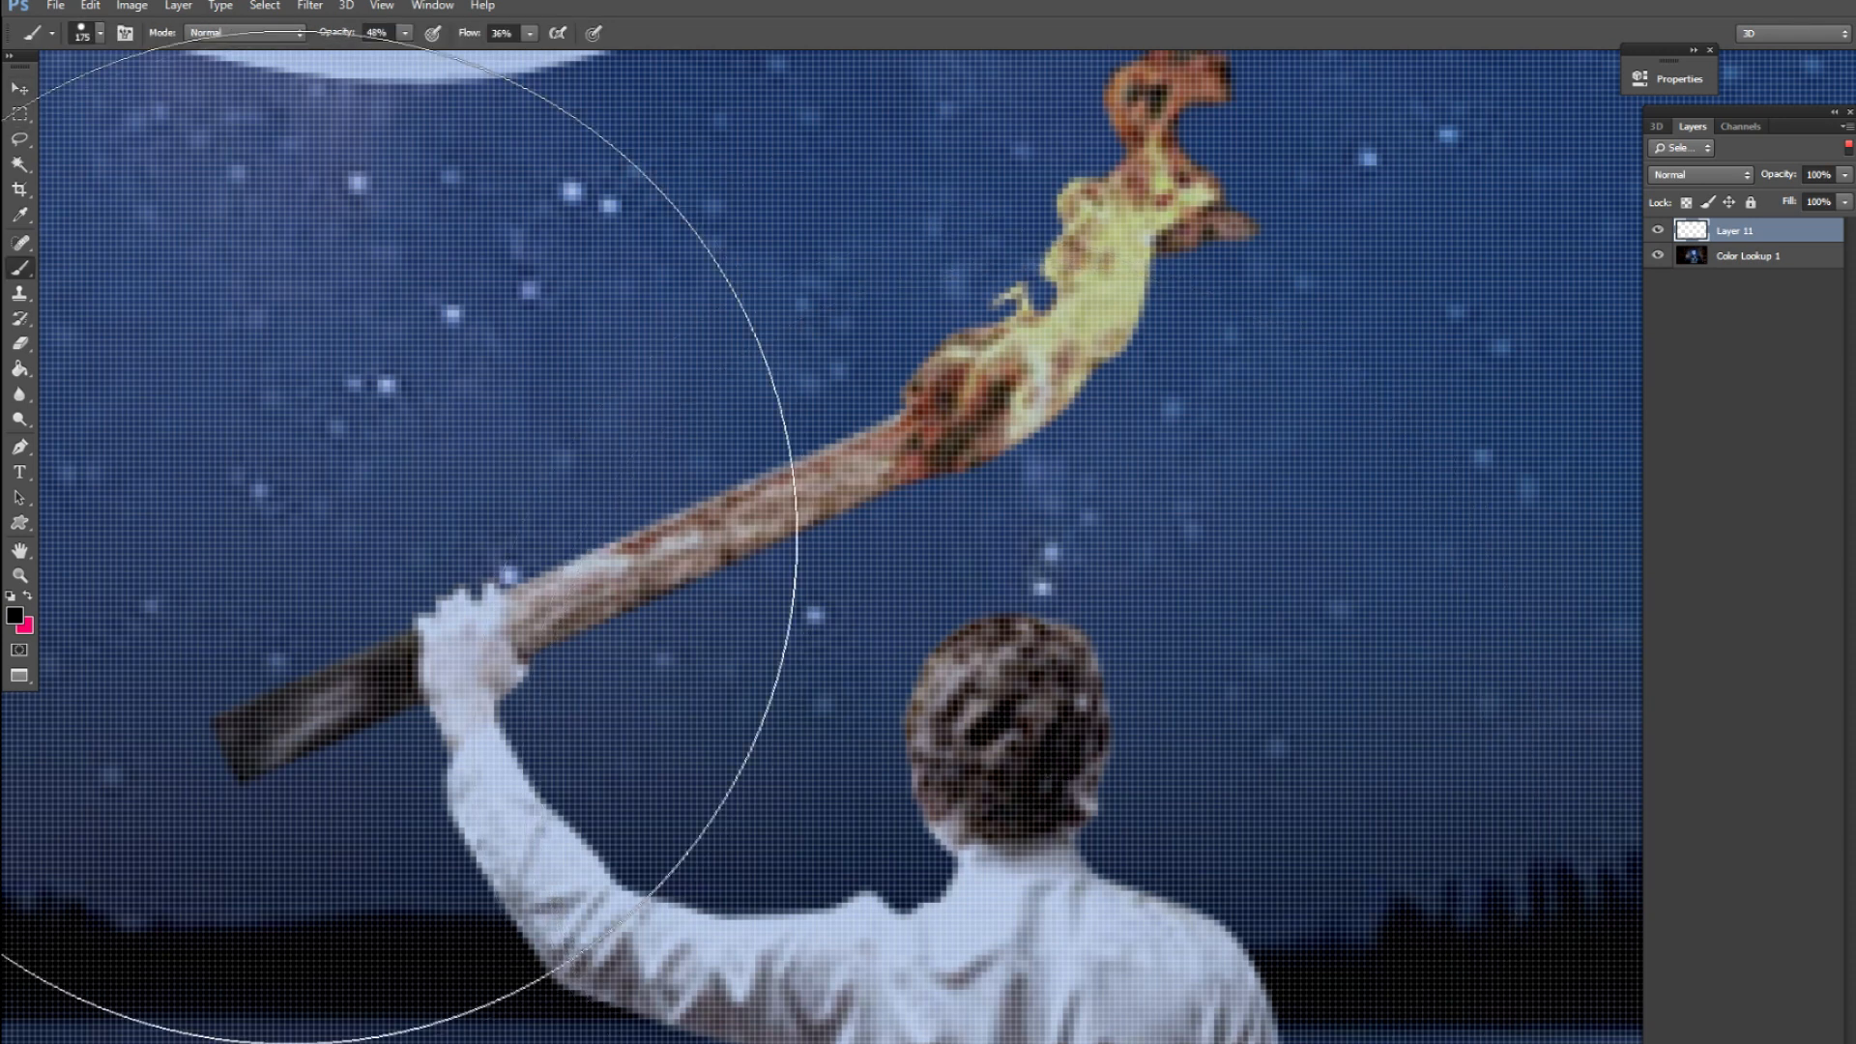
pyautogui.click(15, 615)
pyautogui.click(1126, 107)
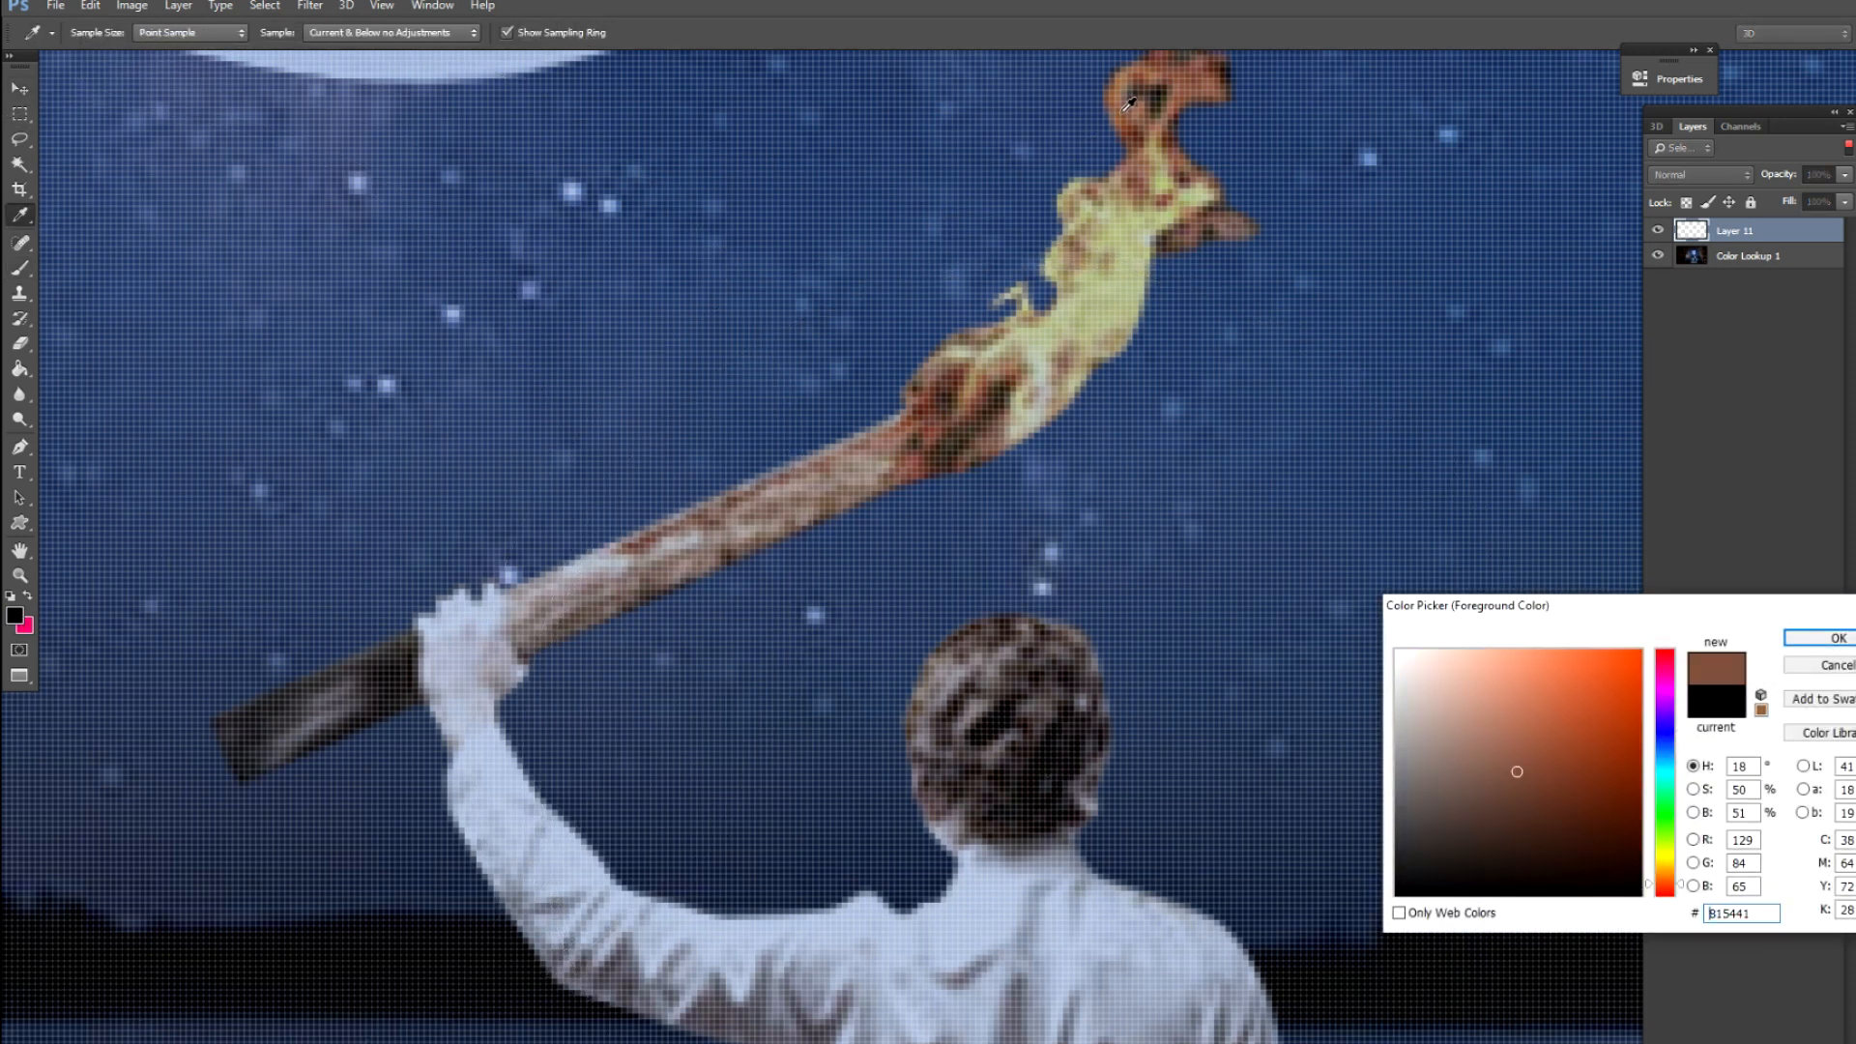
pyautogui.click(1818, 638)
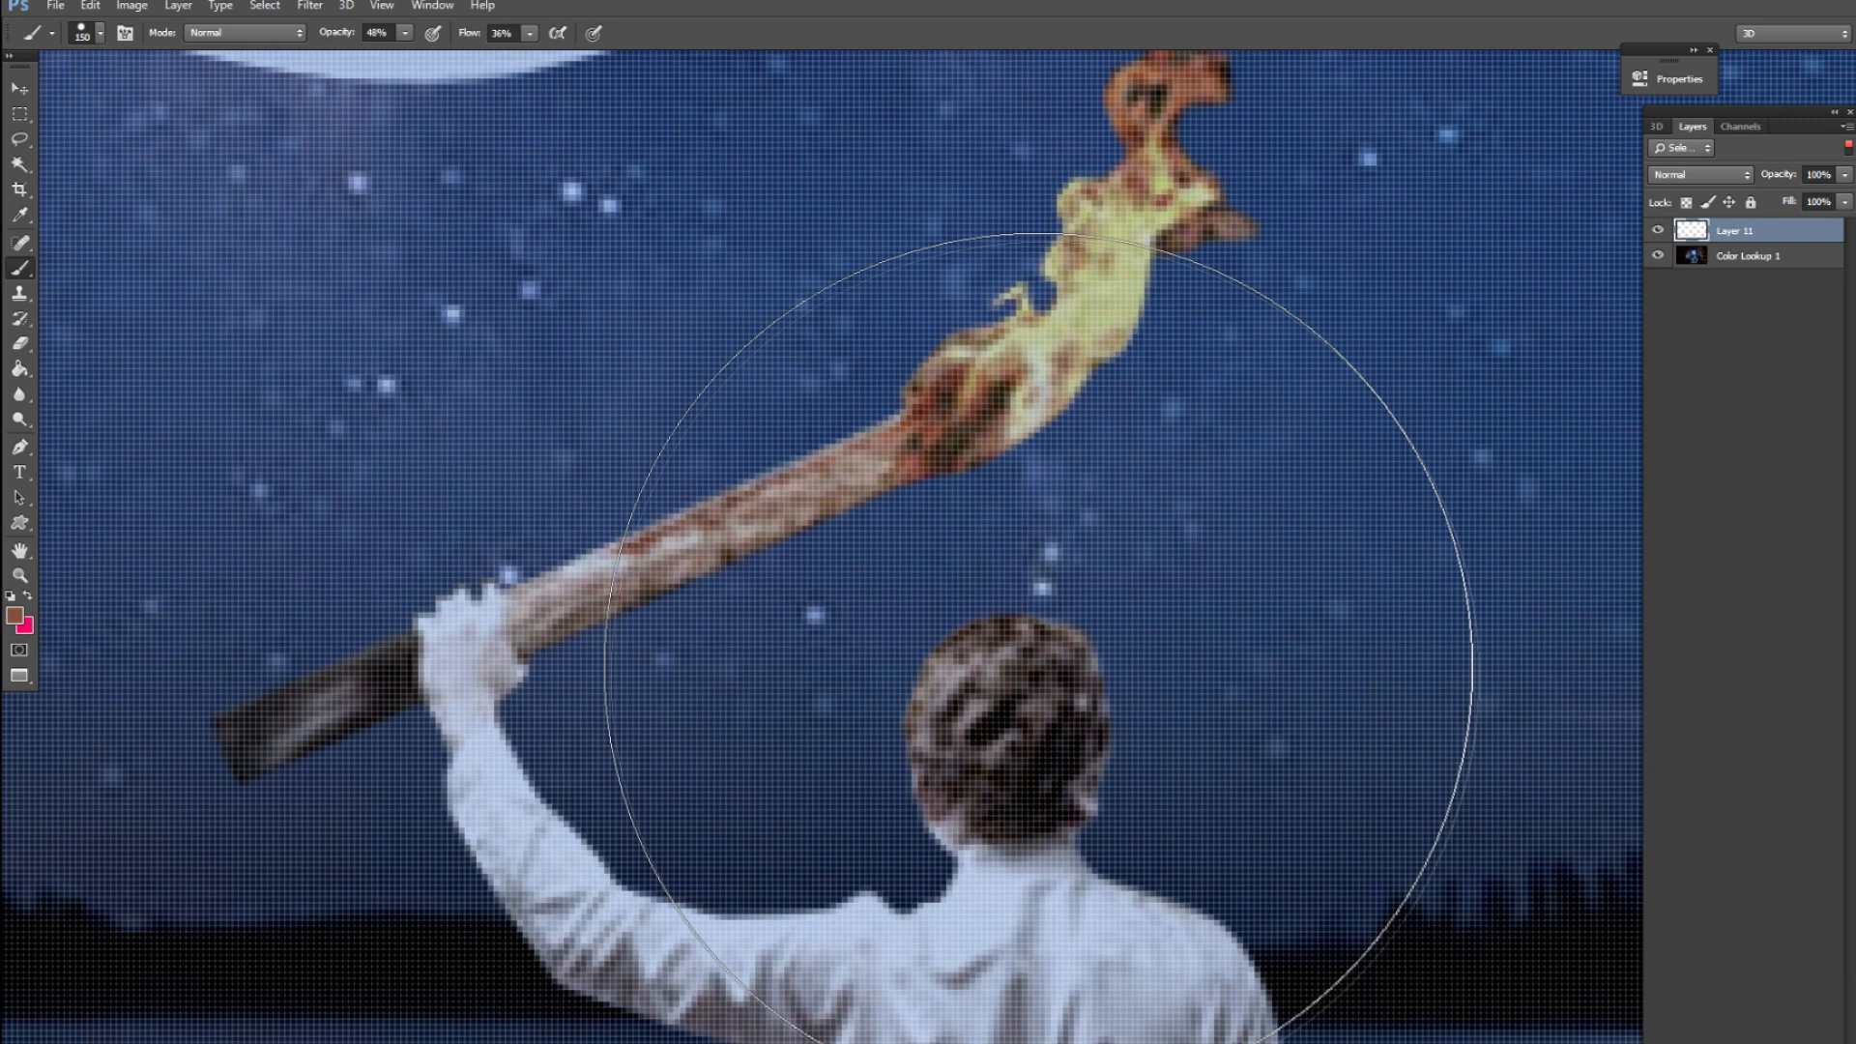
# Shrink the brush and paint the reddish-brown torch glow along the top of the man's hair and both shoulders
pyautogui.press('[')
pyautogui.press('[')
pyautogui.press('[')
pyautogui.press('[')
pyautogui.press('[')
pyautogui.press('[')
pyautogui.press('[')
pyautogui.press('[')
pyautogui.moveTo(955, 653)
pyautogui.mouseDown()
pyautogui.moveTo(1006, 624)
pyautogui.moveTo(1093, 629)
pyautogui.moveTo(1126, 681)
pyautogui.mouseUp()
pyautogui.moveTo(1152, 891); pyautogui.dragTo(1272, 991)
pyautogui.moveTo(870, 916)
pyautogui.mouseDown()
pyautogui.moveTo(884, 935)
pyautogui.moveTo(758, 940)
pyautogui.mouseUp()
pyautogui.moveTo(1177, 952)
pyautogui.mouseDown()
pyautogui.moveTo(1258, 1014)
pyautogui.moveTo(1142, 923)
pyautogui.moveTo(1216, 955)
pyautogui.mouseUp()
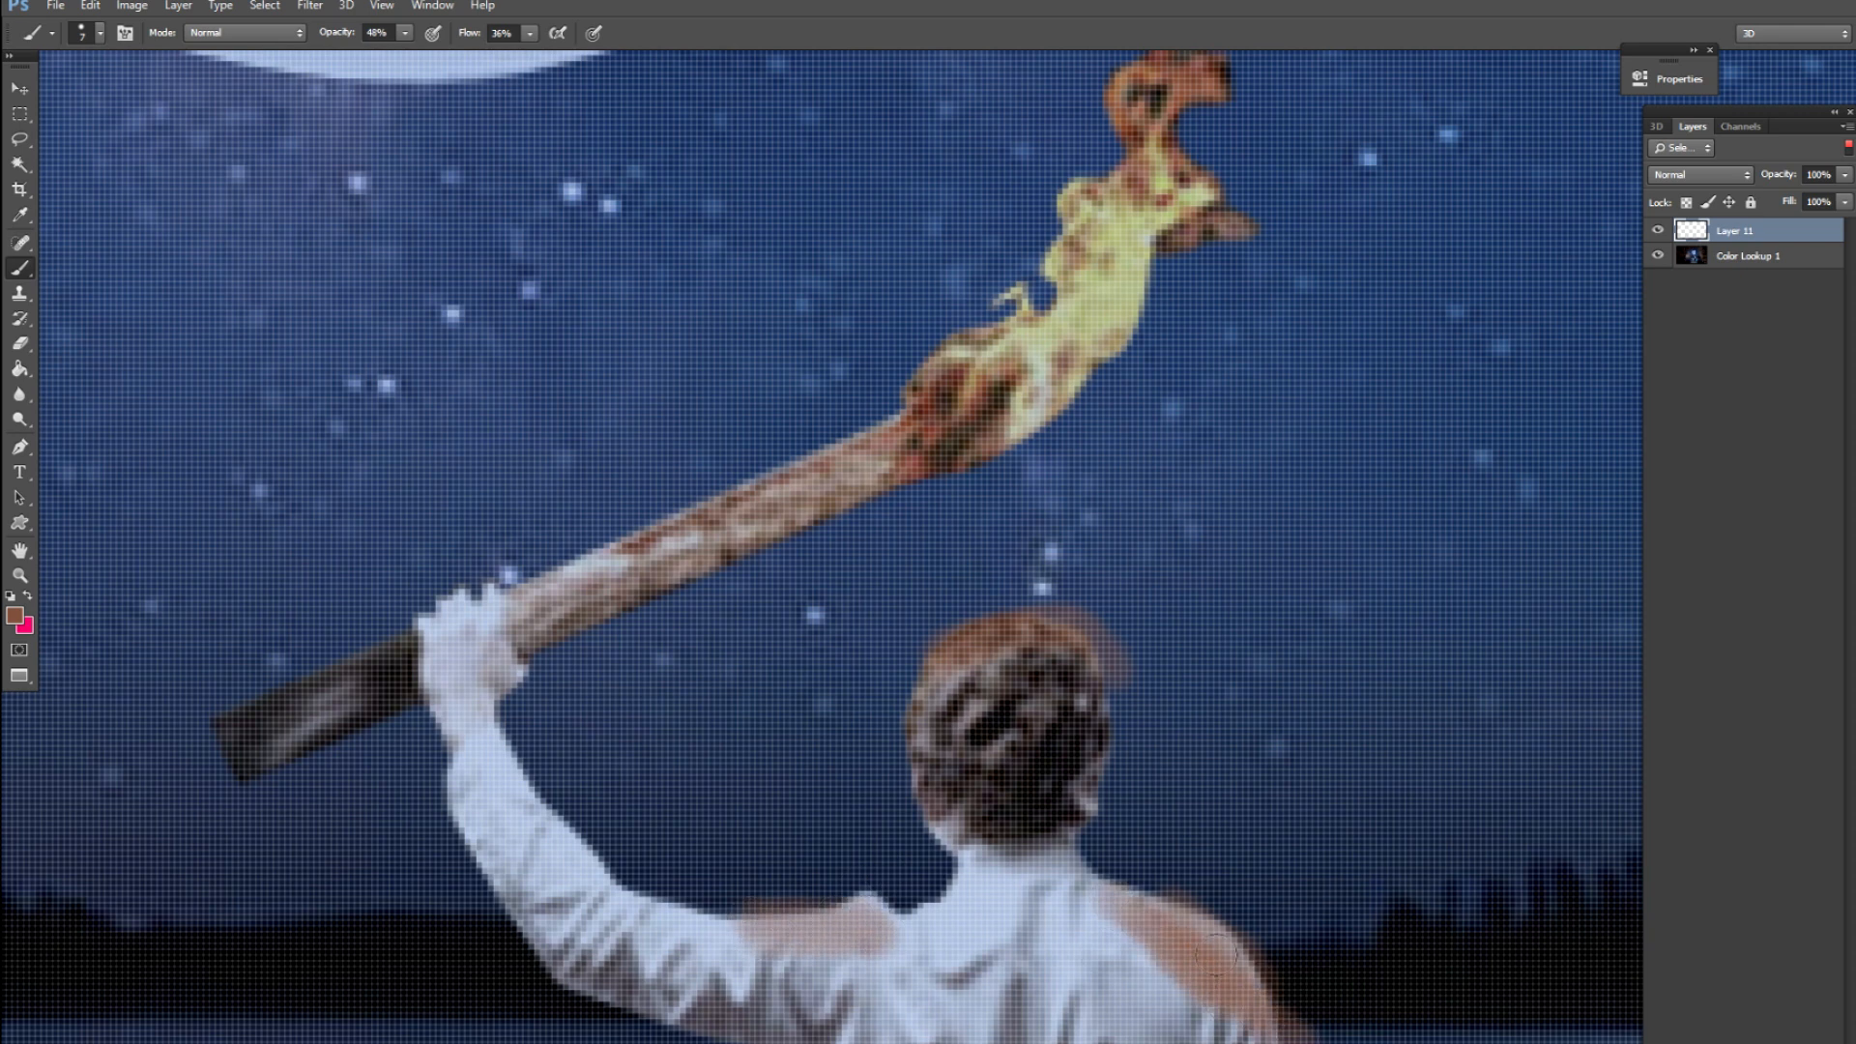
# Soften the painted torch glow on the man's hair and shoulders with a Gaussian Blur of reduced radius
pyautogui.hotkey('ctrl', '-')
pyautogui.hotkey('ctrl', '-')
pyautogui.hotkey('ctrl', '-')
pyautogui.hotkey('ctrl', '-')
pyautogui.hotkey('ctrl', '-')
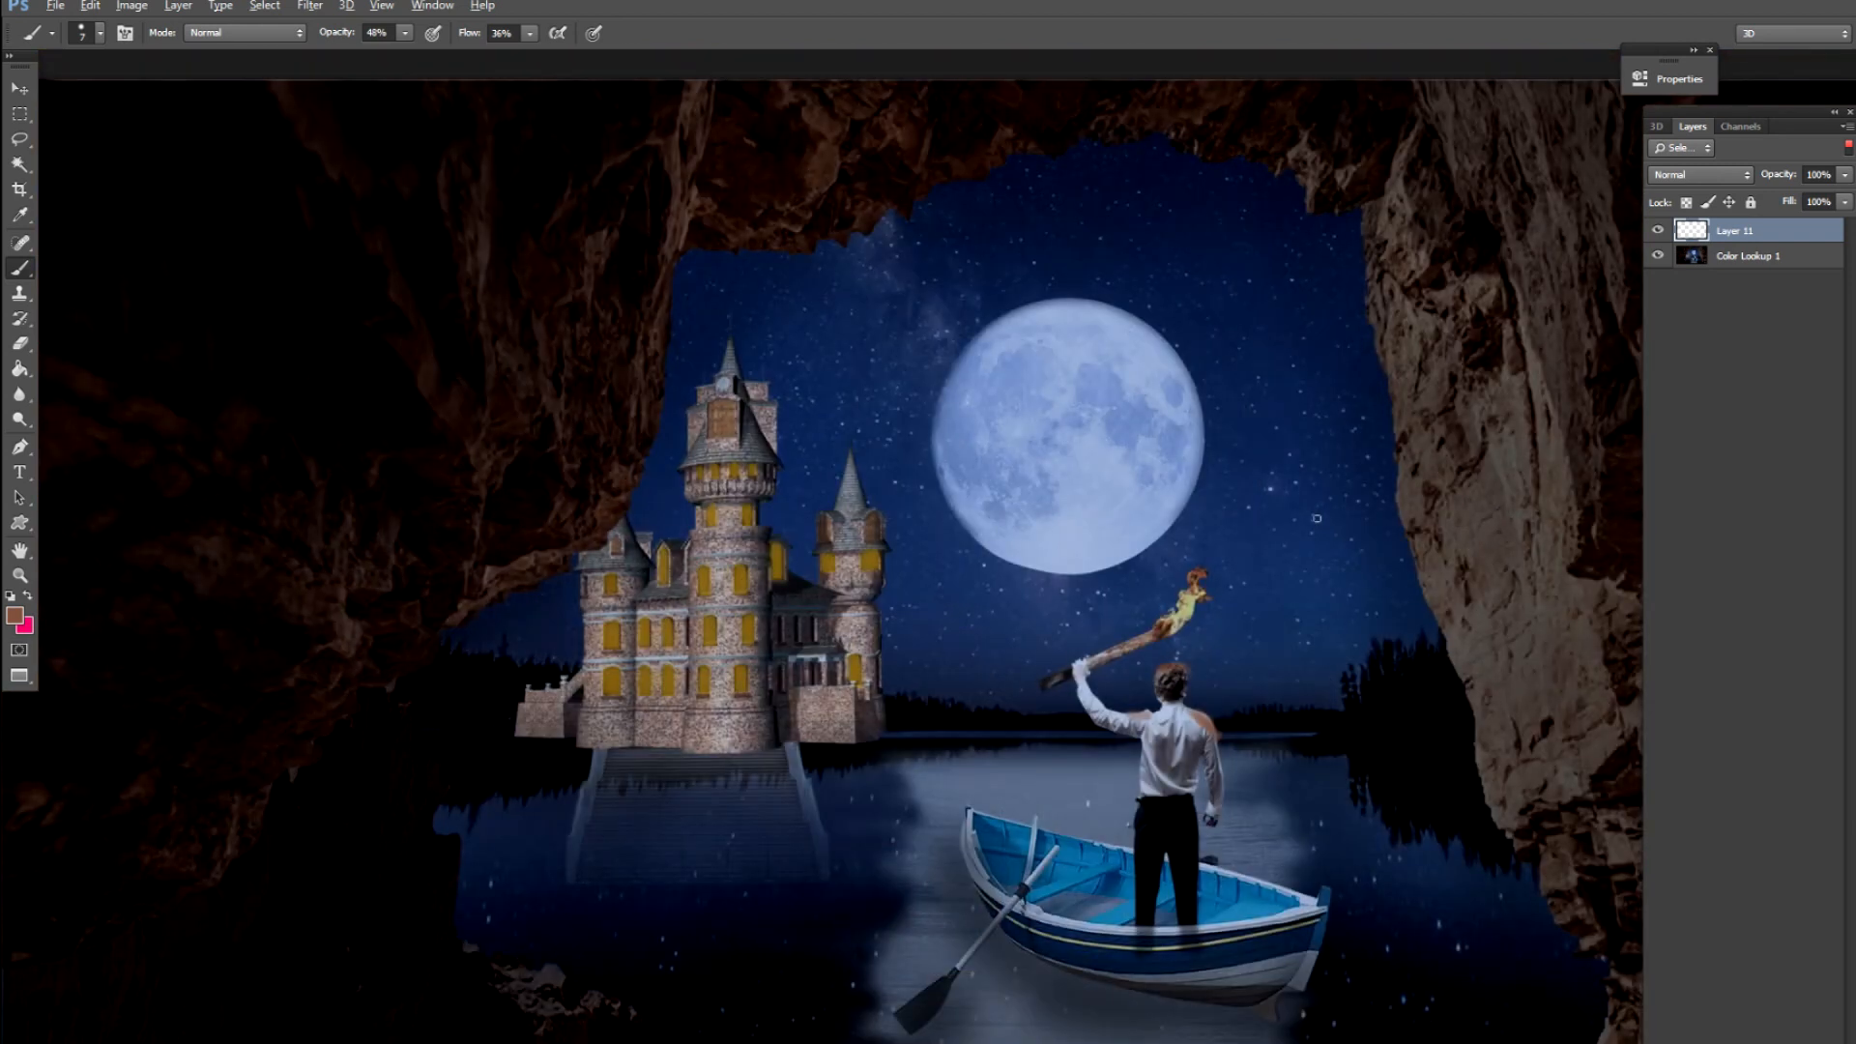
pyautogui.click(309, 4)
pyautogui.moveTo(324, 216)
pyautogui.click(618, 345)
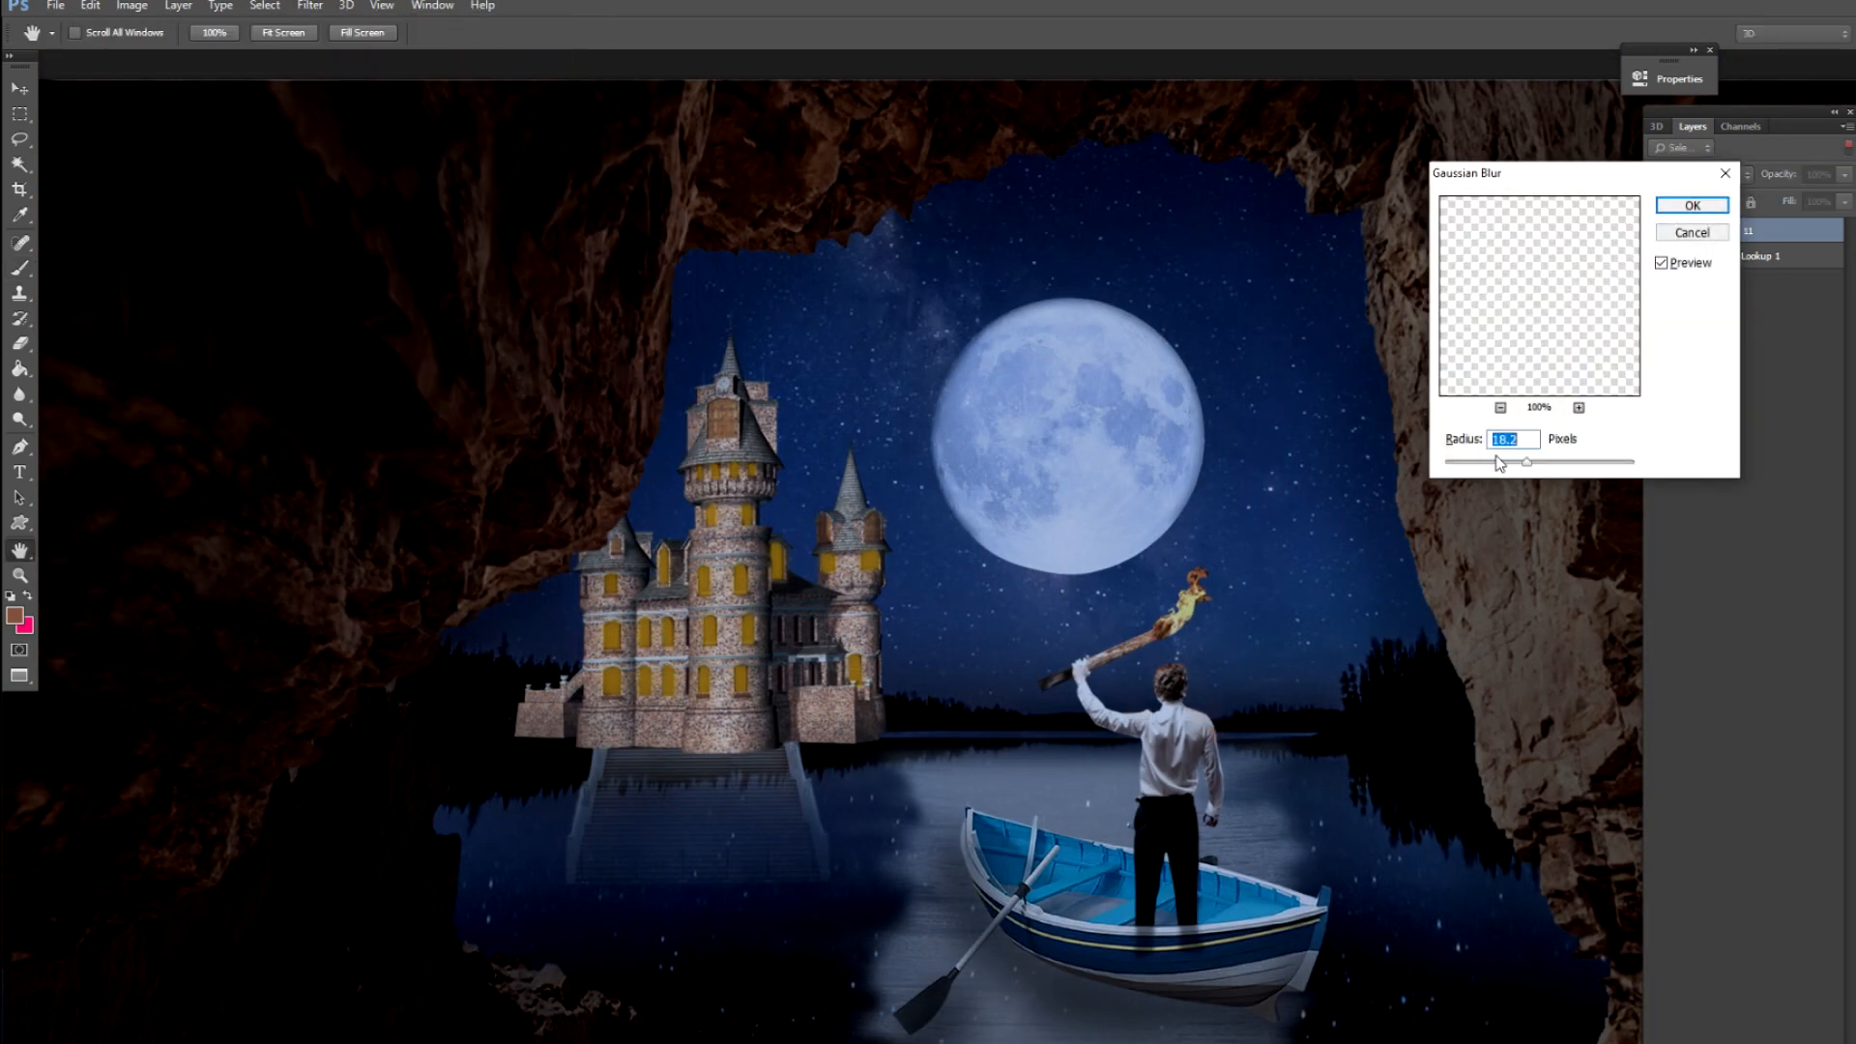
pyautogui.click(1489, 464)
pyautogui.moveTo(1489, 467); pyautogui.dragTo(1494, 467)
pyautogui.press('Return')
# Lower the opacity of the torch glow layer to 59%
pyautogui.press('b')
pyautogui.click(1842, 176)
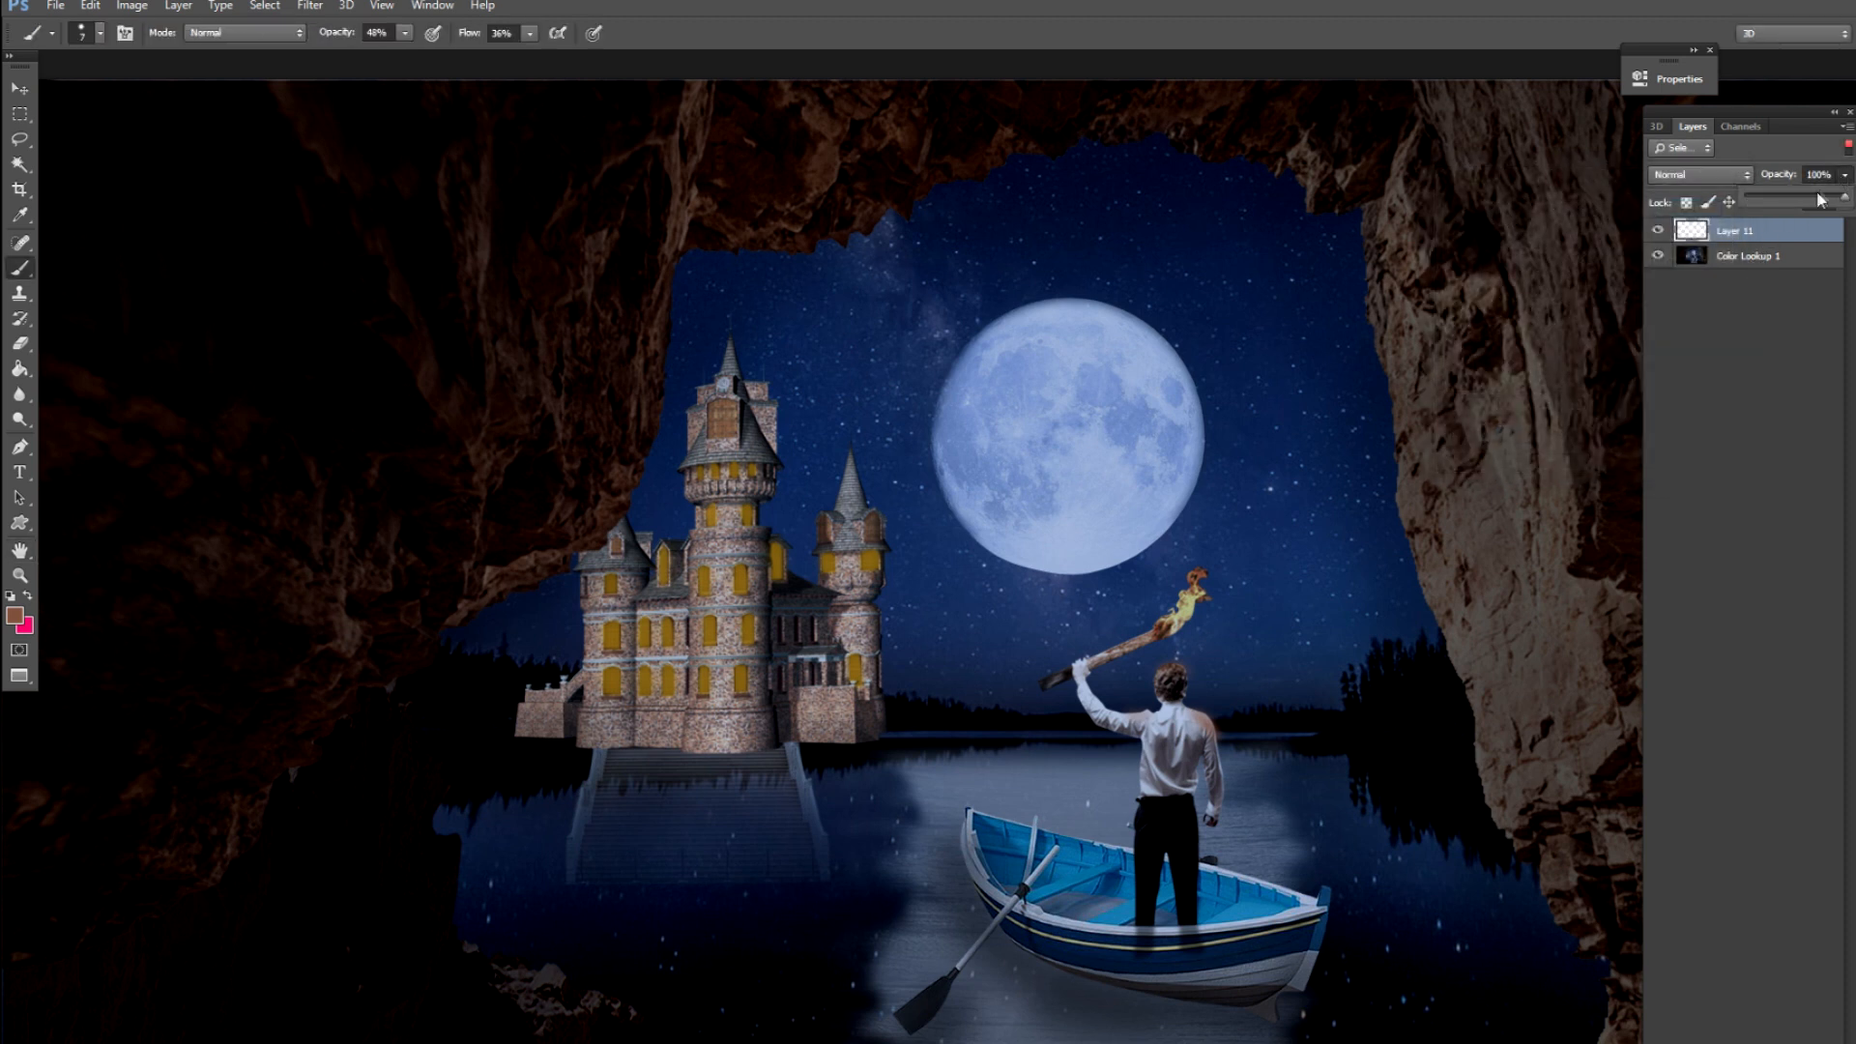
pyautogui.moveTo(1807, 200); pyautogui.dragTo(1804, 200)
pyautogui.hotkey('ctrl', '-')
pyautogui.hotkey('ctrl', '-')
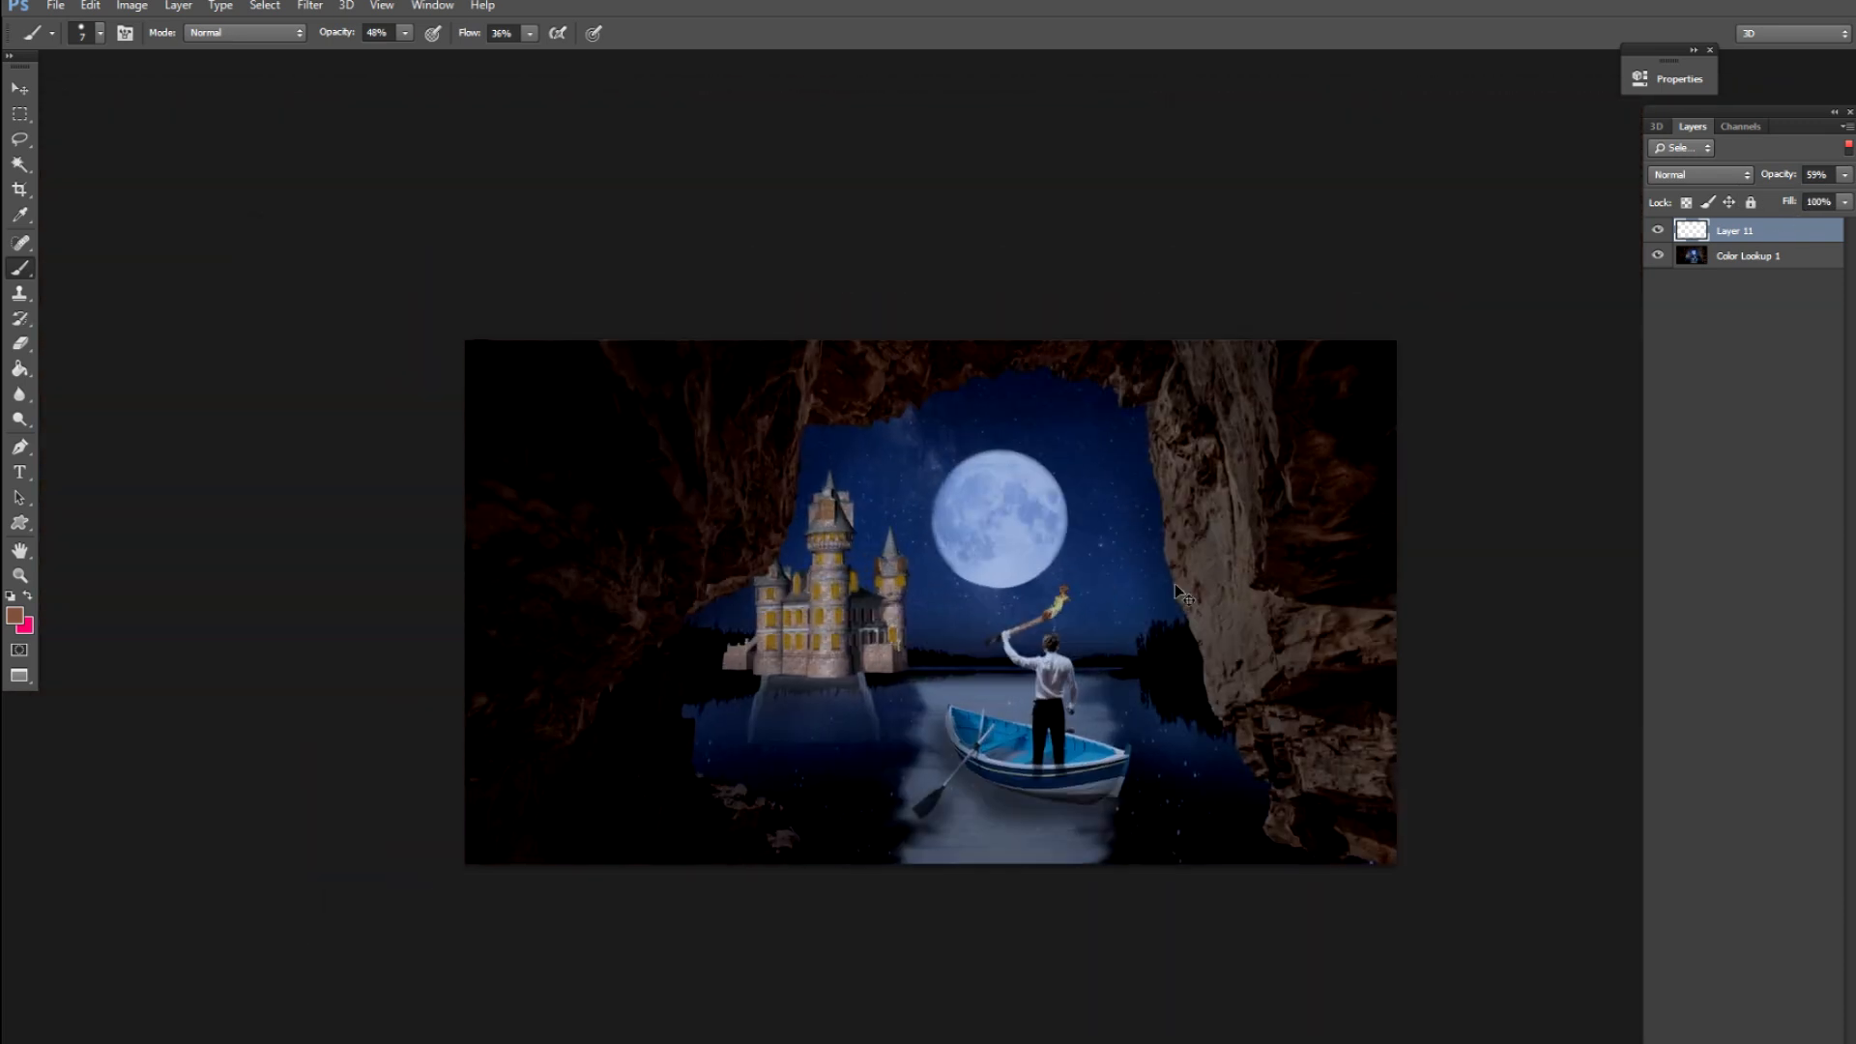
pyautogui.hotkey('ctrl', '+')
pyautogui.hotkey('ctrl', '+')
pyautogui.hotkey('ctrl', '0')
pyautogui.press('v')
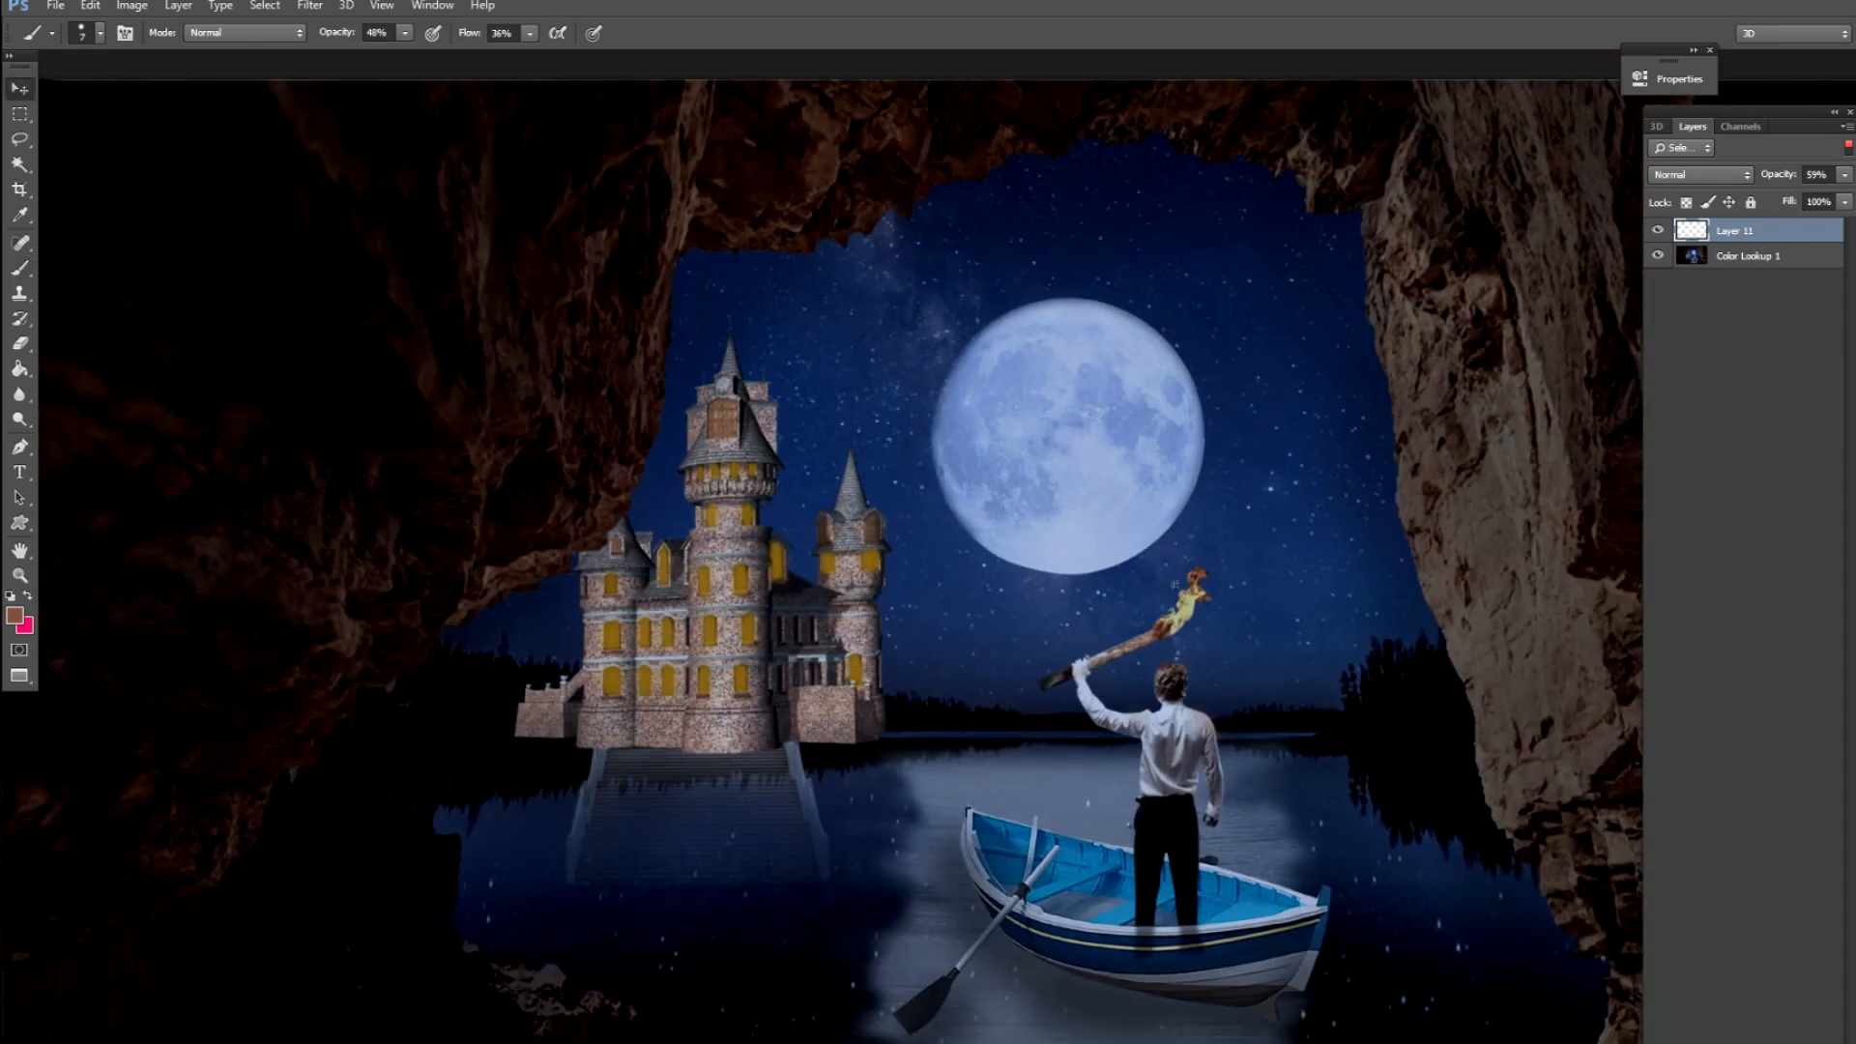
pyautogui.press('v')
pyautogui.hotkey('ctrl', '-')
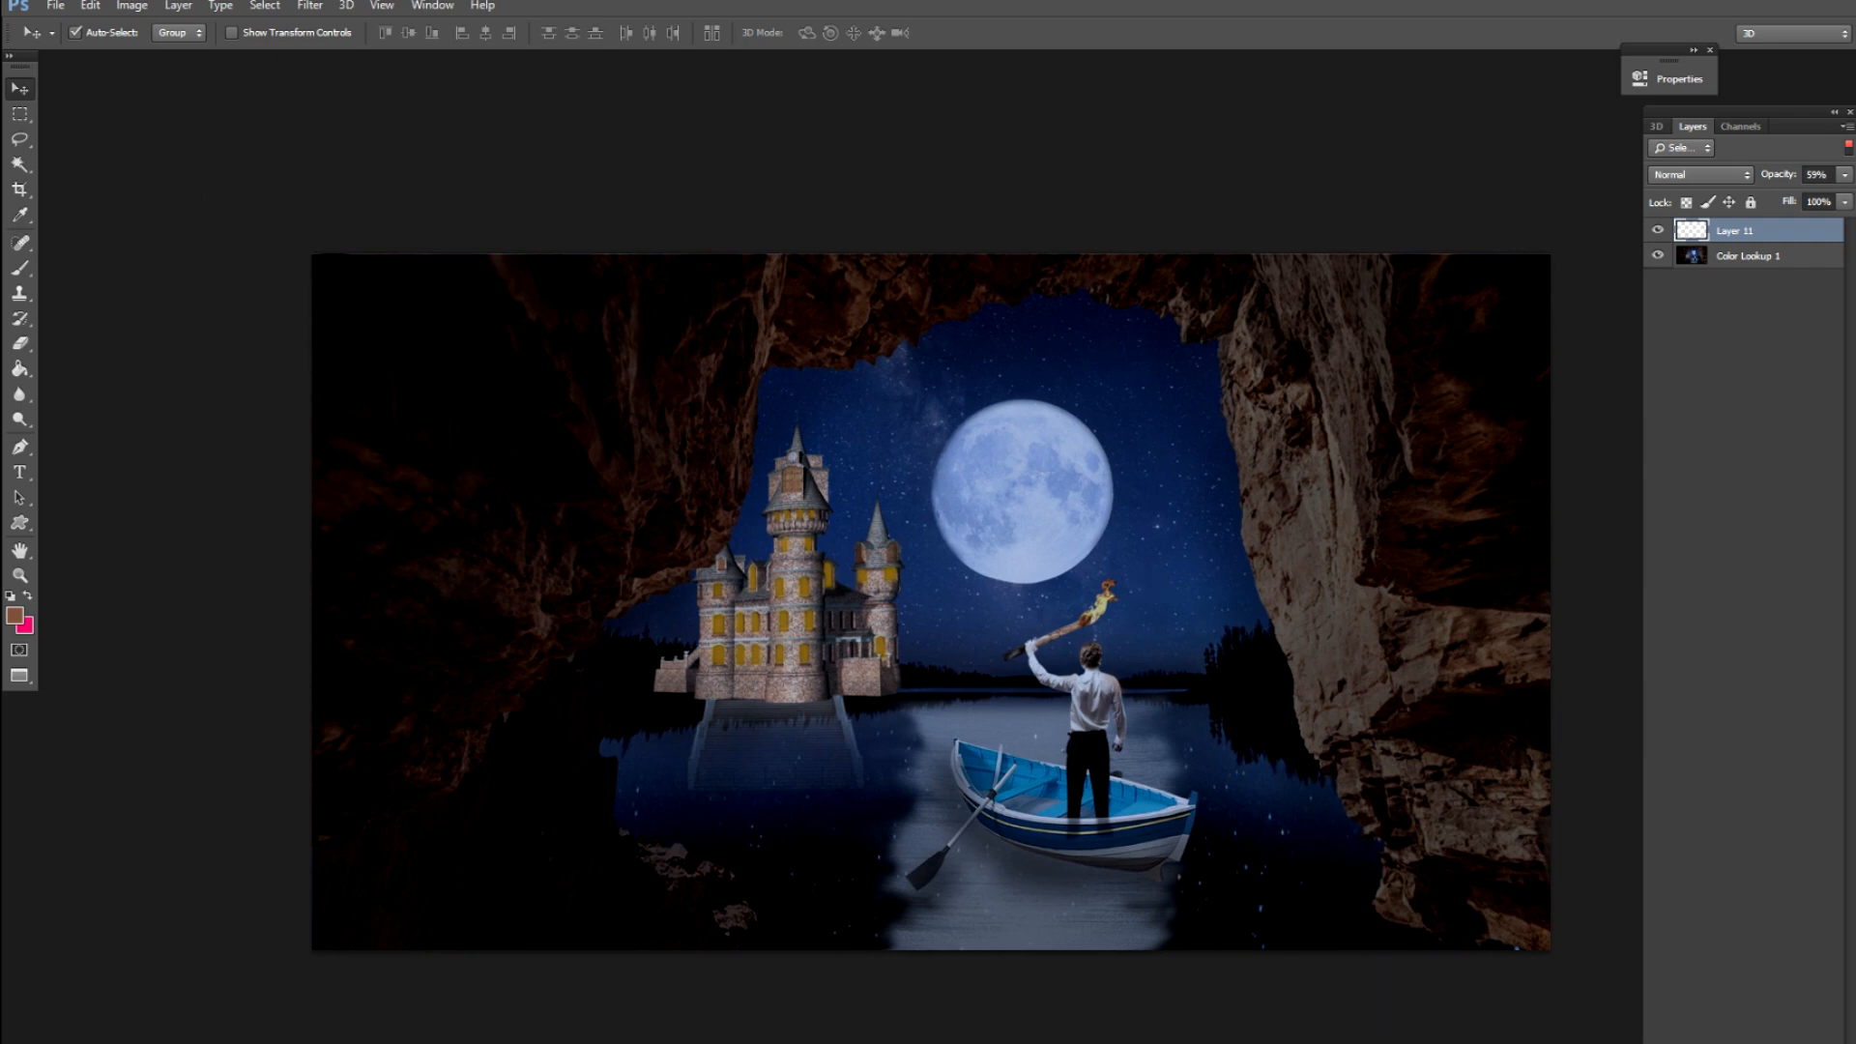
# Add a Color Lookup adjustment layer above the torch glow and try the Bleach Bypass and Cinestyle Picture Style 3D LUTs
pyautogui.click(1731, 1035)
pyautogui.click(1730, 1007)
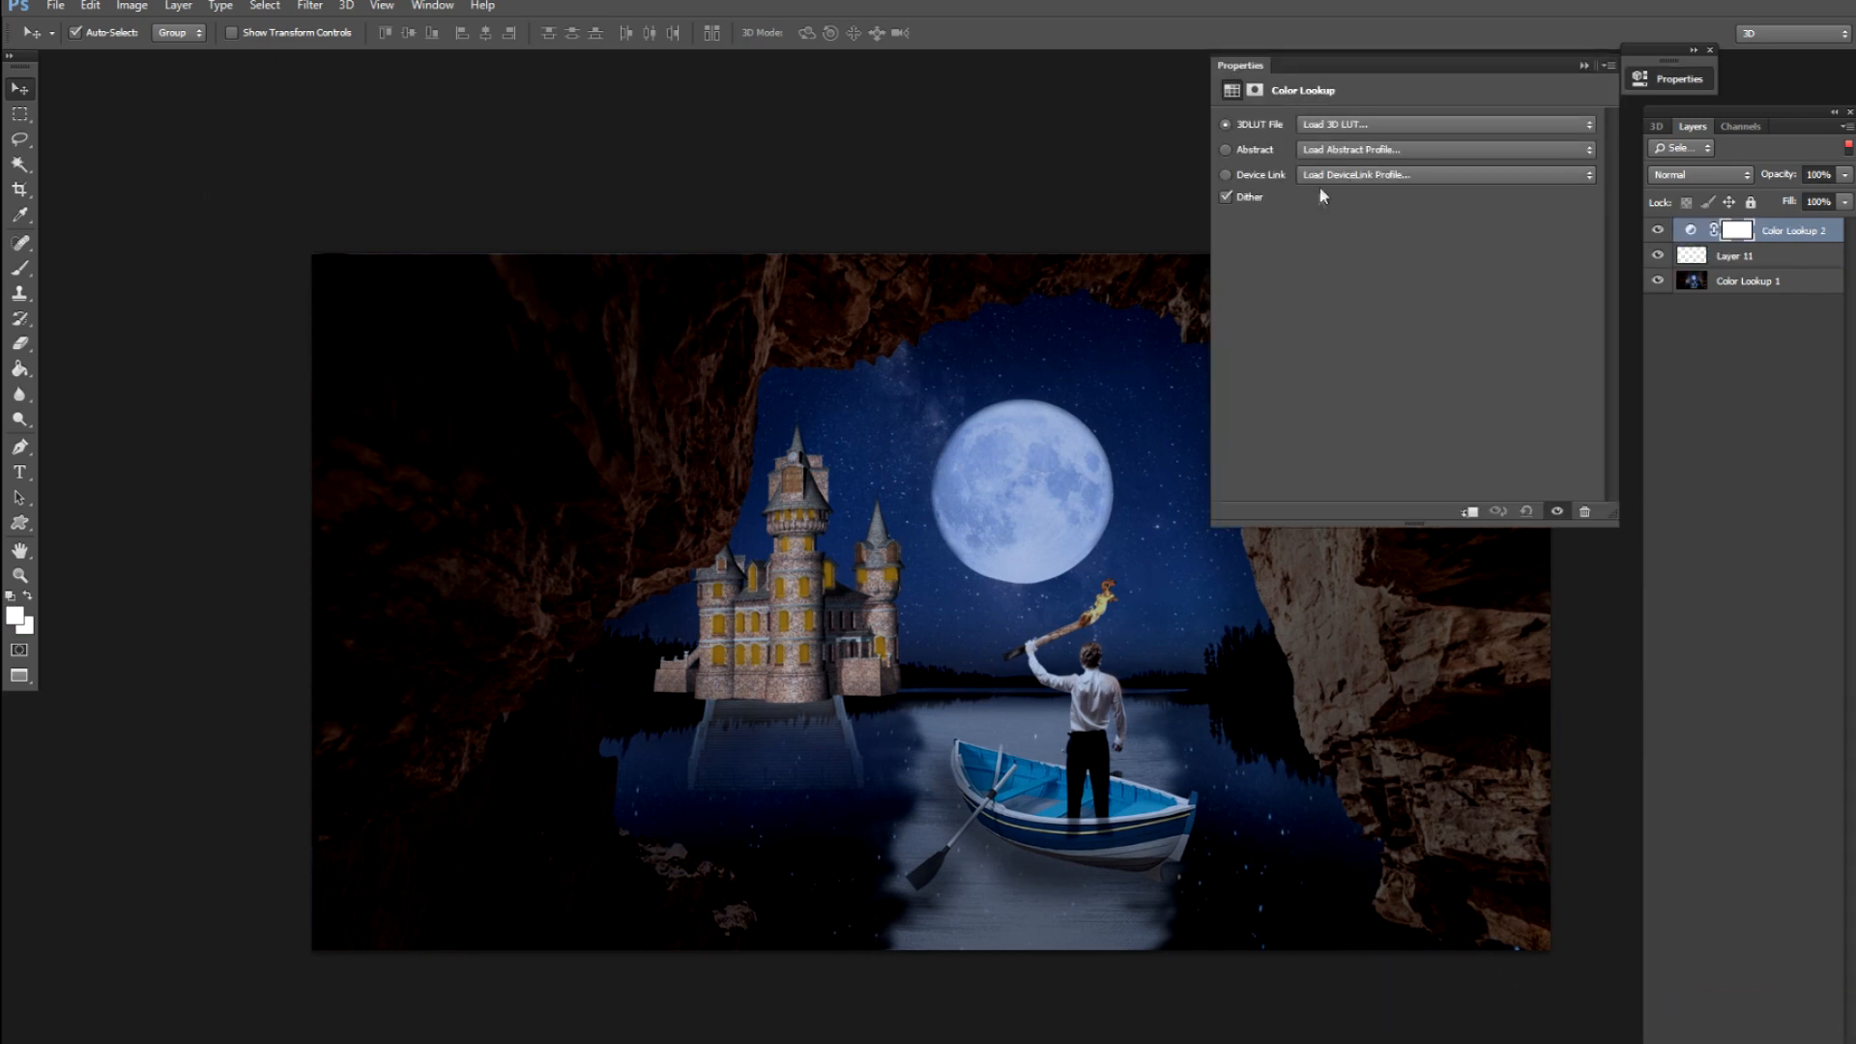
pyautogui.click(1366, 130)
pyautogui.click(1351, 249)
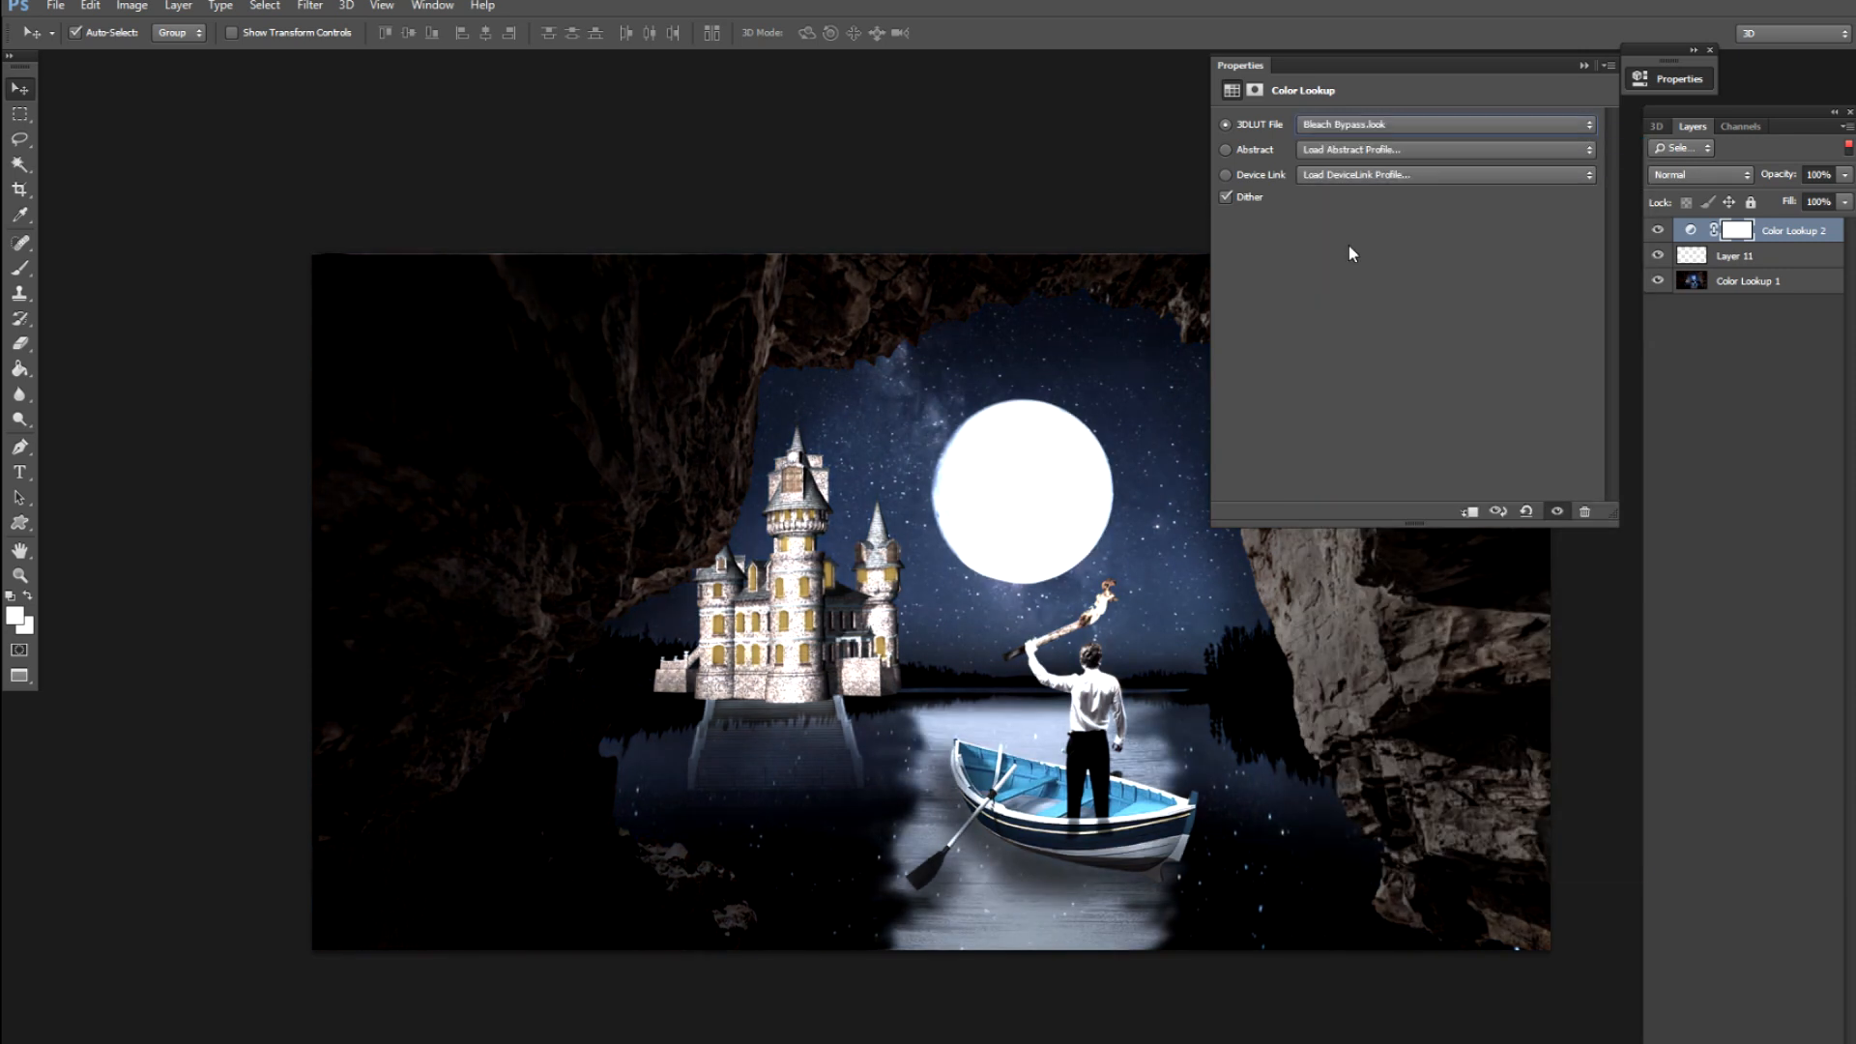
pyautogui.press('Down')
pyautogui.press('Down')
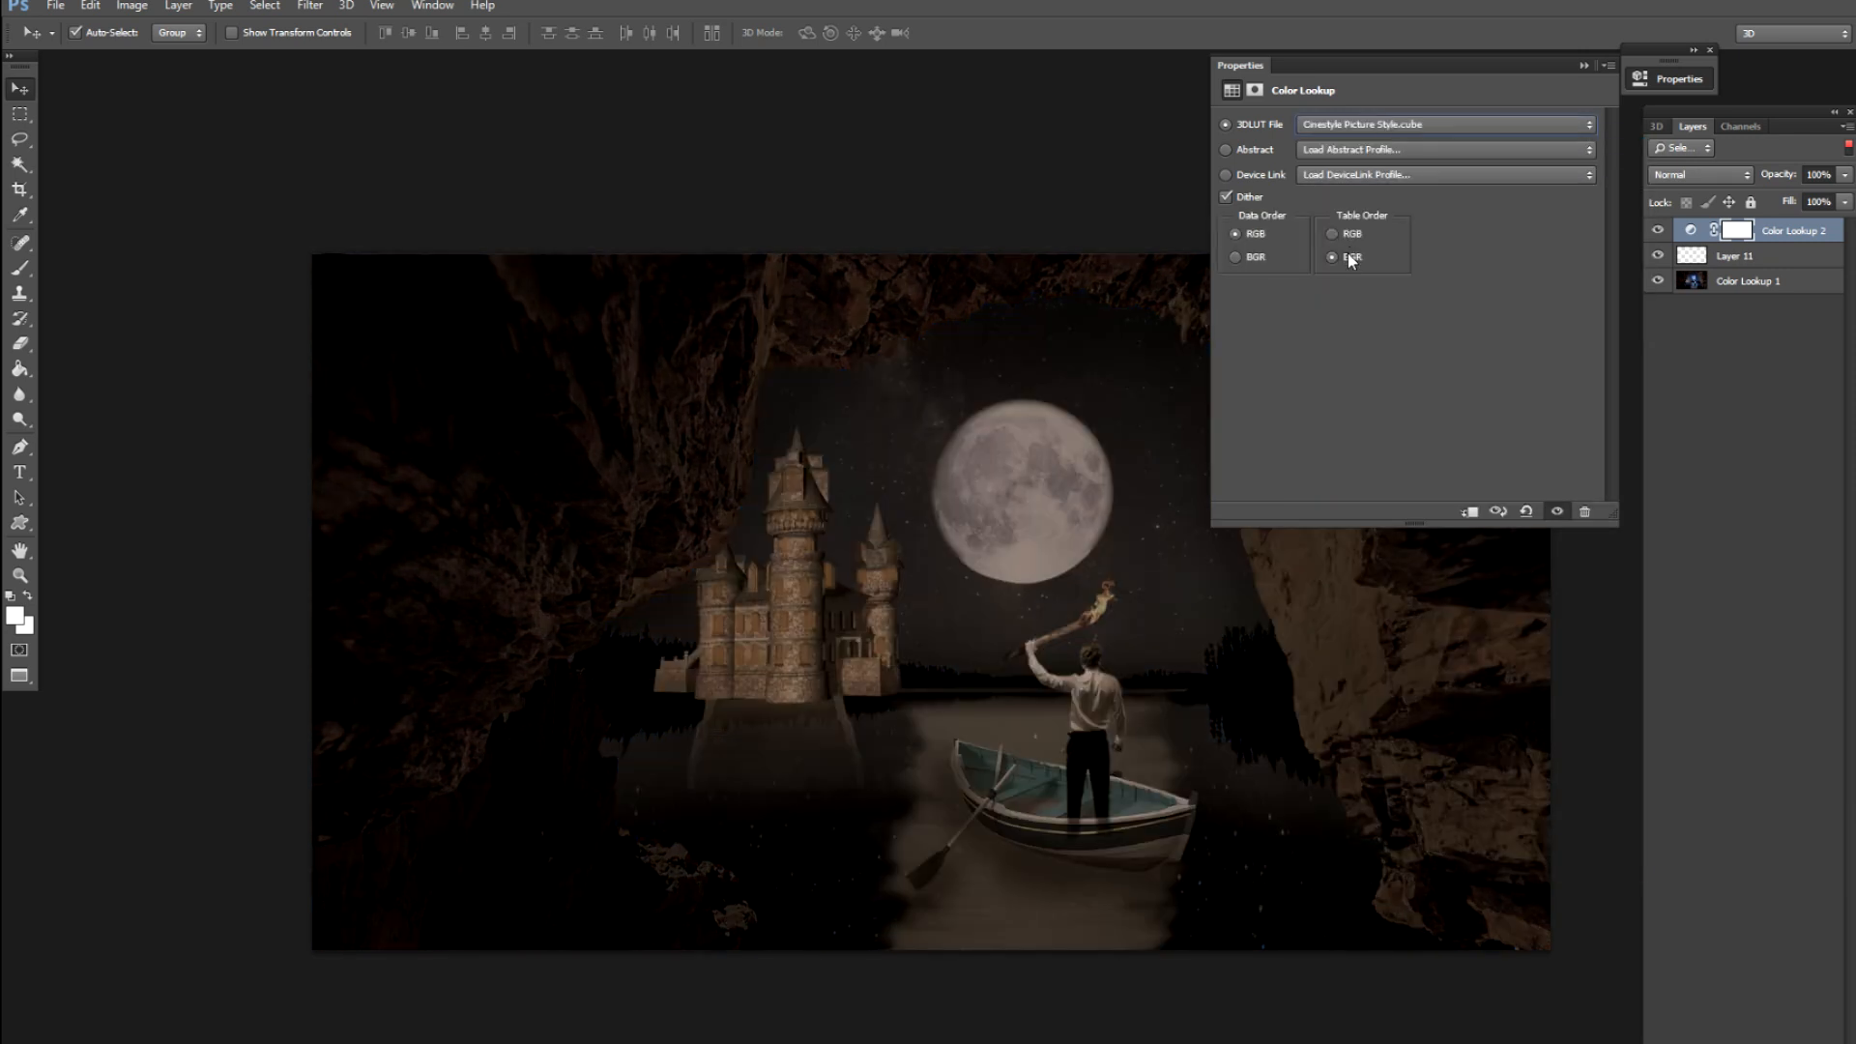
# Try the Crisp_Winter and FallColors 3D LUTs on the new Color Lookup layer
pyautogui.click(1348, 135)
pyautogui.click(1340, 175)
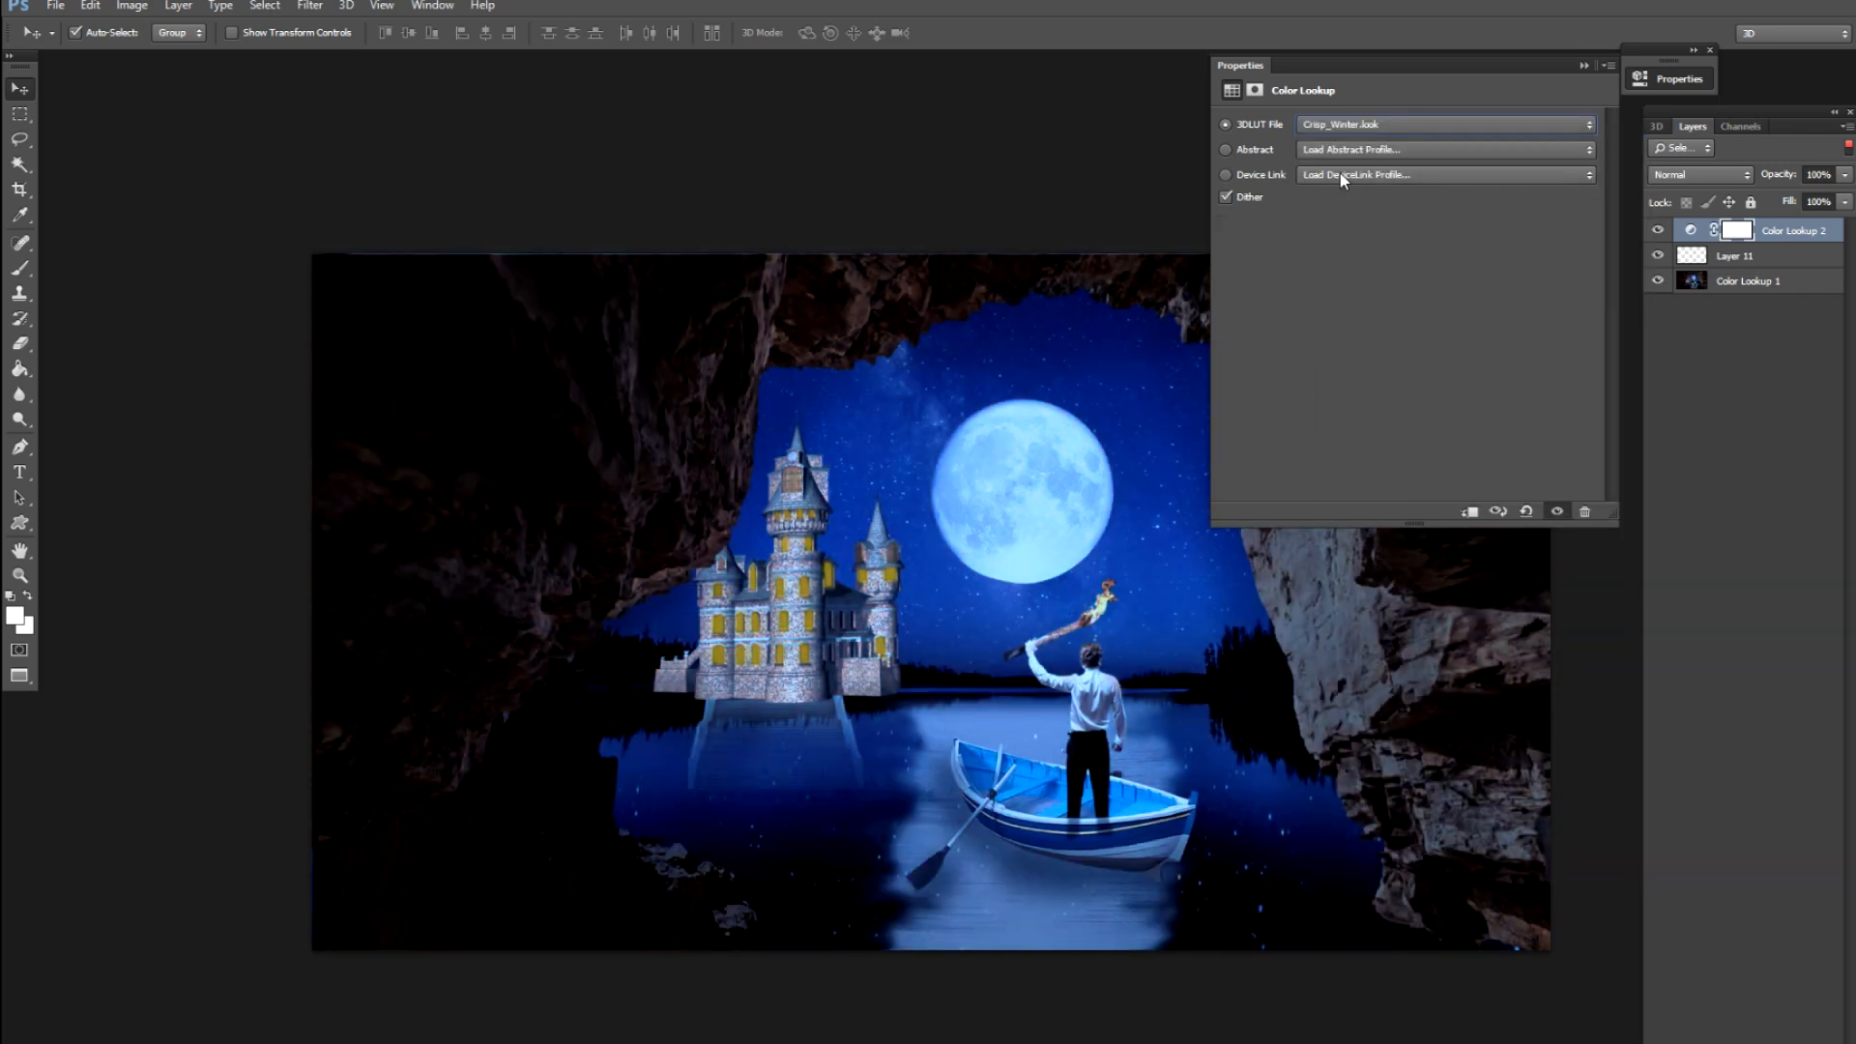
pyautogui.press('Down')
pyautogui.press('Down')
pyautogui.press('Down')
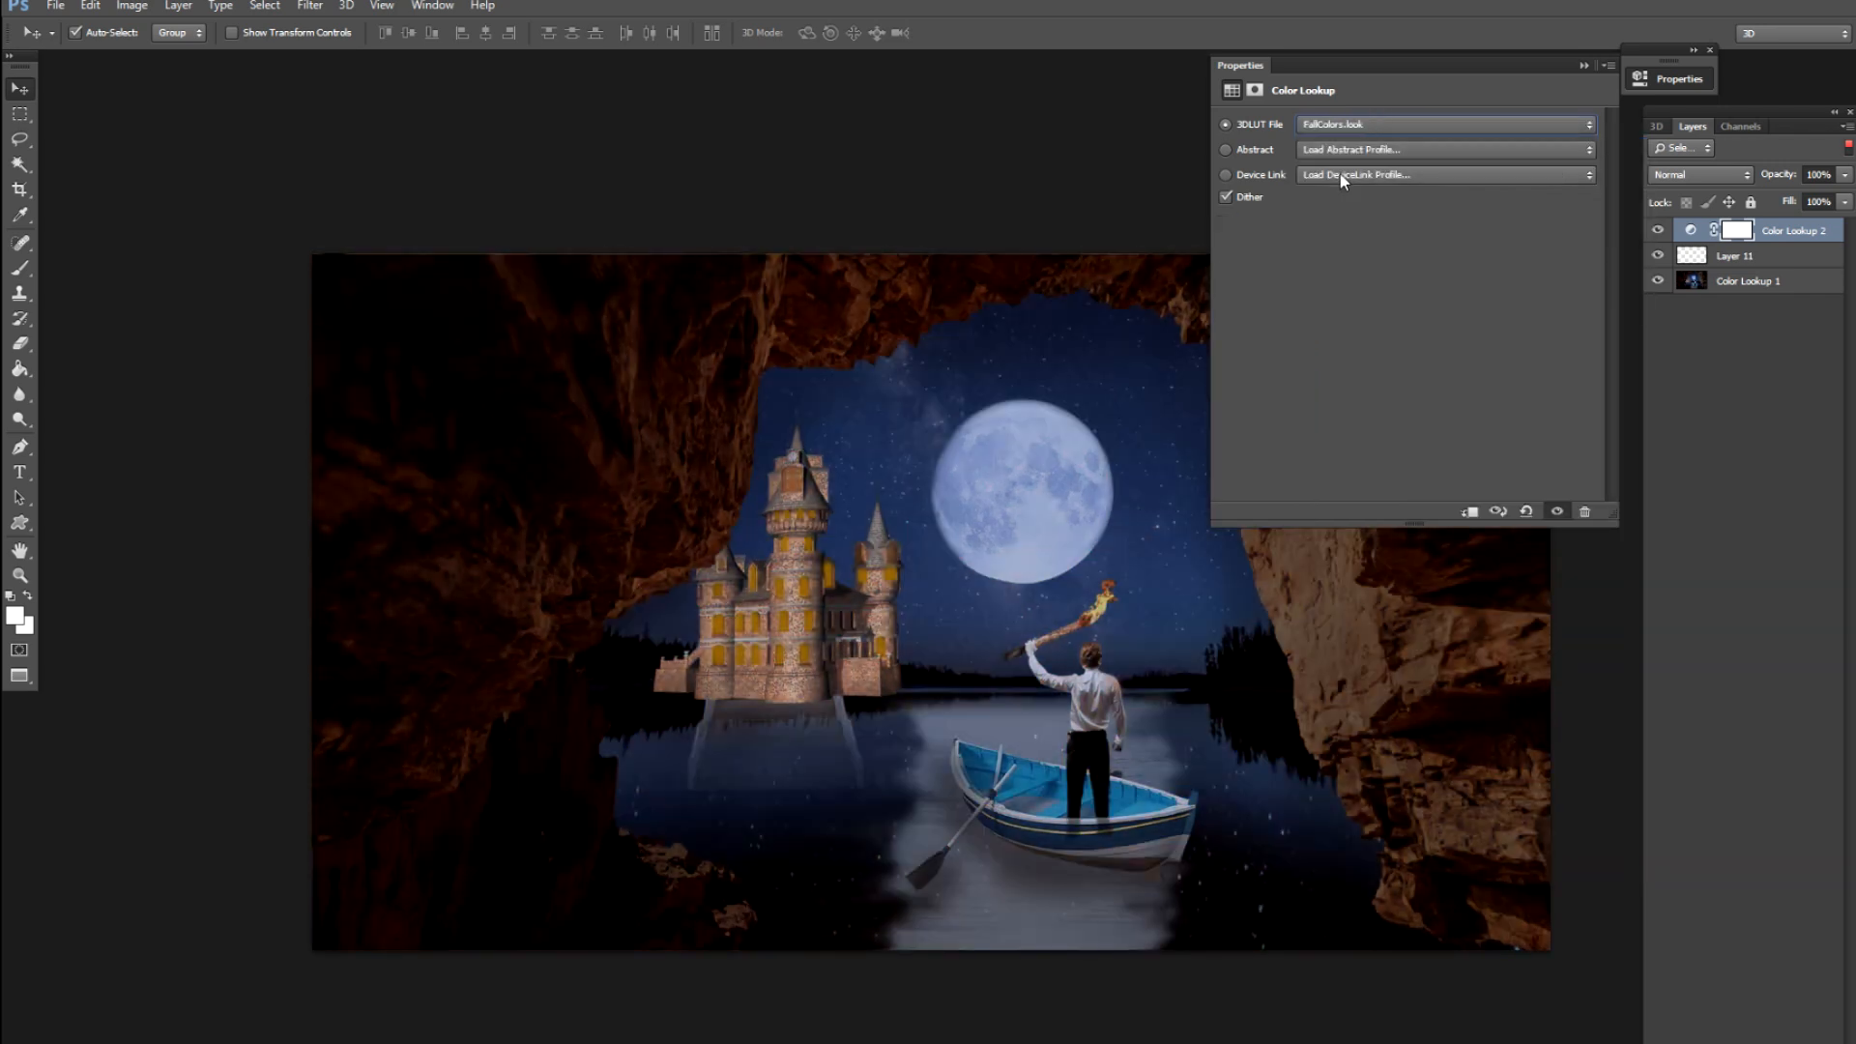
# Compare the Fuji ETERNA 250D Fuji 3510 and Kodak 2395 3D LUTs, keep a dark, high-contrast grade, and collapse the adjustment settings
pyautogui.press('Down')
pyautogui.press('Down')
pyautogui.press('Down')
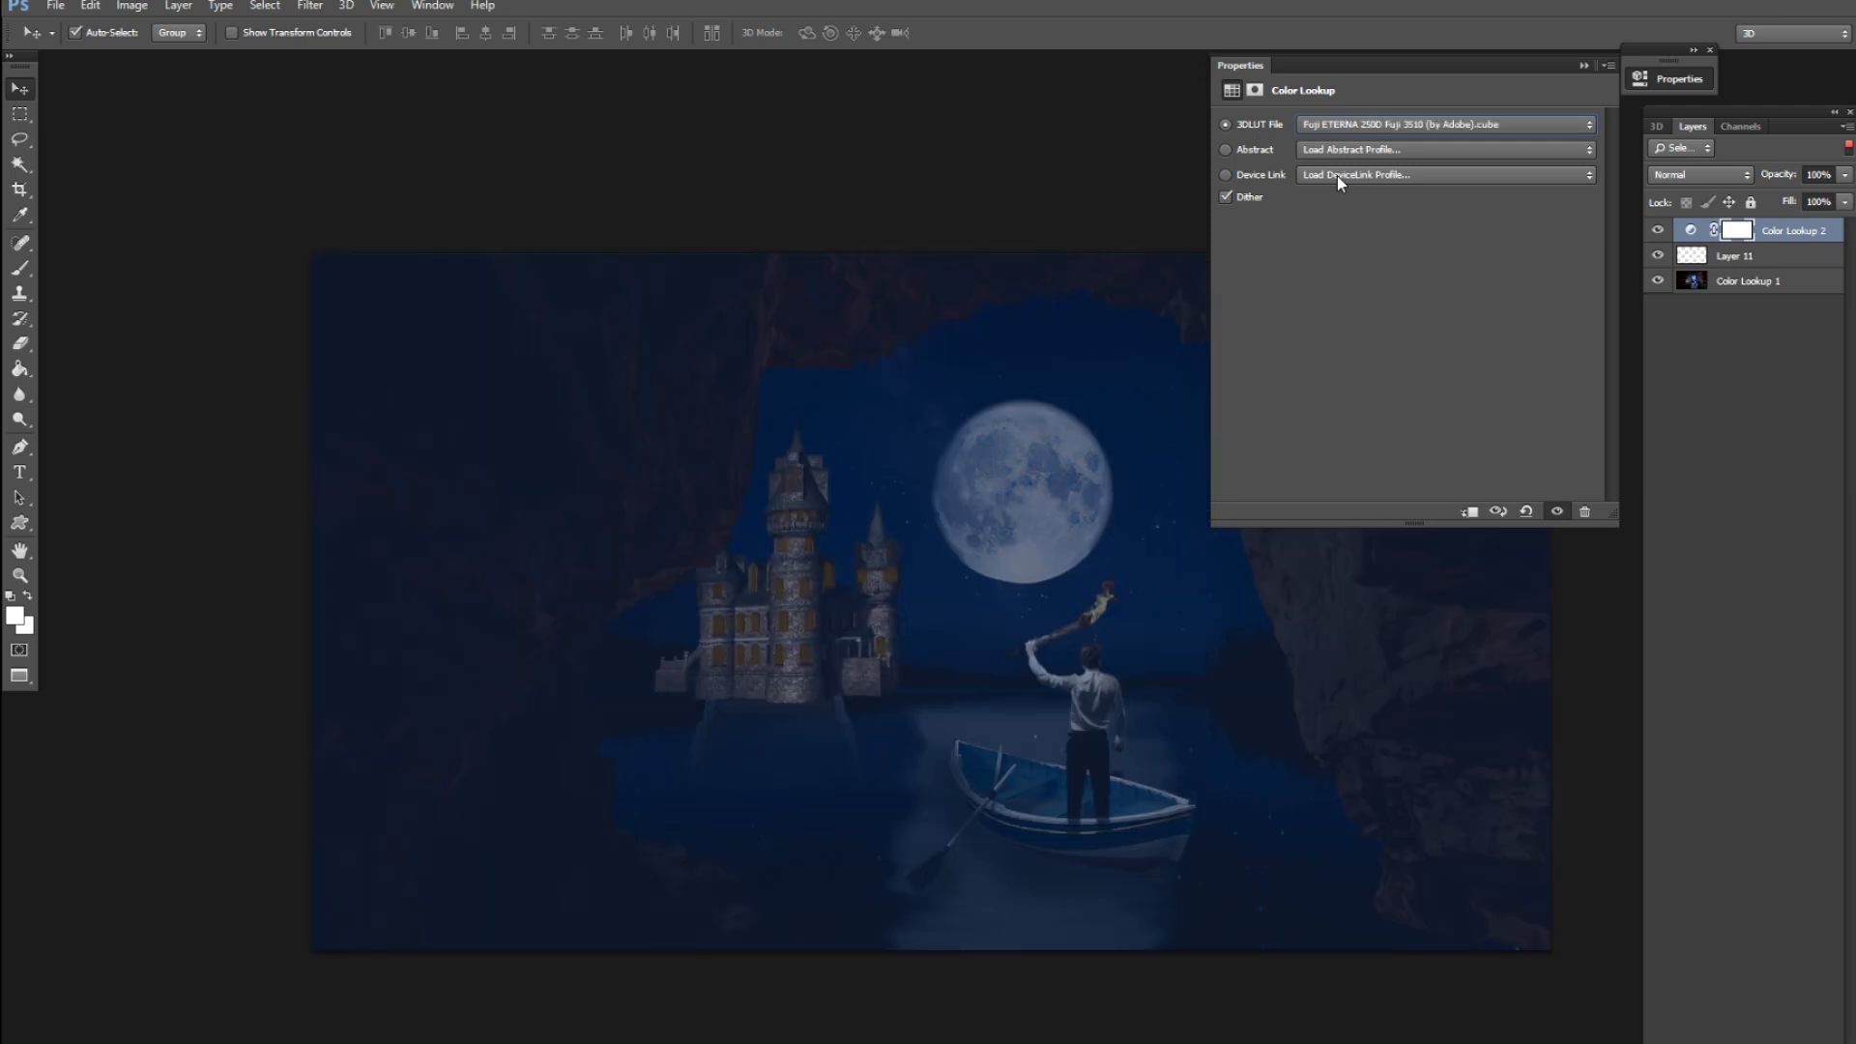
pyautogui.press('Down')
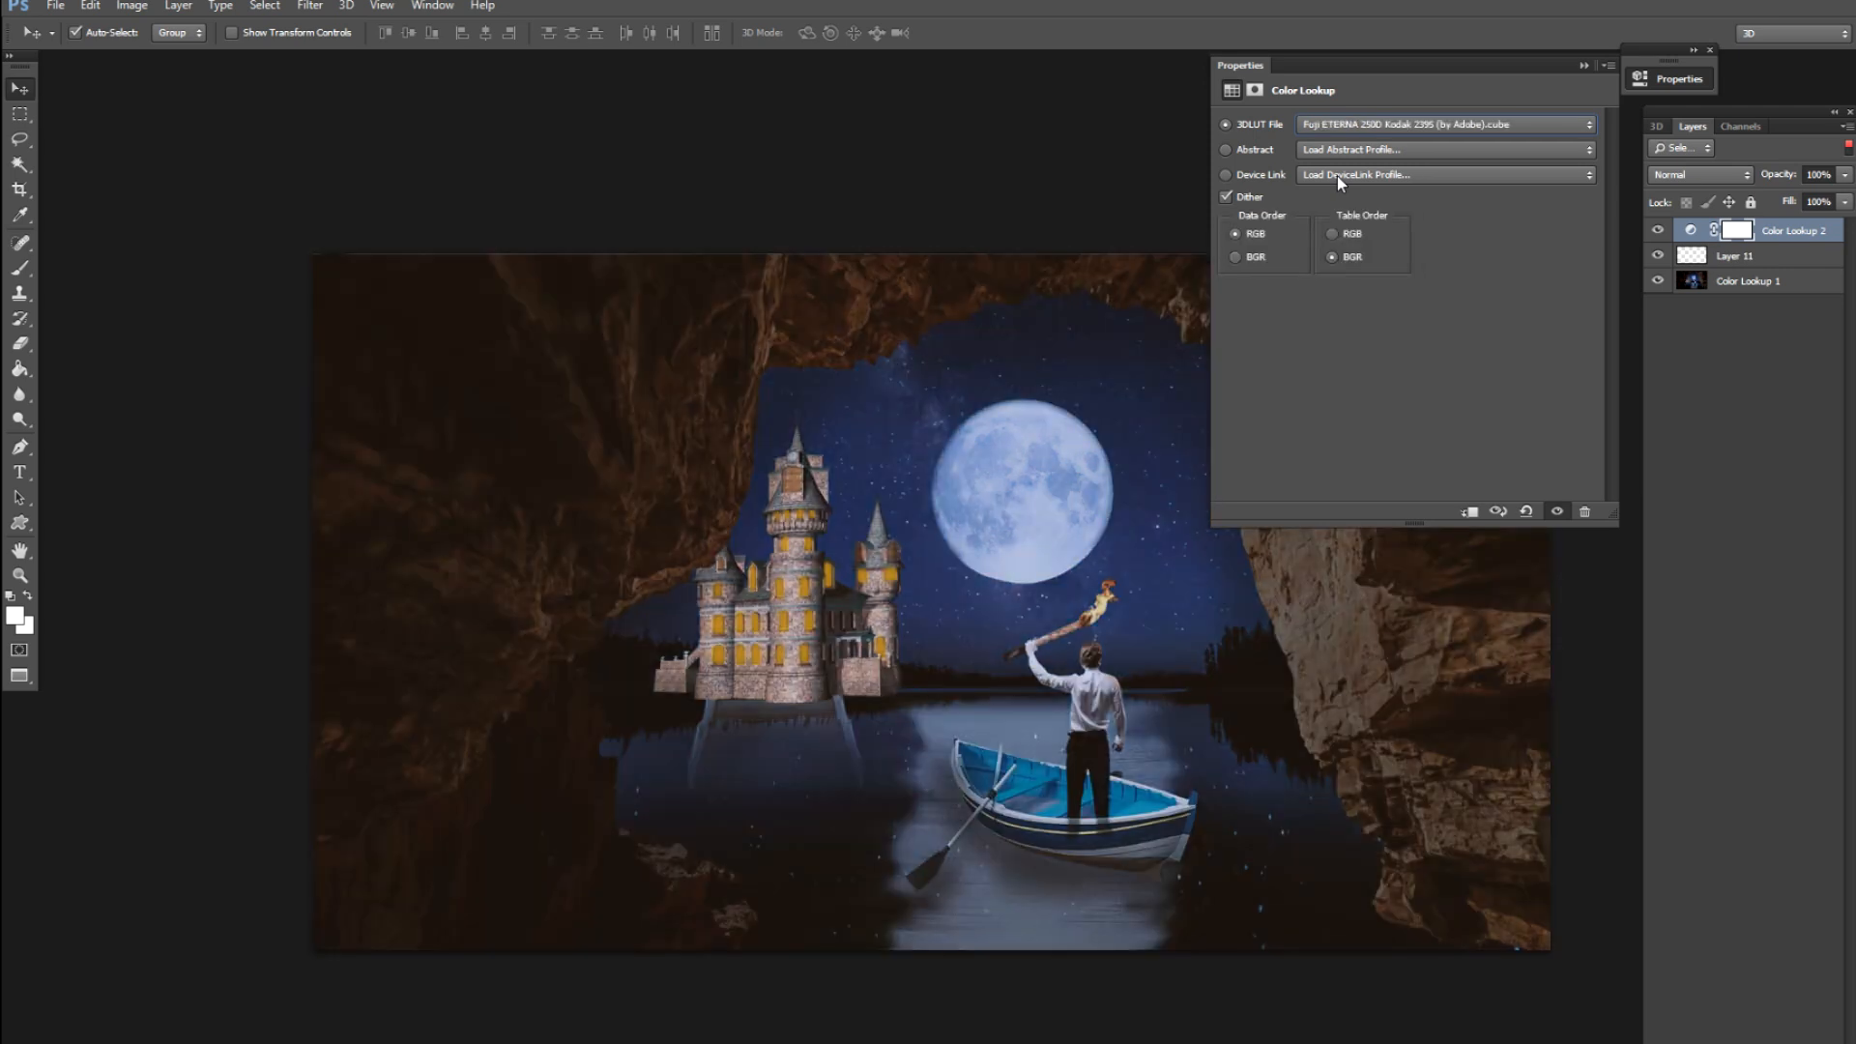
pyautogui.press('Up')
pyautogui.click(1063, 385)
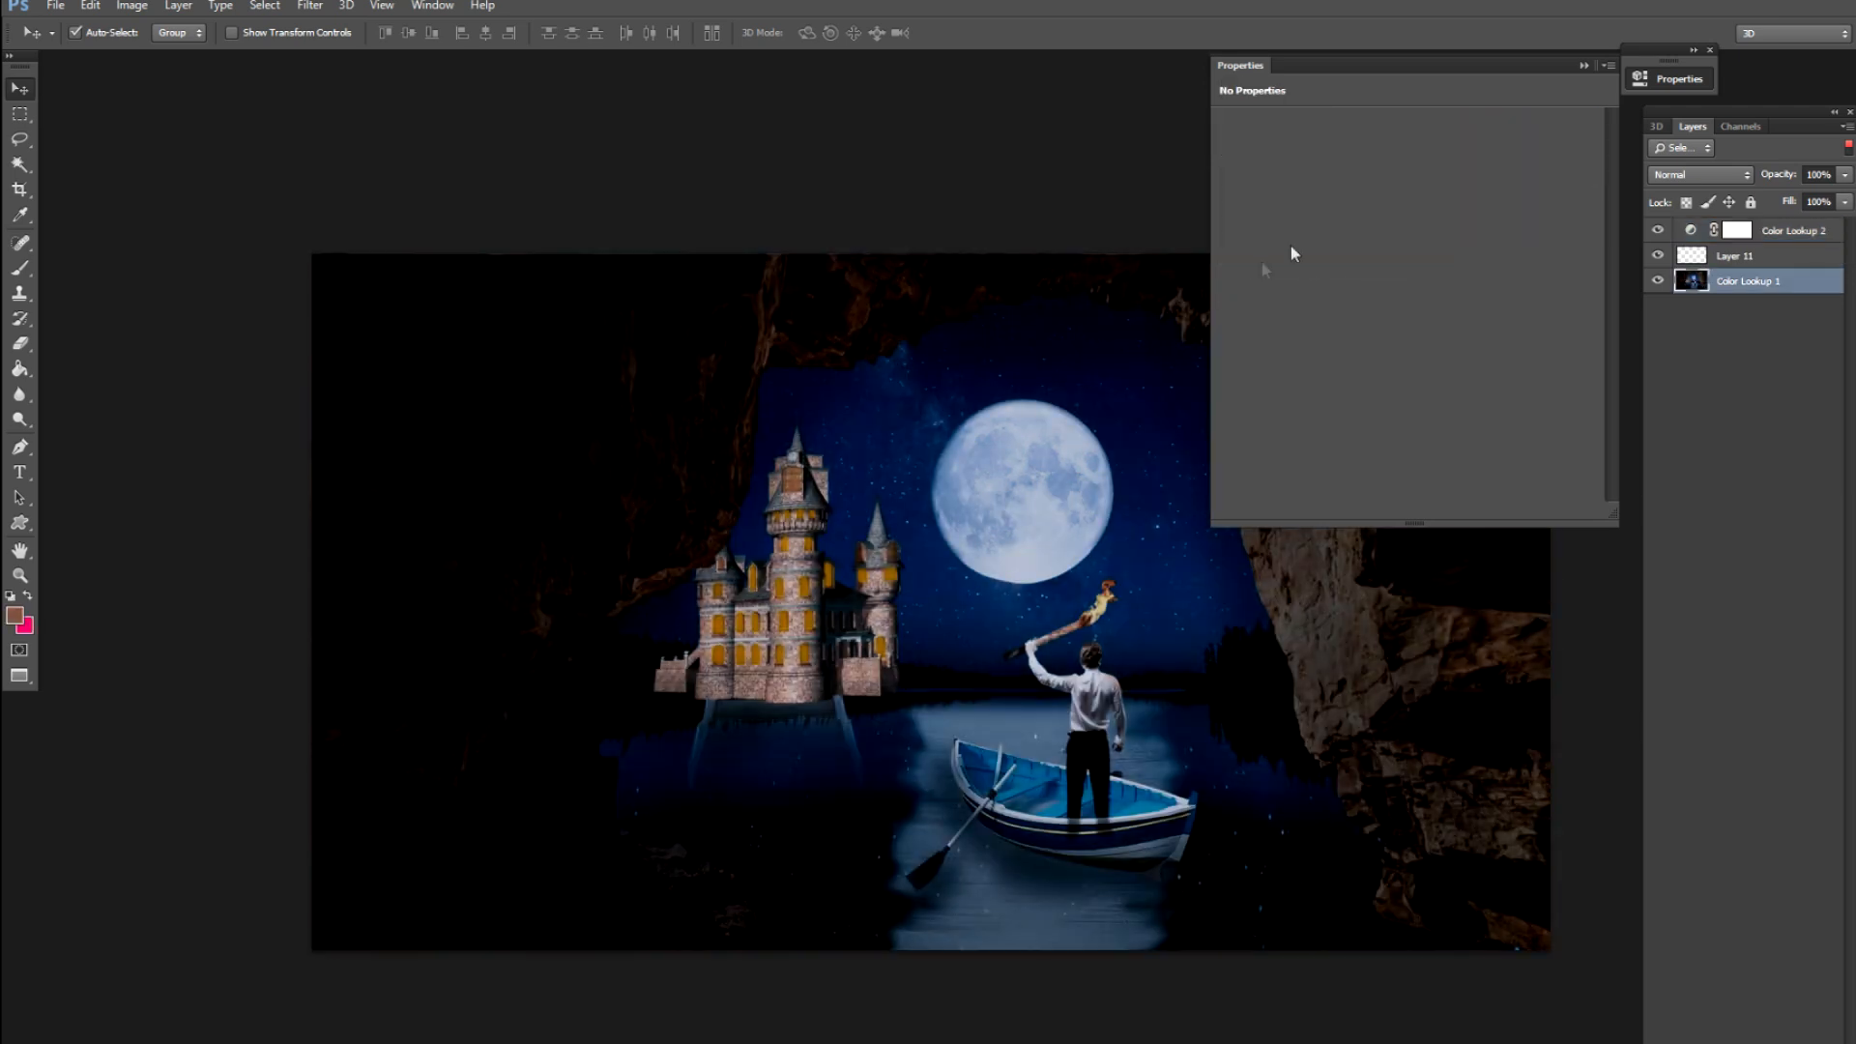
pyautogui.click(1582, 65)
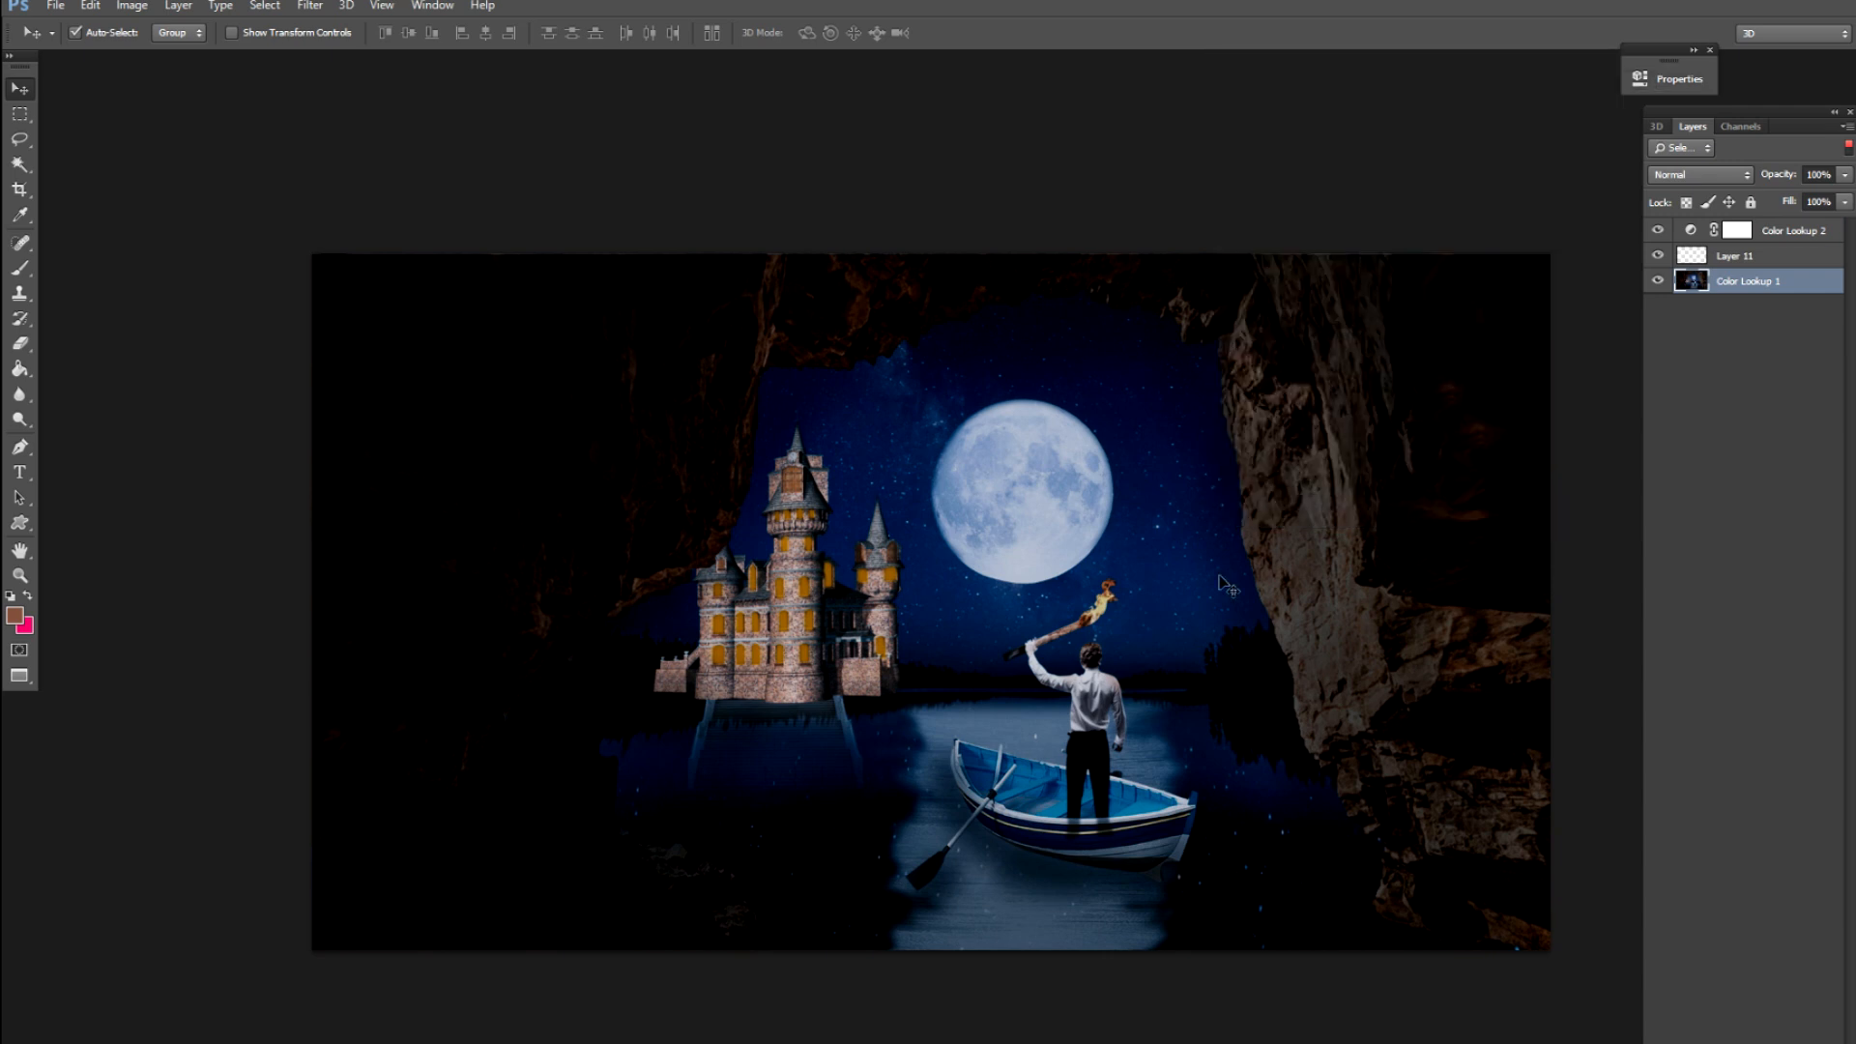
pyautogui.hotkey('ctrl', '-')
pyautogui.hotkey('ctrl', '-')
pyautogui.hotkey('ctrl', '-')
pyautogui.hotkey('ctrl', '+')
pyautogui.hotkey('ctrl', '+')
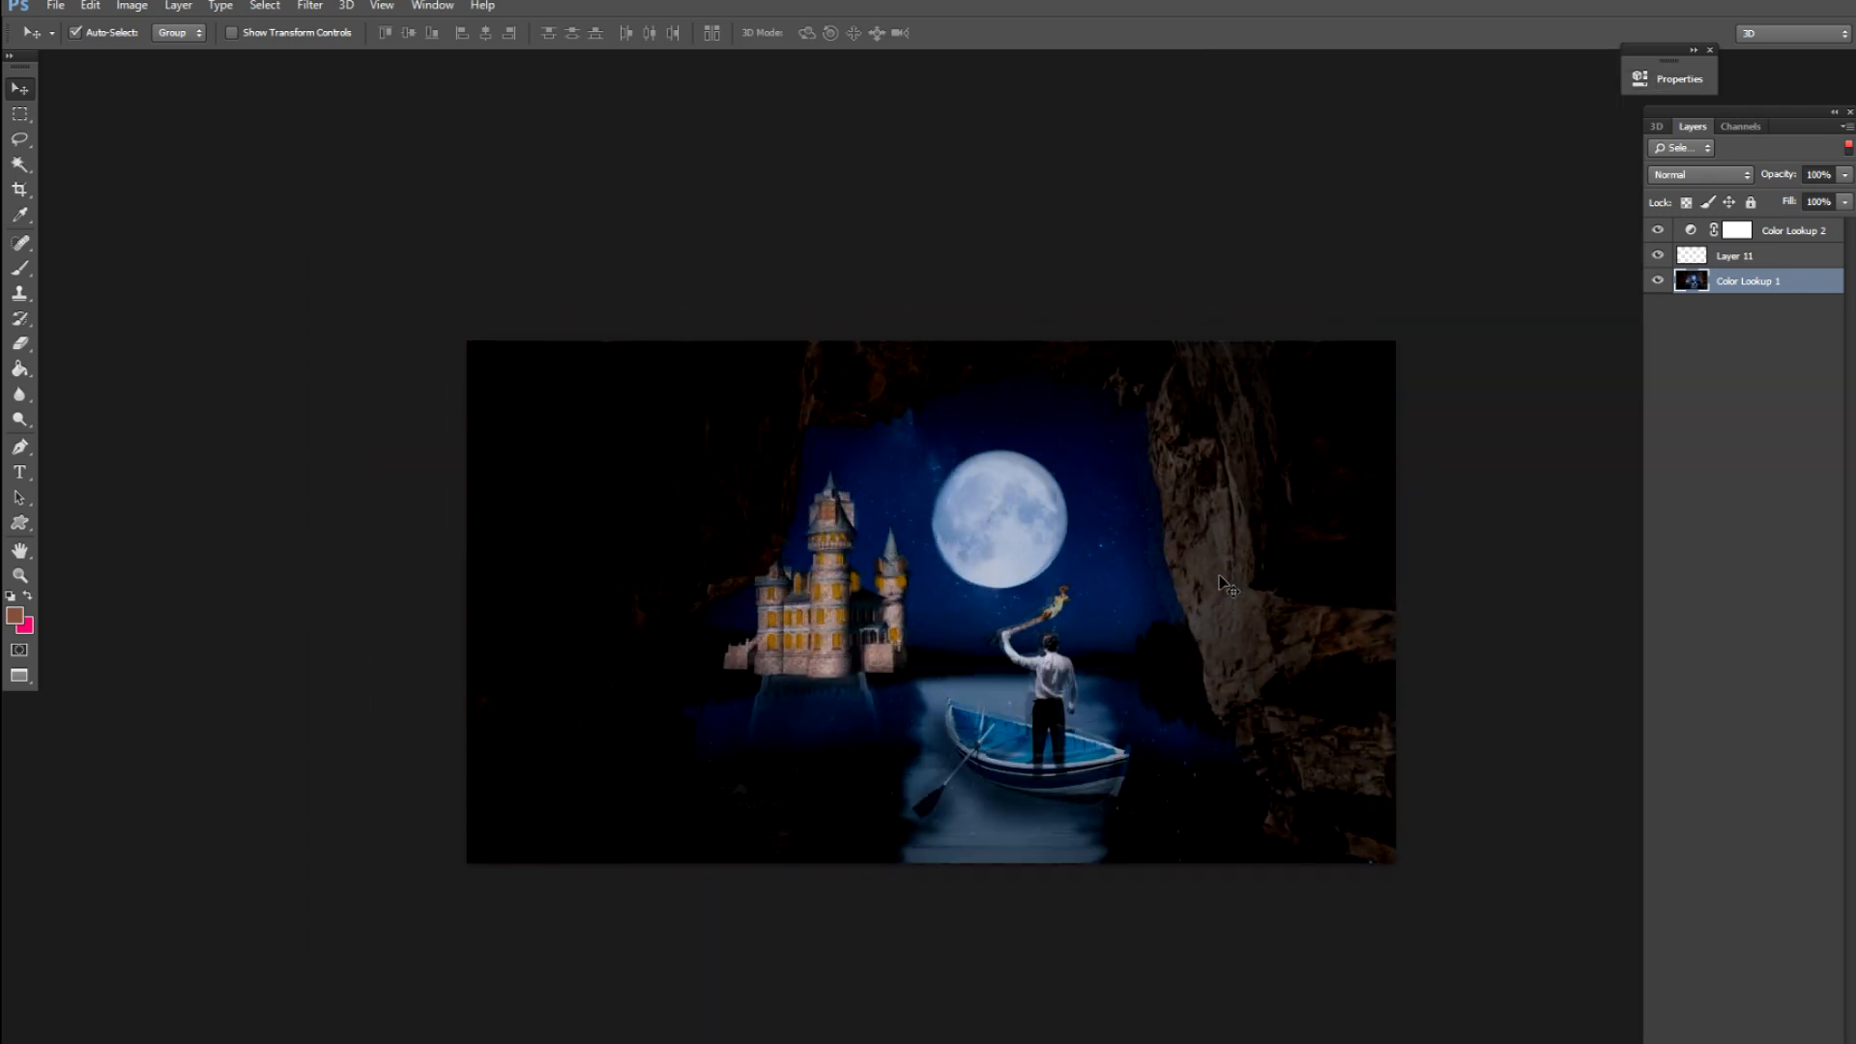
pyautogui.hotkey('ctrl', '+')
pyautogui.hotkey('ctrl', '-')
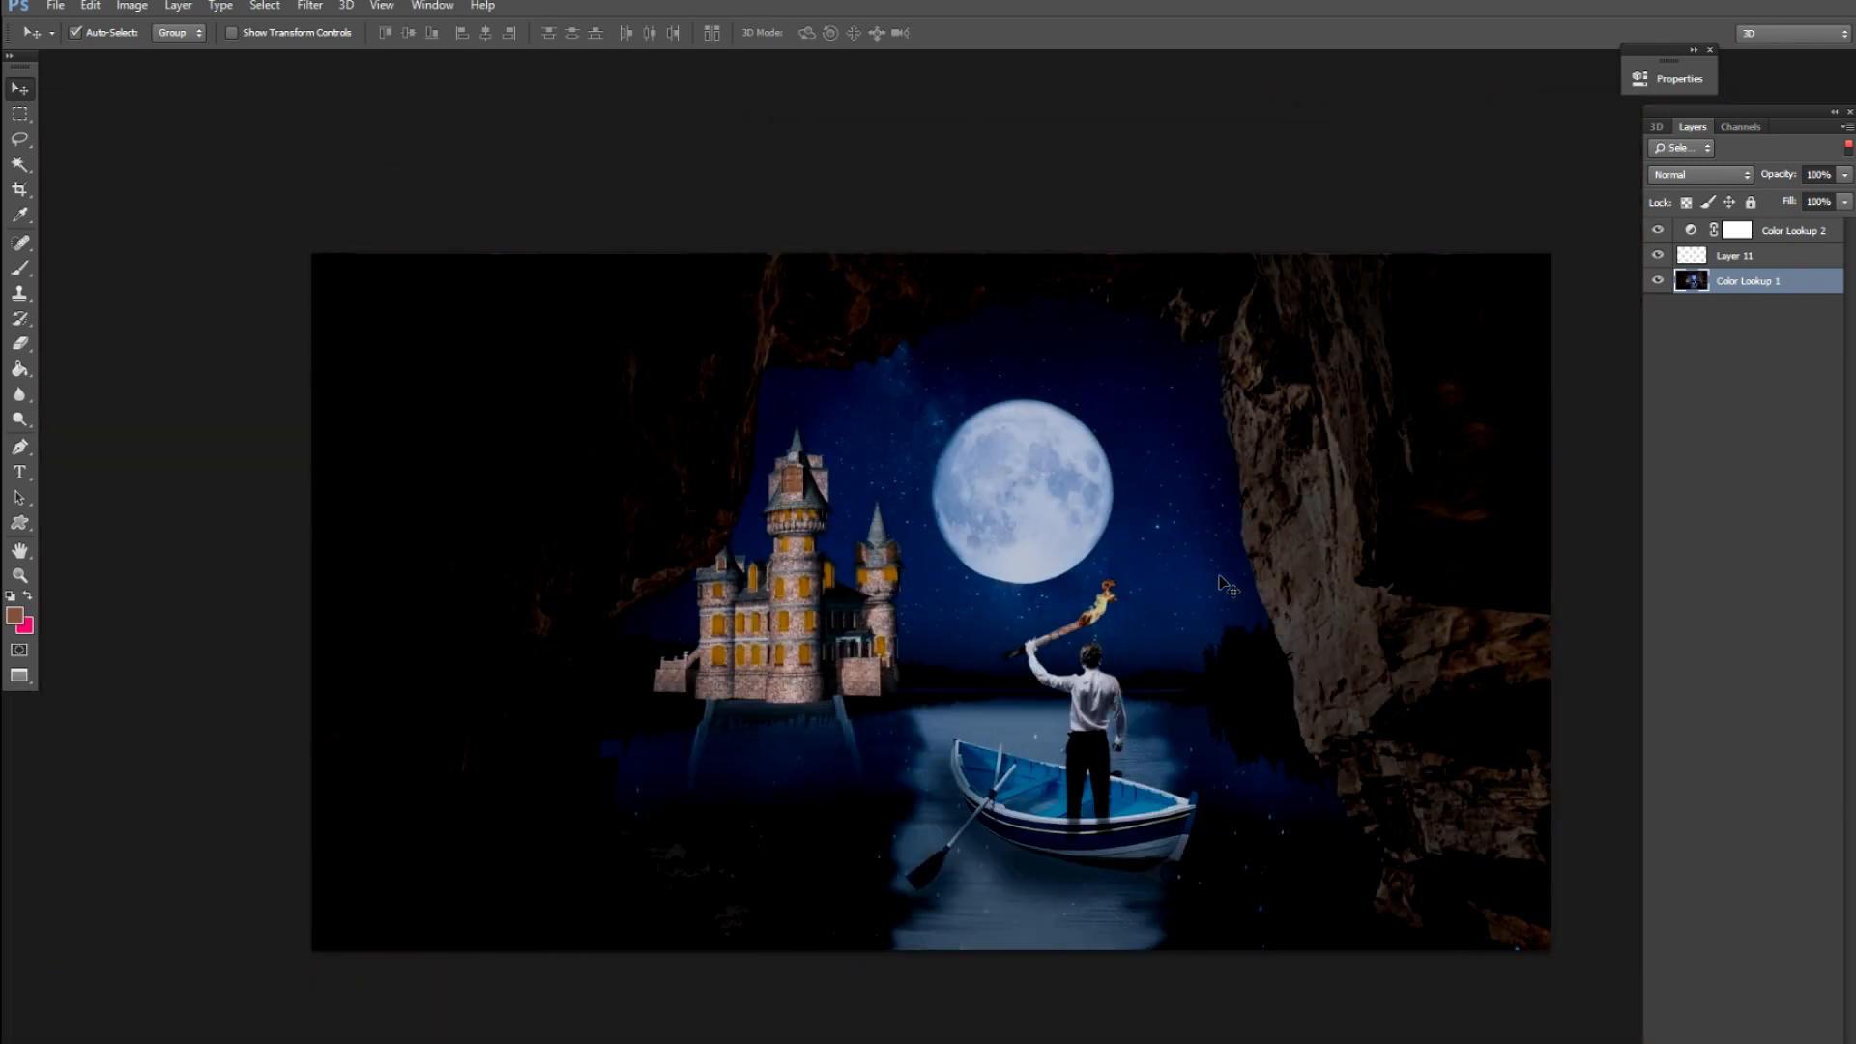